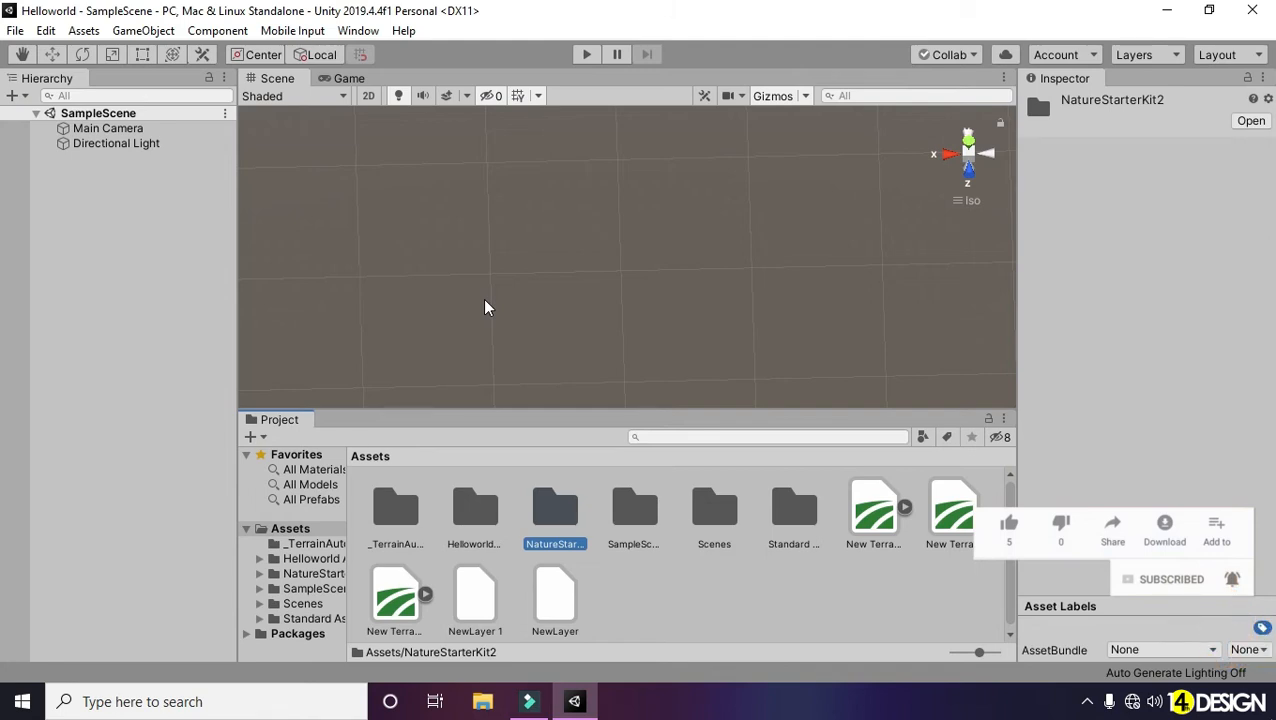
Step: Create a new scene and dock the Project window beside the Inspector
{"action": "right_click_drag", "start_coordinate": [516, 329], "coordinate": [494, 208]}
{"action": "middle_click_drag", "start_coordinate": [494, 208], "coordinate": [489, 267]}
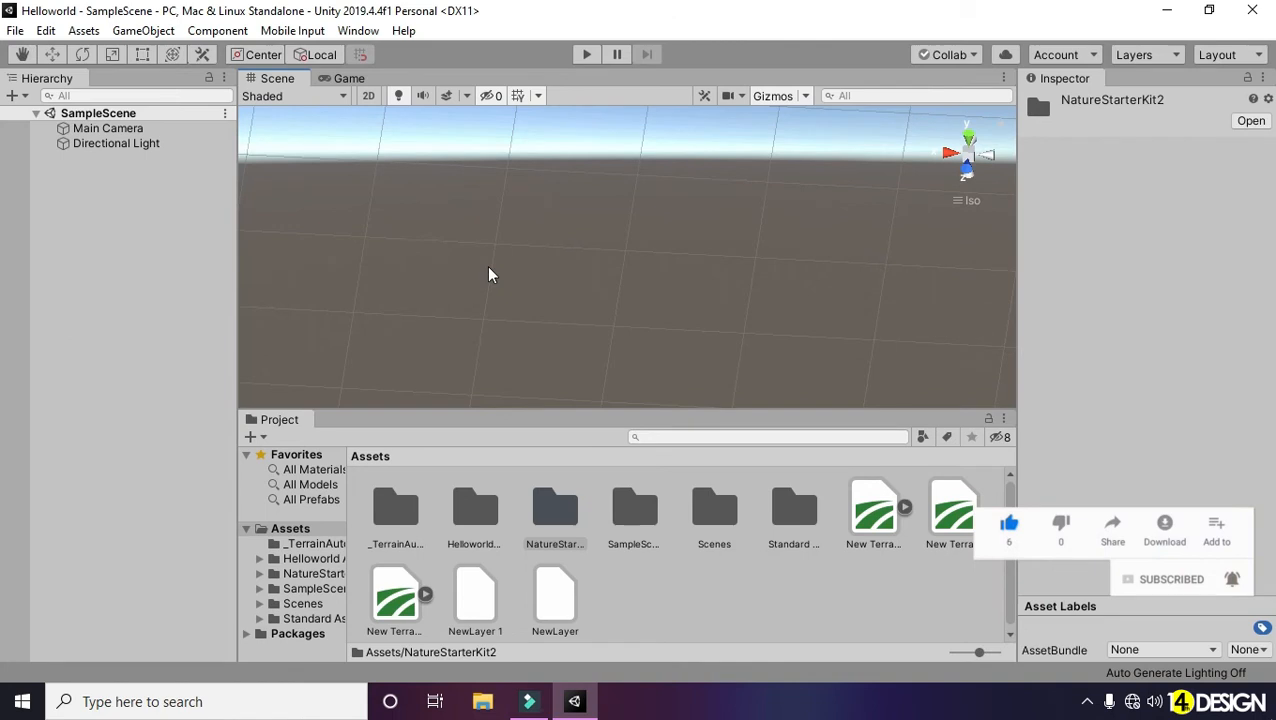
{"action": "left_click", "coordinate": [15, 31]}
{"action": "left_click", "coordinate": [40, 51]}
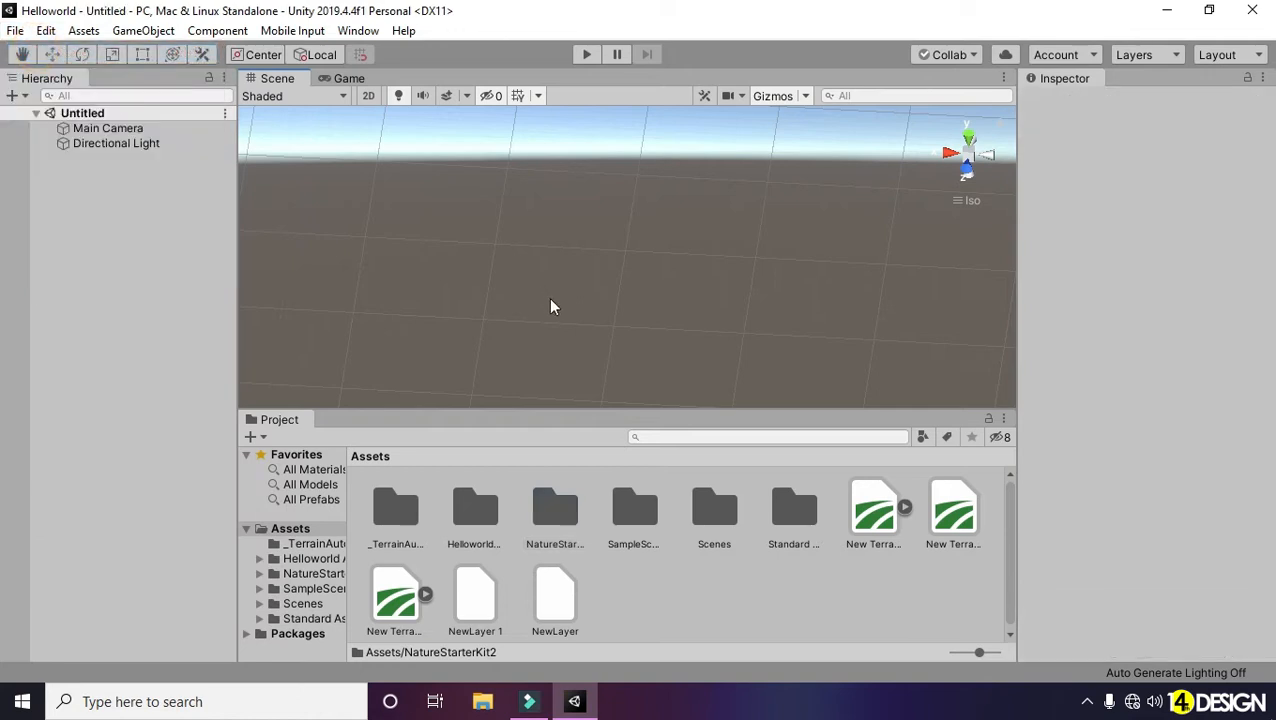
{"action": "left_click_drag", "start_coordinate": [270, 425], "coordinate": [1102, 117]}
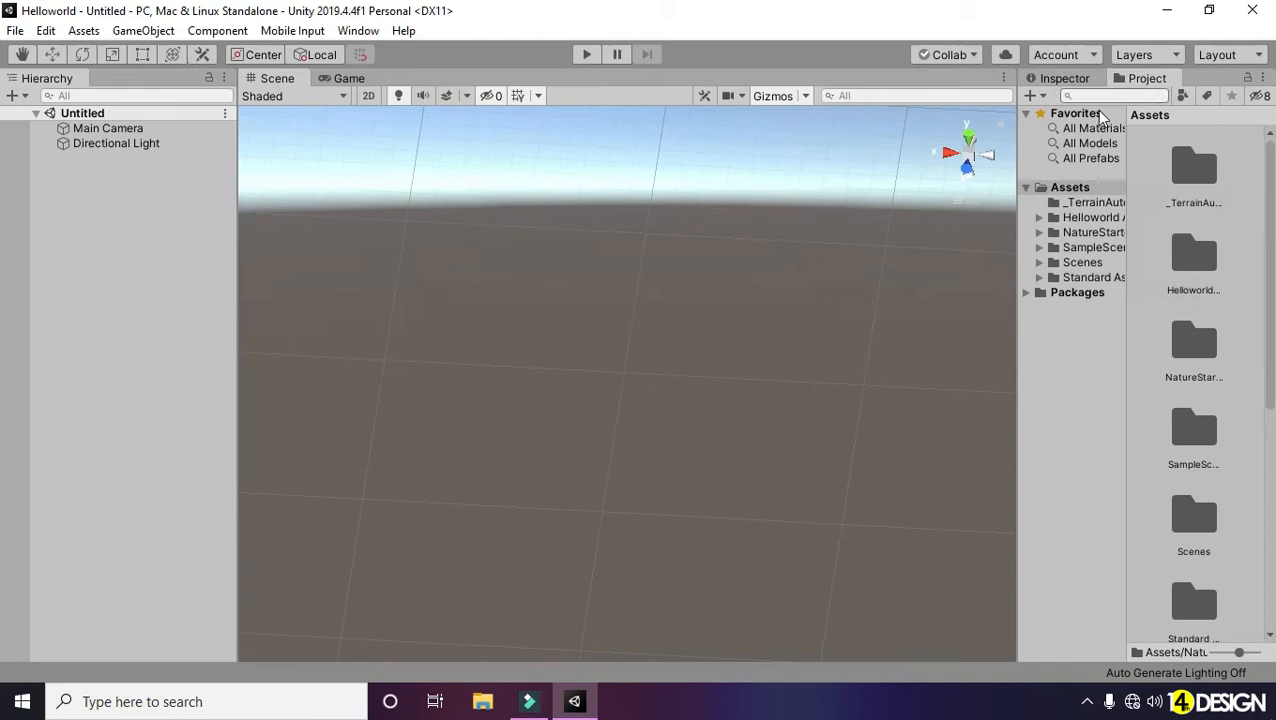
Step: Add a 3D Terrain object to the new scene
{"action": "left_click_drag", "start_coordinate": [539, 371], "coordinate": [812, 296], "text": "alt"}
{"action": "right_click_drag", "start_coordinate": [812, 296], "coordinate": [638, 317], "text": "alt"}
{"action": "left_click_drag", "start_coordinate": [638, 317], "coordinate": [934, 316], "text": "alt"}
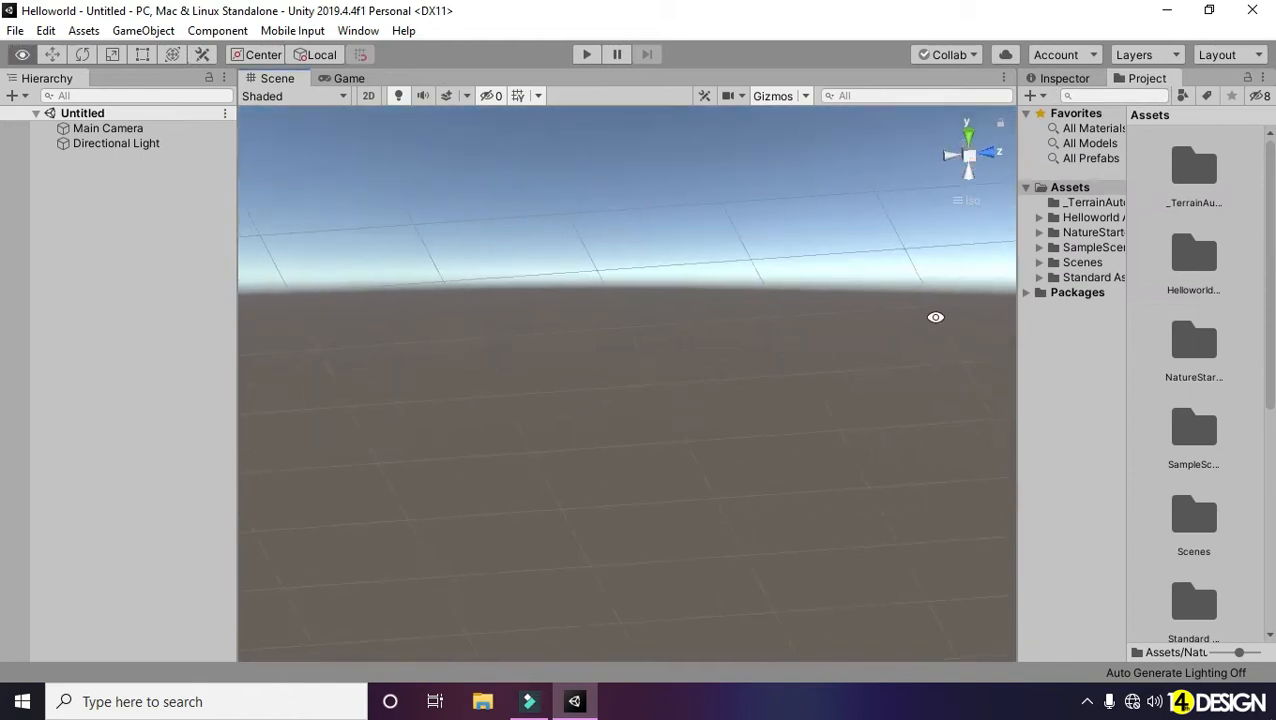
{"action": "left_click", "coordinate": [14, 97]}
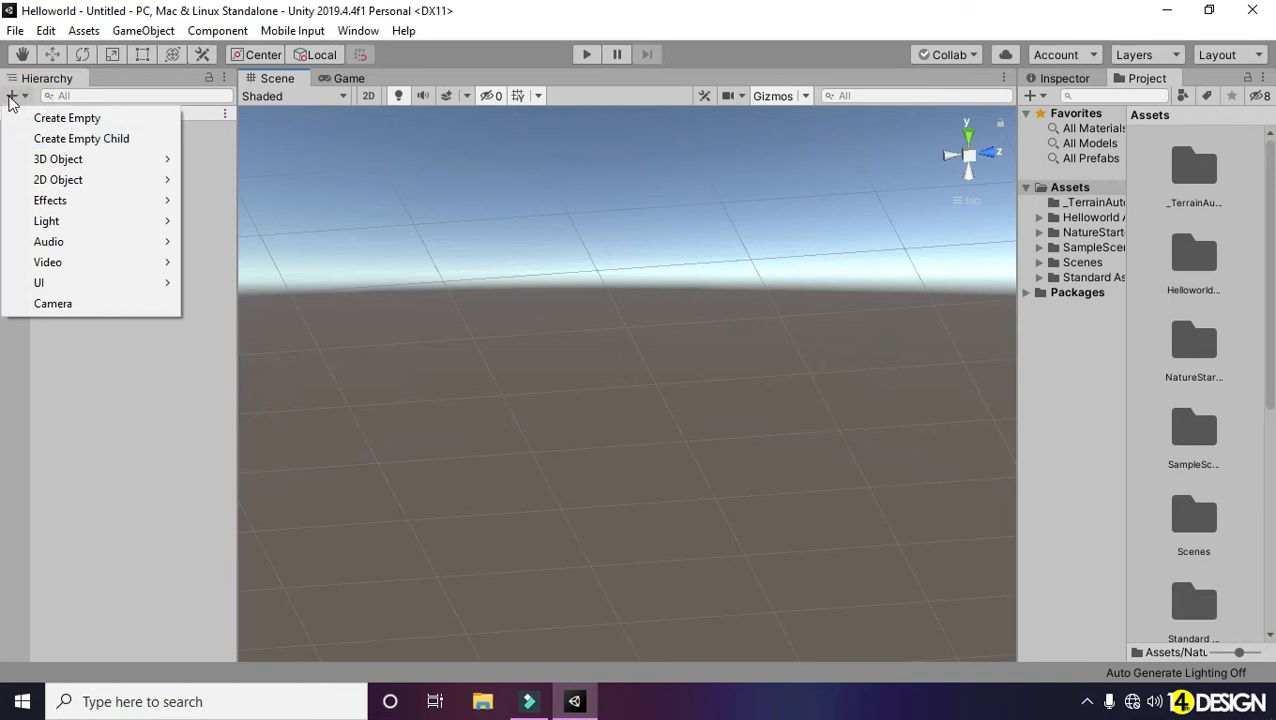
{"action": "mouse_move", "coordinate": [74, 159]}
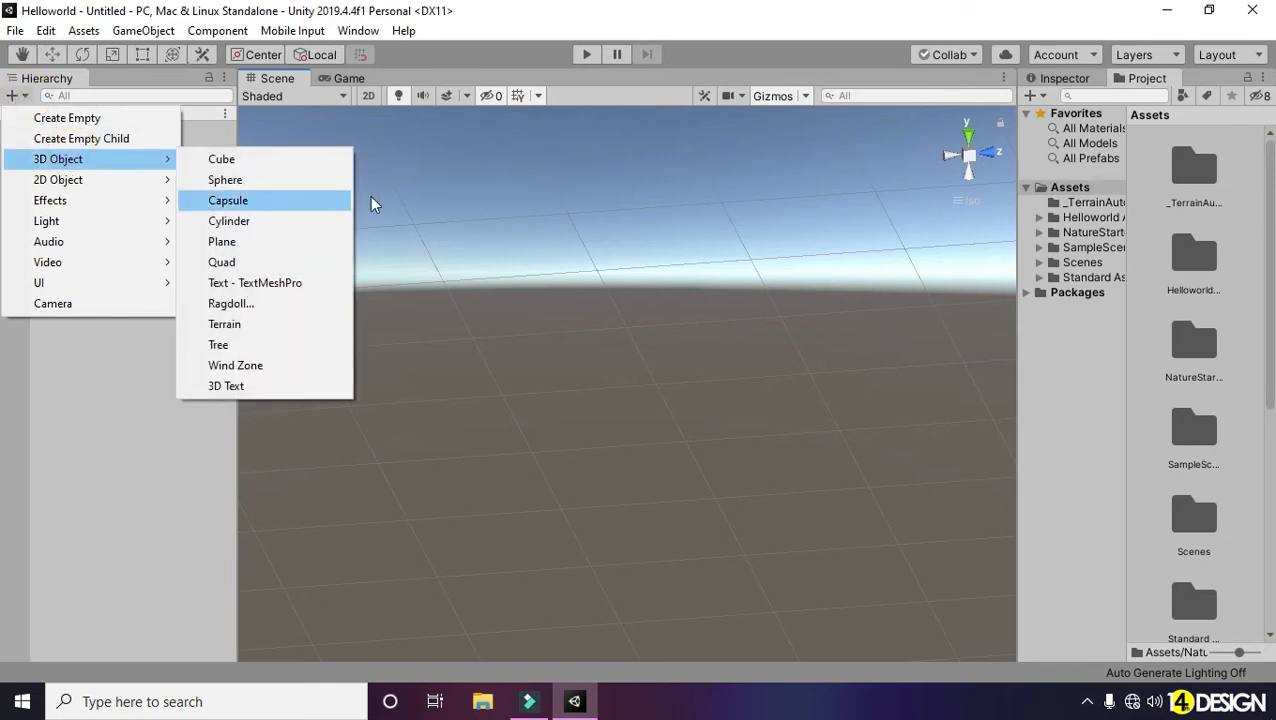
{"action": "left_click", "coordinate": [268, 324]}
{"action": "left_click_drag", "start_coordinate": [674, 331], "coordinate": [750, 410], "text": "alt"}
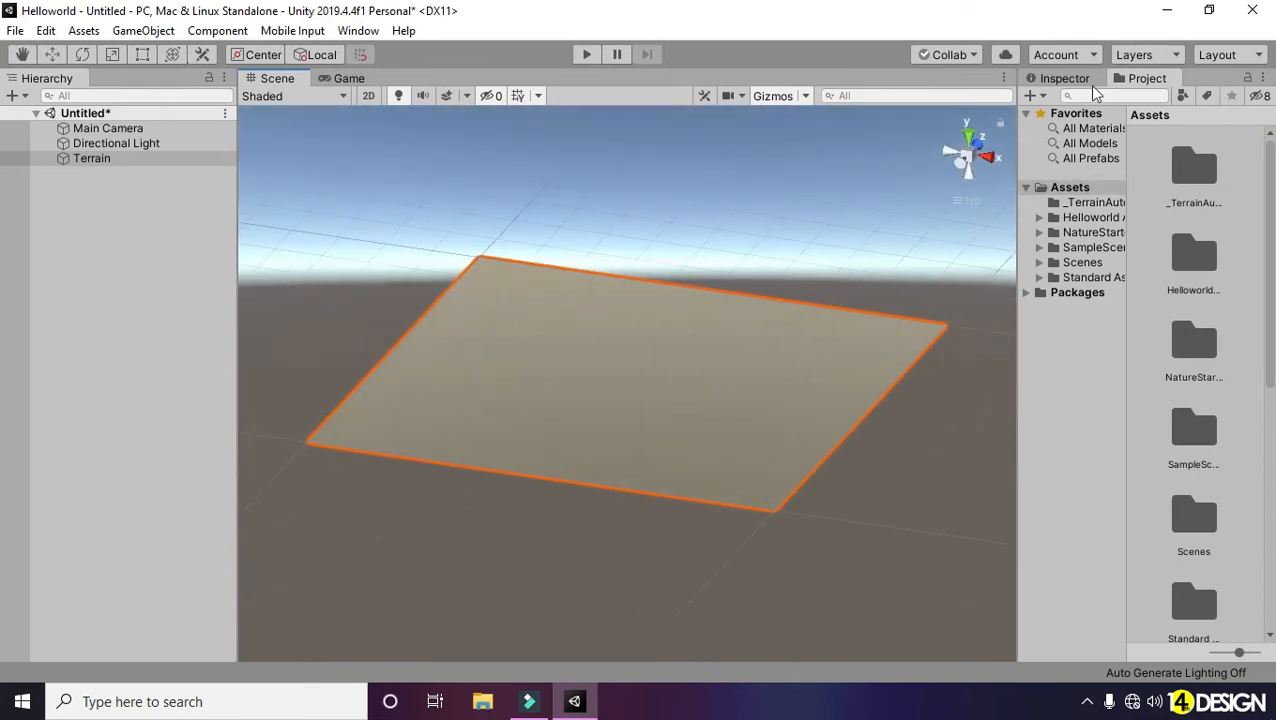
Step: In the terrain's mesh resolution settings, set the width and length to 200 and reduce the terrain height
{"action": "left_click", "coordinate": [153, 162]}
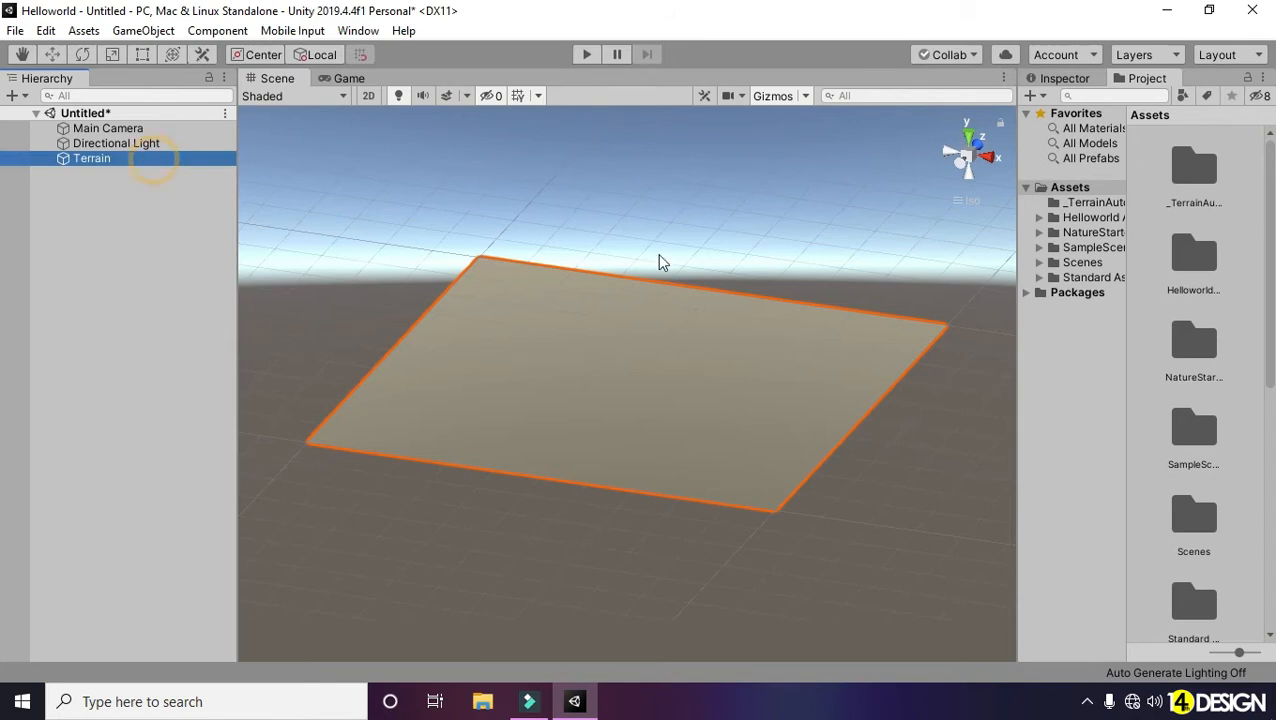
{"action": "left_click", "coordinate": [1066, 78]}
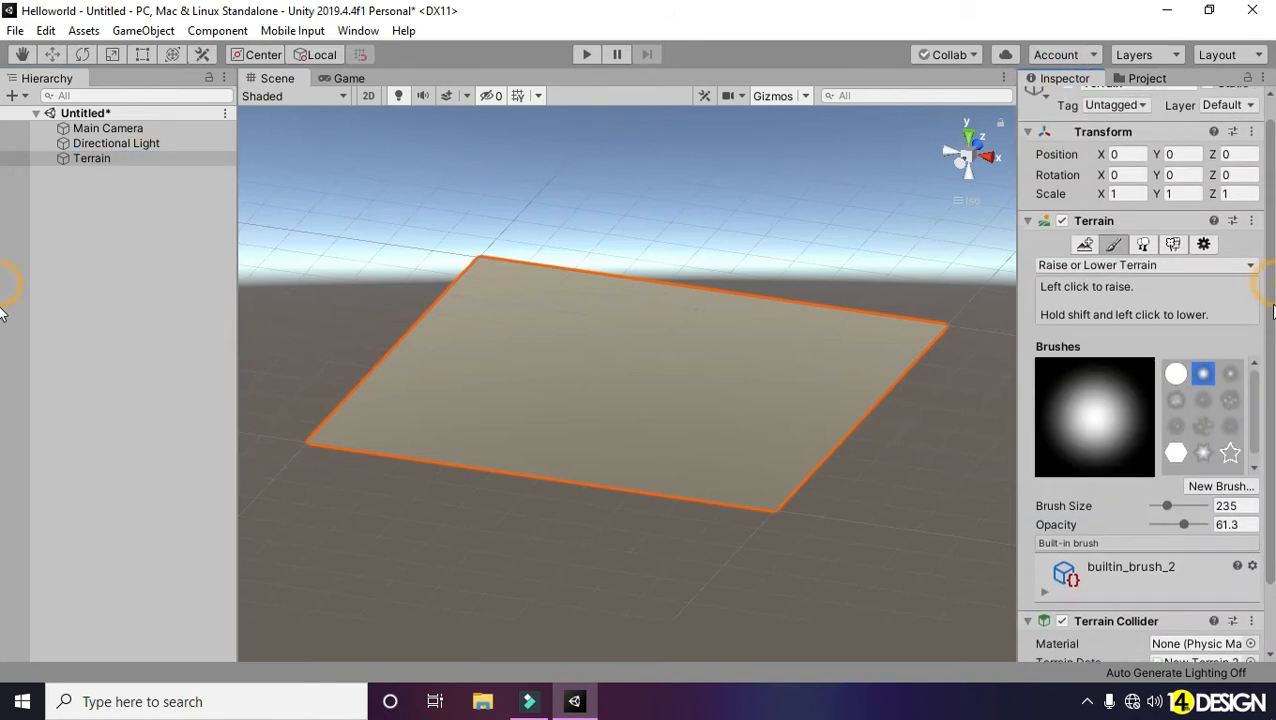
{"action": "left_click_drag", "start_coordinate": [1270, 312], "coordinate": [1270, 388]}
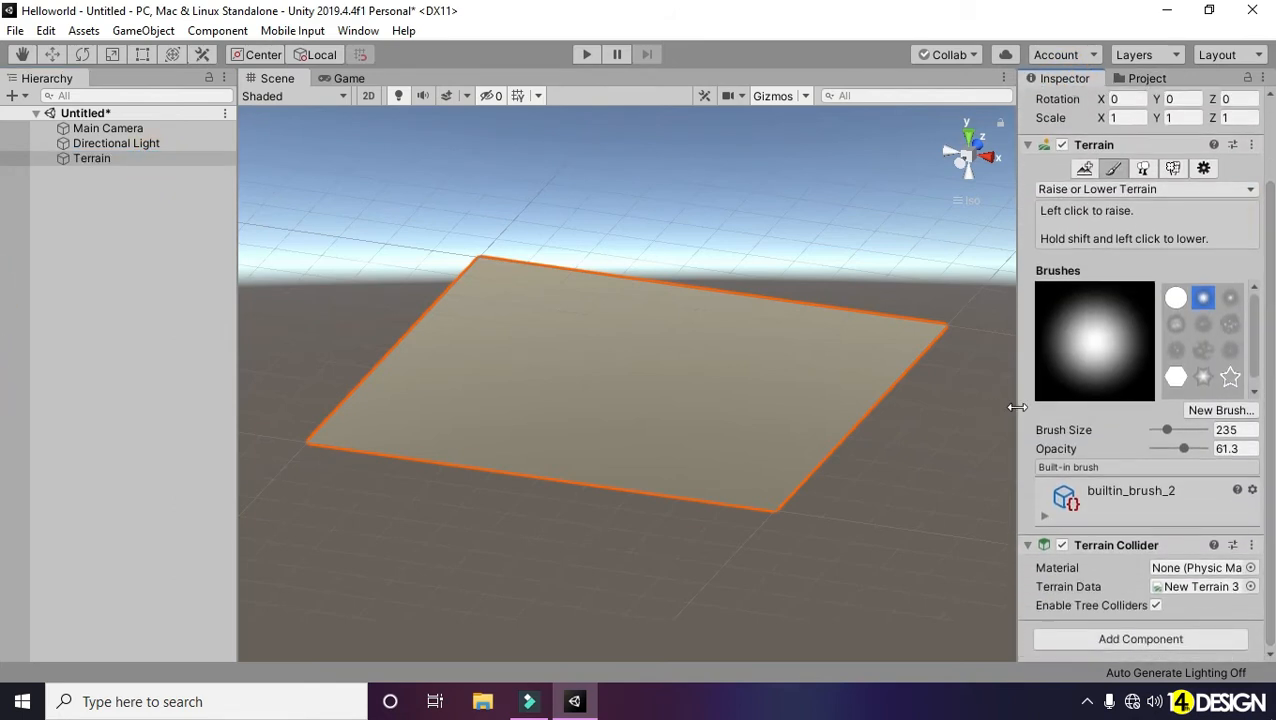
{"action": "left_click", "coordinate": [1204, 169]}
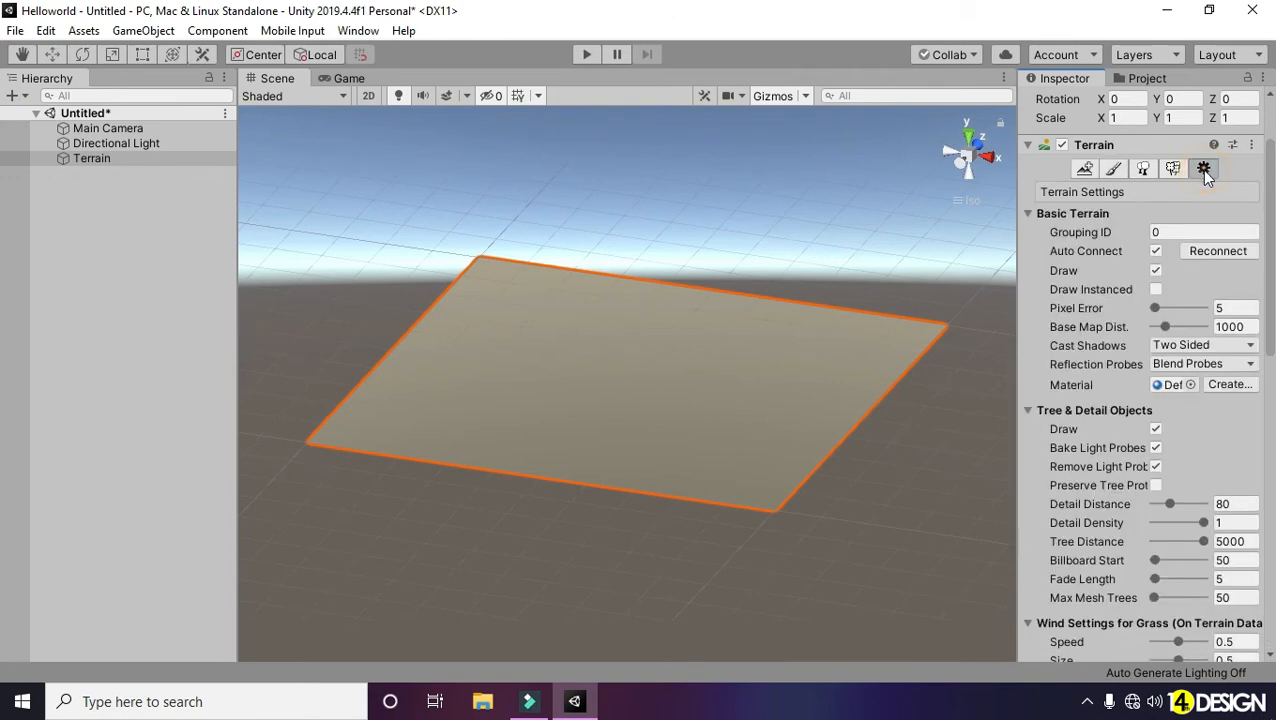
{"action": "left_click_drag", "start_coordinate": [1271, 190], "coordinate": [1273, 330]}
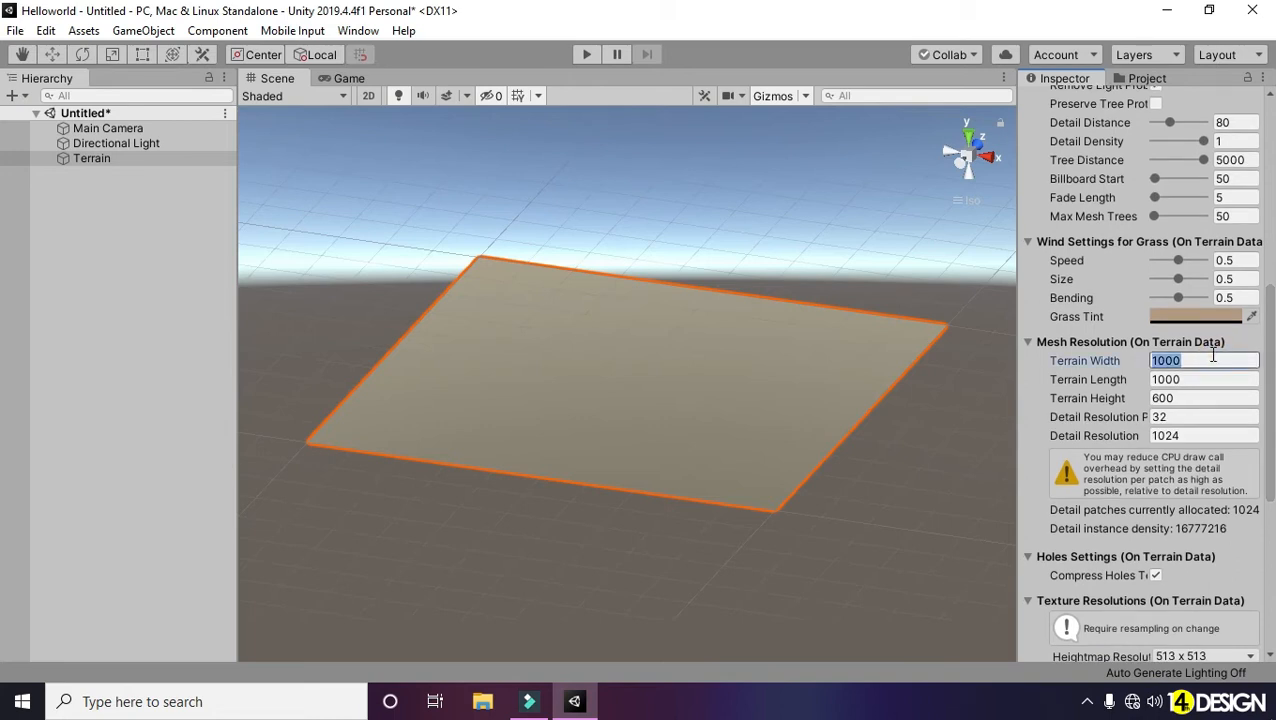
{"action": "left_click", "coordinate": [1213, 360]}
{"action": "type", "text": "200"}
{"action": "key", "text": "Tab"}
{"action": "type", "text": "2"}
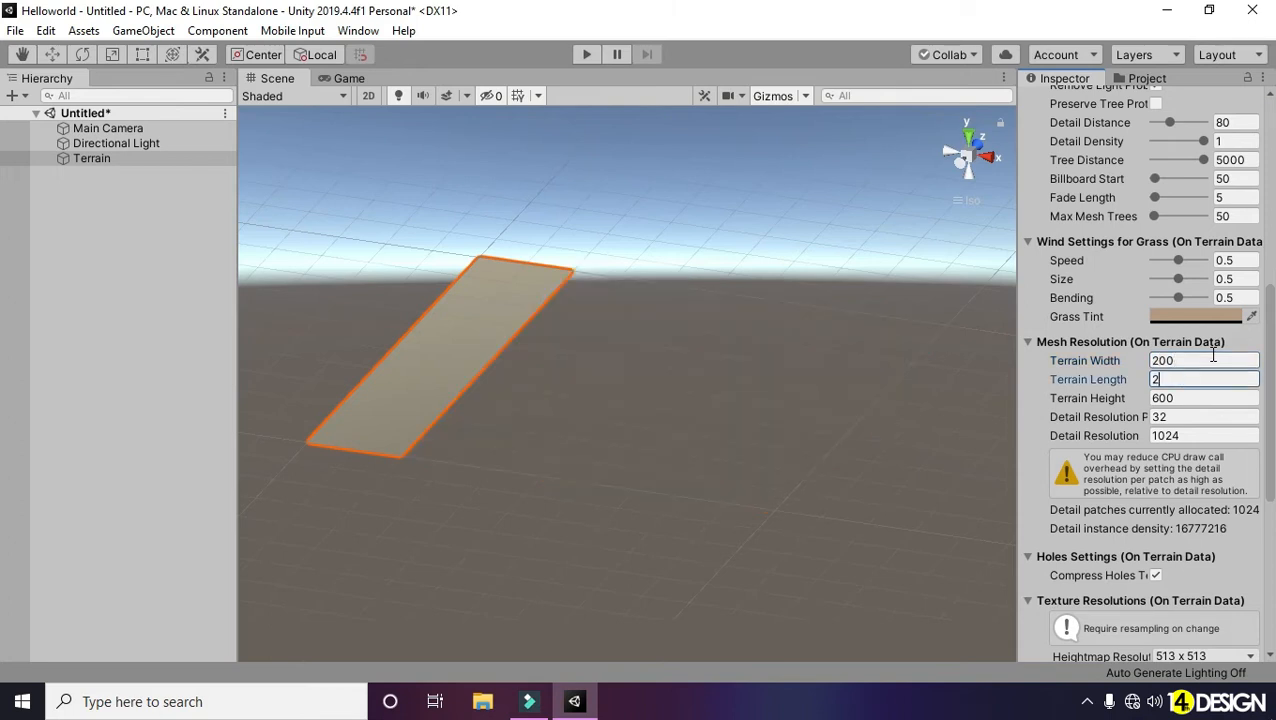
{"action": "type", "text": "00"}
{"action": "key", "text": "Tab"}
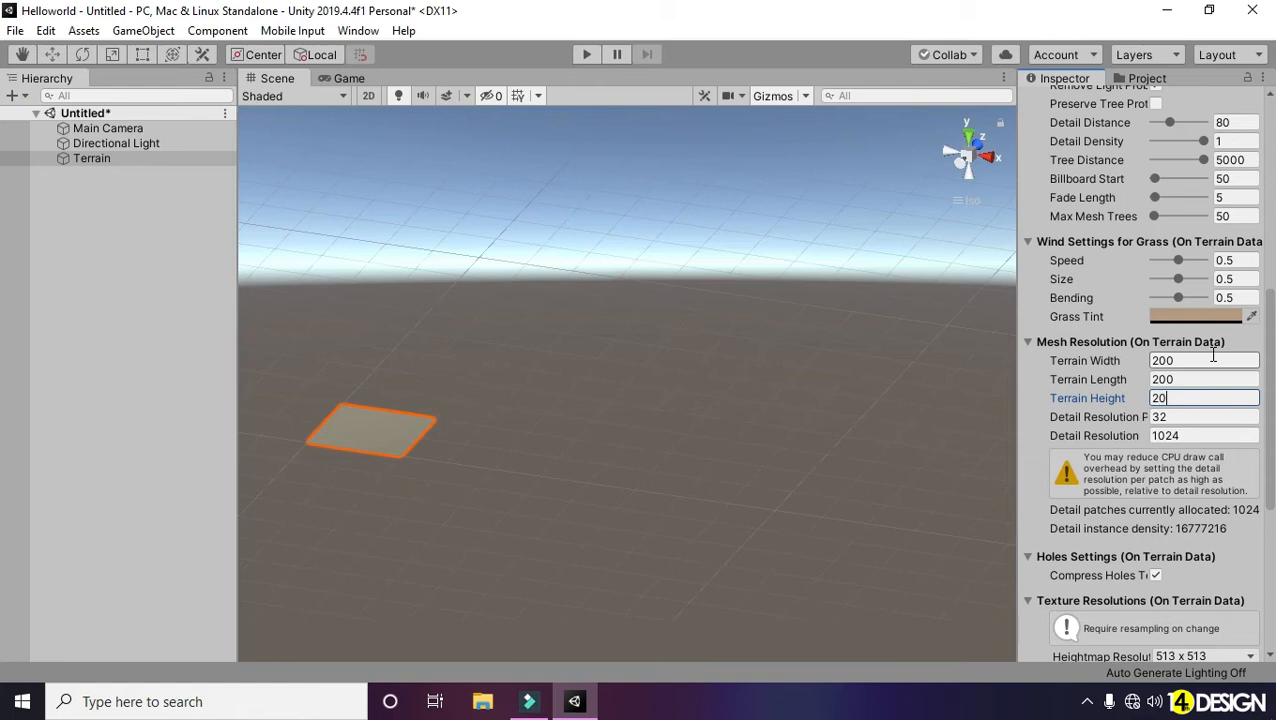
Step: Frame the resized terrain and activate its Raise or Lower Terrain paint tool
{"action": "middle_click_drag", "start_coordinate": [540, 372], "coordinate": [624, 354]}
{"action": "key", "text": "w"}
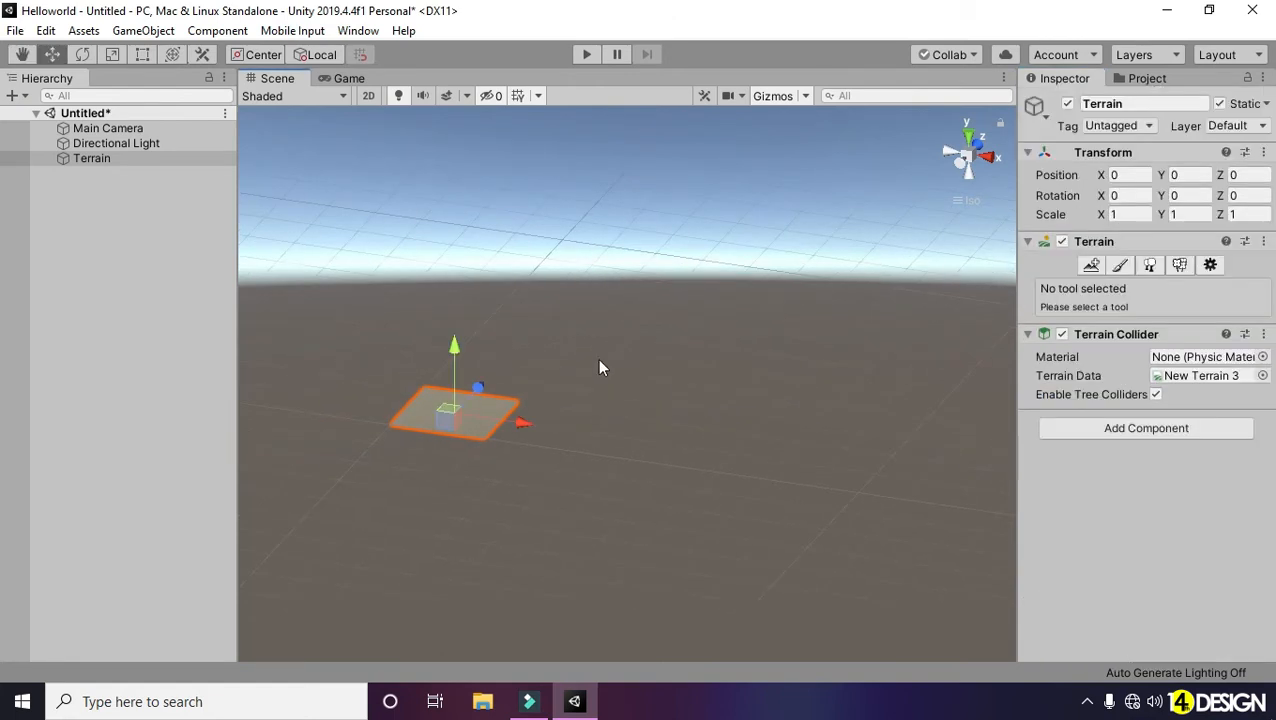
{"action": "key", "text": "f"}
{"action": "left_click_drag", "start_coordinate": [521, 323], "coordinate": [656, 490], "text": "alt"}
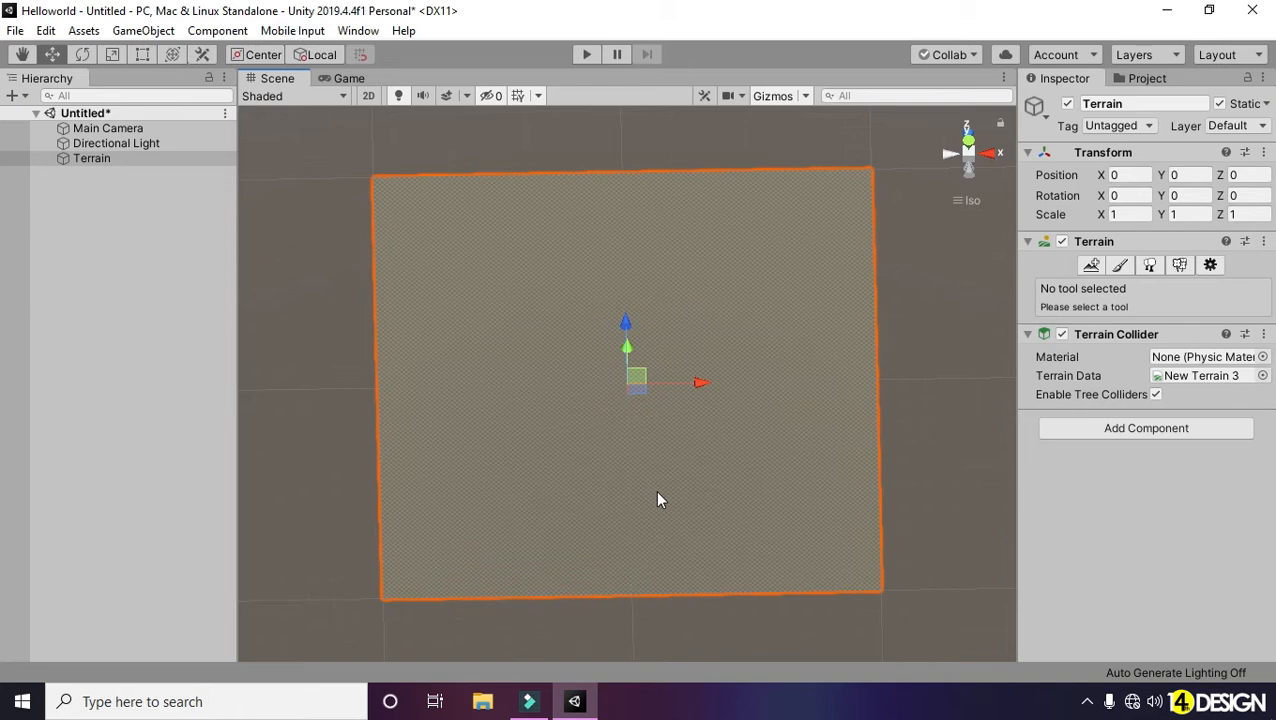
{"action": "left_click_drag", "start_coordinate": [760, 500], "coordinate": [744, 362], "text": "alt"}
{"action": "left_click", "coordinate": [1120, 267]}
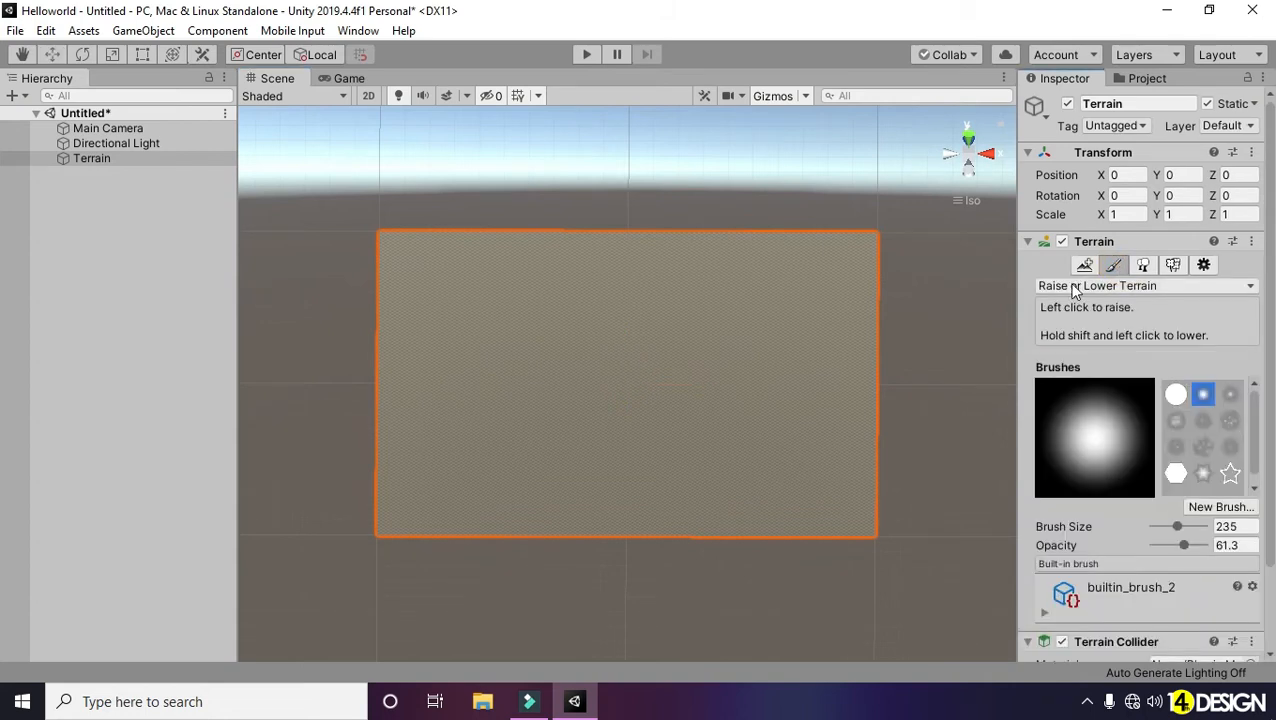
{"action": "left_click", "coordinate": [1073, 287]}
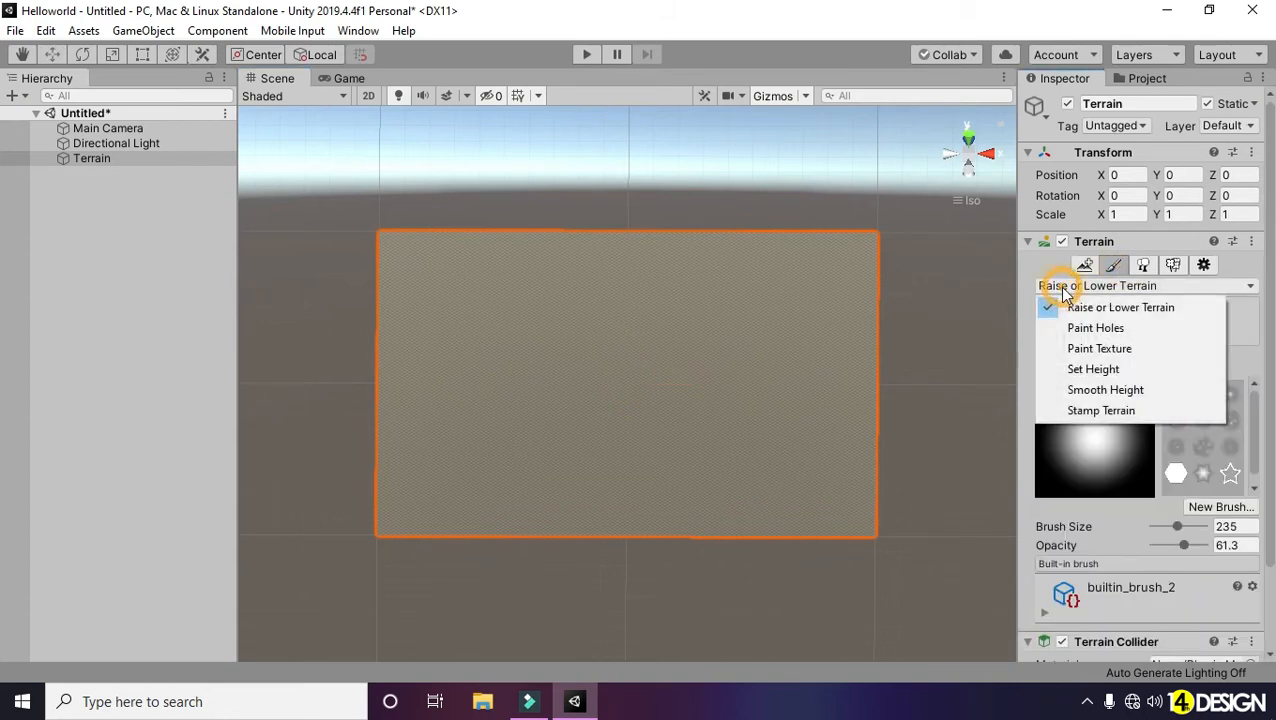
{"action": "left_click", "coordinate": [1106, 315]}
{"action": "left_click_drag", "start_coordinate": [1267, 313], "coordinate": [1266, 412]}
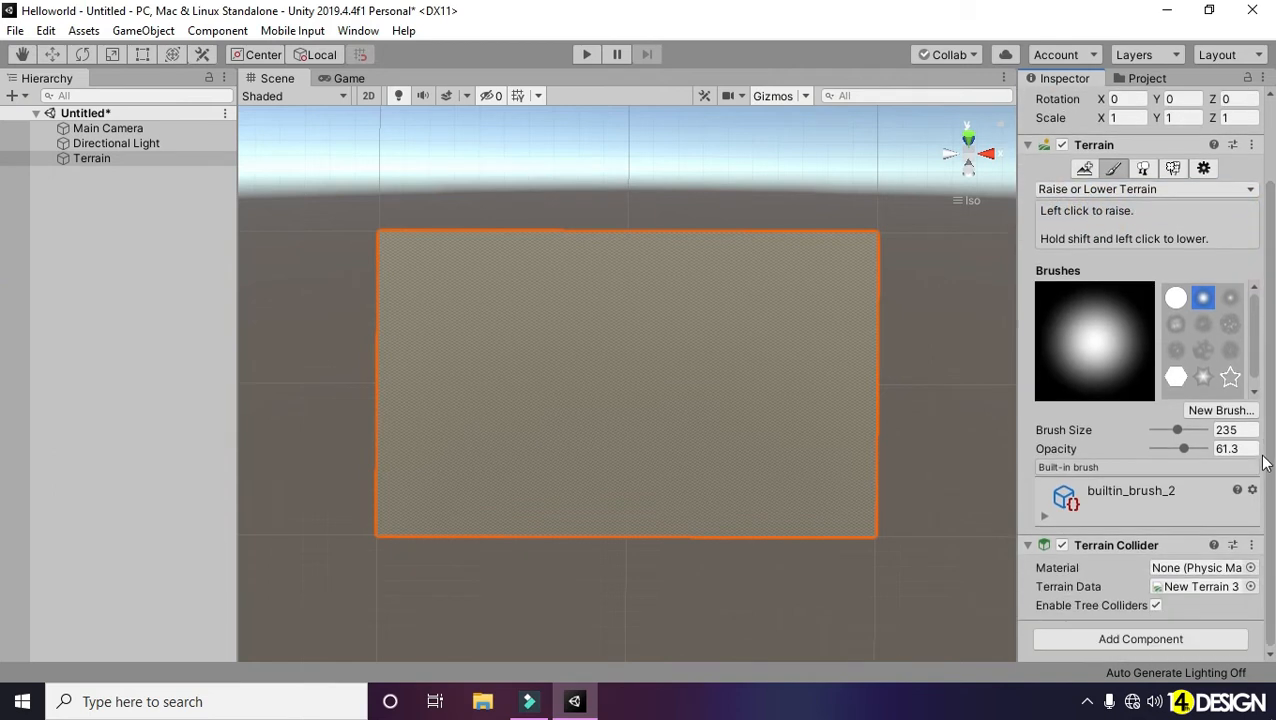
{"action": "middle_click_drag", "start_coordinate": [820, 353], "coordinate": [779, 316]}
{"action": "right_click_drag", "start_coordinate": [824, 240], "coordinate": [820, 282]}
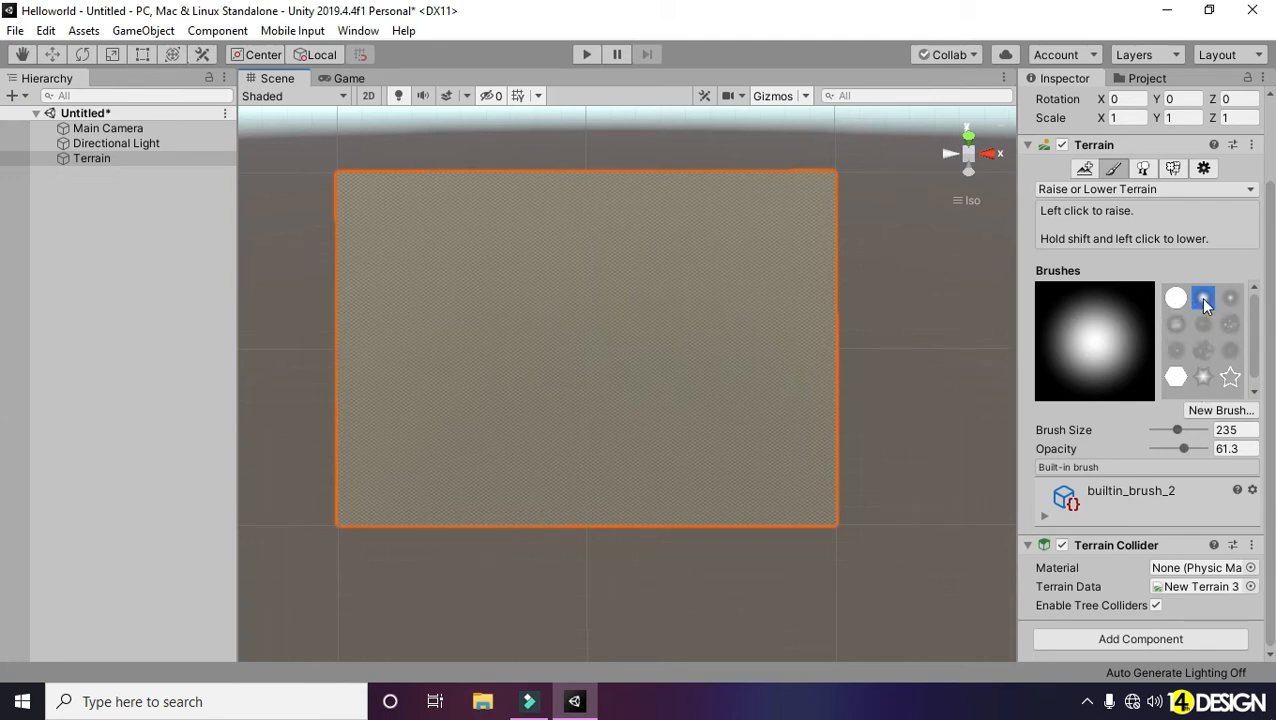
Step: Raise a large smooth hill in the middle of the terrain with the soft round brush at size 235
{"action": "mouse_move", "coordinate": [581, 339]}
{"action": "right_mouse_down"}
{"action": "mouse_move", "coordinate": [581, 322]}
{"action": "mouse_move", "coordinate": [615, 345]}
{"action": "mouse_move", "coordinate": [584, 339]}
{"action": "right_mouse_up"}
{"action": "left_click_drag", "start_coordinate": [581, 313], "coordinate": [592, 299]}
{"action": "mouse_move", "coordinate": [592, 299]}
{"action": "right_mouse_down"}
{"action": "mouse_move", "coordinate": [743, 271]}
{"action": "mouse_move", "coordinate": [608, 350]}
{"action": "mouse_move", "coordinate": [740, 302]}
{"action": "mouse_move", "coordinate": [555, 279]}
{"action": "mouse_move", "coordinate": [641, 342]}
{"action": "mouse_move", "coordinate": [800, 322]}
{"action": "mouse_move", "coordinate": [755, 299]}
{"action": "mouse_move", "coordinate": [783, 313]}
{"action": "mouse_move", "coordinate": [788, 289]}
{"action": "mouse_move", "coordinate": [689, 308]}
{"action": "mouse_move", "coordinate": [689, 339]}
{"action": "mouse_move", "coordinate": [769, 413]}
{"action": "mouse_move", "coordinate": [763, 386]}
{"action": "mouse_move", "coordinate": [595, 382]}
{"action": "mouse_move", "coordinate": [618, 447]}
{"action": "mouse_move", "coordinate": [880, 461]}
{"action": "mouse_move", "coordinate": [604, 436]}
{"action": "mouse_move", "coordinate": [653, 344]}
{"action": "mouse_move", "coordinate": [617, 276]}
{"action": "mouse_move", "coordinate": [536, 315]}
{"action": "mouse_move", "coordinate": [792, 384]}
{"action": "mouse_move", "coordinate": [646, 282]}
{"action": "mouse_move", "coordinate": [721, 305]}
{"action": "mouse_move", "coordinate": [689, 287]}
{"action": "mouse_move", "coordinate": [706, 285]}
{"action": "mouse_move", "coordinate": [688, 333]}
{"action": "mouse_move", "coordinate": [686, 472]}
{"action": "mouse_move", "coordinate": [667, 473]}
{"action": "mouse_move", "coordinate": [546, 364]}
{"action": "mouse_move", "coordinate": [541, 350]}
{"action": "mouse_move", "coordinate": [607, 390]}
{"action": "mouse_move", "coordinate": [544, 351]}
{"action": "mouse_move", "coordinate": [550, 322]}
{"action": "mouse_move", "coordinate": [556, 363]}
{"action": "right_mouse_up"}
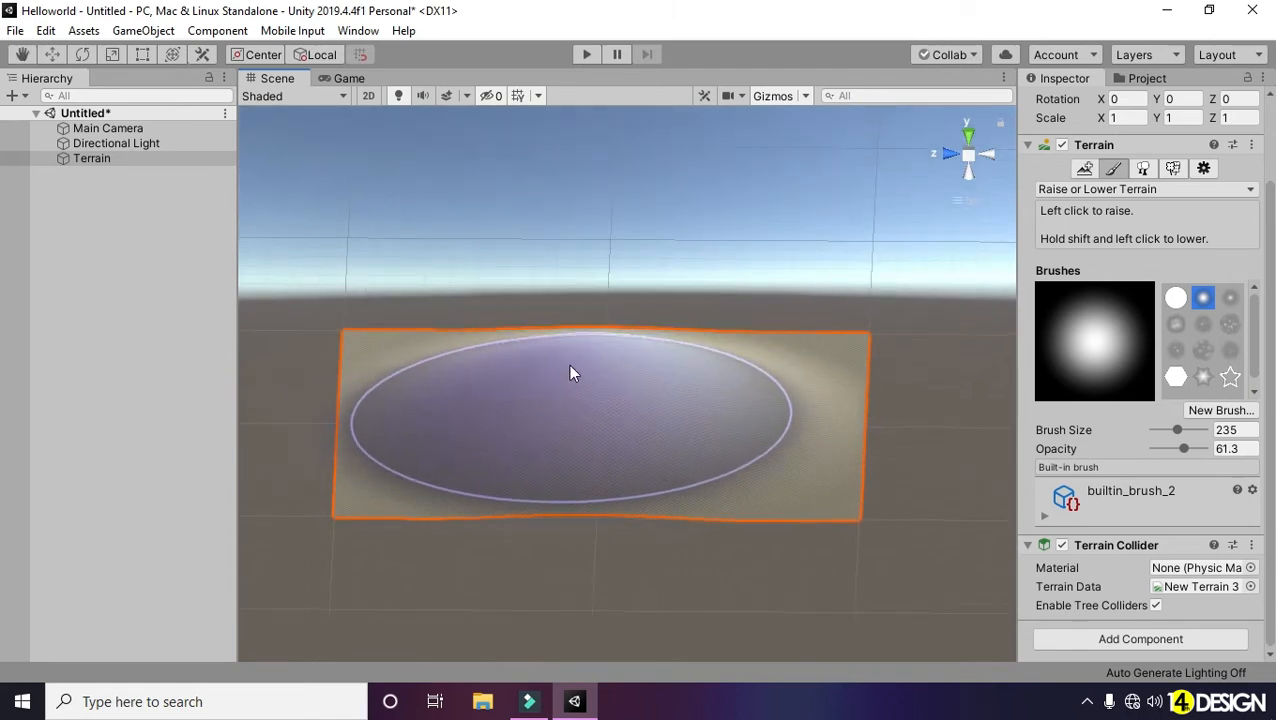
{"action": "left_click", "coordinate": [564, 360]}
{"action": "left_click", "coordinate": [559, 353]}
{"action": "left_click", "coordinate": [525, 383]}
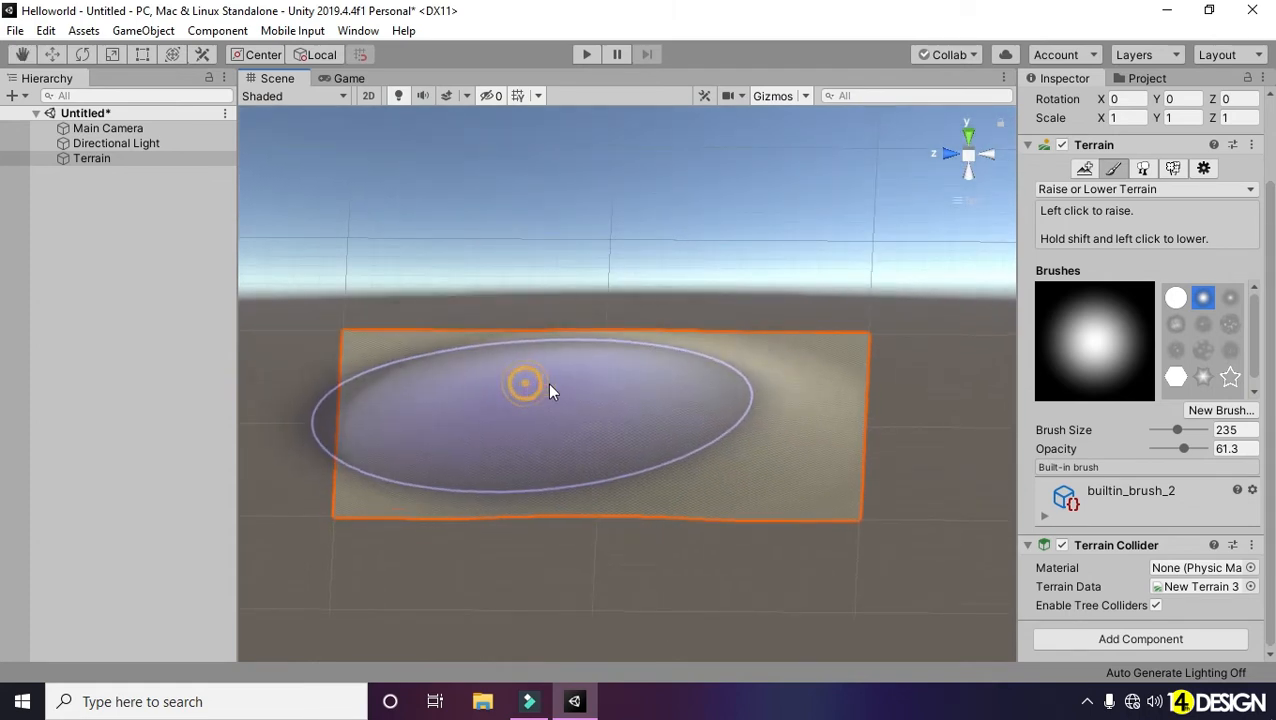
{"action": "left_click", "coordinate": [568, 380]}
{"action": "mouse_move", "coordinate": [621, 387]}
{"action": "right_mouse_down"}
{"action": "mouse_move", "coordinate": [538, 271]}
{"action": "mouse_move", "coordinate": [658, 339]}
{"action": "mouse_move", "coordinate": [698, 416]}
{"action": "mouse_move", "coordinate": [786, 305]}
{"action": "mouse_move", "coordinate": [840, 432]}
{"action": "mouse_move", "coordinate": [755, 441]}
{"action": "mouse_move", "coordinate": [570, 421]}
{"action": "mouse_move", "coordinate": [661, 387]}
{"action": "right_mouse_up"}
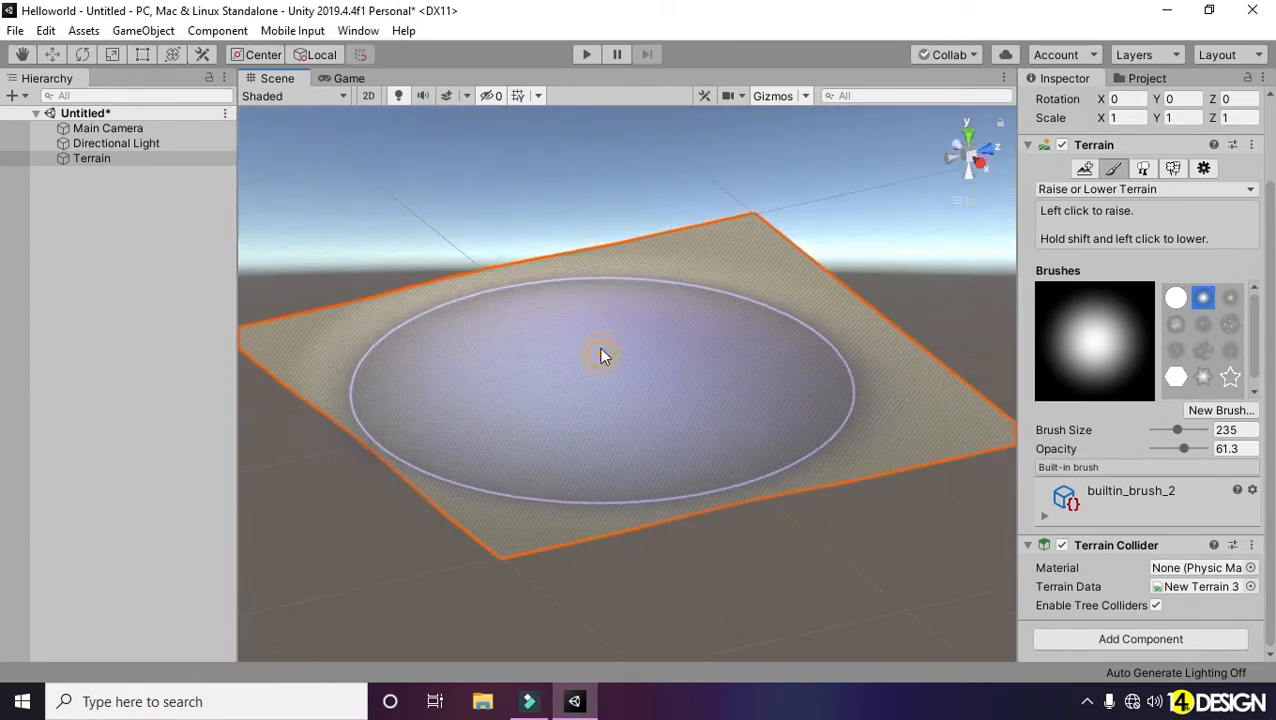
{"action": "left_click", "coordinate": [607, 328]}
{"action": "mouse_move", "coordinate": [612, 328]}
{"action": "right_mouse_down"}
{"action": "mouse_move", "coordinate": [701, 322]}
{"action": "mouse_move", "coordinate": [741, 370]}
{"action": "mouse_move", "coordinate": [741, 359]}
{"action": "mouse_move", "coordinate": [906, 339]}
{"action": "right_mouse_up"}
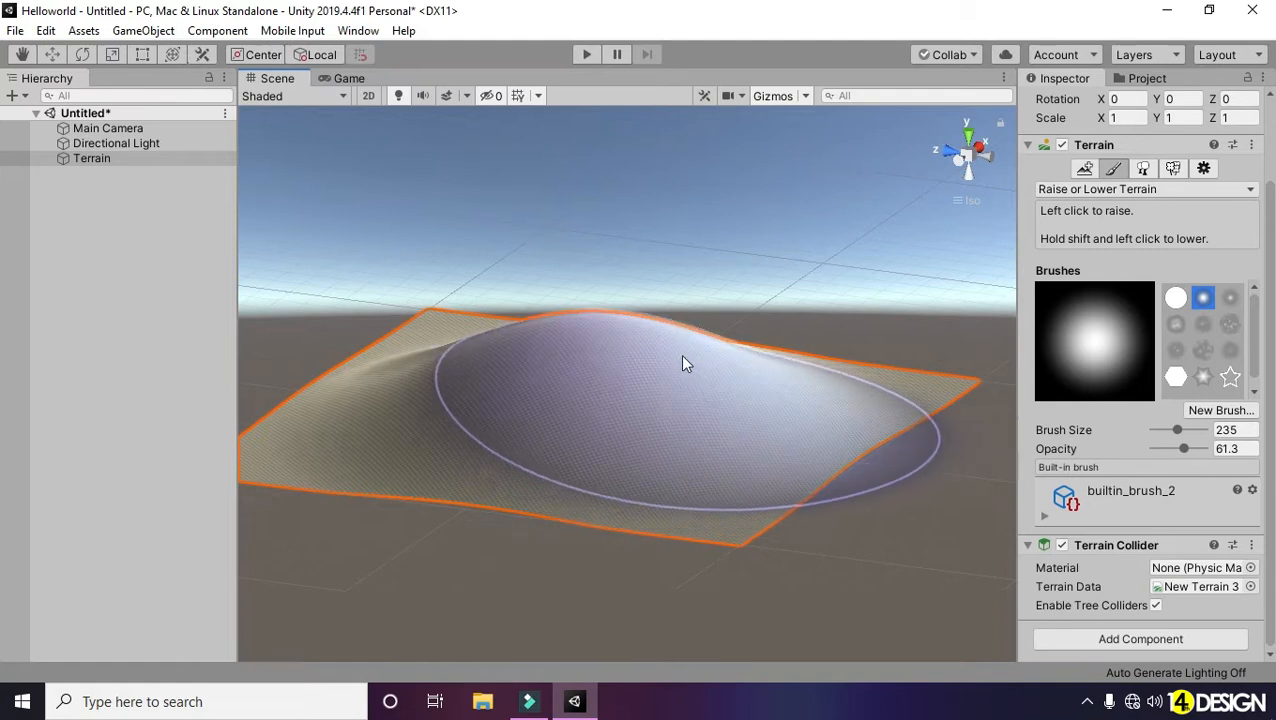
Step: Switch the terrain painting to Set Height and set the brush size to 33
{"action": "left_click_drag", "start_coordinate": [630, 339], "coordinate": [744, 342], "text": "alt"}
{"action": "left_click", "coordinate": [1112, 190]}
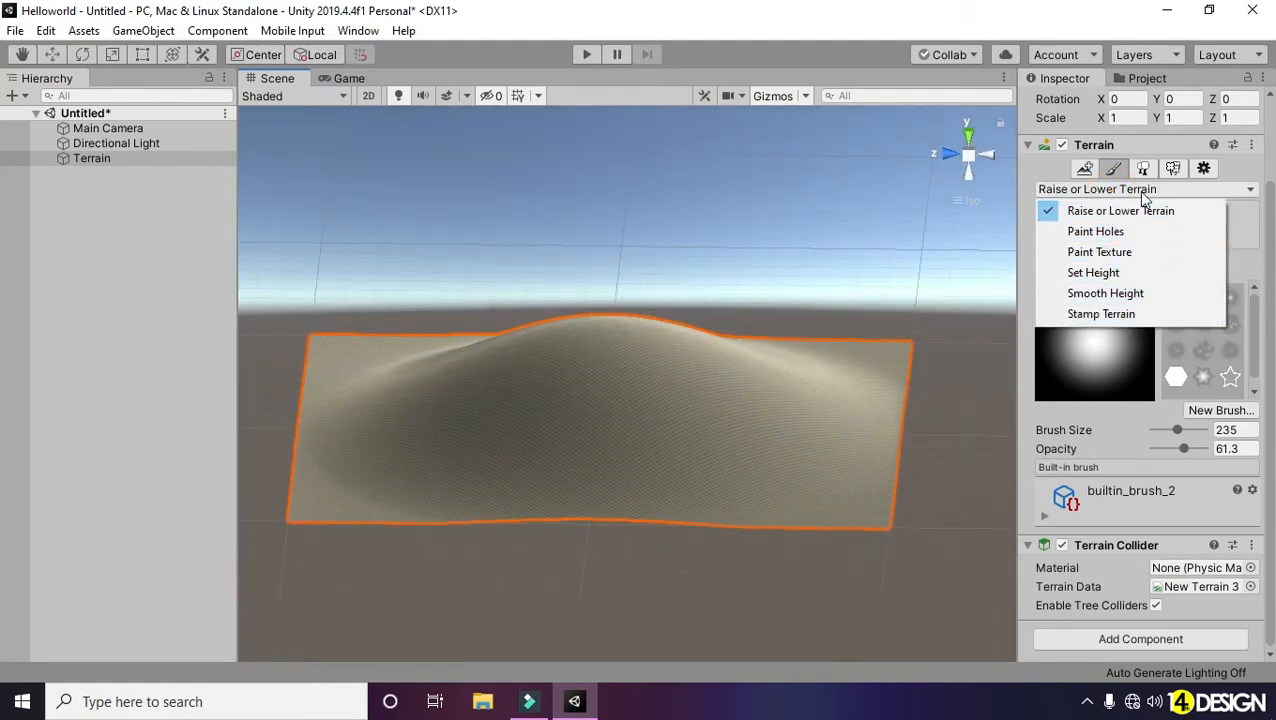
{"action": "left_click", "coordinate": [1128, 274]}
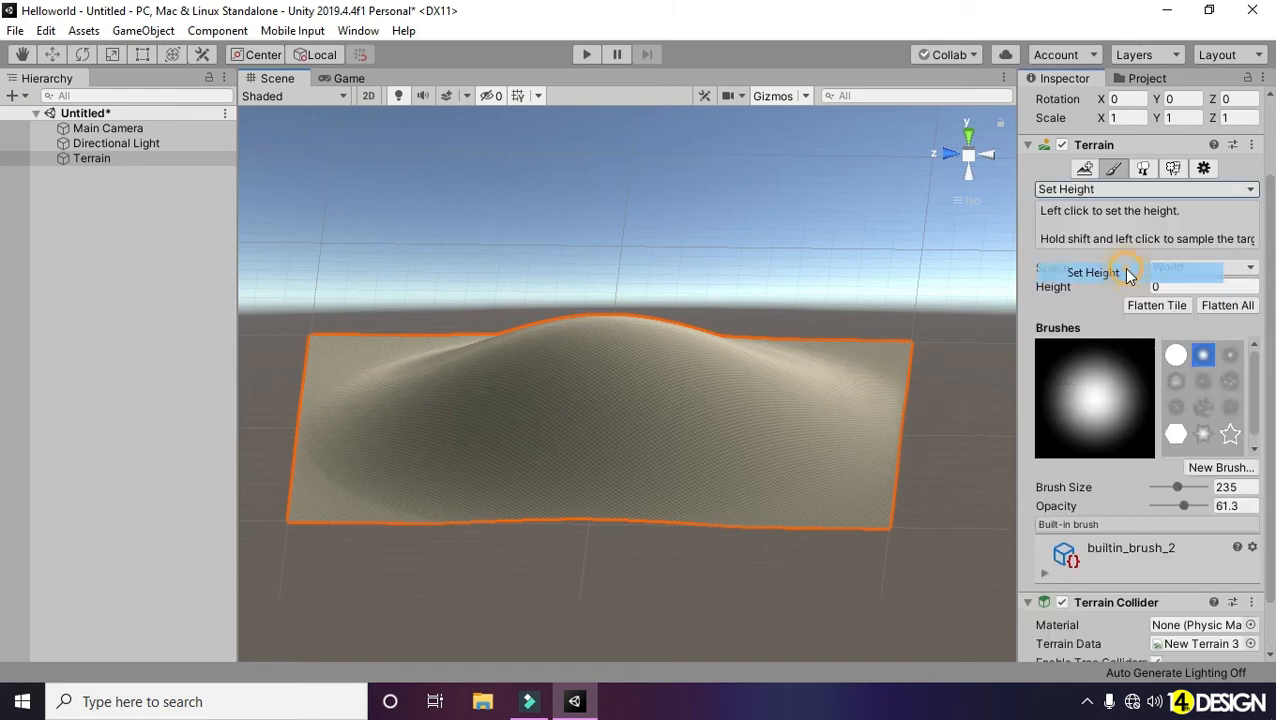
{"action": "scroll", "coordinate": [1172, 438], "scroll_direction": "down", "scroll_amount": 2}
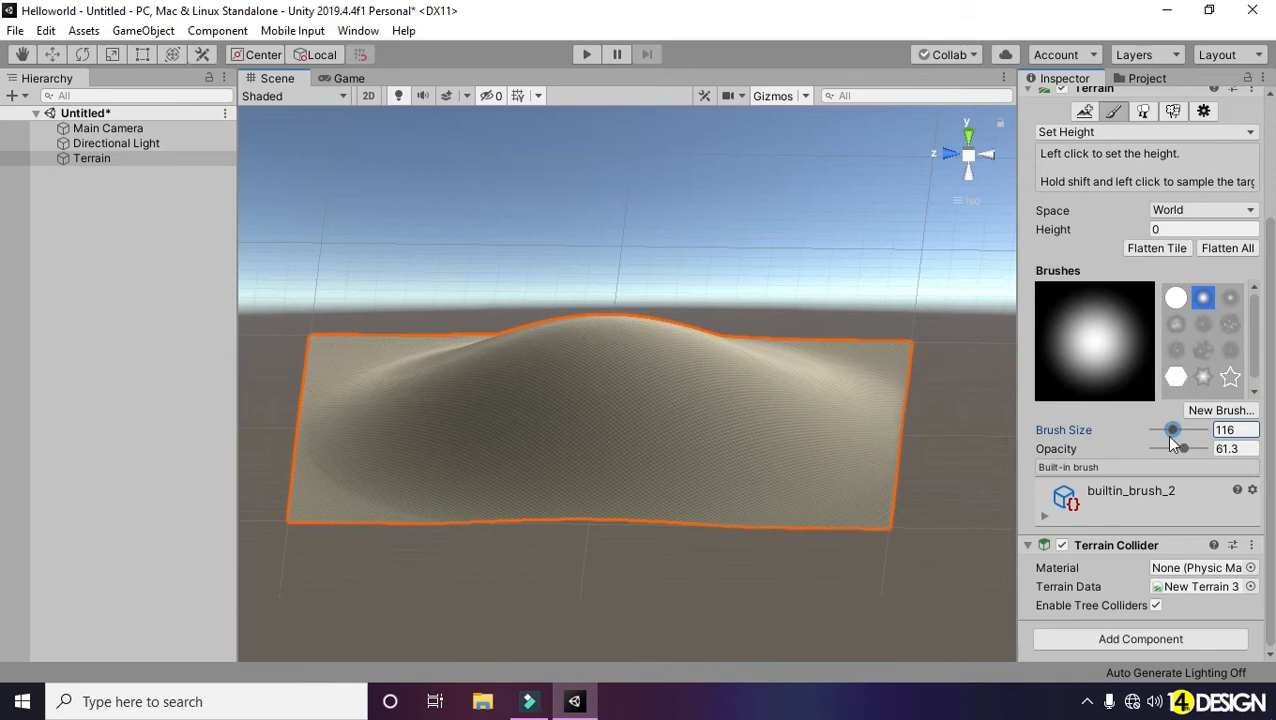
{"action": "right_click_drag", "start_coordinate": [712, 399], "coordinate": [820, 437]}
{"action": "left_click_drag", "start_coordinate": [1172, 430], "coordinate": [1166, 435]}
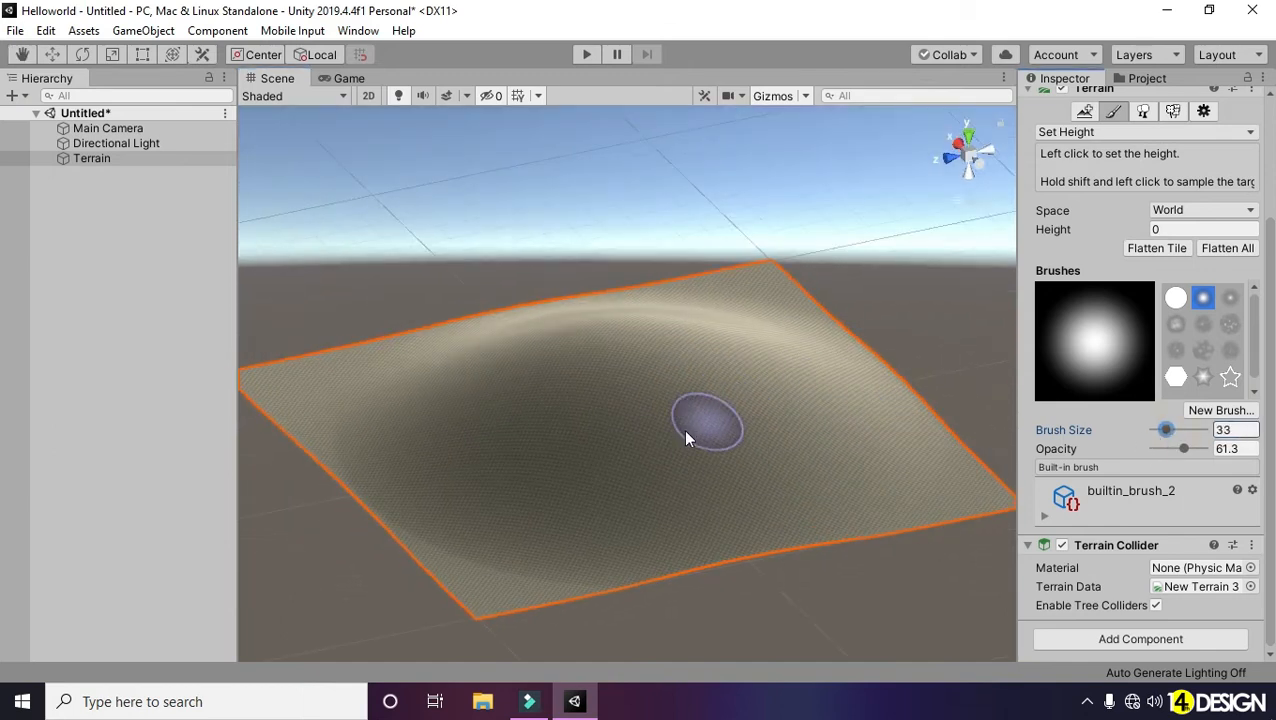
Step: Flatten the hilltop into a wide plateau at a sampled height of about 17.7, using a brush size of 60
{"action": "left_click_drag", "start_coordinate": [731, 462], "coordinate": [655, 459], "text": "alt"}
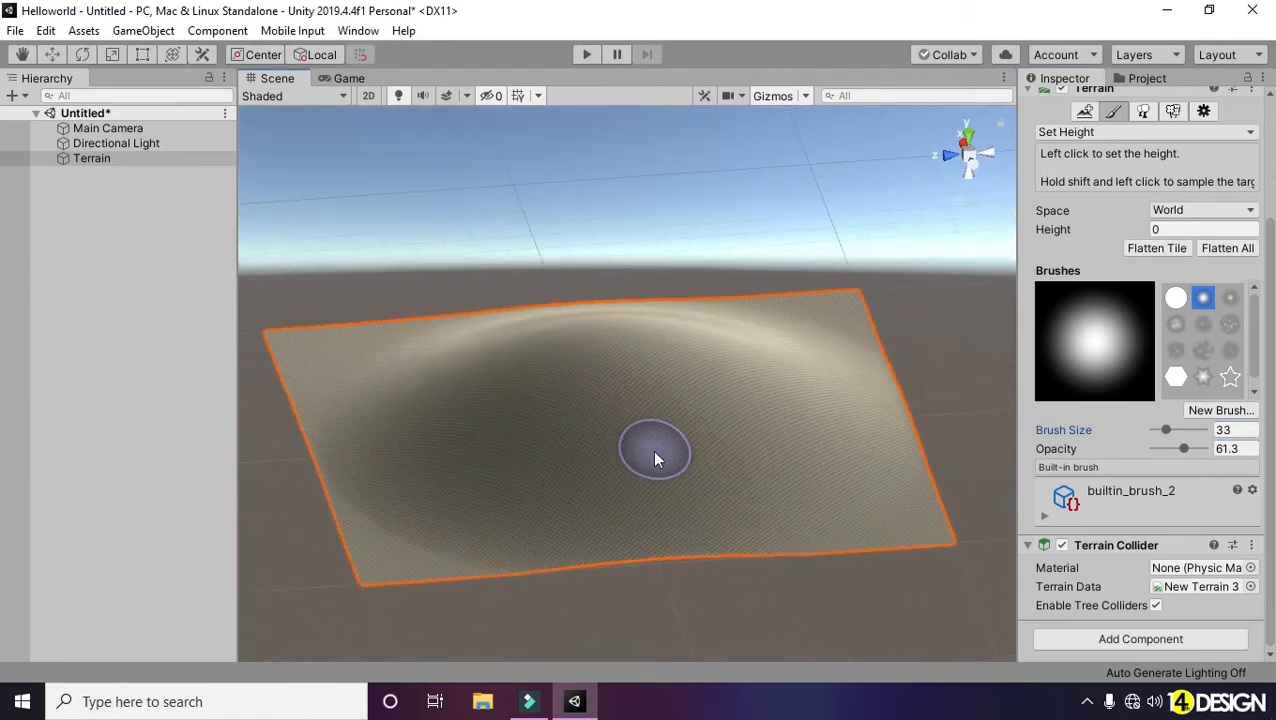
{"action": "mouse_move", "coordinate": [806, 463]}
{"action": "left_mouse_down", "text": "alt"}
{"action": "mouse_move", "coordinate": [629, 438]}
{"action": "mouse_move", "coordinate": [809, 460]}
{"action": "left_mouse_up", "text": "alt"}
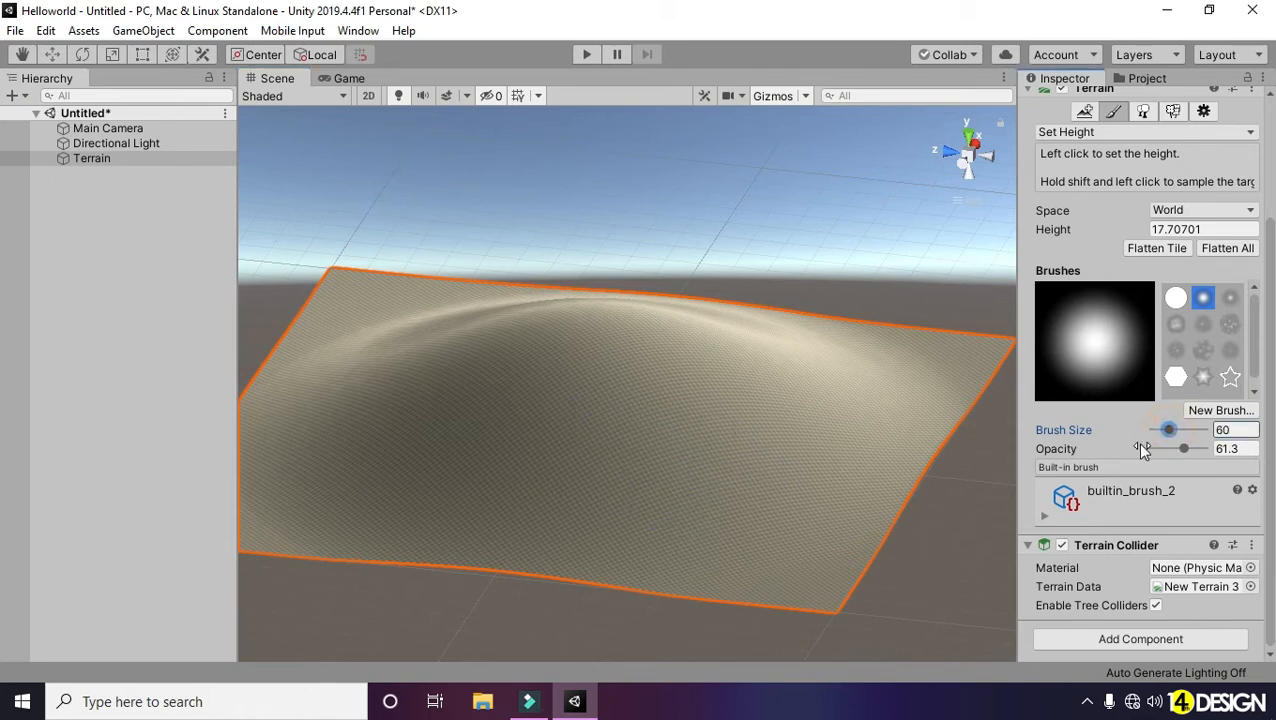
{"action": "mouse_move", "coordinate": [570, 404]}
{"action": "left_mouse_down"}
{"action": "mouse_move", "coordinate": [581, 353]}
{"action": "mouse_move", "coordinate": [700, 364]}
{"action": "mouse_move", "coordinate": [665, 428]}
{"action": "mouse_move", "coordinate": [517, 423]}
{"action": "mouse_move", "coordinate": [712, 387]}
{"action": "mouse_move", "coordinate": [686, 440]}
{"action": "mouse_move", "coordinate": [476, 441]}
{"action": "mouse_move", "coordinate": [450, 359]}
{"action": "mouse_move", "coordinate": [686, 345]}
{"action": "mouse_move", "coordinate": [722, 376]}
{"action": "mouse_move", "coordinate": [626, 464]}
{"action": "mouse_move", "coordinate": [404, 422]}
{"action": "mouse_move", "coordinate": [428, 341]}
{"action": "left_mouse_up"}
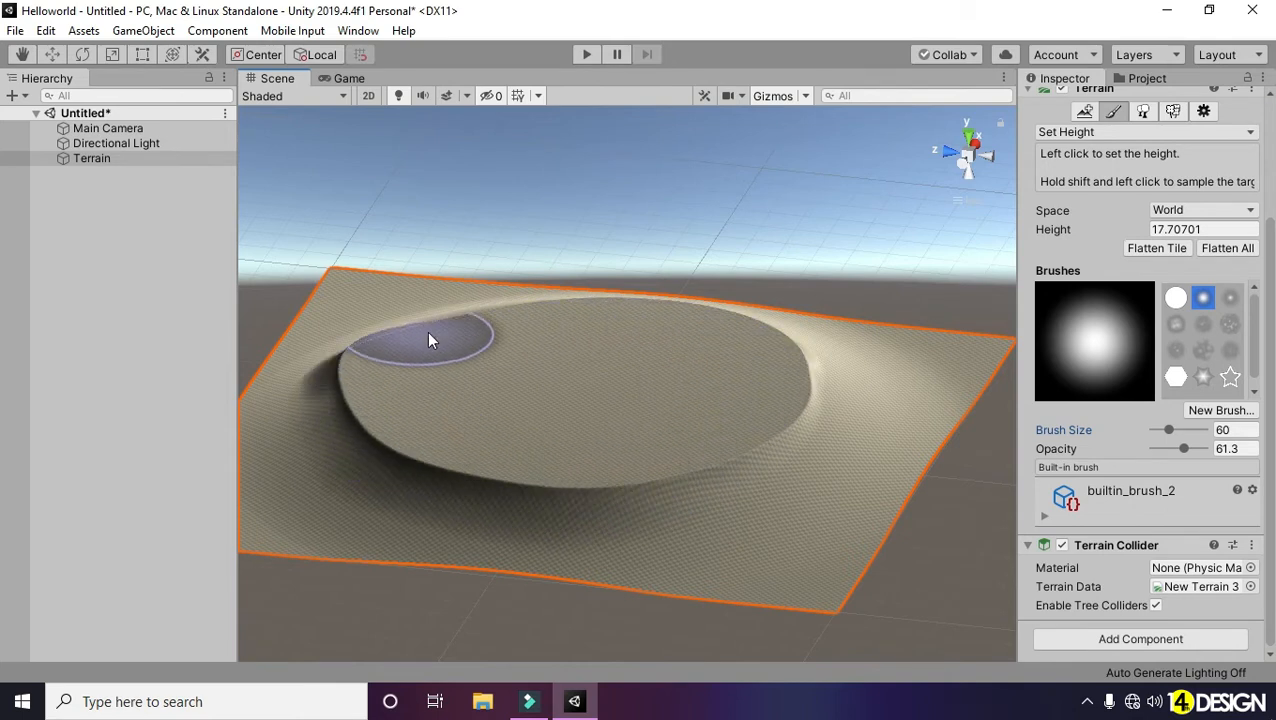
{"action": "mouse_move", "coordinate": [572, 320]}
{"action": "left_mouse_down"}
{"action": "mouse_move", "coordinate": [686, 338]}
{"action": "mouse_move", "coordinate": [679, 476]}
{"action": "mouse_move", "coordinate": [426, 434]}
{"action": "mouse_move", "coordinate": [378, 338]}
{"action": "left_mouse_up"}
{"action": "mouse_move", "coordinate": [473, 342]}
{"action": "left_mouse_down", "text": "alt"}
{"action": "mouse_move", "coordinate": [729, 433]}
{"action": "mouse_move", "coordinate": [711, 466]}
{"action": "mouse_move", "coordinate": [906, 441]}
{"action": "mouse_move", "coordinate": [863, 365]}
{"action": "mouse_move", "coordinate": [661, 431]}
{"action": "mouse_move", "coordinate": [728, 433]}
{"action": "left_mouse_up", "text": "alt"}
{"action": "left_click", "coordinate": [539, 473]}
{"action": "left_click", "coordinate": [808, 447]}
{"action": "mouse_move", "coordinate": [857, 429]}
{"action": "left_mouse_down", "text": "alt"}
{"action": "mouse_move", "coordinate": [757, 448]}
{"action": "mouse_move", "coordinate": [607, 441]}
{"action": "mouse_move", "coordinate": [609, 399]}
{"action": "left_mouse_up", "text": "alt"}
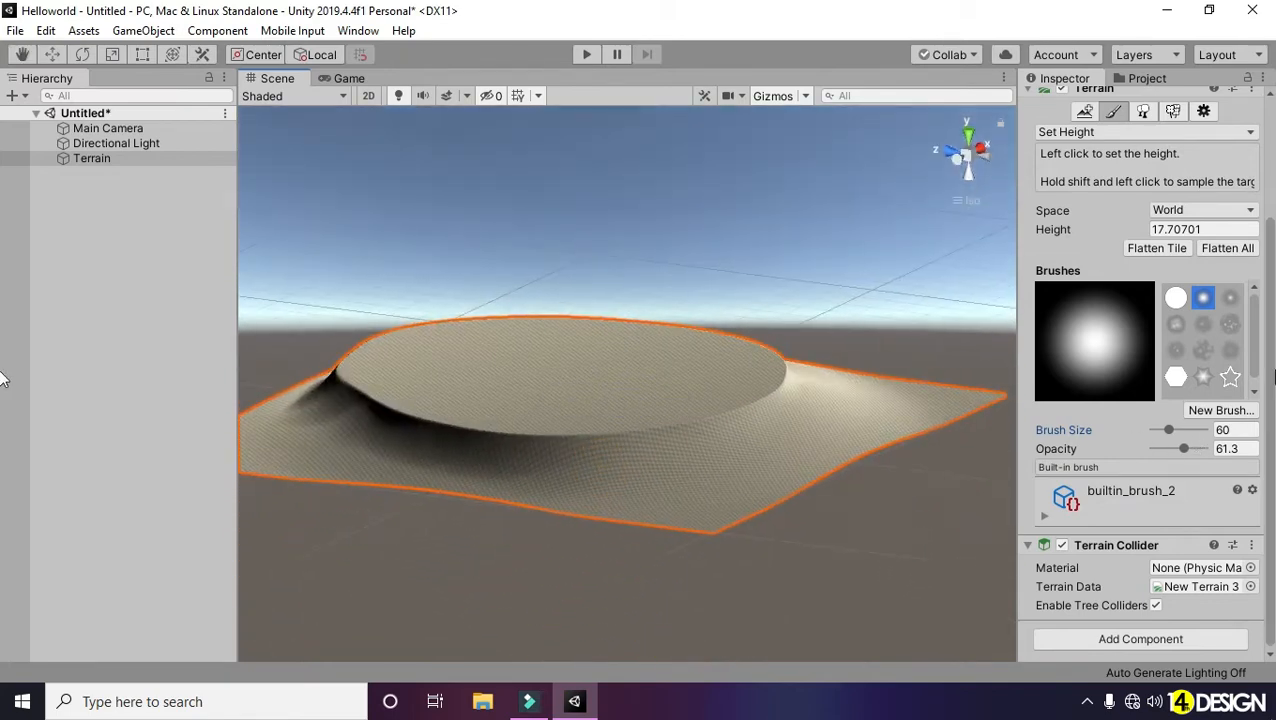
Step: Switch back to Raise or Lower Terrain with the soft round brush builtin_brush_2 and set its opacity to 30
{"action": "scroll", "coordinate": [1260, 291], "scroll_direction": "up", "scroll_amount": 3}
{"action": "left_click", "coordinate": [1120, 252]}
{"action": "left_click", "coordinate": [1118, 272]}
{"action": "left_click", "coordinate": [1231, 361]}
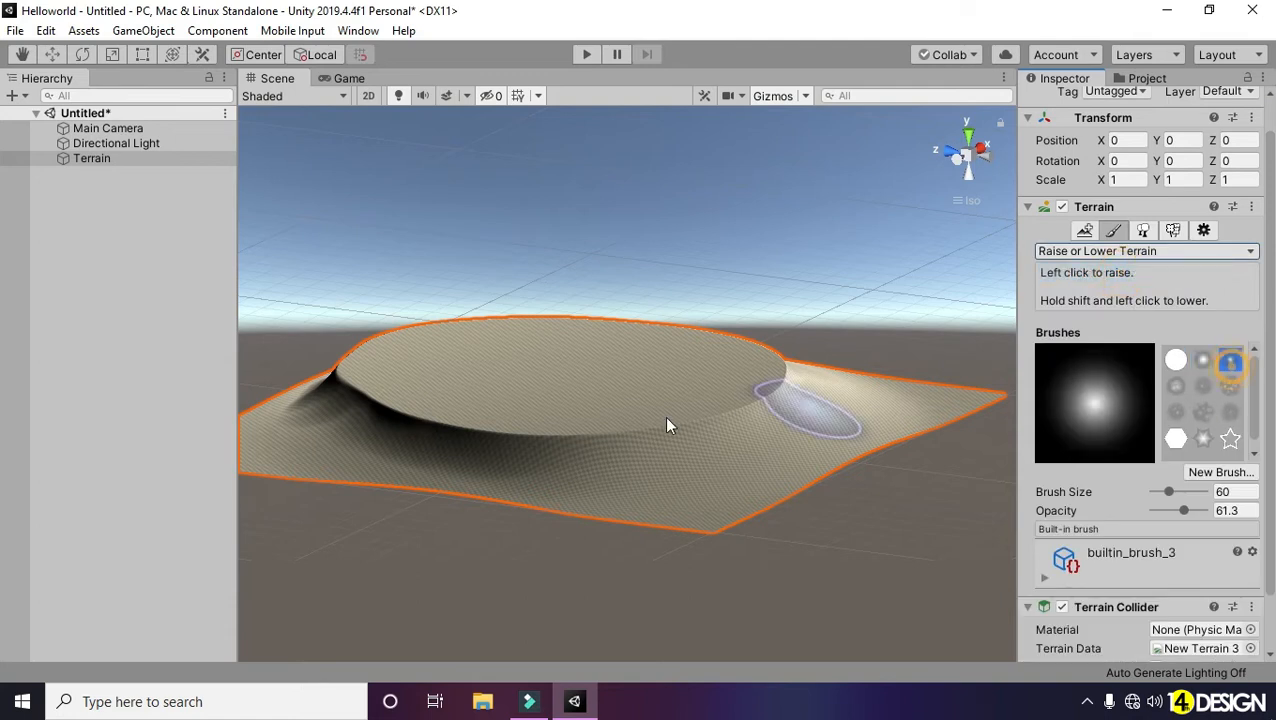
{"action": "left_click_drag", "start_coordinate": [667, 421], "coordinate": [698, 458], "text": "alt"}
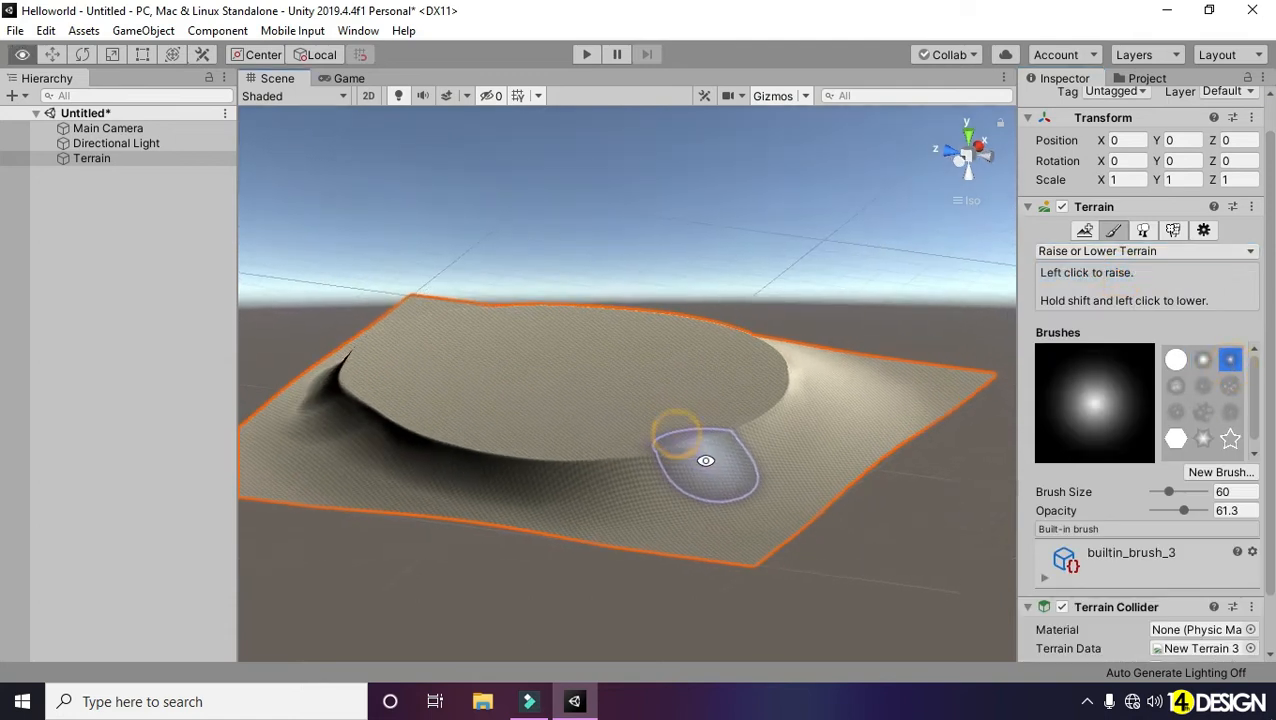
{"action": "left_click", "coordinate": [1204, 363]}
{"action": "scroll", "coordinate": [1220, 510], "scroll_direction": "down", "scroll_amount": 2}
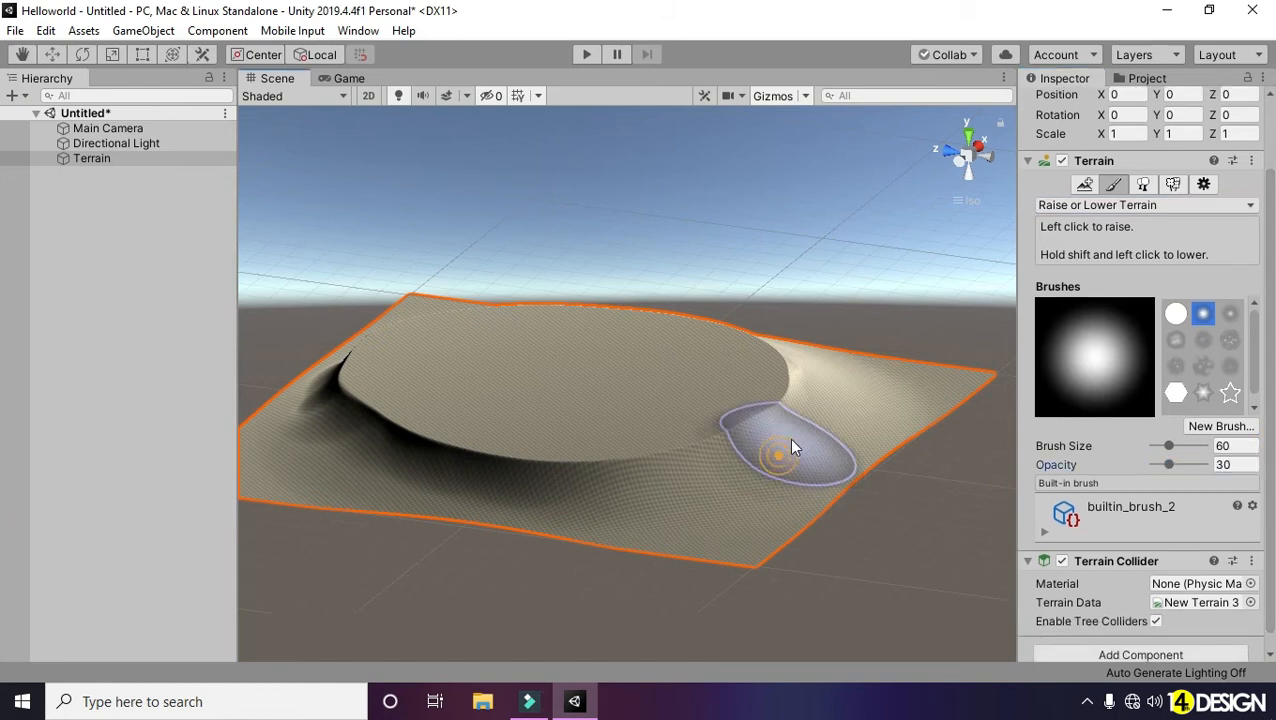
Step: Touch up the plateau's edge with the soft round brush and smooth it with the Smooth Height tool
{"action": "left_click_drag", "start_coordinate": [627, 465], "coordinate": [748, 477], "text": "alt"}
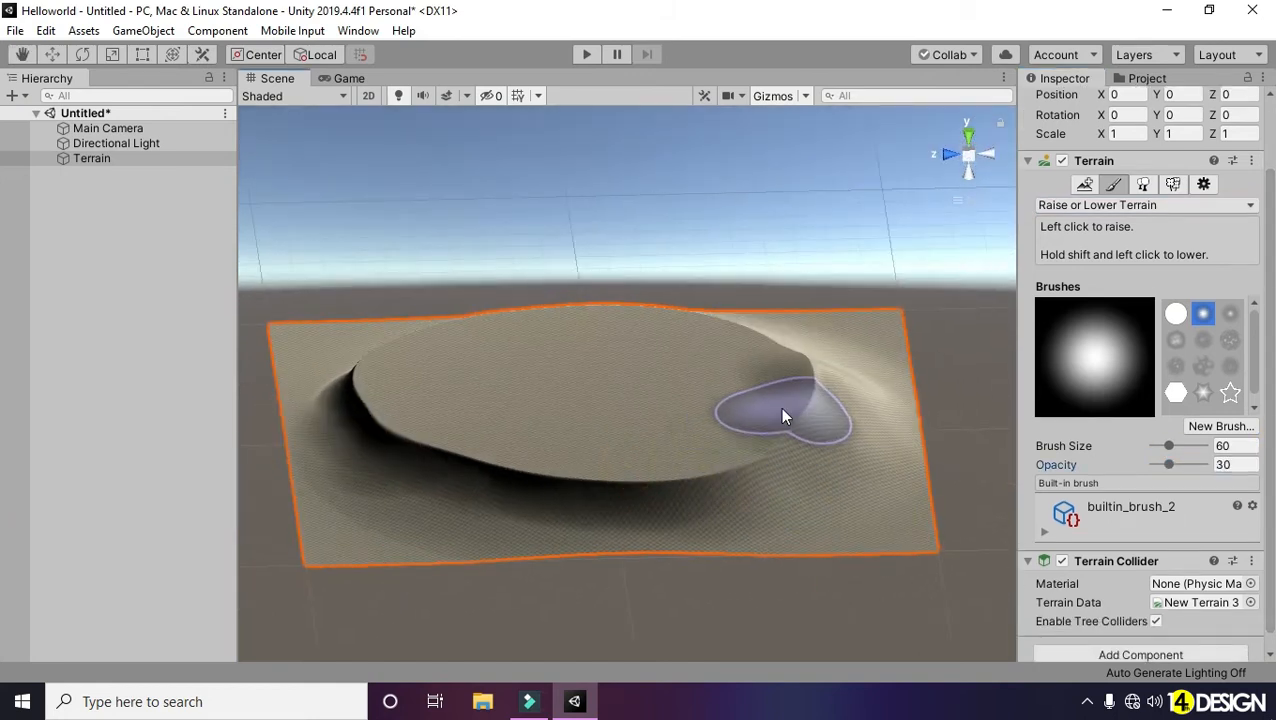
{"action": "left_click", "coordinate": [780, 407]}
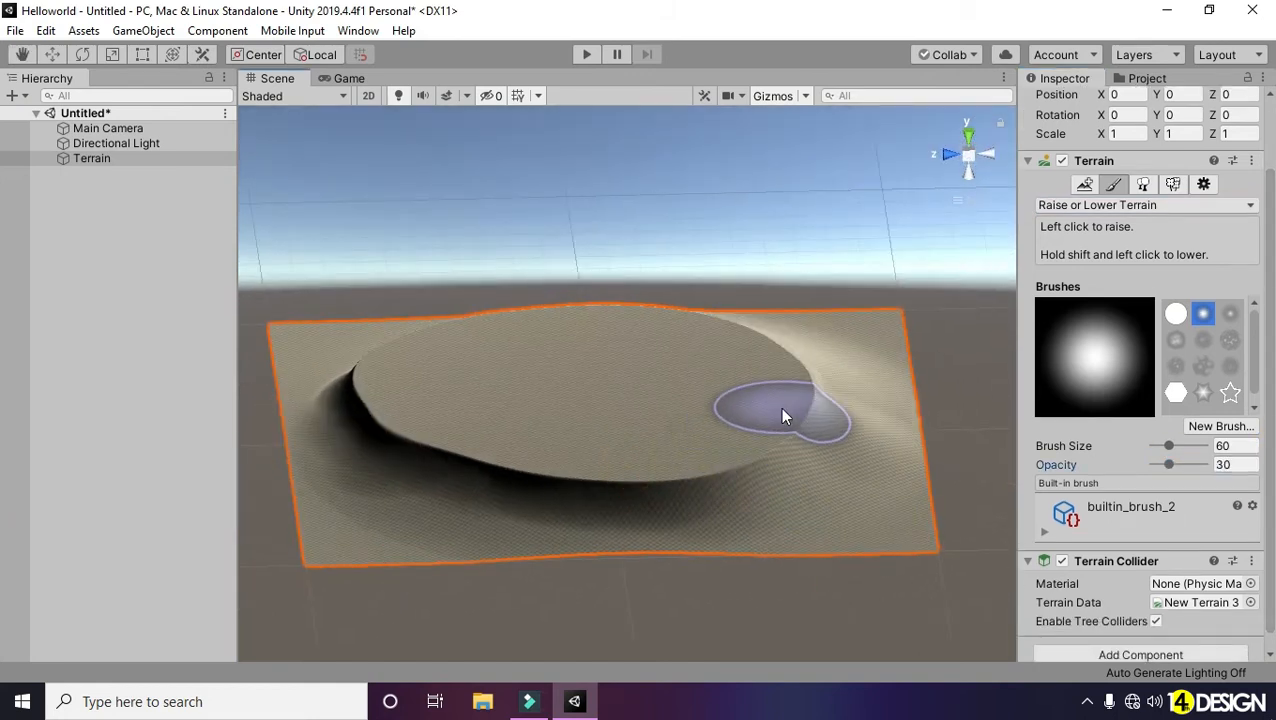
{"action": "left_click", "coordinate": [1155, 205]}
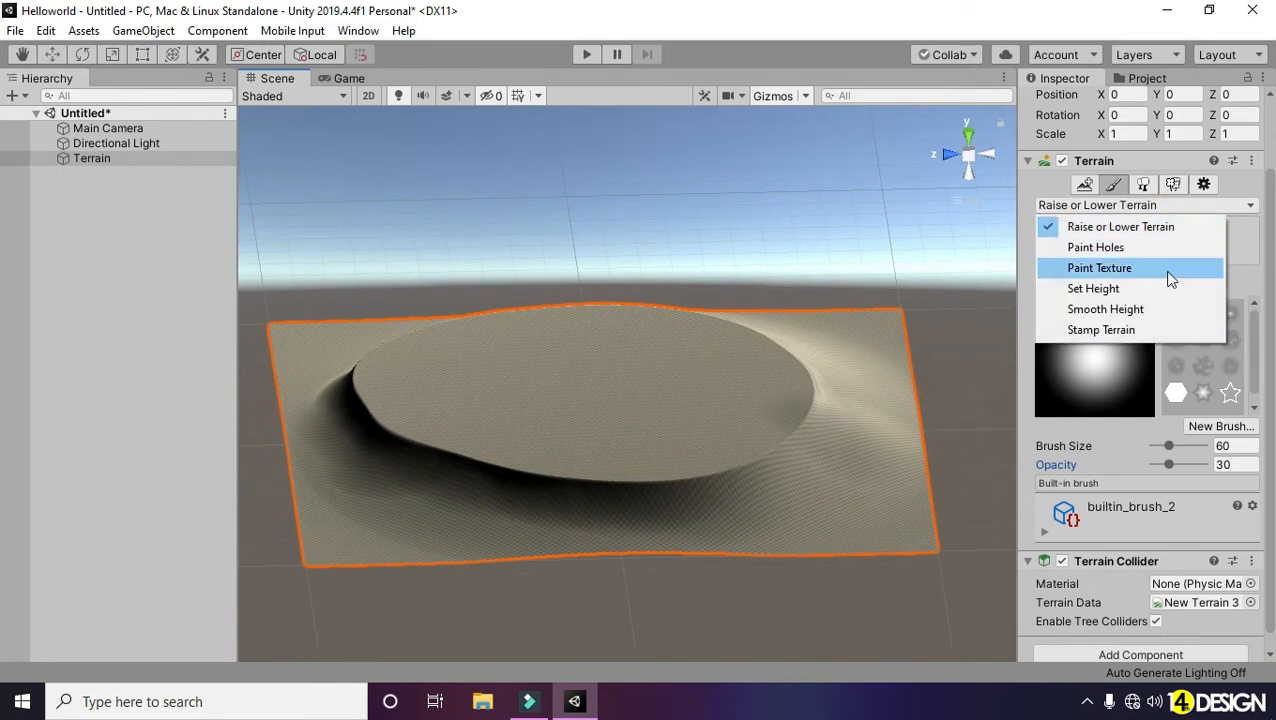
{"action": "left_click", "coordinate": [1149, 309]}
{"action": "left_click", "coordinate": [687, 456]}
{"action": "left_click", "coordinate": [777, 422]}
{"action": "left_click_drag", "start_coordinate": [718, 433], "coordinate": [536, 399], "text": "alt"}
{"action": "left_click_drag", "start_coordinate": [637, 484], "coordinate": [729, 490], "text": "alt"}
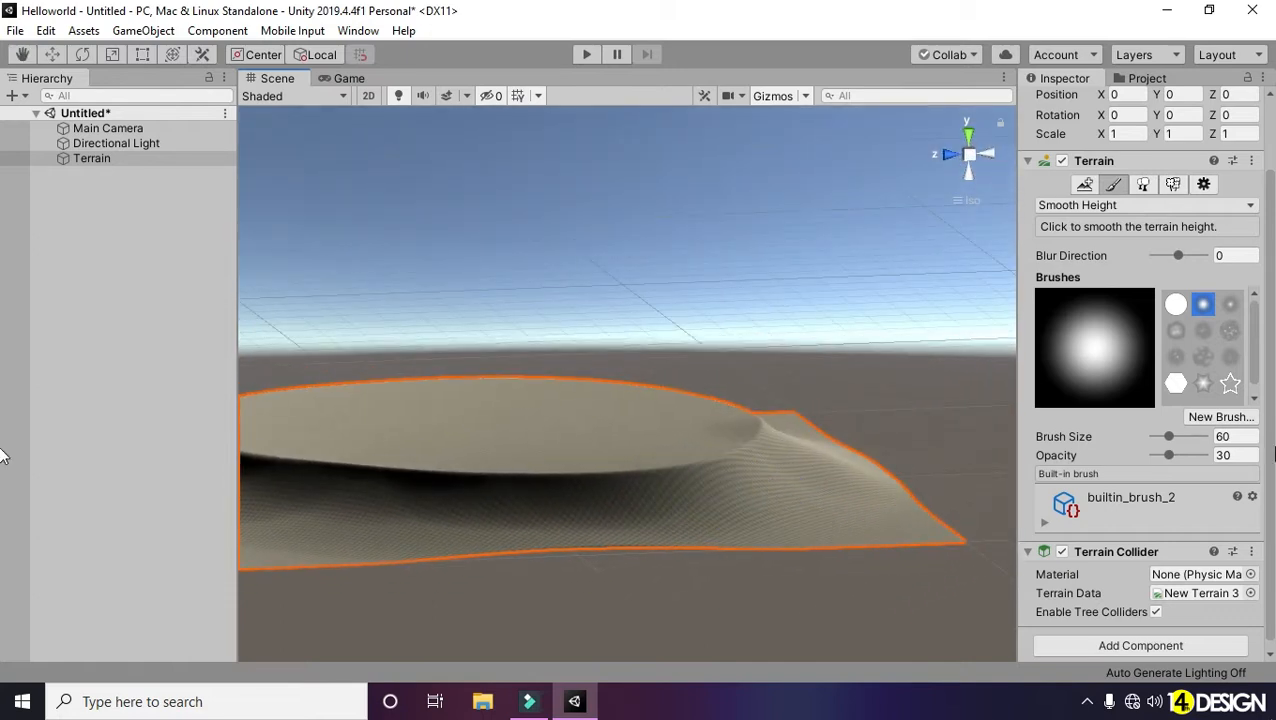
Step: Switch the terrain painting to Raise or Lower Terrain with the mottled brush builtin_brush_7 and set its opacity to 21
{"action": "left_click", "coordinate": [1108, 207]}
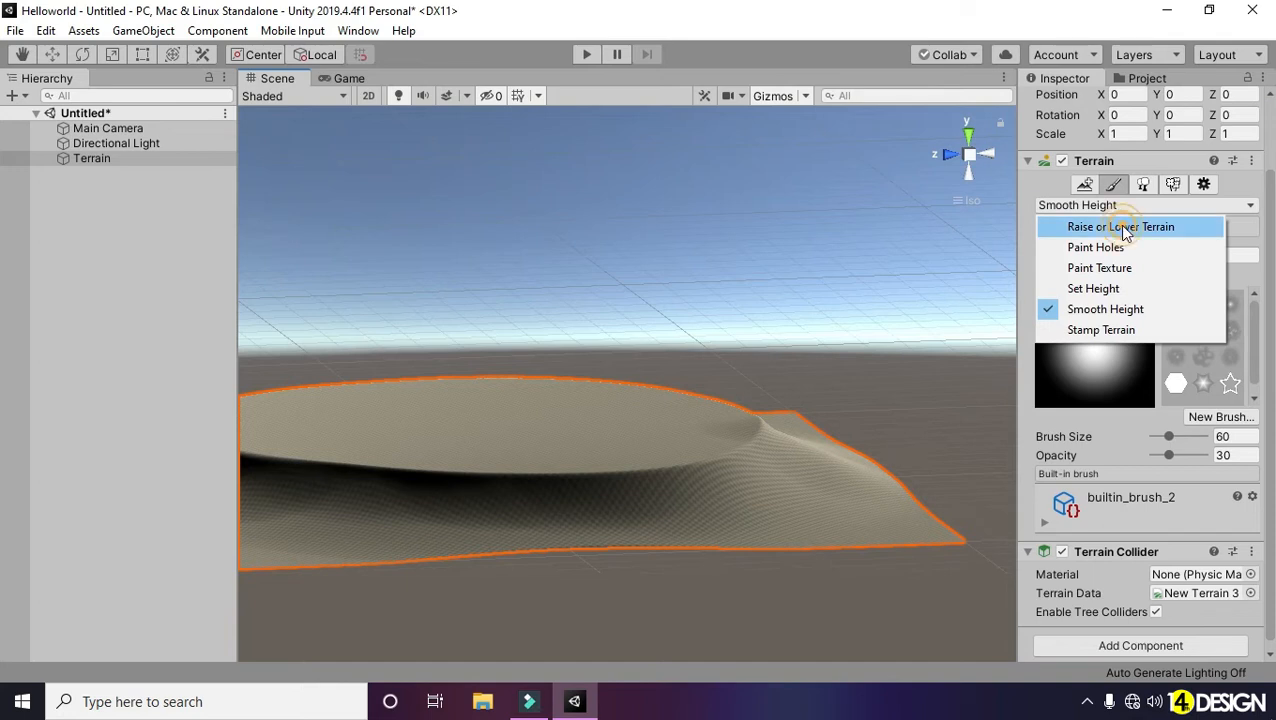
{"action": "left_click", "coordinate": [1125, 228]}
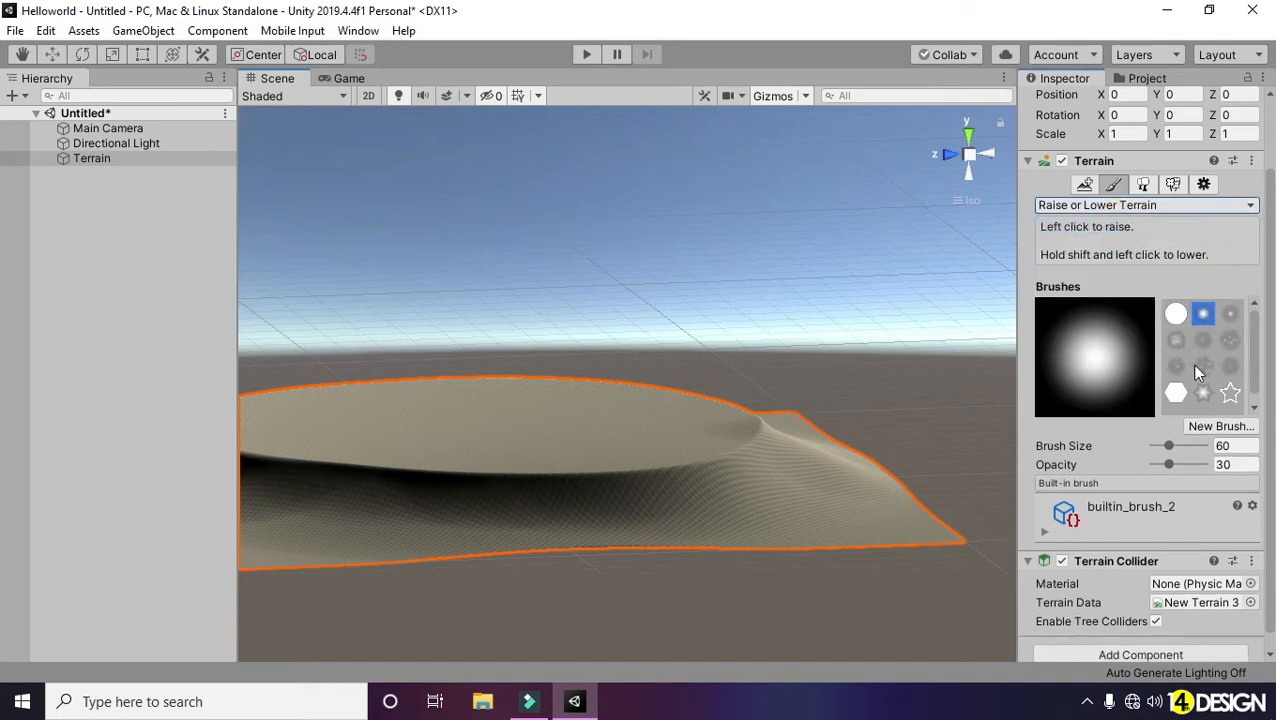
{"action": "left_click", "coordinate": [1177, 368]}
{"action": "left_click_drag", "start_coordinate": [821, 393], "coordinate": [606, 440], "text": "alt"}
{"action": "mouse_move", "coordinate": [718, 456]}
{"action": "left_mouse_down", "text": "alt"}
{"action": "mouse_move", "coordinate": [645, 490]}
{"action": "mouse_move", "coordinate": [695, 415]}
{"action": "left_mouse_up", "text": "alt"}
{"action": "left_click_drag", "start_coordinate": [1169, 449], "coordinate": [1166, 453]}
{"action": "left_click", "coordinate": [706, 437]}
{"action": "left_click_drag", "start_coordinate": [1169, 465], "coordinate": [1176, 449]}
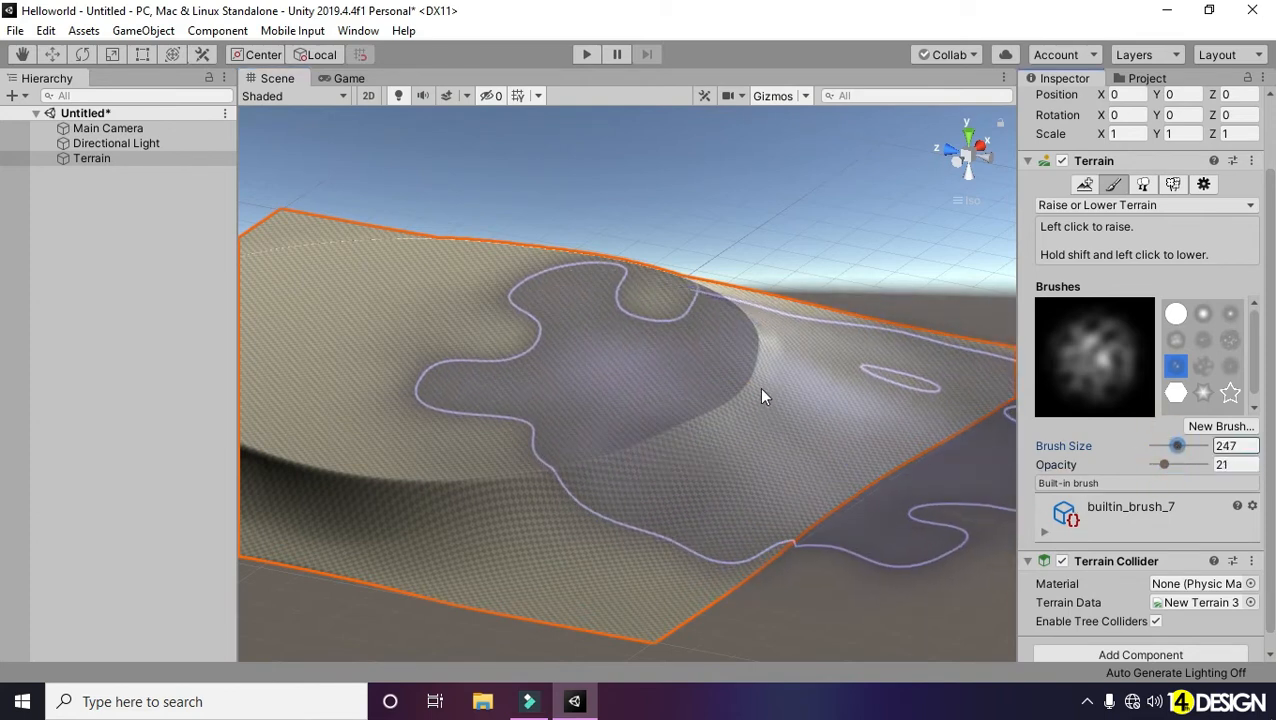
Step: Roughen the rim all around the plateau with builtin_brush_7 at brush size 53
{"action": "left_click", "coordinate": [766, 387]}
{"action": "left_click", "coordinate": [726, 422]}
{"action": "left_click", "coordinate": [649, 448]}
{"action": "left_click_drag", "start_coordinate": [554, 480], "coordinate": [745, 491], "text": "alt"}
{"action": "right_click_drag", "start_coordinate": [745, 491], "coordinate": [718, 467], "text": "alt"}
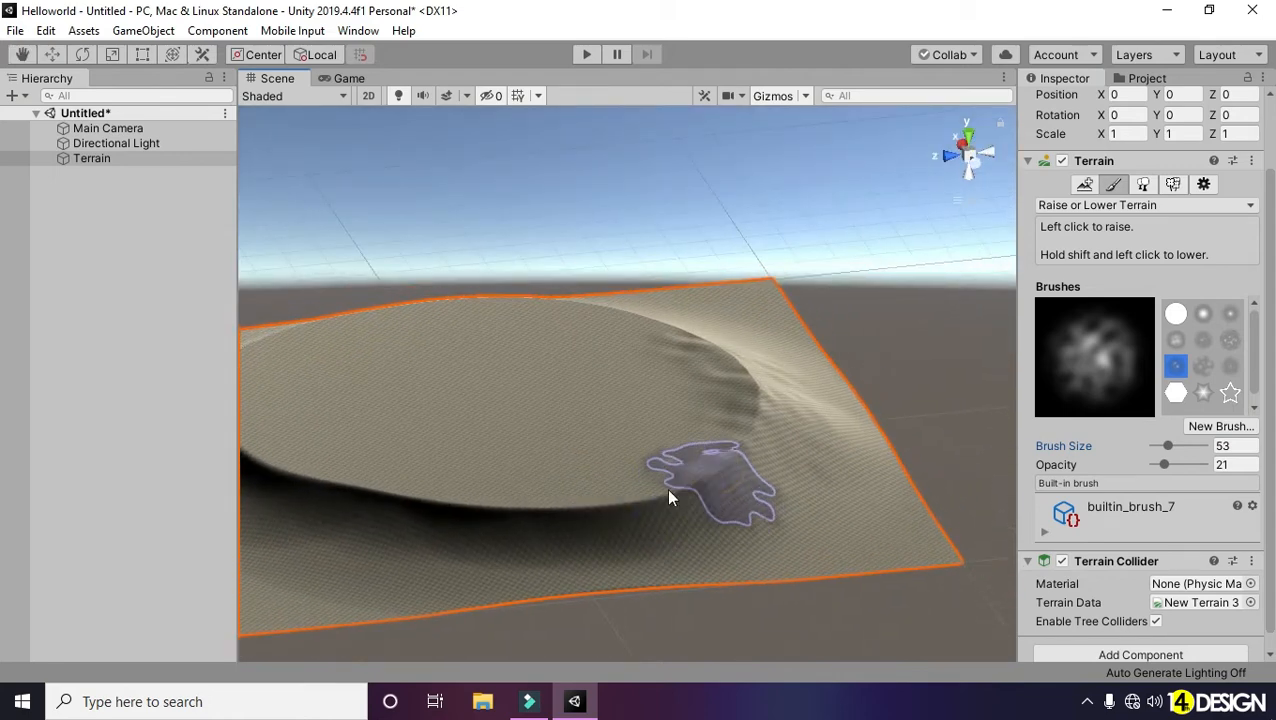
{"action": "left_click_drag", "start_coordinate": [666, 490], "coordinate": [797, 473], "text": "alt"}
{"action": "left_click", "coordinate": [744, 504]}
{"action": "left_click_drag", "start_coordinate": [543, 529], "coordinate": [765, 540], "text": "alt"}
{"action": "left_click", "coordinate": [736, 536]}
{"action": "left_click", "coordinate": [604, 544]}
{"action": "left_click", "coordinate": [486, 510]}
{"action": "left_click", "coordinate": [394, 444]}
{"action": "mouse_move", "coordinate": [455, 379]}
{"action": "left_mouse_down", "text": "alt"}
{"action": "mouse_move", "coordinate": [664, 490]}
{"action": "mouse_move", "coordinate": [514, 456]}
{"action": "left_mouse_up", "text": "alt"}
{"action": "mouse_move", "coordinate": [769, 397]}
{"action": "left_mouse_down", "text": "alt"}
{"action": "mouse_move", "coordinate": [609, 362]}
{"action": "mouse_move", "coordinate": [590, 365]}
{"action": "mouse_move", "coordinate": [597, 380]}
{"action": "left_mouse_up", "text": "alt"}
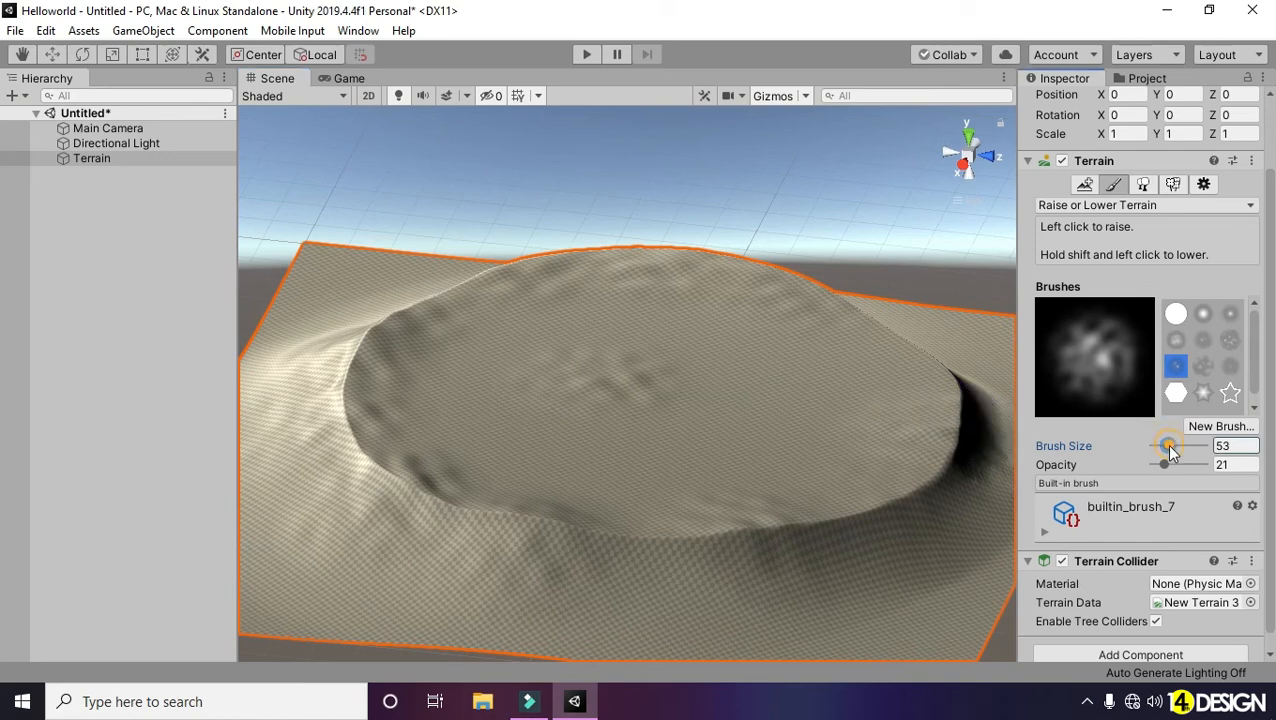
Step: Set the brush size to 123 and add uneven bumps across the plateau's flat surface
{"action": "left_click_drag", "start_coordinate": [1168, 445], "coordinate": [1173, 445]}
{"action": "left_click", "coordinate": [703, 462]}
{"action": "left_click", "coordinate": [800, 403]}
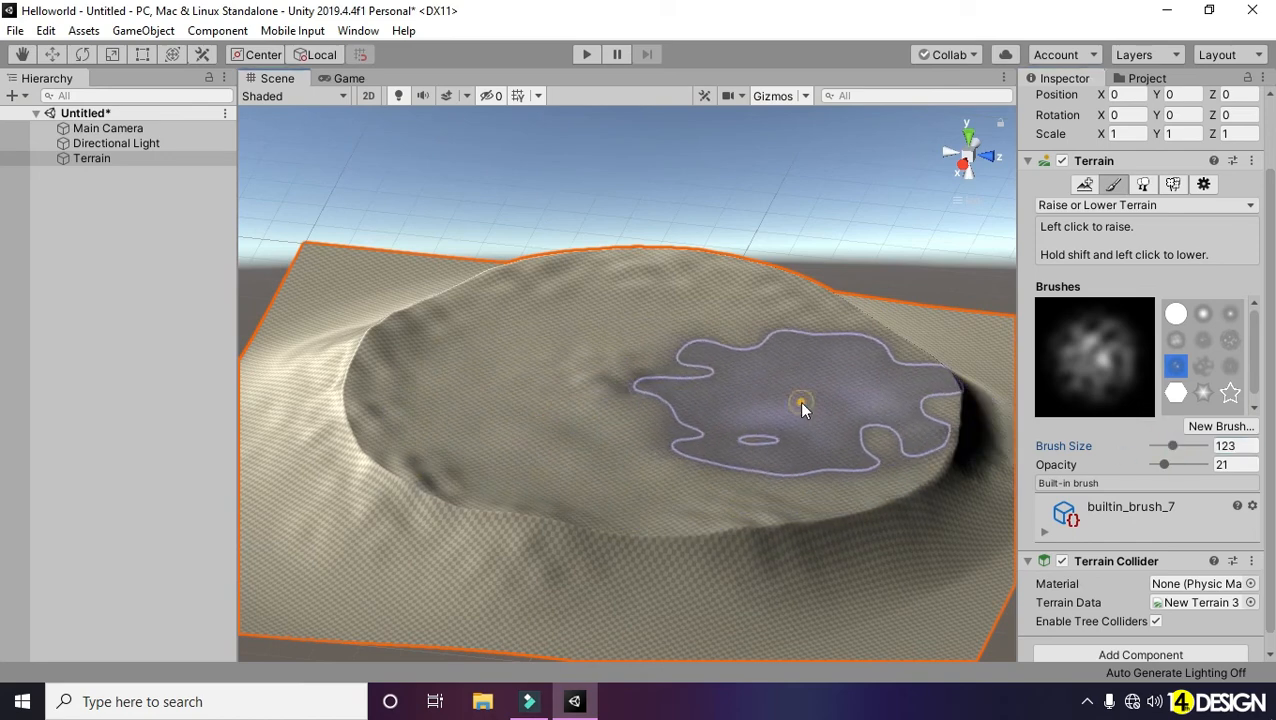
{"action": "left_click", "coordinate": [789, 331]}
{"action": "left_click", "coordinate": [673, 315]}
{"action": "mouse_move", "coordinate": [522, 358]}
{"action": "left_mouse_down", "text": "alt"}
{"action": "mouse_move", "coordinate": [570, 427]}
{"action": "mouse_move", "coordinate": [775, 373]}
{"action": "mouse_move", "coordinate": [692, 373]}
{"action": "mouse_move", "coordinate": [742, 538]}
{"action": "mouse_move", "coordinate": [960, 590]}
{"action": "left_mouse_up", "text": "alt"}
{"action": "mouse_move", "coordinate": [530, 501]}
{"action": "left_mouse_down", "text": "alt"}
{"action": "mouse_move", "coordinate": [538, 521]}
{"action": "mouse_move", "coordinate": [765, 420]}
{"action": "left_mouse_up", "text": "alt"}
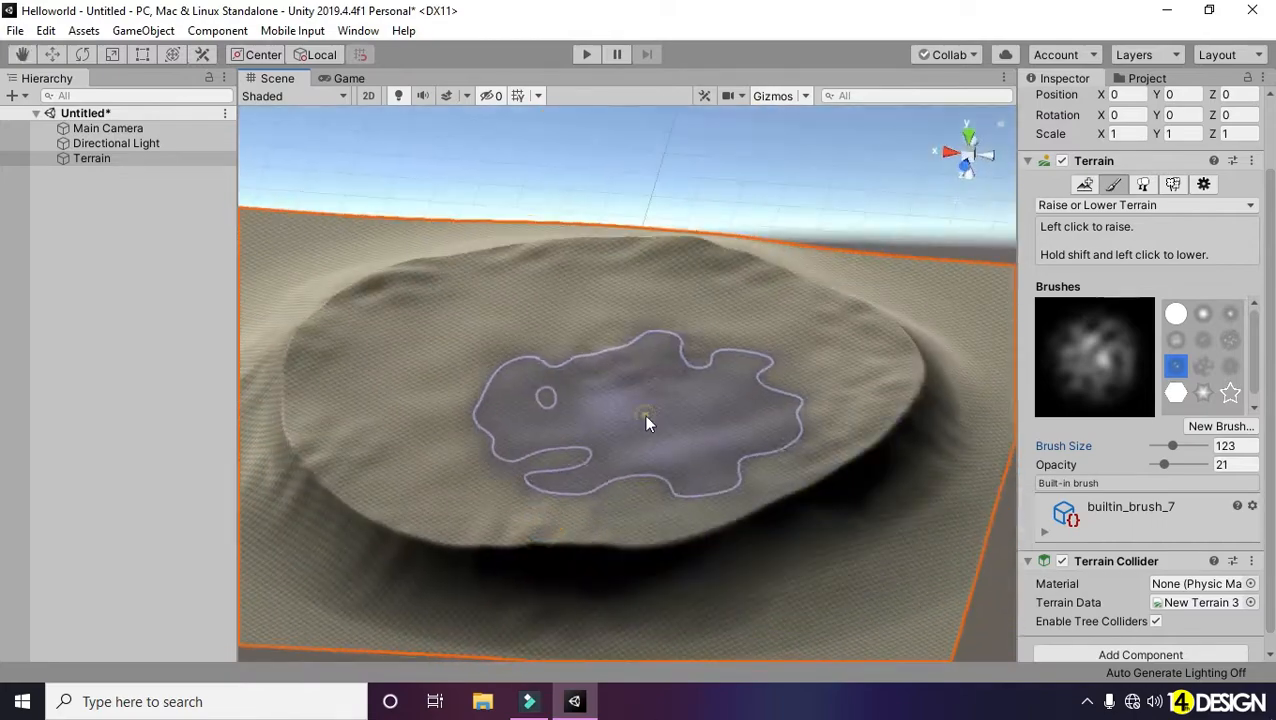
{"action": "left_click", "coordinate": [644, 473]}
{"action": "left_click", "coordinate": [471, 458]}
{"action": "mouse_move", "coordinate": [478, 452]}
{"action": "left_mouse_down", "text": "alt"}
{"action": "mouse_move", "coordinate": [755, 421]}
{"action": "mouse_move", "coordinate": [703, 421]}
{"action": "left_mouse_up", "text": "alt"}
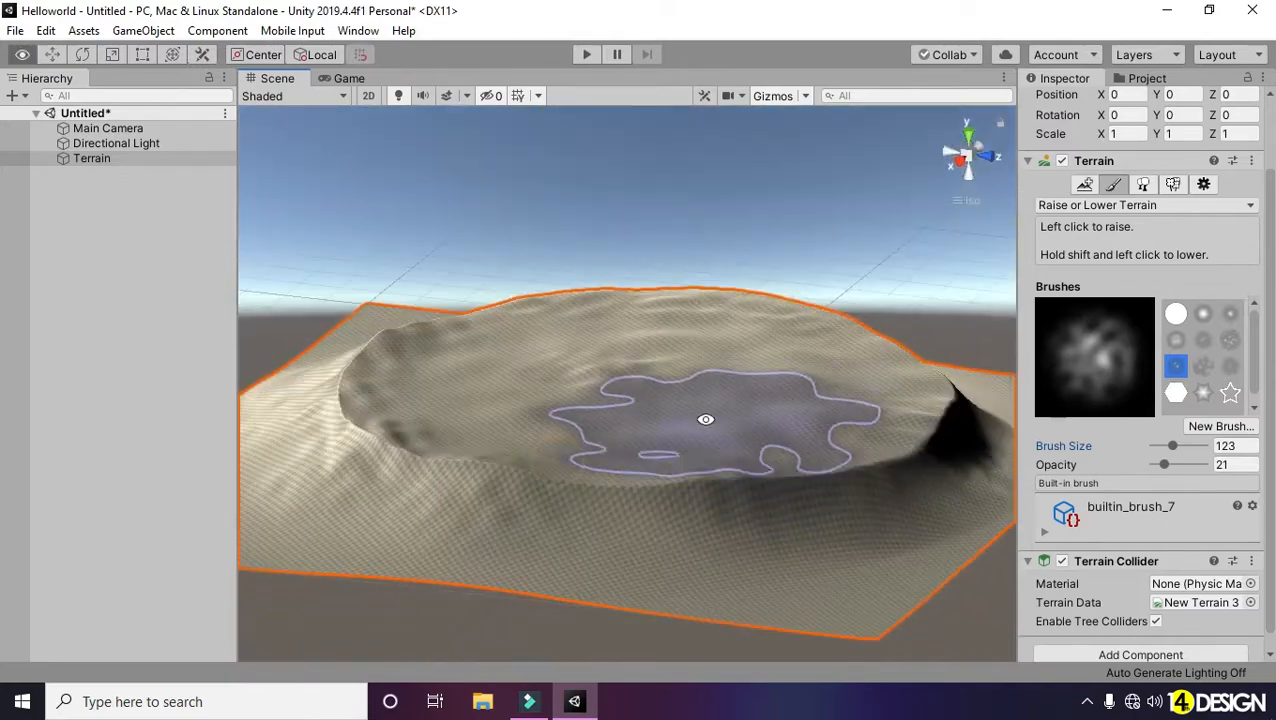
{"action": "left_click", "coordinate": [607, 450]}
{"action": "left_click_drag", "start_coordinate": [652, 483], "coordinate": [594, 352], "text": "alt"}
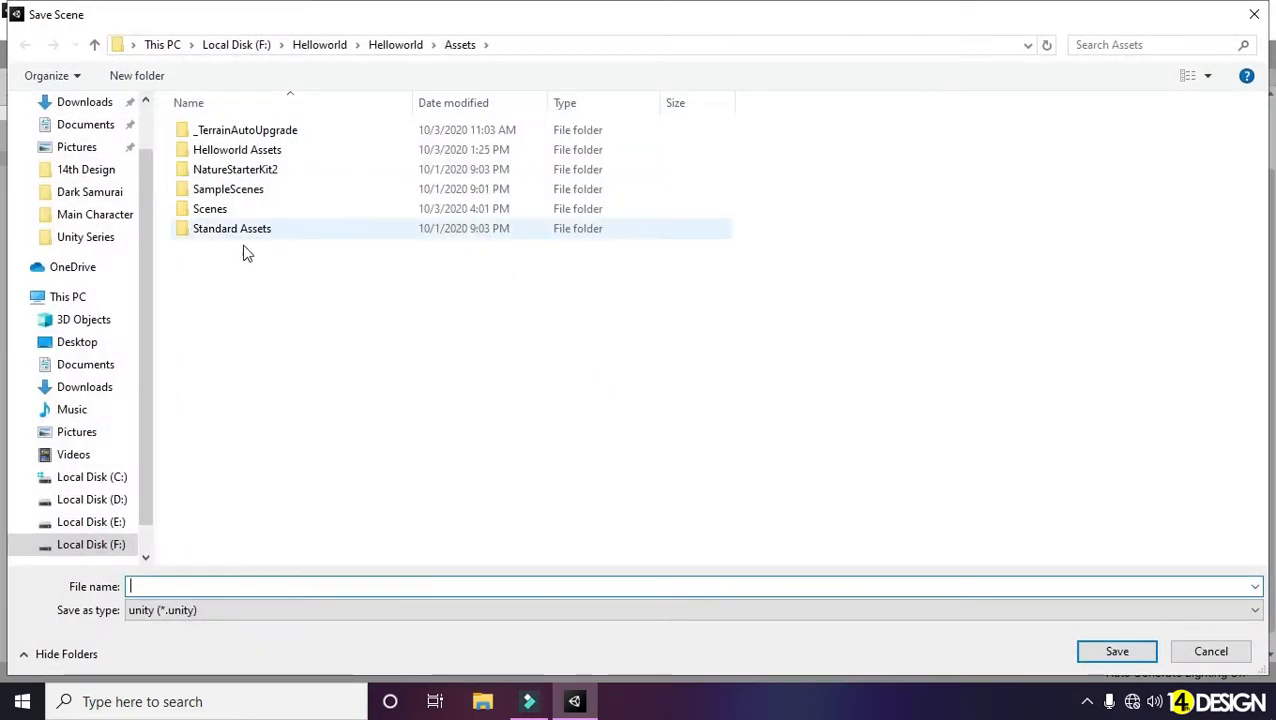
Step: Save the scene as Level1.unity in the Scenes folder, replacing the existing file
{"action": "left_click", "coordinate": [212, 212]}
{"action": "double_click", "coordinate": [216, 218]}
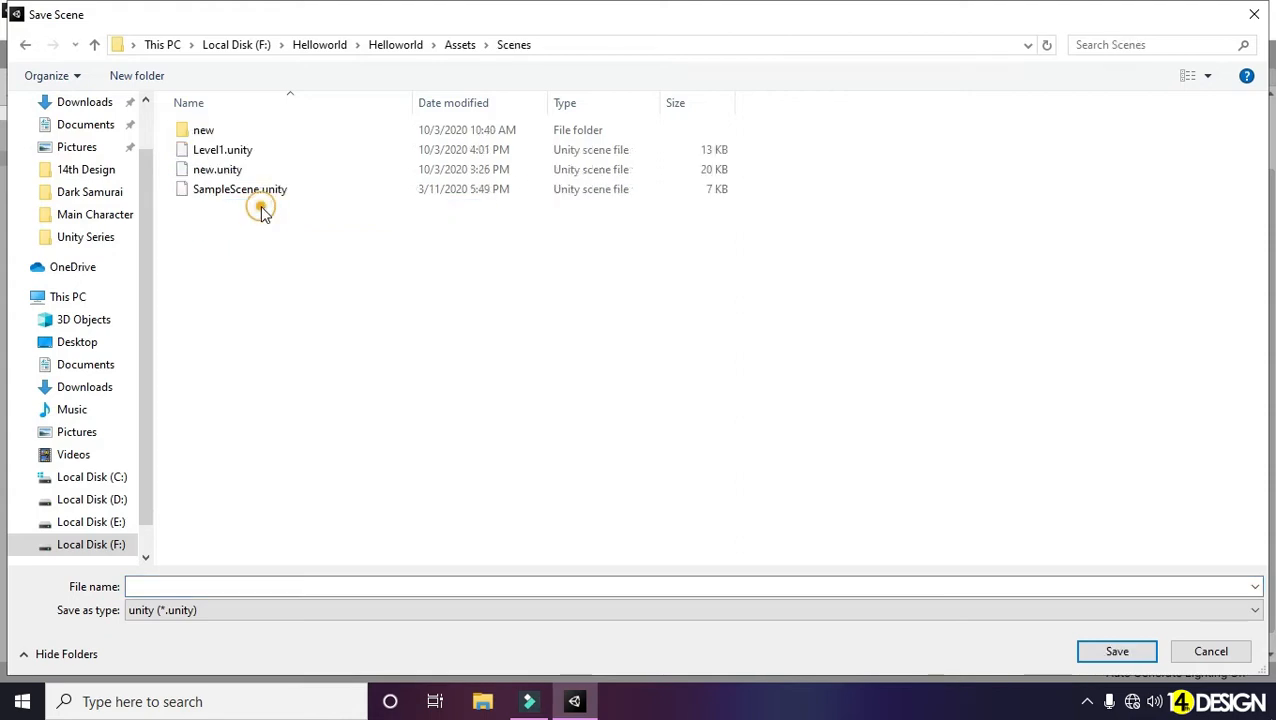
{"action": "double_click", "coordinate": [262, 149]}
{"action": "left_click", "coordinate": [684, 353]}
{"action": "mouse_move", "coordinate": [684, 353]}
{"action": "left_mouse_down", "text": "alt"}
{"action": "mouse_move", "coordinate": [559, 350]}
{"action": "mouse_move", "coordinate": [698, 413]}
{"action": "mouse_move", "coordinate": [627, 478]}
{"action": "mouse_move", "coordinate": [755, 447]}
{"action": "mouse_move", "coordinate": [655, 399]}
{"action": "mouse_move", "coordinate": [792, 333]}
{"action": "mouse_move", "coordinate": [760, 533]}
{"action": "mouse_move", "coordinate": [880, 478]}
{"action": "mouse_move", "coordinate": [644, 445]}
{"action": "mouse_move", "coordinate": [535, 501]}
{"action": "mouse_move", "coordinate": [723, 452]}
{"action": "mouse_move", "coordinate": [675, 512]}
{"action": "mouse_move", "coordinate": [686, 393]}
{"action": "mouse_move", "coordinate": [510, 453]}
{"action": "mouse_move", "coordinate": [664, 515]}
{"action": "left_mouse_up", "text": "alt"}
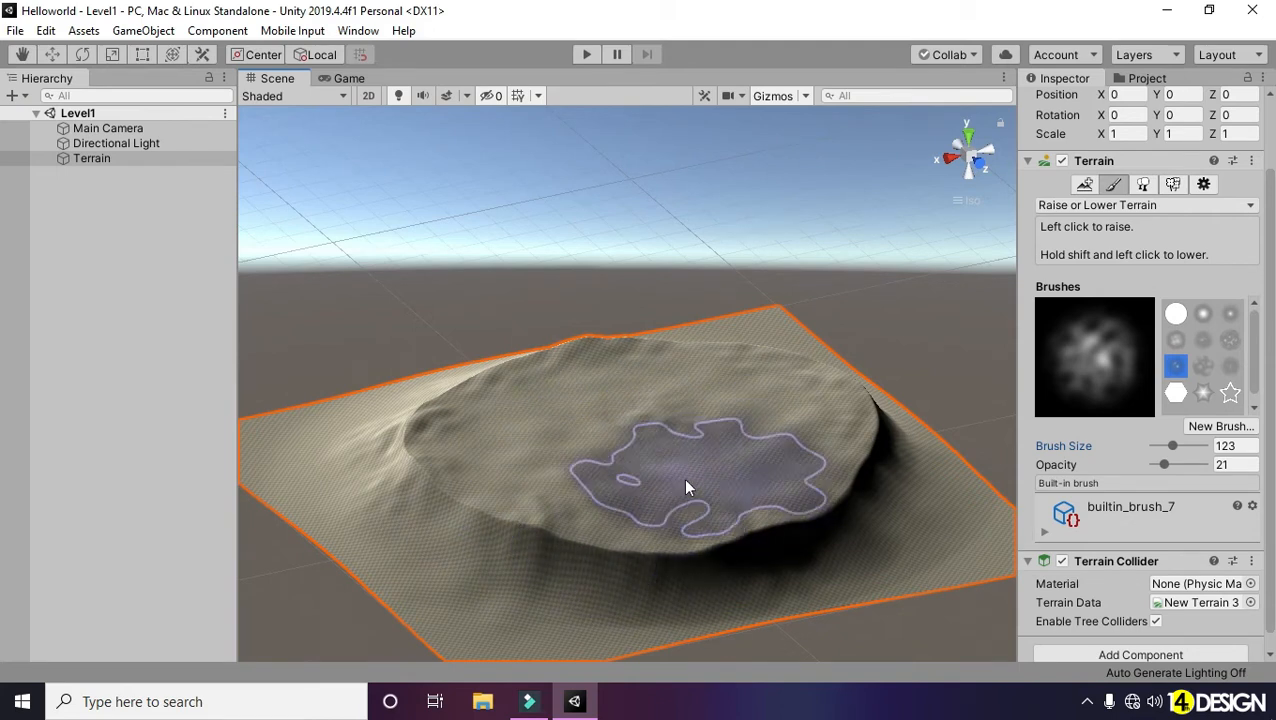
Step: Switch the terrain painting to Paint Texture and create a first terrain layer from the SandAlbedo texture
{"action": "left_click", "coordinate": [1104, 206]}
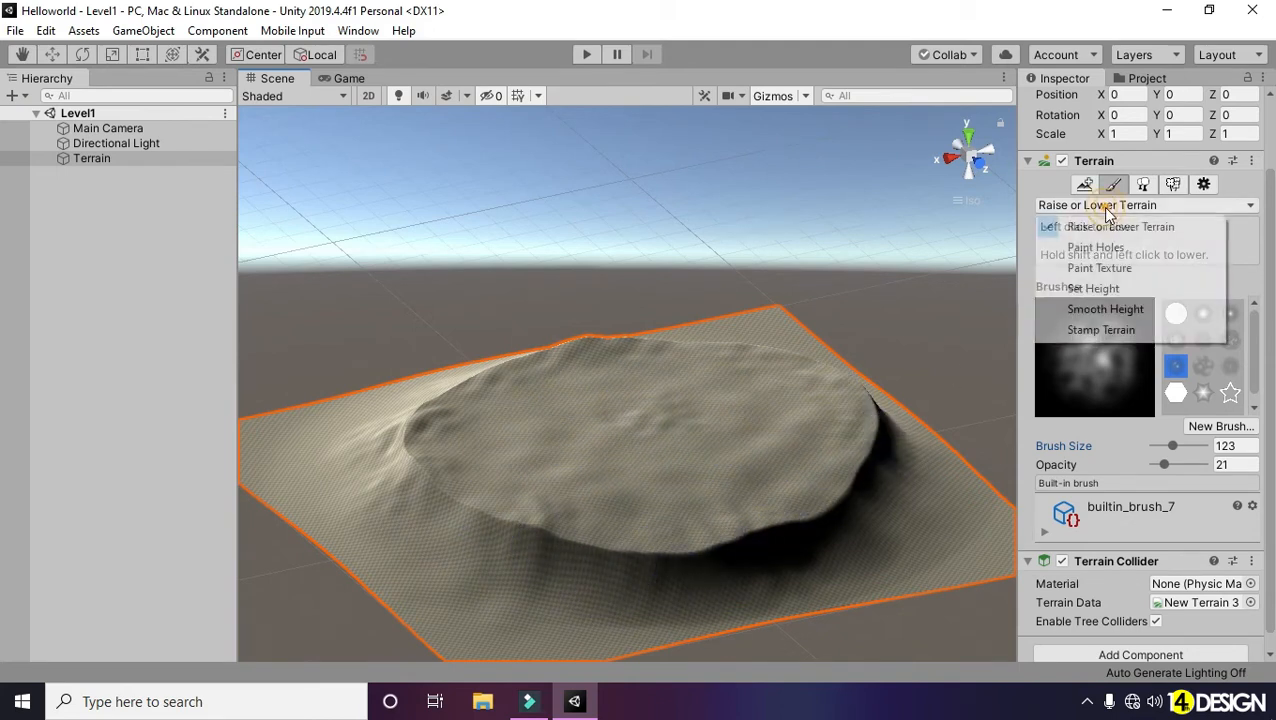
{"action": "left_click", "coordinate": [1106, 267]}
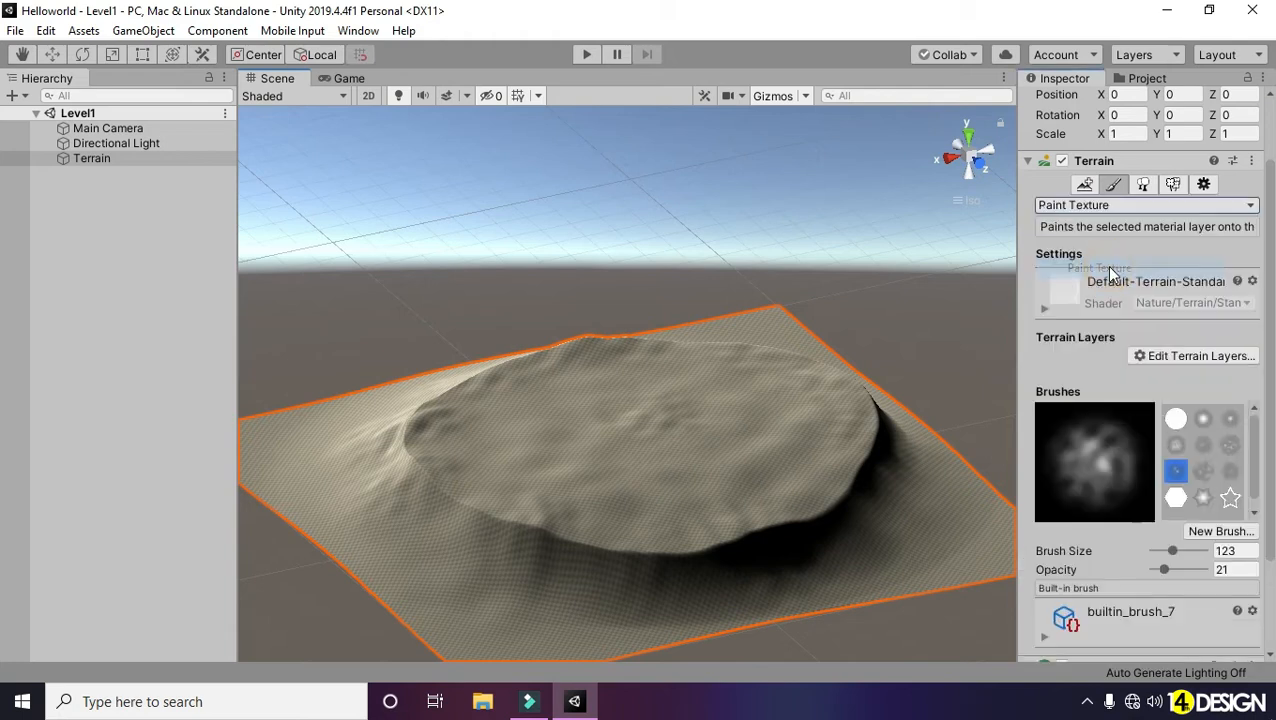
{"action": "scroll", "coordinate": [1210, 402], "scroll_direction": "down", "scroll_amount": 3}
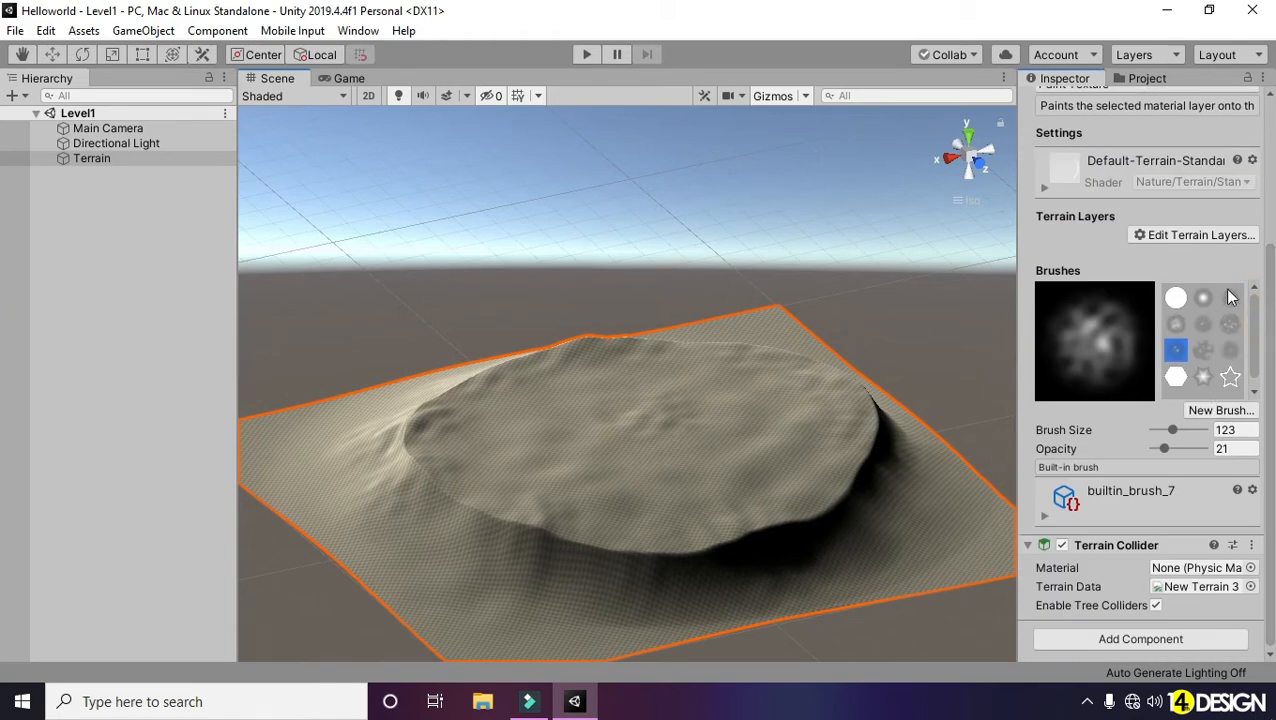
{"action": "left_click", "coordinate": [1177, 240]}
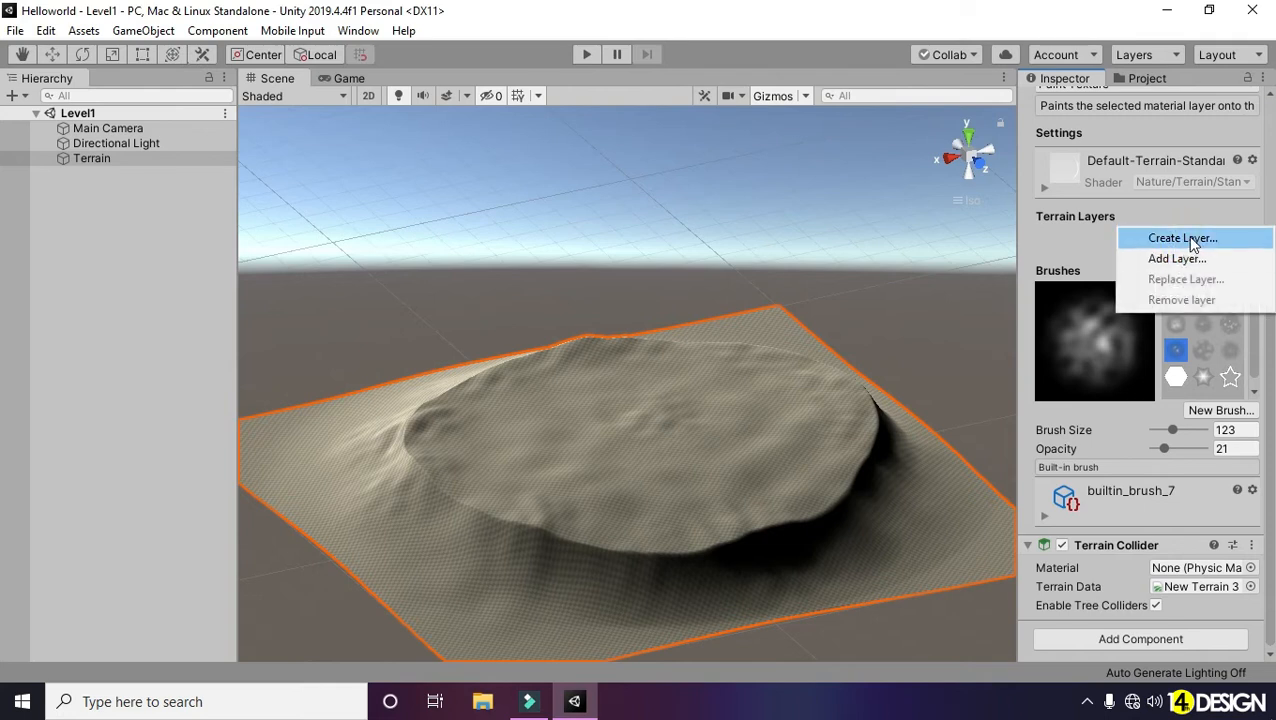
{"action": "left_click", "coordinate": [1190, 240]}
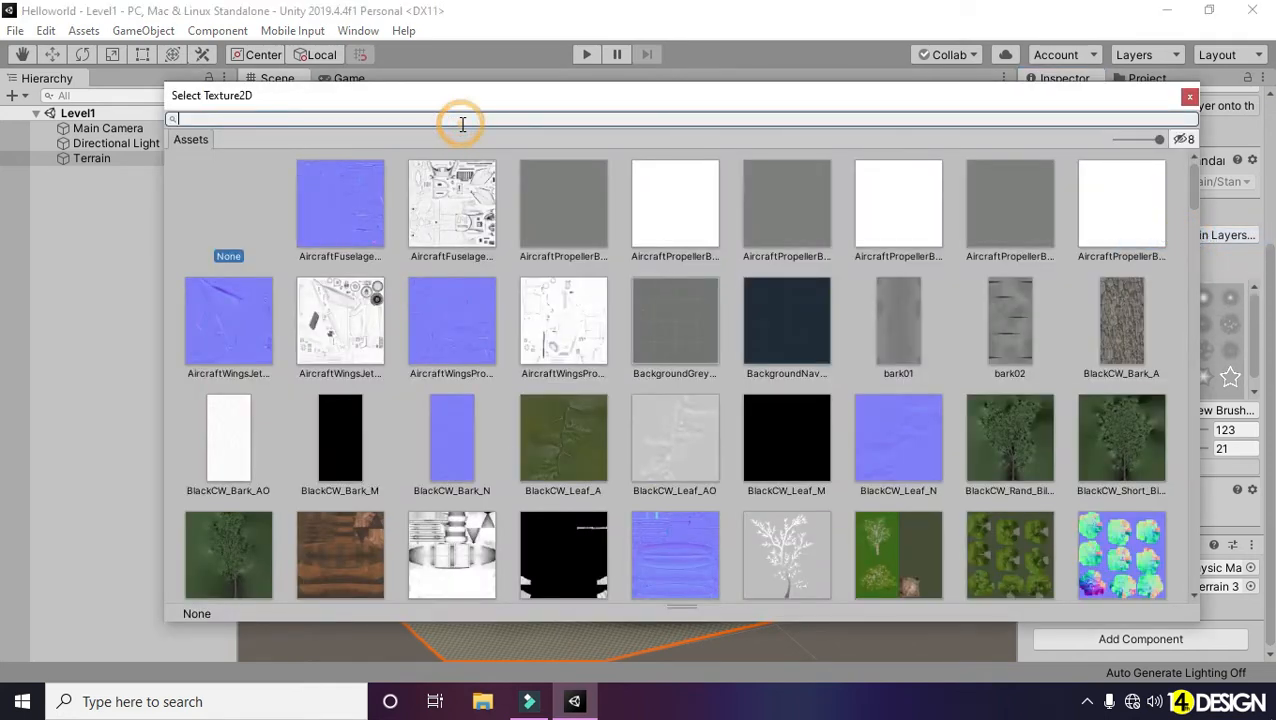
{"action": "type", "text": "san"}
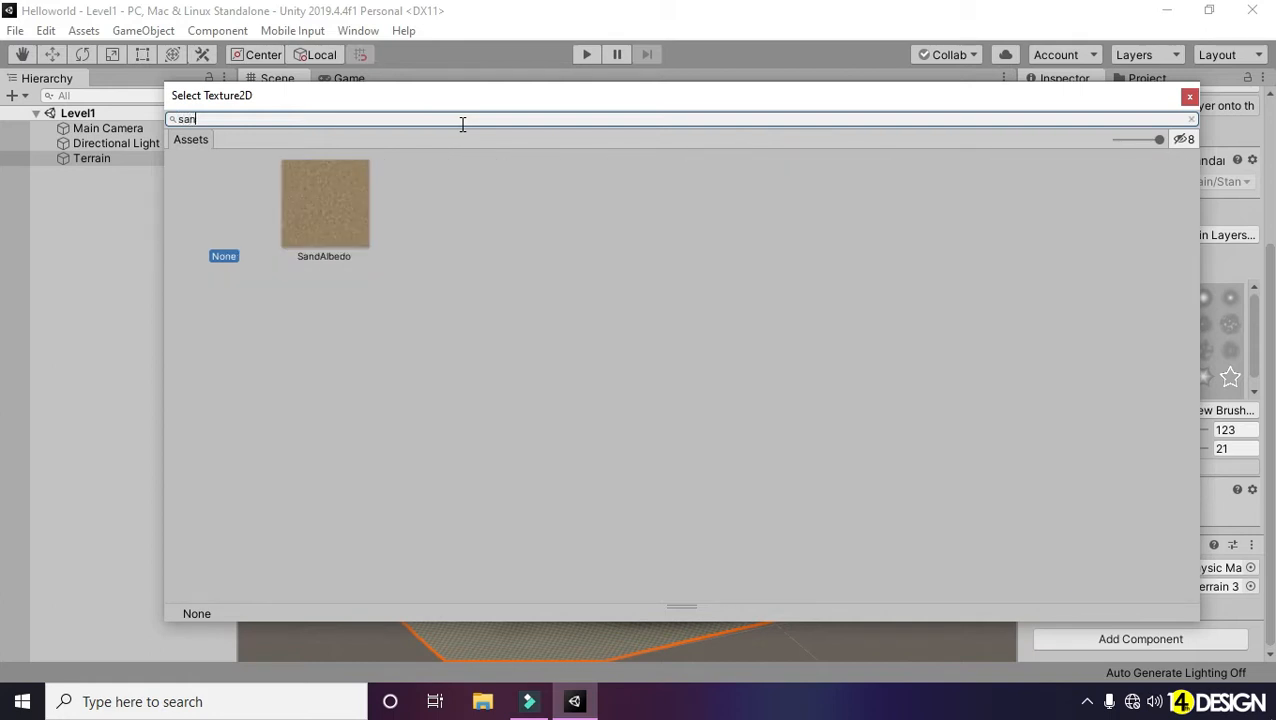
{"action": "left_click", "coordinate": [306, 215]}
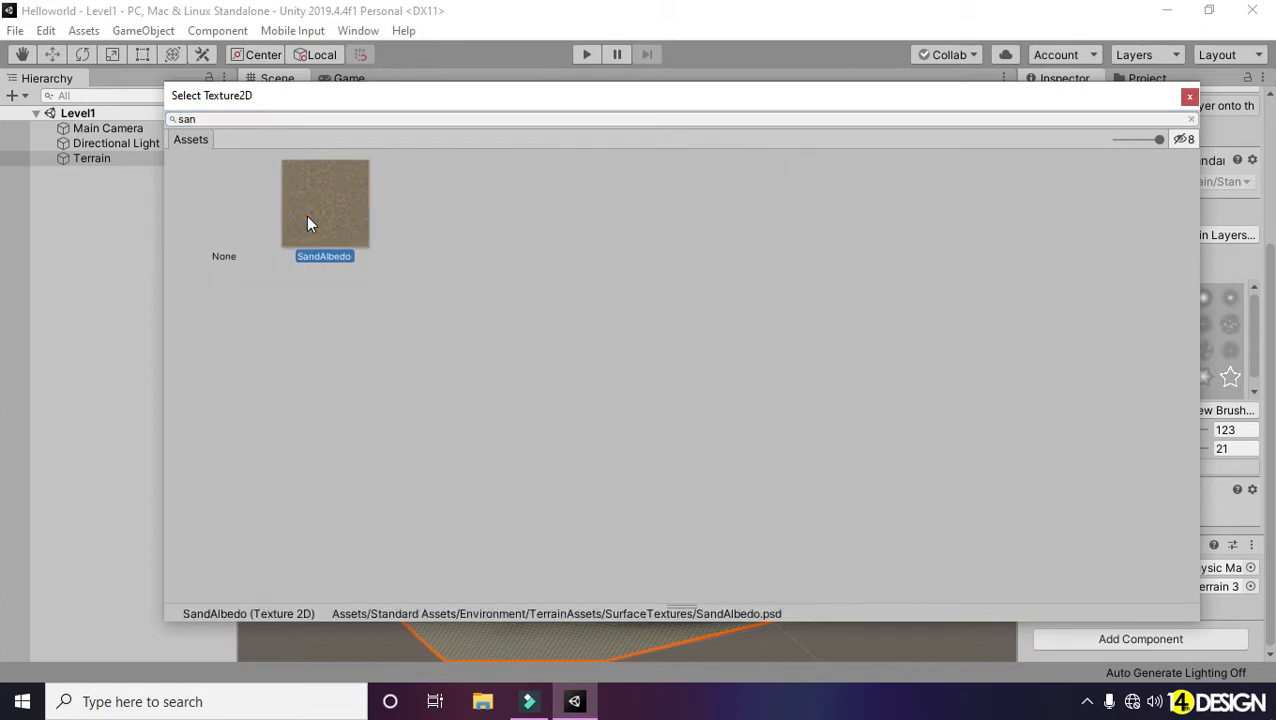
{"action": "left_click", "coordinate": [1189, 96]}
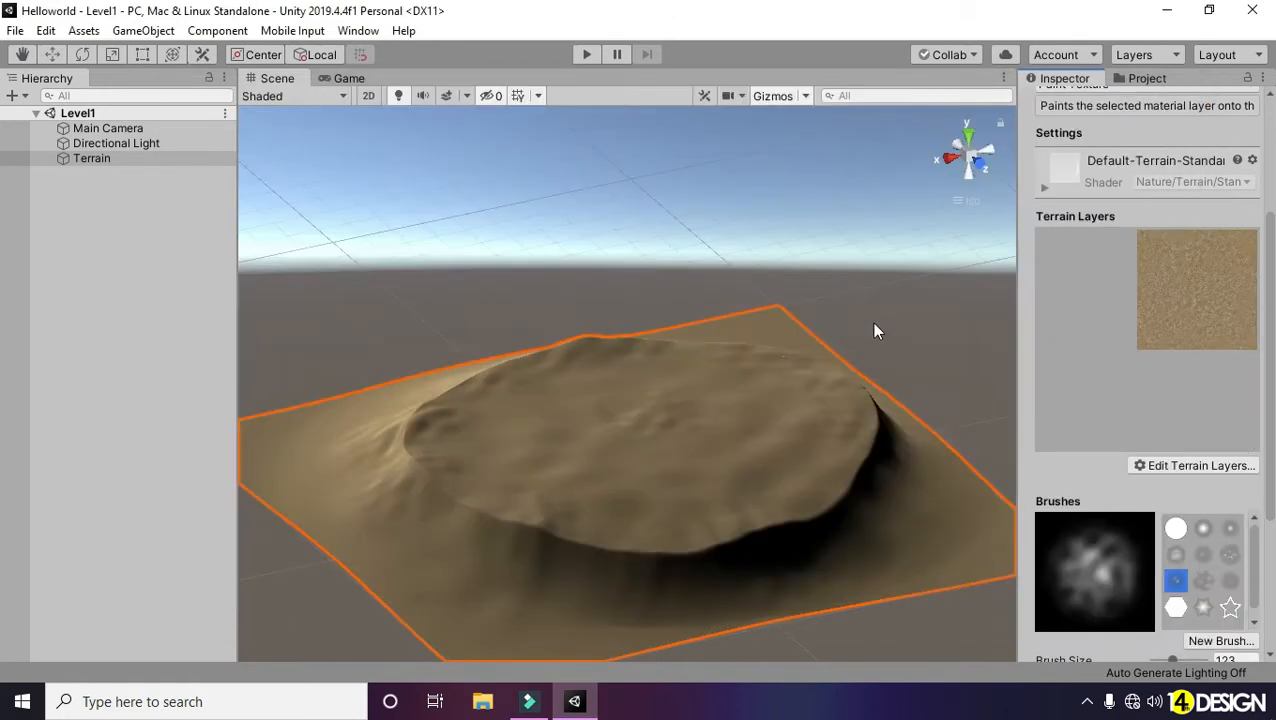
{"action": "left_click_drag", "start_coordinate": [418, 413], "coordinate": [460, 399], "text": "alt"}
{"action": "right_click_drag", "start_coordinate": [570, 390], "coordinate": [1242, 467], "text": "alt"}
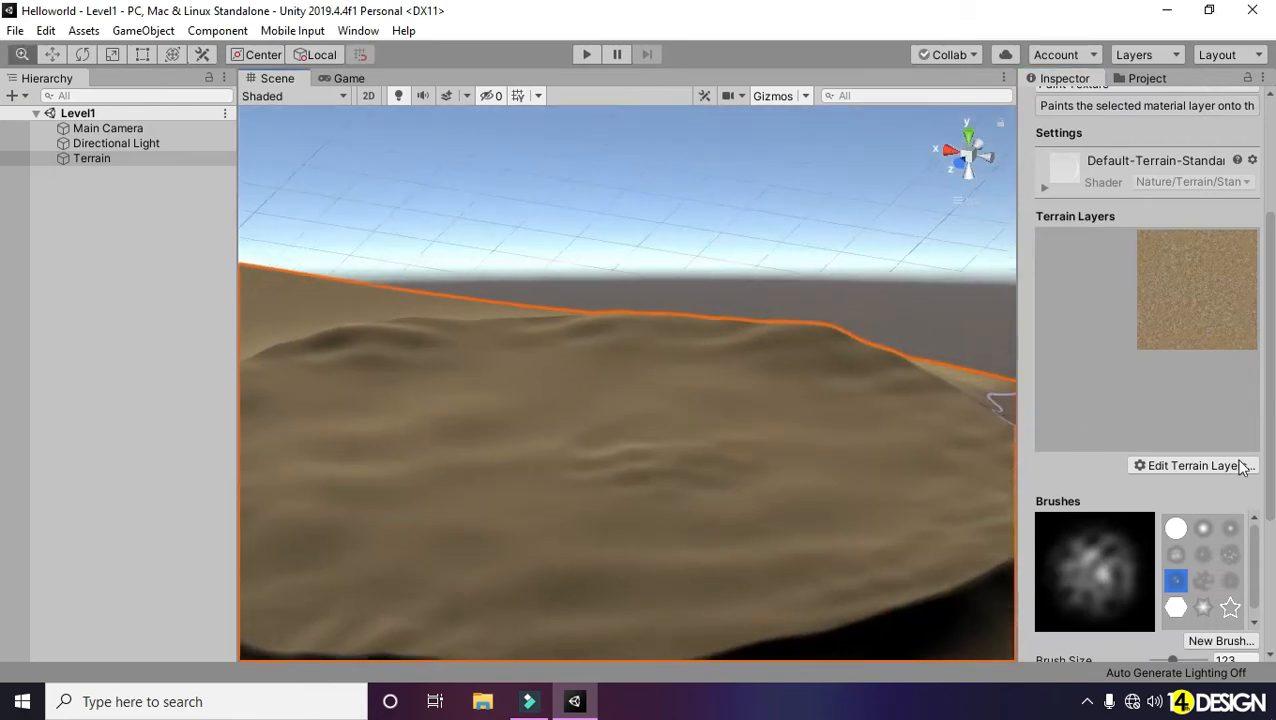
{"action": "middle_click_drag", "start_coordinate": [849, 453], "coordinate": [845, 407], "text": "alt"}
{"action": "mouse_move", "coordinate": [845, 407]}
{"action": "left_mouse_down", "text": "alt"}
{"action": "mouse_move", "coordinate": [686, 359]}
{"action": "mouse_move", "coordinate": [823, 476]}
{"action": "mouse_move", "coordinate": [1014, 555]}
{"action": "mouse_move", "coordinate": [1122, 470]}
{"action": "mouse_move", "coordinate": [496, 410]}
{"action": "mouse_move", "coordinate": [558, 456]}
{"action": "mouse_move", "coordinate": [821, 433]}
{"action": "mouse_move", "coordinate": [419, 396]}
{"action": "mouse_move", "coordinate": [849, 444]}
{"action": "left_mouse_up", "text": "alt"}
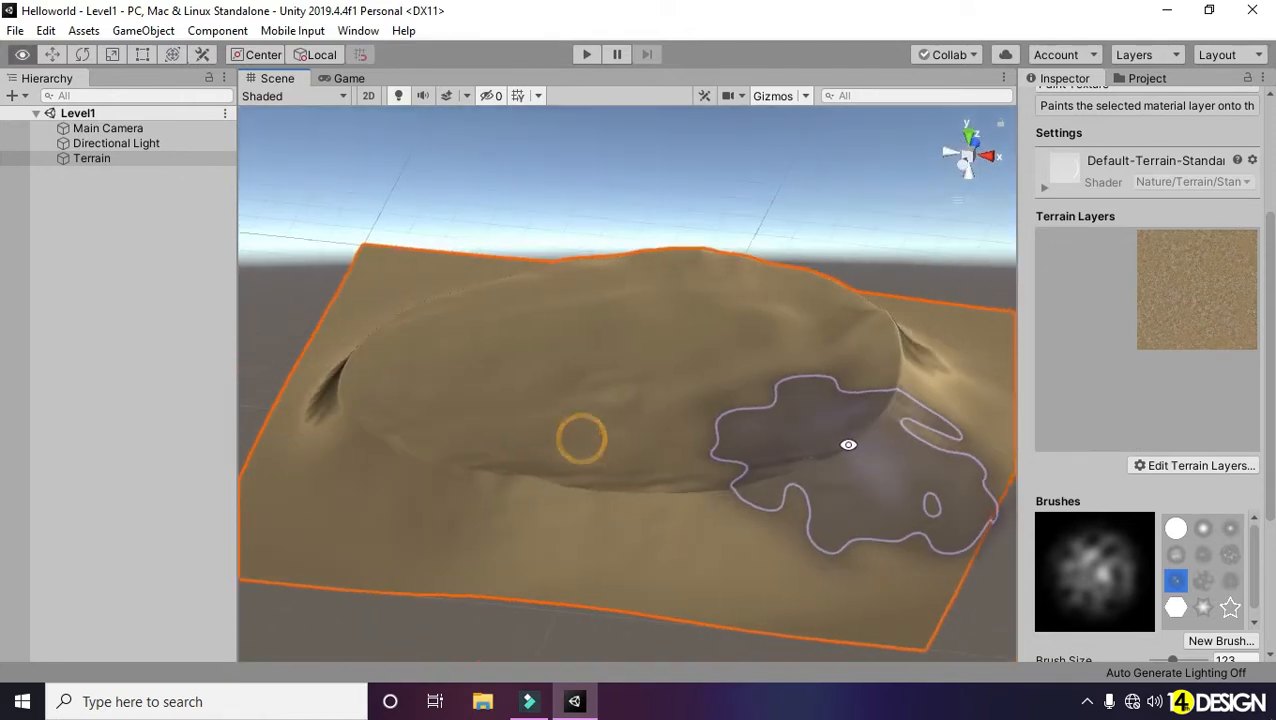
{"action": "middle_click_drag", "start_coordinate": [694, 369], "coordinate": [684, 368]}
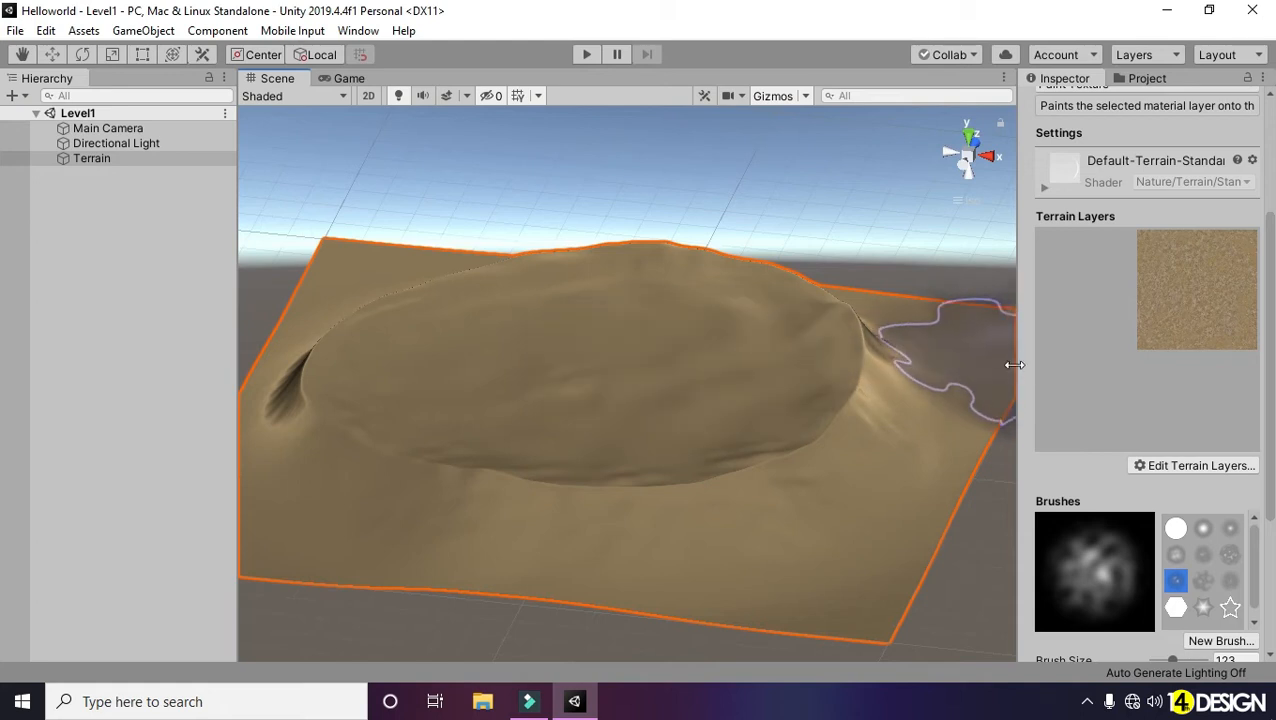
Step: Create a second terrain layer from the green ground01 texture and widen the Inspector to fit both layers side by side
{"action": "left_click", "coordinate": [1177, 468]}
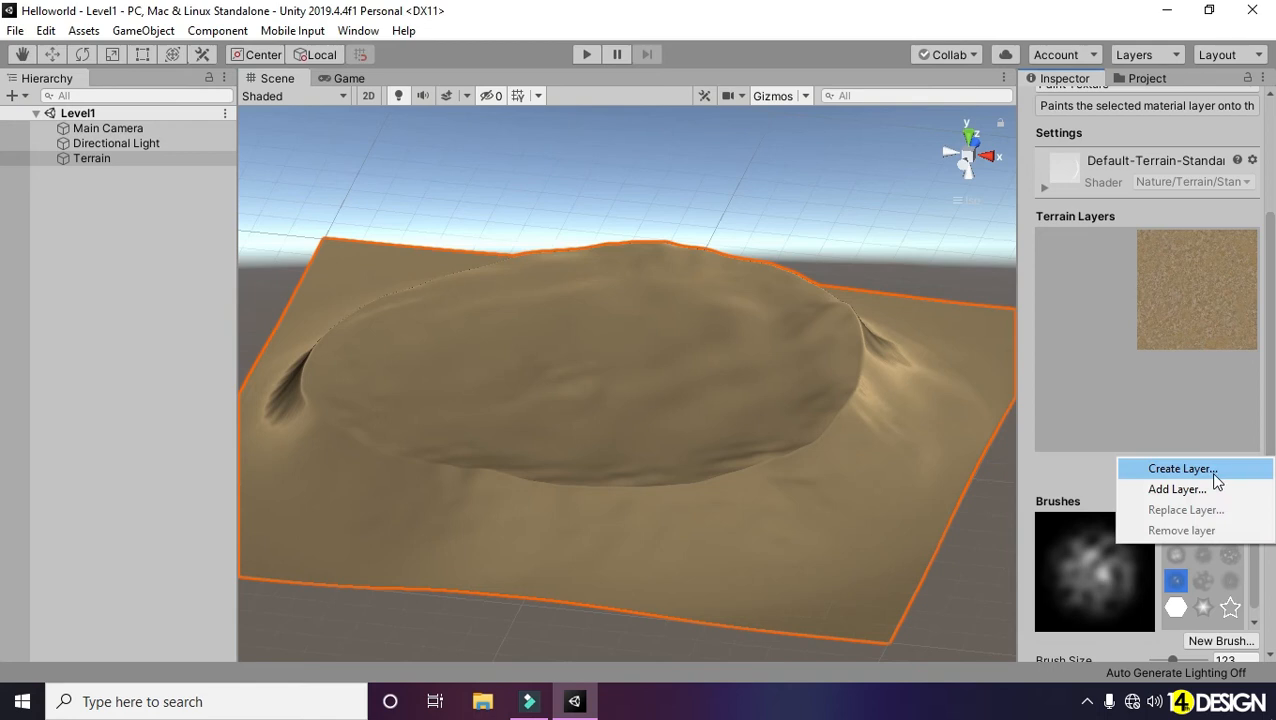
{"action": "left_click", "coordinate": [1214, 474]}
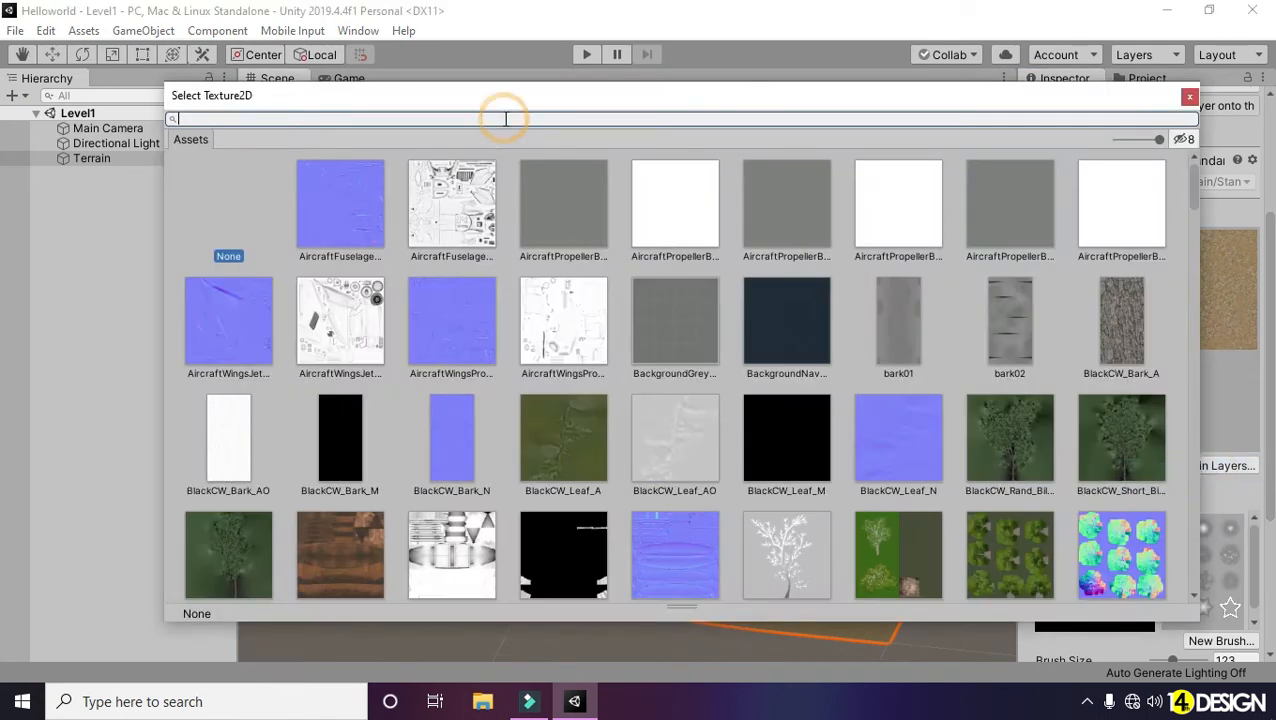
{"action": "type", "text": "grou"}
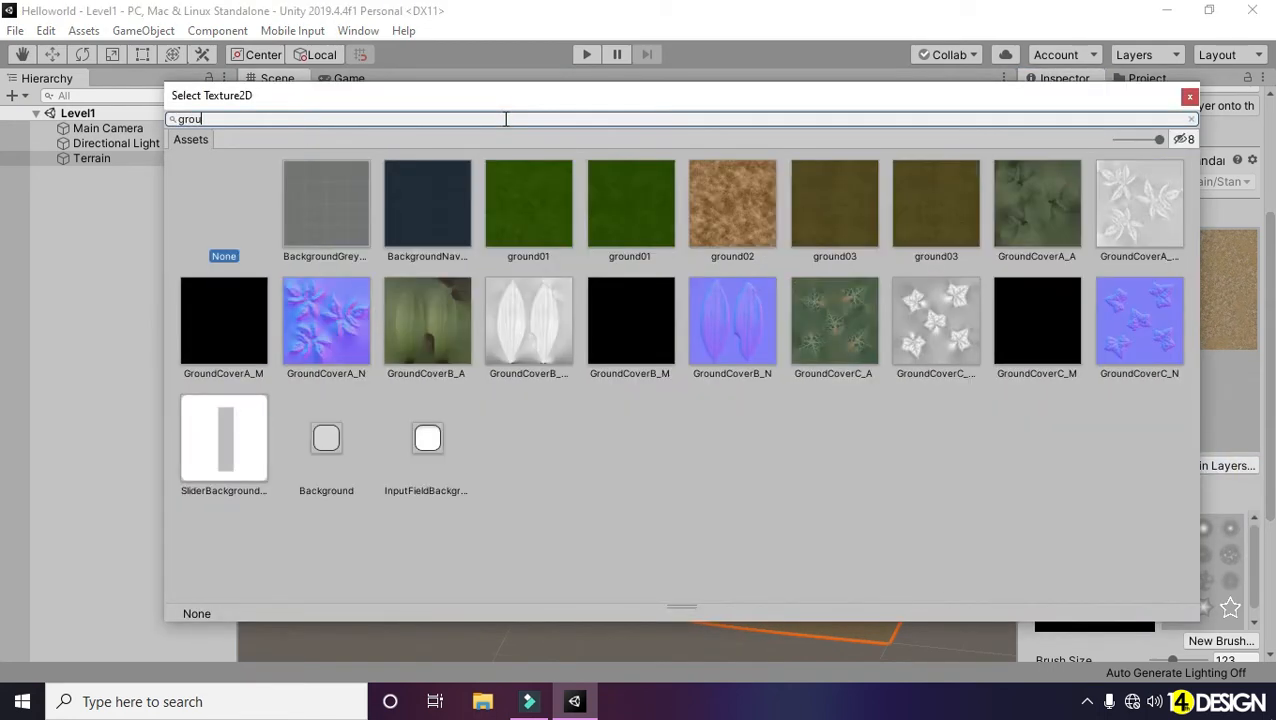
{"action": "left_click", "coordinate": [532, 228]}
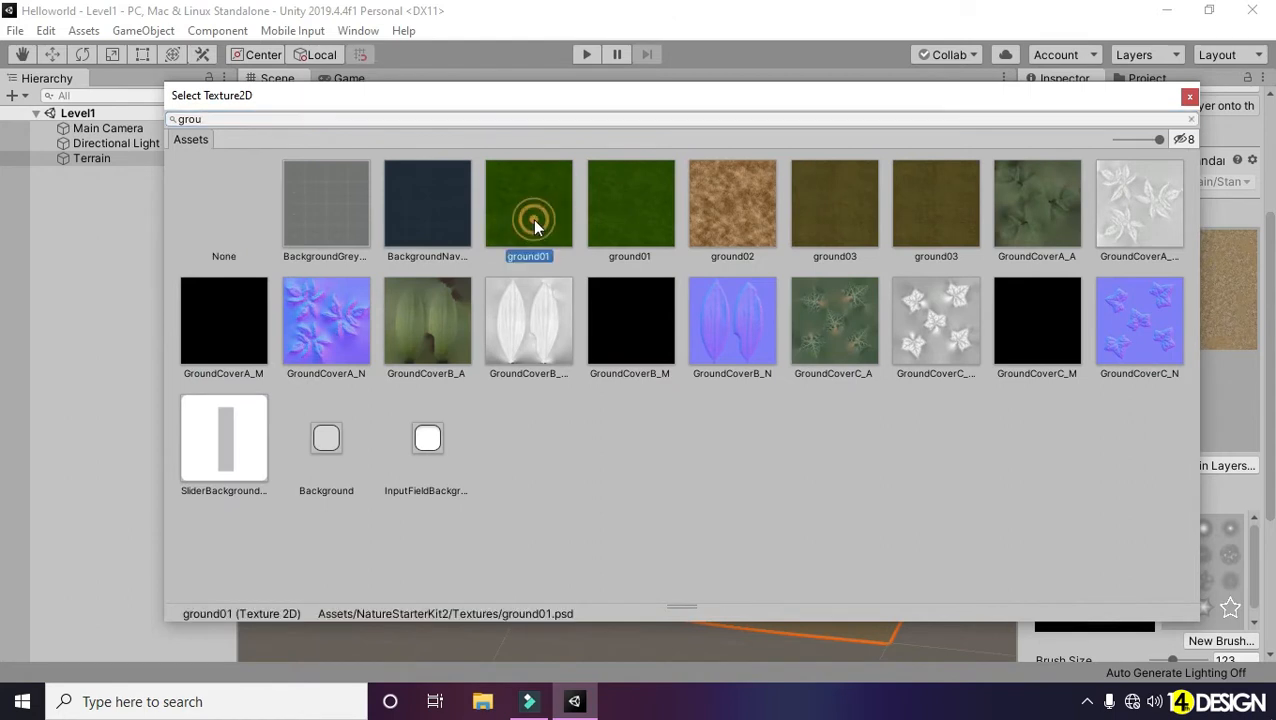
{"action": "left_click", "coordinate": [1192, 99]}
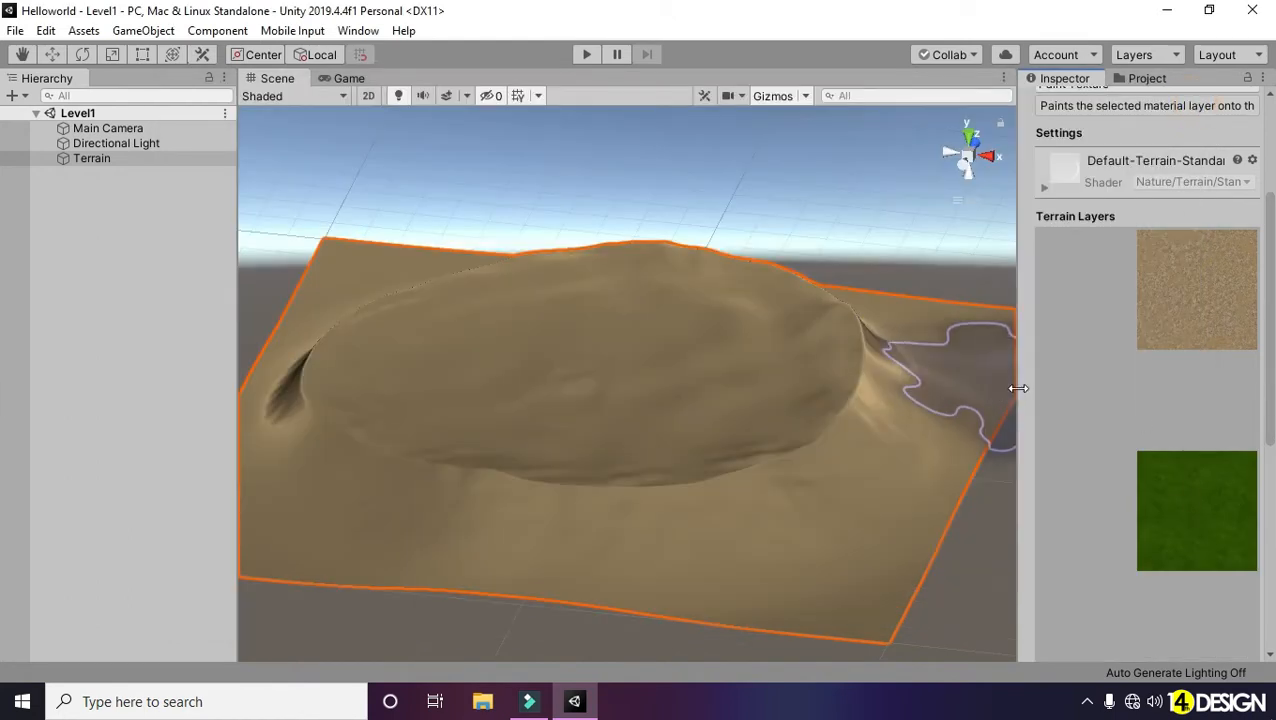
{"action": "left_click_drag", "start_coordinate": [1018, 388], "coordinate": [1001, 386]}
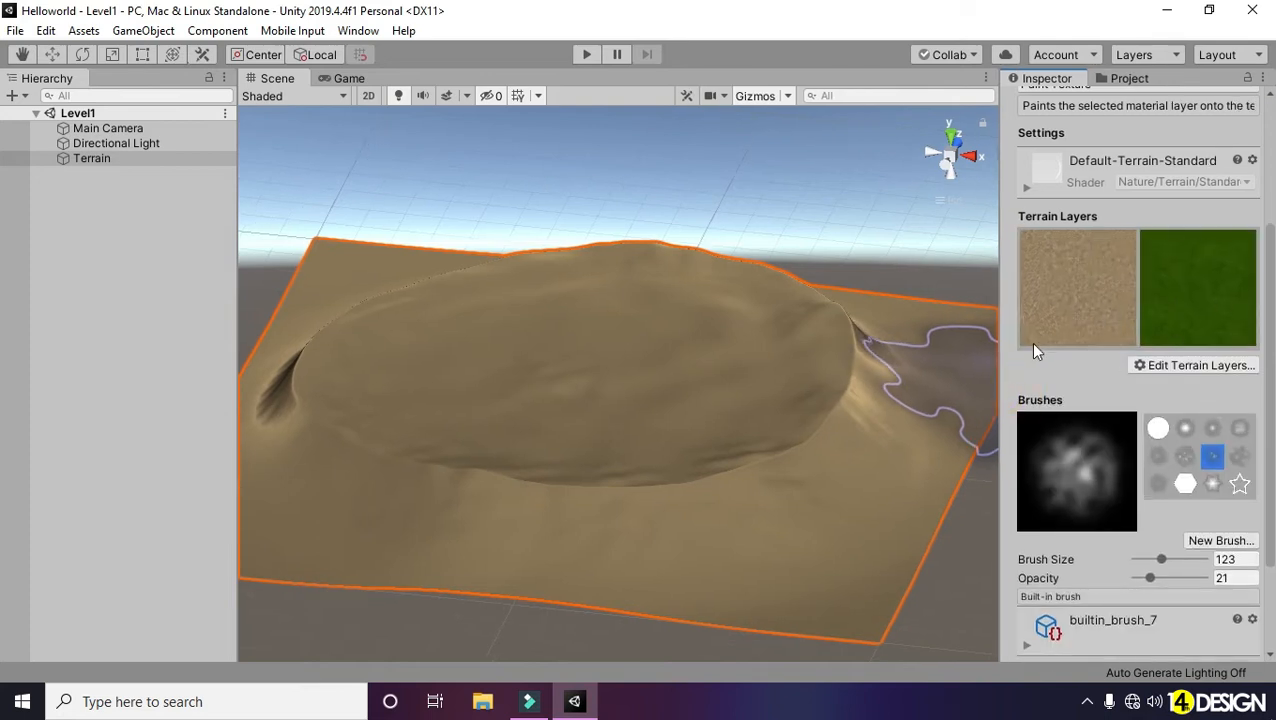
Step: Select the green ground01 layer for painting and choose the soft round brush builtin_brush_2
{"action": "left_click_drag", "start_coordinate": [461, 410], "coordinate": [664, 461], "text": "alt"}
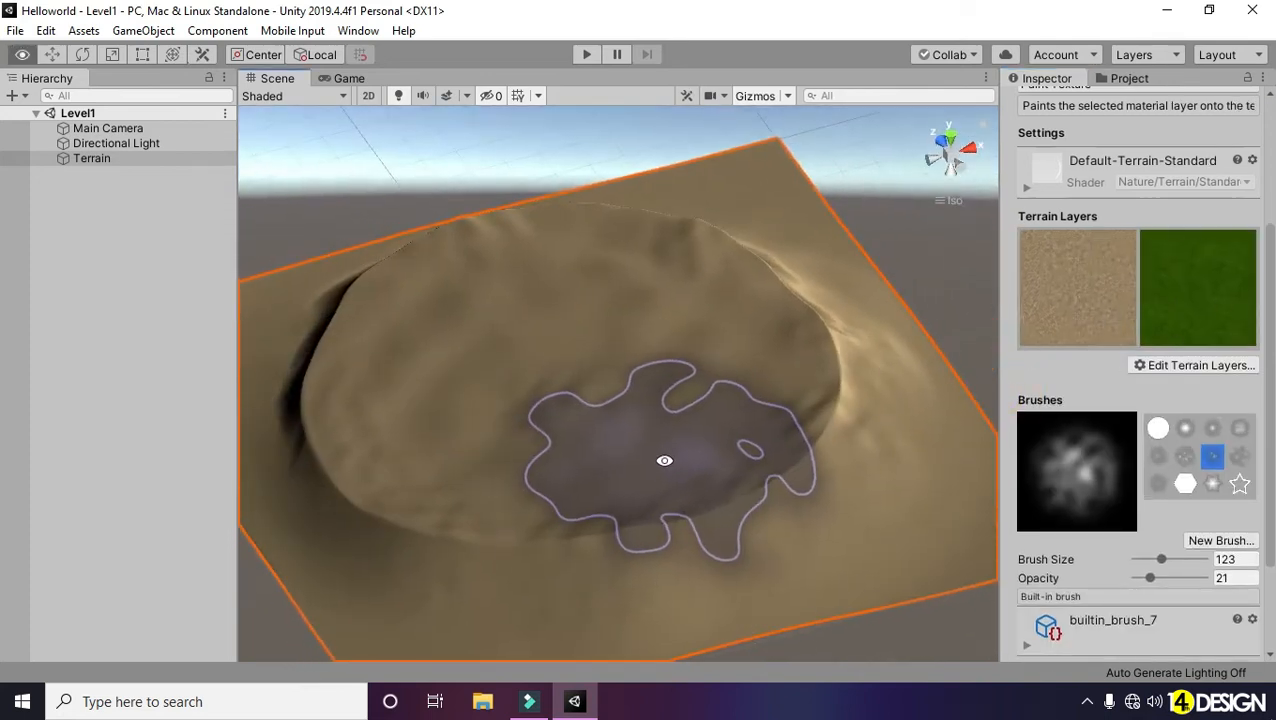
{"action": "left_click", "coordinate": [1208, 321]}
{"action": "mouse_move", "coordinate": [1270, 213]}
{"action": "left_mouse_down"}
{"action": "mouse_move", "coordinate": [1271, 128]}
{"action": "mouse_move", "coordinate": [1272, 350]}
{"action": "mouse_move", "coordinate": [1257, 408]}
{"action": "left_mouse_up"}
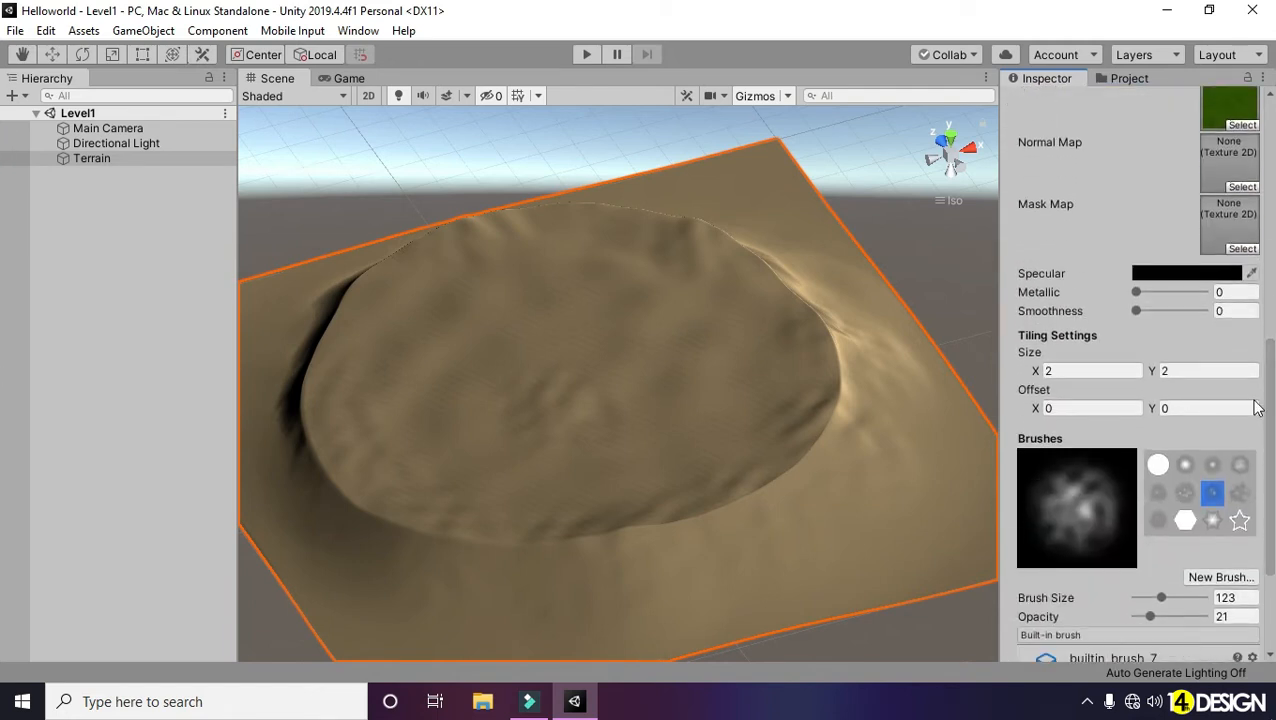
{"action": "left_click", "coordinate": [1186, 466]}
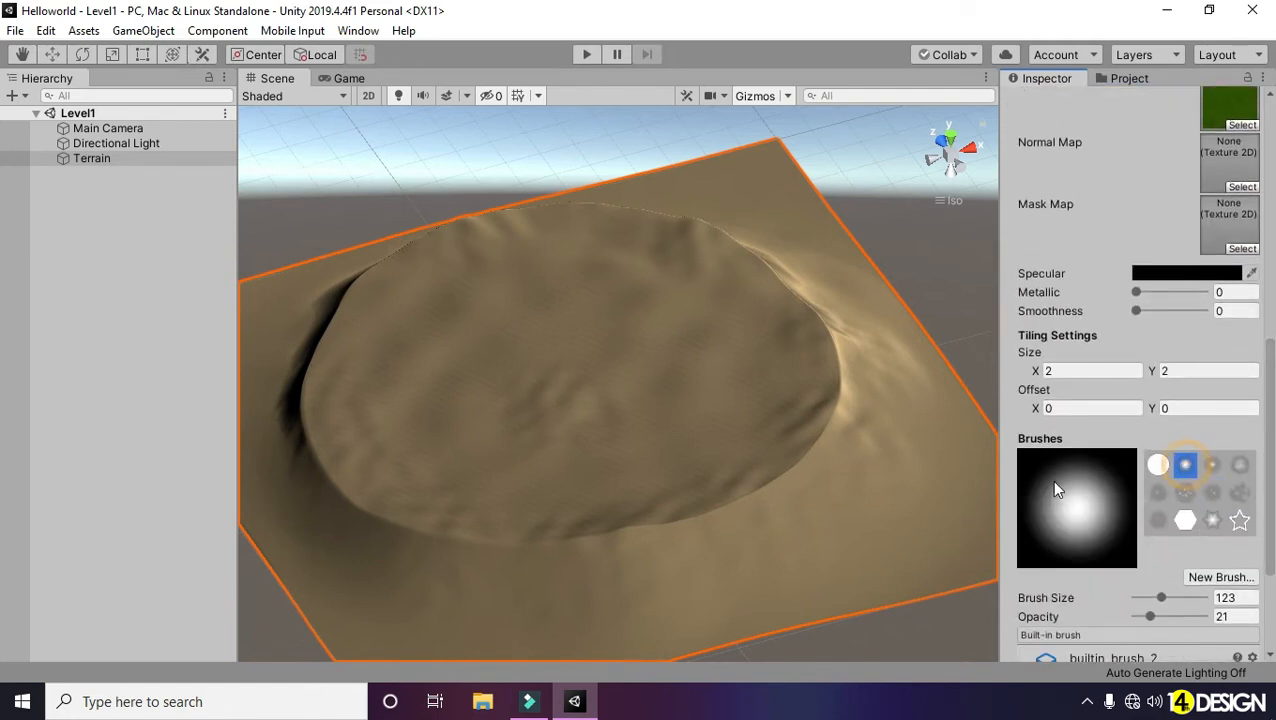
Step: Paint the hill's whole plateau with the green ground01 layer, leaving the lower slopes sandy, and leave the terrain paint tool
{"action": "mouse_move", "coordinate": [652, 399]}
{"action": "left_mouse_down", "text": "alt"}
{"action": "mouse_move", "coordinate": [775, 421]}
{"action": "mouse_move", "coordinate": [535, 393]}
{"action": "left_mouse_up", "text": "alt"}
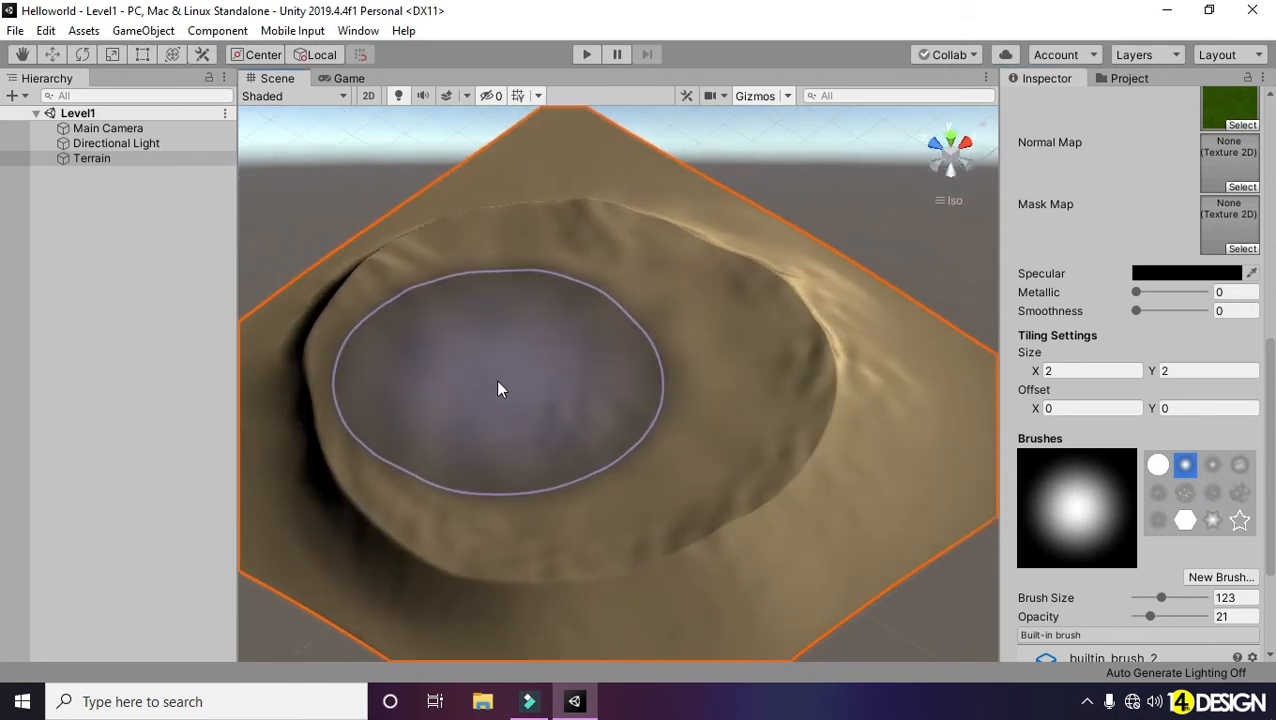
{"action": "mouse_move", "coordinate": [567, 325]}
{"action": "left_mouse_down"}
{"action": "mouse_move", "coordinate": [664, 342]}
{"action": "mouse_move", "coordinate": [661, 376]}
{"action": "mouse_move", "coordinate": [517, 490]}
{"action": "mouse_move", "coordinate": [478, 470]}
{"action": "mouse_move", "coordinate": [476, 385]}
{"action": "mouse_move", "coordinate": [530, 320]}
{"action": "mouse_move", "coordinate": [488, 394]}
{"action": "mouse_move", "coordinate": [516, 480]}
{"action": "mouse_move", "coordinate": [610, 458]}
{"action": "mouse_move", "coordinate": [669, 419]}
{"action": "mouse_move", "coordinate": [603, 327]}
{"action": "mouse_move", "coordinate": [555, 322]}
{"action": "mouse_move", "coordinate": [711, 389]}
{"action": "mouse_move", "coordinate": [718, 416]}
{"action": "mouse_move", "coordinate": [604, 584]}
{"action": "mouse_move", "coordinate": [590, 470]}
{"action": "mouse_move", "coordinate": [369, 425]}
{"action": "mouse_move", "coordinate": [1164, 521]}
{"action": "mouse_move", "coordinate": [587, 529]}
{"action": "mouse_move", "coordinate": [467, 507]}
{"action": "left_mouse_up"}
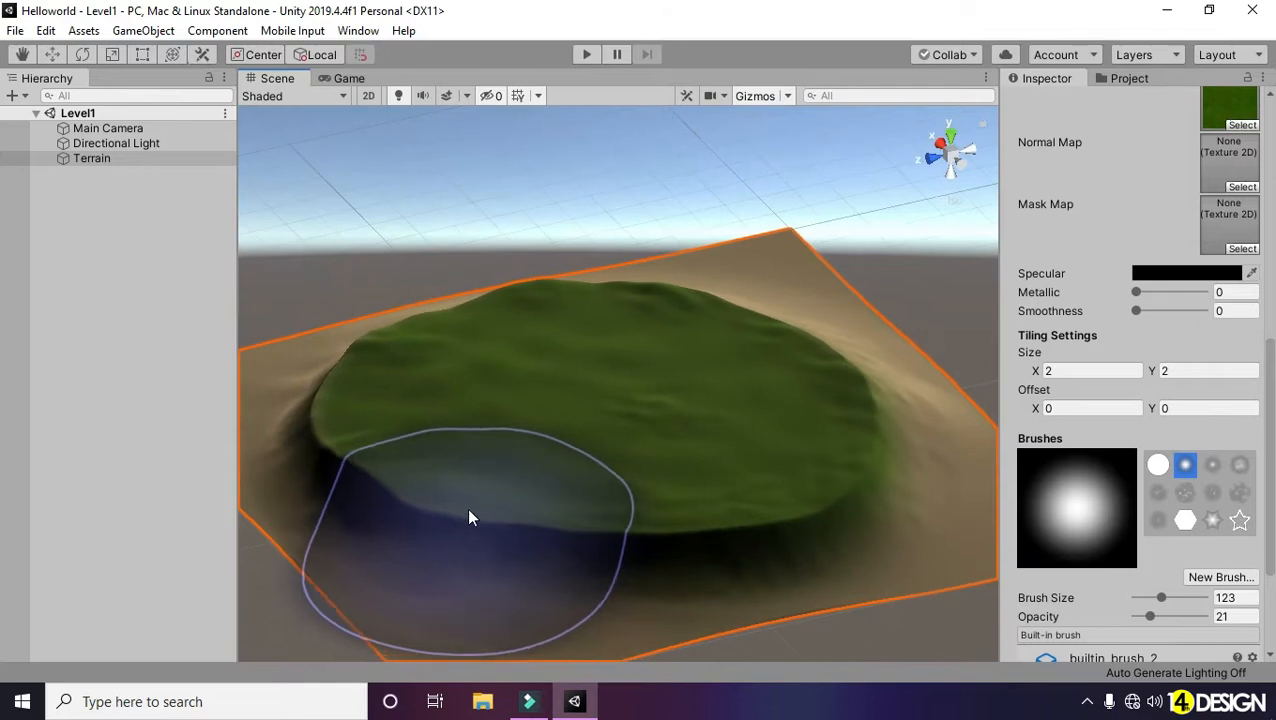
{"action": "key", "text": "w"}
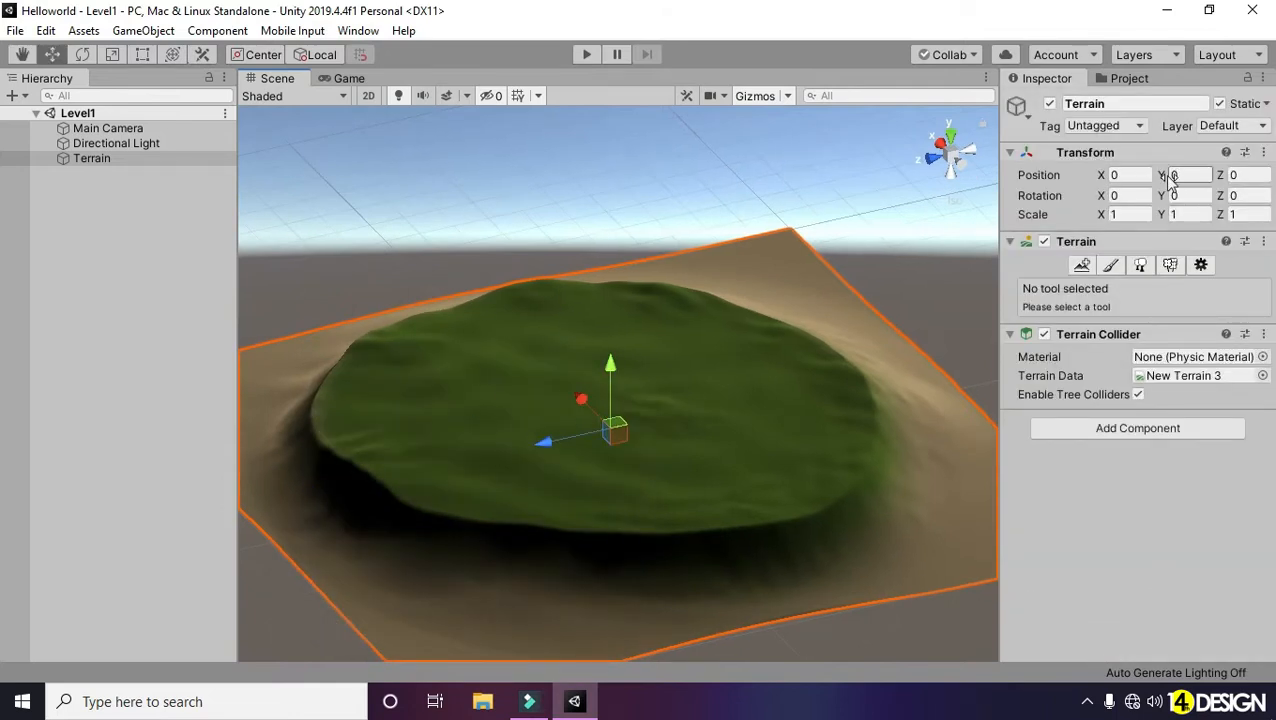
Step: Place the ThirdPersonController prefab from the Standard Assets third-person character prefabs on the grass plateau and frame it in the scene
{"action": "left_click", "coordinate": [1117, 81]}
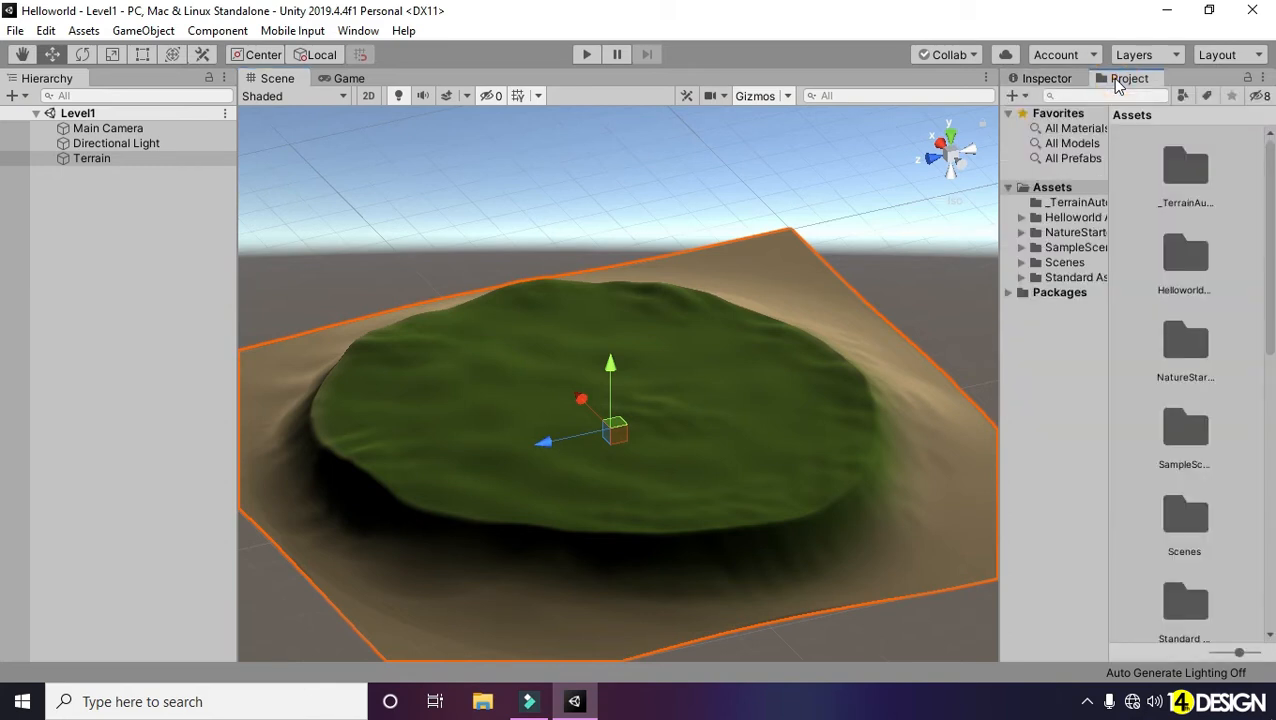
{"action": "left_click_drag", "start_coordinate": [1001, 305], "coordinate": [942, 347]}
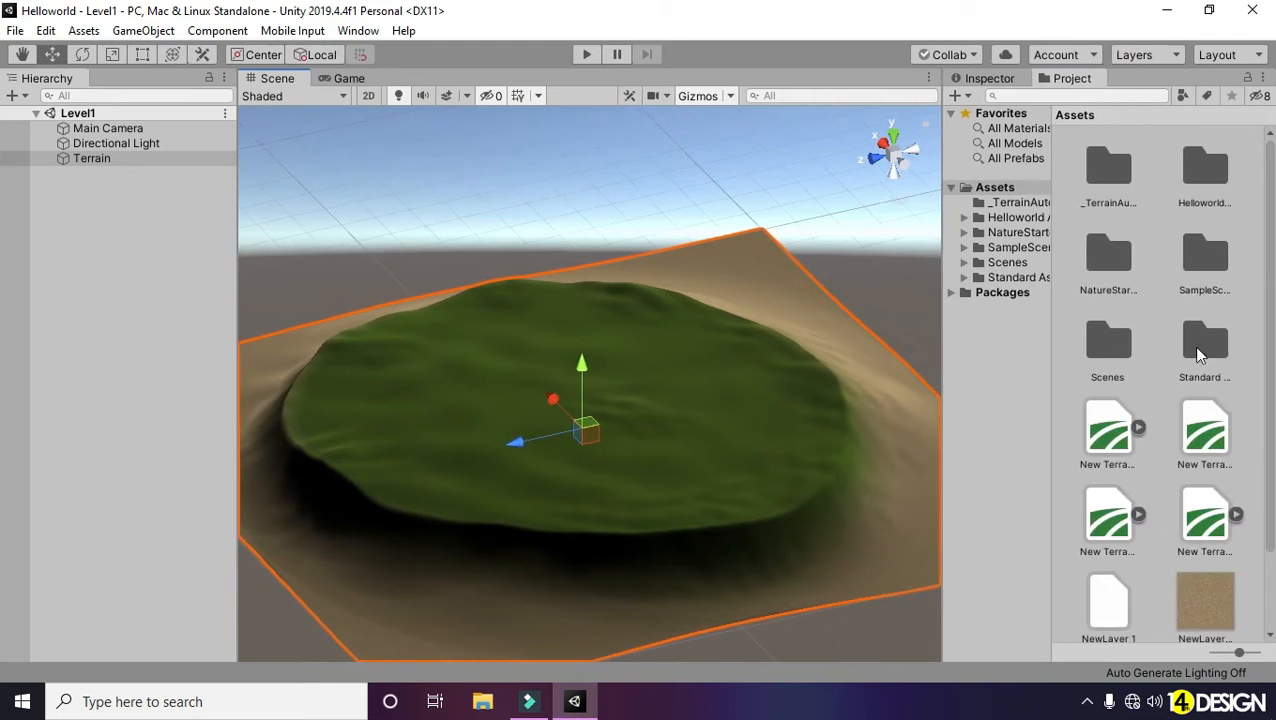
{"action": "double_click", "coordinate": [1197, 350]}
{"action": "double_click", "coordinate": [1109, 275]}
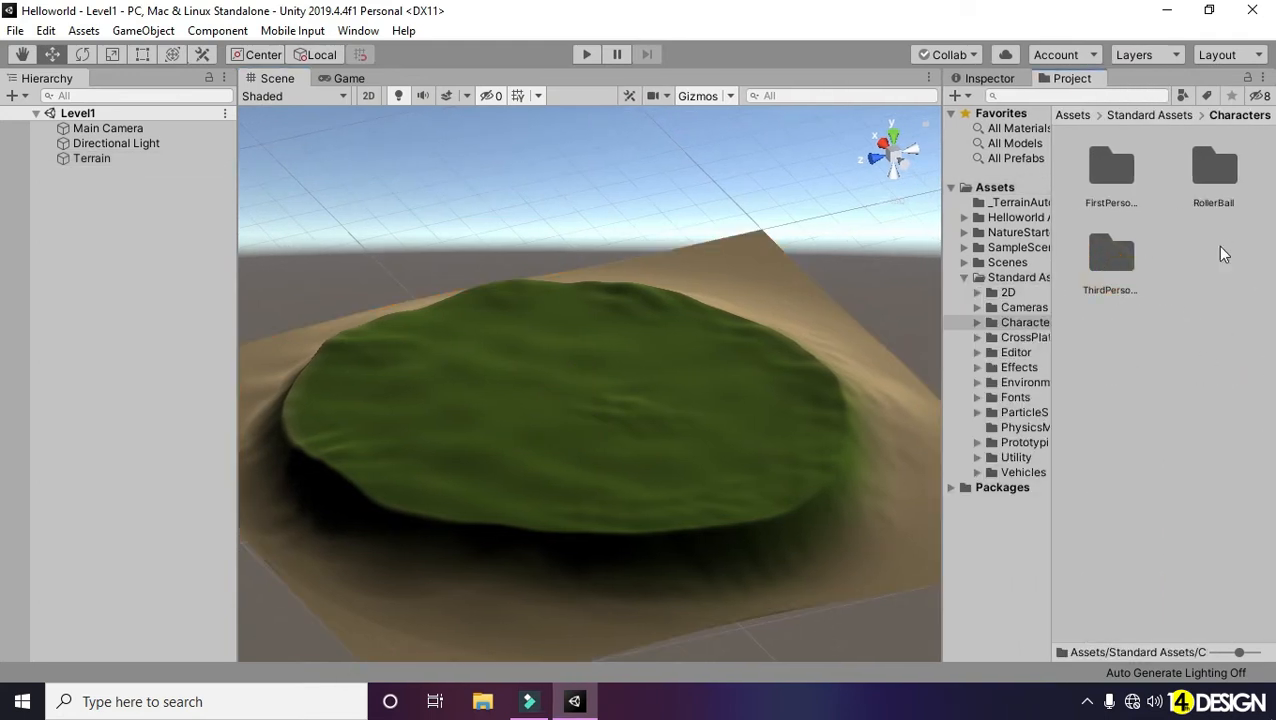
{"action": "double_click", "coordinate": [1106, 260]}
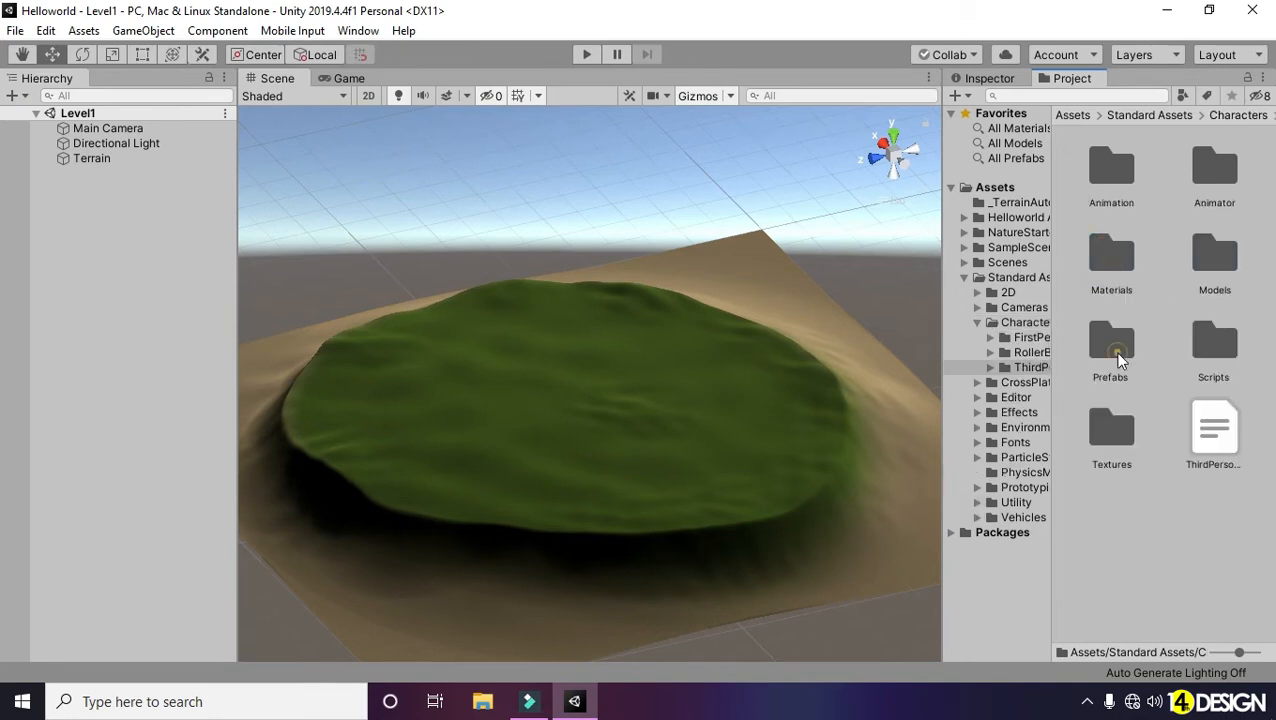
{"action": "double_click", "coordinate": [1116, 355]}
{"action": "left_click", "coordinate": [1166, 197]}
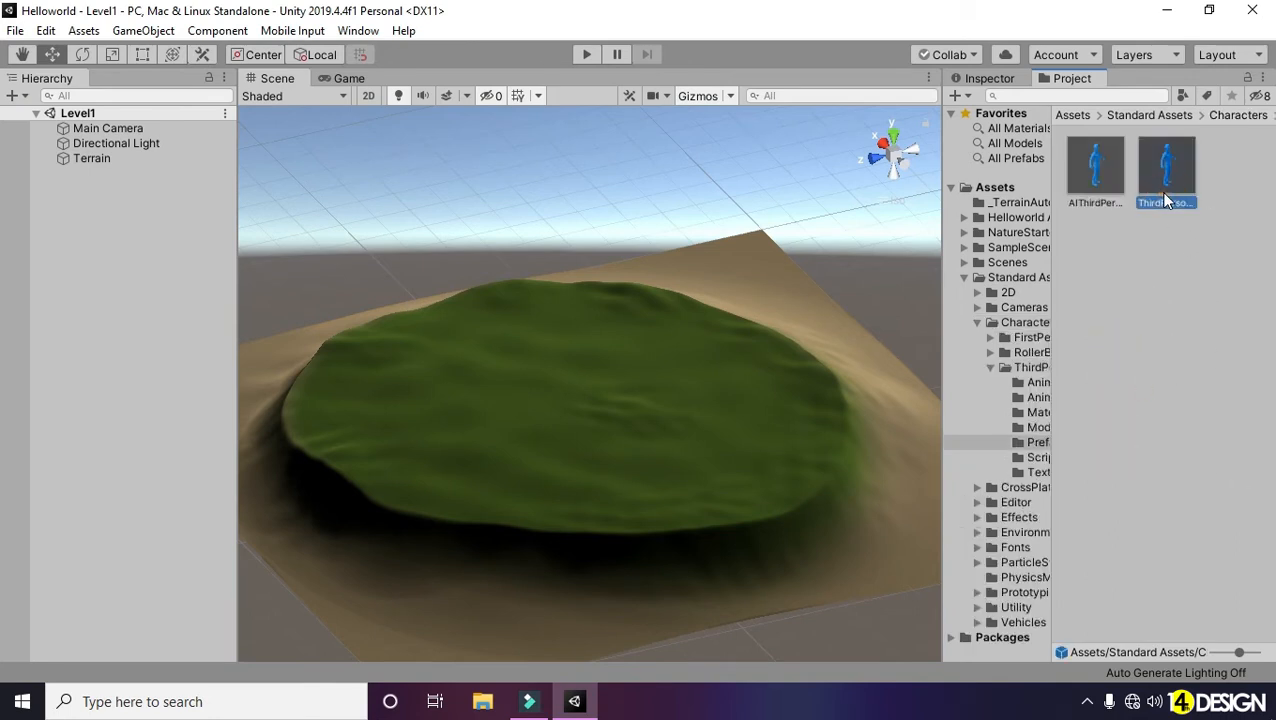
{"action": "left_click_drag", "start_coordinate": [1168, 188], "coordinate": [570, 442]}
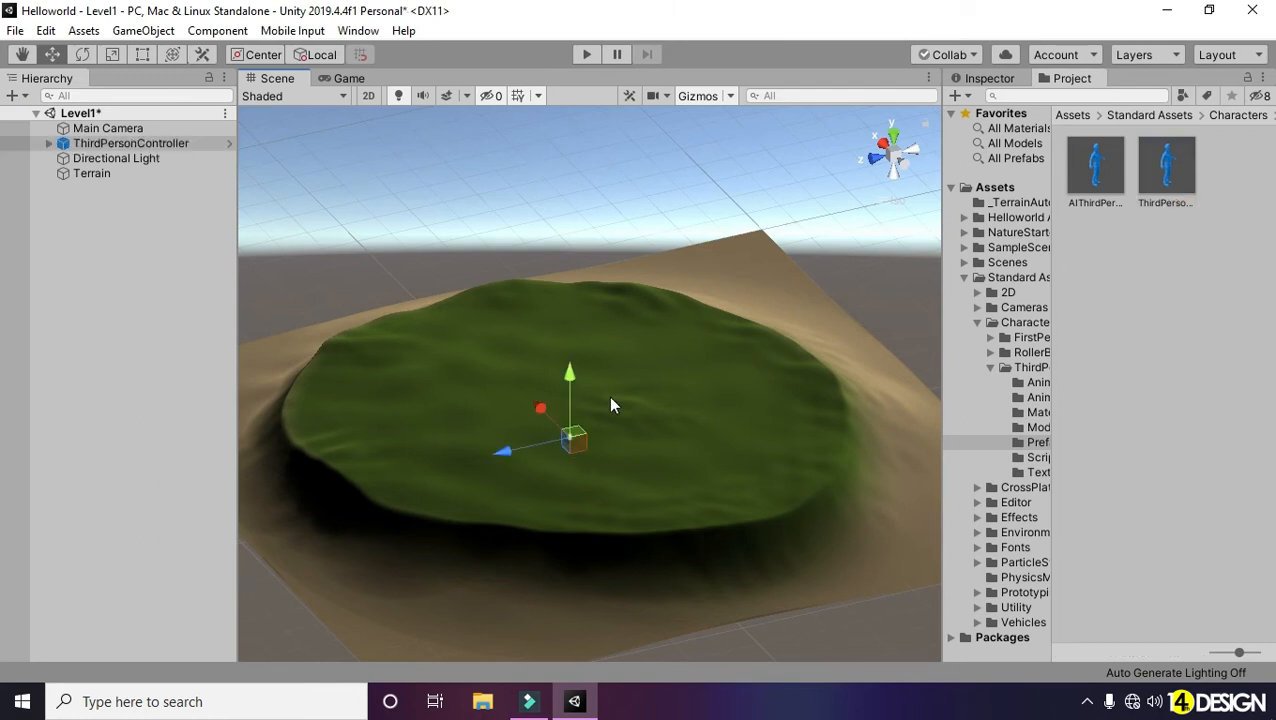
{"action": "key", "text": "f"}
{"action": "left_click_drag", "start_coordinate": [608, 396], "coordinate": [535, 381], "text": "alt"}
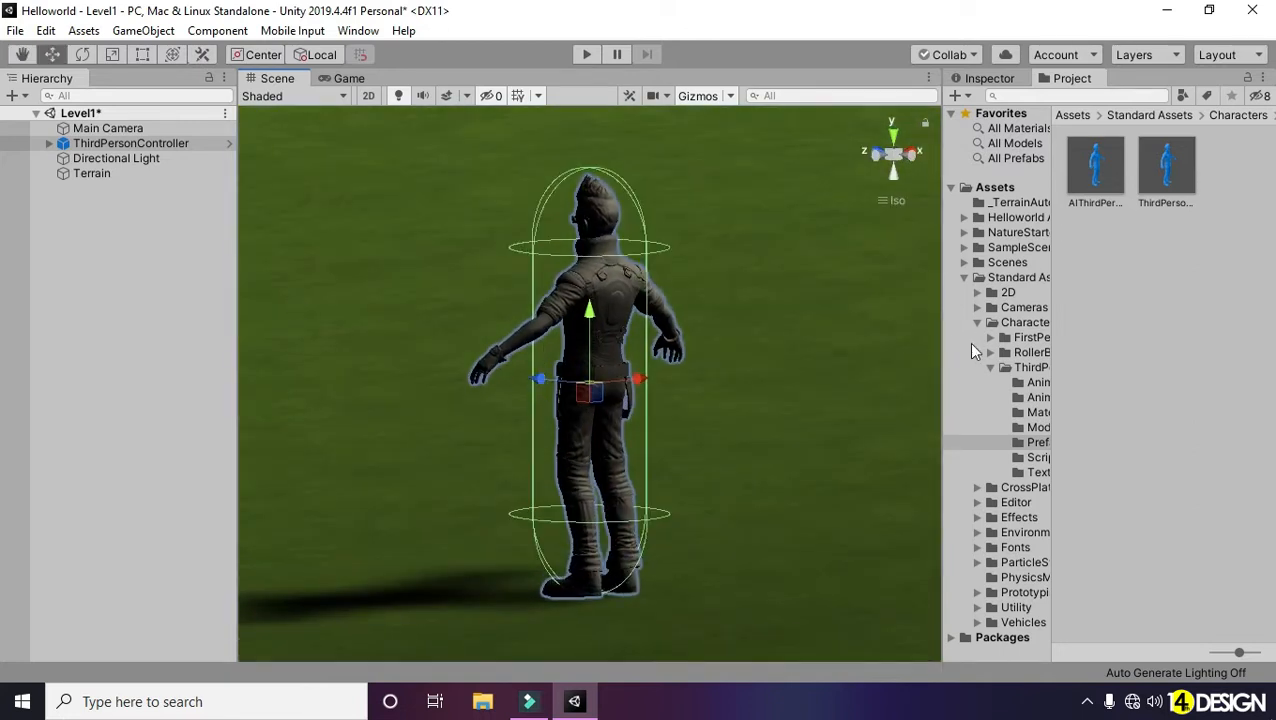
{"action": "left_click_drag", "start_coordinate": [941, 340], "coordinate": [998, 339]}
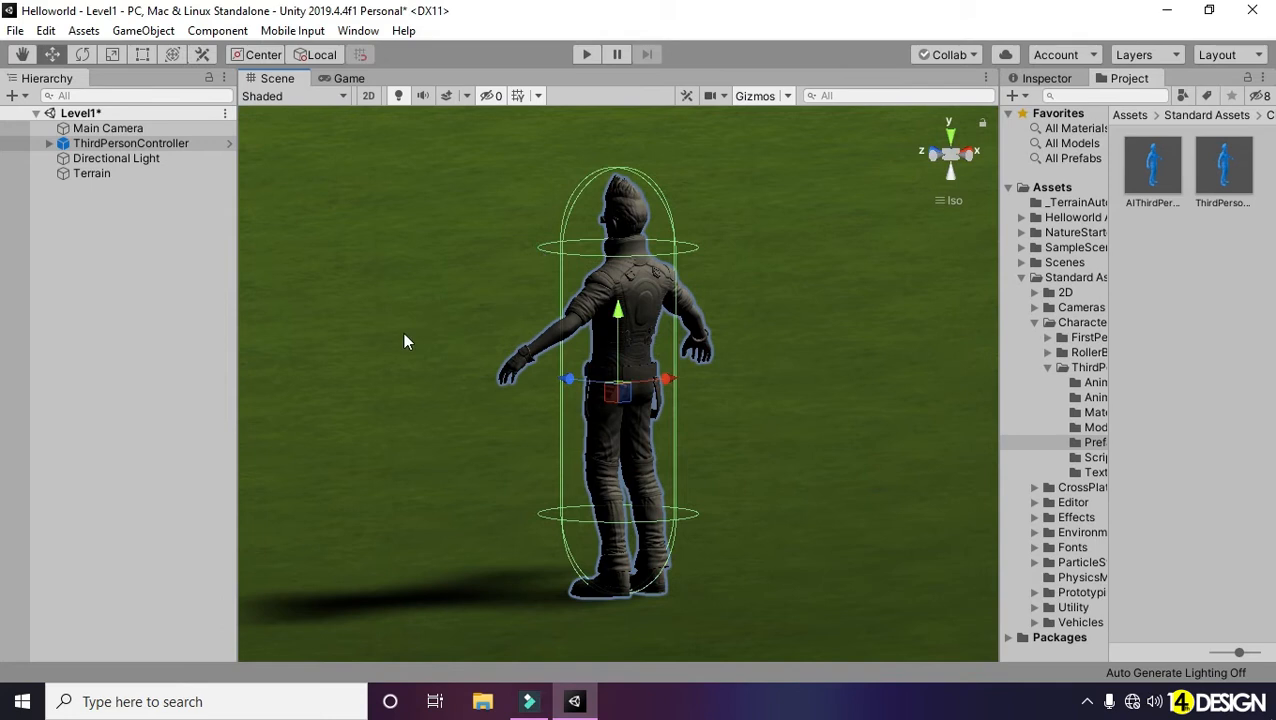
Step: Move the Main Camera horizontally from the terrain's corner onto the grass plateau, working from the top view
{"action": "left_click", "coordinate": [348, 80]}
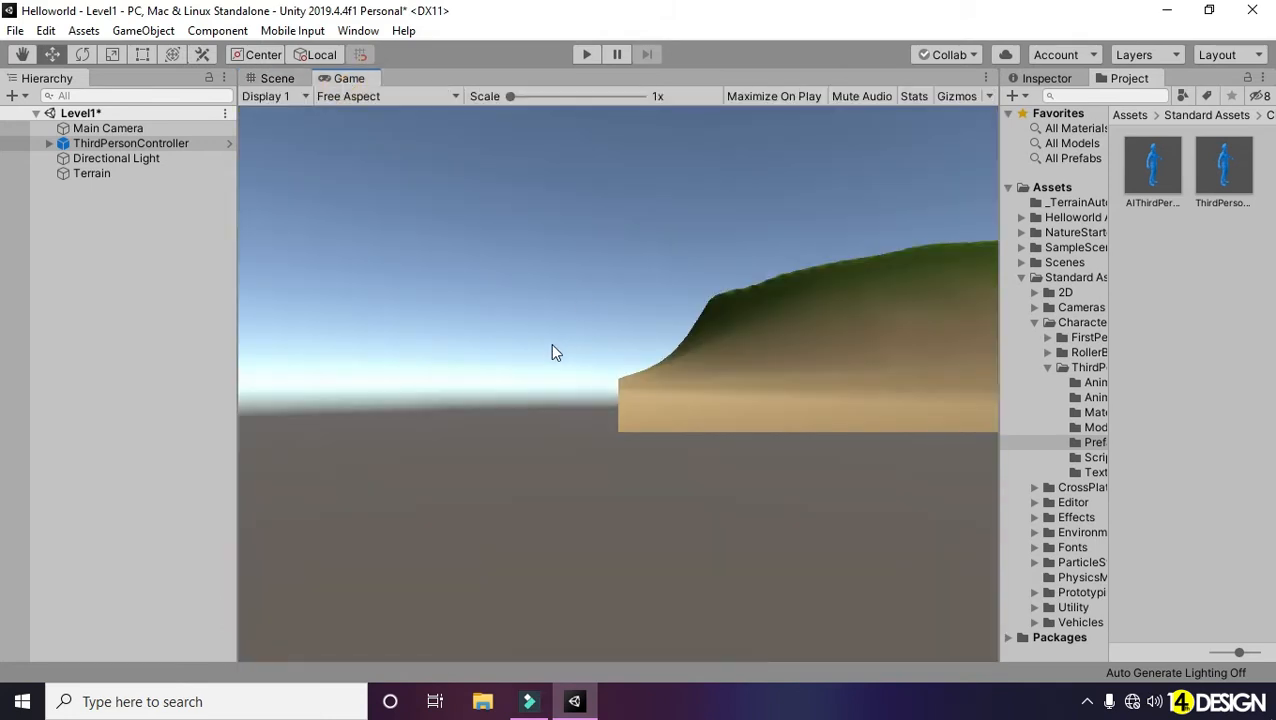
{"action": "left_click", "coordinate": [155, 128]}
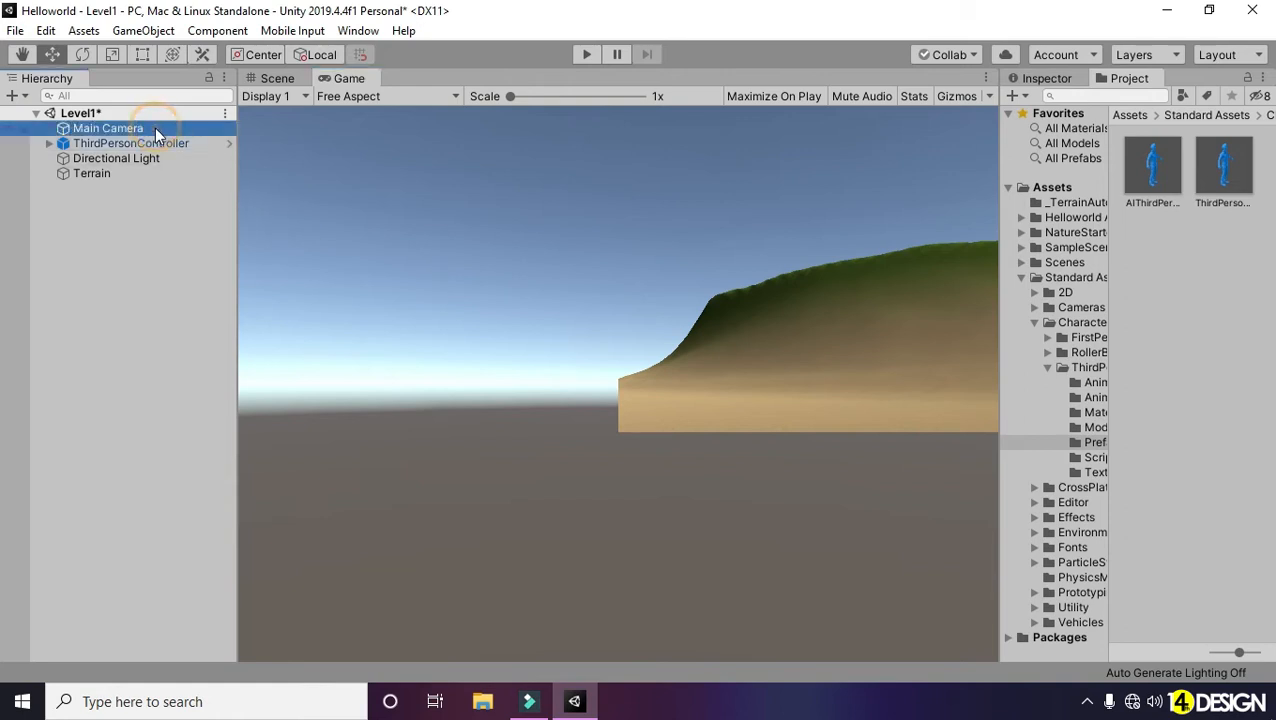
{"action": "left_click", "coordinate": [270, 79]}
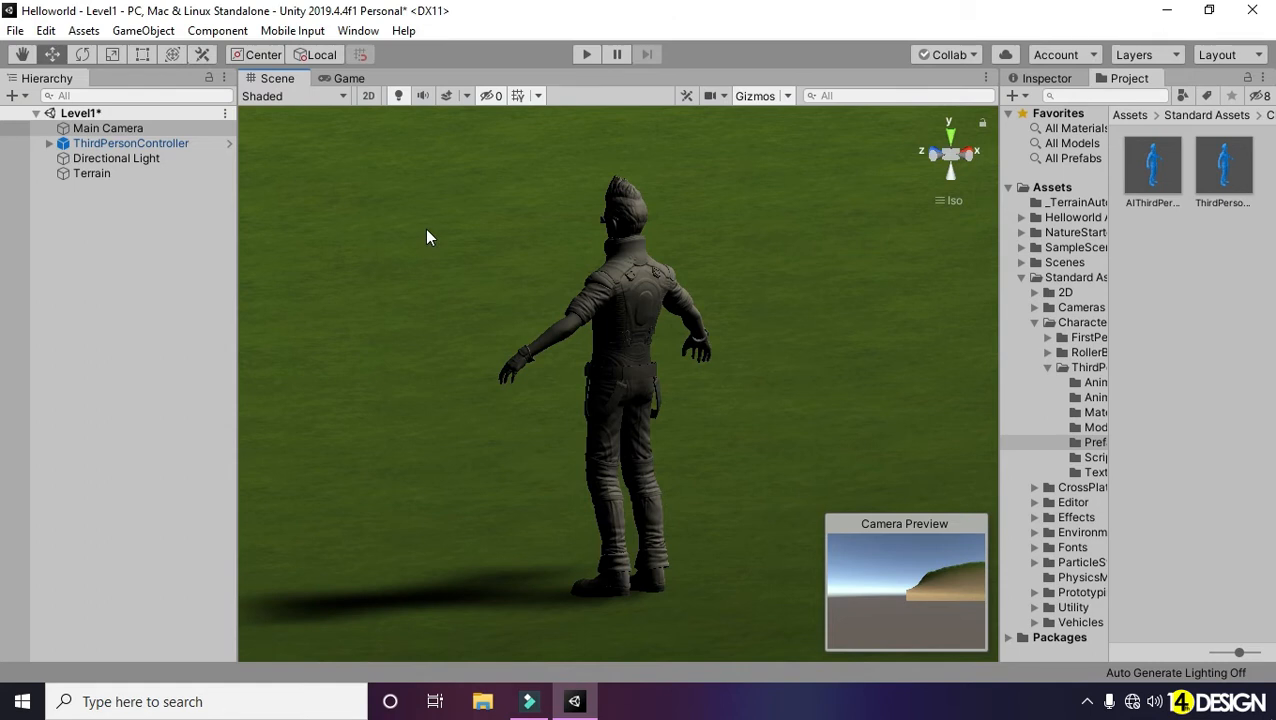
{"action": "right_click_drag", "start_coordinate": [606, 322], "coordinate": [1275, 350], "text": "alt"}
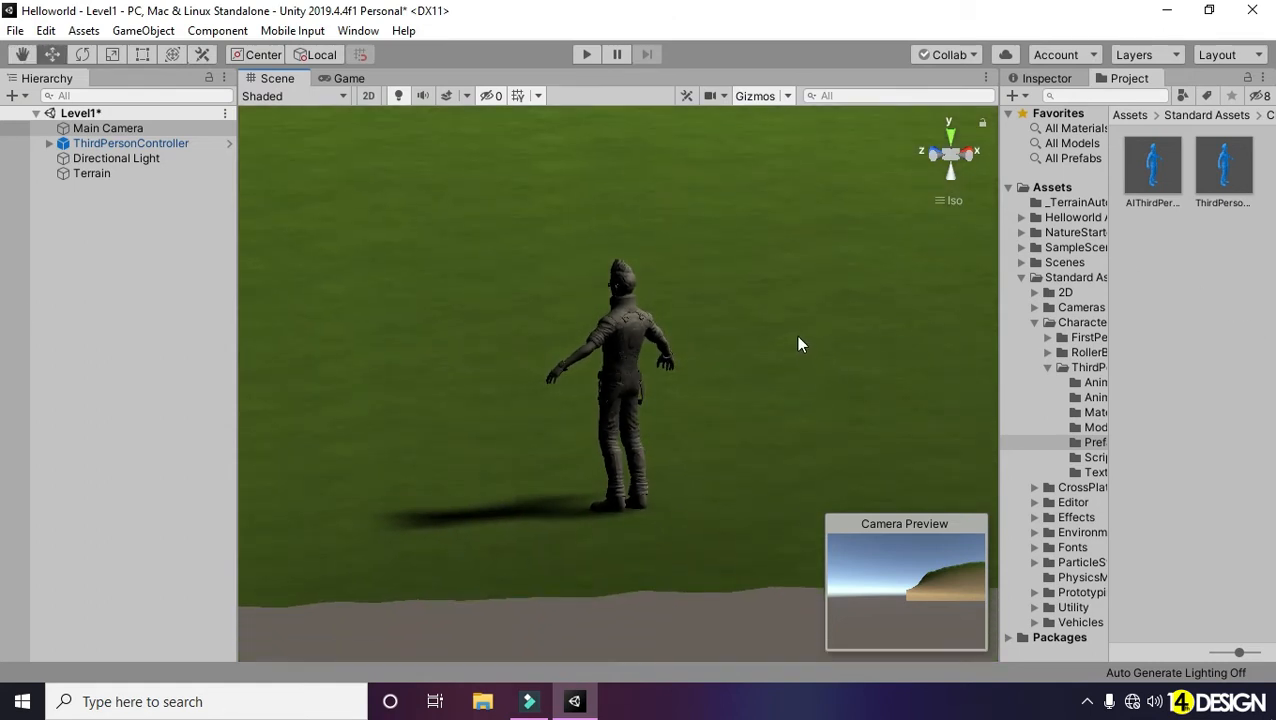
{"action": "left_click", "coordinate": [156, 143]}
{"action": "left_click", "coordinate": [105, 128]}
{"action": "key", "text": "f"}
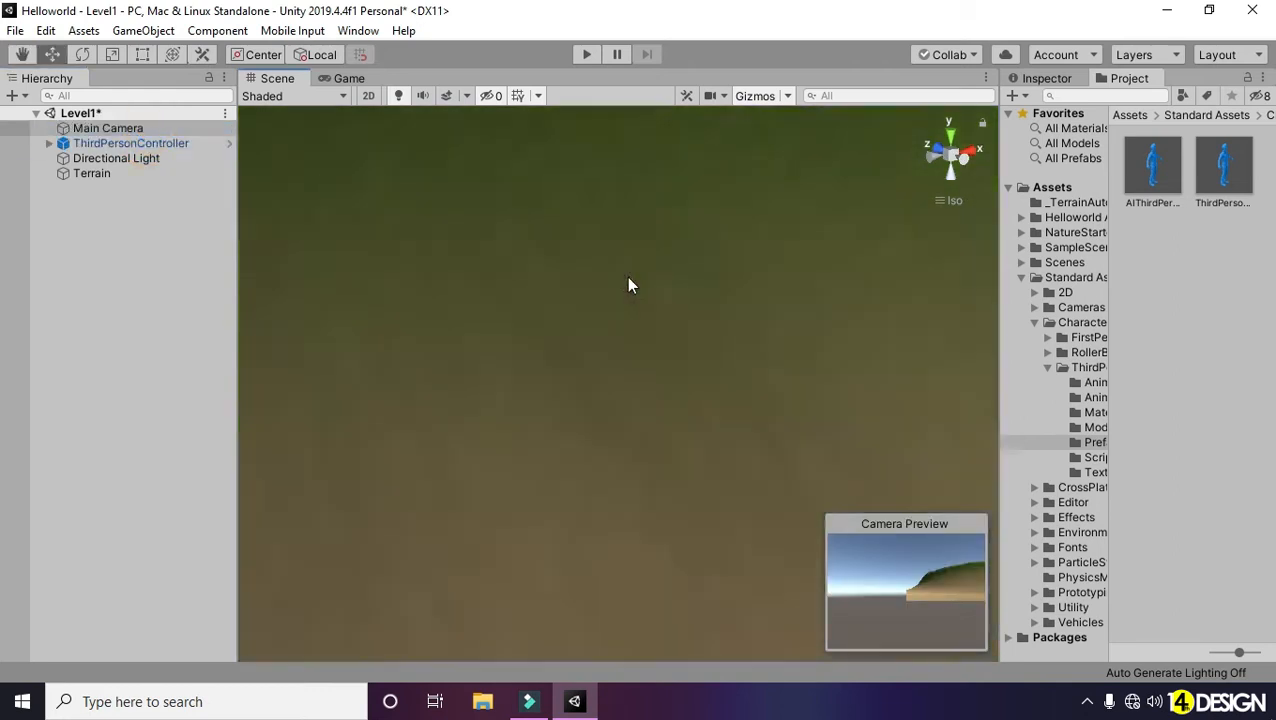
{"action": "left_click", "coordinate": [947, 138]}
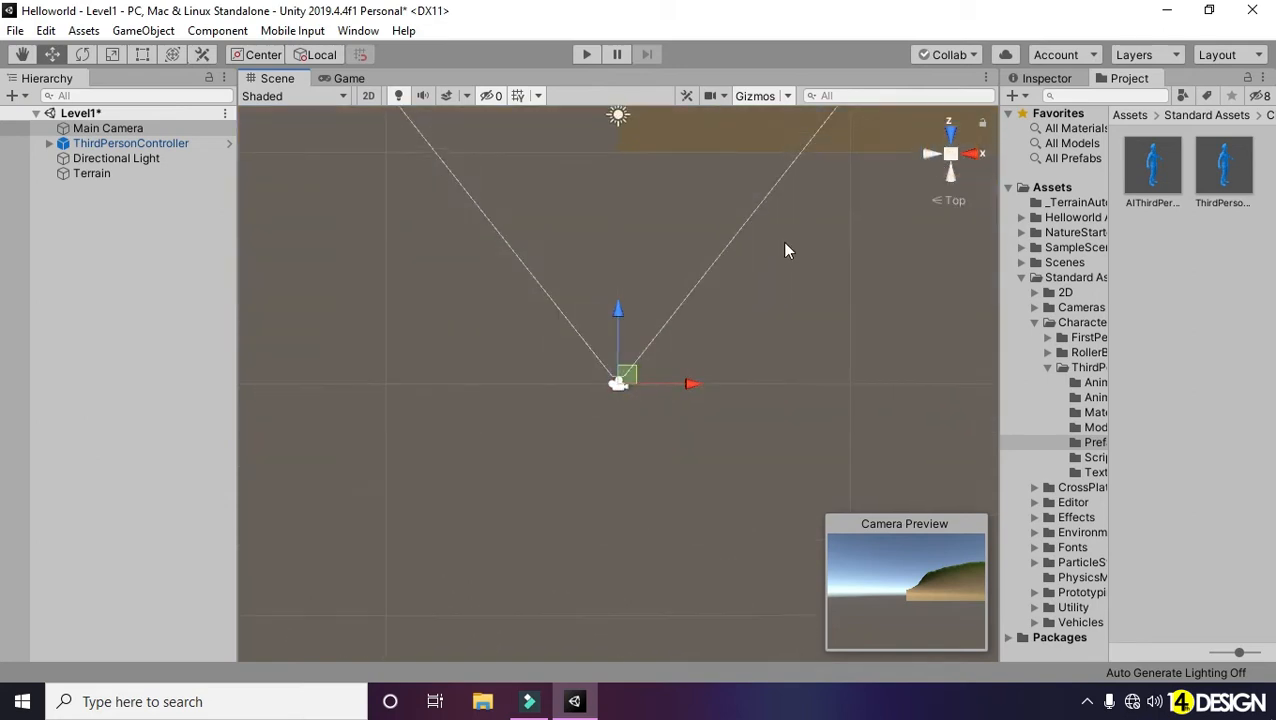
{"action": "right_click_drag", "start_coordinate": [1182, 290], "coordinate": [318, 251], "text": "alt"}
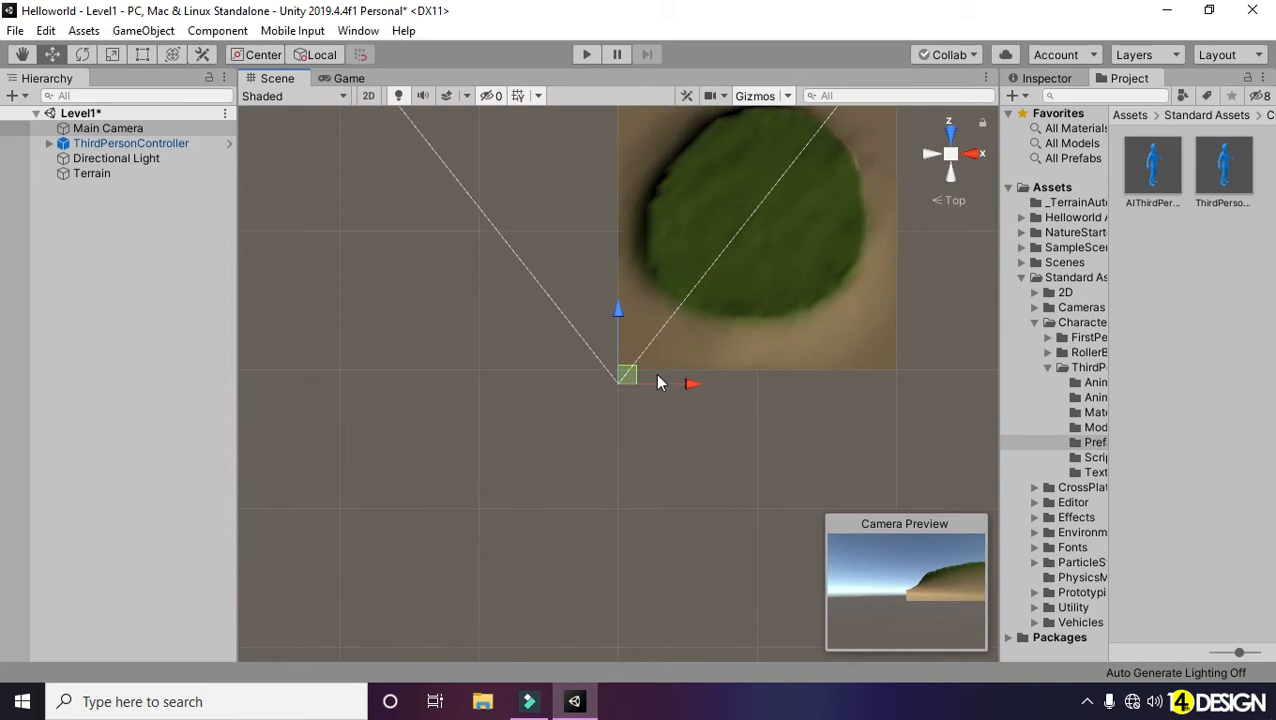
{"action": "left_click_drag", "start_coordinate": [629, 381], "coordinate": [714, 245]}
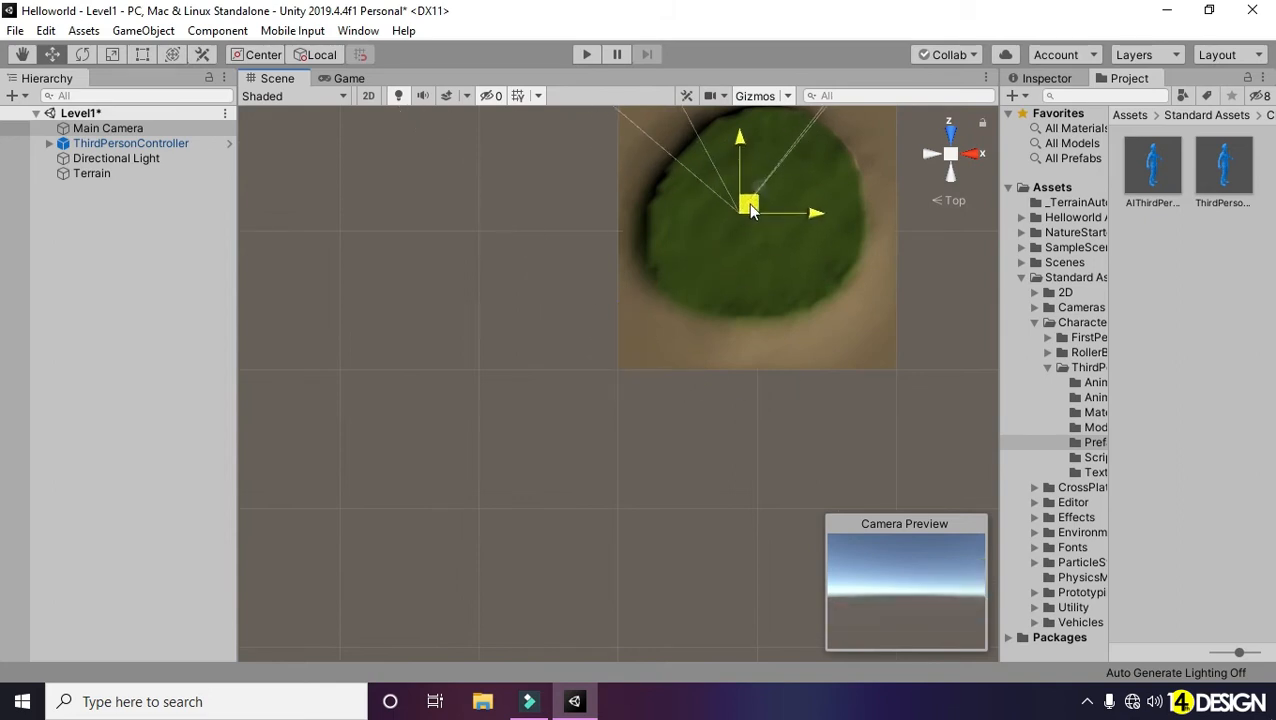
Step: Bring the Main Camera above the plateau's surface, close to the character, and line it up sideways with the character
{"action": "key", "text": "f"}
{"action": "left_click_drag", "start_coordinate": [507, 357], "coordinate": [433, 387], "text": "alt"}
{"action": "right_click_drag", "start_coordinate": [433, 387], "coordinate": [1002, 292], "text": "alt"}
{"action": "left_click_drag", "start_coordinate": [690, 383], "coordinate": [567, 382]}
{"action": "left_click_drag", "start_coordinate": [434, 451], "coordinate": [594, 322], "text": "alt"}
{"action": "left_click_drag", "start_coordinate": [459, 259], "coordinate": [534, 269]}
{"action": "left_click_drag", "start_coordinate": [499, 319], "coordinate": [817, 345], "text": "alt"}
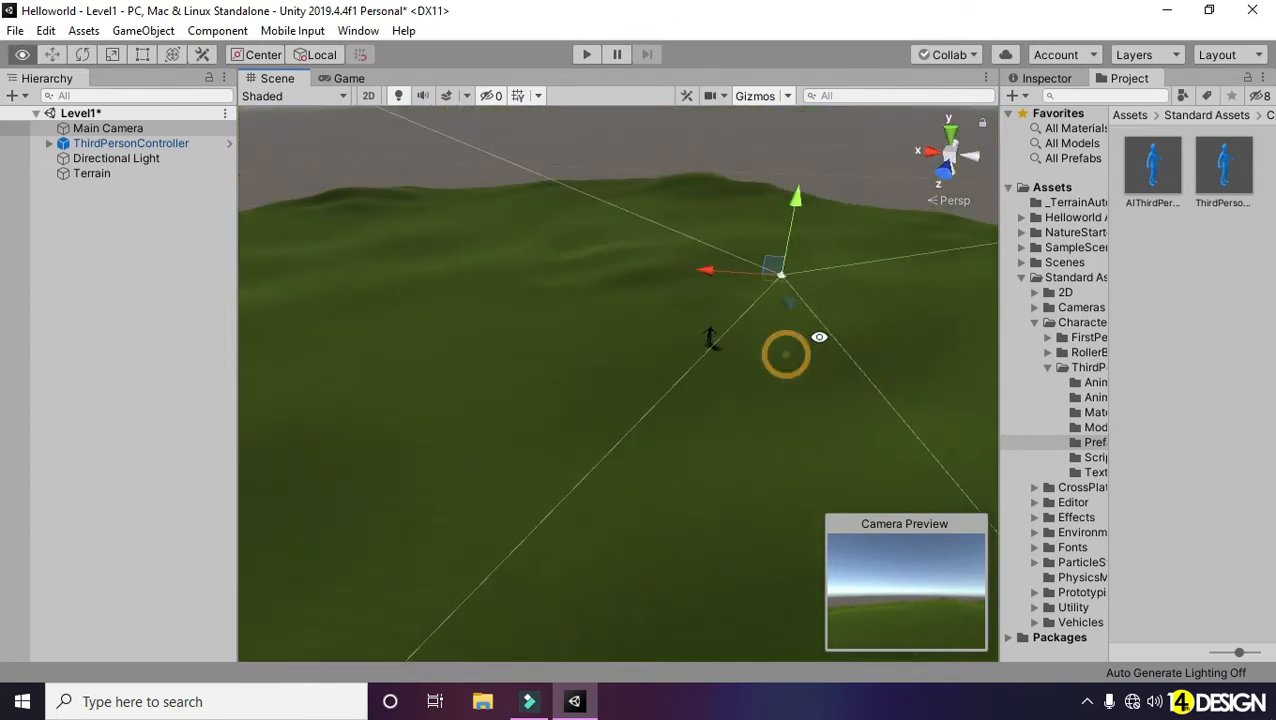
{"action": "left_click_drag", "start_coordinate": [687, 281], "coordinate": [635, 300]}
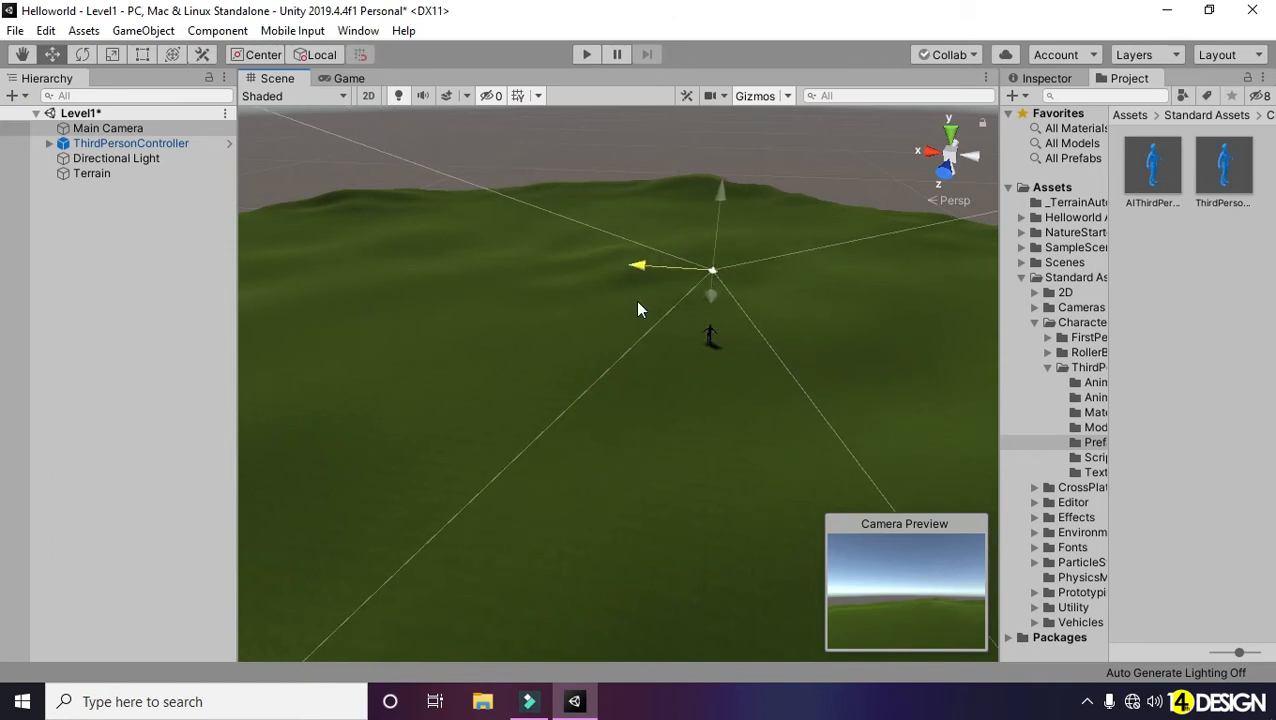
Step: Lower the Main Camera to the character's height and position it directly behind, so the character's back fills the camera preview
{"action": "left_click_drag", "start_coordinate": [717, 187], "coordinate": [721, 220]}
{"action": "left_click_drag", "start_coordinate": [780, 316], "coordinate": [400, 361], "text": "alt"}
{"action": "right_click_drag", "start_coordinate": [590, 361], "coordinate": [688, 361], "text": "alt"}
{"action": "left_click_drag", "start_coordinate": [626, 206], "coordinate": [625, 217]}
{"action": "left_click_drag", "start_coordinate": [558, 295], "coordinate": [497, 348]}
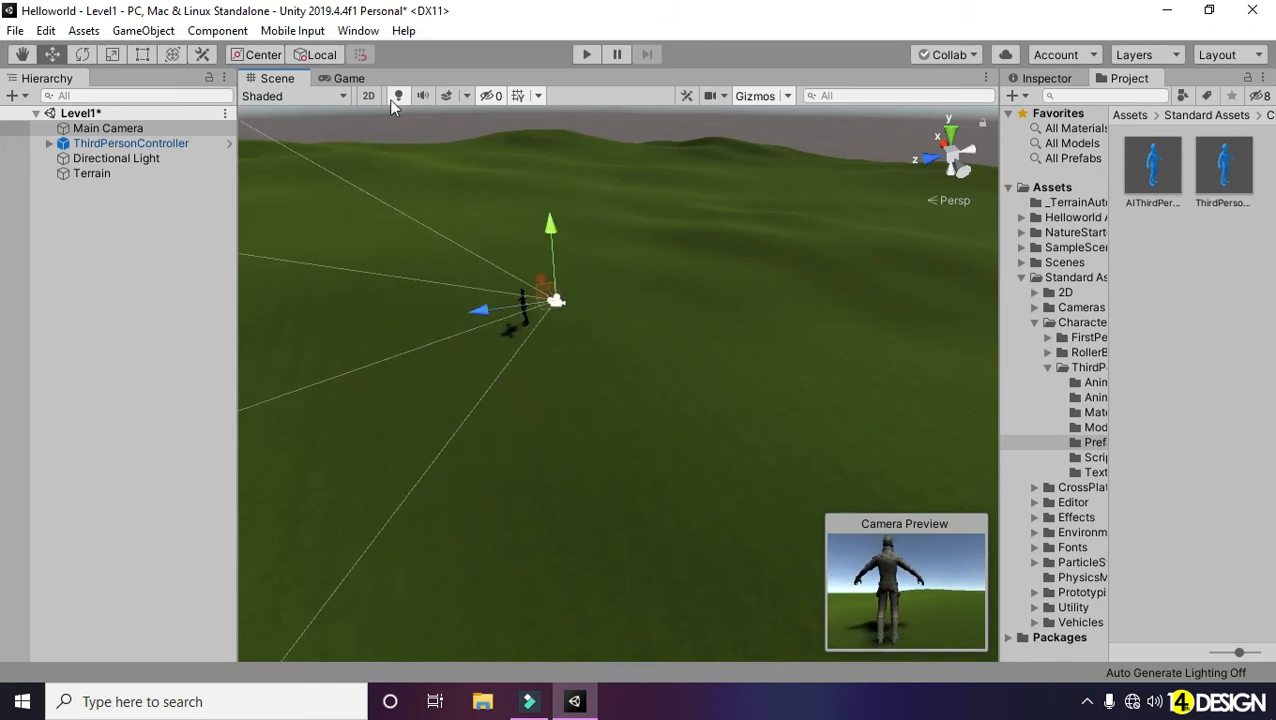
{"action": "left_click_drag", "start_coordinate": [541, 226], "coordinate": [545, 226]}
Step: Fine-tune the Main Camera's distance and height behind the character, checking the framing of the full figure in the Game view
{"action": "left_click_drag", "start_coordinate": [521, 279], "coordinate": [746, 325], "text": "alt"}
{"action": "left_click", "coordinate": [702, 289]}
{"action": "left_click", "coordinate": [741, 299]}
{"action": "left_click", "coordinate": [346, 79]}
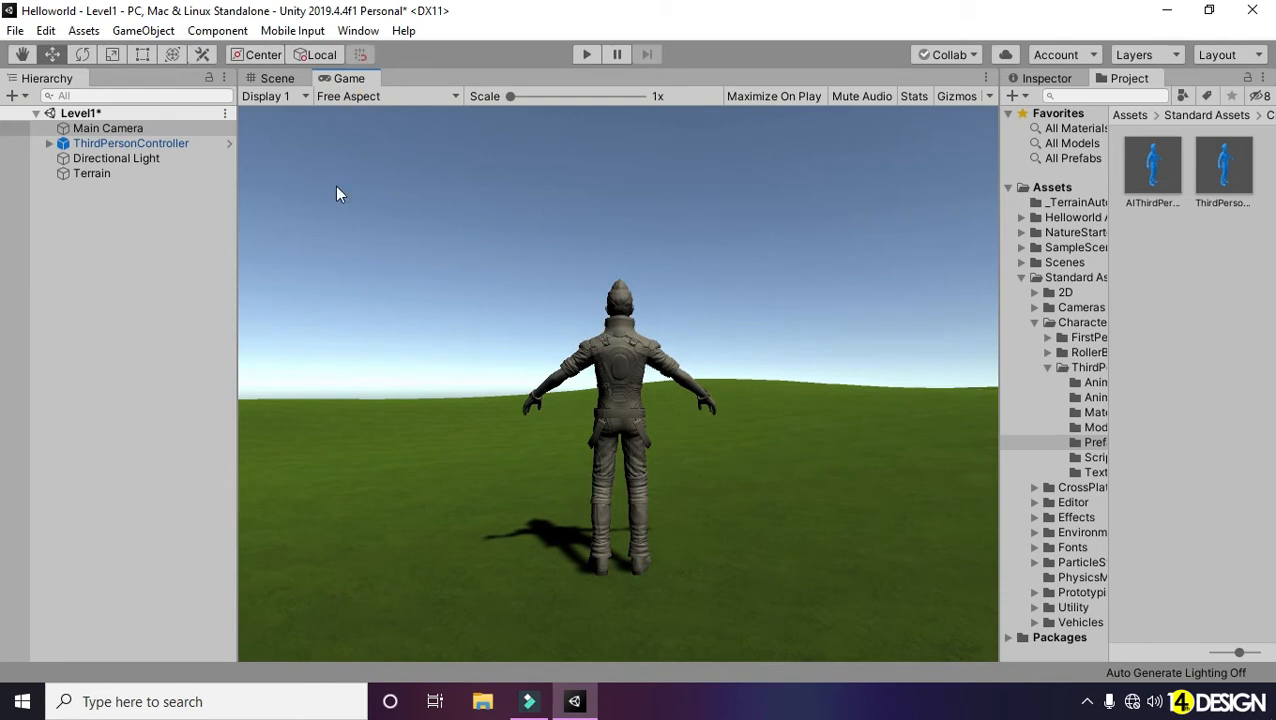
{"action": "left_click", "coordinate": [277, 78]}
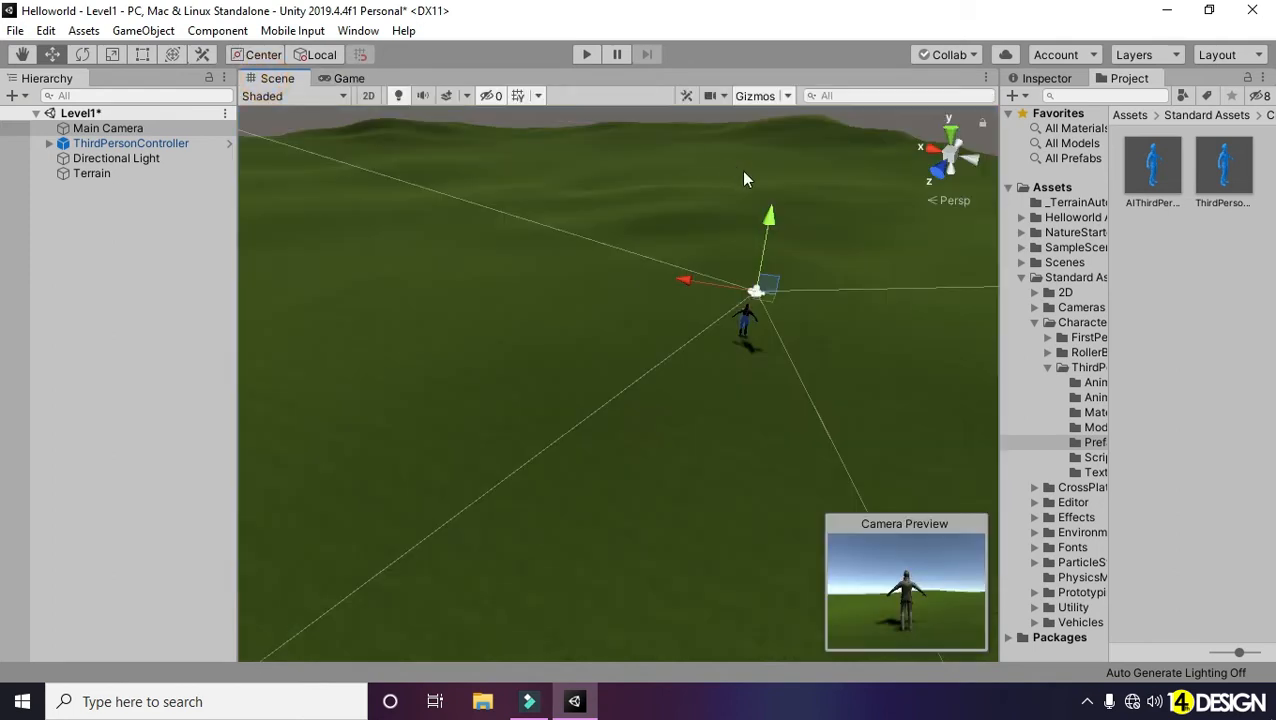
{"action": "left_click_drag", "start_coordinate": [771, 218], "coordinate": [775, 218]}
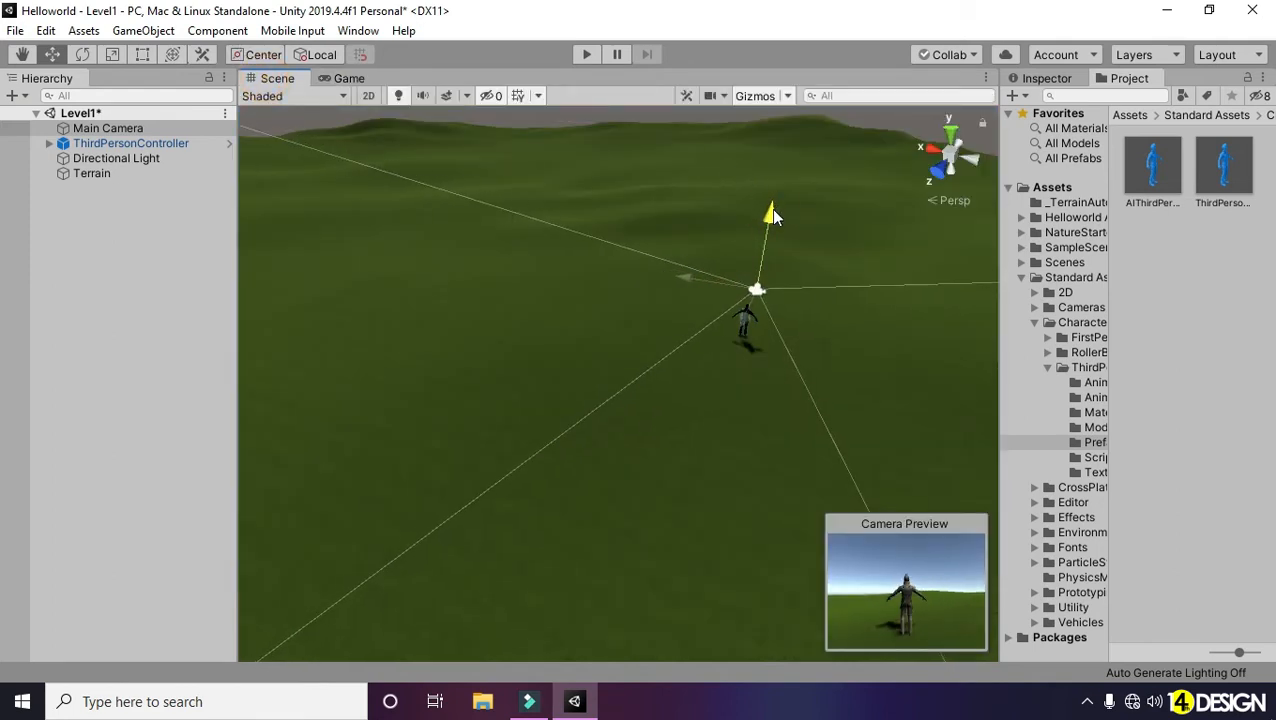
Step: Make the Main Camera a child of ThirdPersonController and collapse the character's hierarchy
{"action": "left_click", "coordinate": [127, 226]}
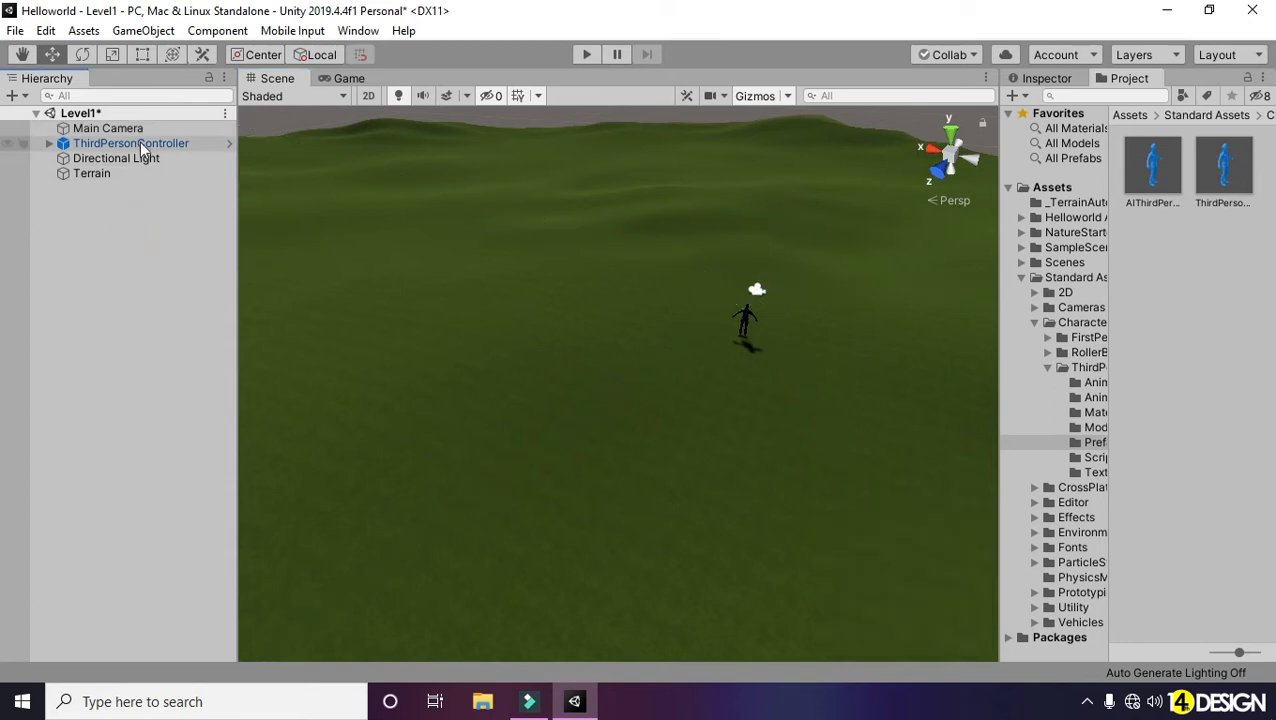
{"action": "left_click", "coordinate": [140, 143]}
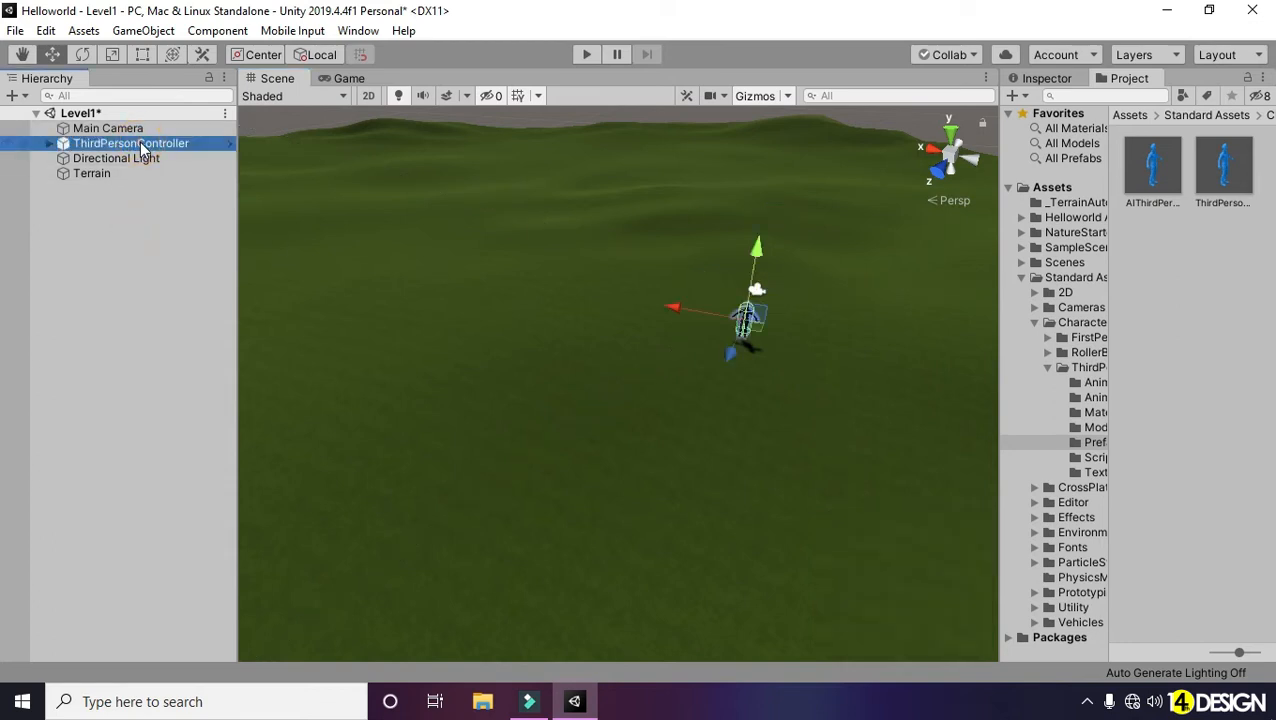
{"action": "left_click", "coordinate": [142, 276]}
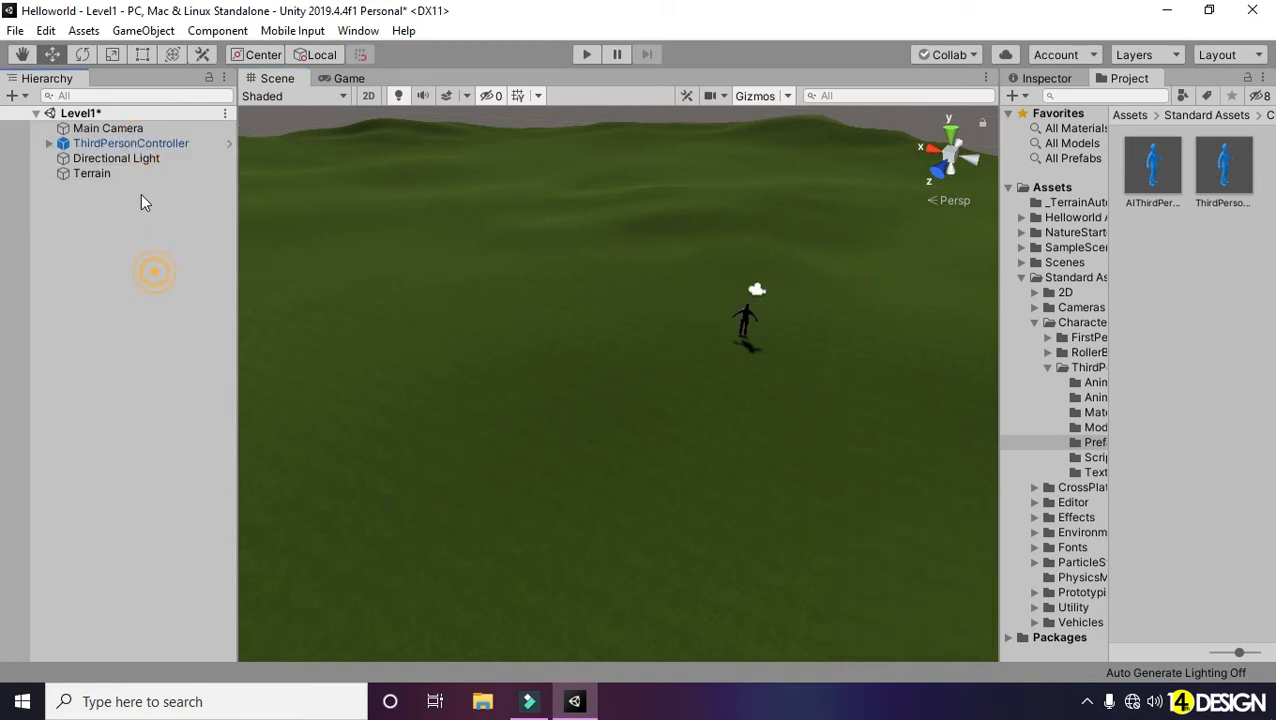
{"action": "left_click", "coordinate": [139, 128]}
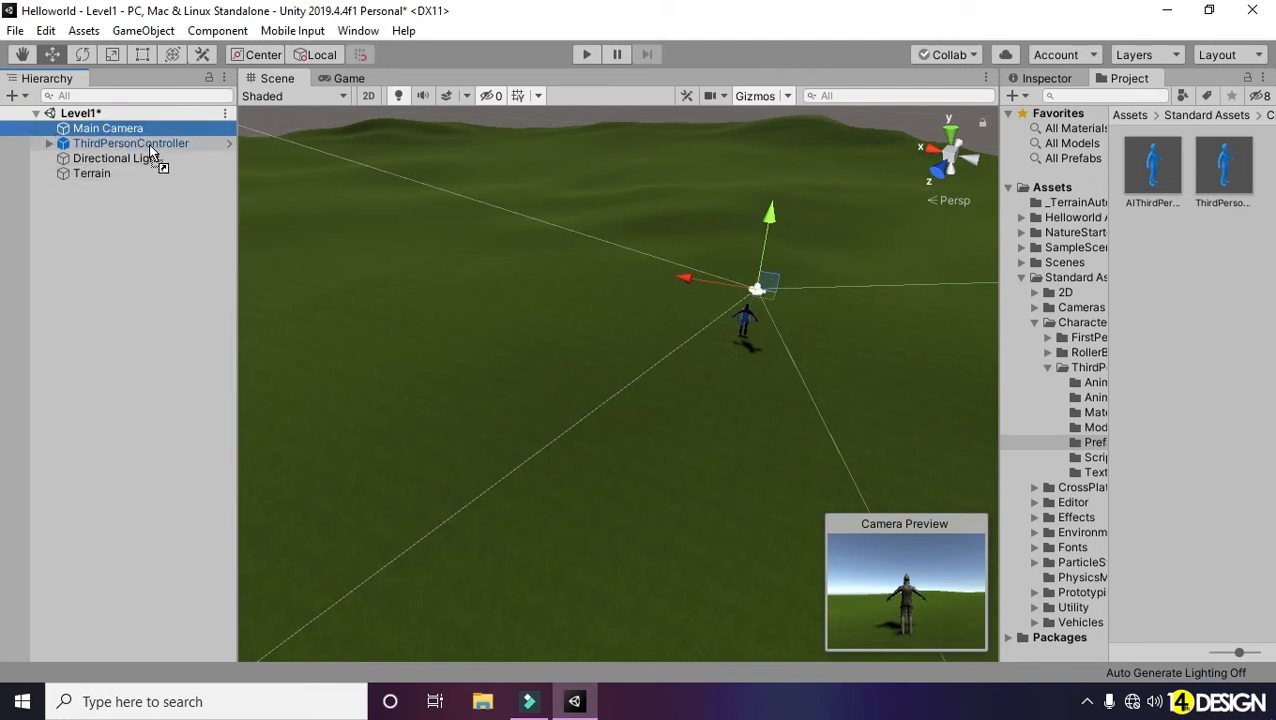
{"action": "left_click_drag", "start_coordinate": [149, 144], "coordinate": [149, 146]}
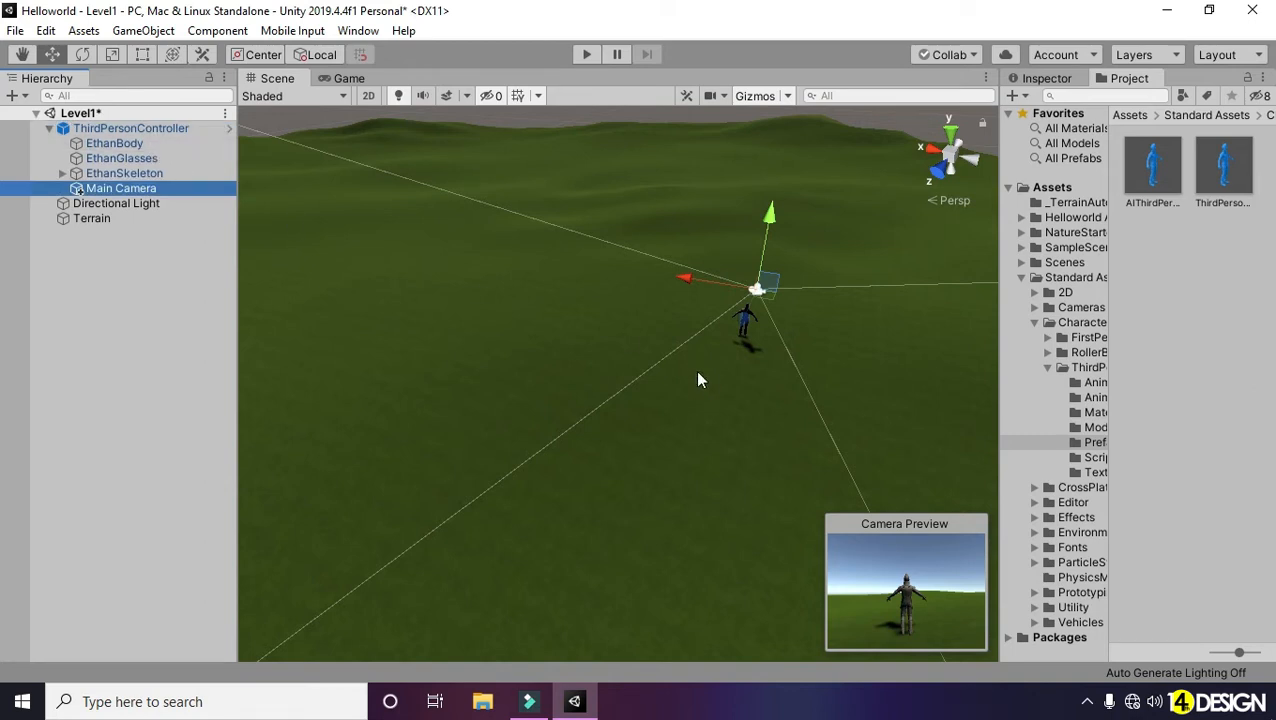
{"action": "left_click_drag", "start_coordinate": [758, 343], "coordinate": [287, 252], "text": "alt"}
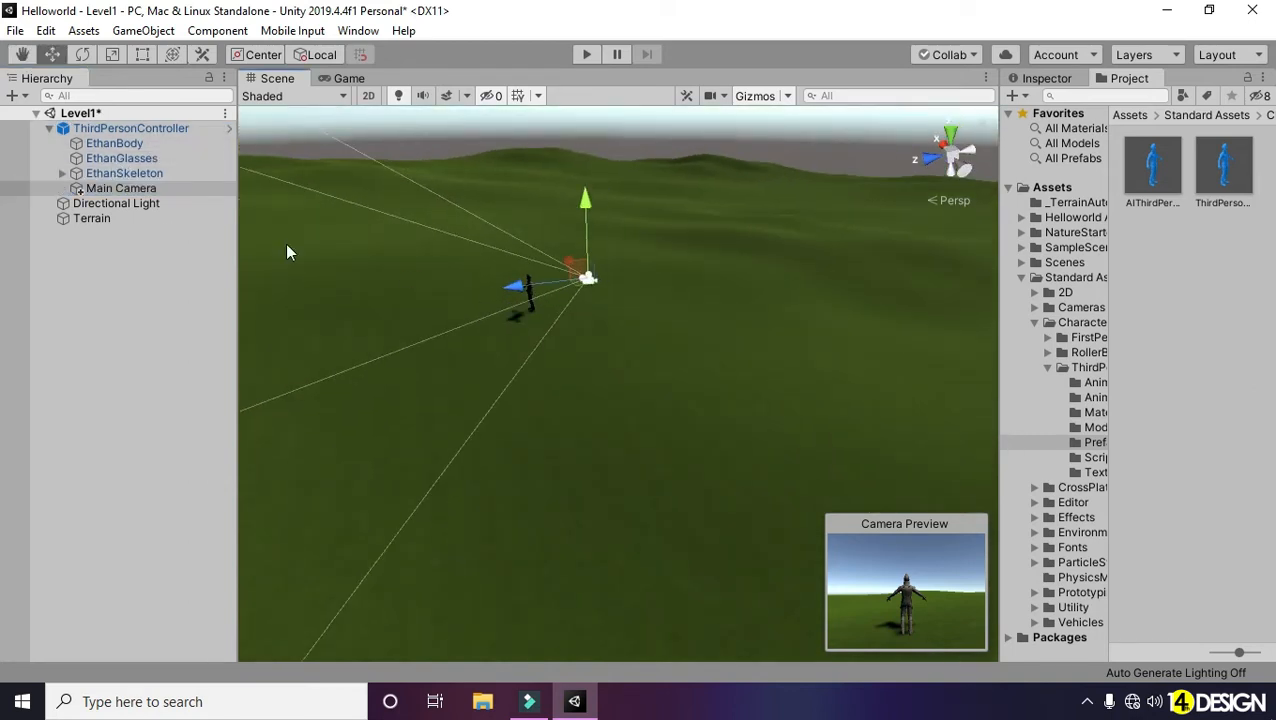
{"action": "left_click", "coordinate": [49, 129]}
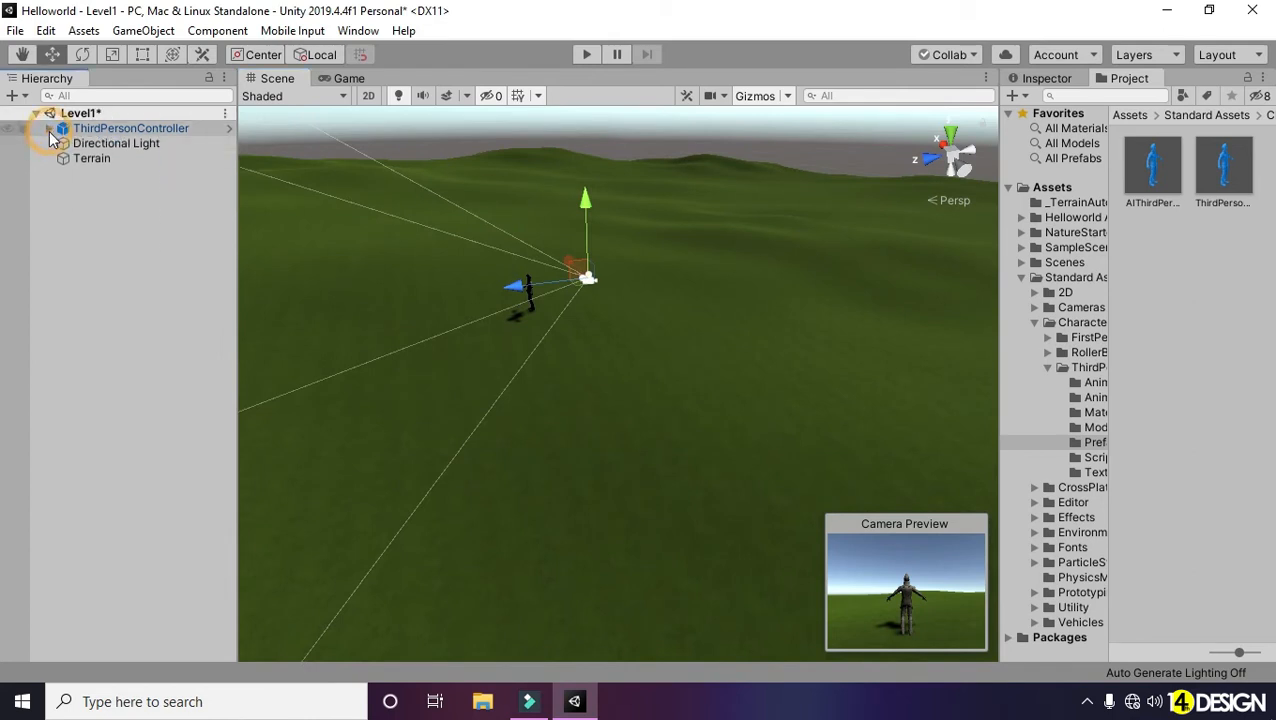
Step: Play the scene and run the character forward and to the right to test the following camera
{"action": "left_click", "coordinate": [591, 54]}
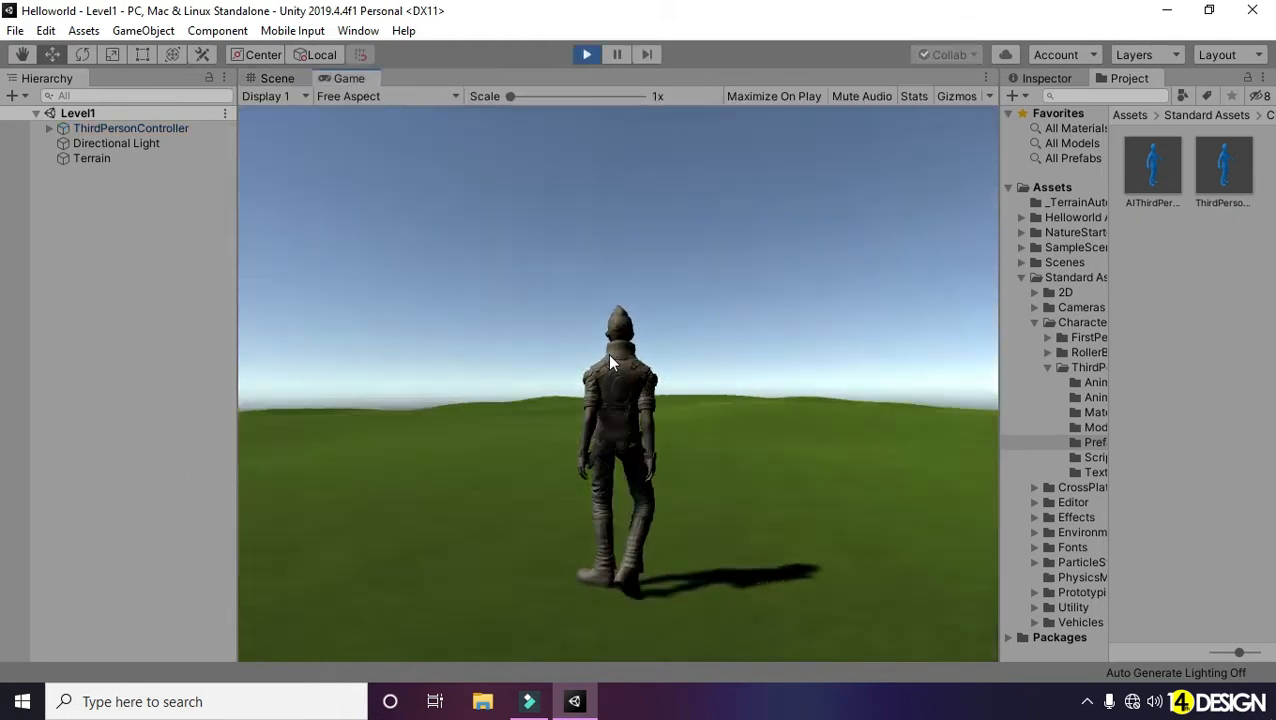
{"action": "key", "text": "w"}
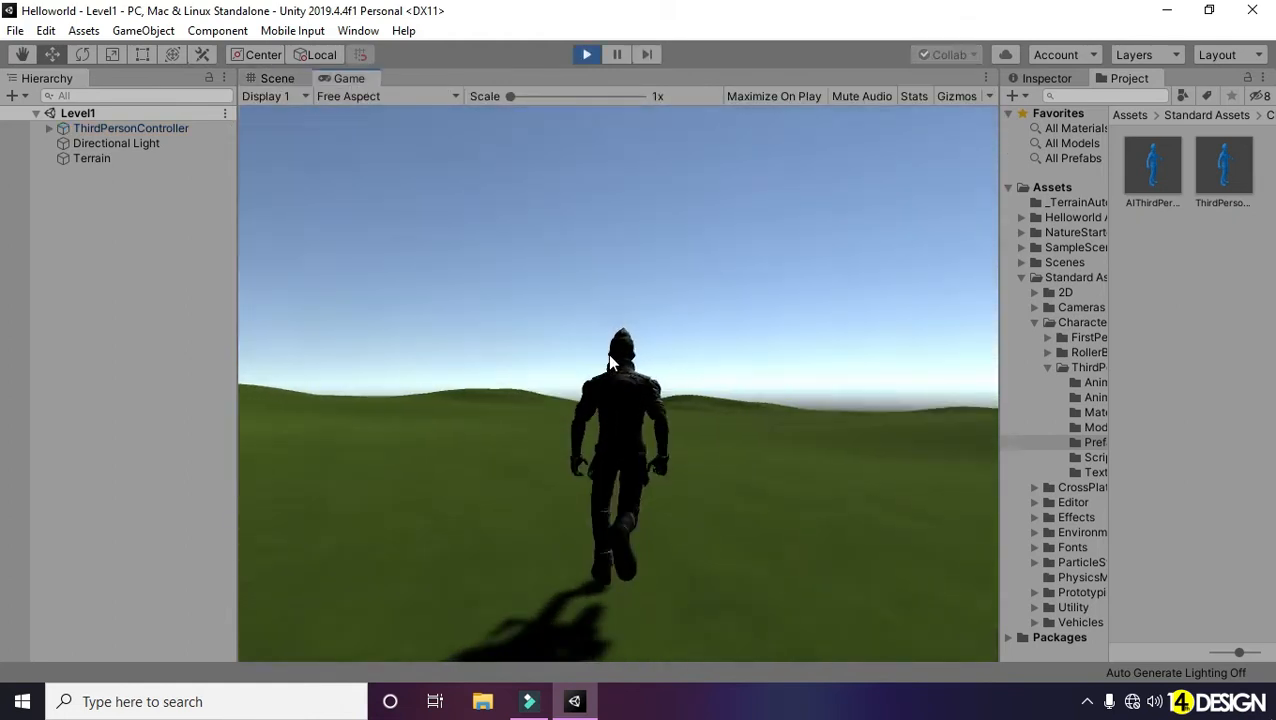
{"action": "key", "text": "d"}
{"action": "key", "text": "d"}
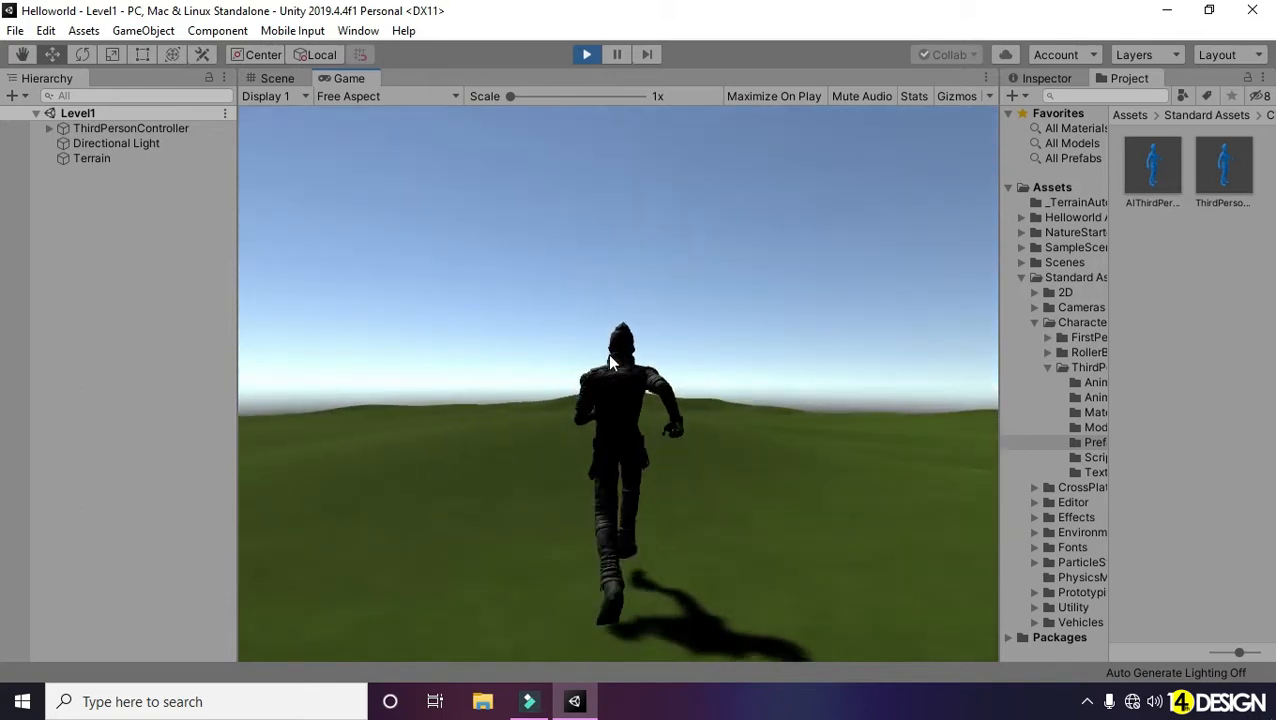
Step: Steer the character across the grass plateau and along its steep slopes to test the following camera, and stop playing the scene
{"action": "key", "text": "a"}
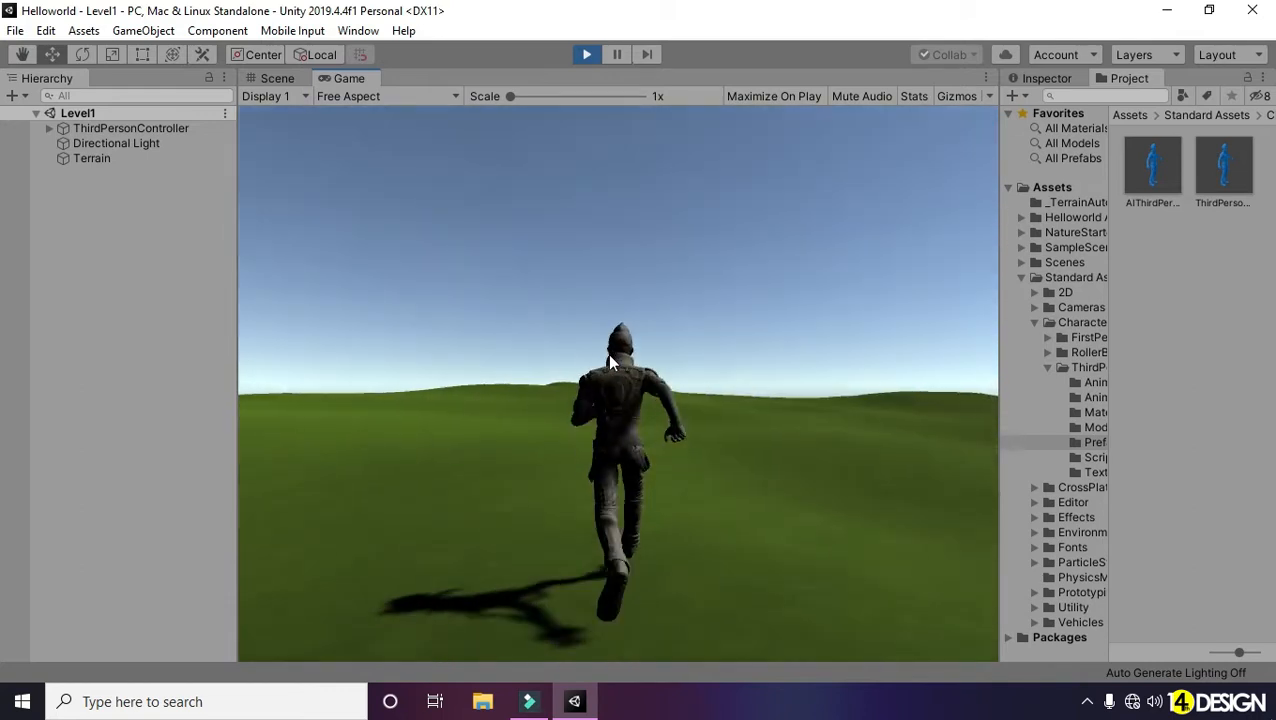
{"action": "key", "text": "d"}
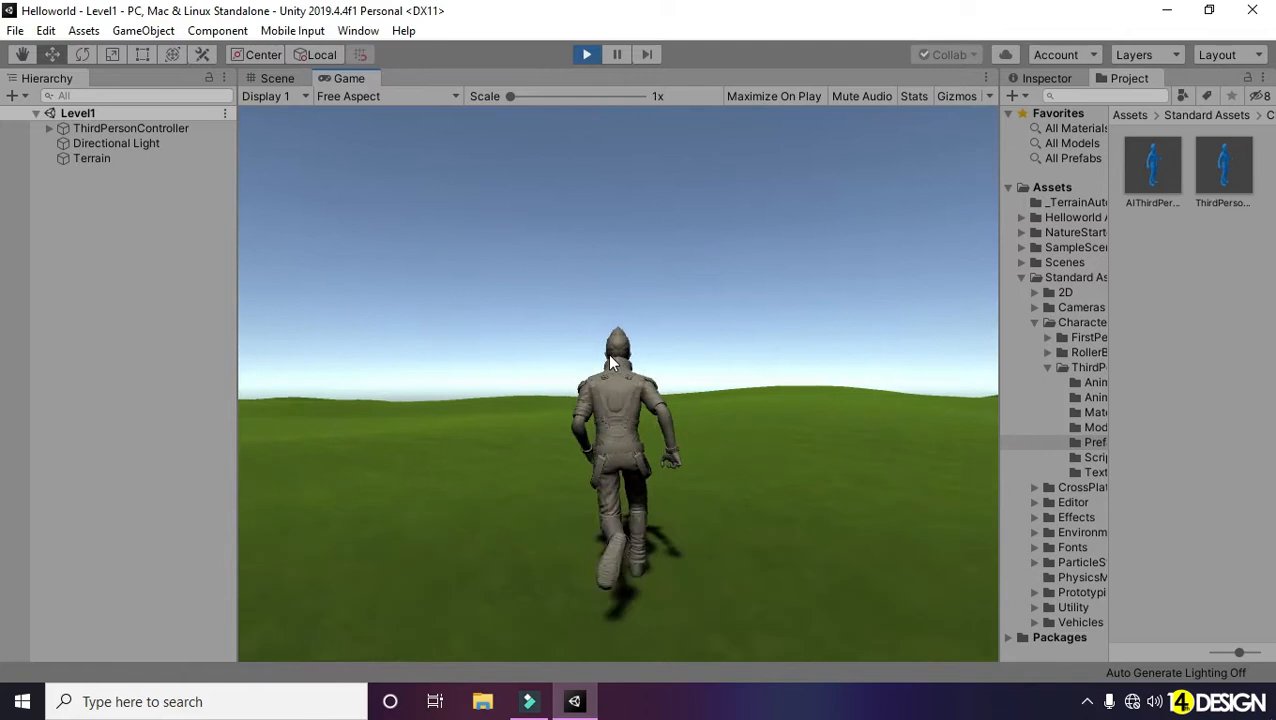
{"action": "key", "text": "d"}
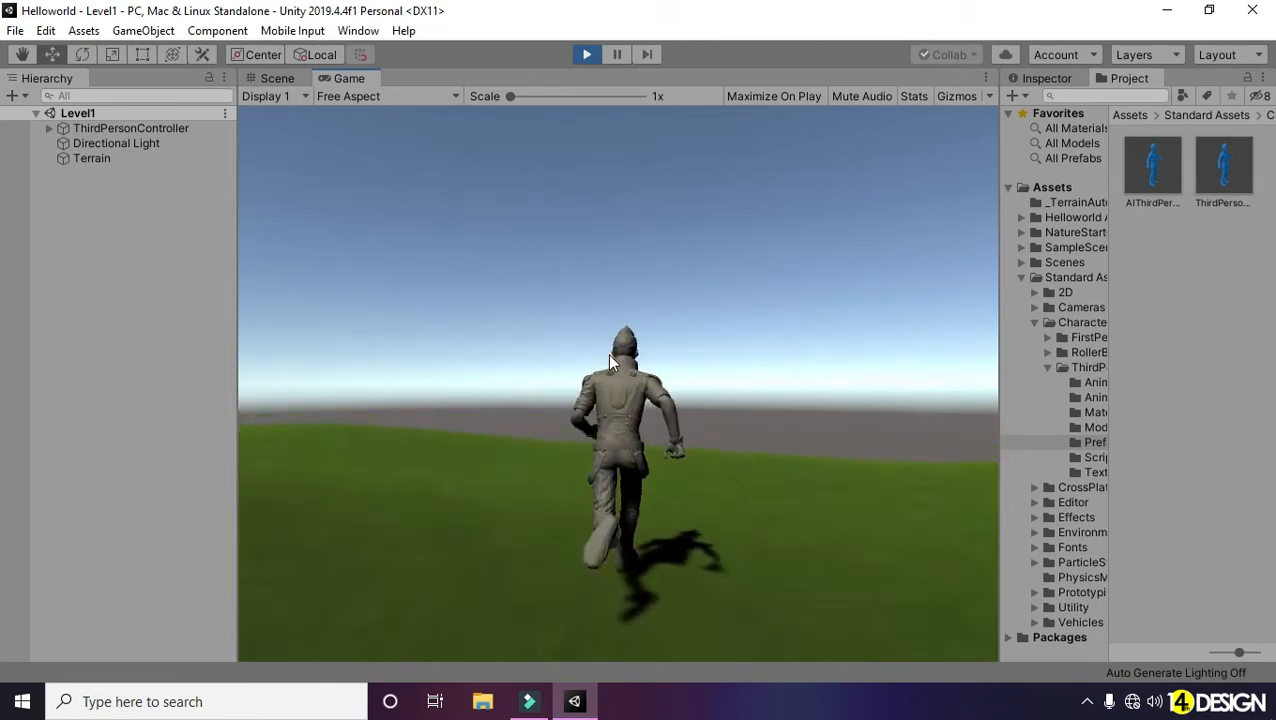
{"action": "key", "text": "d"}
{"action": "key", "text": "a"}
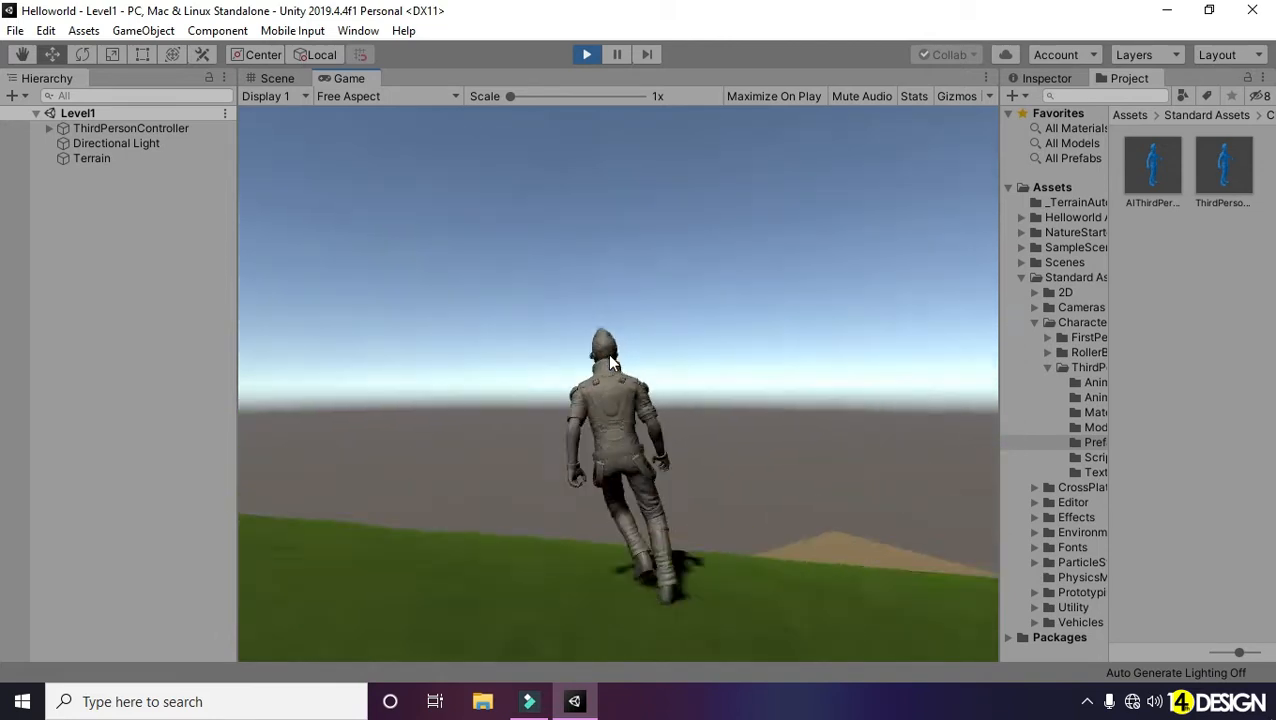
{"action": "key", "text": "a"}
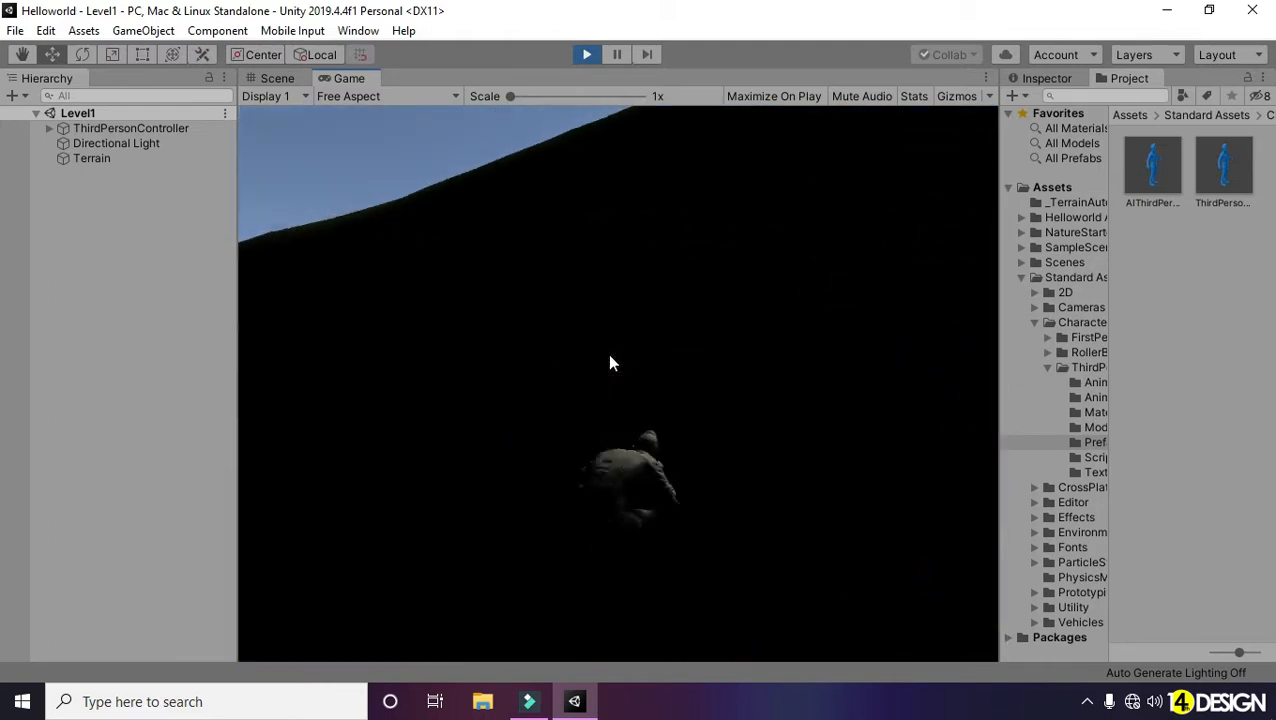
{"action": "key", "text": "a"}
{"action": "key", "text": "d"}
{"action": "key", "text": "a"}
{"action": "key", "text": "a"}
{"action": "key", "text": "d"}
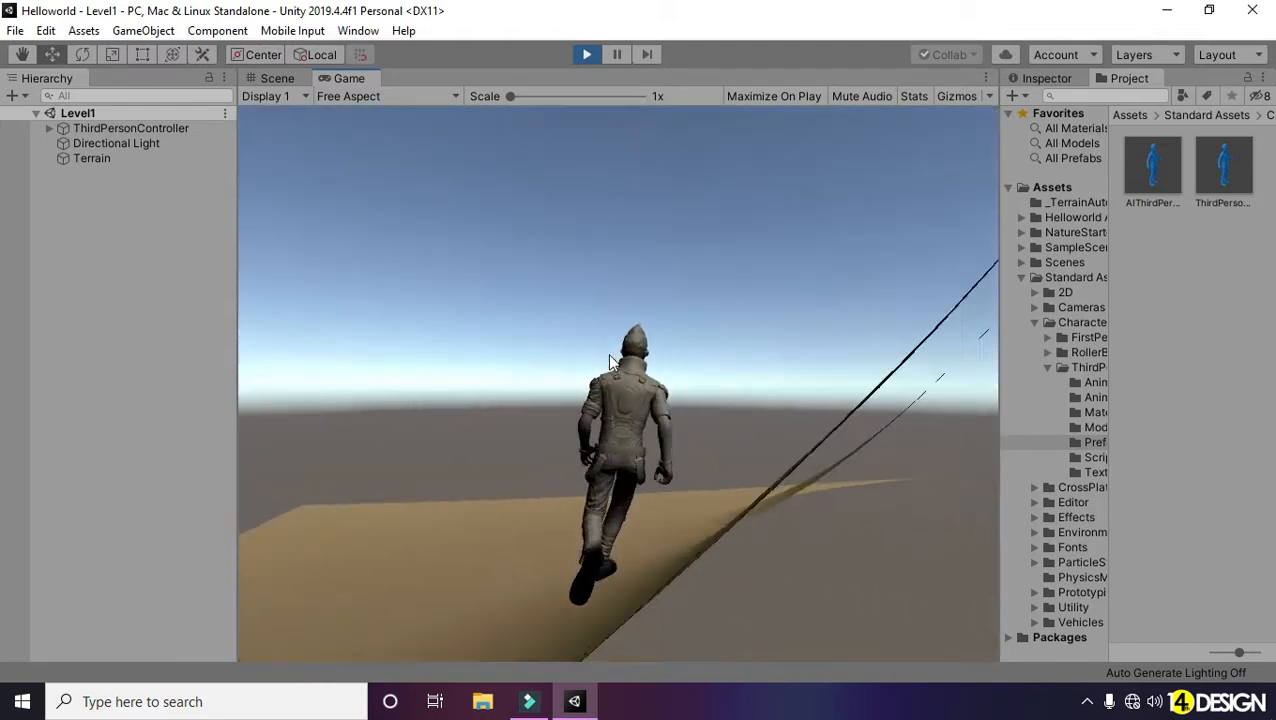
{"action": "key", "text": "a"}
{"action": "key", "text": "d"}
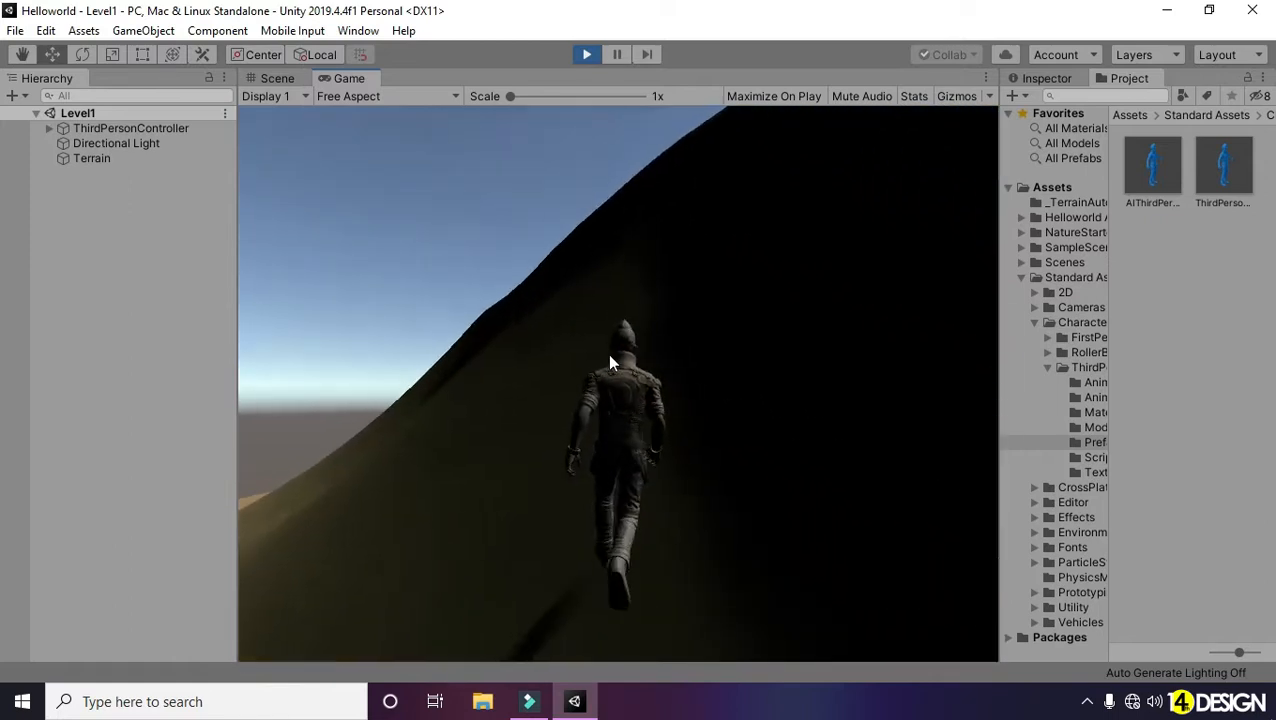
{"action": "key", "text": "a"}
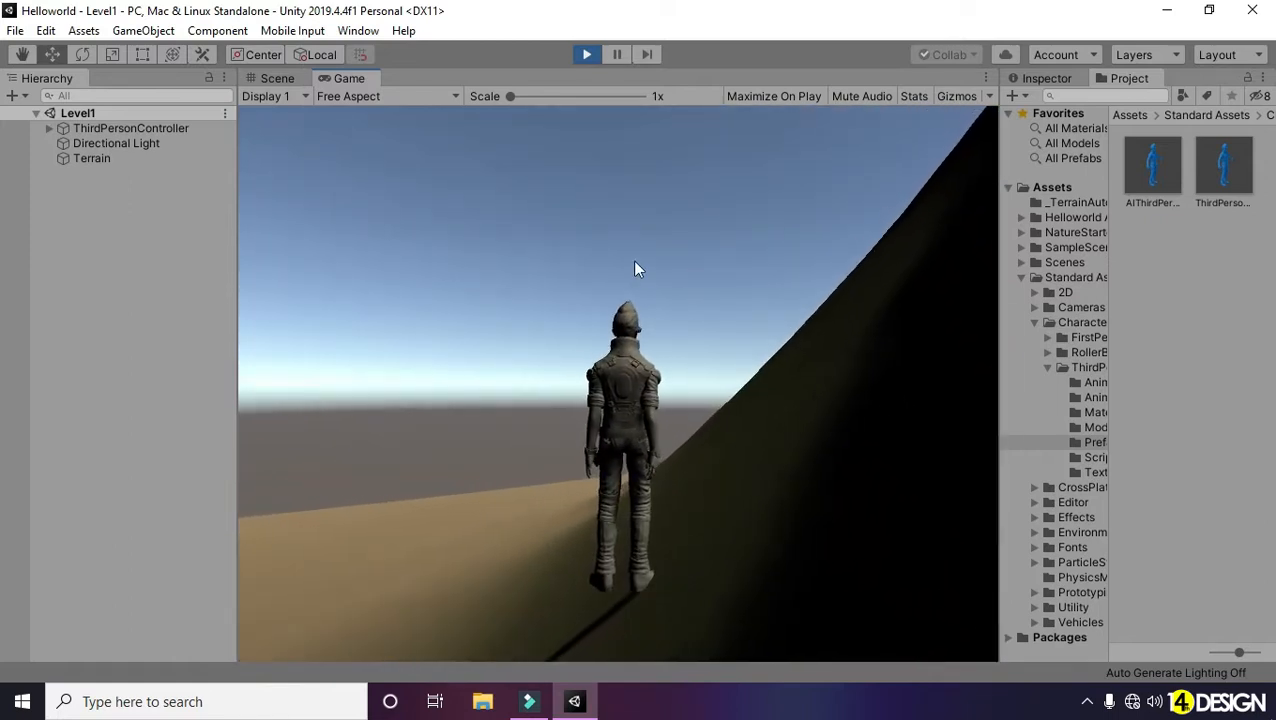
{"action": "left_click", "coordinate": [586, 54]}
Step: Lower the Terrain Height value in the Terrain's mesh resolution settings to make the hill less steep
{"action": "scroll", "coordinate": [715, 343], "scroll_direction": "down", "scroll_amount": 5}
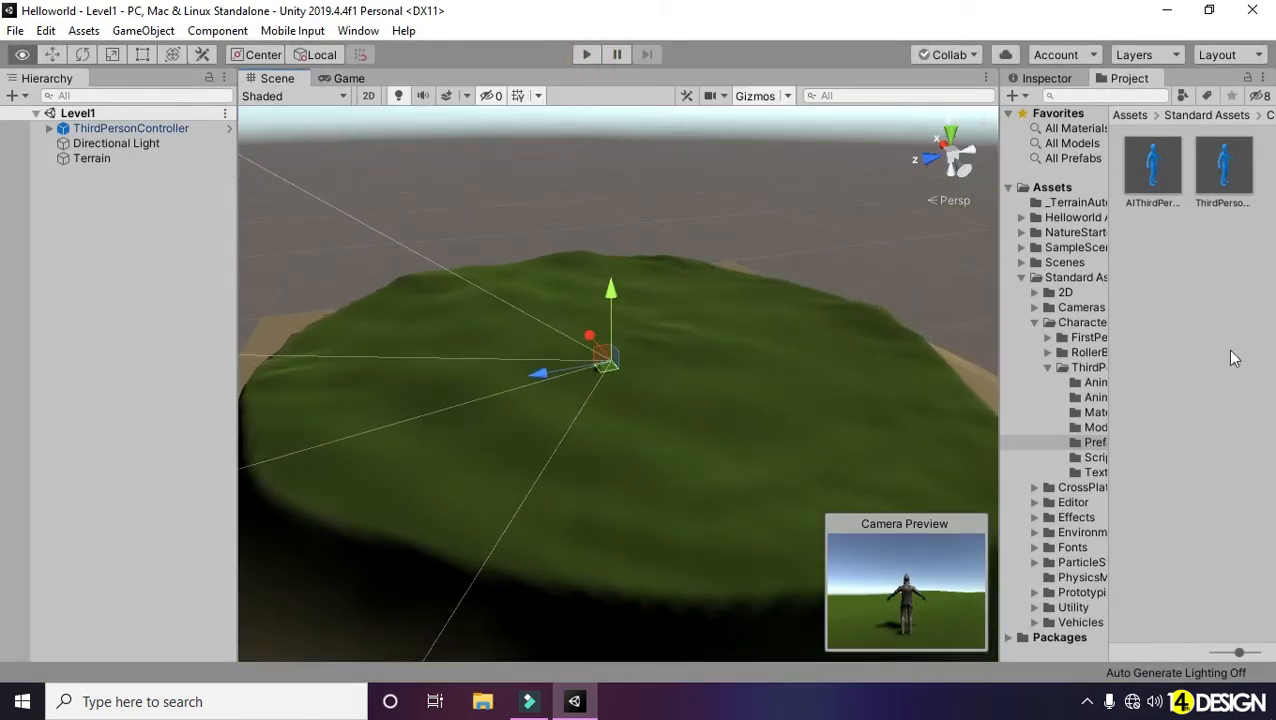
{"action": "right_click_drag", "start_coordinate": [514, 428], "coordinate": [256, 404], "text": "alt"}
{"action": "left_click_drag", "start_coordinate": [412, 409], "coordinate": [800, 355], "text": "alt"}
{"action": "left_click_drag", "start_coordinate": [420, 430], "coordinate": [563, 399], "text": "alt"}
{"action": "left_click", "coordinate": [128, 160]}
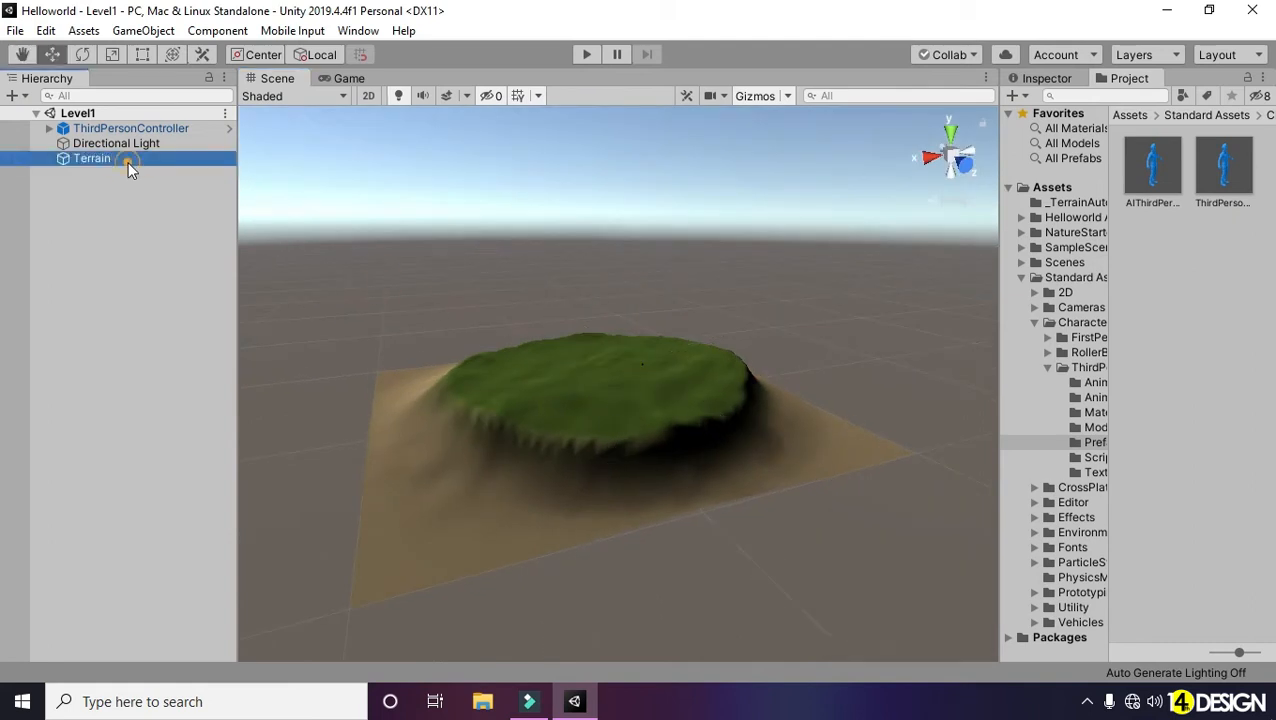
{"action": "left_click", "coordinate": [1045, 78]}
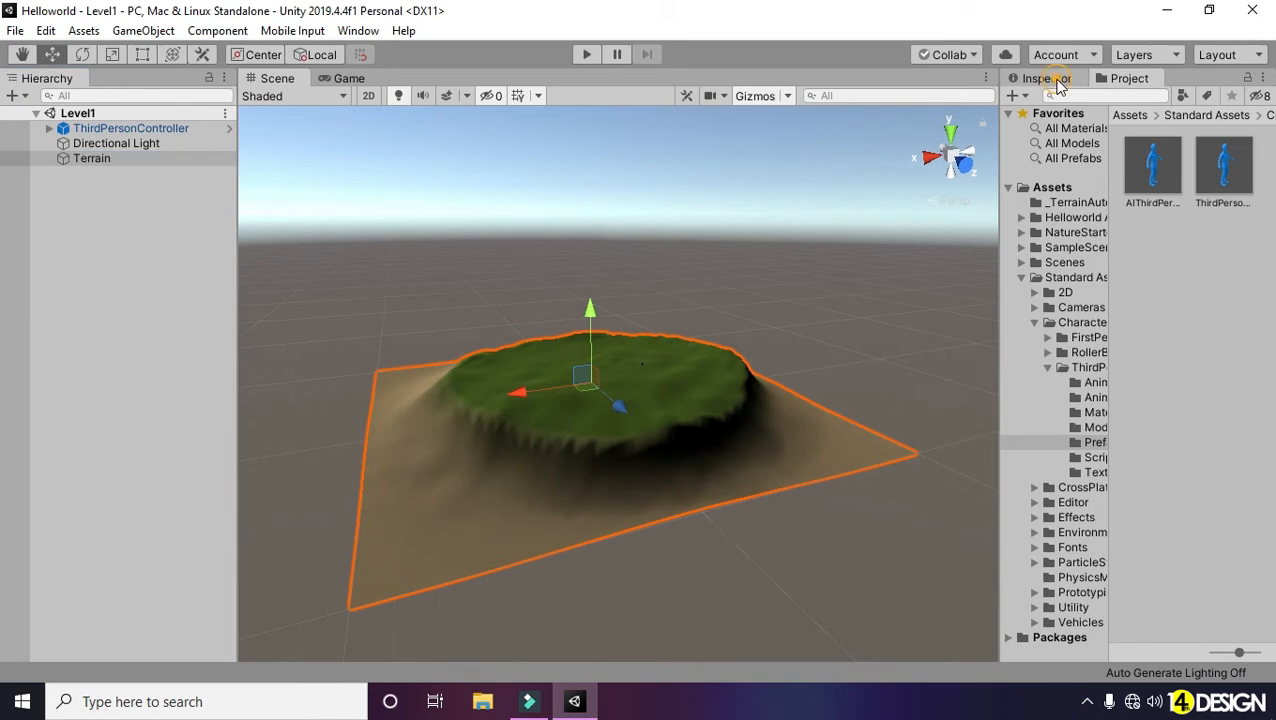
{"action": "left_click", "coordinate": [1195, 264]}
{"action": "left_click_drag", "start_coordinate": [1266, 318], "coordinate": [1274, 480]}
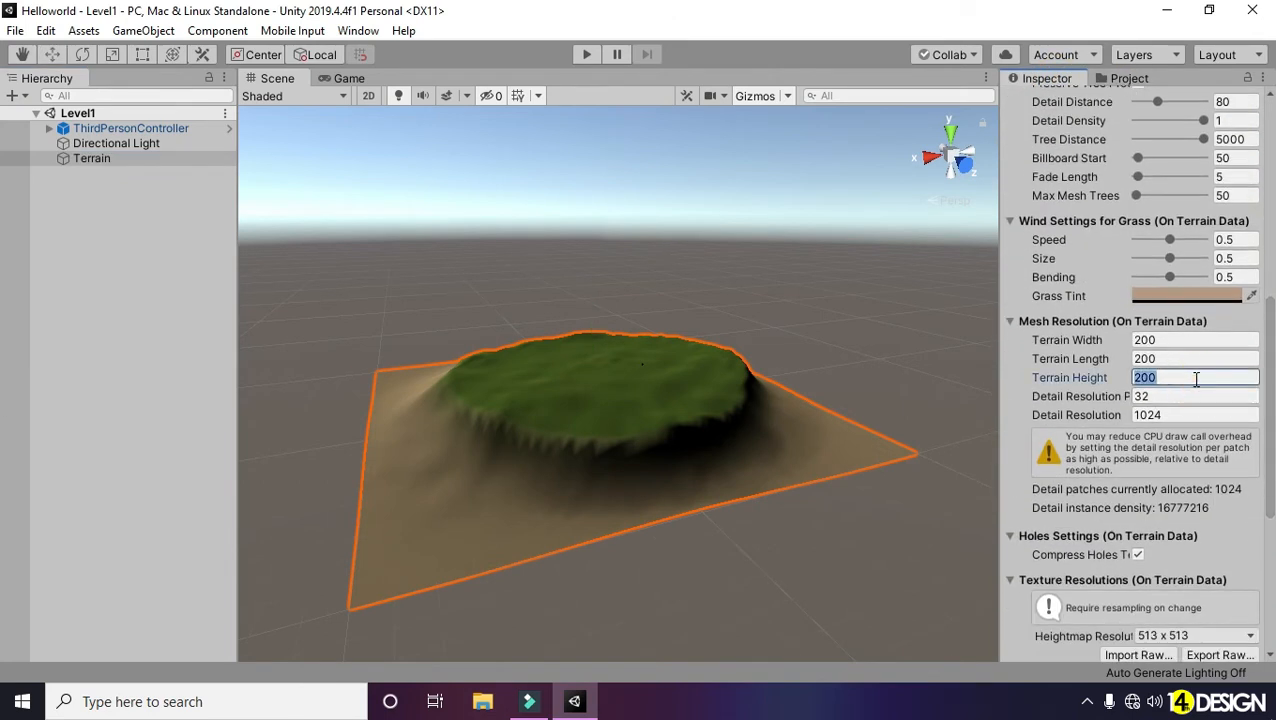
{"action": "left_click", "coordinate": [868, 376]}
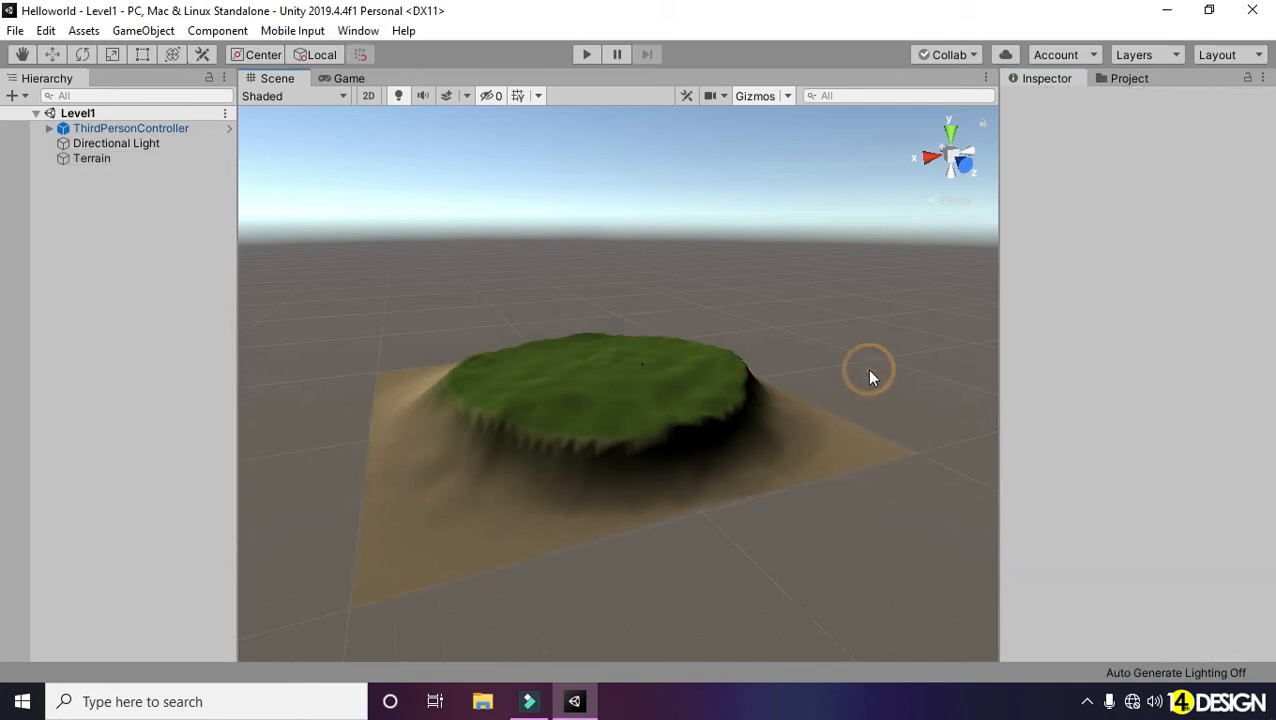
{"action": "left_click", "coordinate": [112, 163]}
{"action": "left_click_drag", "start_coordinate": [1270, 278], "coordinate": [1272, 480]}
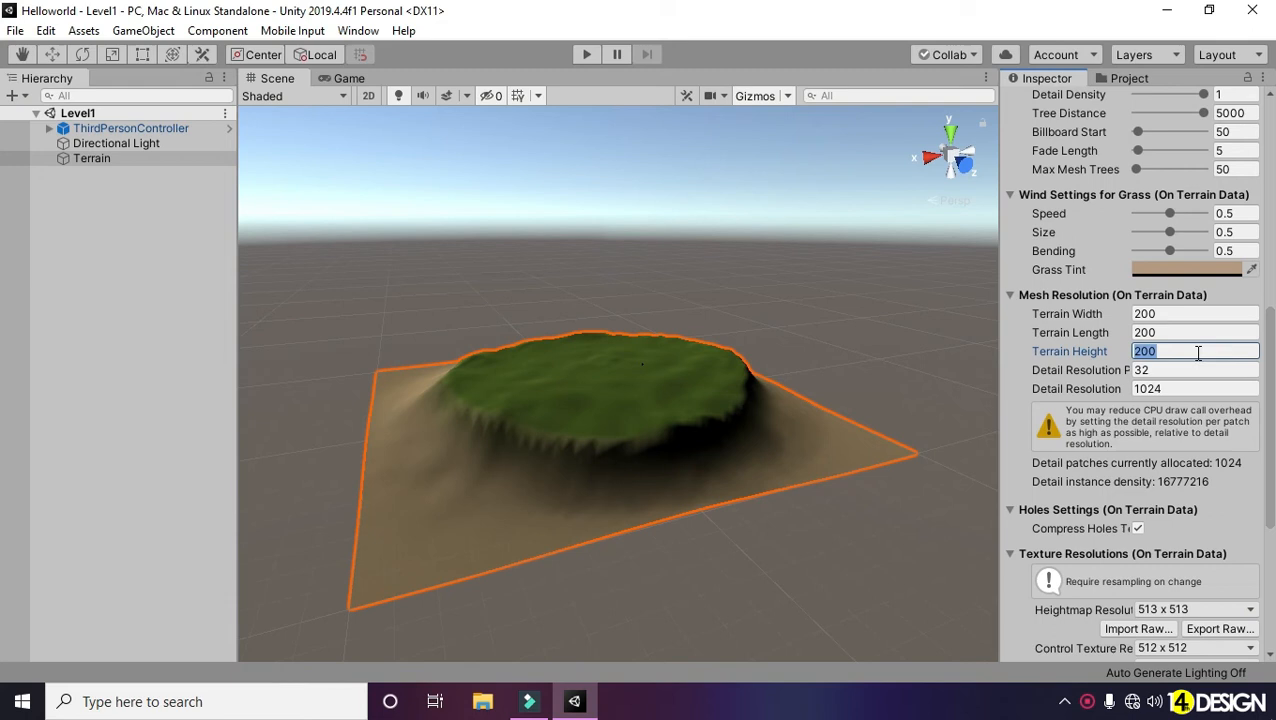
{"action": "type", "text": "00"}
Step: Move ThirdPersonController down along the vertical axis until it stands on the surface of the lowered grass terrain
{"action": "left_click_drag", "start_coordinate": [622, 467], "coordinate": [747, 431], "text": "alt"}
{"action": "double_click", "coordinate": [150, 128]}
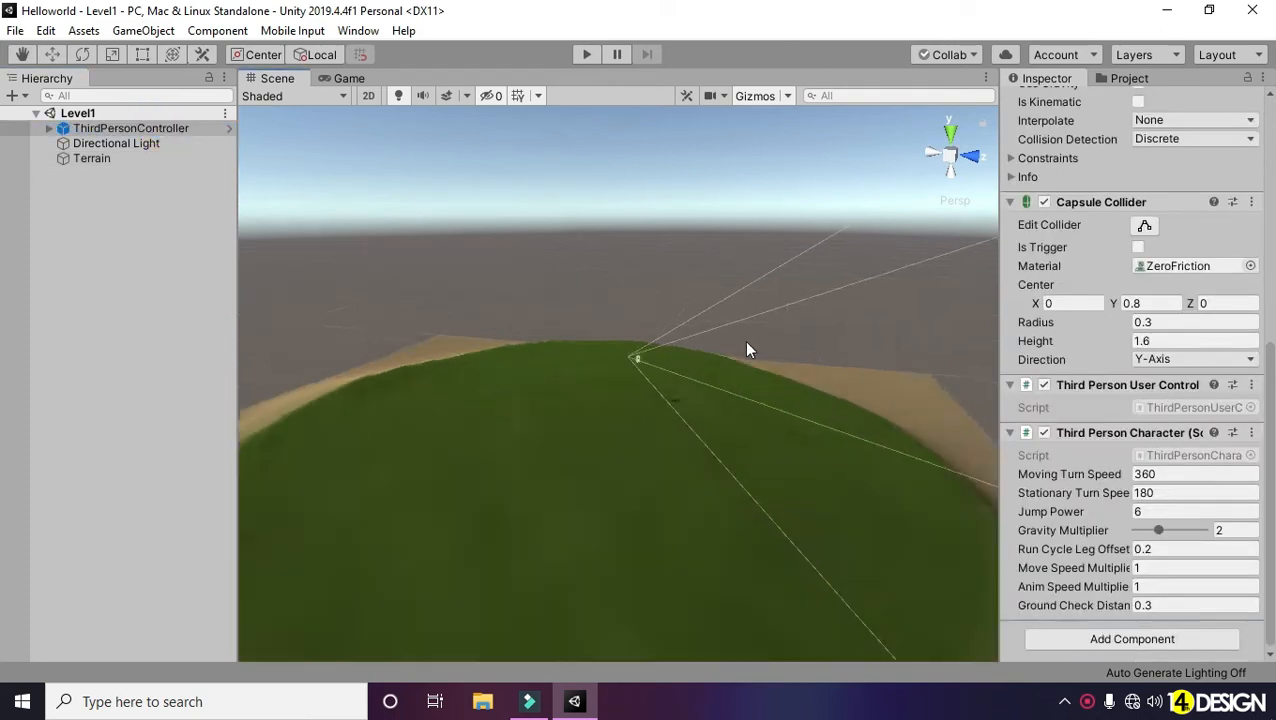
{"action": "right_click_drag", "start_coordinate": [724, 350], "coordinate": [986, 138], "text": "alt"}
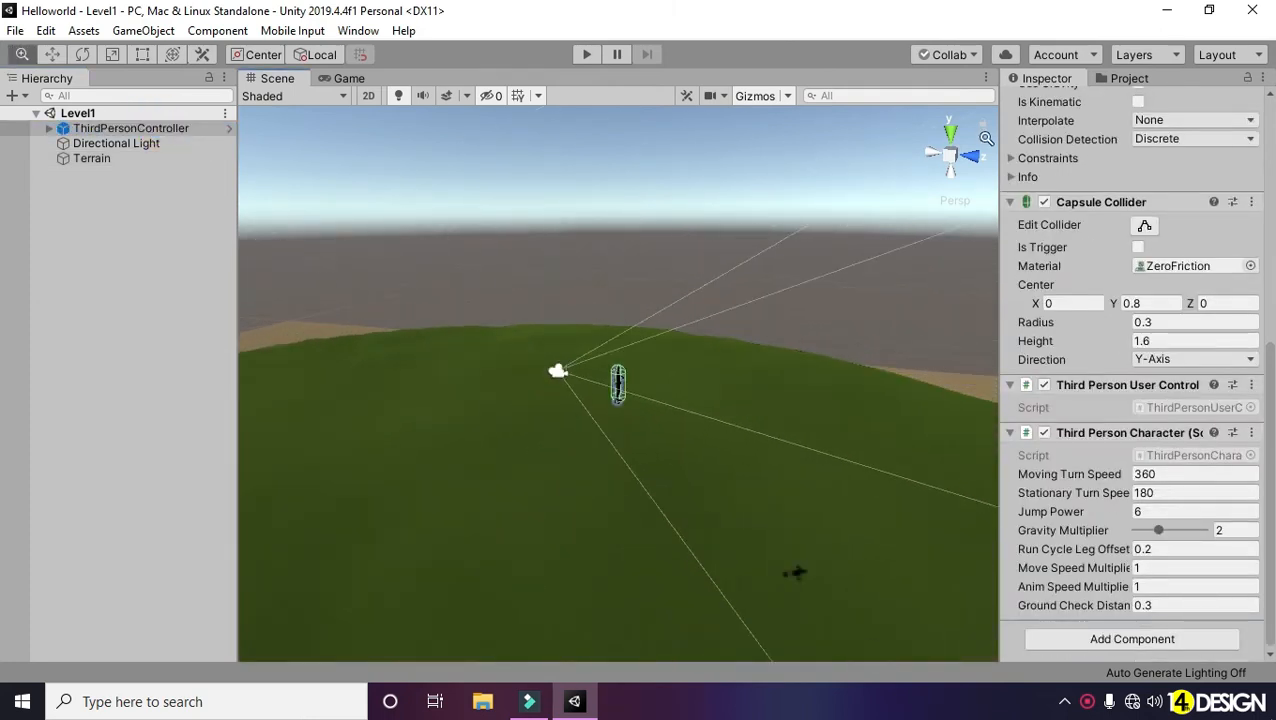
{"action": "left_click_drag", "start_coordinate": [616, 314], "coordinate": [549, 541]}
{"action": "key", "text": "f"}
{"action": "right_click_drag", "start_coordinate": [549, 541], "coordinate": [48, 468], "text": "alt"}
{"action": "mouse_move", "coordinate": [626, 314]}
{"action": "left_mouse_down"}
{"action": "mouse_move", "coordinate": [616, 306]}
{"action": "mouse_move", "coordinate": [617, 334]}
{"action": "left_mouse_up"}
Step: Play the scene, run the character from the grass down the gentler slope onto the sand, and stop playing
{"action": "left_click", "coordinate": [588, 55]}
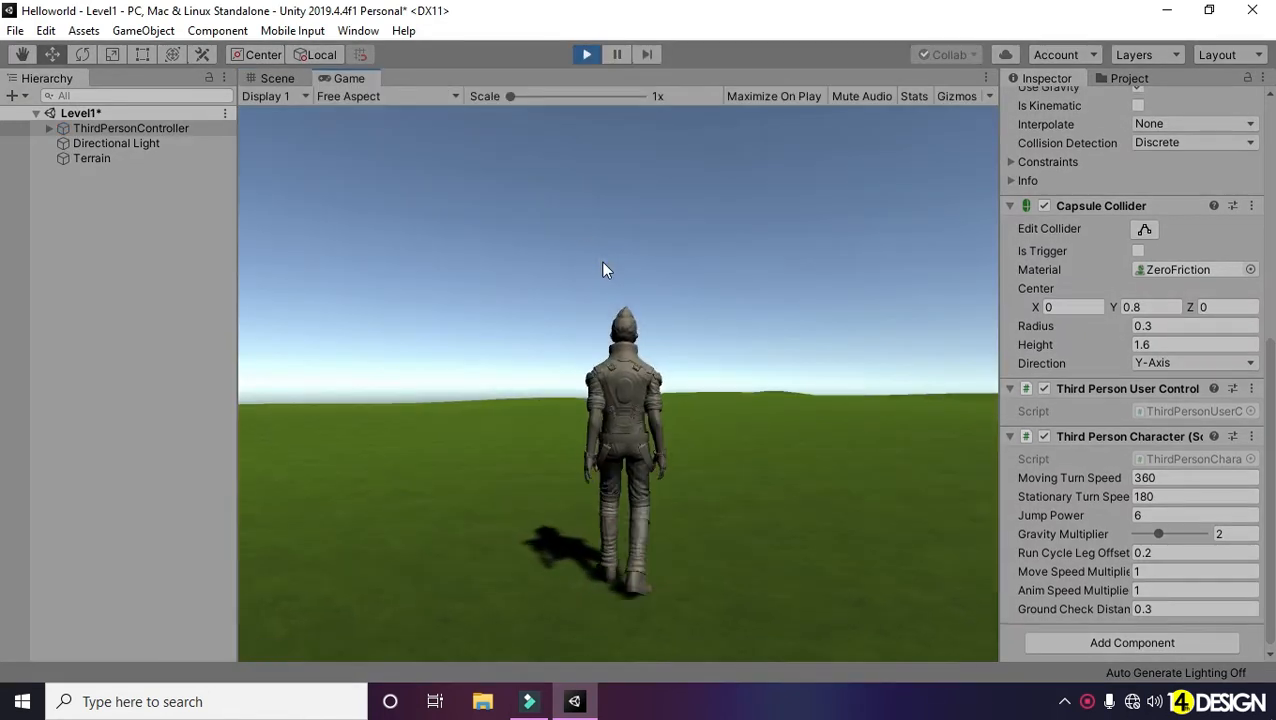
{"action": "key", "text": "w"}
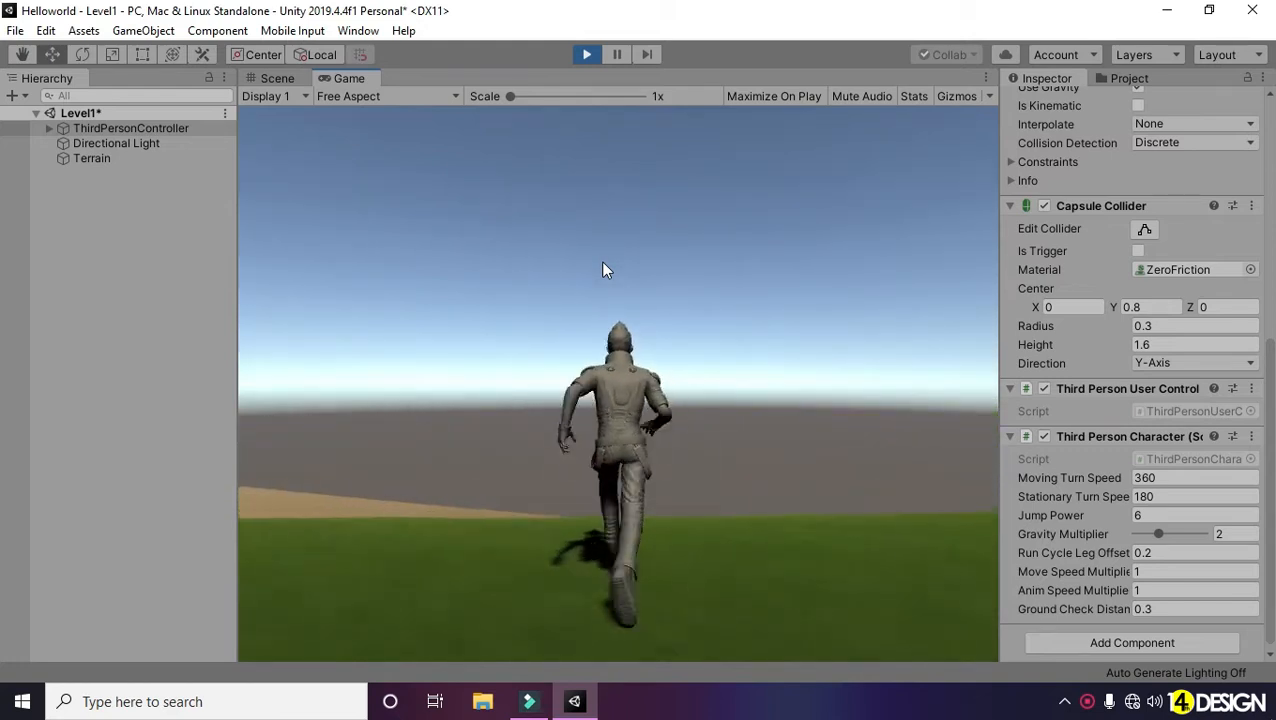
{"action": "key", "text": "a"}
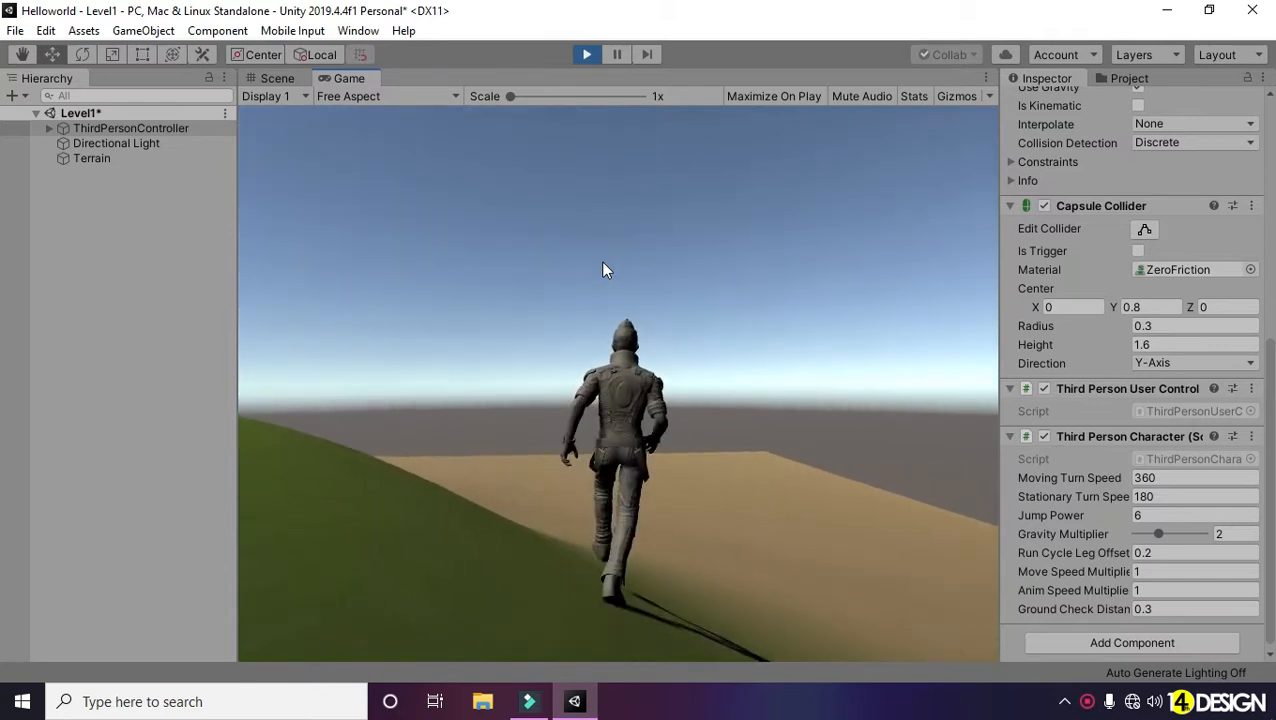
{"action": "key", "text": "d"}
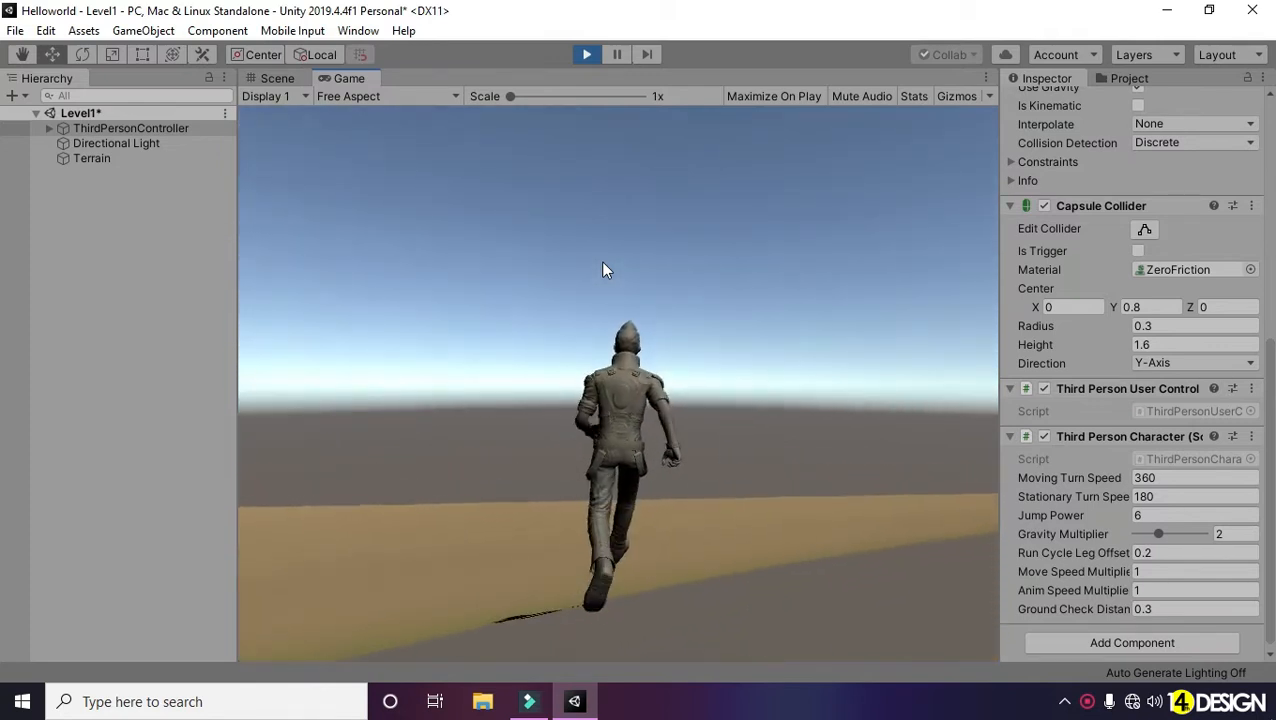
{"action": "key", "text": "d"}
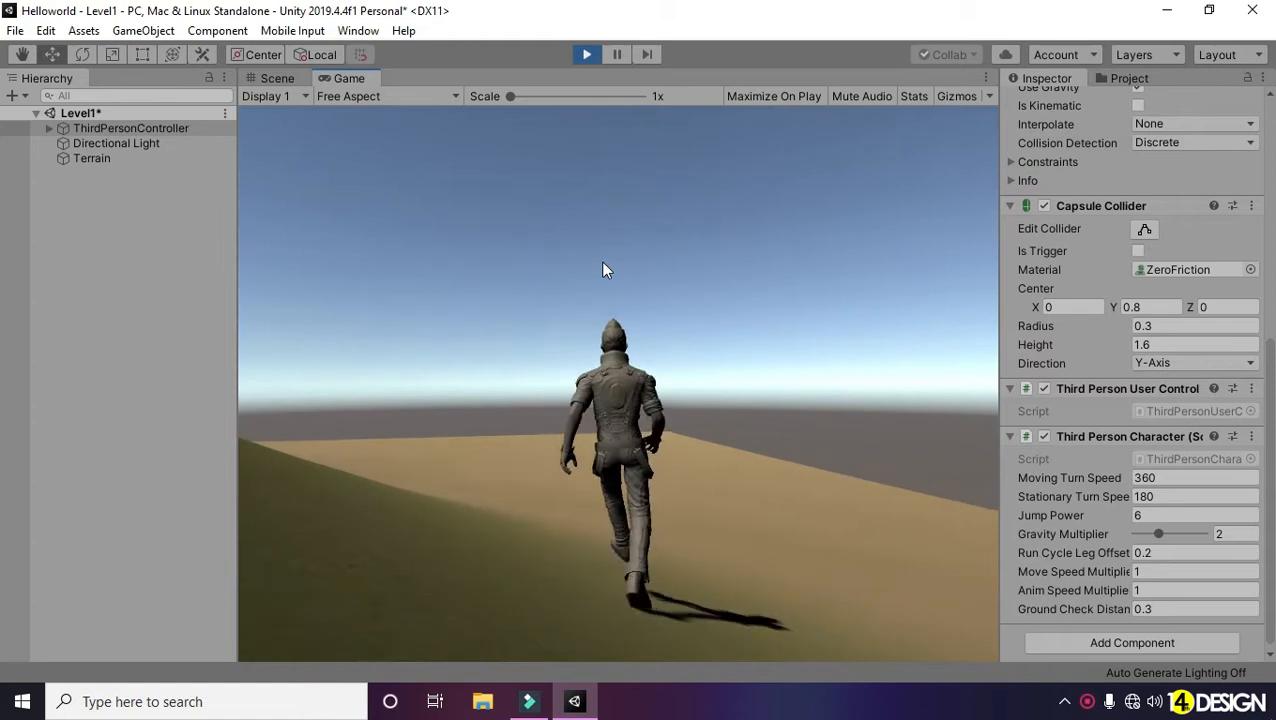
{"action": "key", "text": "w"}
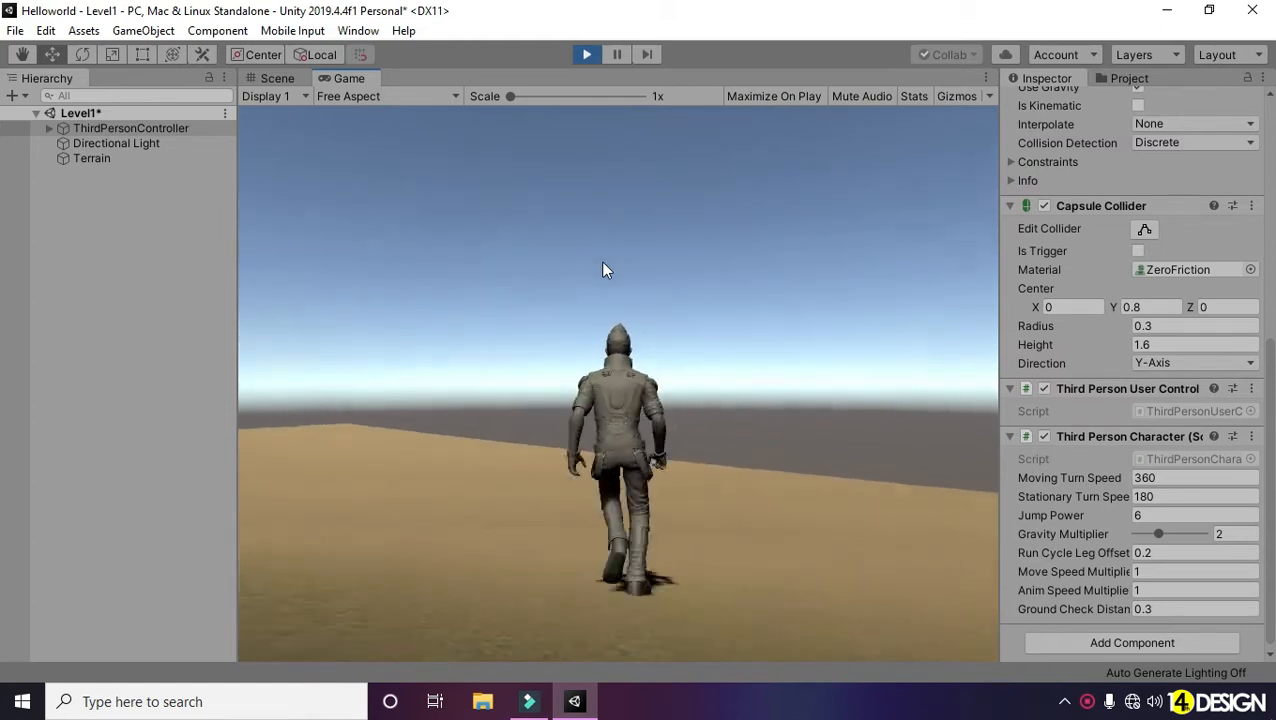
{"action": "key", "text": "a"}
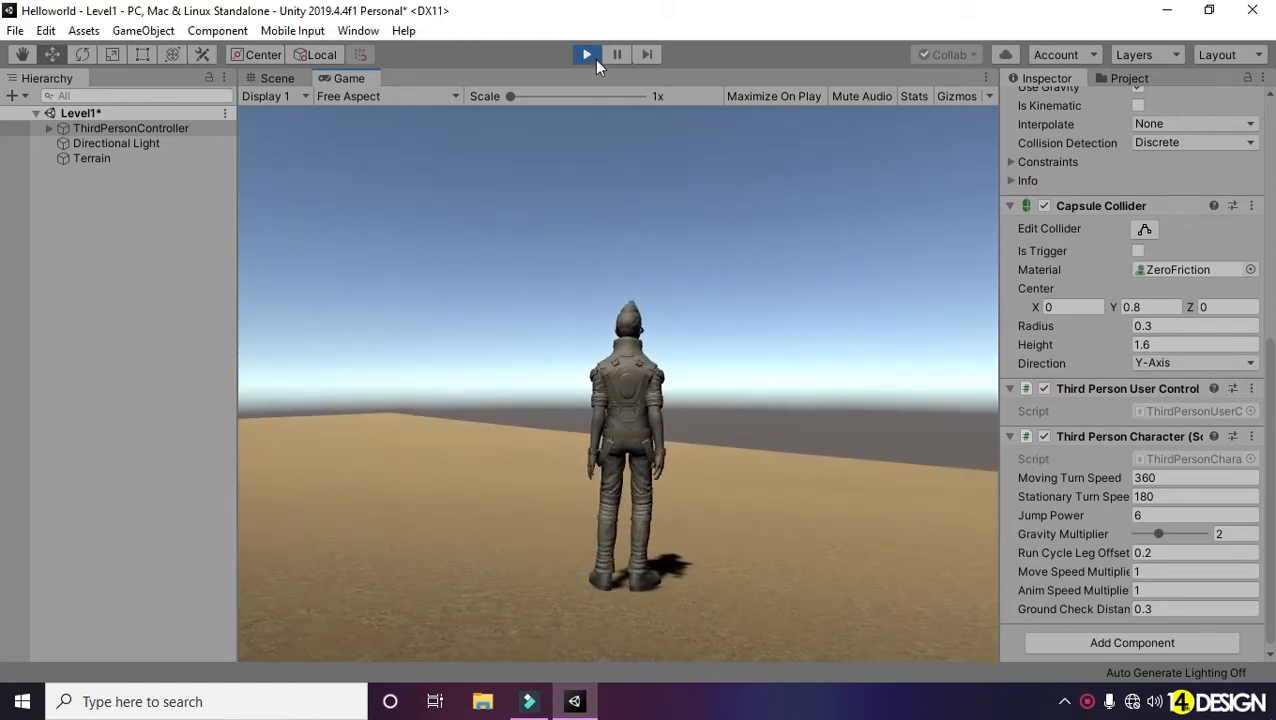
{"action": "left_click", "coordinate": [590, 57]}
Step: Select the Terrain, frame the grass hill in the Scene view, and activate the Paint Trees tool
{"action": "right_click_drag", "start_coordinate": [715, 339], "coordinate": [409, 203], "text": "alt"}
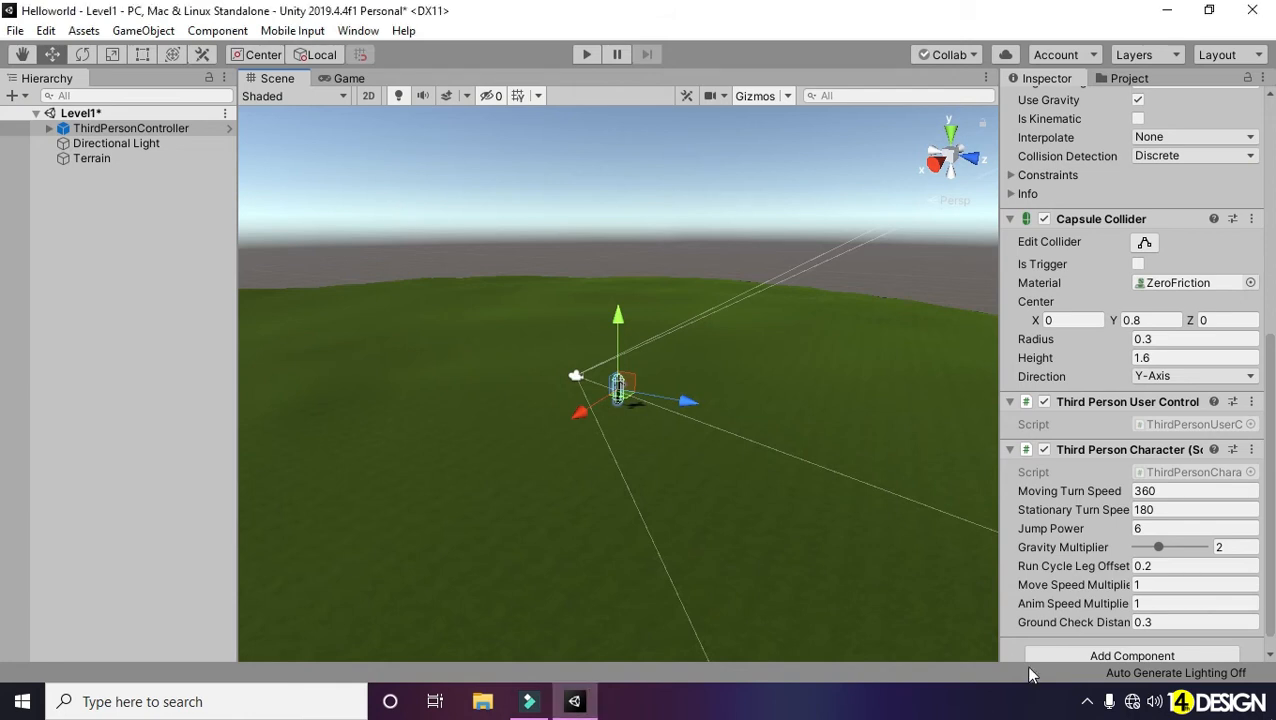
{"action": "left_click_drag", "start_coordinate": [477, 381], "coordinate": [614, 410], "text": "alt"}
{"action": "left_click", "coordinate": [182, 160]}
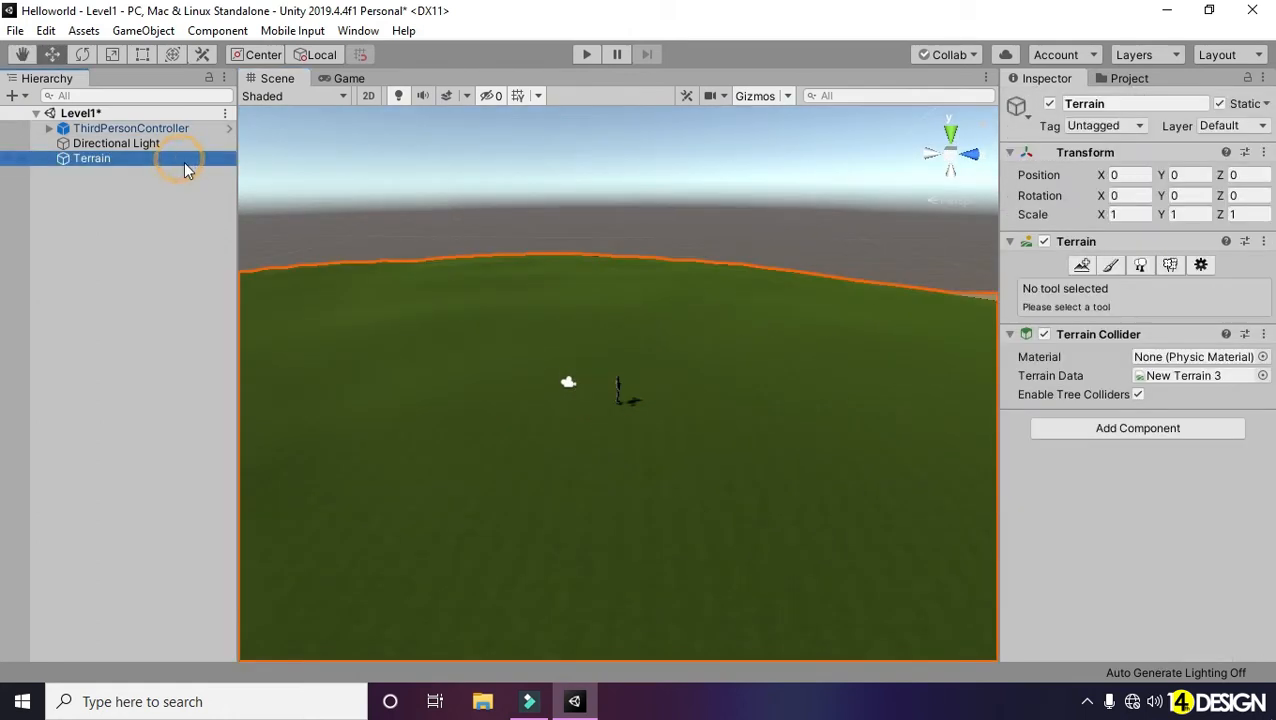
{"action": "right_click_drag", "start_coordinate": [830, 373], "coordinate": [254, 247], "text": "alt"}
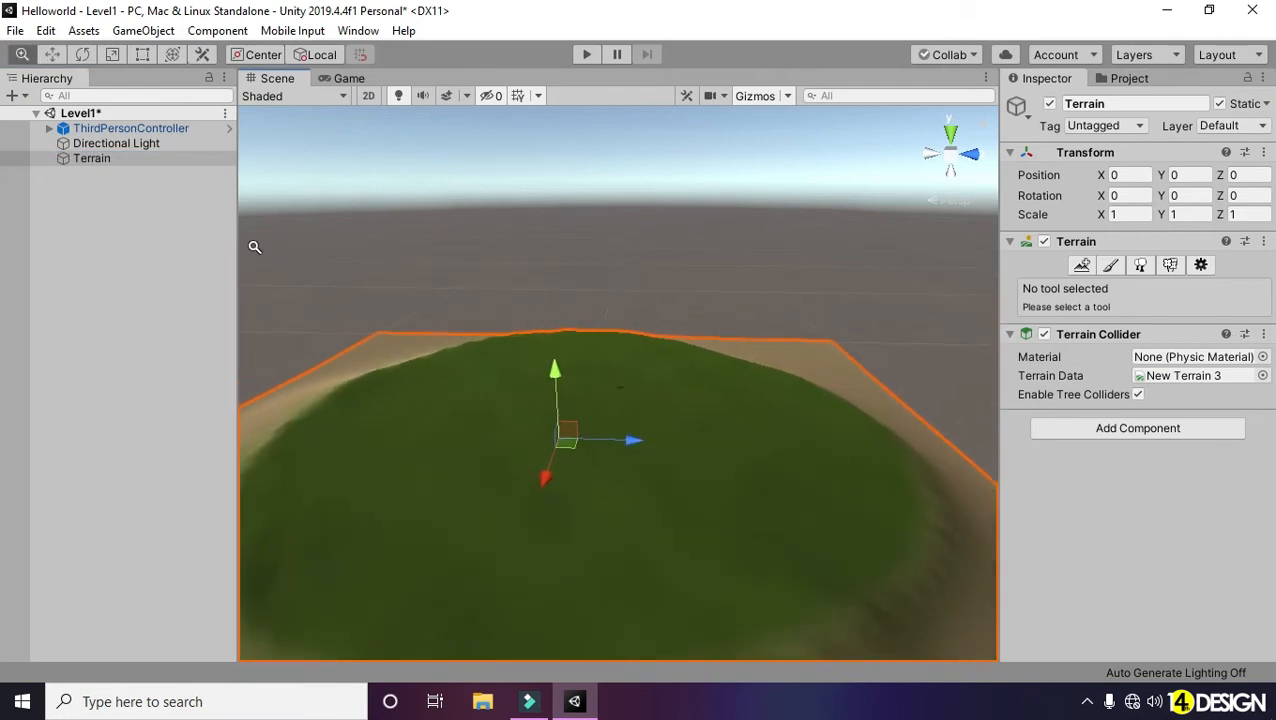
{"action": "left_click_drag", "start_coordinate": [437, 311], "coordinate": [459, 275], "text": "alt"}
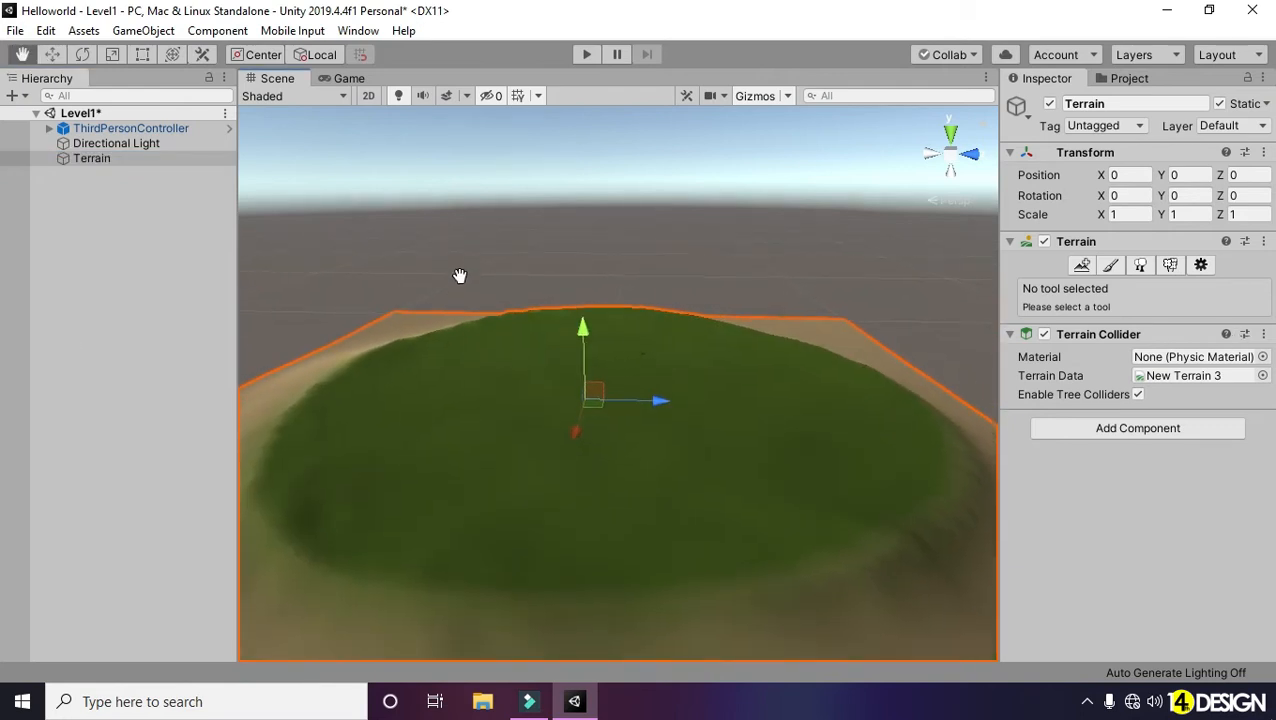
{"action": "left_click", "coordinate": [1140, 266]}
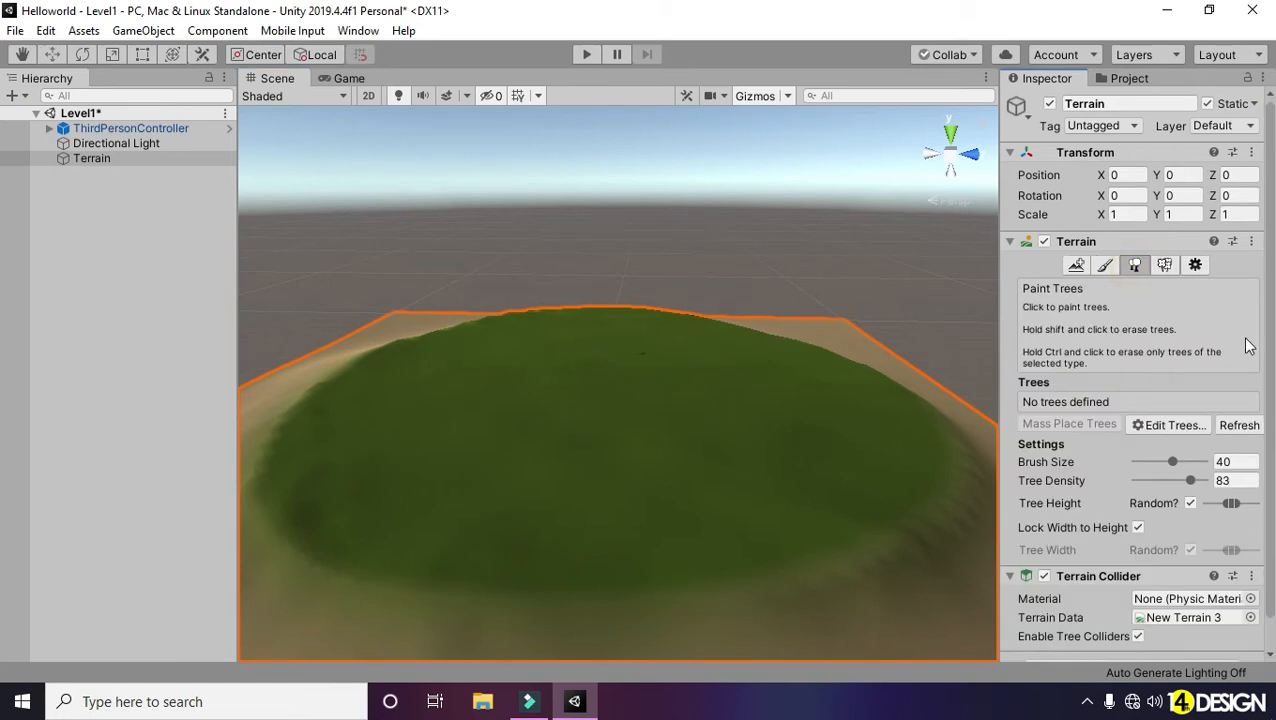
Step: Add the Palm_Desktop prefab to the terrain's paintable trees
{"action": "scroll", "coordinate": [1244, 380], "scroll_direction": "down", "scroll_amount": 1}
{"action": "left_click", "coordinate": [1170, 396]}
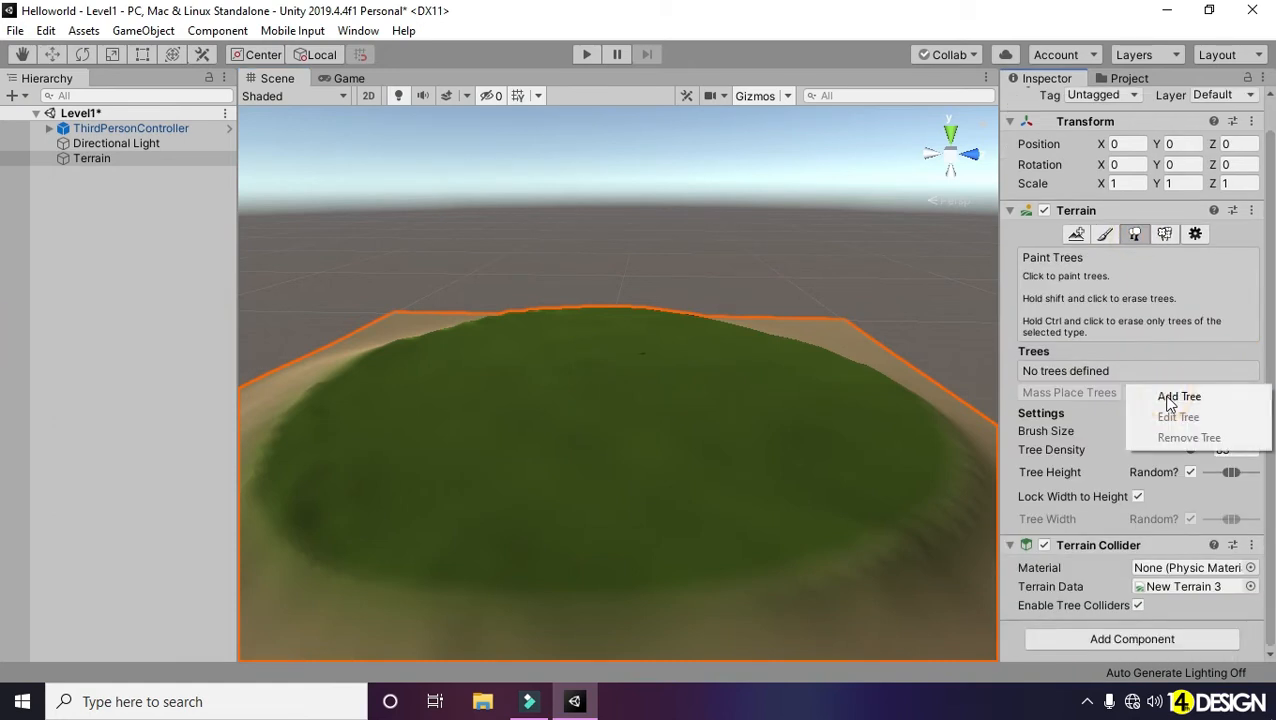
{"action": "left_click", "coordinate": [1180, 397]}
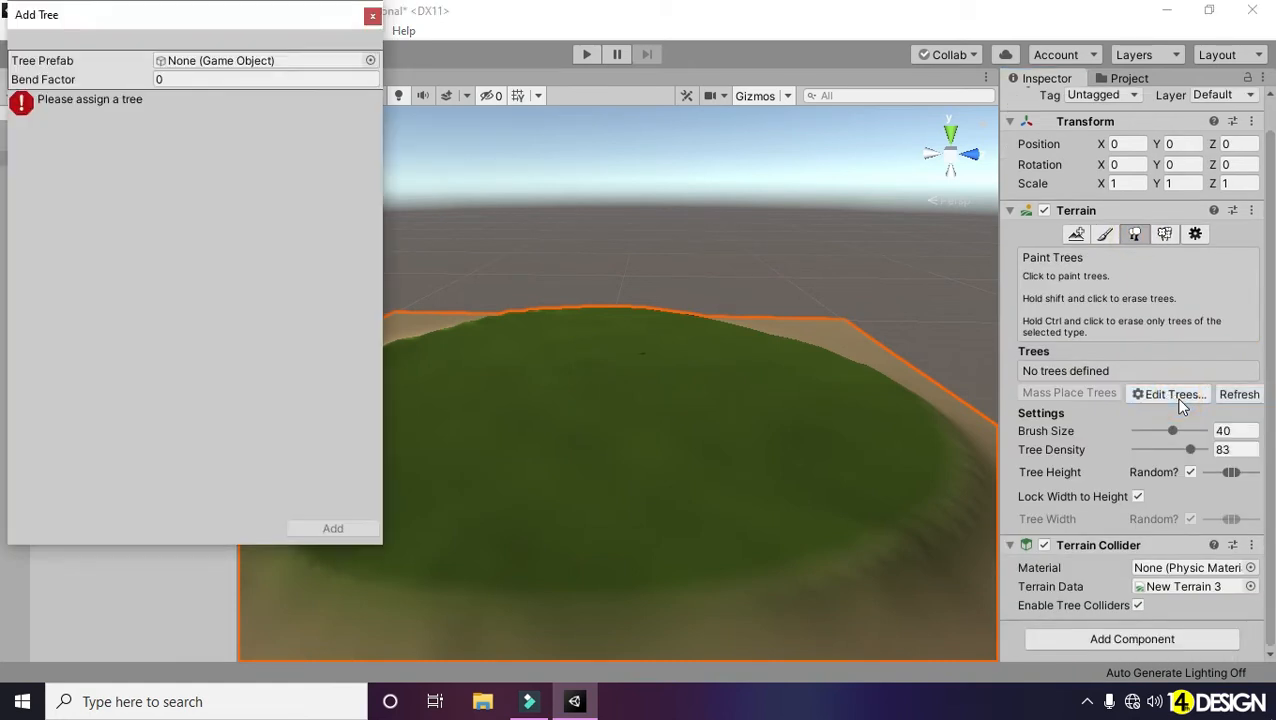
{"action": "left_click", "coordinate": [370, 62]}
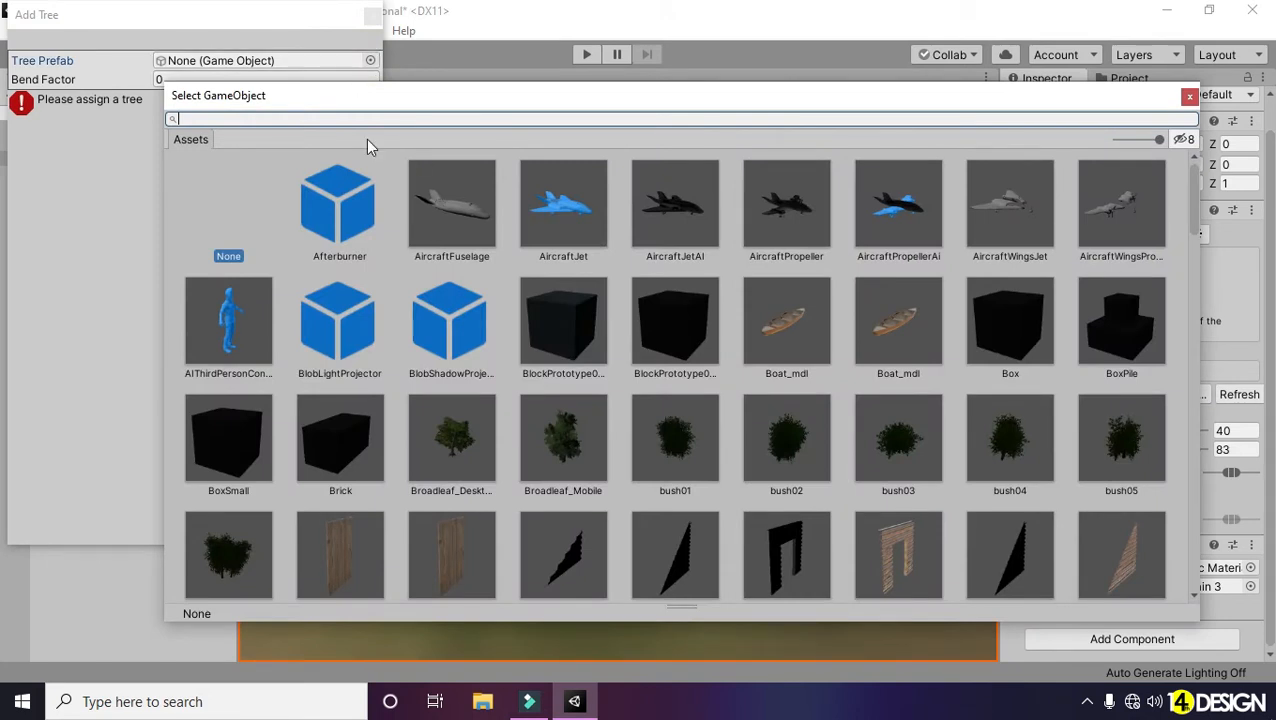
{"action": "type", "text": "pa"}
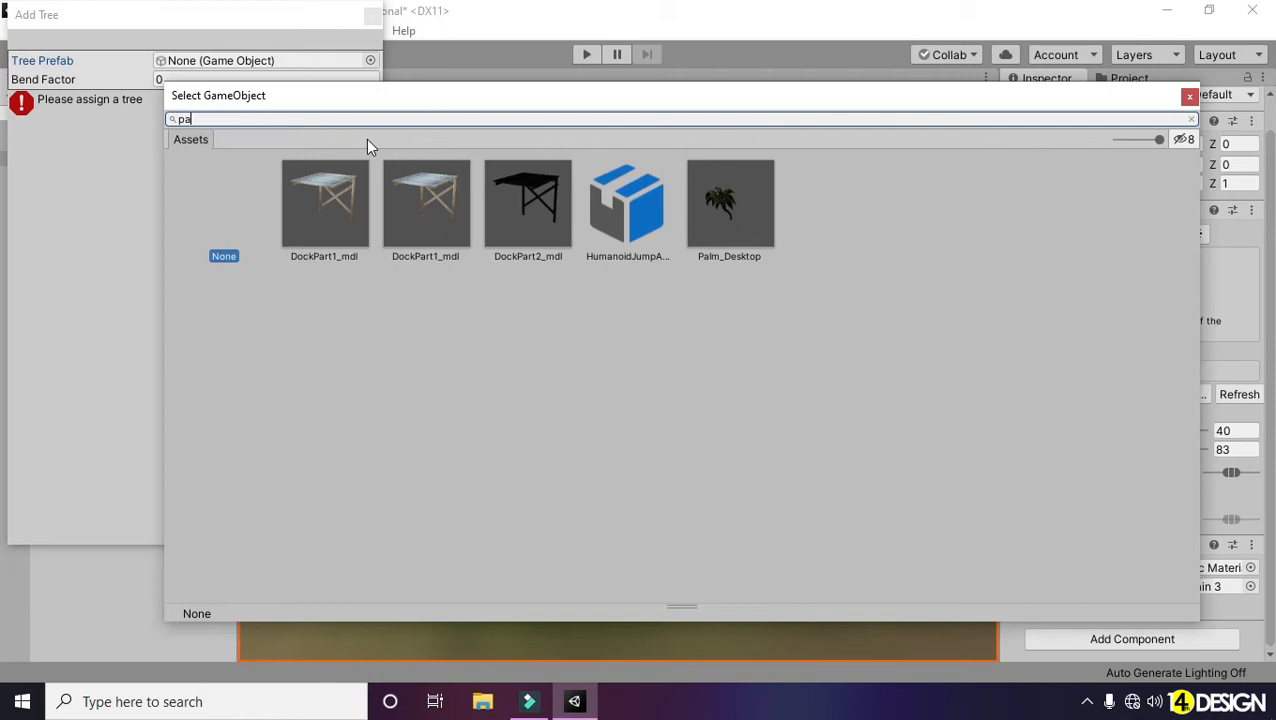
{"action": "left_click", "coordinate": [733, 222]}
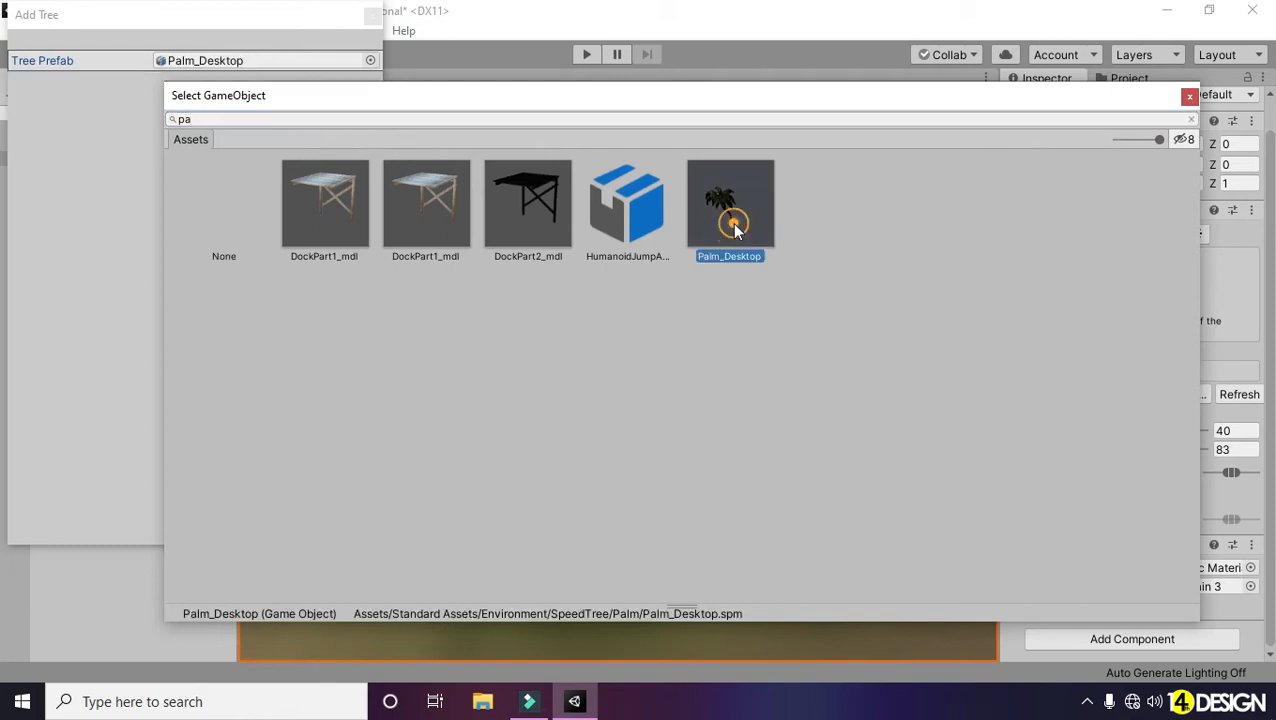
{"action": "left_click", "coordinate": [1190, 96]}
{"action": "left_click", "coordinate": [333, 528]}
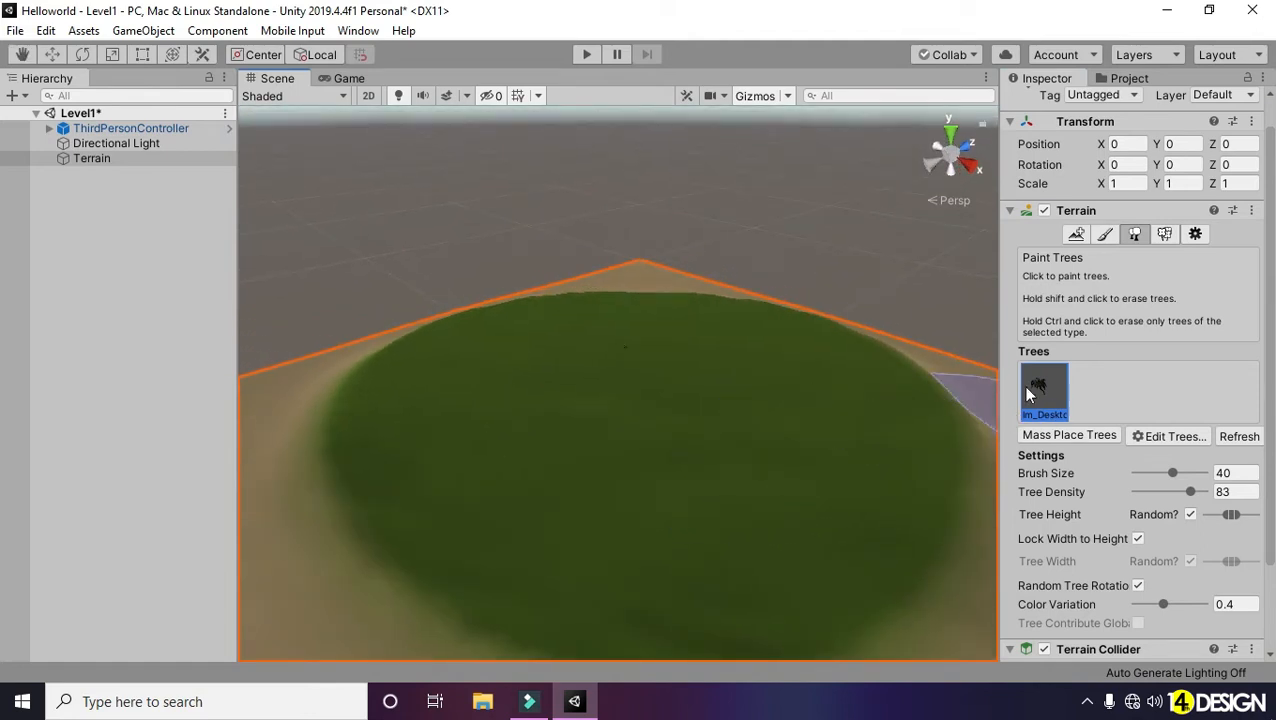
{"action": "left_click_drag", "start_coordinate": [541, 399], "coordinate": [768, 413], "text": "alt"}
{"action": "right_click_drag", "start_coordinate": [561, 382], "coordinate": [807, 410], "text": "alt"}
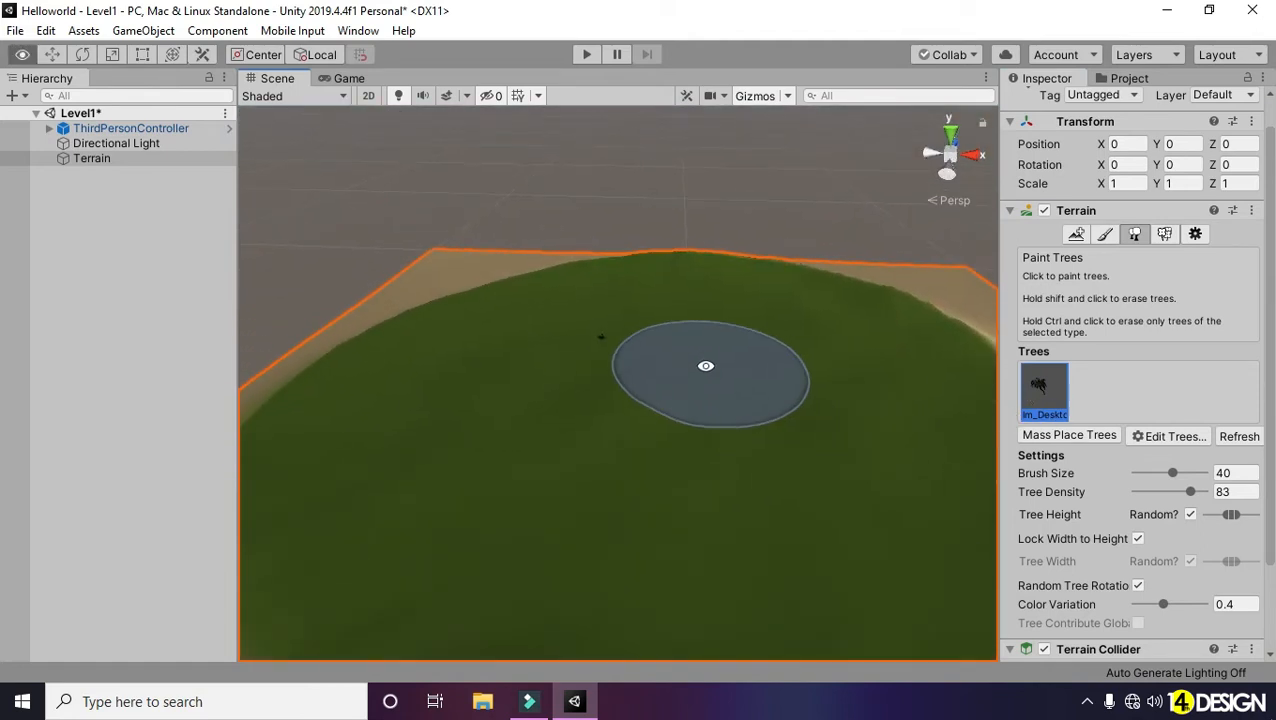
Step: Turn off random tree height and set a fixed tree height of 1.5
{"action": "left_click_drag", "start_coordinate": [706, 366], "coordinate": [641, 380], "text": "alt"}
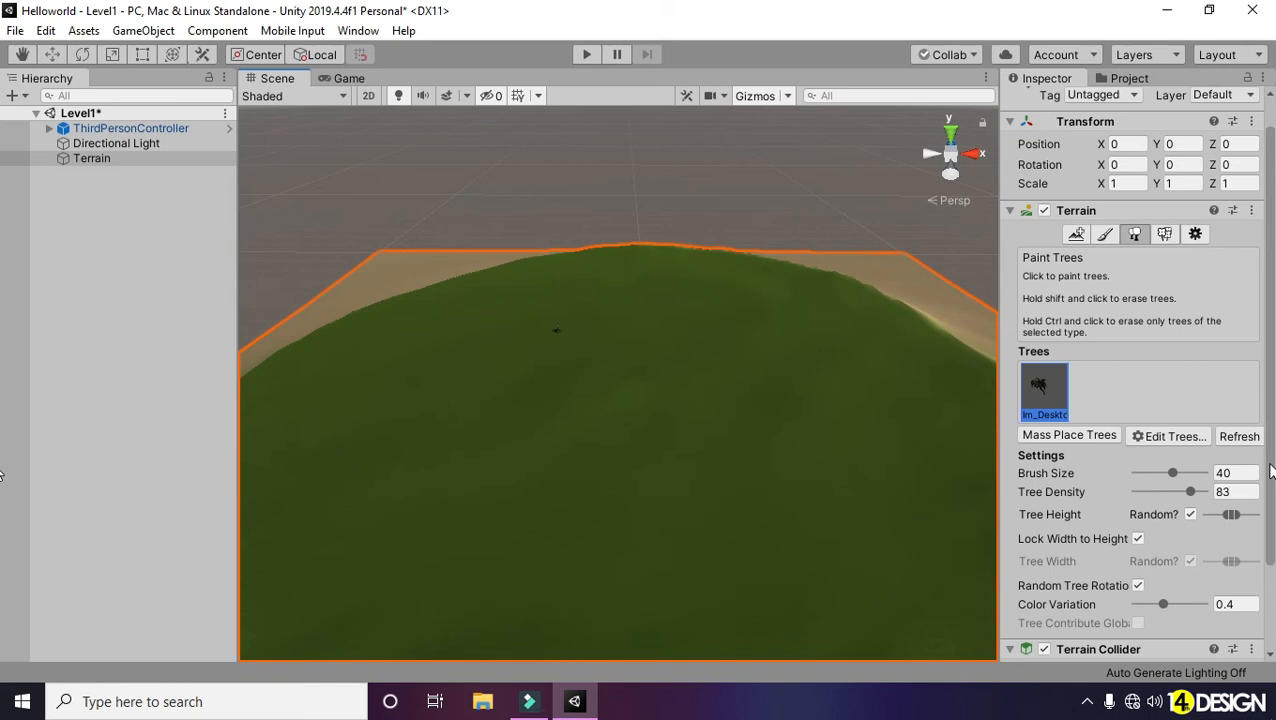
{"action": "left_click", "coordinate": [1229, 515]}
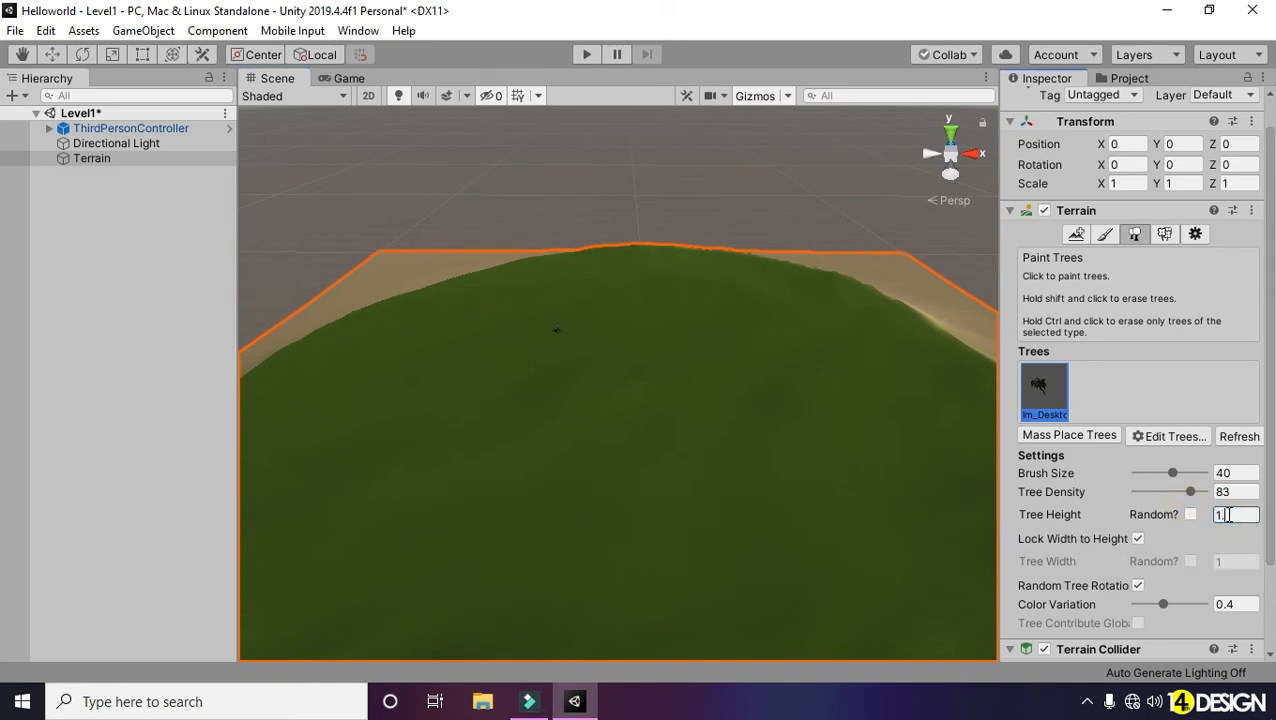
Step: Try painting a patch of palms beside the character at tree density 83, and undo it
{"action": "right_click_drag", "start_coordinate": [472, 314], "coordinate": [925, 382], "text": "alt"}
{"action": "middle_click_drag", "start_coordinate": [681, 312], "coordinate": [812, 428]}
{"action": "mouse_move", "coordinate": [453, 345]}
{"action": "right_mouse_down", "text": "alt"}
{"action": "mouse_move", "coordinate": [1151, 402]}
{"action": "mouse_move", "coordinate": [66, 430]}
{"action": "right_mouse_up", "text": "alt"}
{"action": "scroll", "coordinate": [655, 300], "scroll_direction": "down", "scroll_amount": 5}
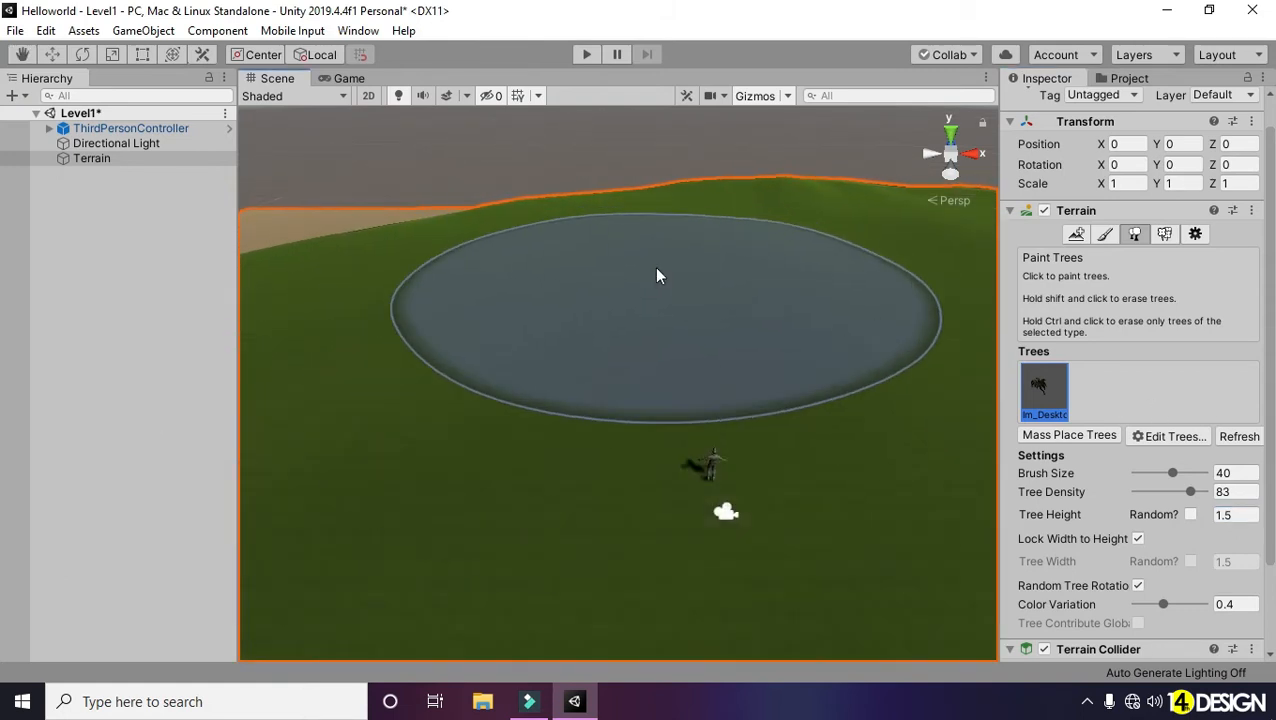
{"action": "left_click", "coordinate": [678, 290]}
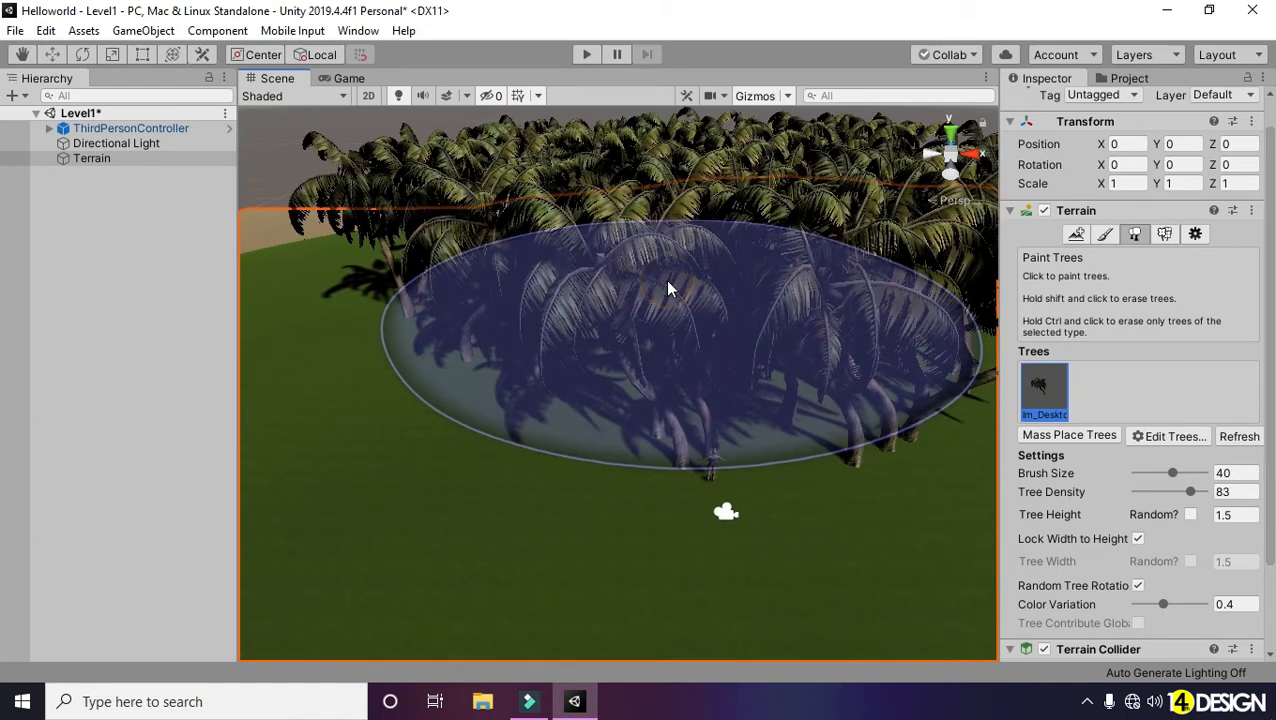
{"action": "key", "text": "ctrl+z"}
Step: Set the tree density to 32, and test a patch of palms beside the character in the Game view before undoing the patch
{"action": "scroll", "coordinate": [1270, 397], "scroll_direction": "down", "scroll_amount": 1}
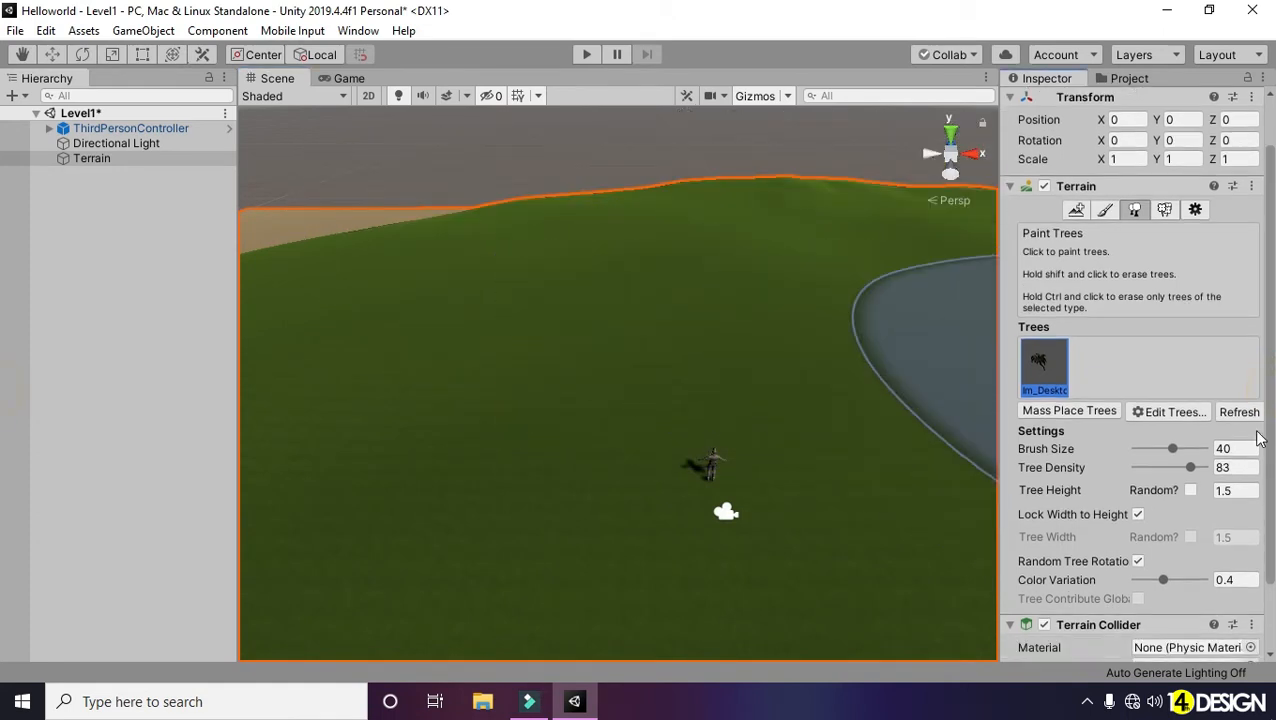
{"action": "left_click_drag", "start_coordinate": [1181, 465], "coordinate": [1156, 467]}
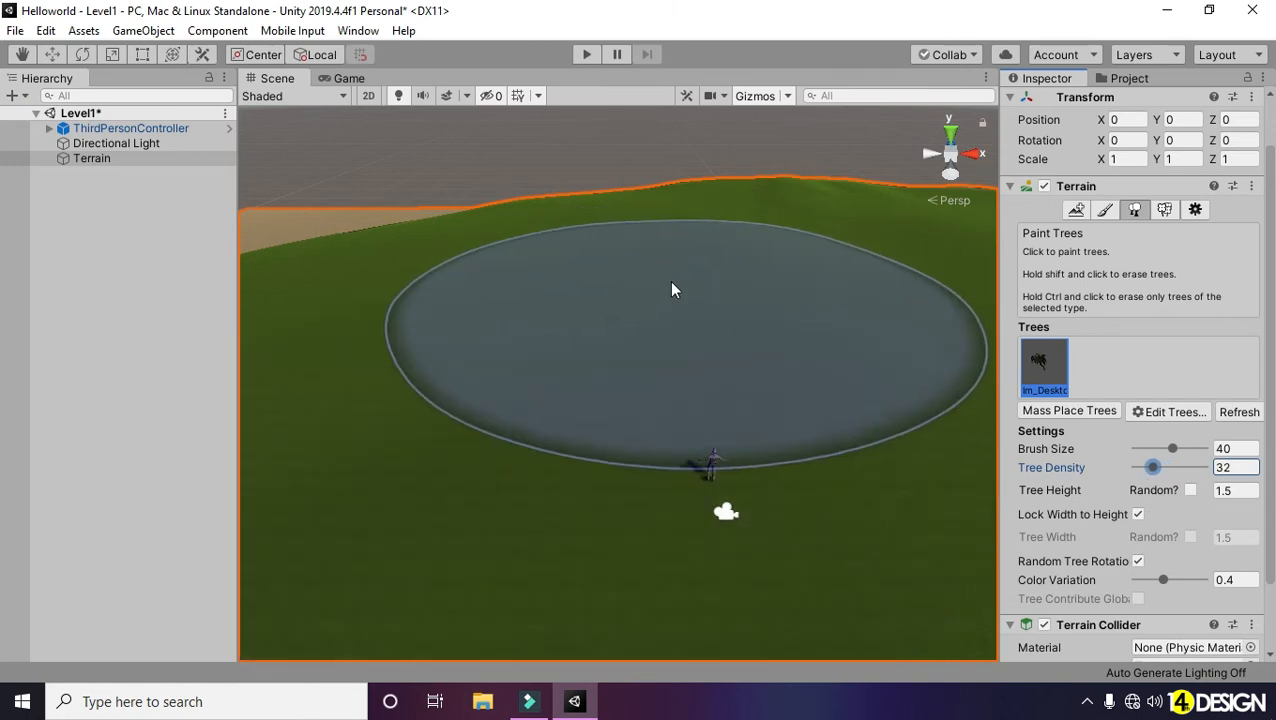
{"action": "left_click", "coordinate": [672, 284]}
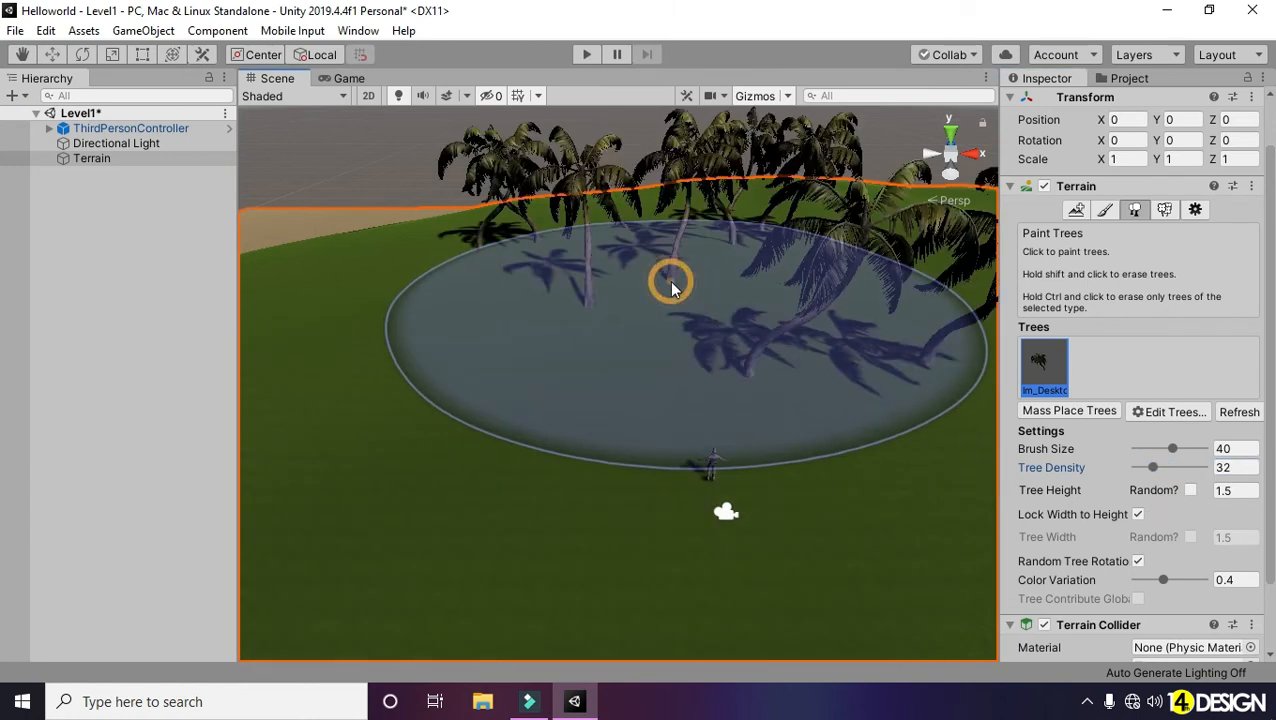
{"action": "left_click", "coordinate": [345, 78]}
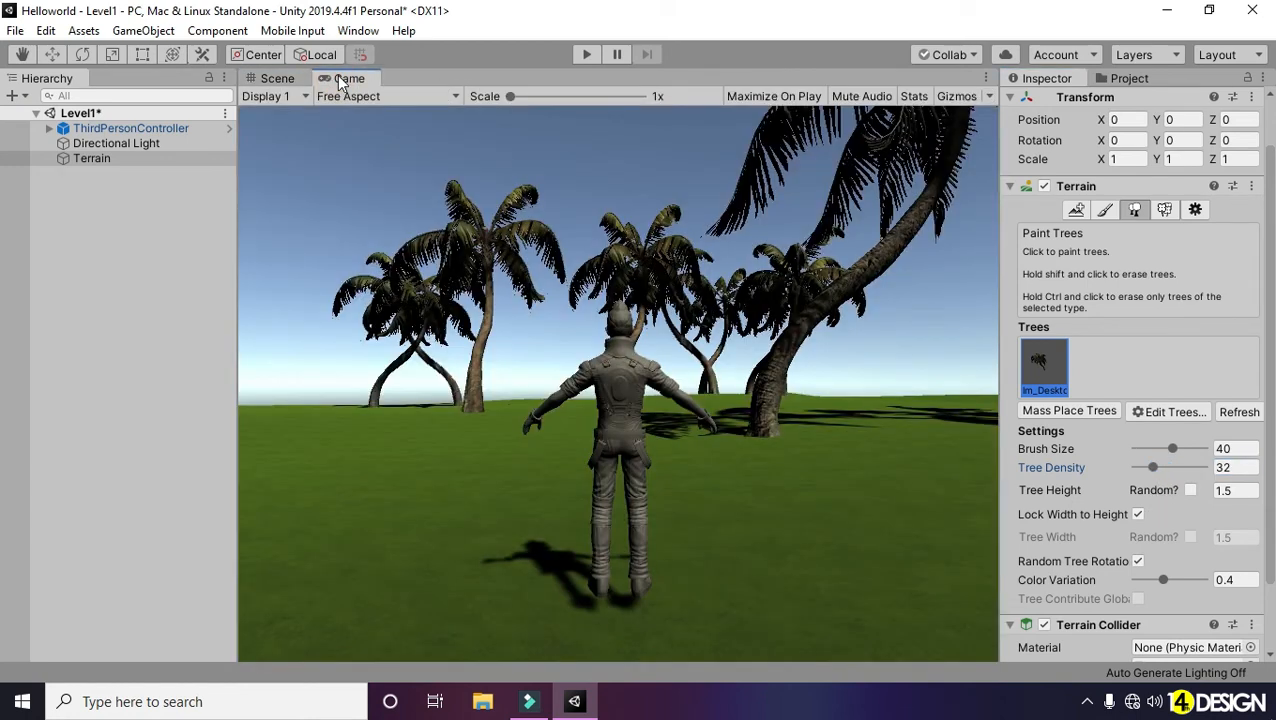
{"action": "left_click", "coordinate": [279, 80]}
{"action": "key", "text": "ctrl+z"}
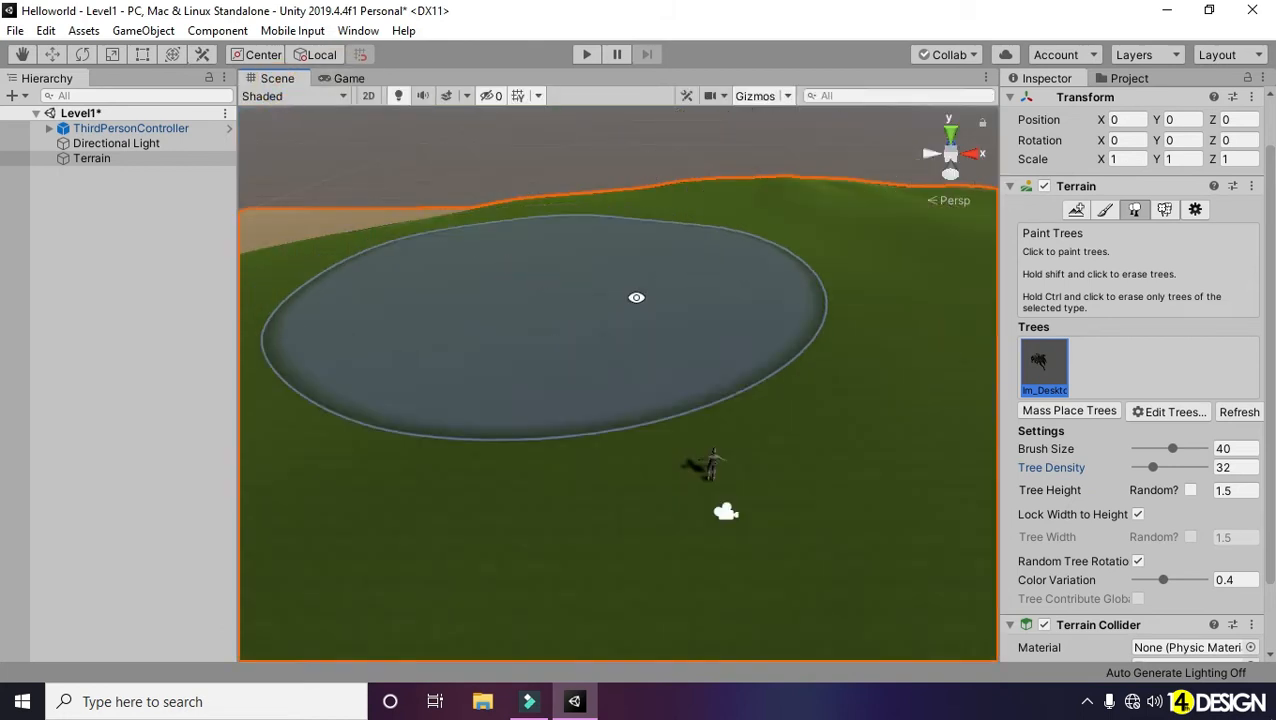
Step: Paint palm trees in groups around the outer part of the grass hill, leaving the centre open
{"action": "right_click_drag", "start_coordinate": [635, 296], "coordinate": [1065, 268], "text": "alt"}
{"action": "right_click_drag", "start_coordinate": [788, 199], "coordinate": [1162, 114], "text": "alt"}
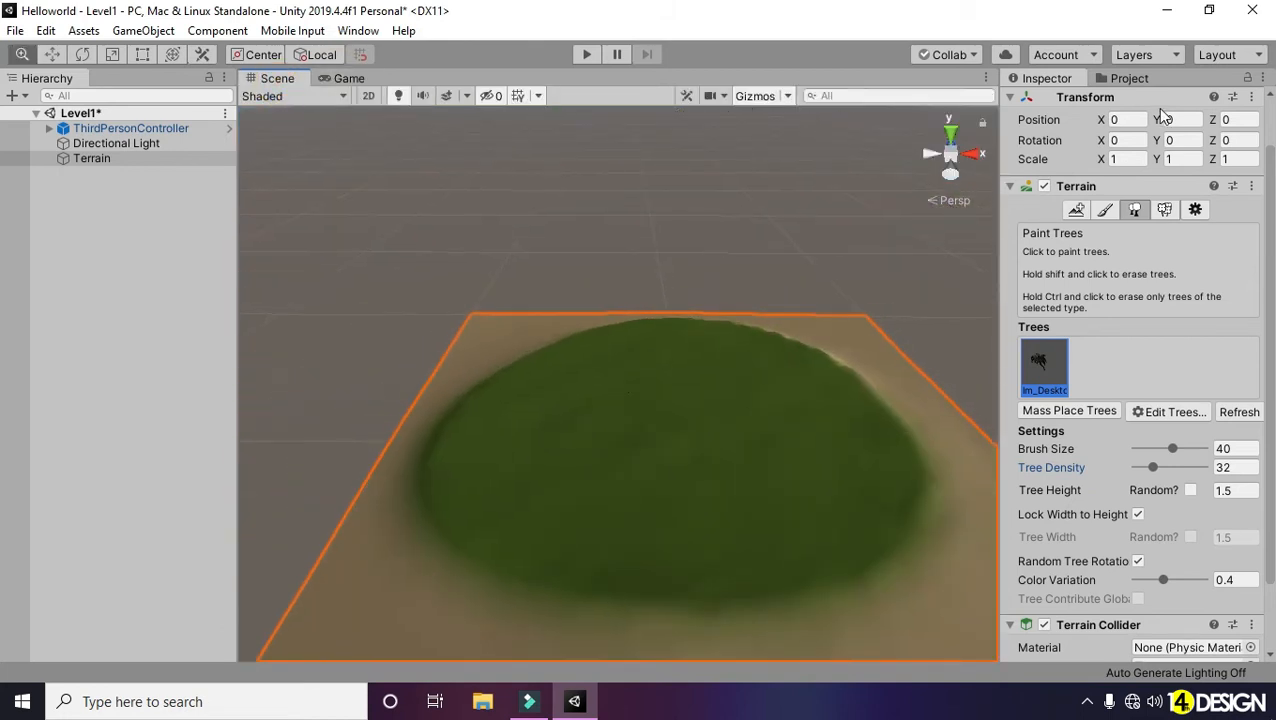
{"action": "mouse_move", "coordinate": [657, 256]}
{"action": "left_mouse_down", "text": "alt"}
{"action": "mouse_move", "coordinate": [621, 325]}
{"action": "mouse_move", "coordinate": [948, 456]}
{"action": "left_mouse_up", "text": "alt"}
{"action": "left_click_drag", "start_coordinate": [684, 333], "coordinate": [783, 363], "text": "alt"}
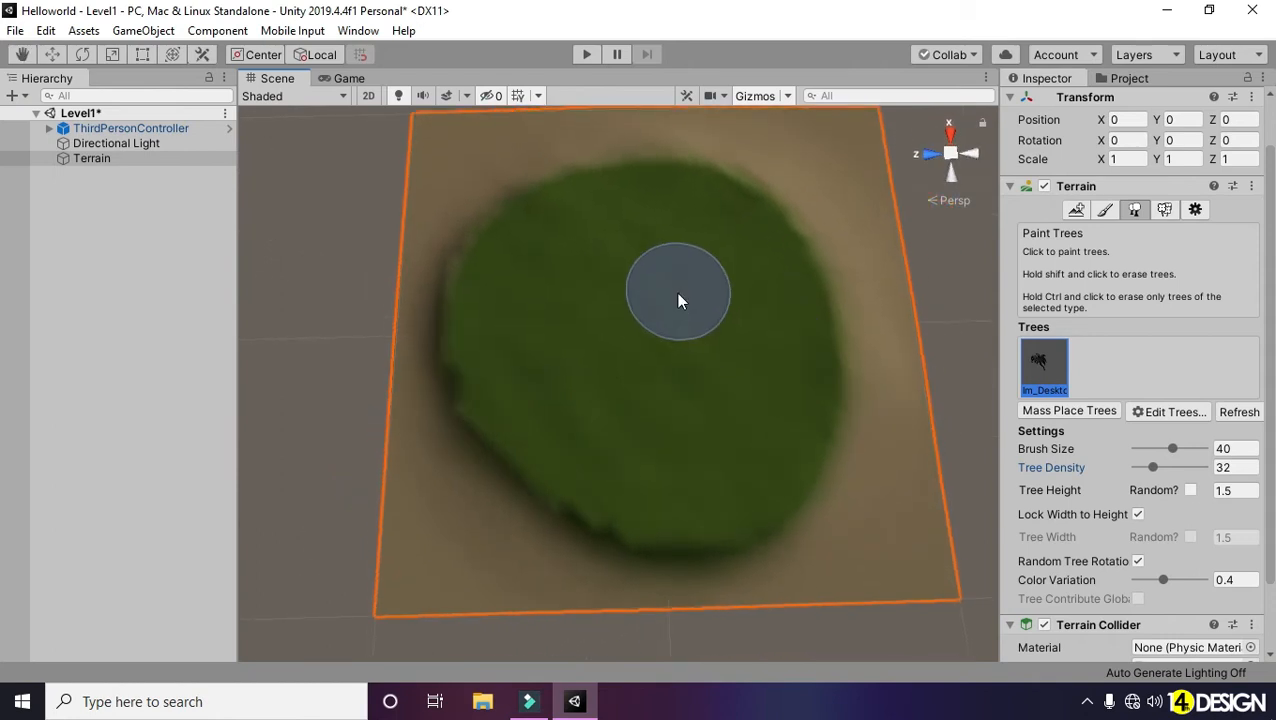
{"action": "left_click", "coordinate": [562, 228]}
{"action": "mouse_move", "coordinate": [641, 213]}
{"action": "left_mouse_down"}
{"action": "mouse_move", "coordinate": [729, 239]}
{"action": "mouse_move", "coordinate": [768, 280]}
{"action": "left_mouse_up"}
{"action": "mouse_move", "coordinate": [790, 339]}
{"action": "left_mouse_down"}
{"action": "mouse_move", "coordinate": [778, 439]}
{"action": "mouse_move", "coordinate": [713, 492]}
{"action": "mouse_move", "coordinate": [636, 478]}
{"action": "mouse_move", "coordinate": [547, 447]}
{"action": "mouse_move", "coordinate": [484, 334]}
{"action": "mouse_move", "coordinate": [500, 263]}
{"action": "left_mouse_up"}
Step: Examine the painted palms from ground level around the character and from above the hill
{"action": "left_click_drag", "start_coordinate": [783, 479], "coordinate": [383, 172], "text": "alt"}
{"action": "right_click_drag", "start_coordinate": [383, 172], "coordinate": [817, 373], "text": "alt"}
{"action": "left_click_drag", "start_coordinate": [817, 373], "coordinate": [378, 272], "text": "alt"}
{"action": "right_click_drag", "start_coordinate": [382, 275], "coordinate": [219, 460], "text": "alt"}
{"action": "left_click", "coordinate": [220, 458]}
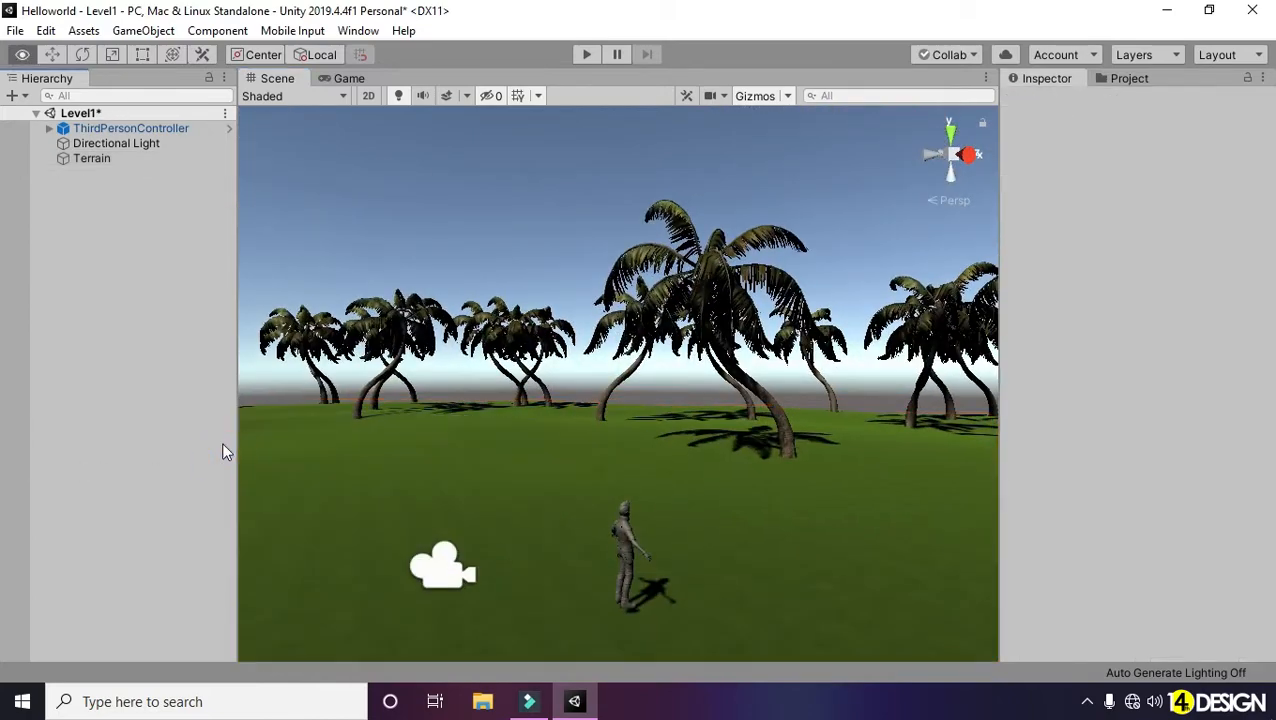
{"action": "right_click_drag", "start_coordinate": [657, 399], "coordinate": [180, 394], "text": "alt"}
{"action": "mouse_move", "coordinate": [501, 407]}
{"action": "left_mouse_down", "text": "alt"}
{"action": "mouse_move", "coordinate": [617, 473]}
{"action": "mouse_move", "coordinate": [539, 484]}
{"action": "left_mouse_up", "text": "alt"}
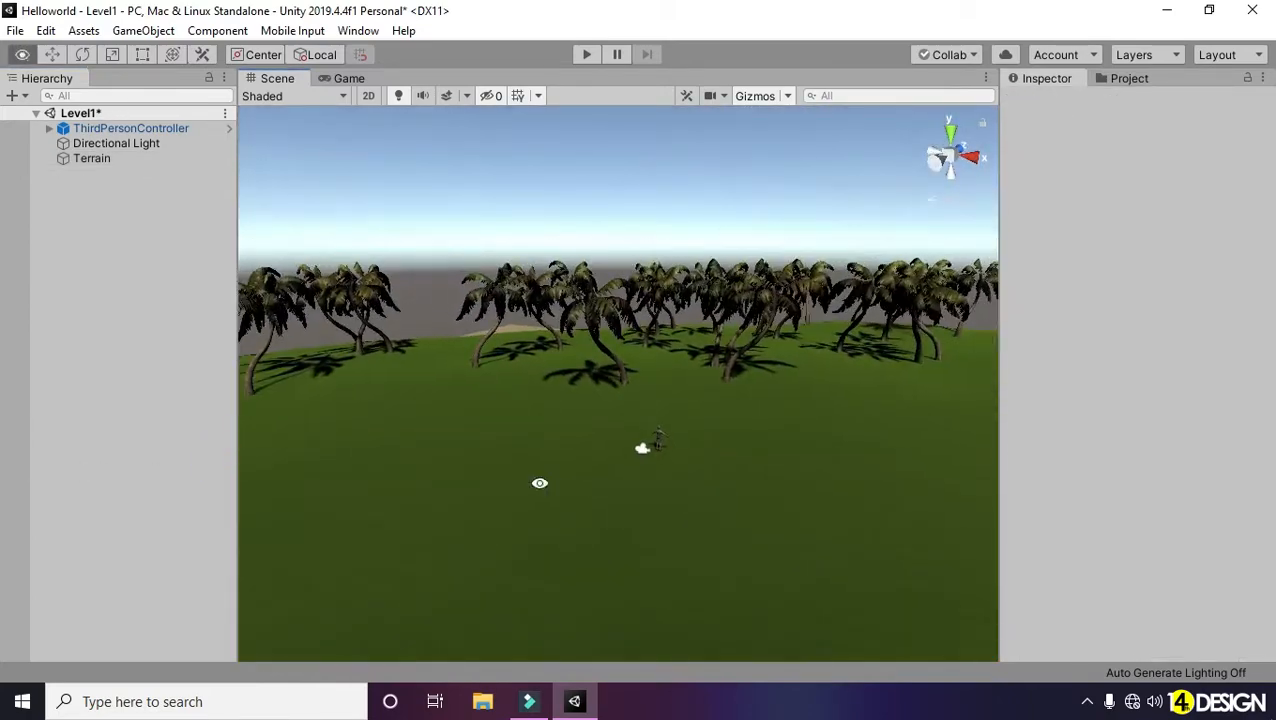
{"action": "left_click", "coordinate": [539, 484]}
{"action": "left_click_drag", "start_coordinate": [515, 440], "coordinate": [584, 541], "text": "alt"}
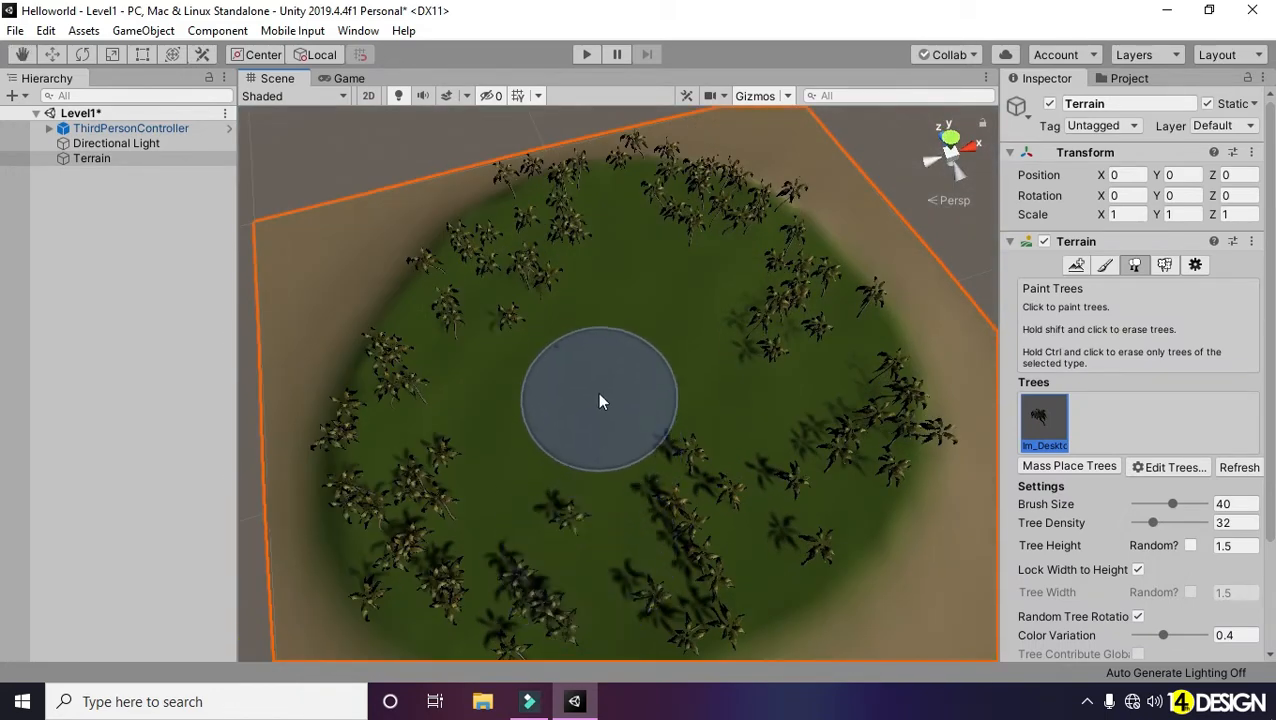
Step: Try filling the open centre of the grass hill with palms using brush size 78, and undo it
{"action": "left_click_drag", "start_coordinate": [600, 392], "coordinate": [968, 490], "text": "alt"}
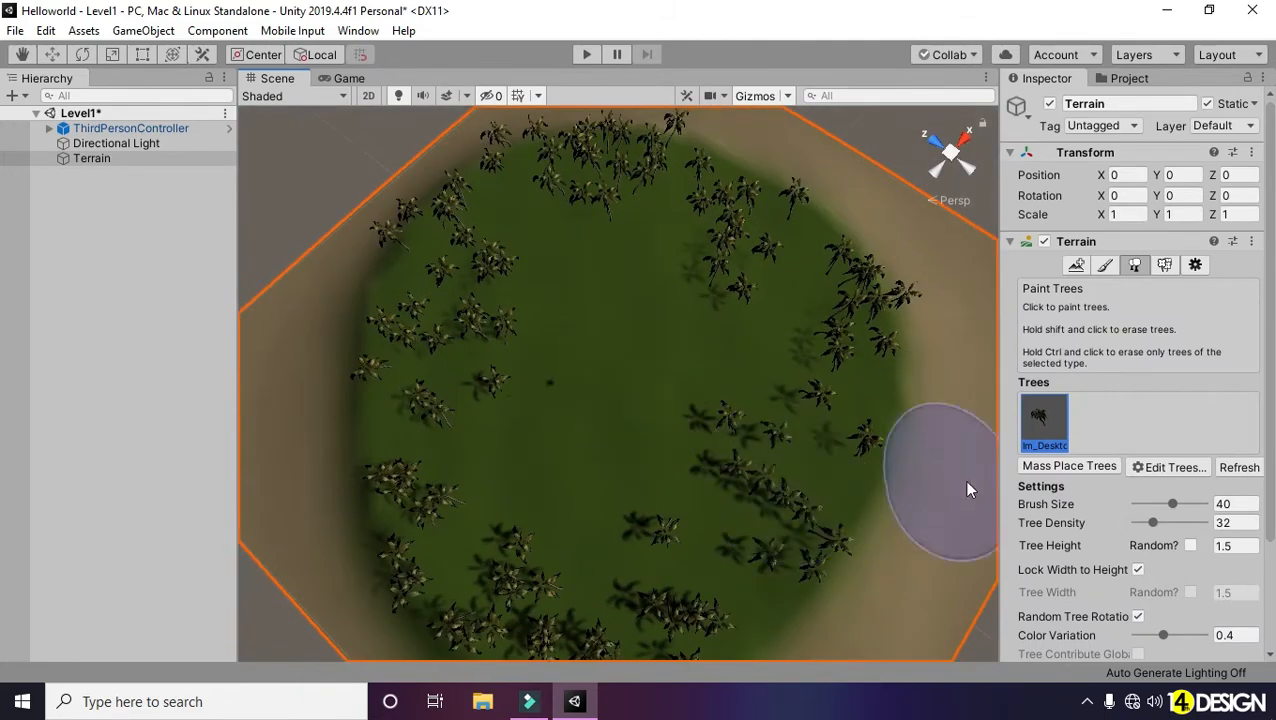
{"action": "left_click_drag", "start_coordinate": [1179, 503], "coordinate": [1185, 503]}
{"action": "left_click", "coordinate": [592, 382]}
{"action": "mouse_move", "coordinate": [758, 433]}
{"action": "left_mouse_down", "text": "alt"}
{"action": "mouse_move", "coordinate": [470, 137]}
{"action": "mouse_move", "coordinate": [829, 463]}
{"action": "mouse_move", "coordinate": [783, 444]}
{"action": "mouse_move", "coordinate": [747, 322]}
{"action": "left_mouse_up", "text": "alt"}
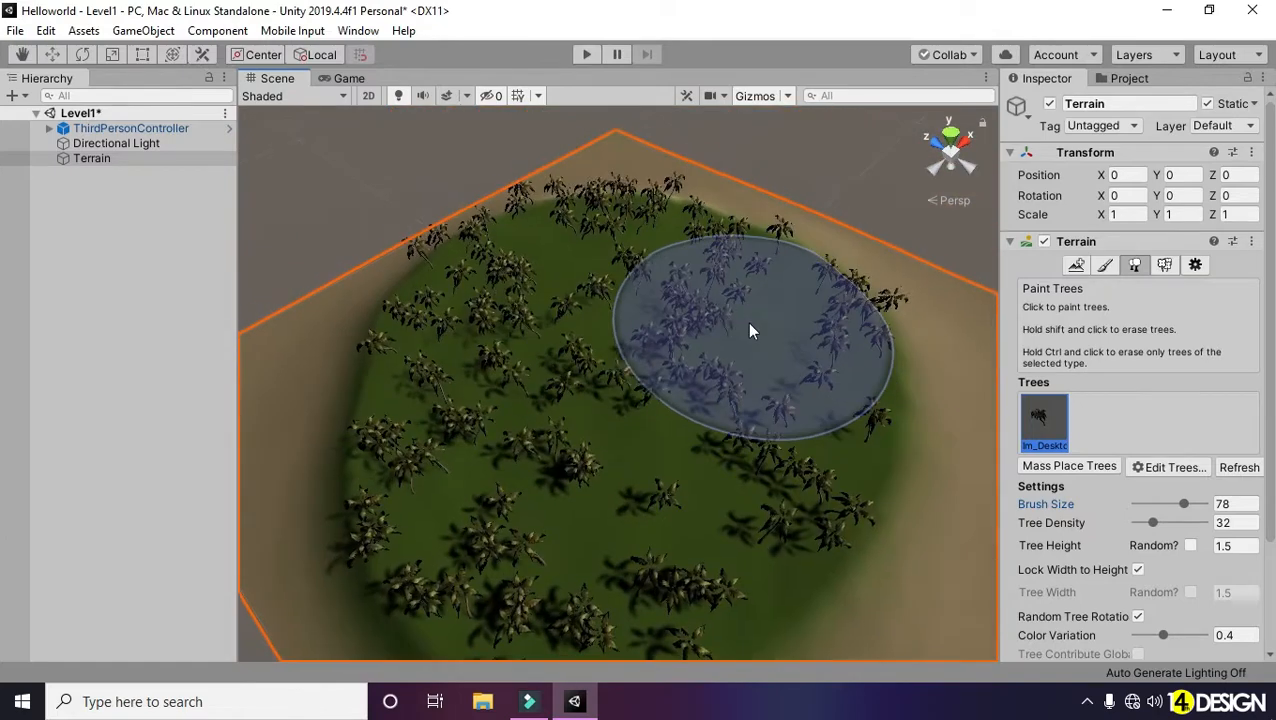
{"action": "key", "text": "ctrl+z"}
Step: Try painting the hill's centre with palms again using brush size 69 and tree density 27, and undo it
{"action": "left_click_drag", "start_coordinate": [703, 424], "coordinate": [808, 492], "text": "alt"}
{"action": "left_click_drag", "start_coordinate": [1184, 503], "coordinate": [1148, 523]}
{"action": "left_click", "coordinate": [1153, 522]}
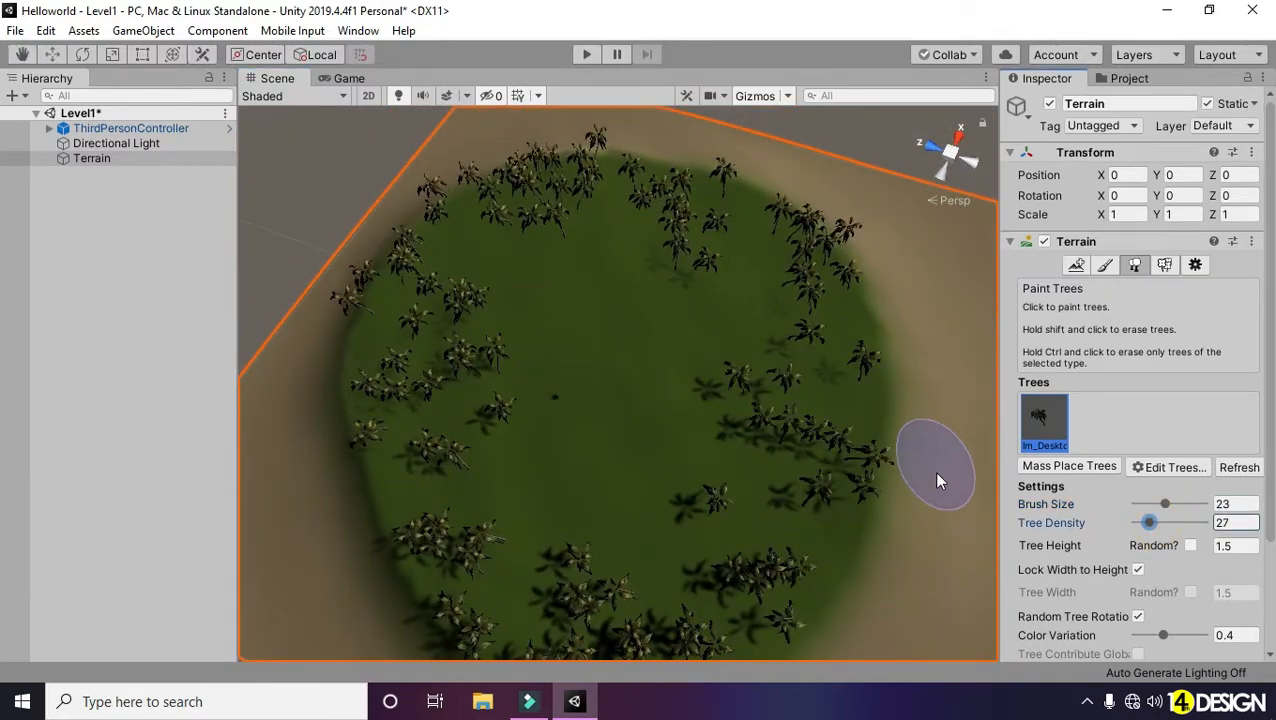
{"action": "left_click", "coordinate": [612, 377]}
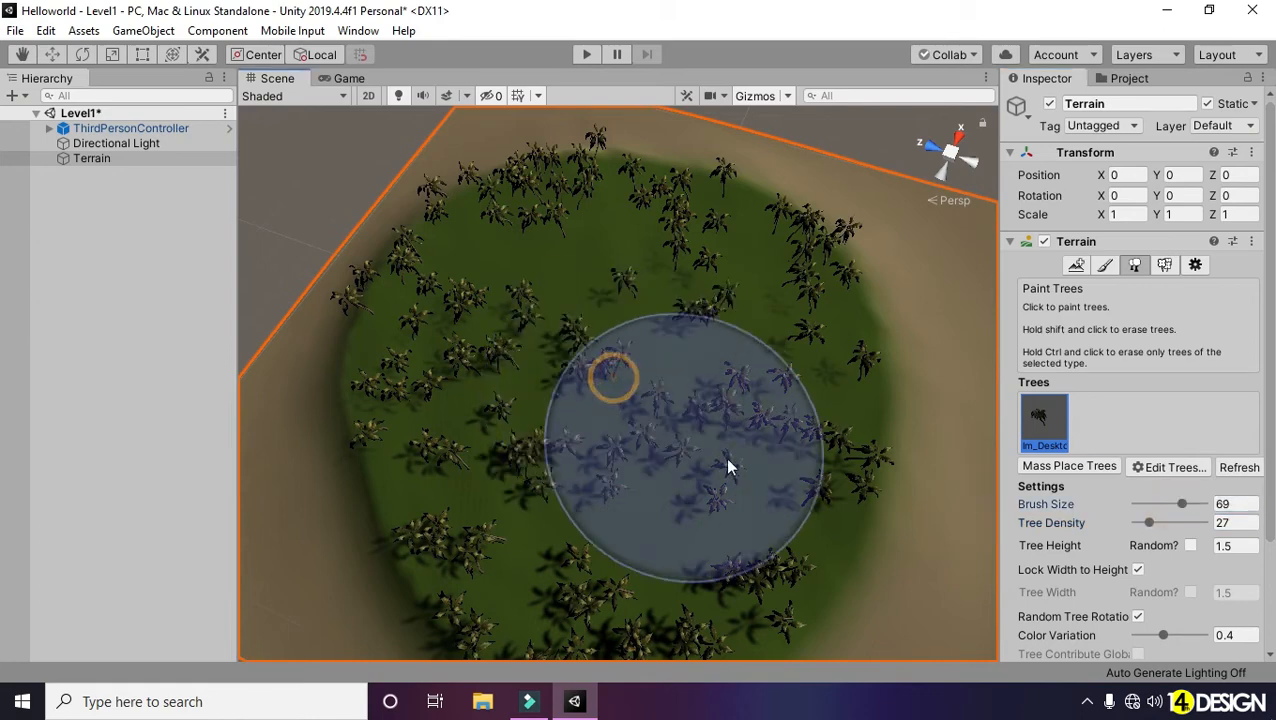
{"action": "key", "text": "ctrl+z"}
{"action": "left_click_drag", "start_coordinate": [700, 416], "coordinate": [520, 240], "text": "alt"}
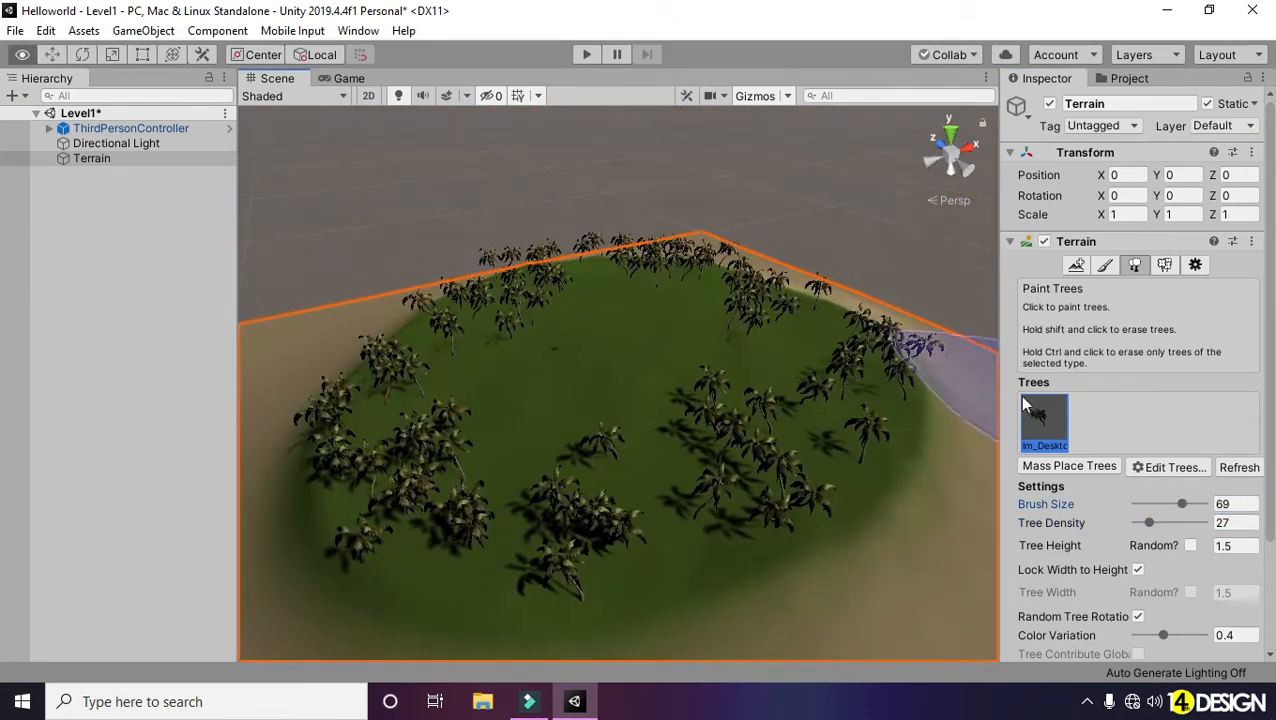
Step: Set both the tree brush size and the tree density to 41, and save the scene
{"action": "left_click_drag", "start_coordinate": [1181, 505], "coordinate": [1160, 506]}
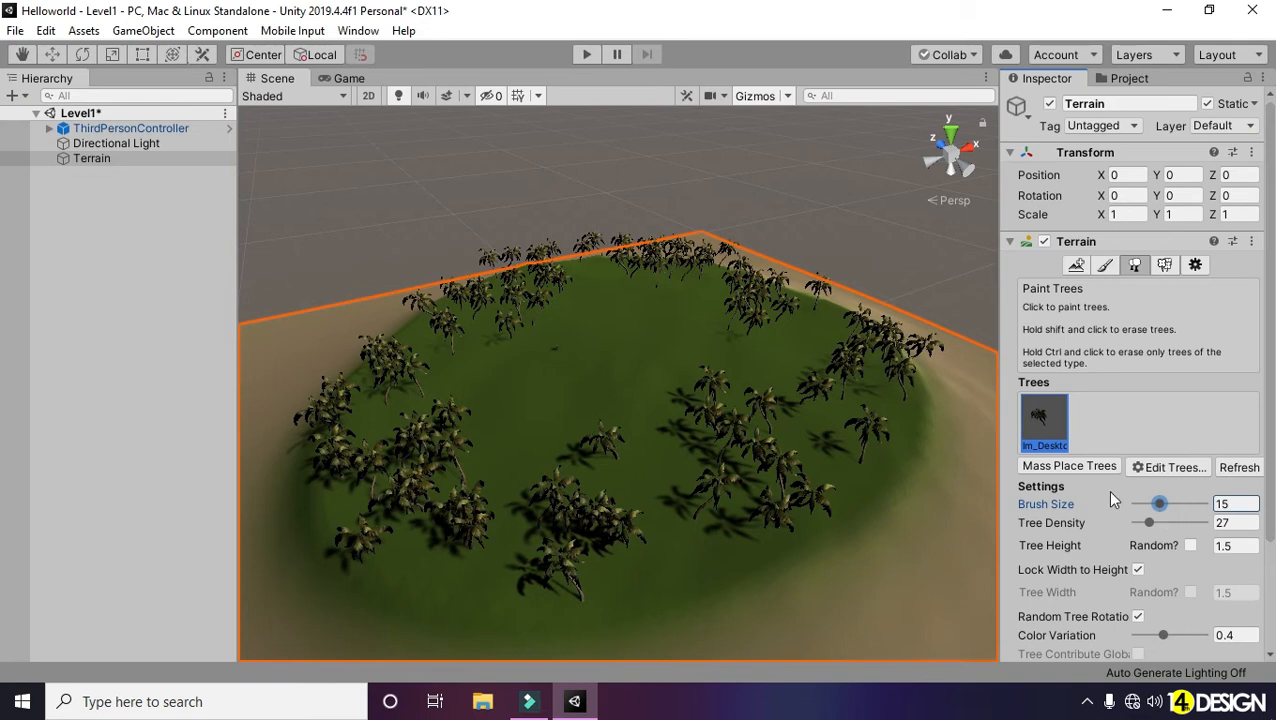
{"action": "left_click_drag", "start_coordinate": [1149, 522], "coordinate": [1160, 522]}
{"action": "left_click", "coordinate": [1174, 504]}
{"action": "mouse_move", "coordinate": [584, 384]}
{"action": "left_mouse_down", "text": "alt"}
{"action": "mouse_move", "coordinate": [740, 523]}
{"action": "mouse_move", "coordinate": [661, 456]}
{"action": "mouse_move", "coordinate": [797, 532]}
{"action": "mouse_move", "coordinate": [536, 346]}
{"action": "mouse_move", "coordinate": [501, 336]}
{"action": "mouse_move", "coordinate": [732, 384]}
{"action": "mouse_move", "coordinate": [644, 381]}
{"action": "mouse_move", "coordinate": [376, 129]}
{"action": "mouse_move", "coordinate": [375, 83]}
{"action": "mouse_move", "coordinate": [675, 273]}
{"action": "mouse_move", "coordinate": [980, 296]}
{"action": "mouse_move", "coordinate": [686, 231]}
{"action": "mouse_move", "coordinate": [632, 205]}
{"action": "left_mouse_up", "text": "alt"}
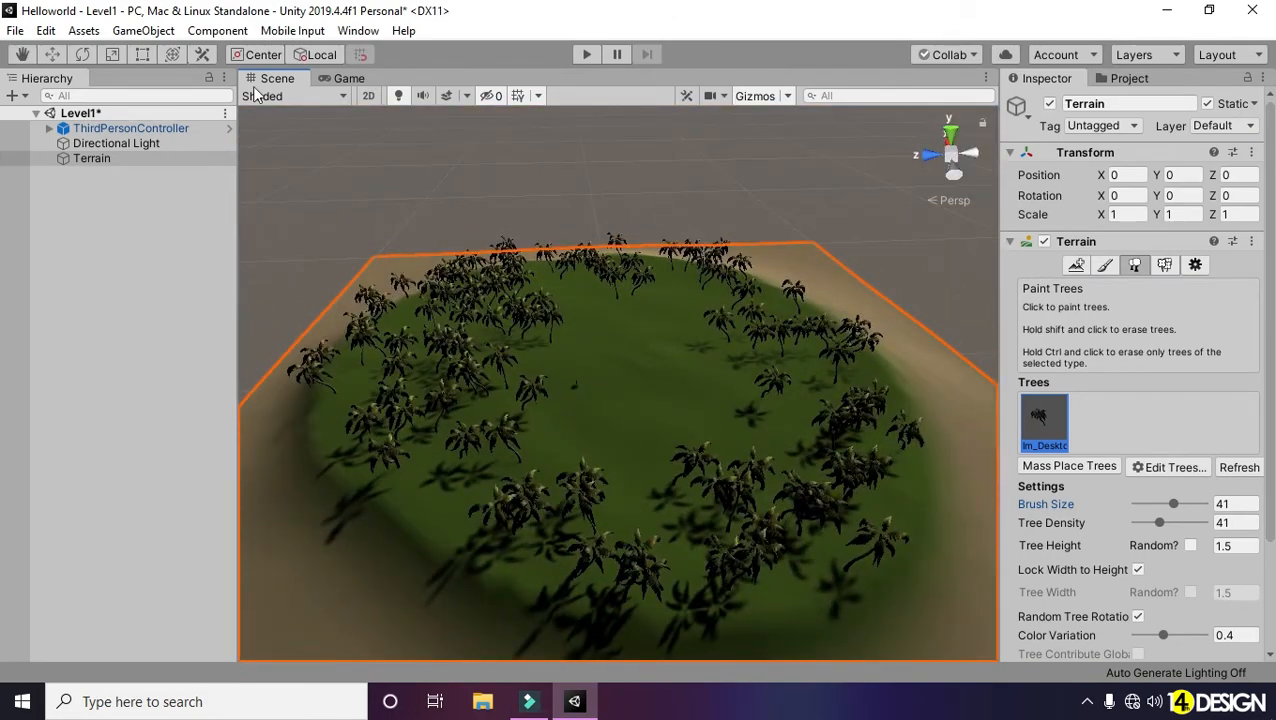
{"action": "key", "text": "w"}
{"action": "key", "text": "ctrl+s"}
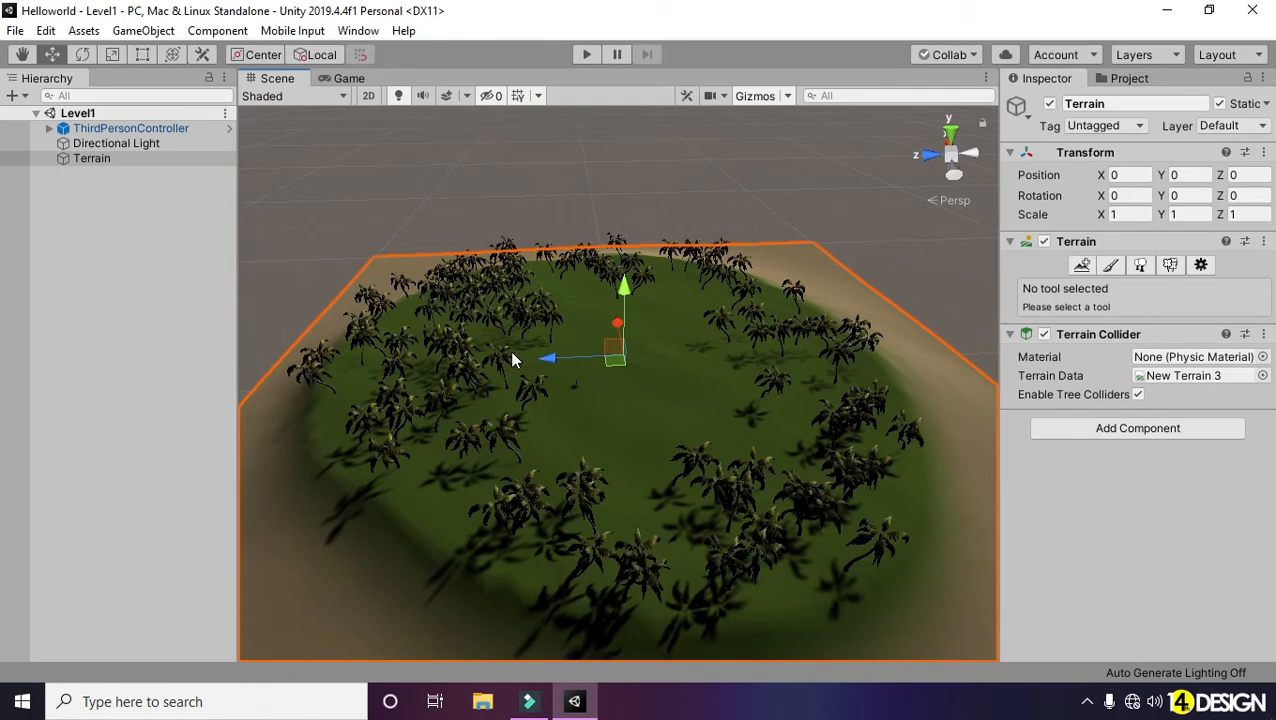
Step: Frame the grass around the character and activate the terrain's Paint Details tool
{"action": "mouse_move", "coordinate": [500, 413]}
{"action": "left_mouse_down", "text": "alt"}
{"action": "mouse_move", "coordinate": [484, 268]}
{"action": "mouse_move", "coordinate": [456, 316]}
{"action": "mouse_move", "coordinate": [490, 404]}
{"action": "left_mouse_up", "text": "alt"}
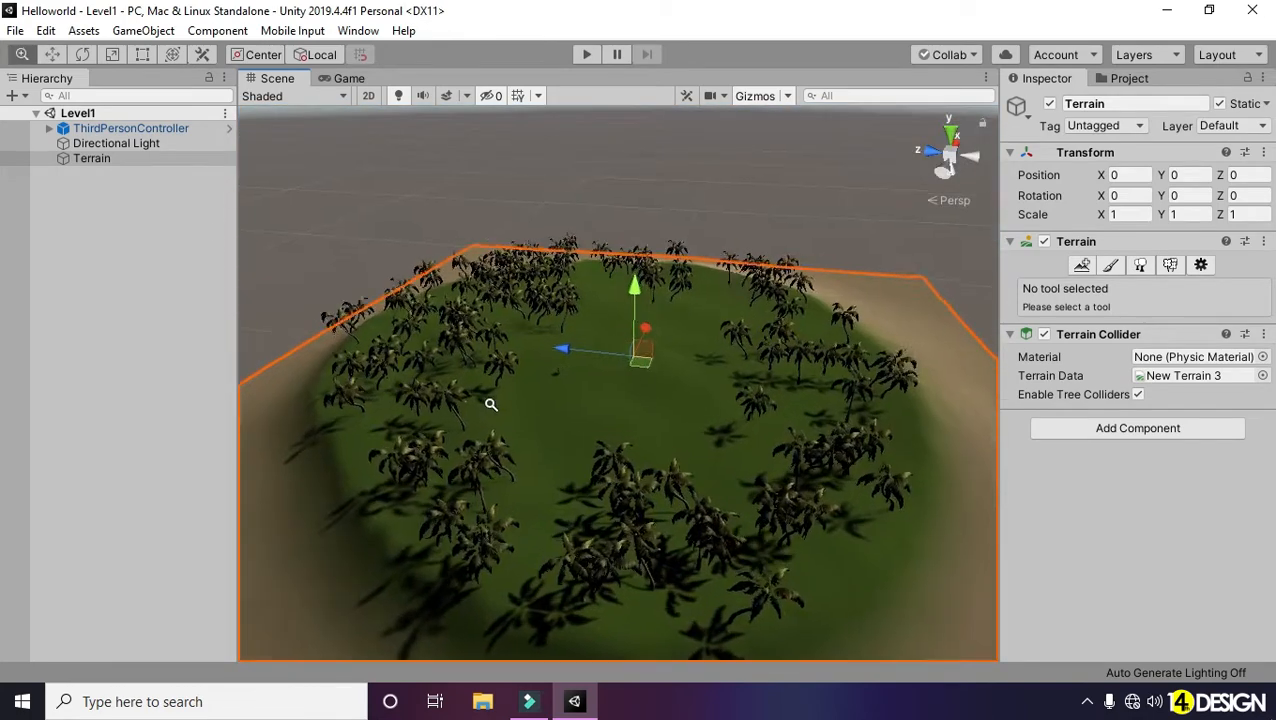
{"action": "right_click_drag", "start_coordinate": [490, 404], "coordinate": [821, 429], "text": "alt"}
{"action": "left_click_drag", "start_coordinate": [821, 429], "coordinate": [782, 437], "text": "alt"}
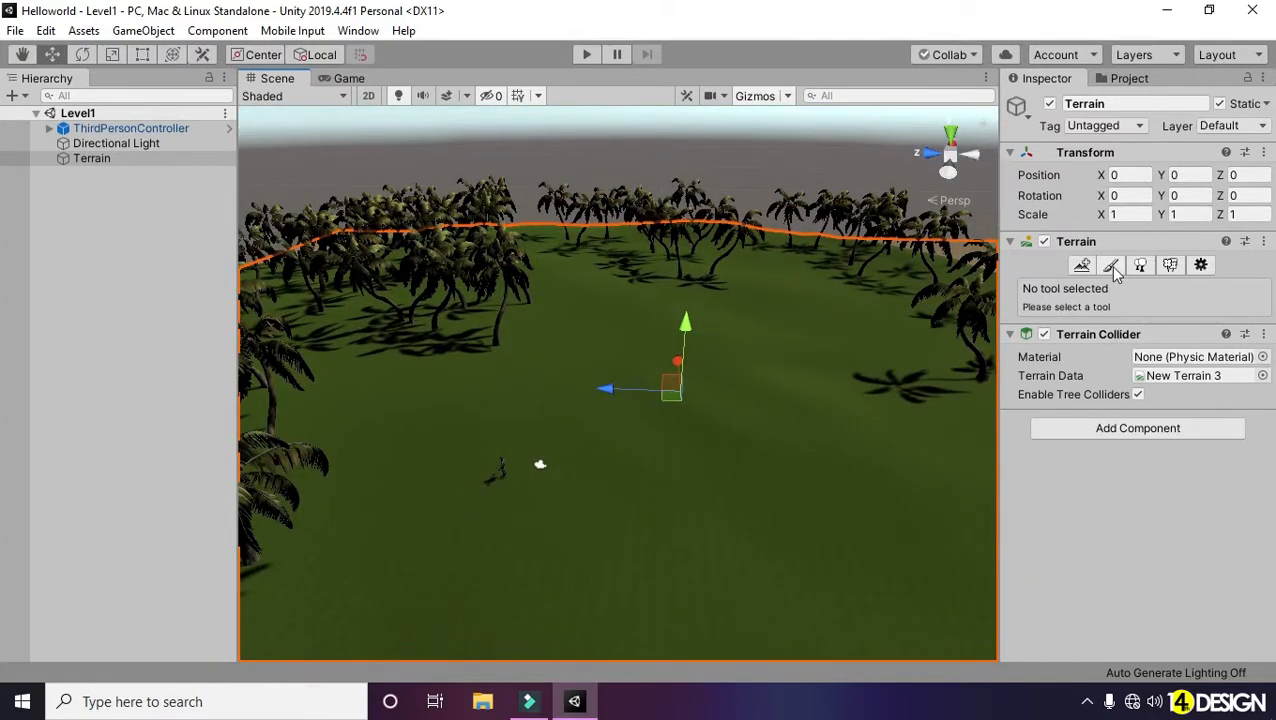
{"action": "left_click", "coordinate": [1171, 266]}
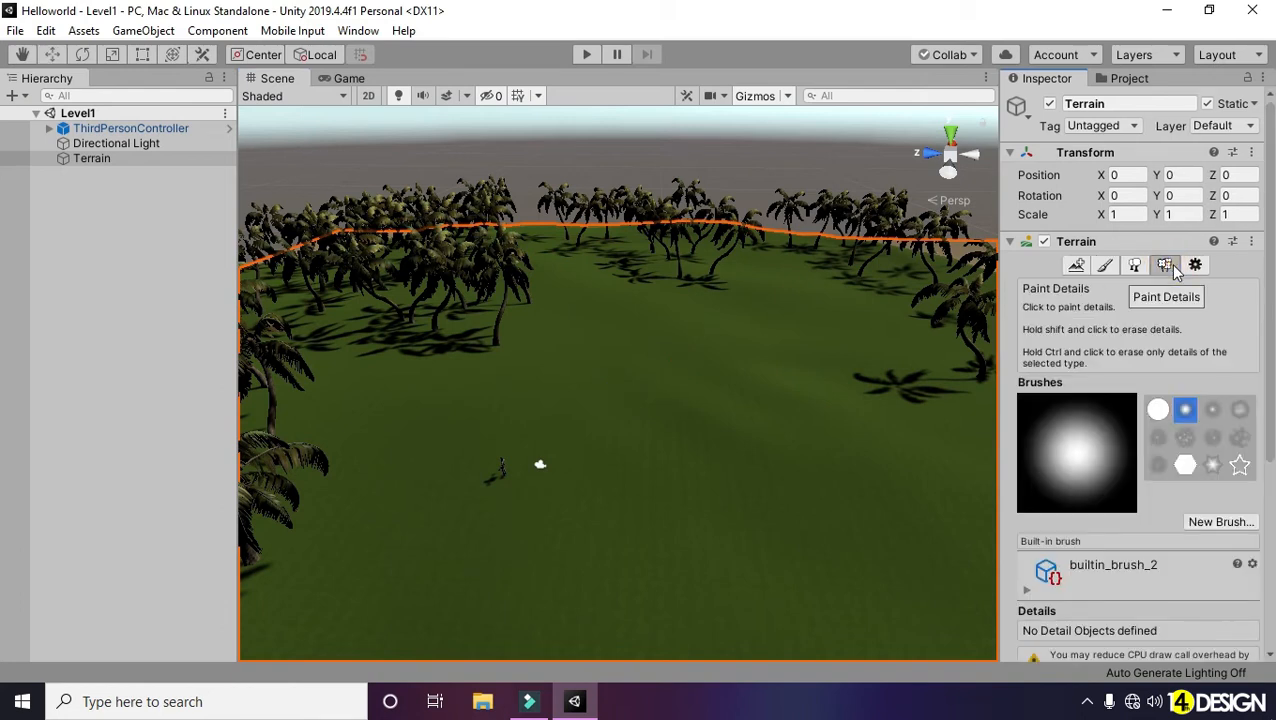
{"action": "left_click_drag", "start_coordinate": [1270, 419], "coordinate": [1271, 545]}
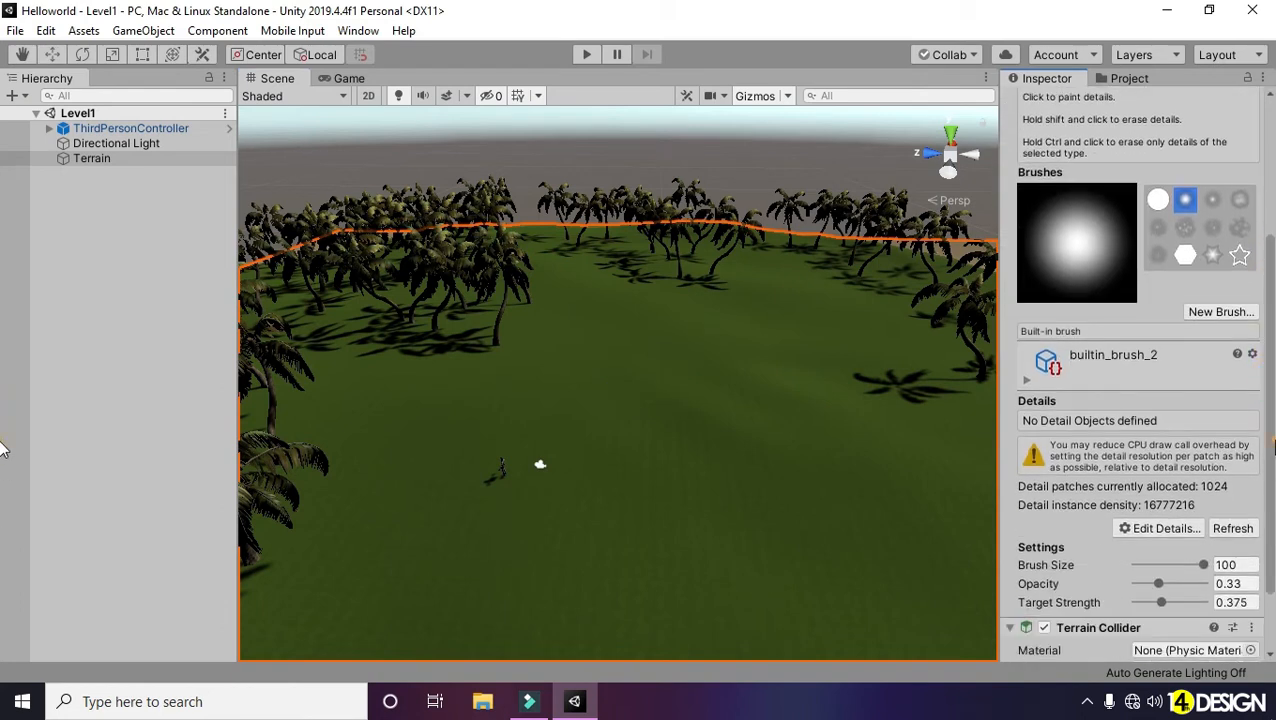
Step: Start adding a grass texture to the terrain details and assign grass01 as its detail texture
{"action": "scroll", "coordinate": [1140, 380], "scroll_direction": "down", "scroll_amount": 3}
{"action": "left_click", "coordinate": [1160, 463]}
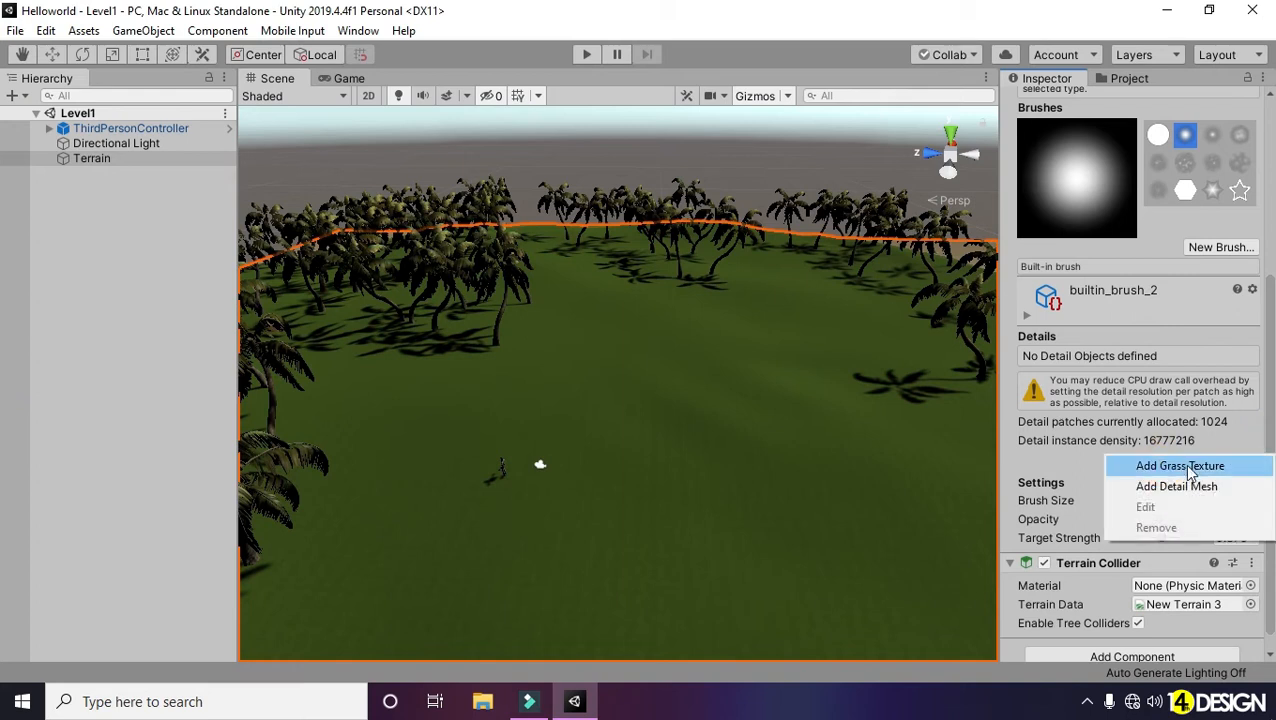
{"action": "left_click", "coordinate": [1188, 467]}
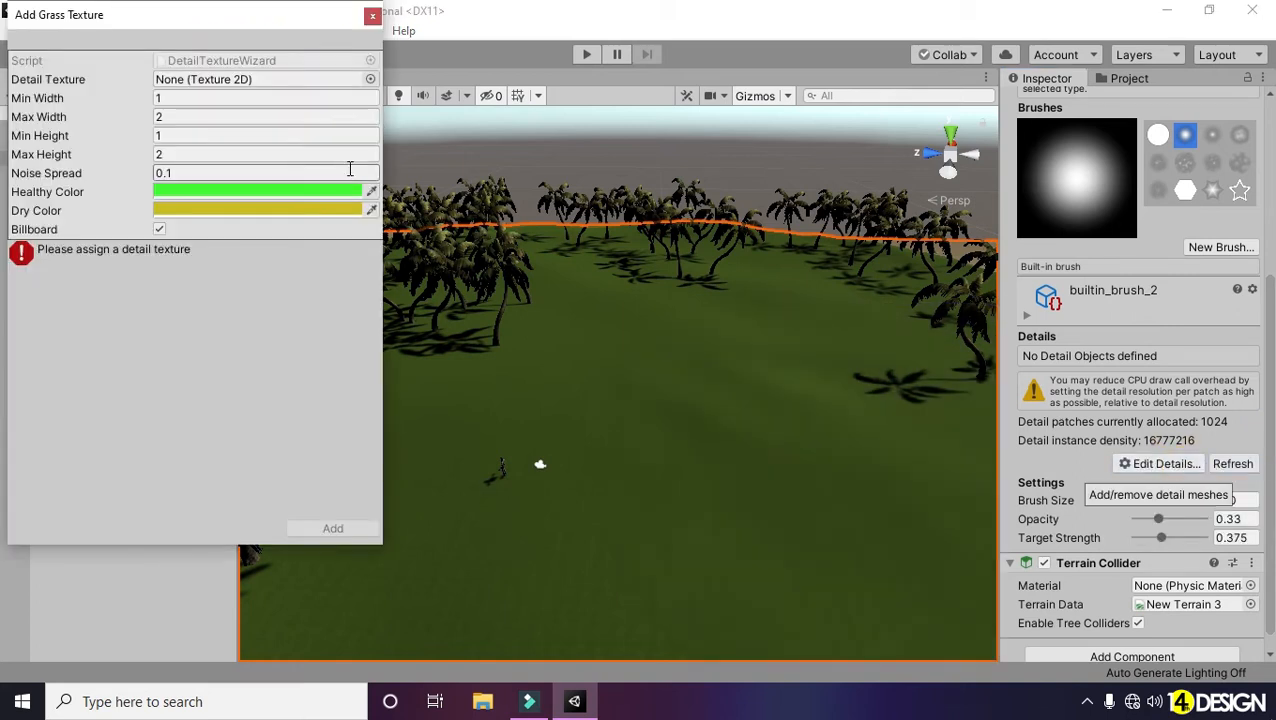
{"action": "left_click", "coordinate": [369, 81]}
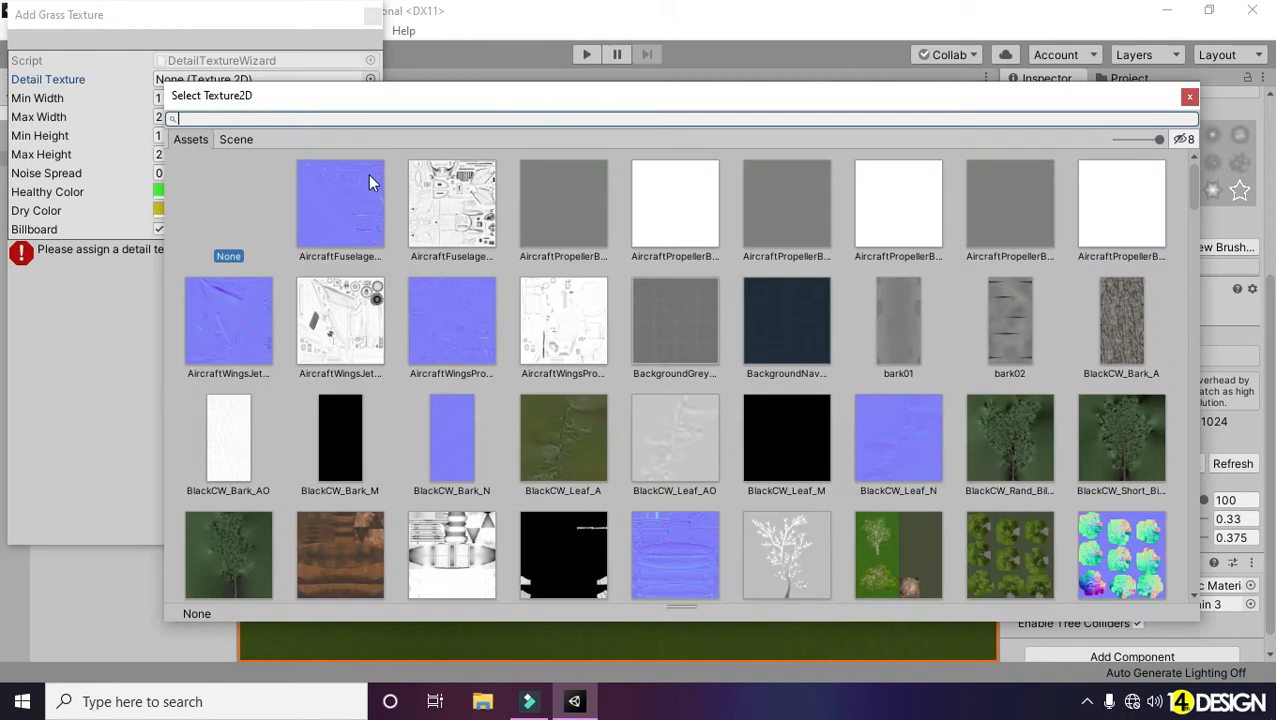
{"action": "type", "text": "gra"}
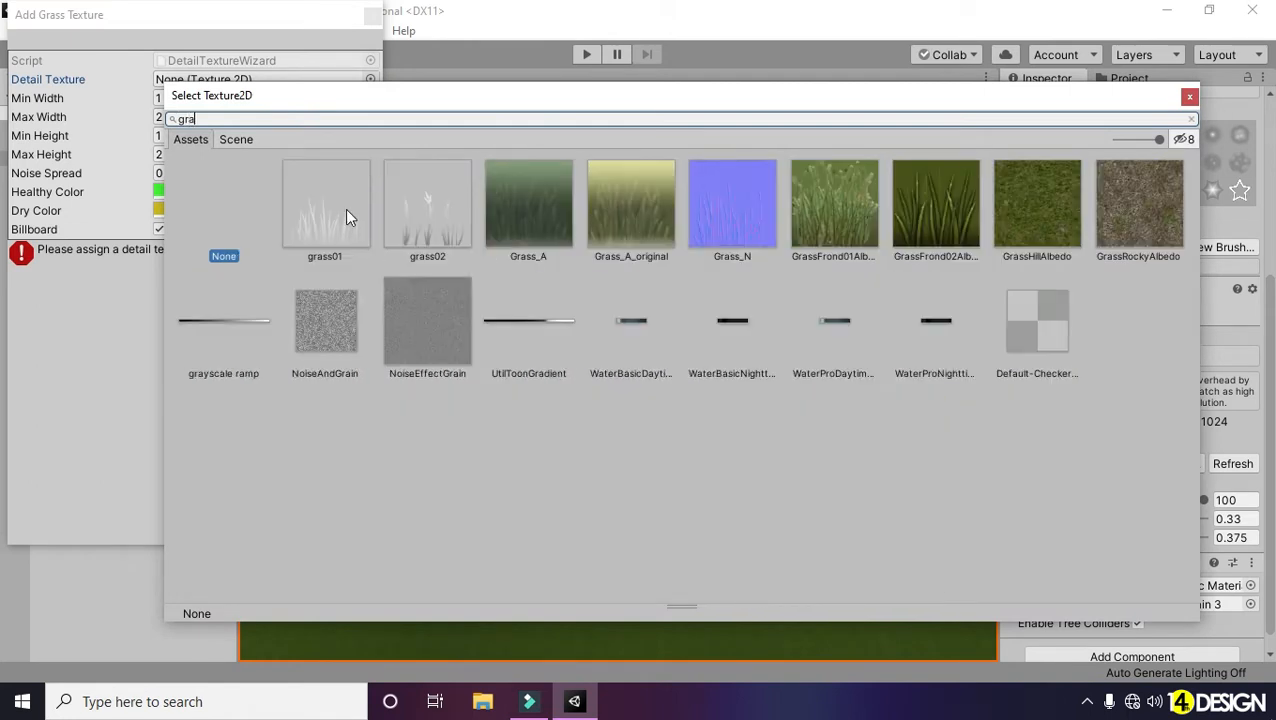
{"action": "left_click", "coordinate": [345, 210]}
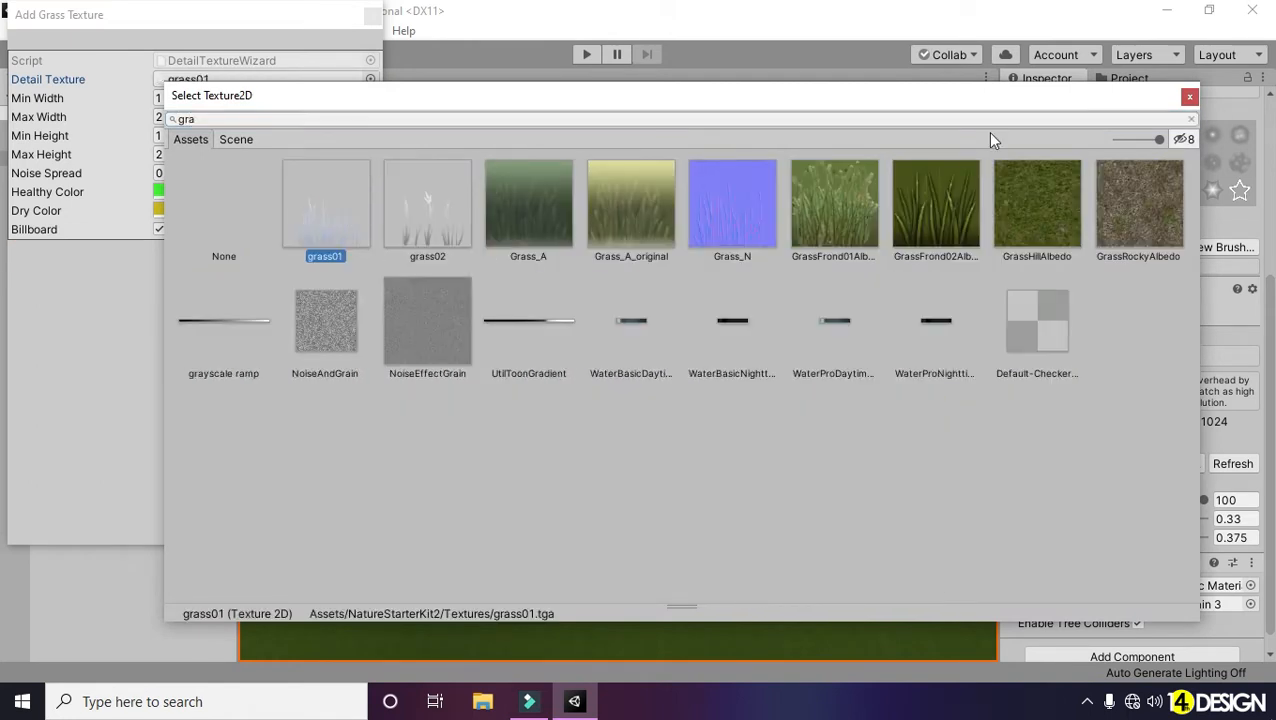
{"action": "left_click", "coordinate": [1189, 99]}
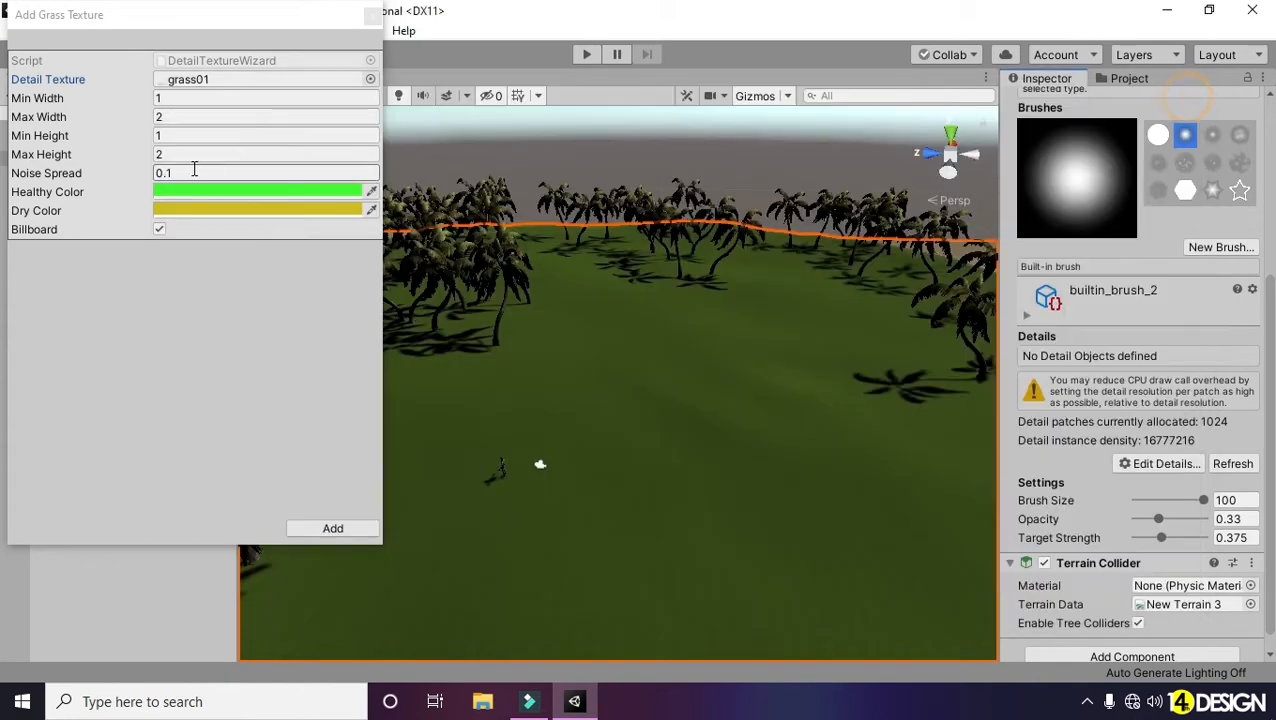
Step: Set the grass texture's minimum width and height to 0.5 and its maximum width and height to 1
{"action": "left_click", "coordinate": [178, 99]}
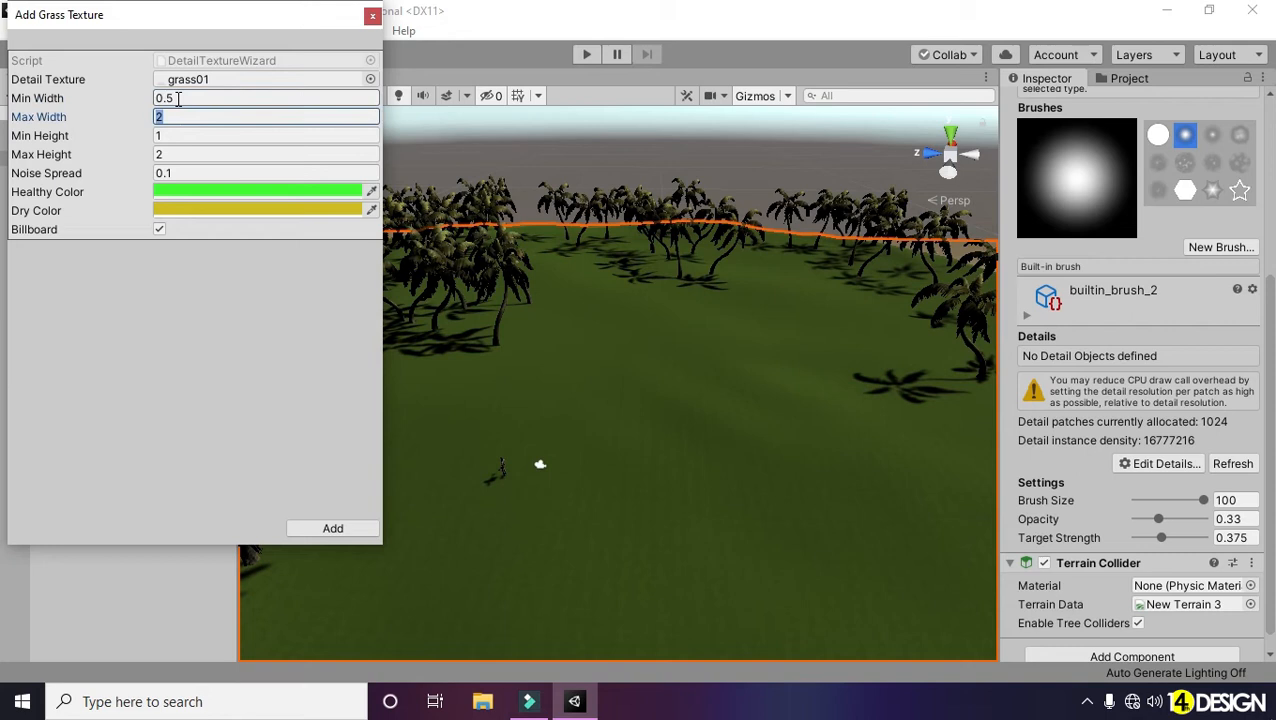
{"action": "type", "text": "0.5"}
{"action": "key", "text": "Tab"}
{"action": "key", "text": "Tab"}
{"action": "key", "text": "Tab"}
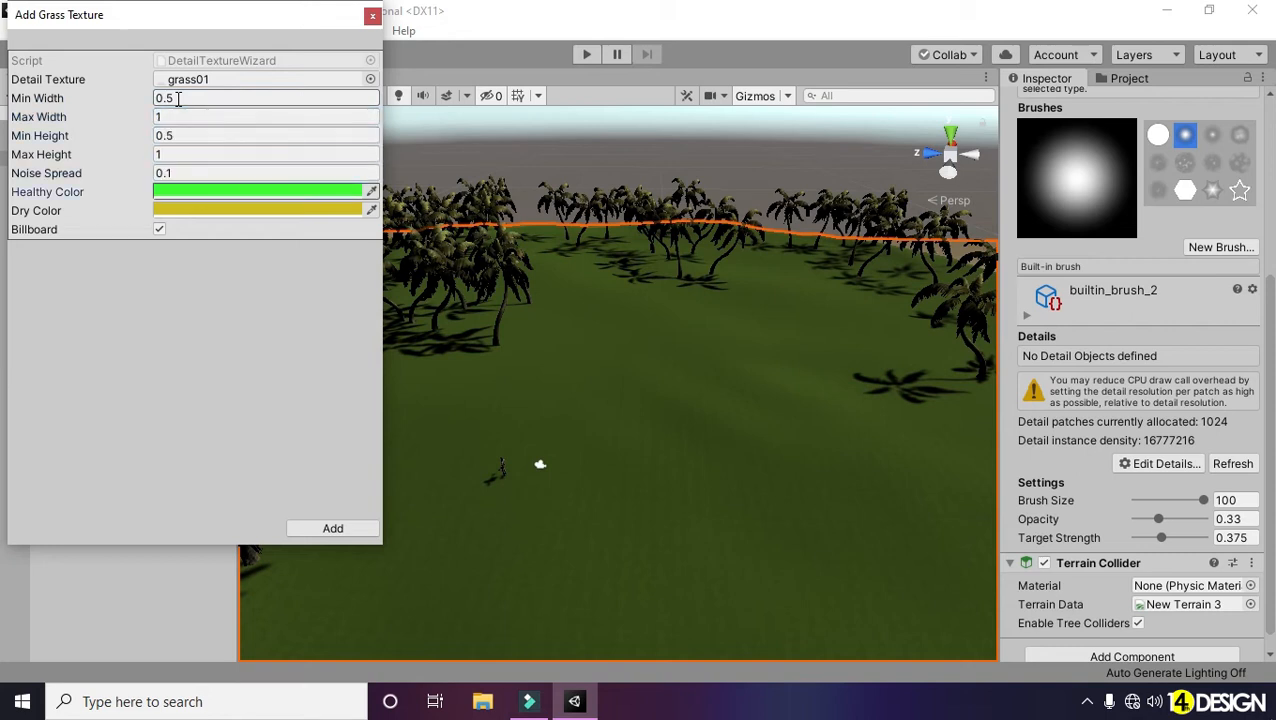
Step: Set the grass texture's dry color to the darker olive 8E8207 and add the texture to the terrain details
{"action": "left_click", "coordinate": [224, 211]}
{"action": "left_click_drag", "start_coordinate": [1157, 268], "coordinate": [1157, 280]}
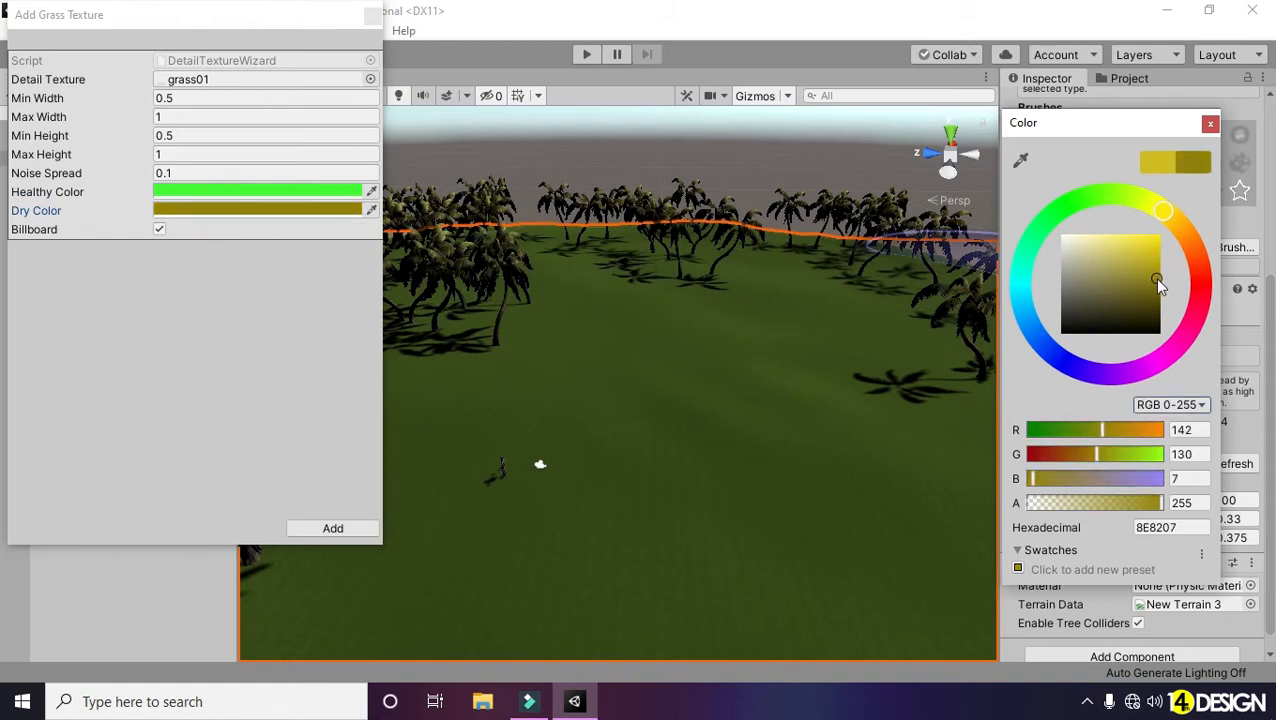
{"action": "left_click", "coordinate": [1210, 123]}
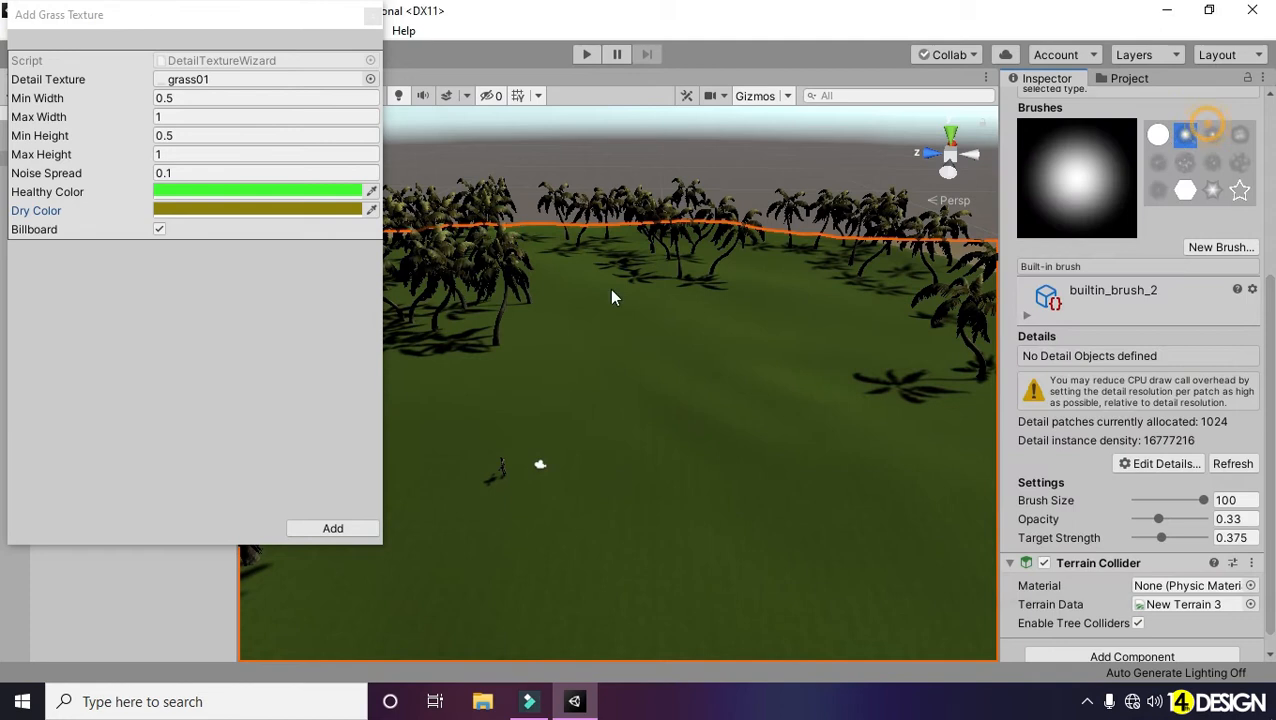
{"action": "left_click", "coordinate": [332, 528]}
Step: Paint a patch of grass01 beside the character with brush size 25 and check it in the Game view
{"action": "left_click_drag", "start_coordinate": [672, 430], "coordinate": [557, 421], "text": "alt"}
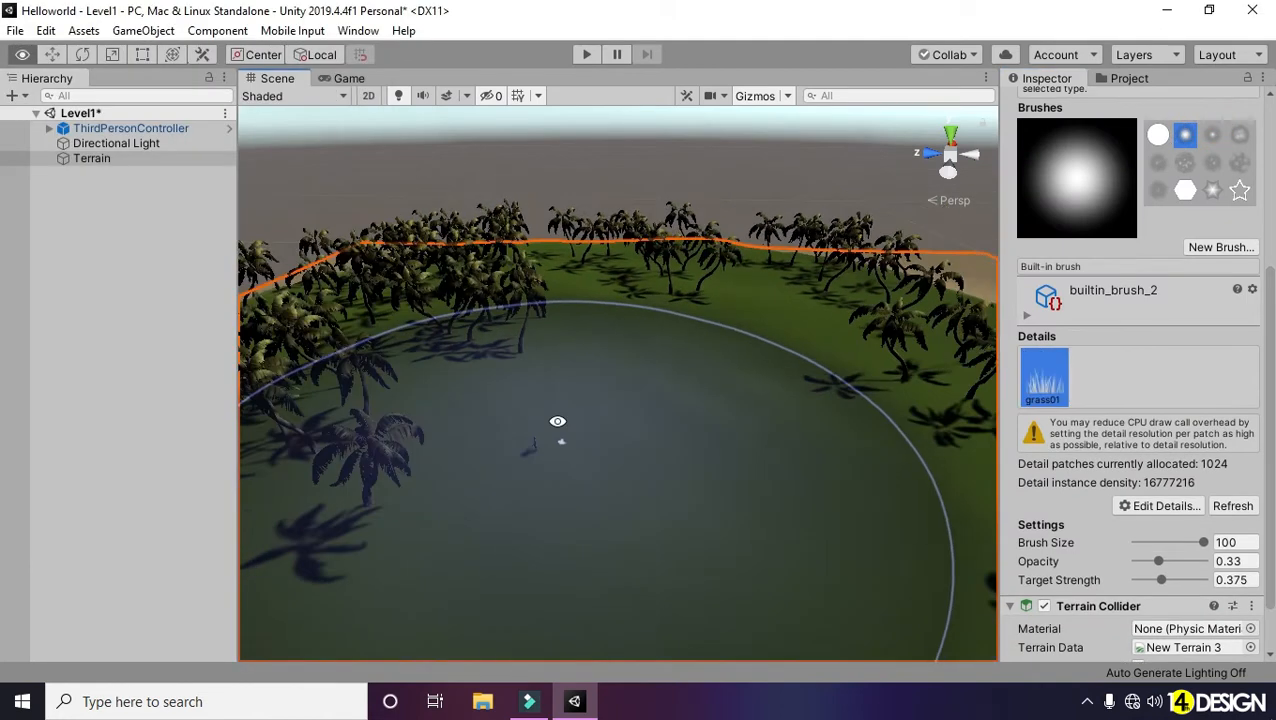
{"action": "left_click", "coordinate": [1049, 380]}
{"action": "left_click_drag", "start_coordinate": [649, 407], "coordinate": [624, 359], "text": "alt"}
{"action": "right_click_drag", "start_coordinate": [624, 359], "coordinate": [733, 405], "text": "alt"}
{"action": "middle_click_drag", "start_coordinate": [634, 396], "coordinate": [790, 315]}
{"action": "right_click_drag", "start_coordinate": [484, 313], "coordinate": [706, 324], "text": "alt"}
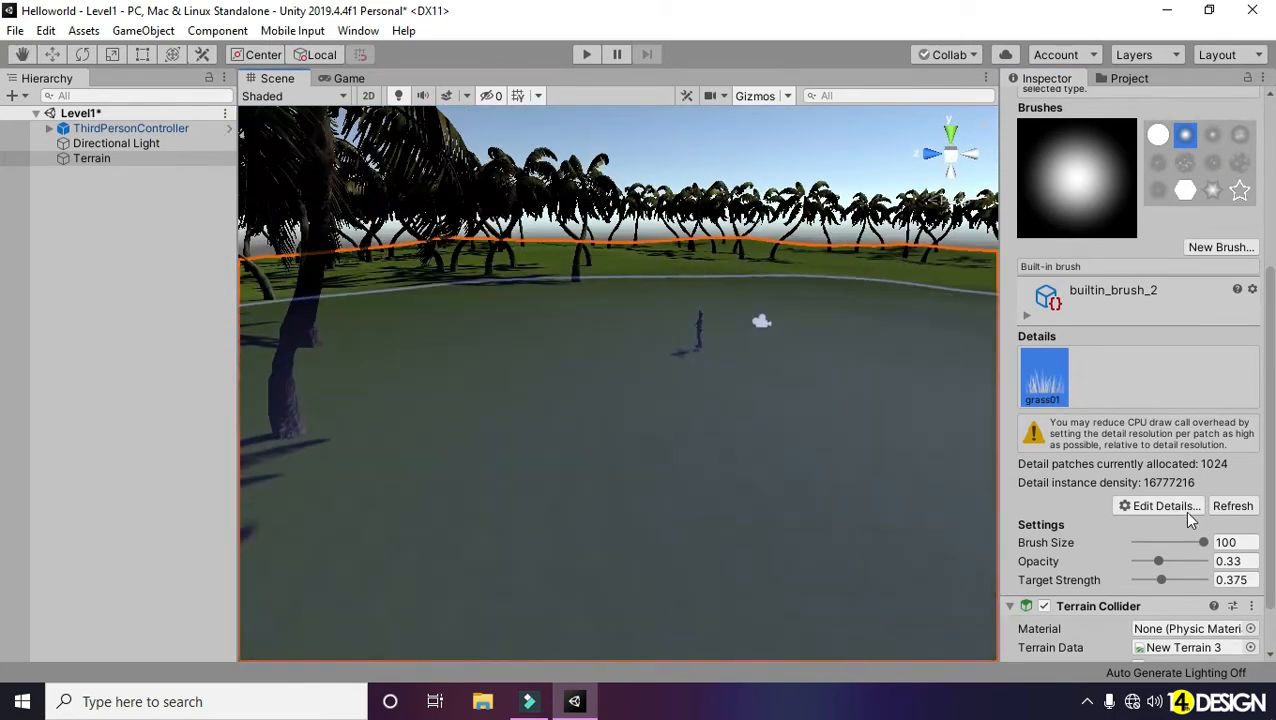
{"action": "left_click_drag", "start_coordinate": [1201, 543], "coordinate": [1186, 542]}
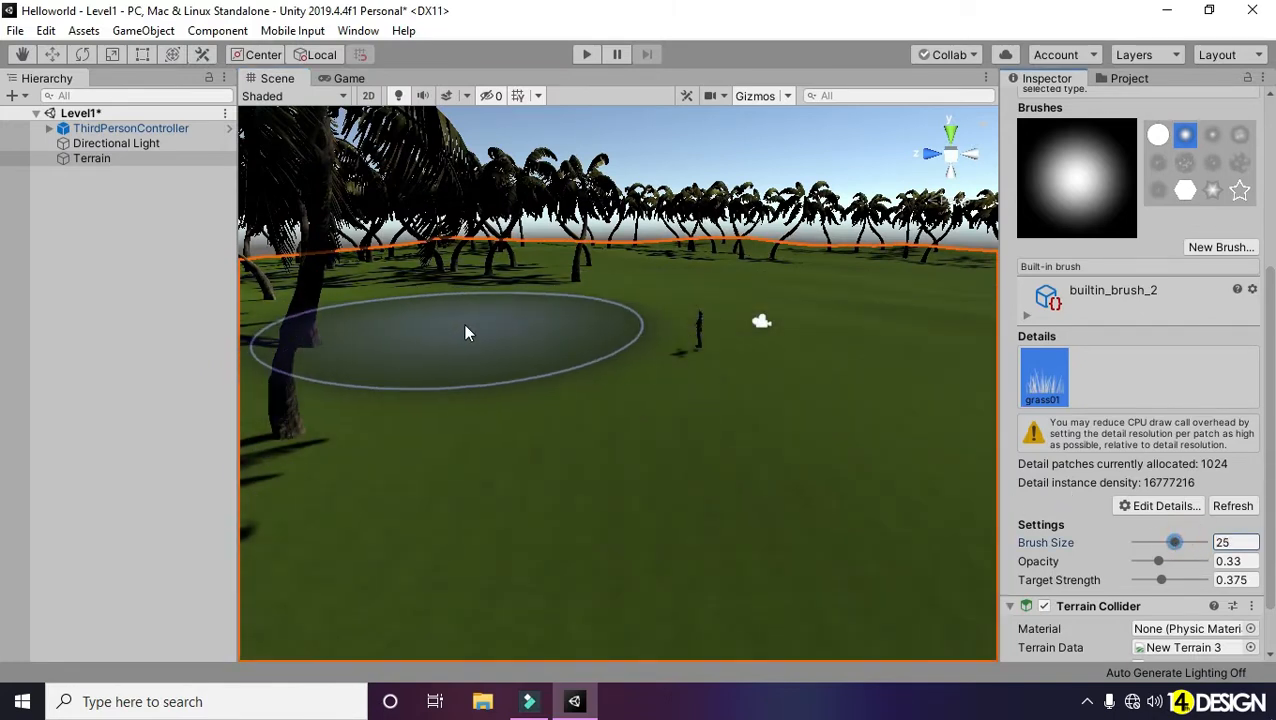
{"action": "mouse_move", "coordinate": [491, 342]}
{"action": "left_mouse_down"}
{"action": "mouse_move", "coordinate": [587, 306]}
{"action": "mouse_move", "coordinate": [609, 204]}
{"action": "left_mouse_up"}
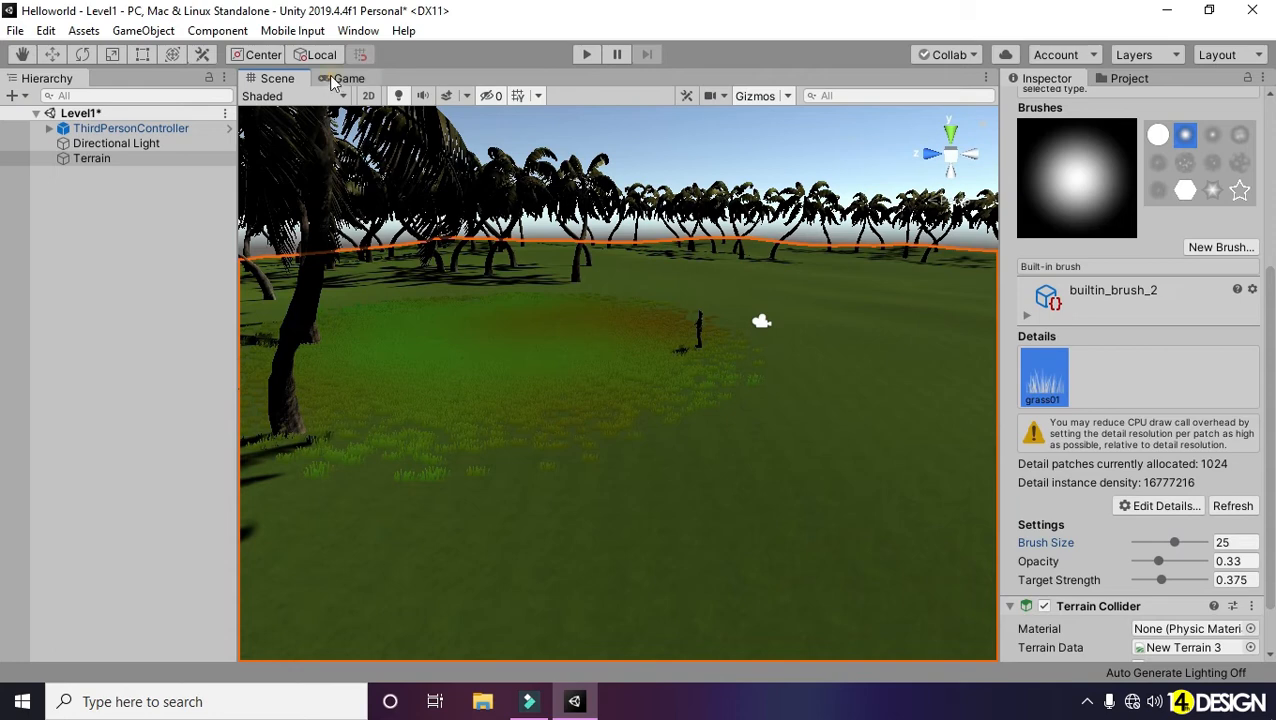
{"action": "left_click", "coordinate": [345, 79]}
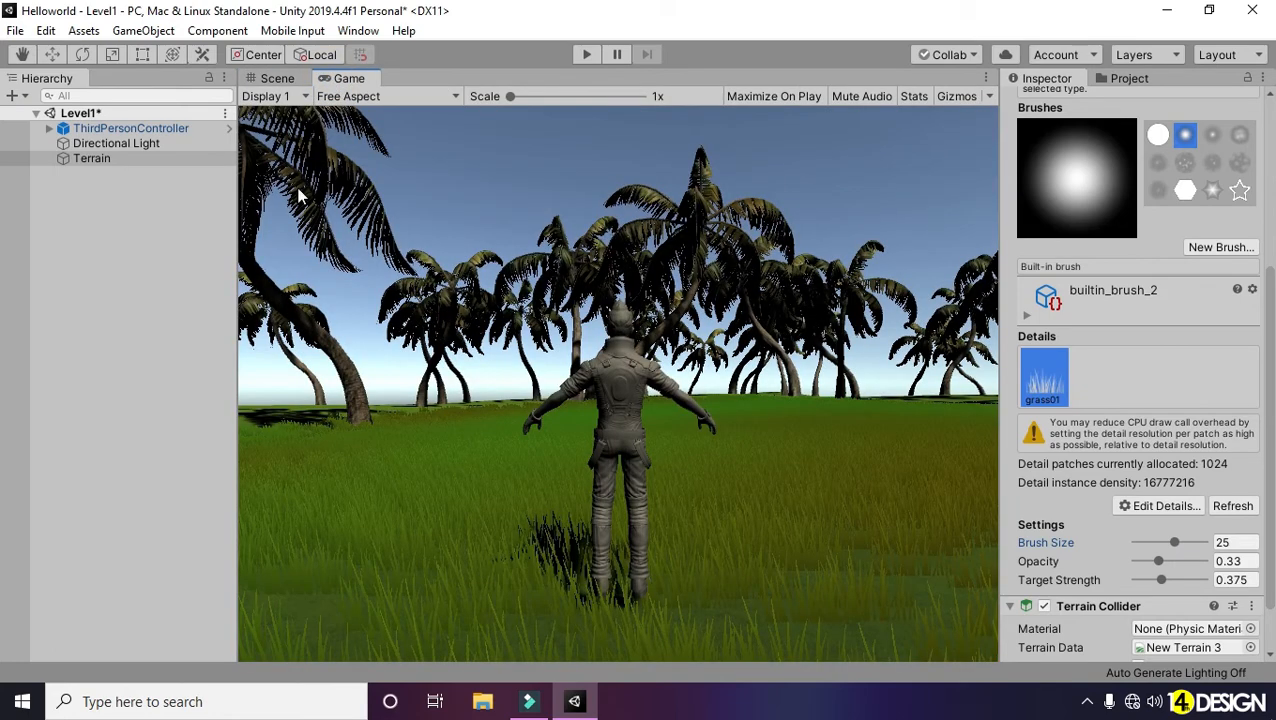
{"action": "left_click", "coordinate": [277, 79]}
Step: Paint grass01 across the whole island, using brush size 70 around the outer areas and 100 in the middle
{"action": "scroll", "coordinate": [640, 320], "scroll_direction": "down", "scroll_amount": 5}
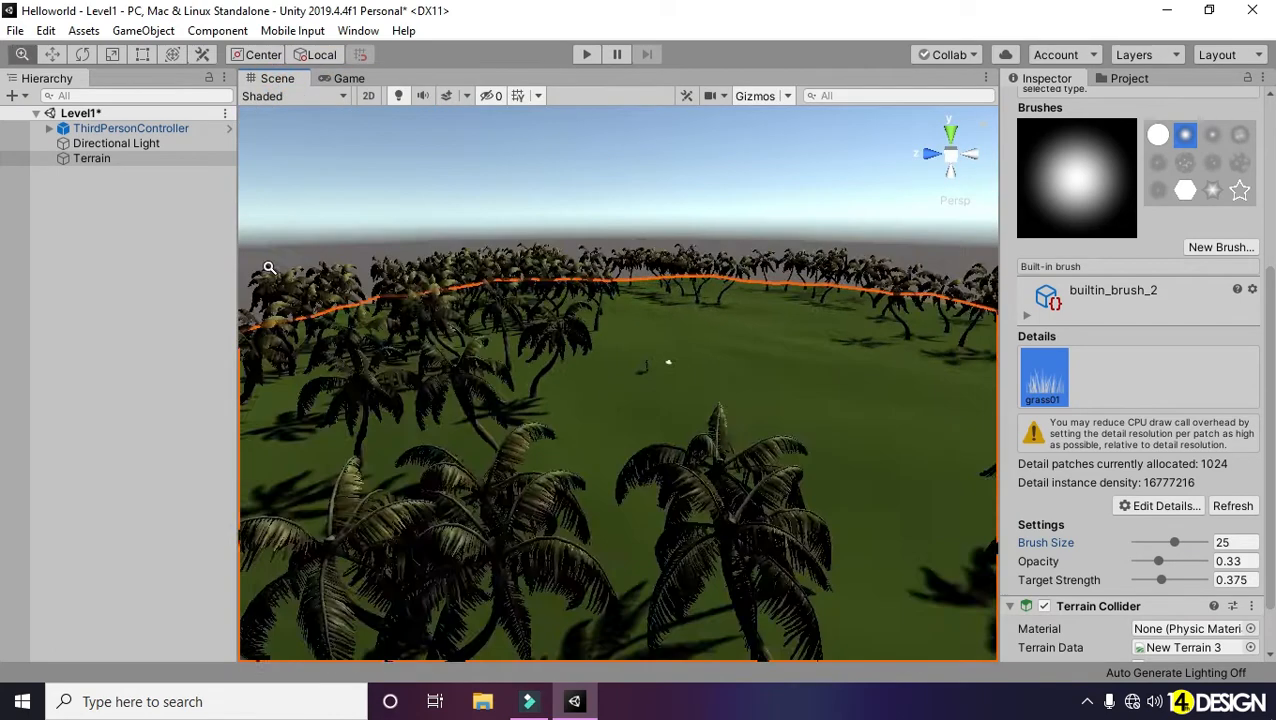
{"action": "left_click_drag", "start_coordinate": [783, 331], "coordinate": [843, 530], "text": "alt"}
{"action": "scroll", "coordinate": [540, 410], "scroll_direction": "down", "scroll_amount": 6}
{"action": "scroll", "coordinate": [616, 376], "scroll_direction": "up", "scroll_amount": 1}
{"action": "scroll", "coordinate": [616, 376], "scroll_direction": "up", "scroll_amount": 1}
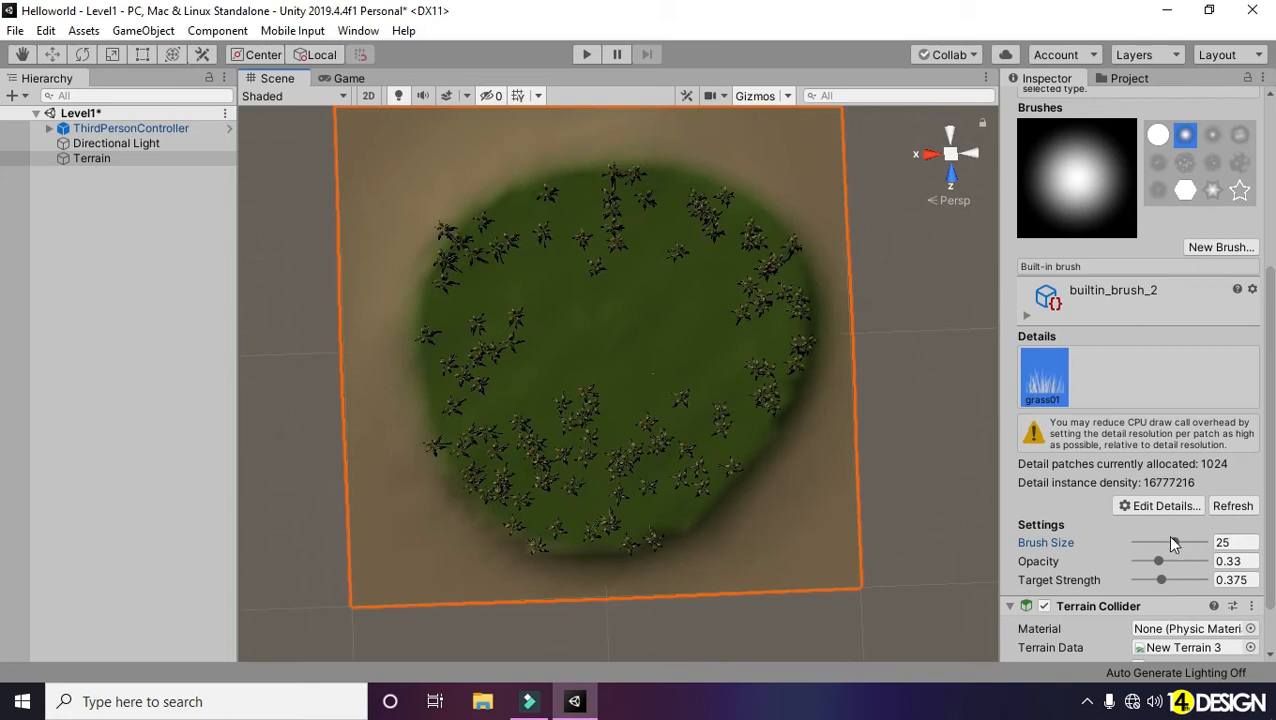
{"action": "left_click_drag", "start_coordinate": [1192, 555], "coordinate": [1200, 553]}
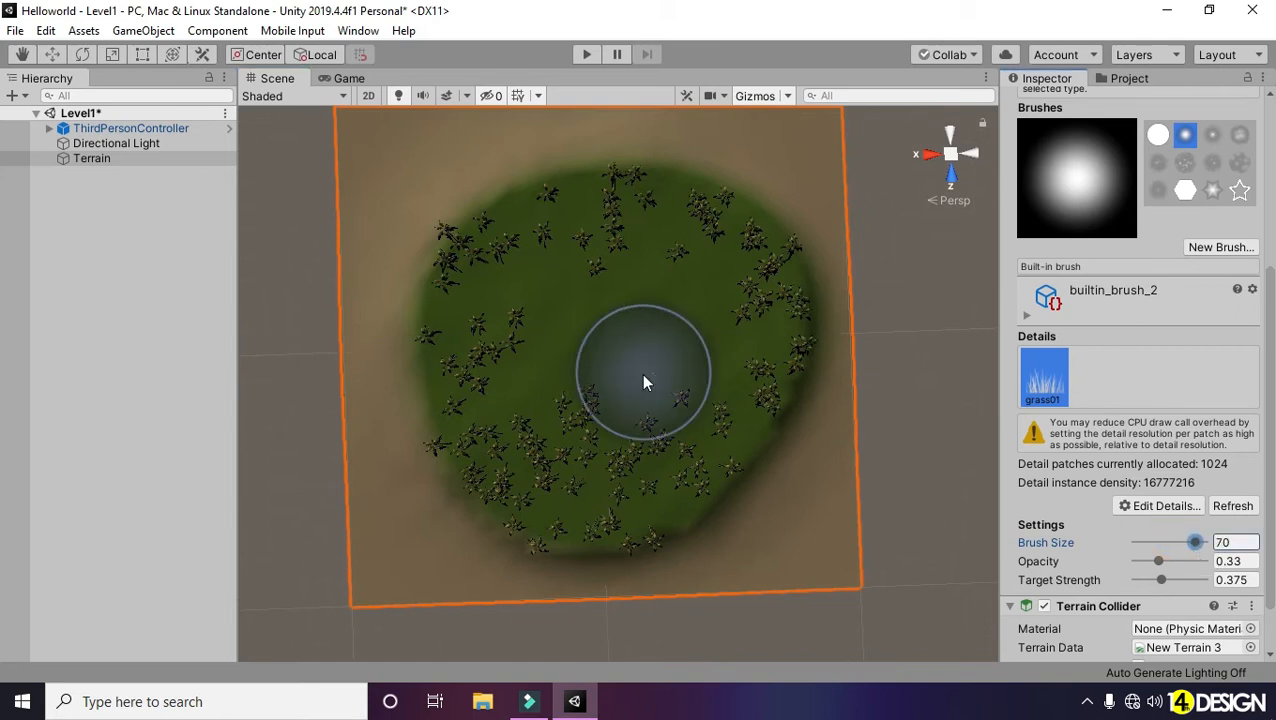
{"action": "left_click", "coordinate": [492, 305]}
{"action": "left_click", "coordinate": [542, 258]}
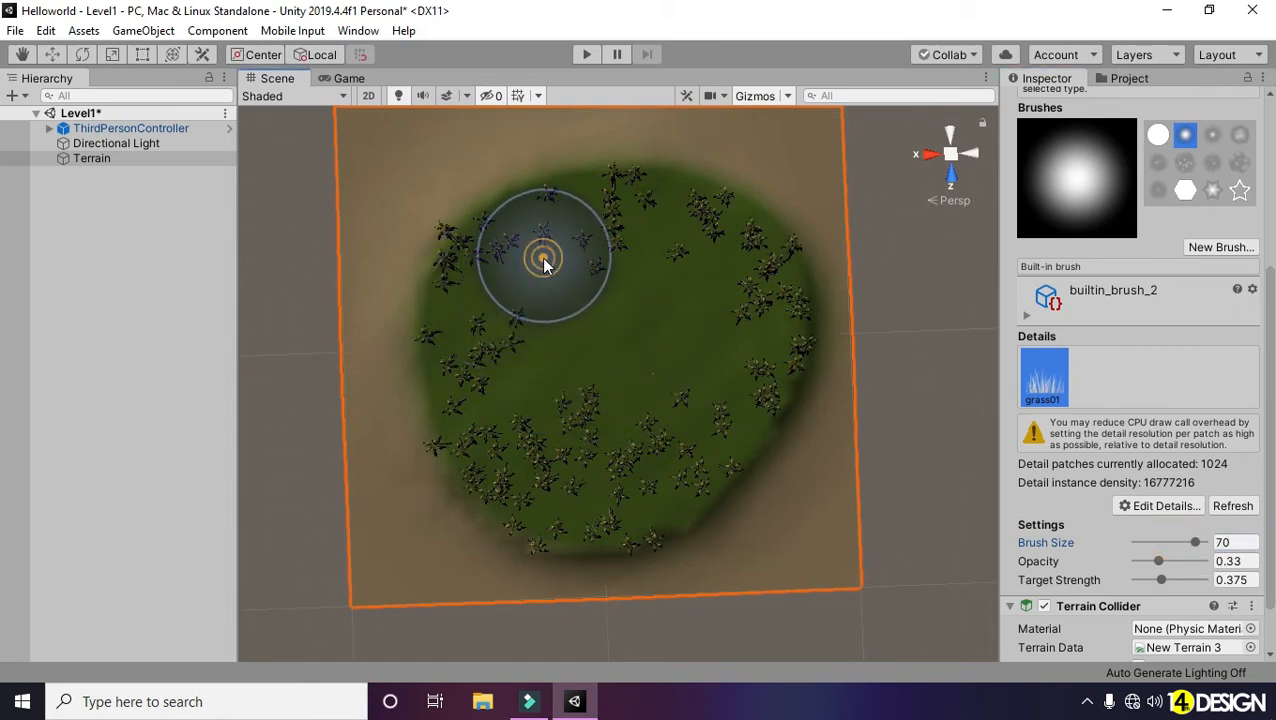
{"action": "left_click", "coordinate": [615, 235]}
{"action": "left_click", "coordinate": [738, 320]}
{"action": "left_click", "coordinate": [673, 450]}
{"action": "left_click", "coordinate": [550, 488]}
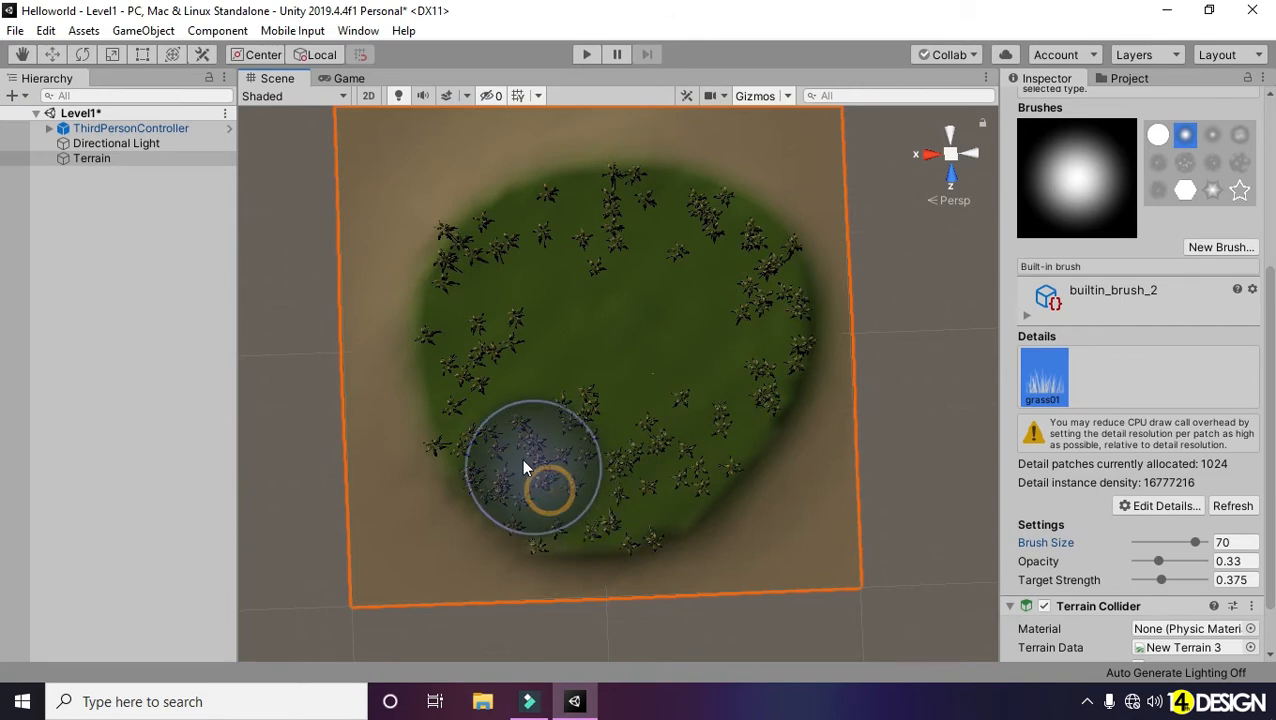
{"action": "left_click", "coordinate": [514, 453]}
{"action": "left_click", "coordinate": [490, 376]}
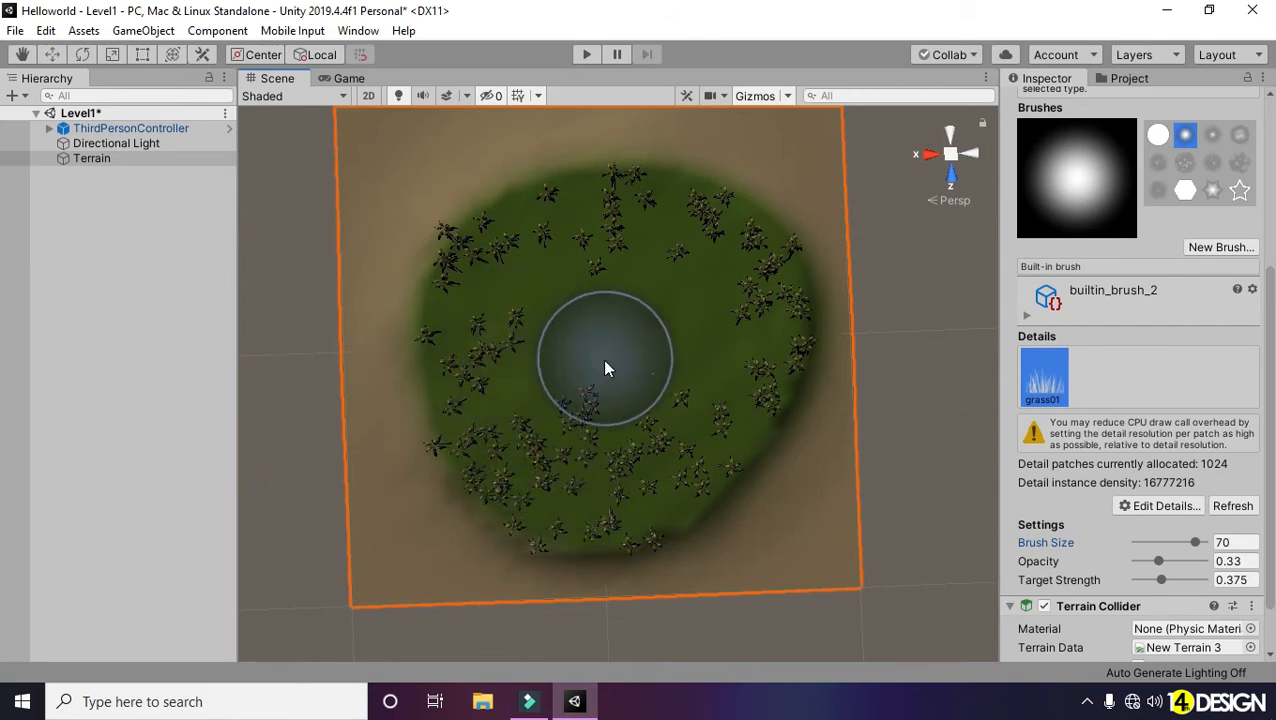
{"action": "left_click_drag", "start_coordinate": [1197, 542], "coordinate": [1206, 542]}
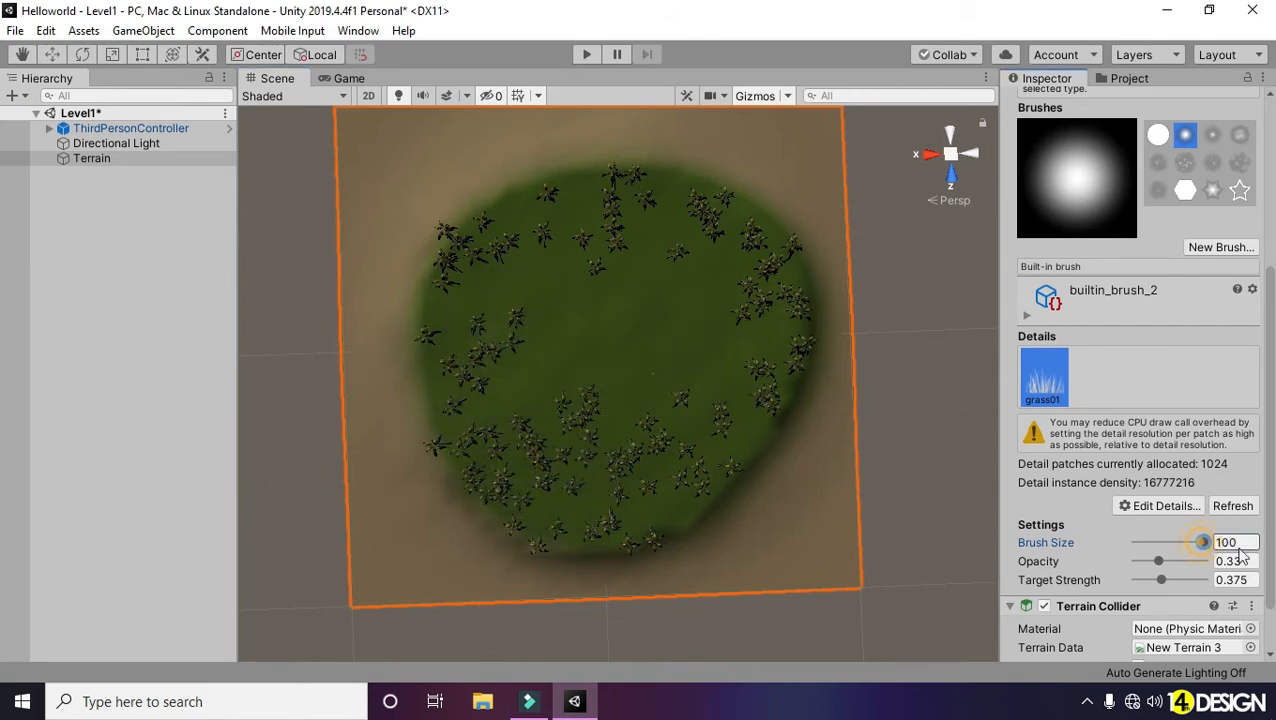
{"action": "left_click", "coordinate": [596, 360]}
Step: Examine the painted grass between the palm trees and around the character from several angles
{"action": "left_click_drag", "start_coordinate": [681, 405], "coordinate": [572, 316], "text": "alt"}
{"action": "mouse_move", "coordinate": [572, 316]}
{"action": "right_mouse_down", "text": "alt"}
{"action": "mouse_move", "coordinate": [664, 328]}
{"action": "mouse_move", "coordinate": [83, 402]}
{"action": "right_mouse_up", "text": "alt"}
{"action": "left_click_drag", "start_coordinate": [627, 378], "coordinate": [709, 250], "text": "alt"}
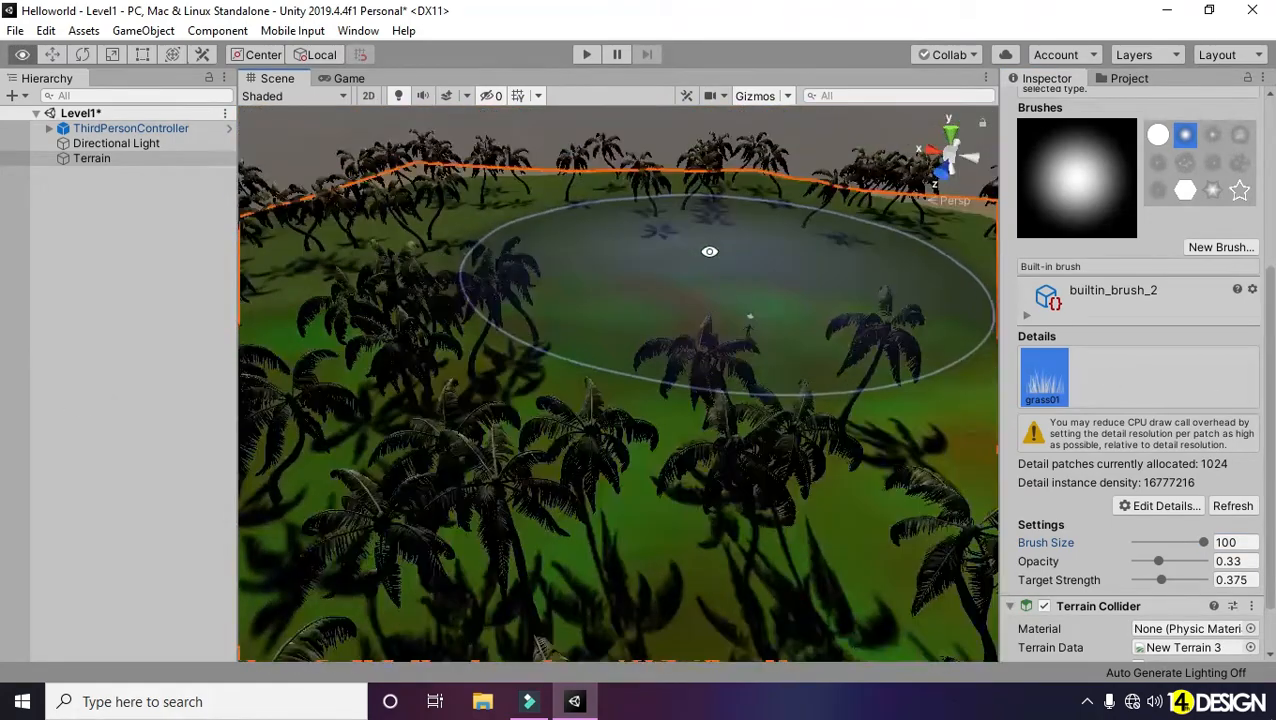
{"action": "middle_click_drag", "start_coordinate": [709, 250], "coordinate": [527, 325]}
{"action": "mouse_move", "coordinate": [504, 332]}
{"action": "left_mouse_down", "text": "alt"}
{"action": "mouse_move", "coordinate": [605, 382]}
{"action": "mouse_move", "coordinate": [897, 361]}
{"action": "mouse_move", "coordinate": [900, 296]}
{"action": "mouse_move", "coordinate": [826, 265]}
{"action": "mouse_move", "coordinate": [749, 206]}
{"action": "mouse_move", "coordinate": [748, 172]}
{"action": "mouse_move", "coordinate": [471, 333]}
{"action": "mouse_move", "coordinate": [681, 461]}
{"action": "mouse_move", "coordinate": [521, 435]}
{"action": "mouse_move", "coordinate": [693, 472]}
{"action": "mouse_move", "coordinate": [758, 447]}
{"action": "mouse_move", "coordinate": [638, 396]}
{"action": "mouse_move", "coordinate": [643, 387]}
{"action": "mouse_move", "coordinate": [561, 373]}
{"action": "mouse_move", "coordinate": [591, 216]}
{"action": "mouse_move", "coordinate": [846, 262]}
{"action": "mouse_move", "coordinate": [815, 270]}
{"action": "left_mouse_up", "text": "alt"}
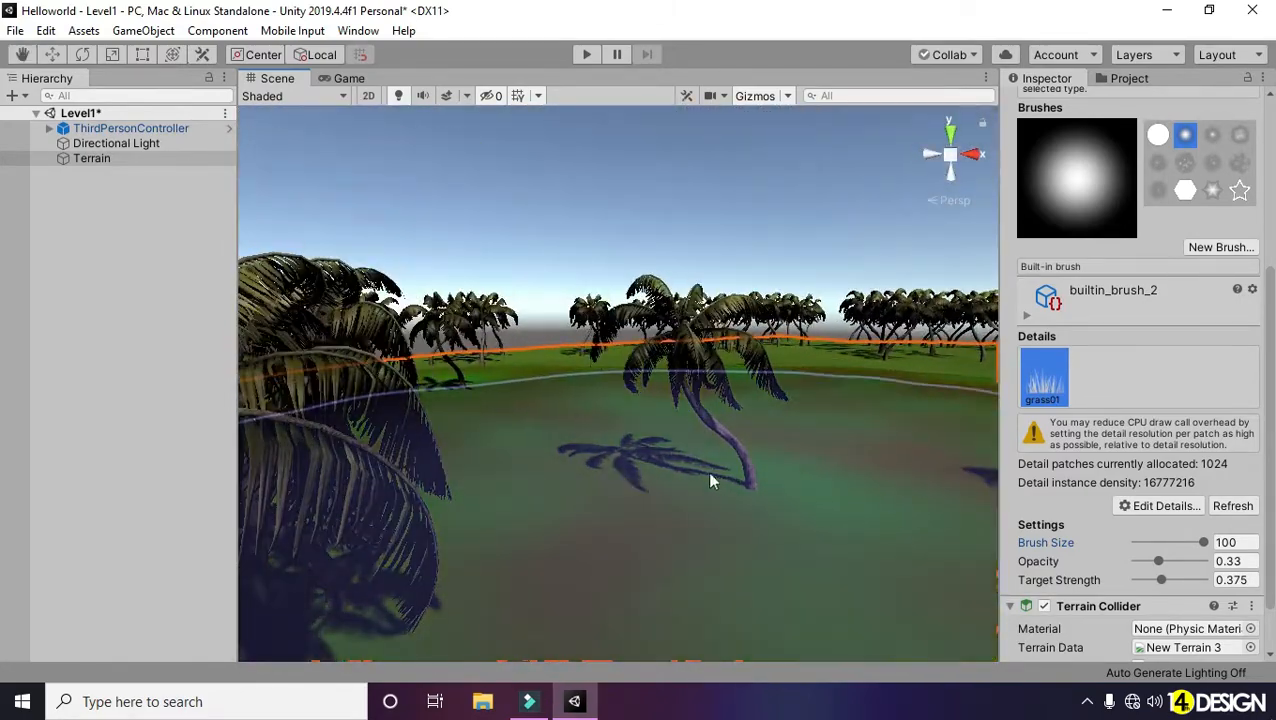
{"action": "left_click_drag", "start_coordinate": [693, 455], "coordinate": [659, 331], "text": "alt"}
{"action": "right_click_drag", "start_coordinate": [643, 336], "coordinate": [31, 356]}
{"action": "mouse_move", "coordinate": [31, 348]}
{"action": "left_mouse_down", "text": "alt"}
{"action": "mouse_move", "coordinate": [305, 459]}
{"action": "mouse_move", "coordinate": [320, 448]}
{"action": "left_mouse_up", "text": "alt"}
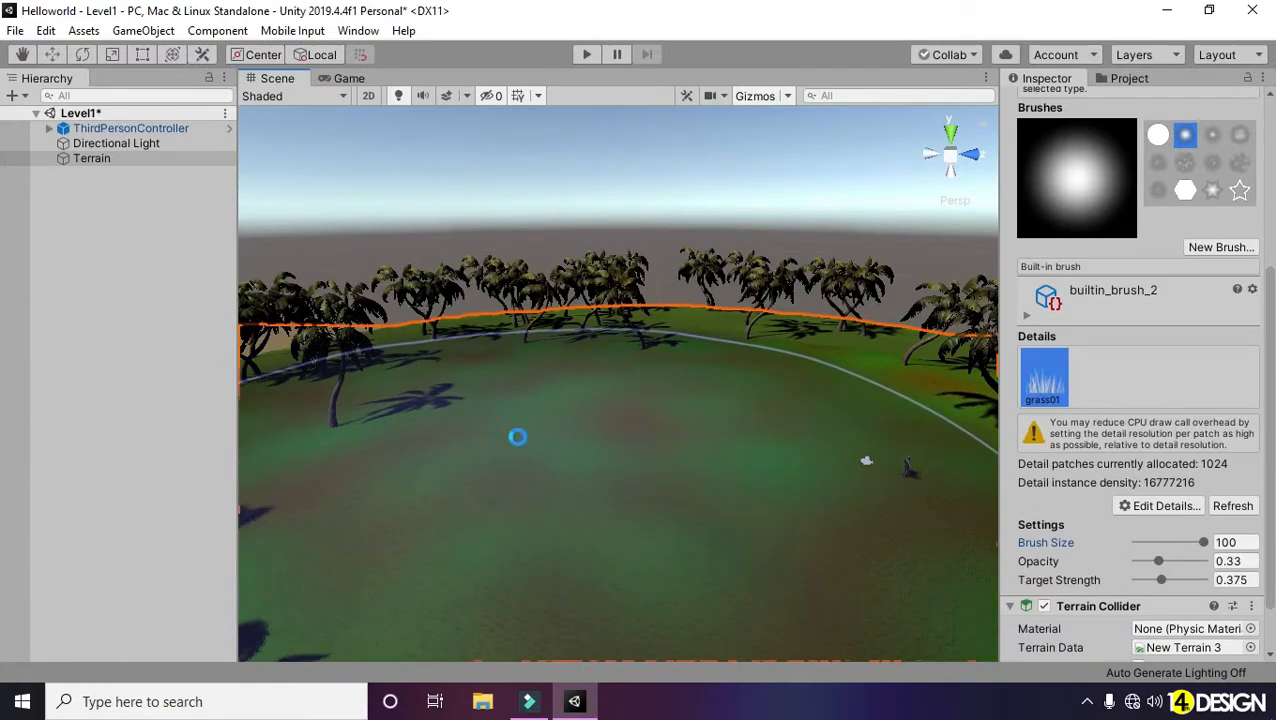
Step: Save the scene and switch from terrain detail painting to the Move tool
{"action": "key", "text": "w"}
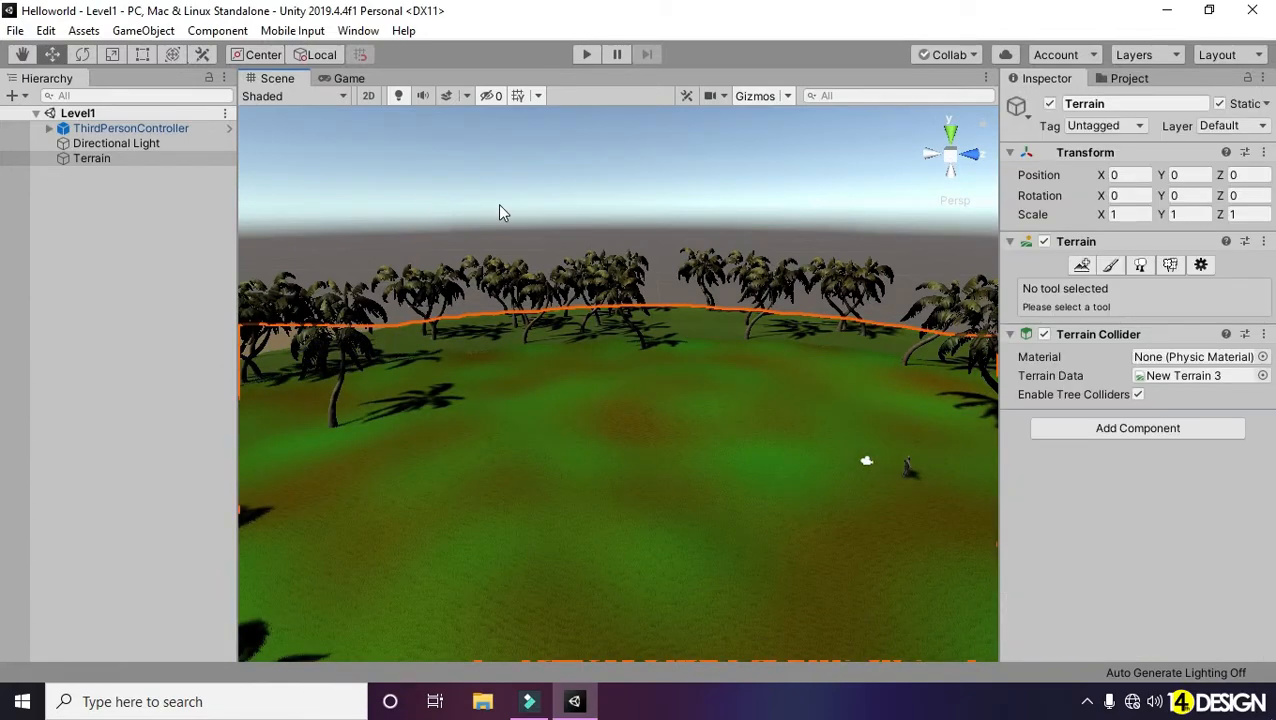
{"action": "left_click_drag", "start_coordinate": [508, 225], "coordinate": [810, 330], "text": "alt"}
{"action": "right_click_drag", "start_coordinate": [810, 330], "coordinate": [279, 302], "text": "alt"}
{"action": "left_click_drag", "start_coordinate": [555, 350], "coordinate": [850, 395], "text": "alt"}
{"action": "right_click_drag", "start_coordinate": [850, 395], "coordinate": [661, 427], "text": "alt"}
{"action": "left_click_drag", "start_coordinate": [661, 427], "coordinate": [835, 328], "text": "alt"}
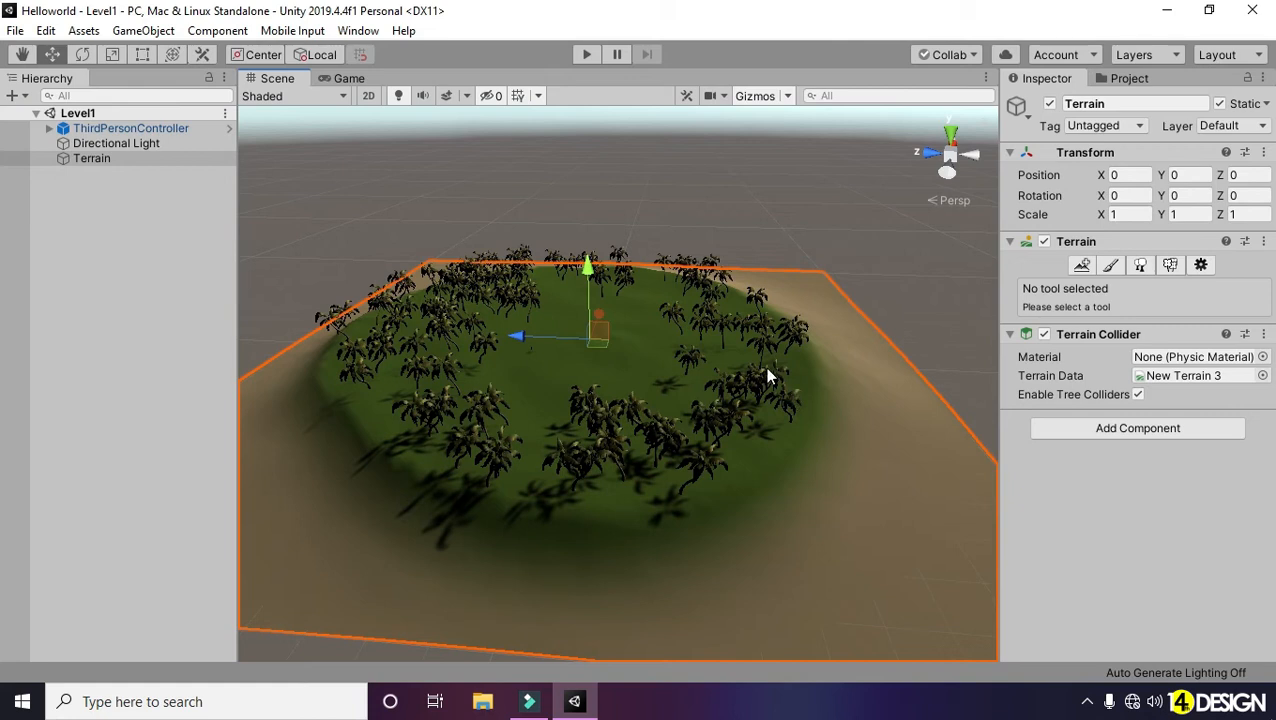
Step: Widen the project browser and open the Water4 Prefabs folder under Standard Assets > Environment > Water
{"action": "left_click", "coordinate": [1115, 79]}
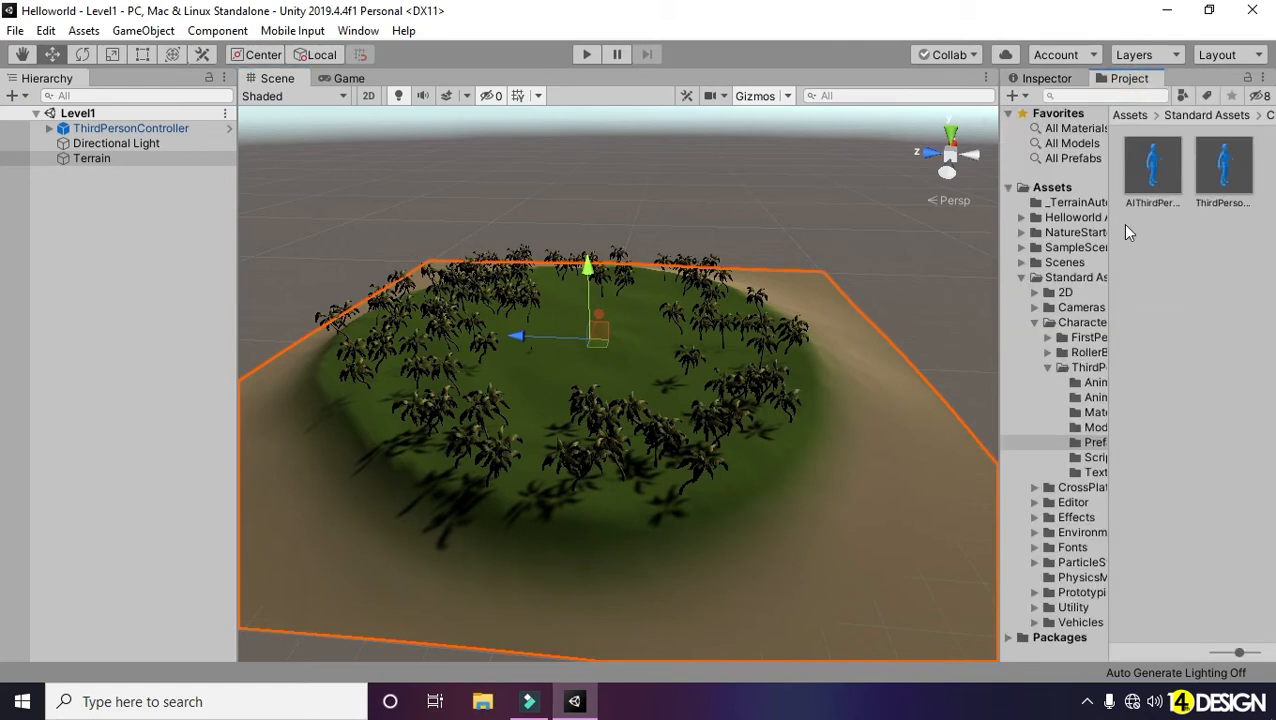
{"action": "left_click_drag", "start_coordinate": [998, 228], "coordinate": [935, 228]}
{"action": "left_click", "coordinate": [1142, 115]}
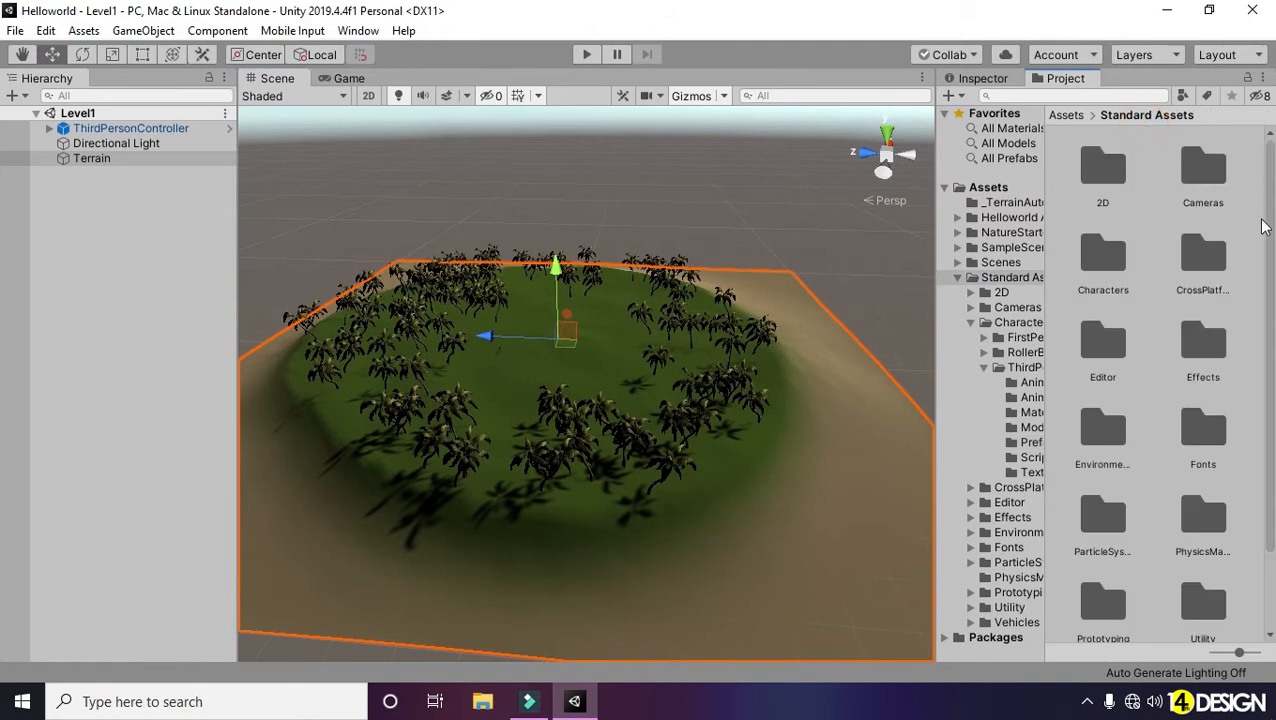
{"action": "left_click_drag", "start_coordinate": [1272, 236], "coordinate": [1272, 290]}
{"action": "double_click", "coordinate": [1118, 345]}
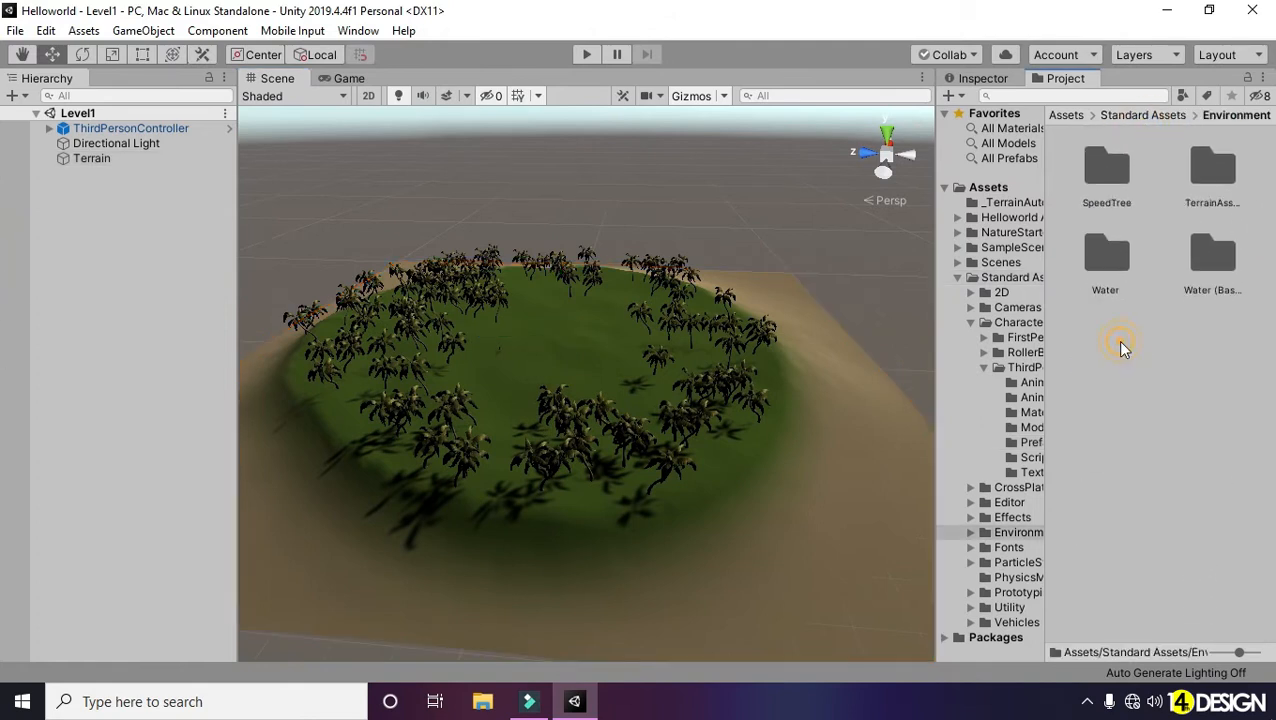
{"action": "double_click", "coordinate": [1111, 265]}
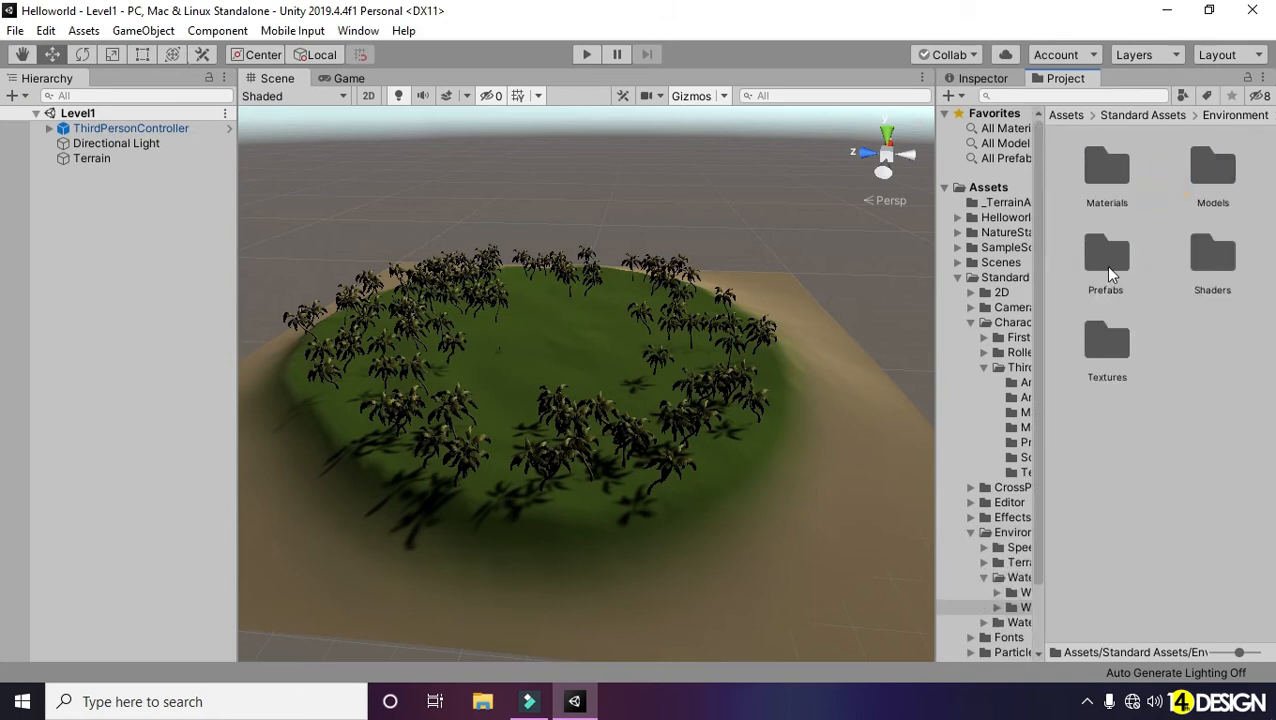
{"action": "double_click", "coordinate": [1107, 268]}
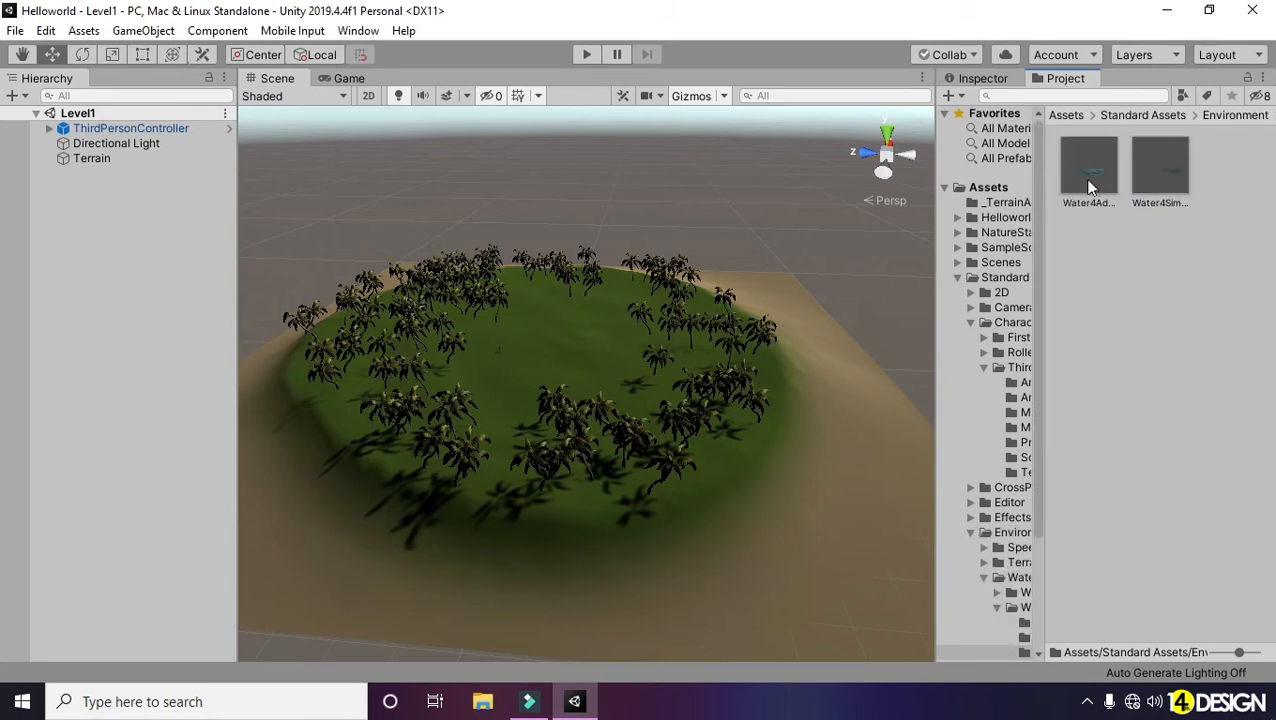
Step: Place the Water4Advanced prefab over the middle of the island and switch the scene to the Top view
{"action": "left_click_drag", "start_coordinate": [554, 345], "coordinate": [543, 343]}
{"action": "left_click_drag", "start_coordinate": [362, 282], "coordinate": [781, 323], "text": "alt"}
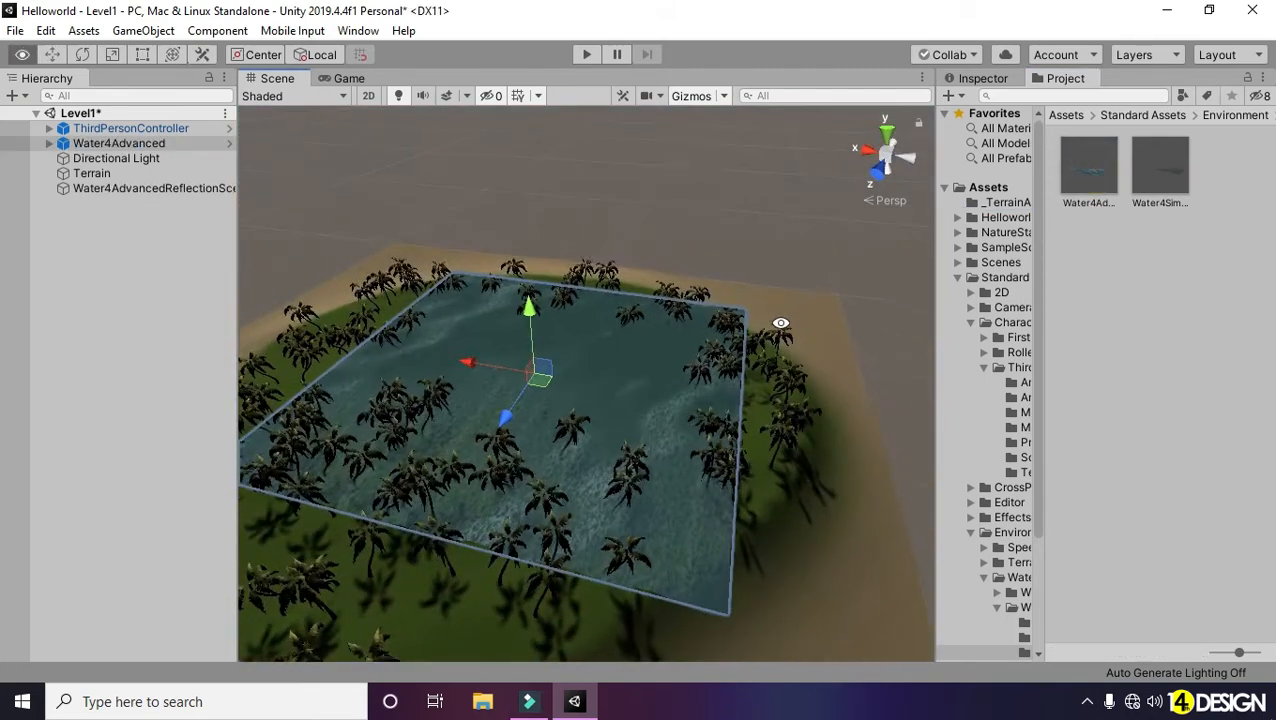
{"action": "scroll", "coordinate": [878, 279], "scroll_direction": "down", "scroll_amount": 3}
{"action": "left_click", "coordinate": [886, 128]}
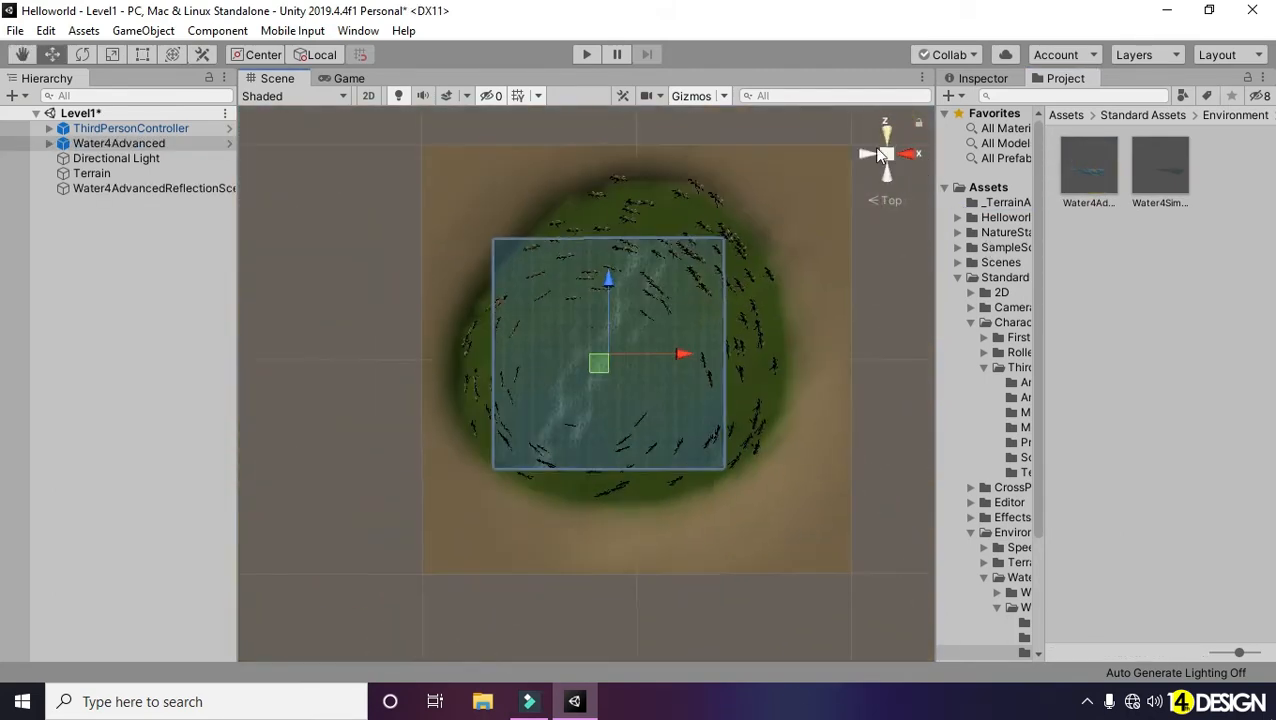
Step: Center the Water4Advanced plane over the island and lower it so the land rises above the water surface
{"action": "left_click_drag", "start_coordinate": [680, 355], "coordinate": [734, 345]}
{"action": "left_click_drag", "start_coordinate": [431, 397], "coordinate": [682, 389], "text": "alt"}
{"action": "left_click_drag", "start_coordinate": [533, 263], "coordinate": [528, 328]}
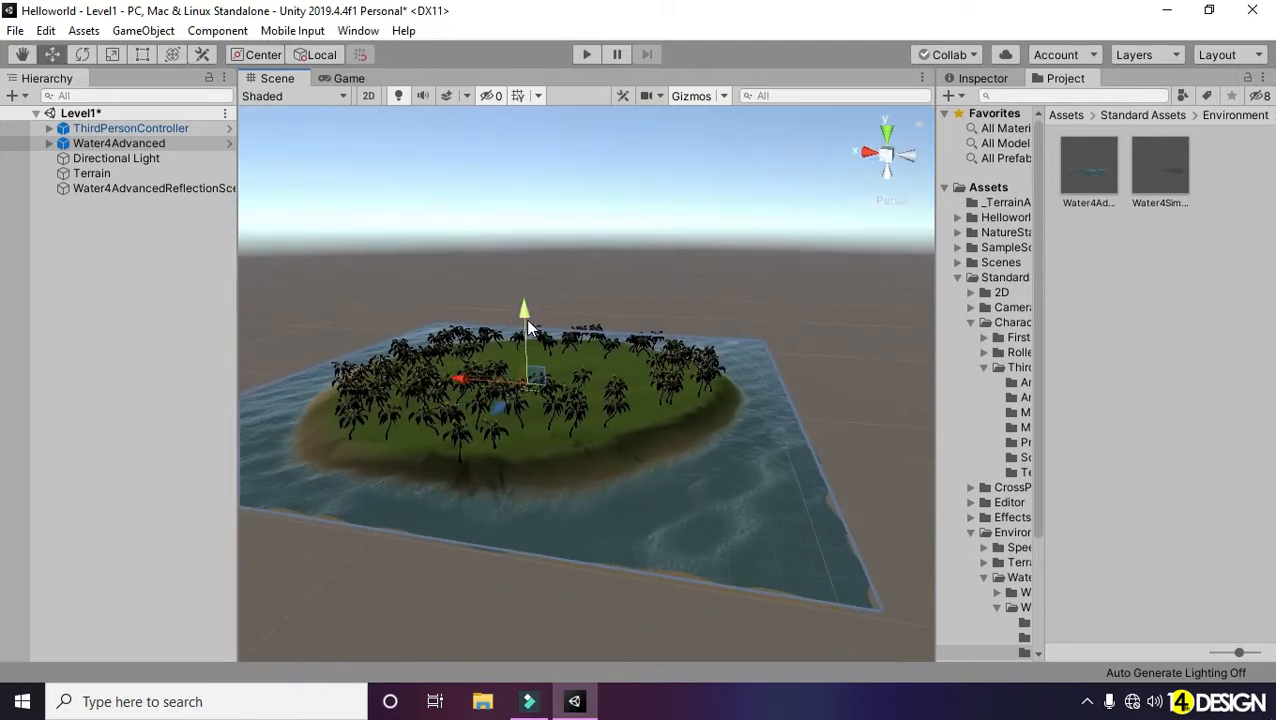
Step: Scale the water plane uniformly so it surrounds the whole island
{"action": "key", "text": "r"}
{"action": "left_click_drag", "start_coordinate": [527, 379], "coordinate": [537, 390]}
{"action": "left_click_drag", "start_coordinate": [604, 430], "coordinate": [608, 320], "text": "alt"}
{"action": "key", "text": "w"}
{"action": "left_click_drag", "start_coordinate": [687, 283], "coordinate": [421, 357], "text": "alt"}
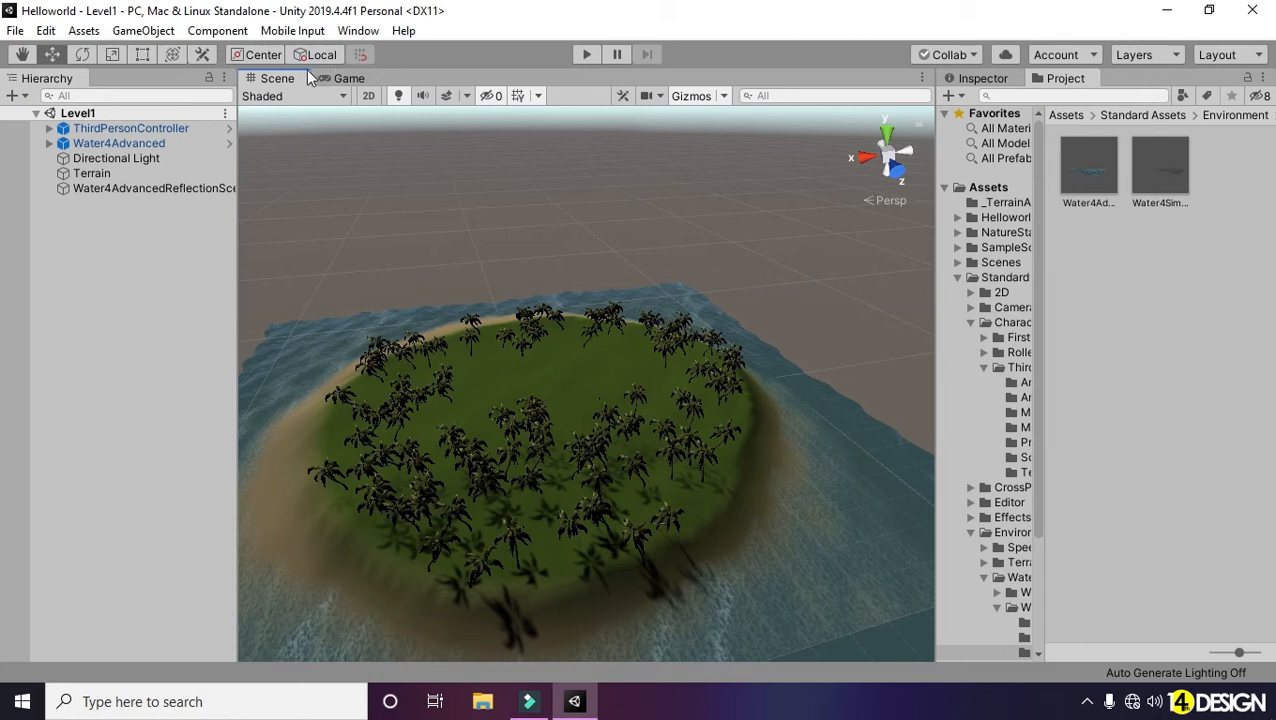
Step: Check the game camera's view, and move the ThirdPersonController from the island's middle to its grassy edge near the shore
{"action": "left_click", "coordinate": [343, 78]}
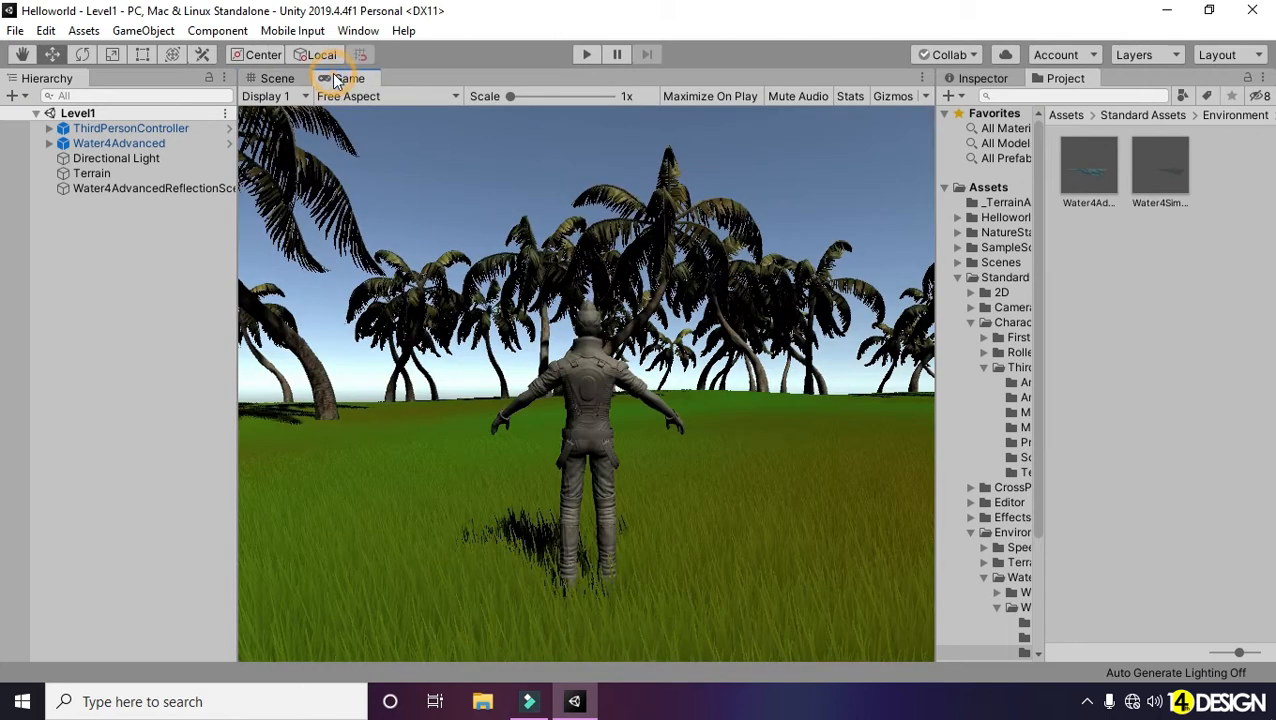
{"action": "left_click", "coordinate": [272, 78]}
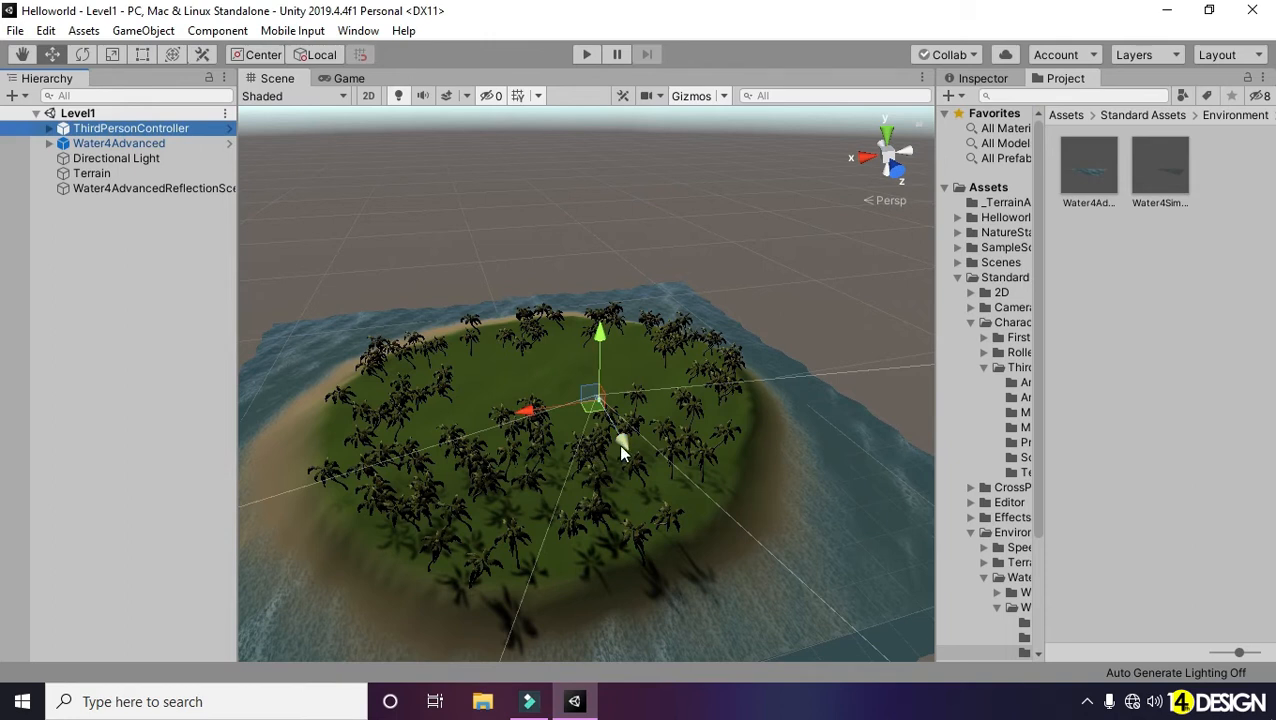
{"action": "left_click_drag", "start_coordinate": [528, 413], "coordinate": [527, 417]}
{"action": "left_click_drag", "start_coordinate": [341, 441], "coordinate": [316, 437]}
Step: Play-test the level by running and jumping the character across the grass and along the beach, and stop the game
{"action": "left_click", "coordinate": [350, 78]}
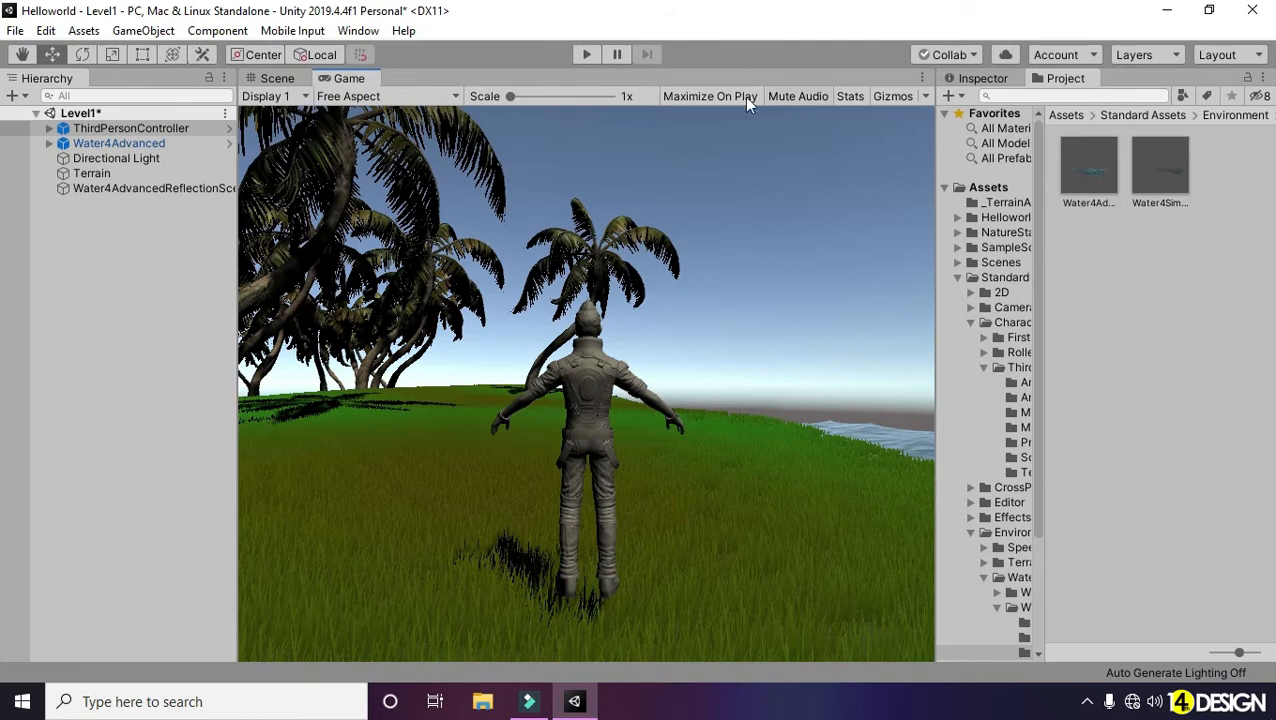
{"action": "left_click", "coordinate": [587, 55]}
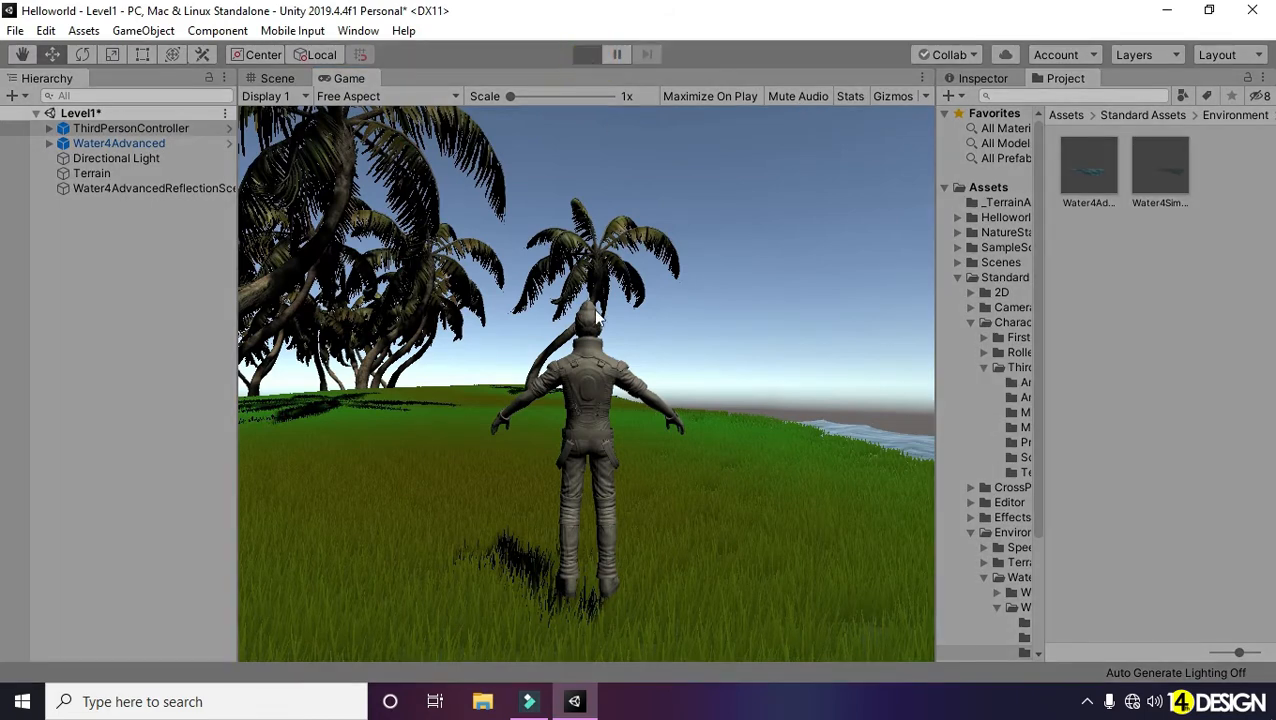
{"action": "key", "text": "d"}
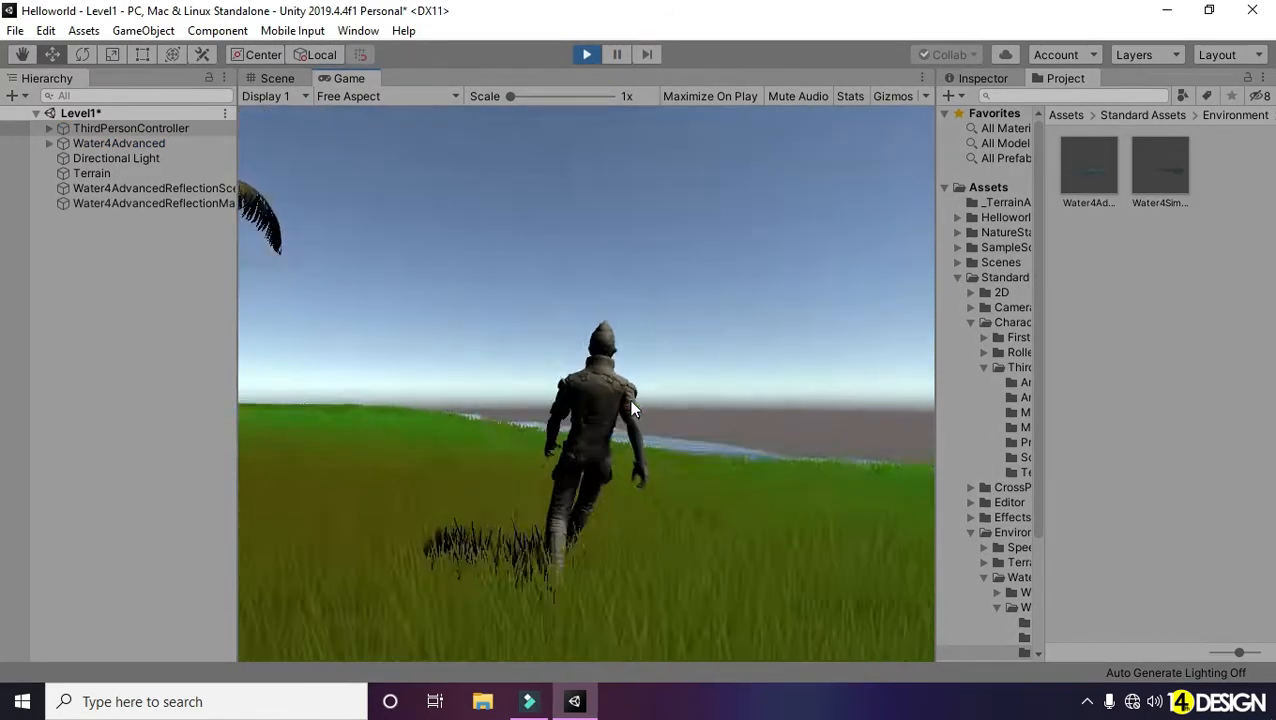
{"action": "key", "text": "w"}
{"action": "key", "text": "a"}
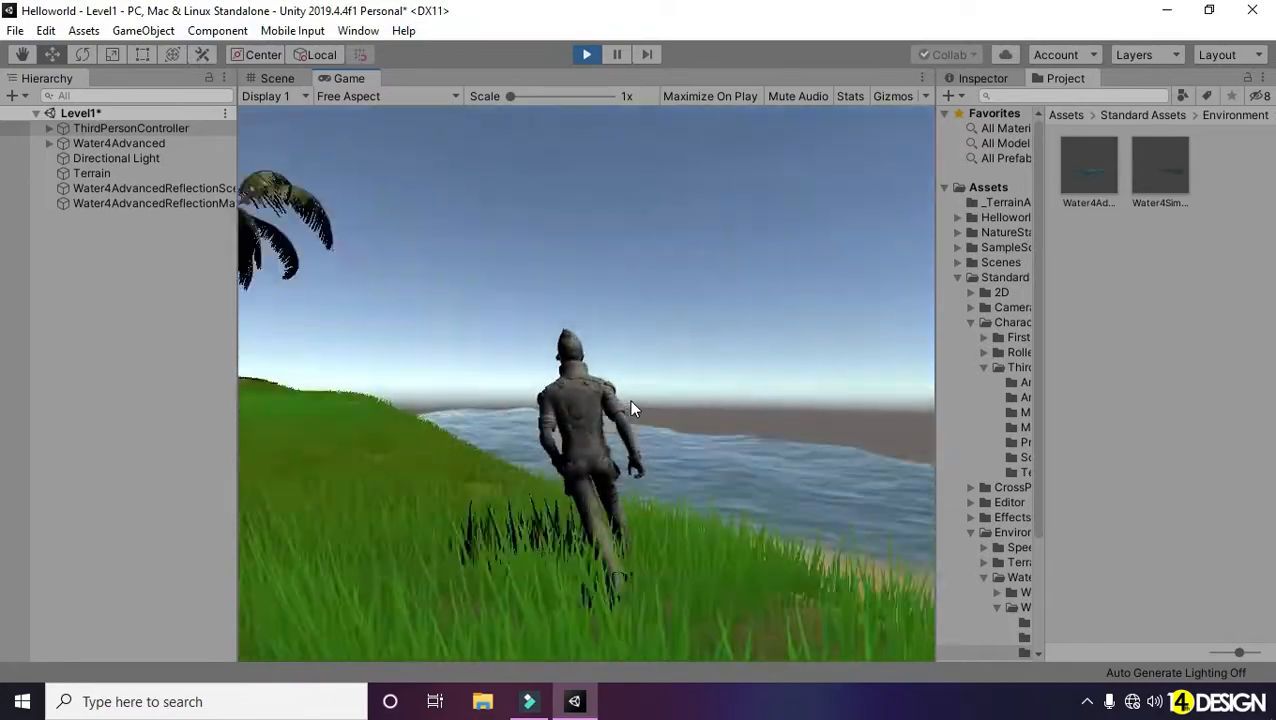
{"action": "key", "text": "d"}
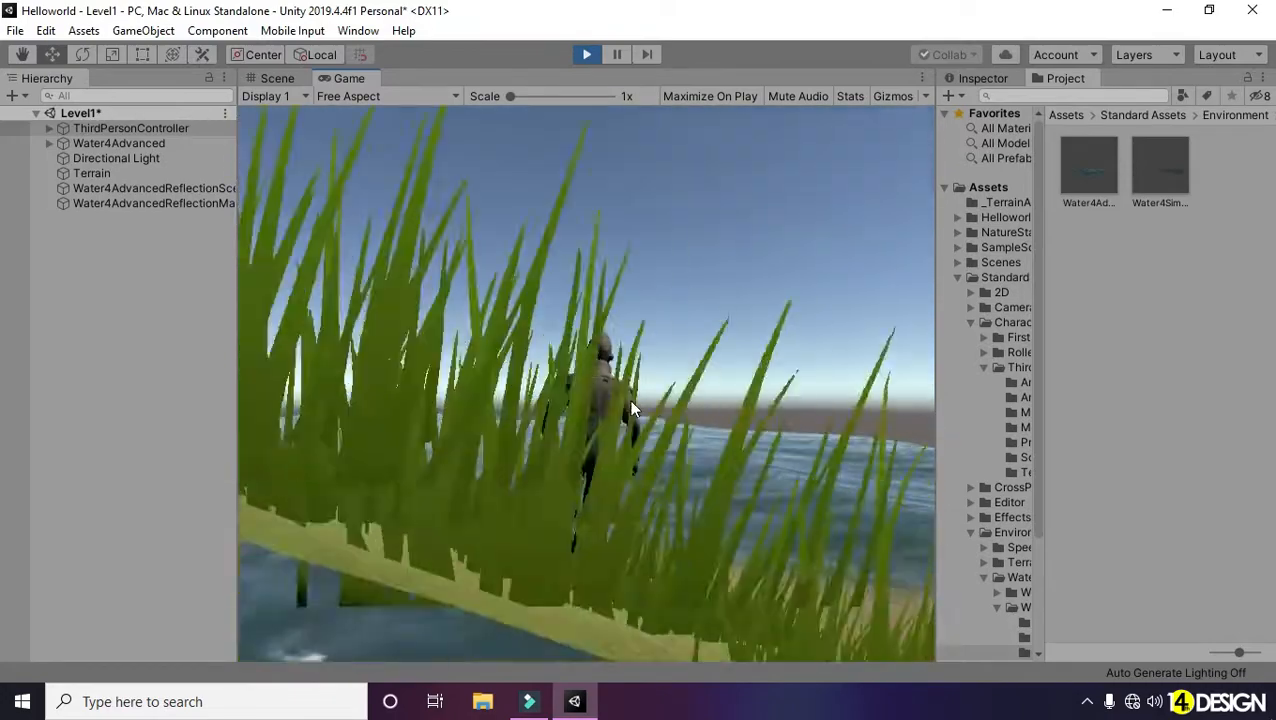
{"action": "key", "text": "a"}
{"action": "key", "text": "d"}
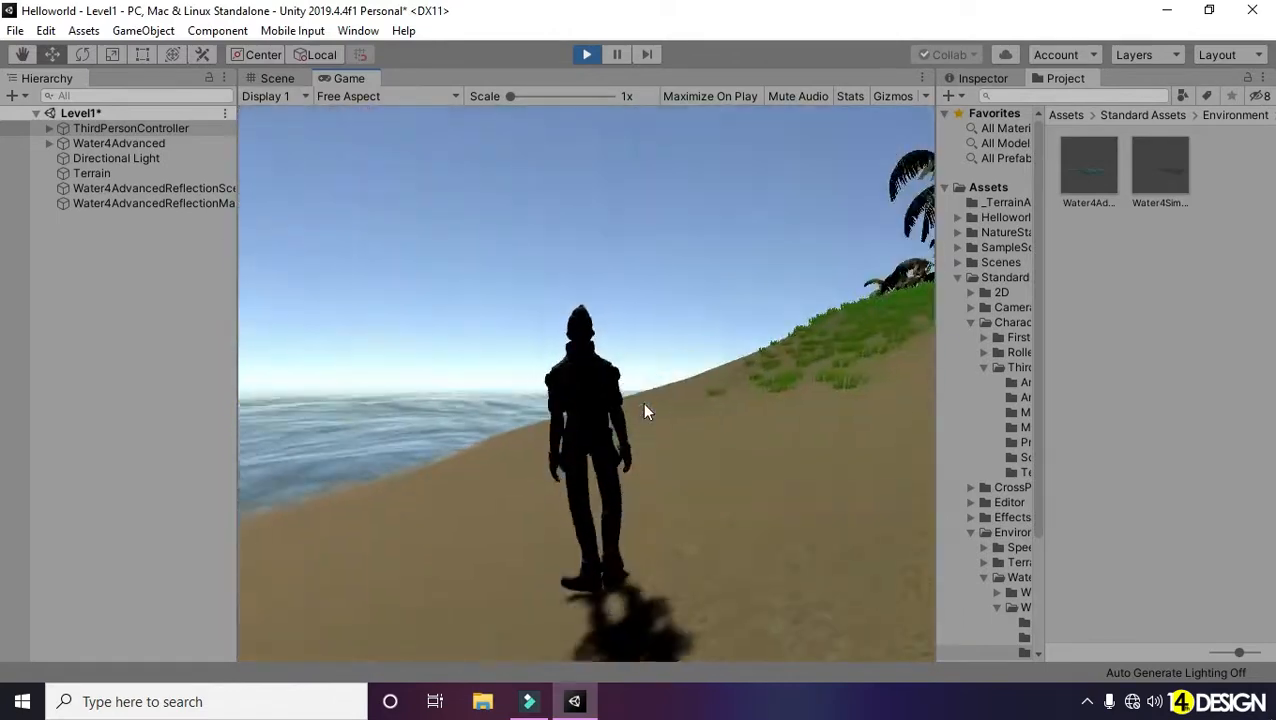
{"action": "key", "text": "a"}
{"action": "key", "text": "w"}
{"action": "key", "text": "d"}
{"action": "key", "text": "space"}
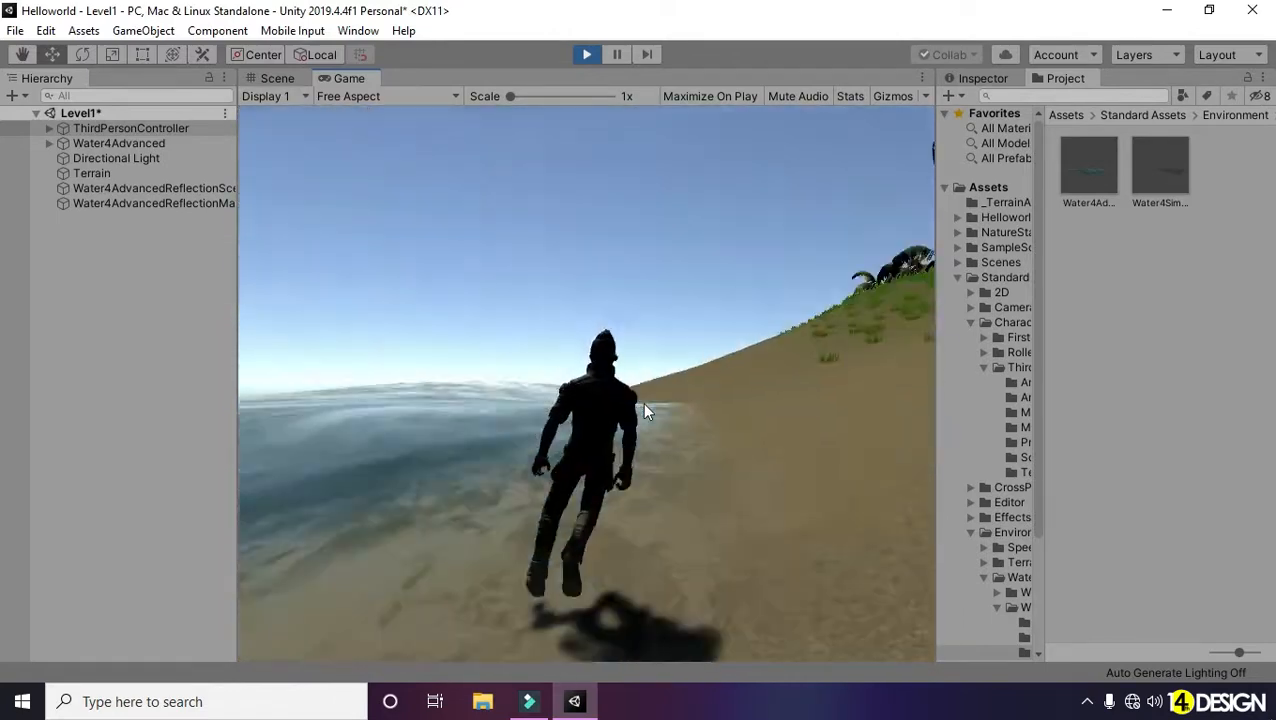
{"action": "key", "text": "d"}
{"action": "key", "text": "a"}
{"action": "key", "text": "d"}
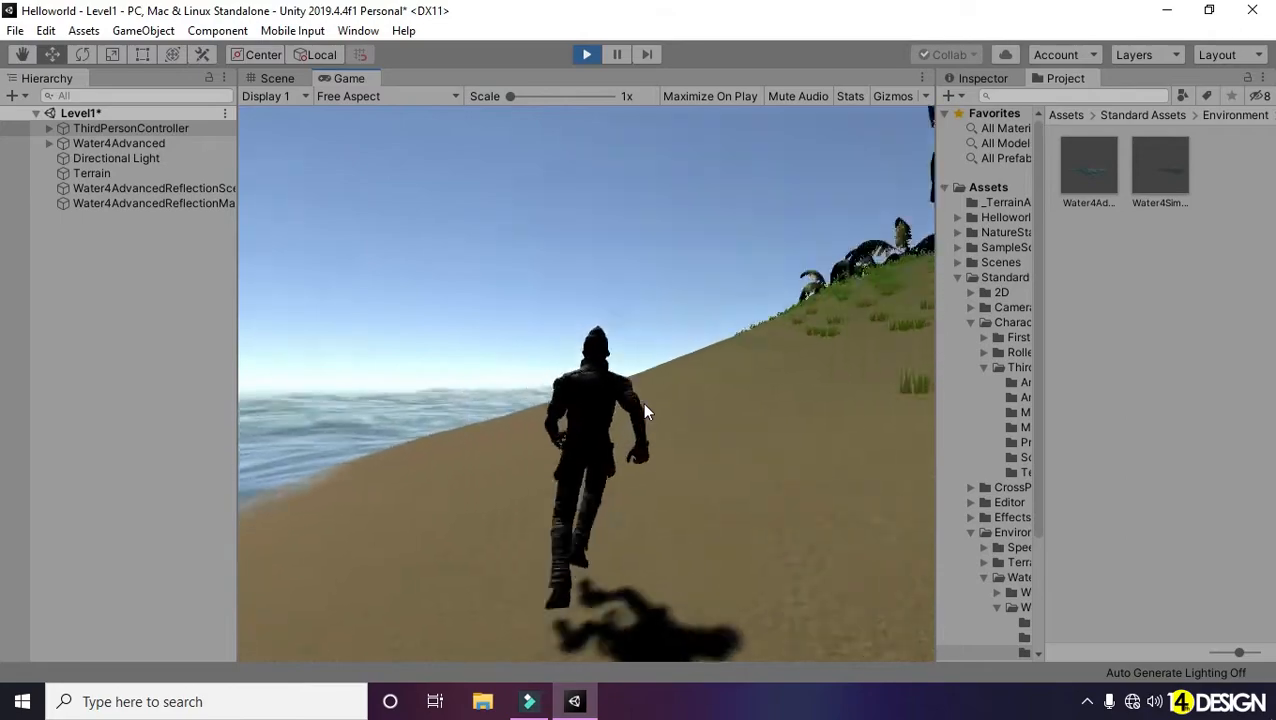
{"action": "key", "text": "d"}
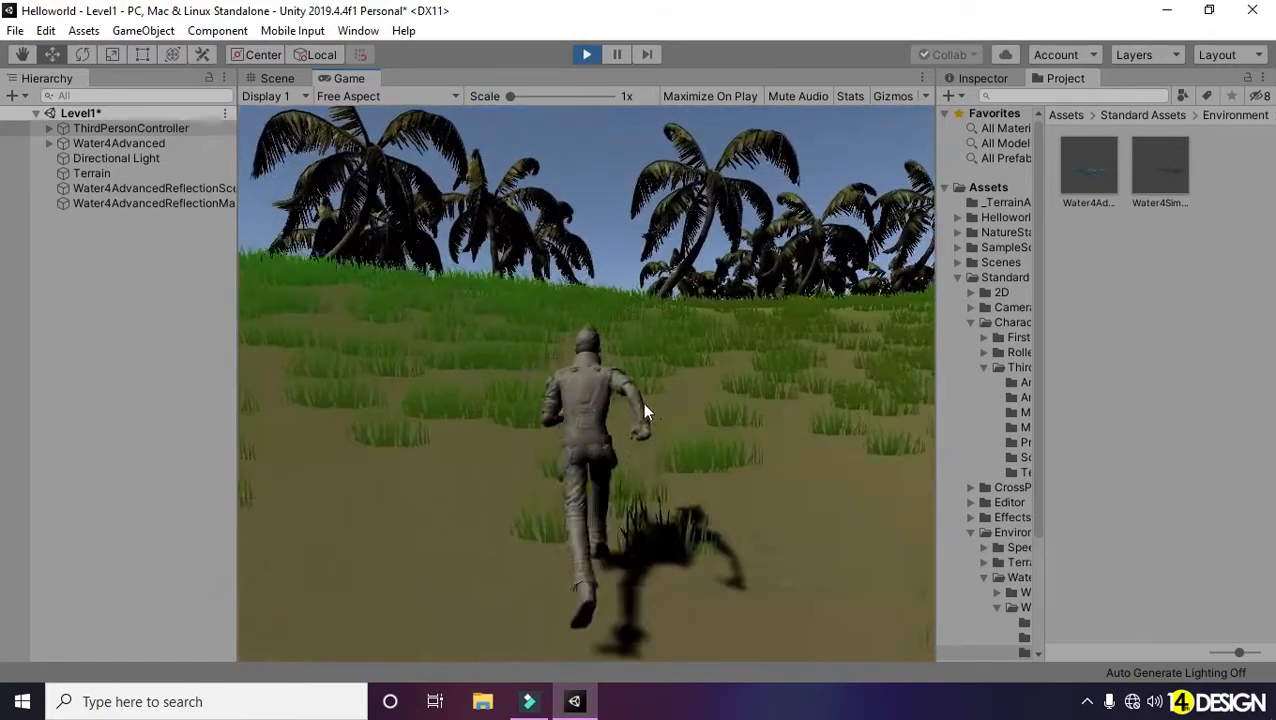
{"action": "key", "text": "a"}
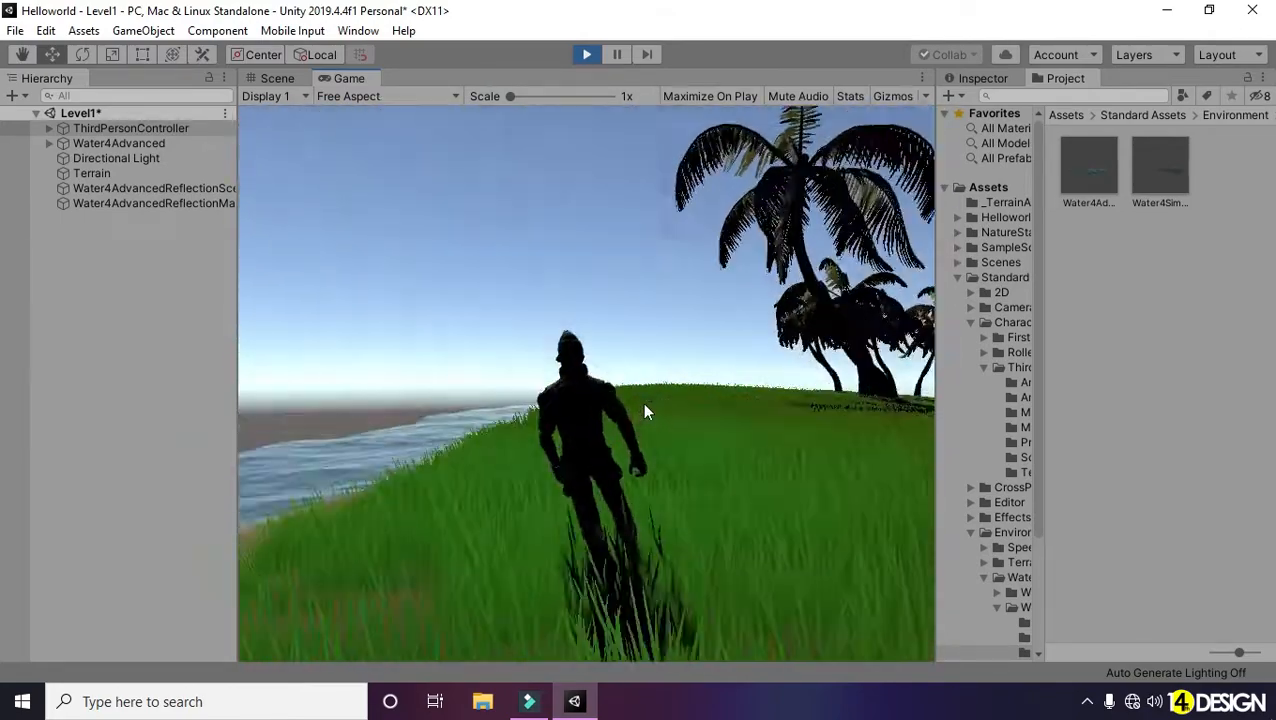
{"action": "key", "text": "a"}
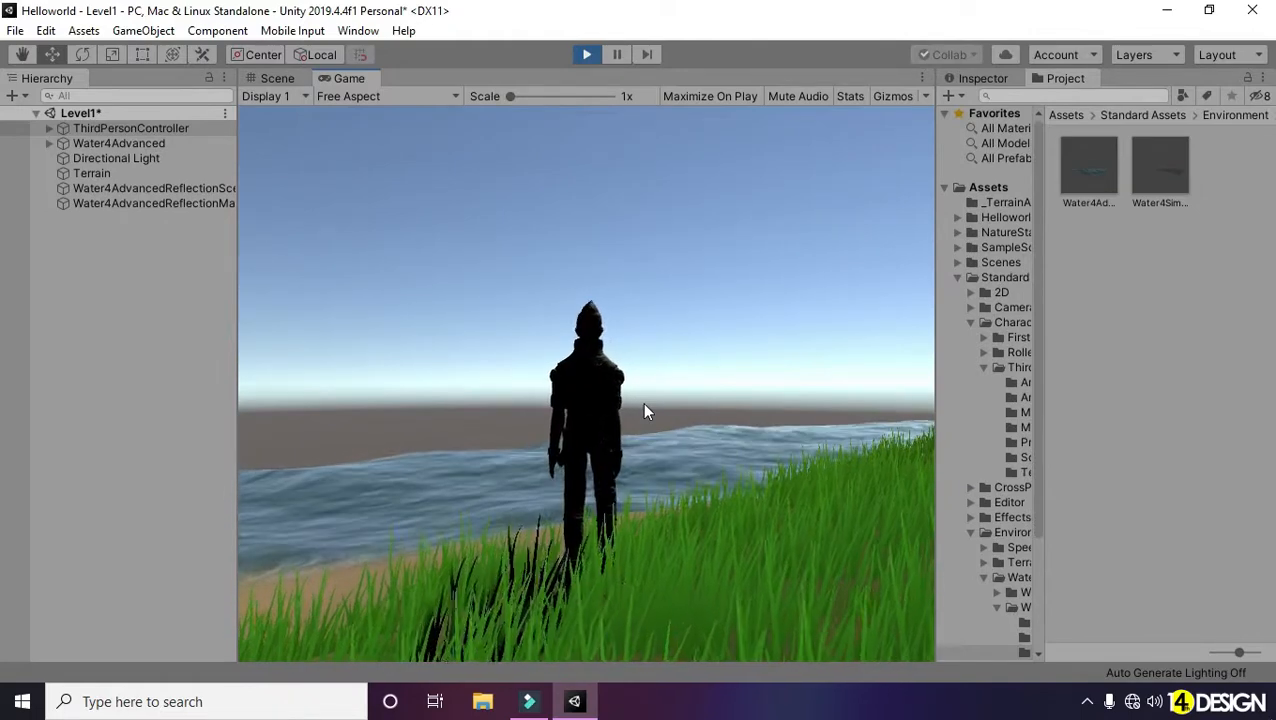
{"action": "key", "text": "a"}
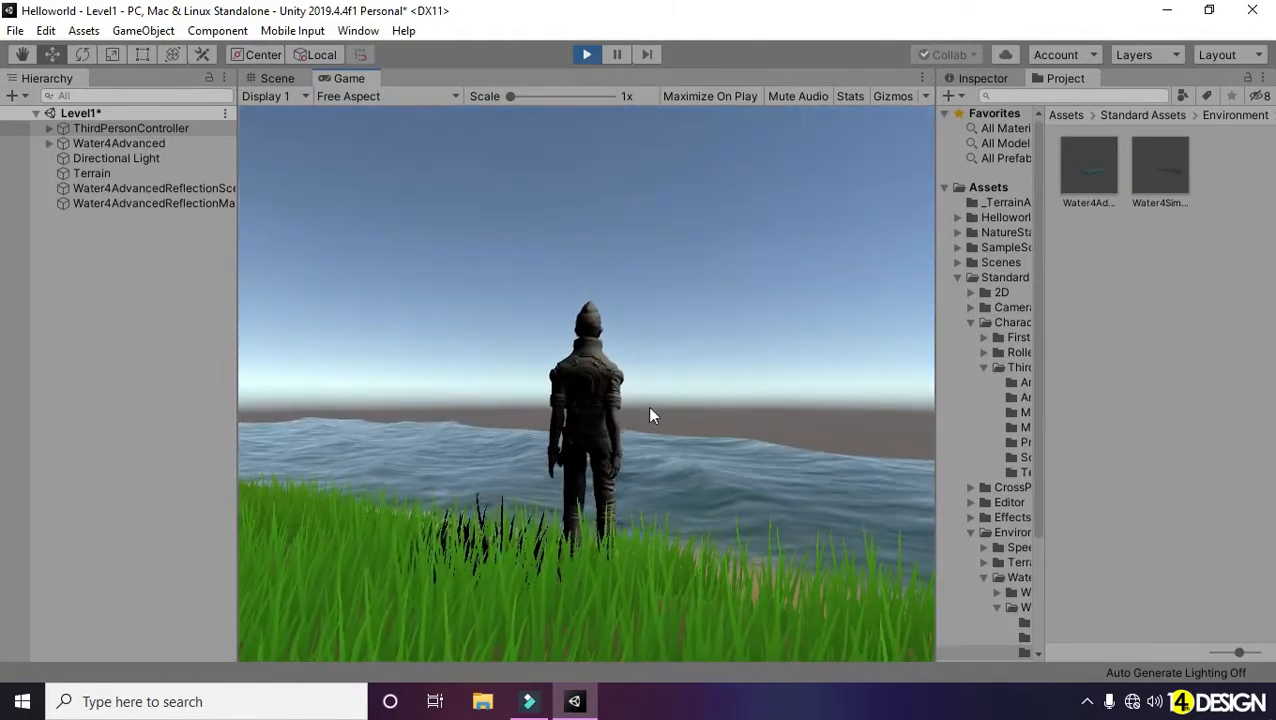
{"action": "left_click", "coordinate": [587, 56]}
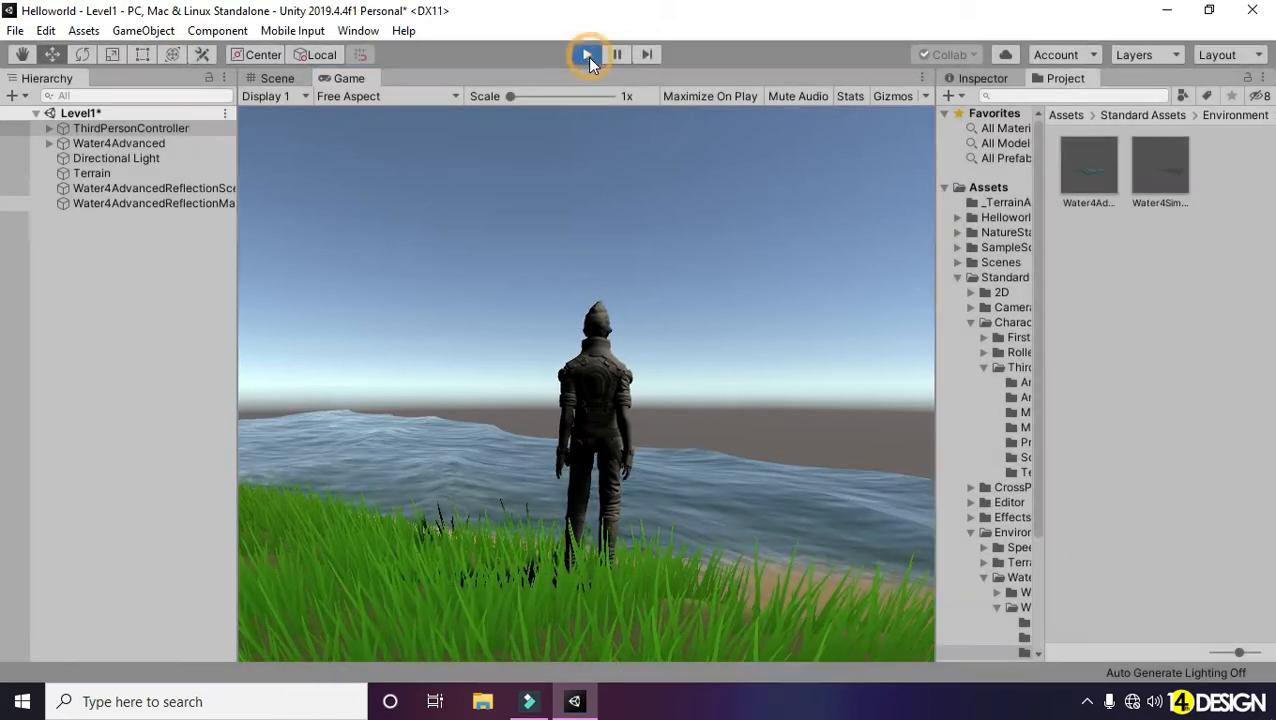
Step: Examine the whole island, the surrounding water and the horizon in the scene view
{"action": "left_click", "coordinate": [277, 78]}
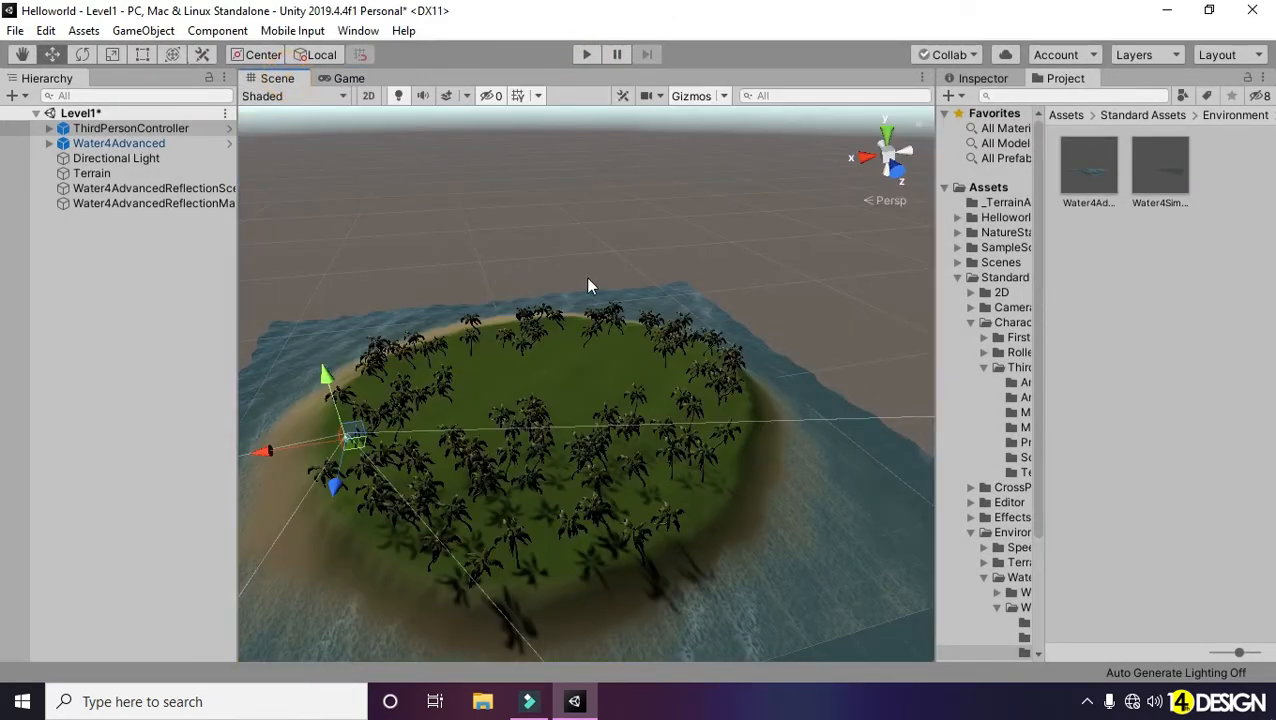
{"action": "scroll", "coordinate": [664, 322], "scroll_direction": "down", "scroll_amount": 5}
{"action": "mouse_move", "coordinate": [450, 307]}
{"action": "left_mouse_down", "text": "alt"}
{"action": "mouse_move", "coordinate": [566, 321]}
{"action": "mouse_move", "coordinate": [460, 317]}
{"action": "left_mouse_up", "text": "alt"}
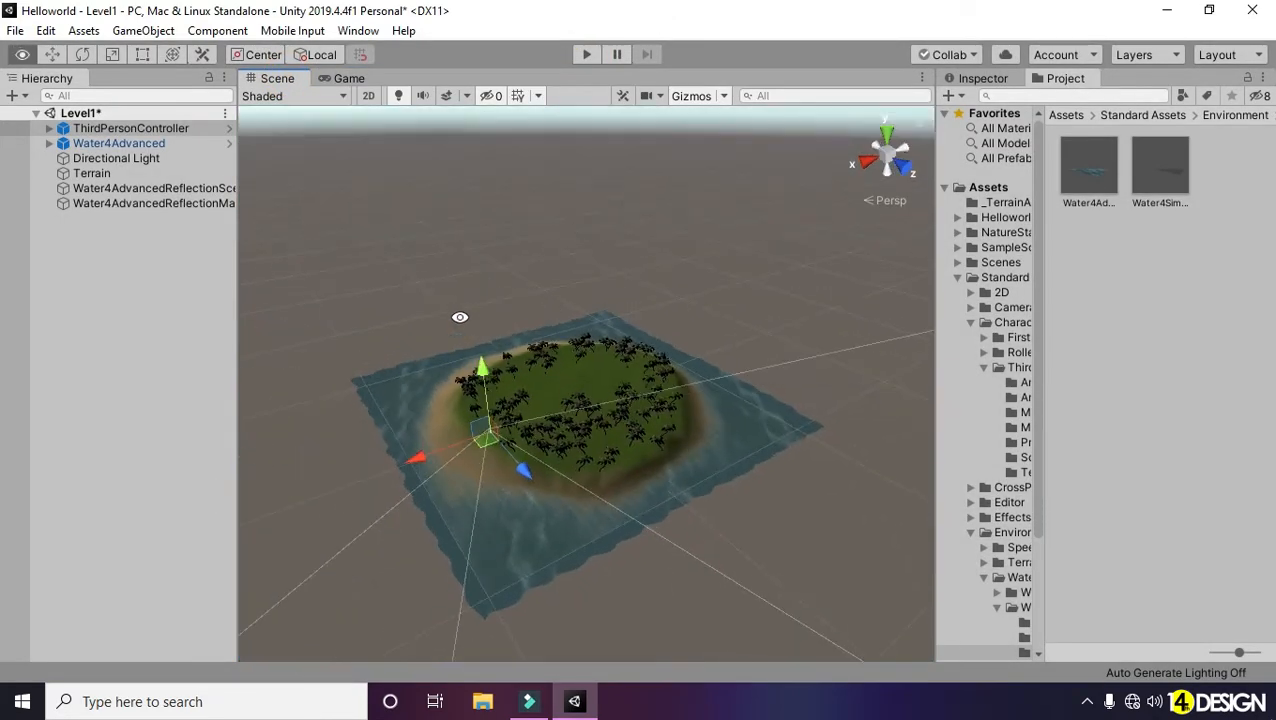
{"action": "left_click_drag", "start_coordinate": [581, 350], "coordinate": [661, 256], "text": "alt"}
{"action": "middle_click_drag", "start_coordinate": [650, 252], "coordinate": [588, 311]}
{"action": "left_click_drag", "start_coordinate": [587, 340], "coordinate": [625, 263], "text": "alt"}
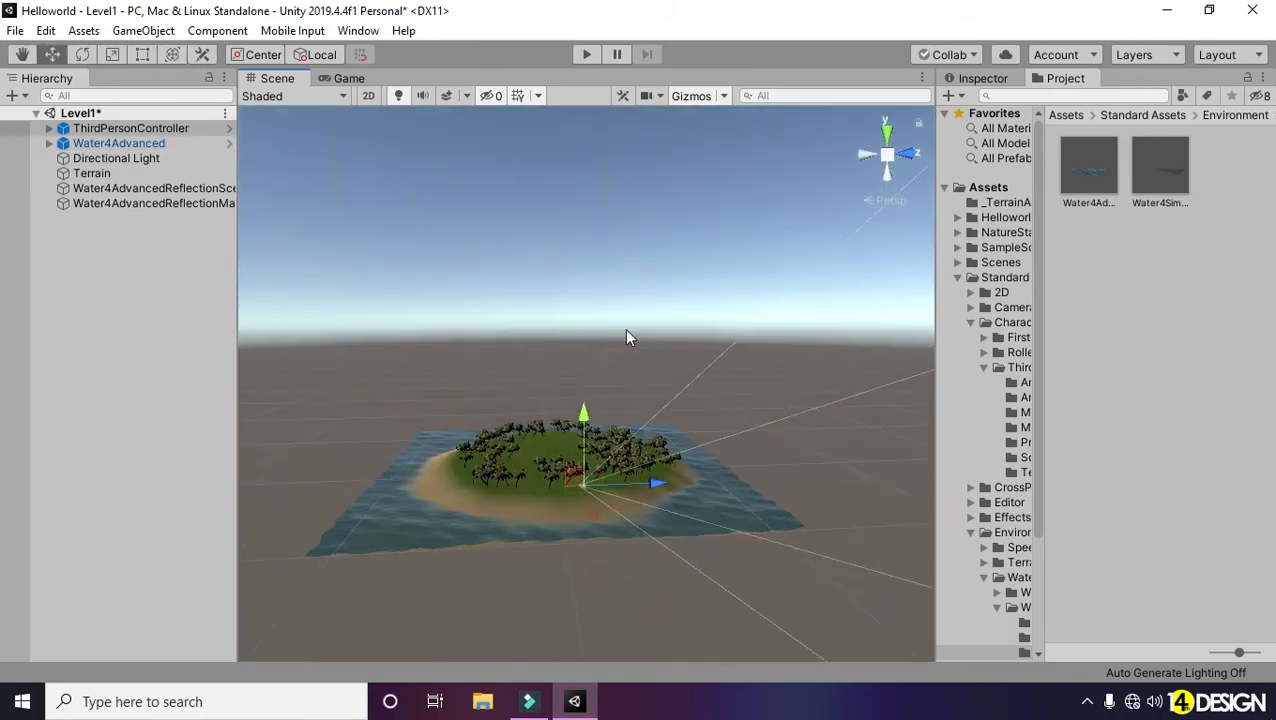
Step: Apply the sky material from the NatureStarterKit2 Textures folder to the scene as its skybox
{"action": "left_click", "coordinate": [1068, 116]}
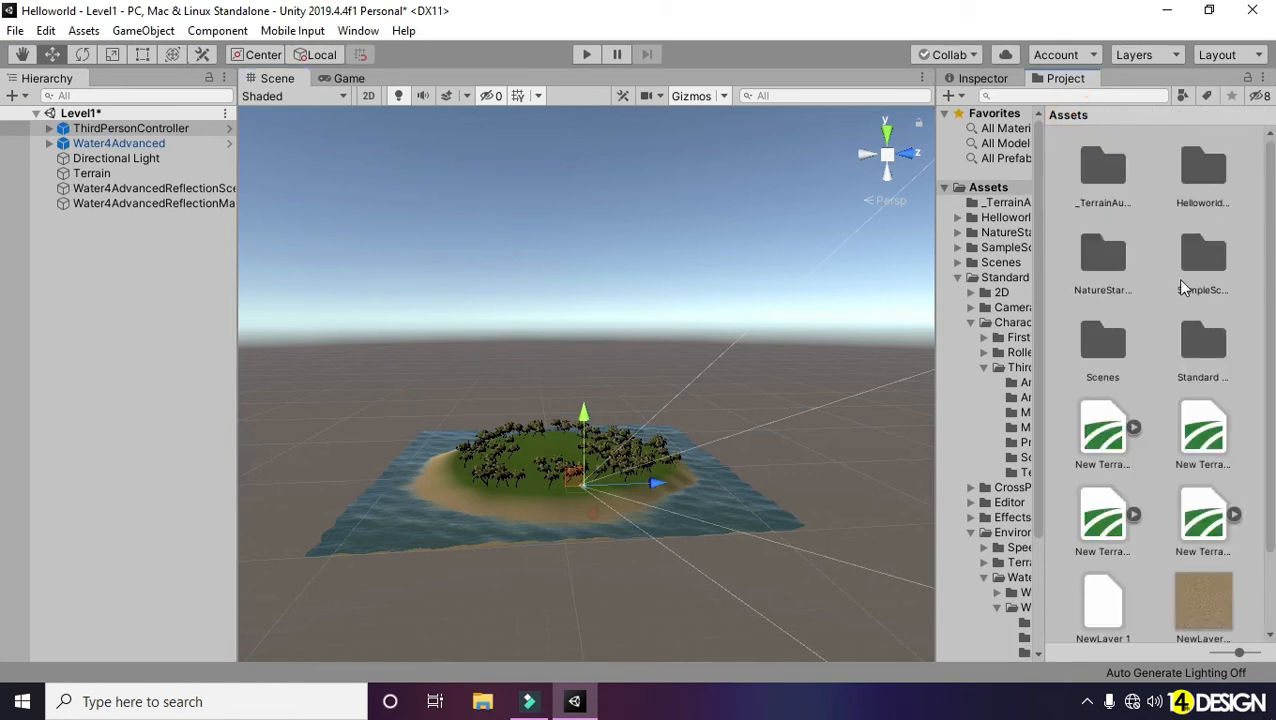
{"action": "double_click", "coordinate": [1120, 272]}
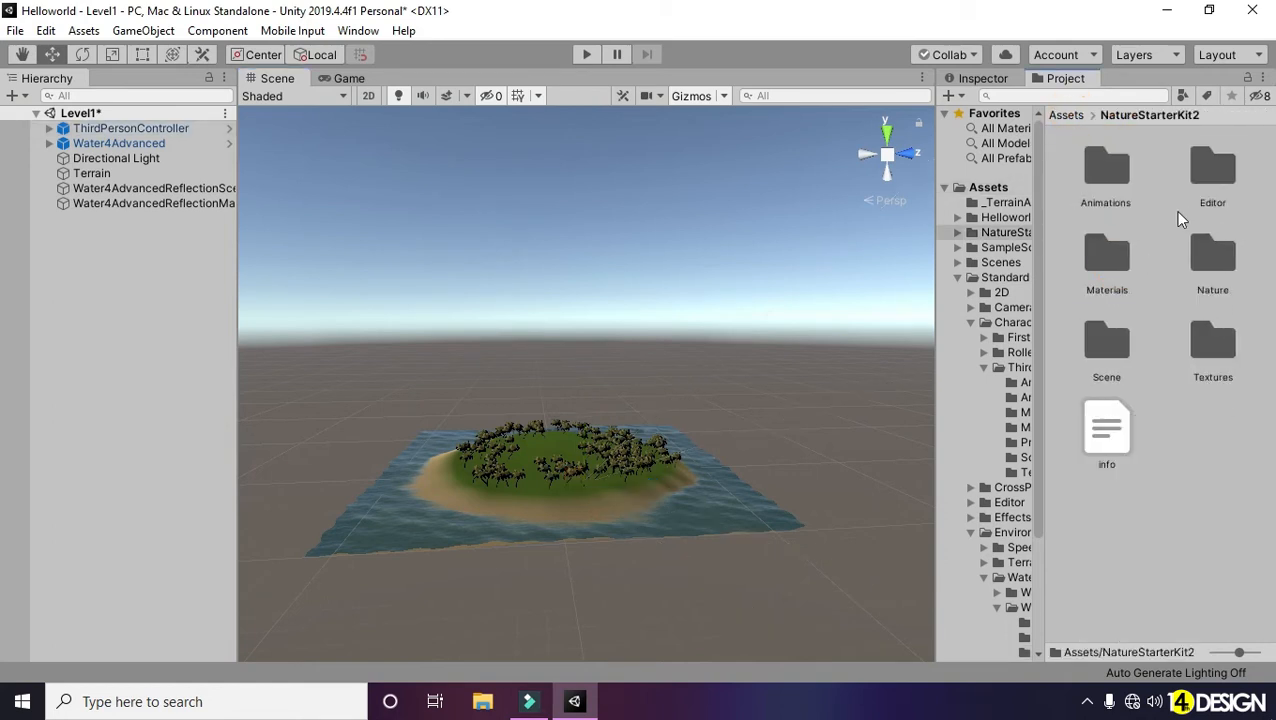
{"action": "double_click", "coordinate": [1213, 258]}
{"action": "left_click", "coordinate": [1162, 116]}
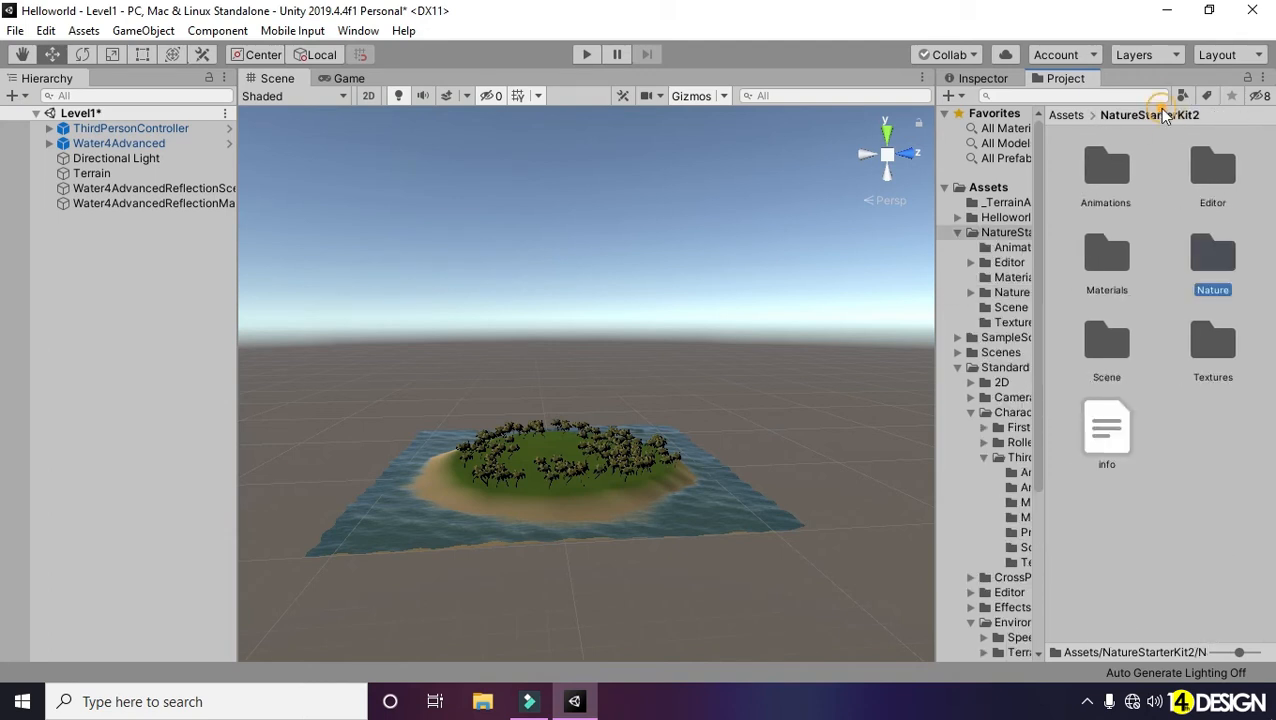
{"action": "double_click", "coordinate": [1110, 345]}
{"action": "left_click", "coordinate": [1133, 115]}
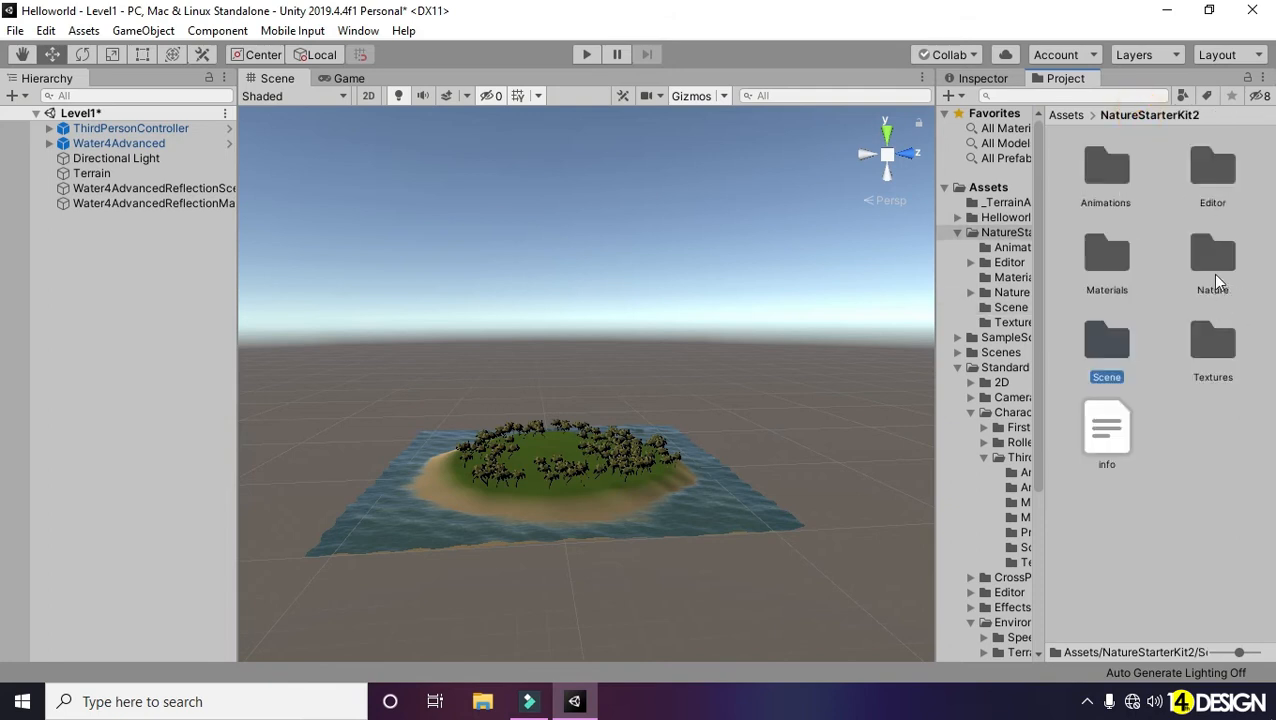
{"action": "double_click", "coordinate": [1215, 345]}
{"action": "scroll", "coordinate": [1250, 420], "scroll_direction": "down", "scroll_amount": 2}
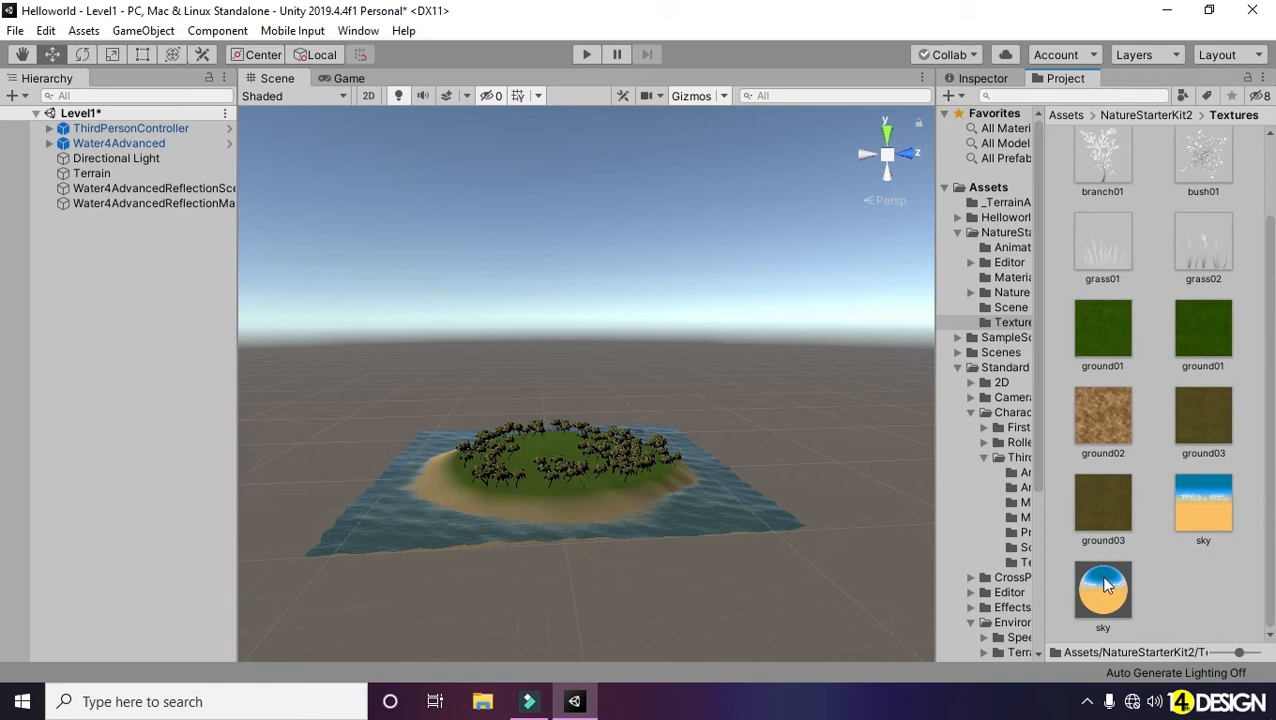
{"action": "left_click_drag", "start_coordinate": [1103, 590], "coordinate": [843, 383]}
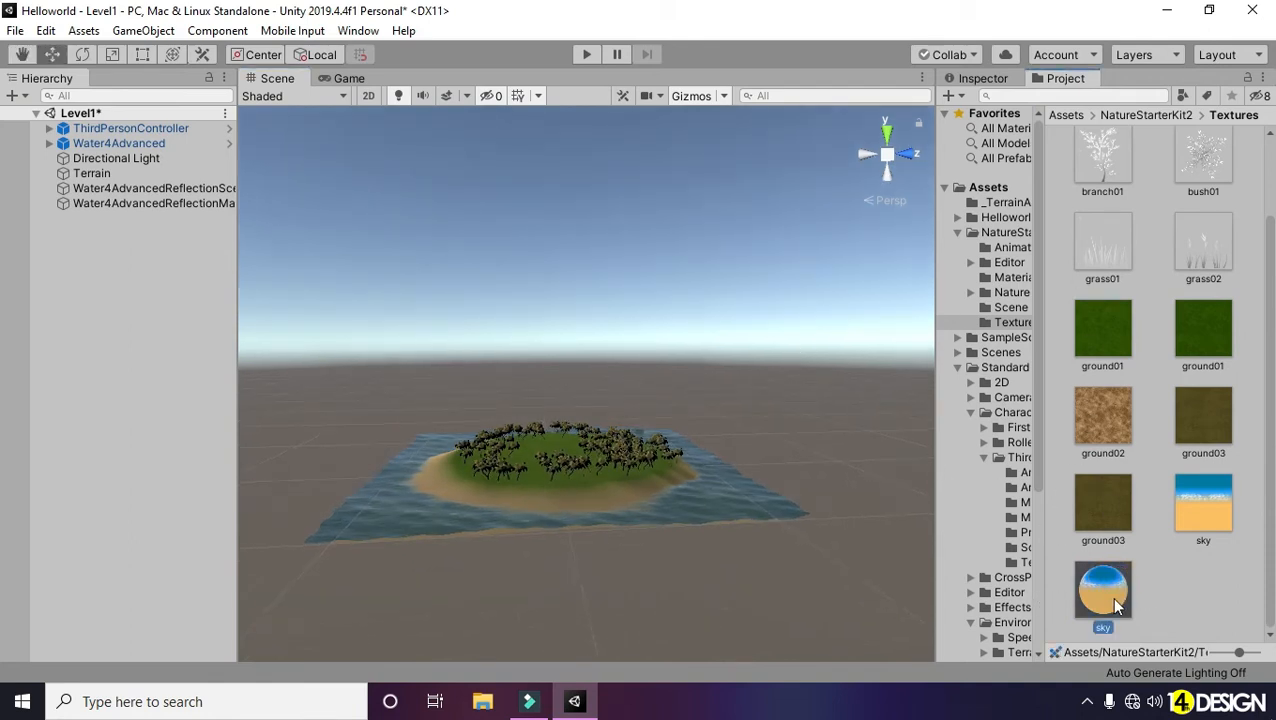
{"action": "left_click_drag", "start_coordinate": [738, 333], "coordinate": [697, 303]}
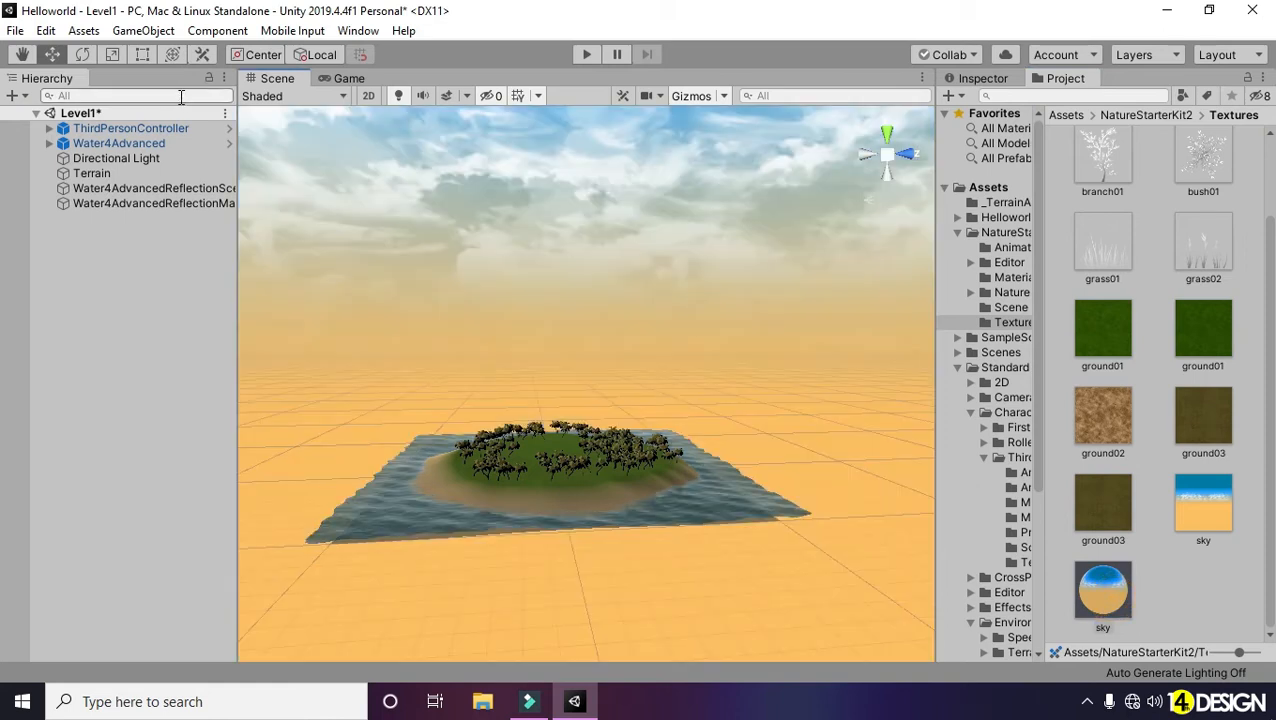
Step: Play-test the level under the new sky, running the character through the grass, palms and beach, and stop the game
{"action": "left_click", "coordinate": [347, 80]}
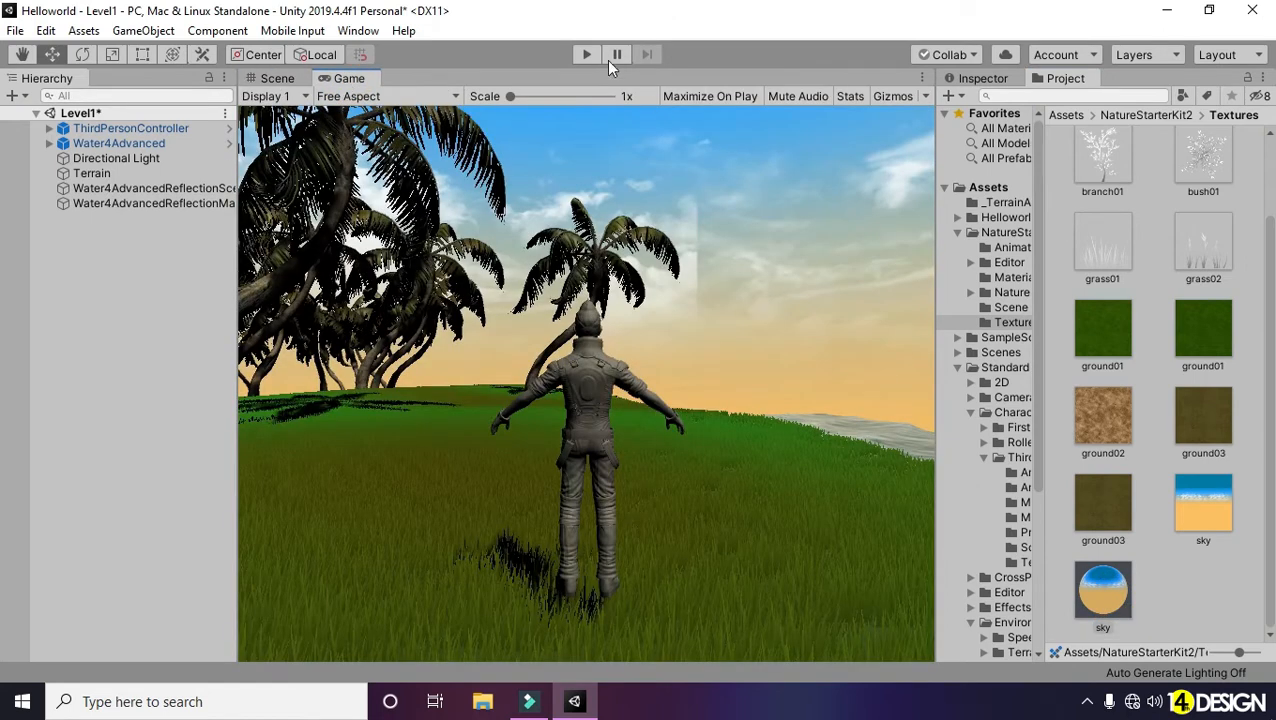
{"action": "left_click", "coordinate": [582, 55]}
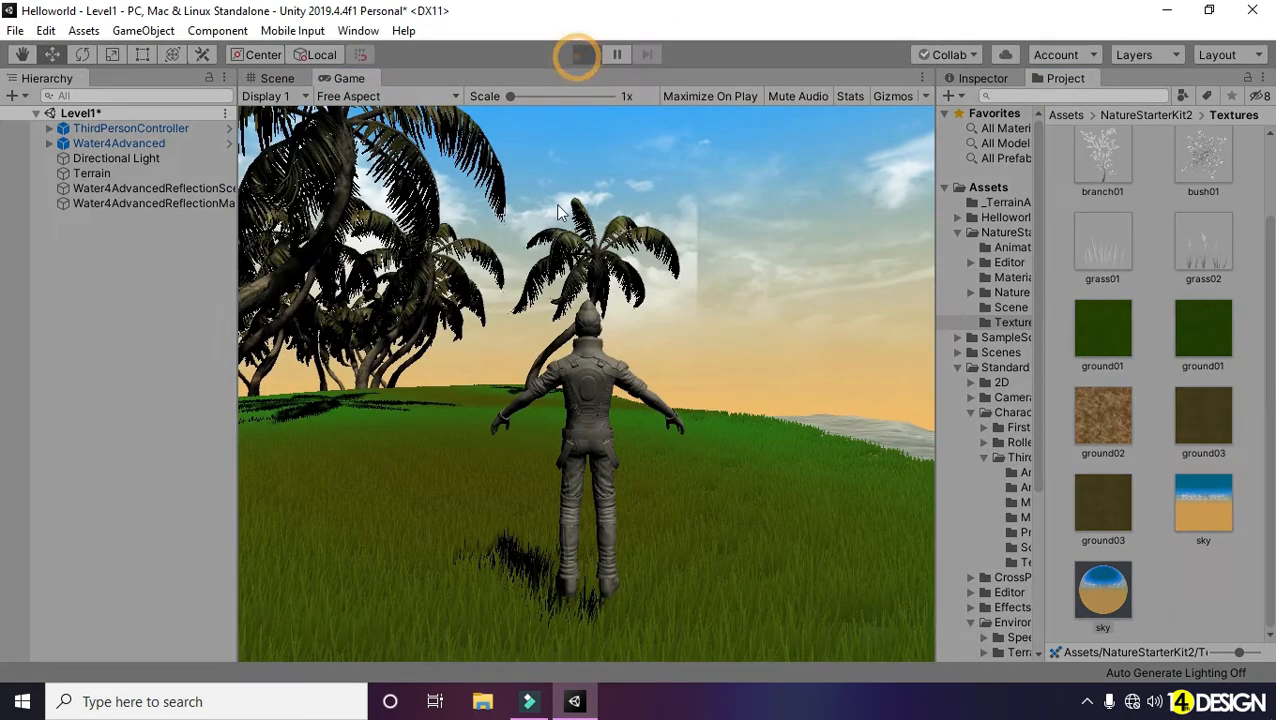
{"action": "left_click", "coordinate": [531, 441]}
{"action": "key", "text": "d"}
{"action": "key", "text": "w"}
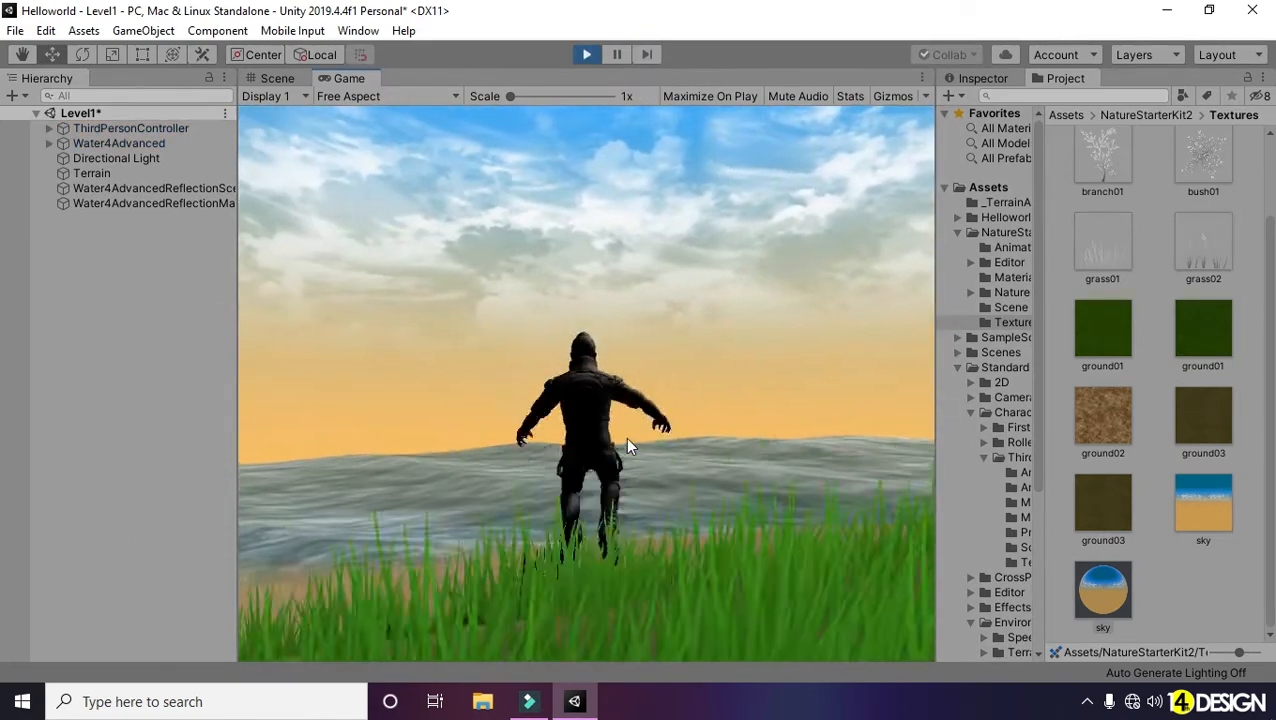
{"action": "key", "text": "a"}
{"action": "key", "text": "w"}
{"action": "key", "text": "d"}
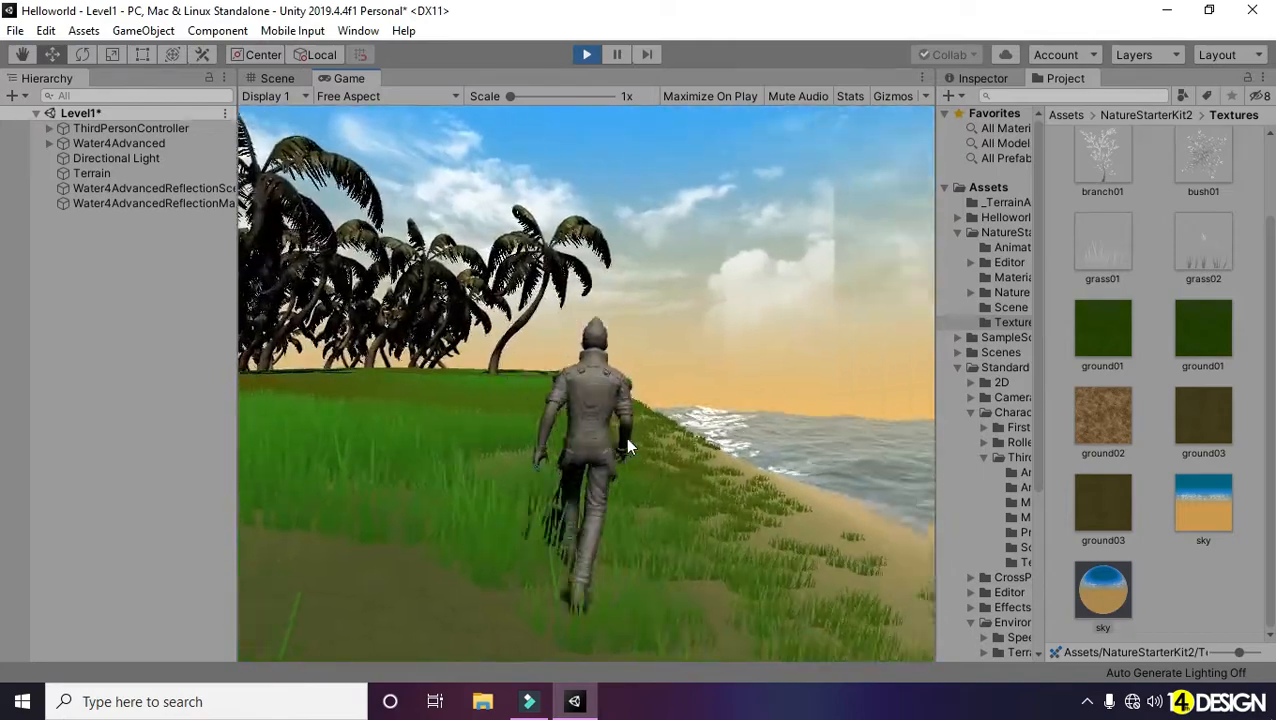
{"action": "key", "text": "w"}
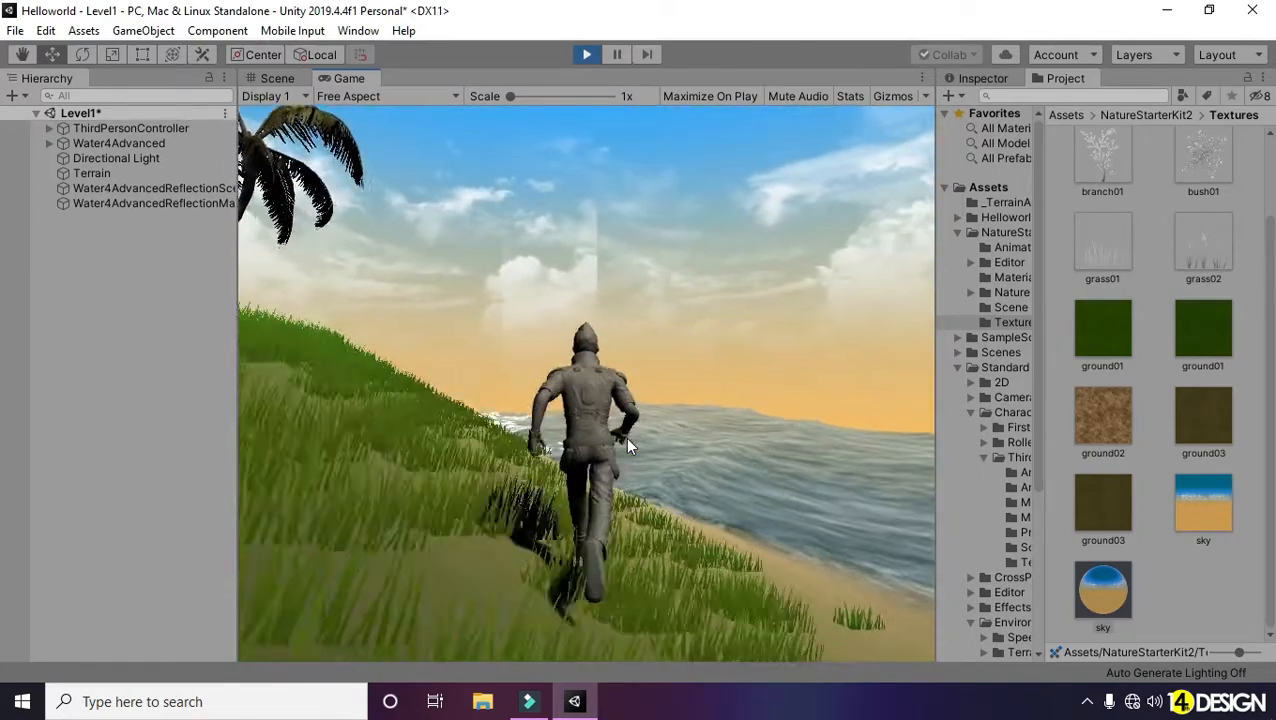
{"action": "key", "text": "a"}
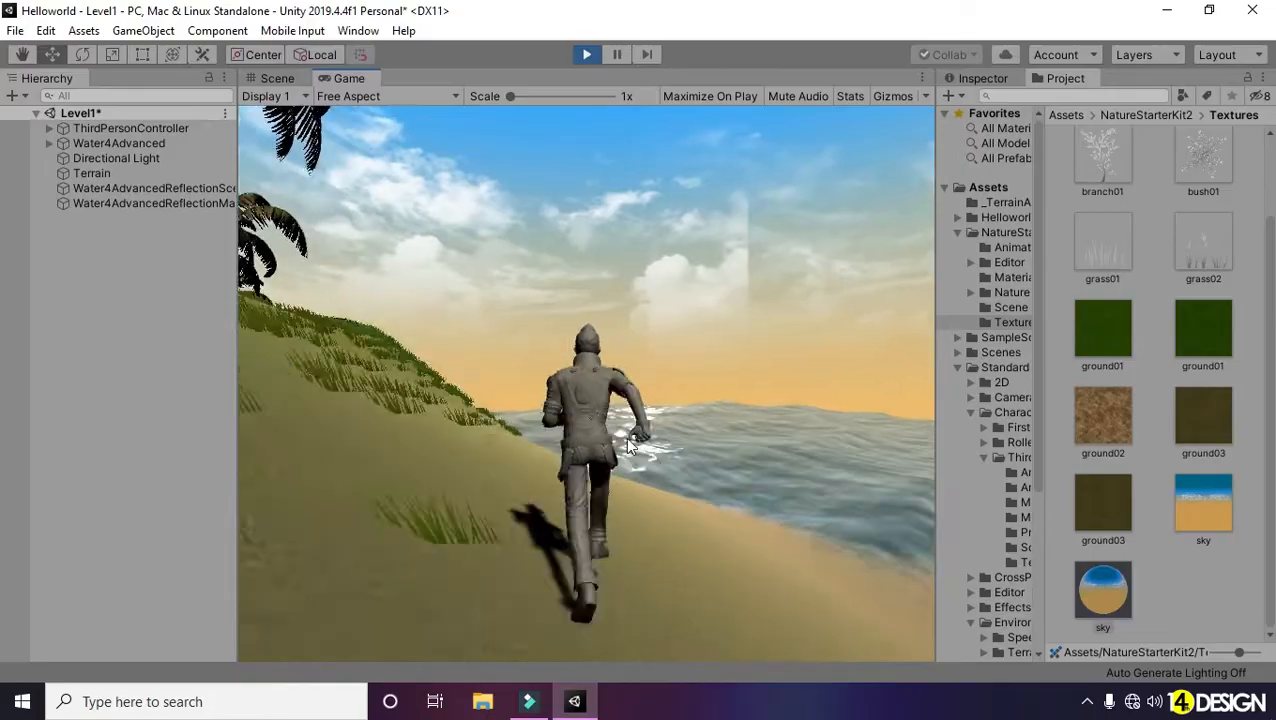
{"action": "key", "text": "a"}
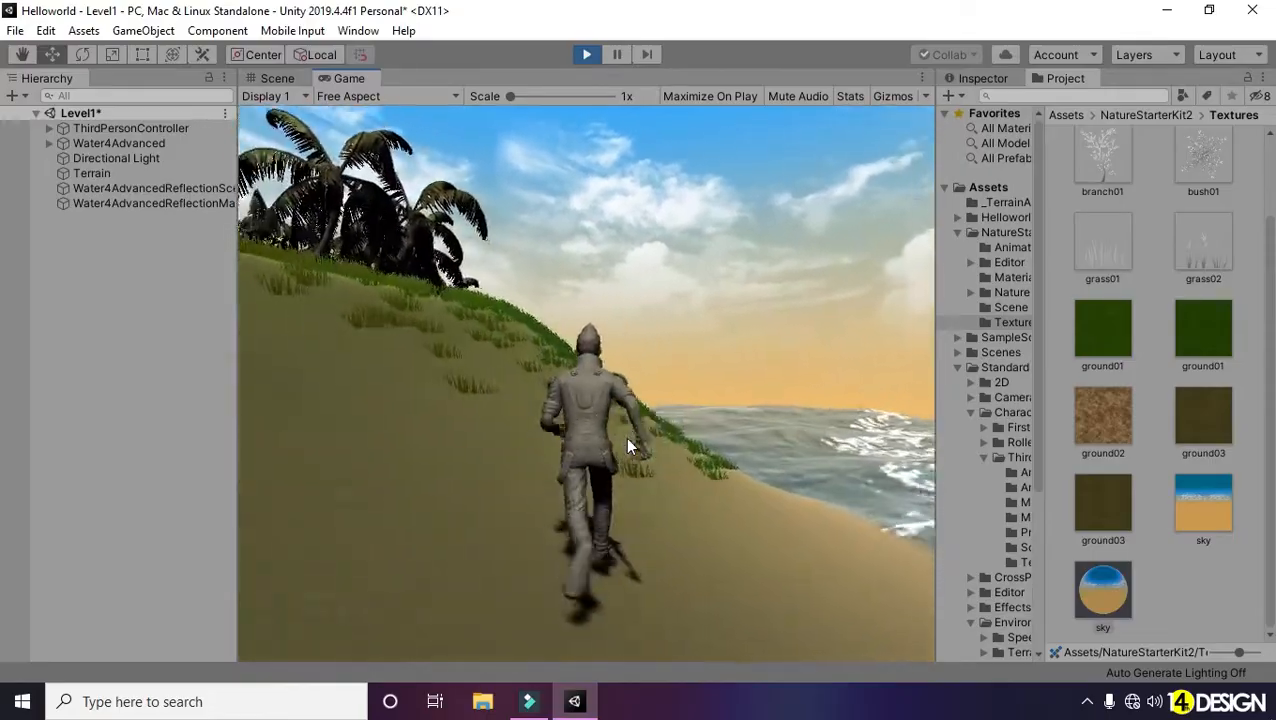
{"action": "key", "text": "a"}
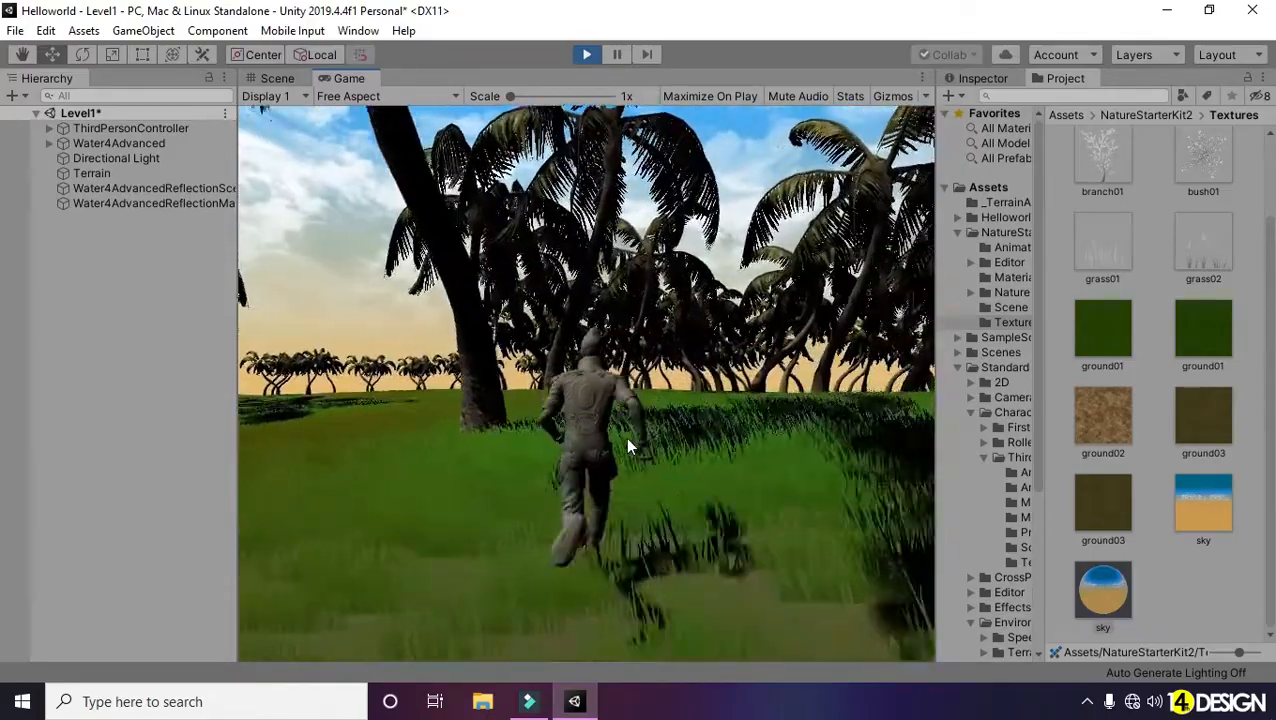
{"action": "key", "text": "a"}
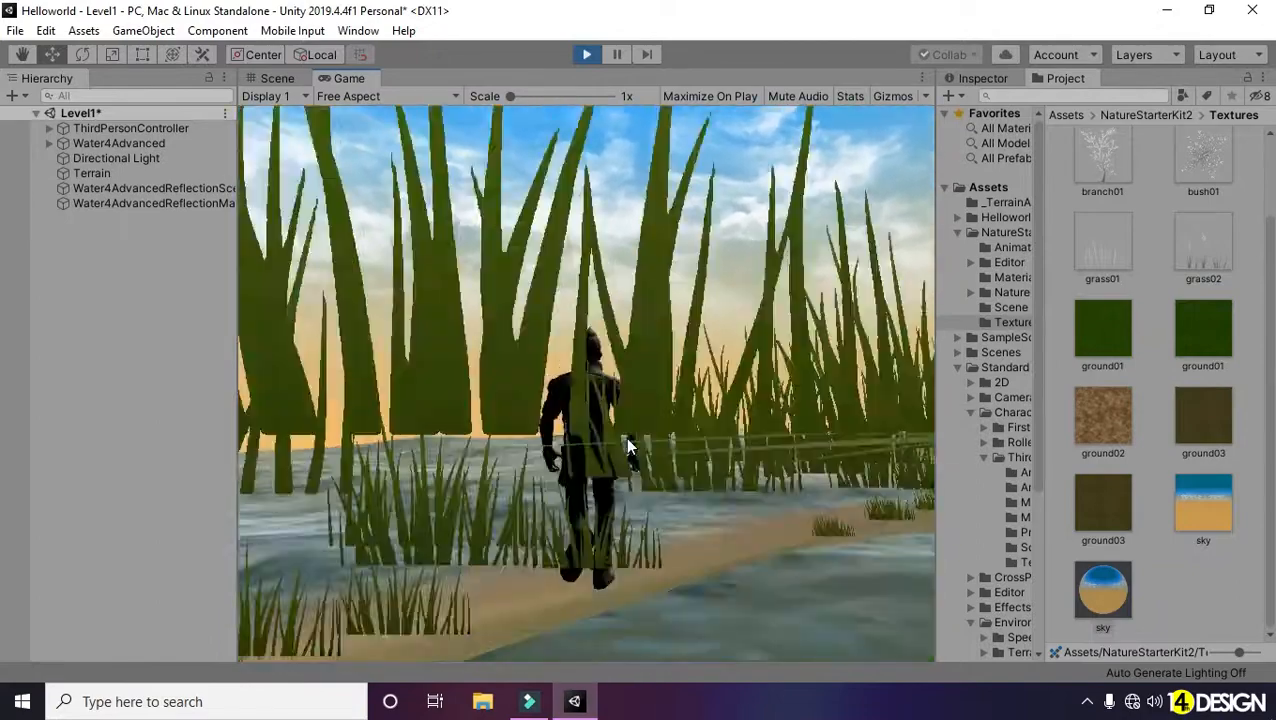
{"action": "key", "text": "d"}
{"action": "key", "text": "d"}
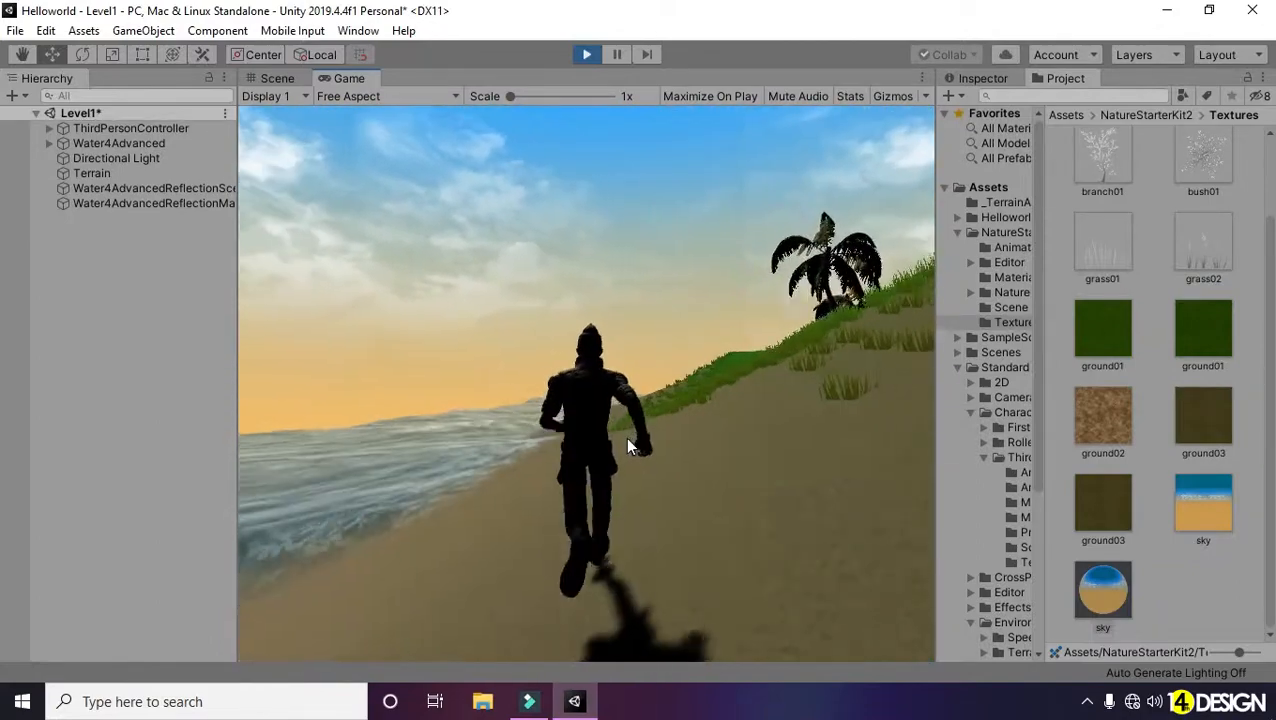
{"action": "left_click", "coordinate": [585, 55]}
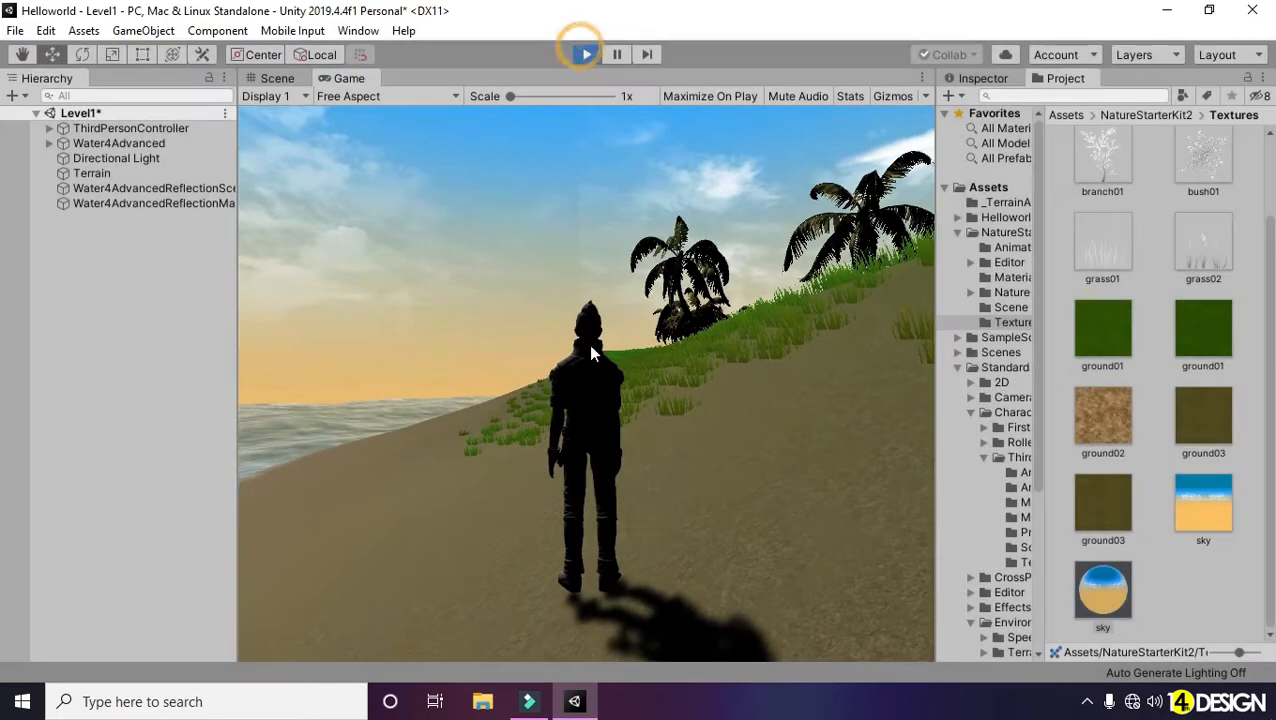
Step: Reposition the ThirdPersonController beside the palms near the island's edge in the scene view
{"action": "left_click", "coordinate": [275, 78]}
{"action": "left_click", "coordinate": [129, 174]}
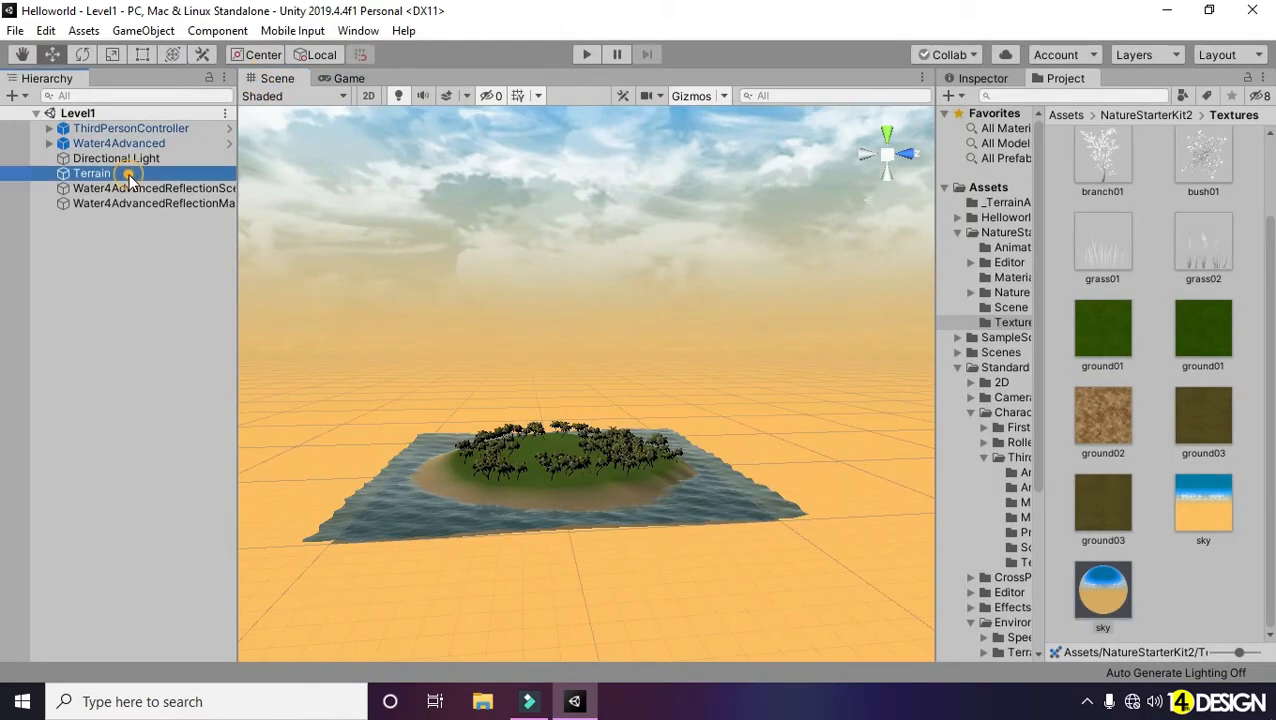
{"action": "scroll", "coordinate": [738, 520], "scroll_direction": "up", "scroll_amount": 4}
{"action": "left_click_drag", "start_coordinate": [738, 520], "coordinate": [530, 470], "text": "alt"}
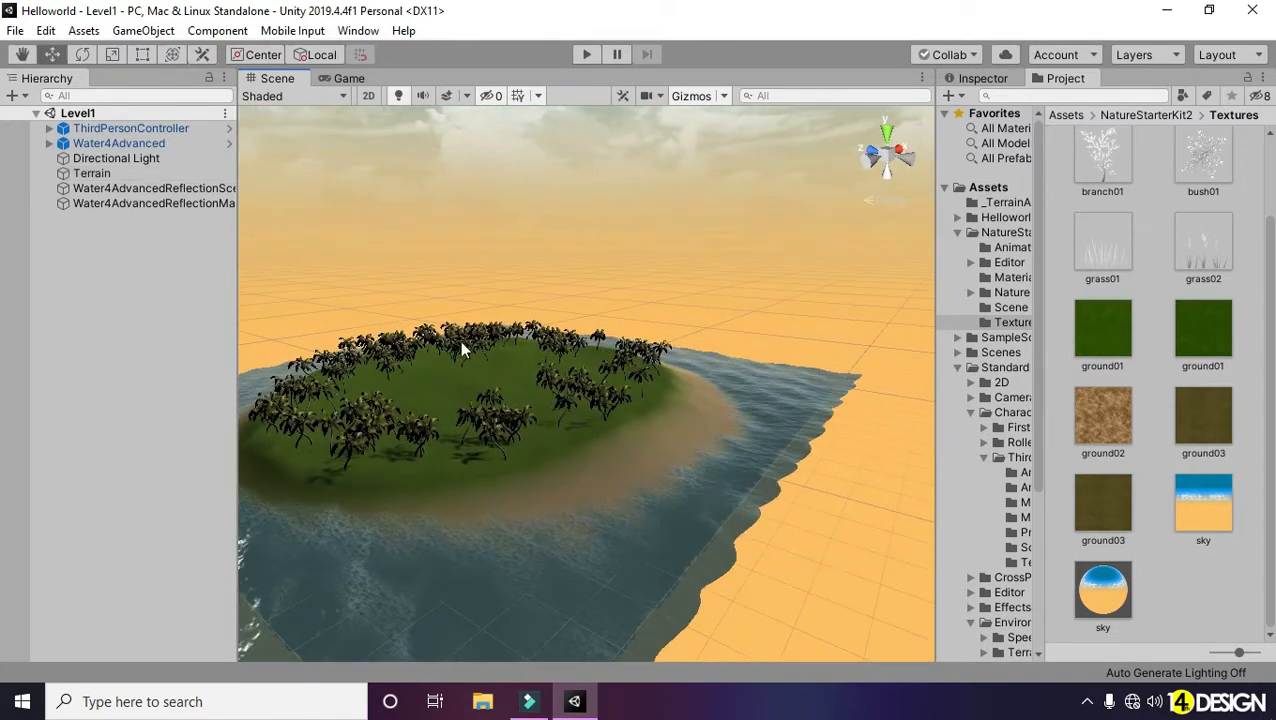
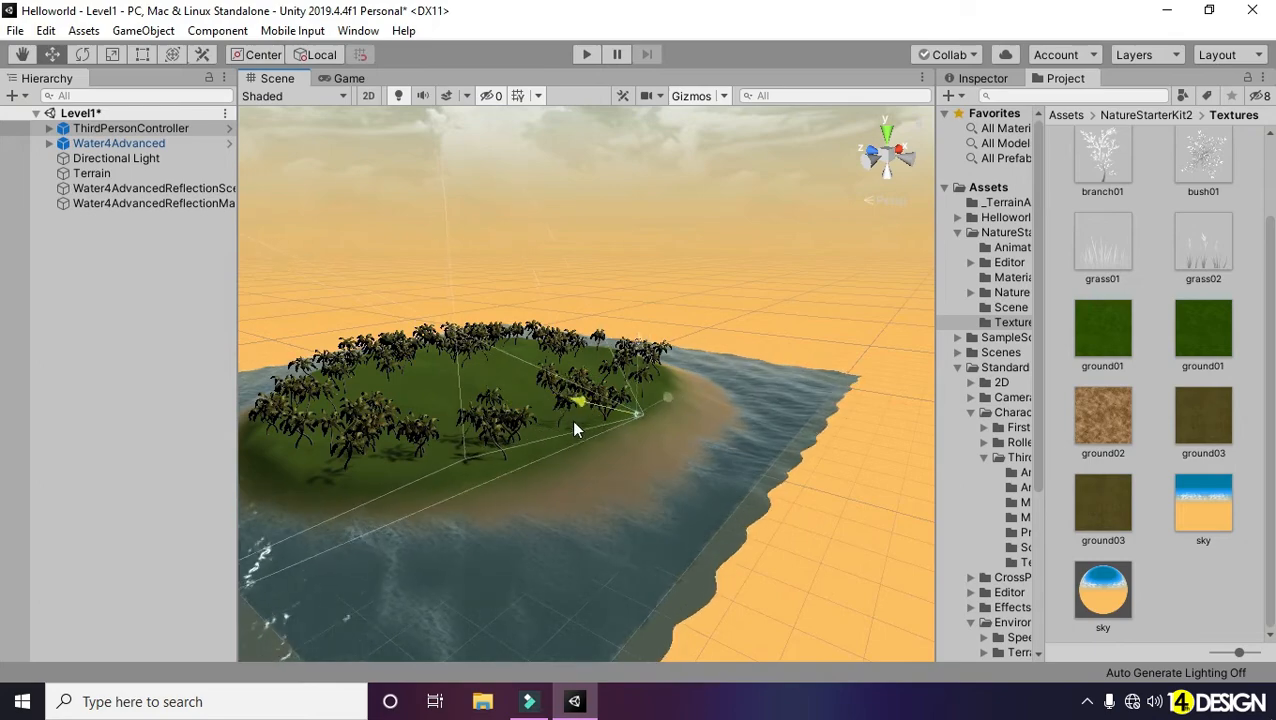
Step: Play-test the character's new starting spot with a short run to the shore, and stop the game
{"action": "left_click", "coordinate": [572, 55]}
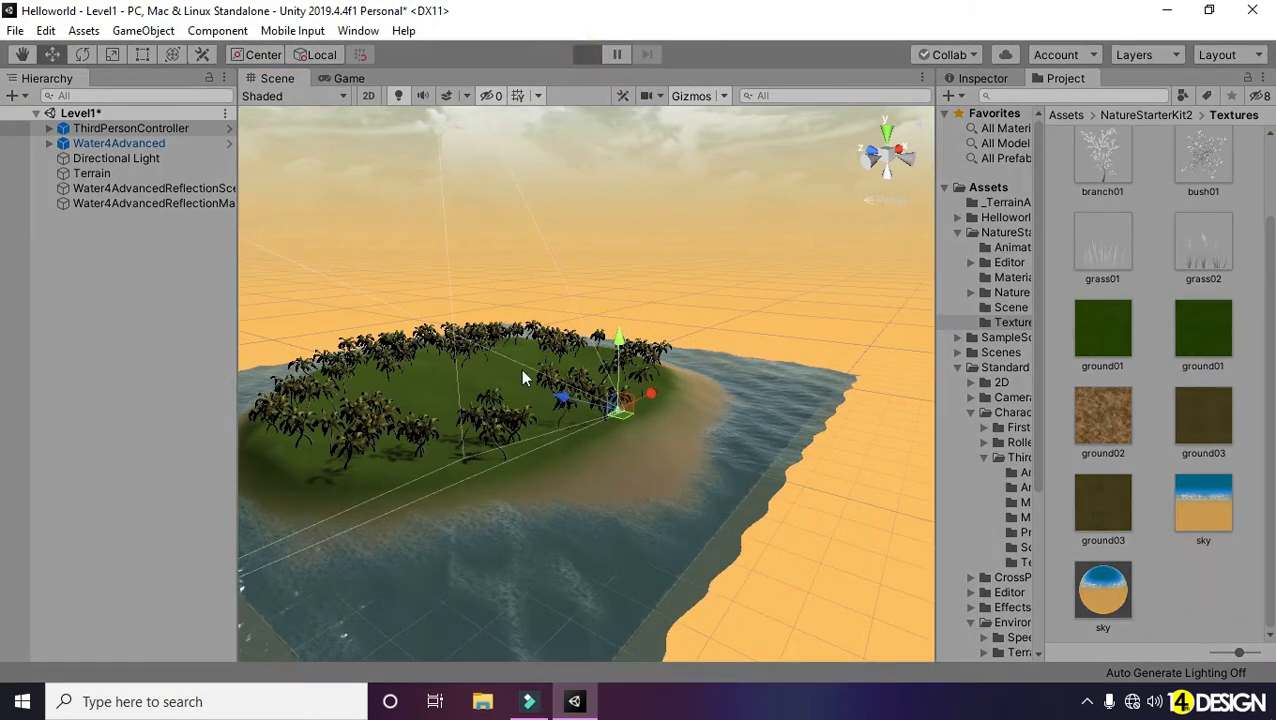
{"action": "key", "text": "d"}
{"action": "key", "text": "w"}
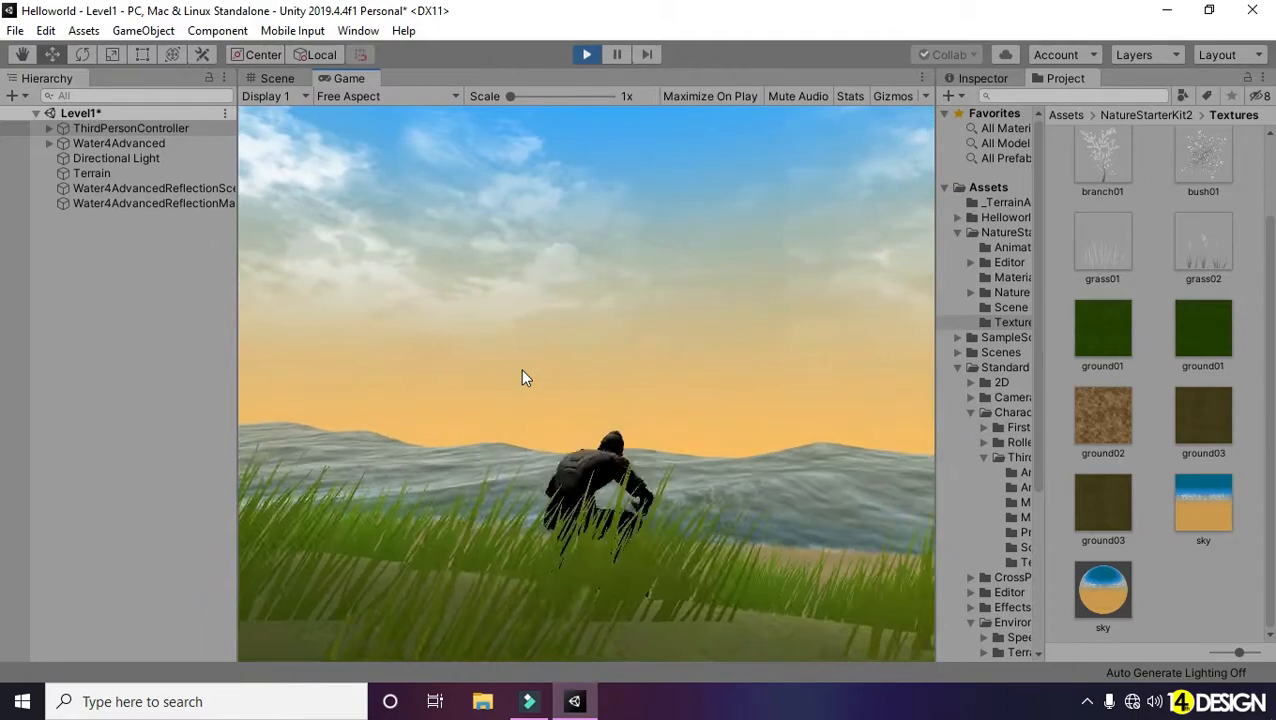
{"action": "left_click", "coordinate": [582, 56]}
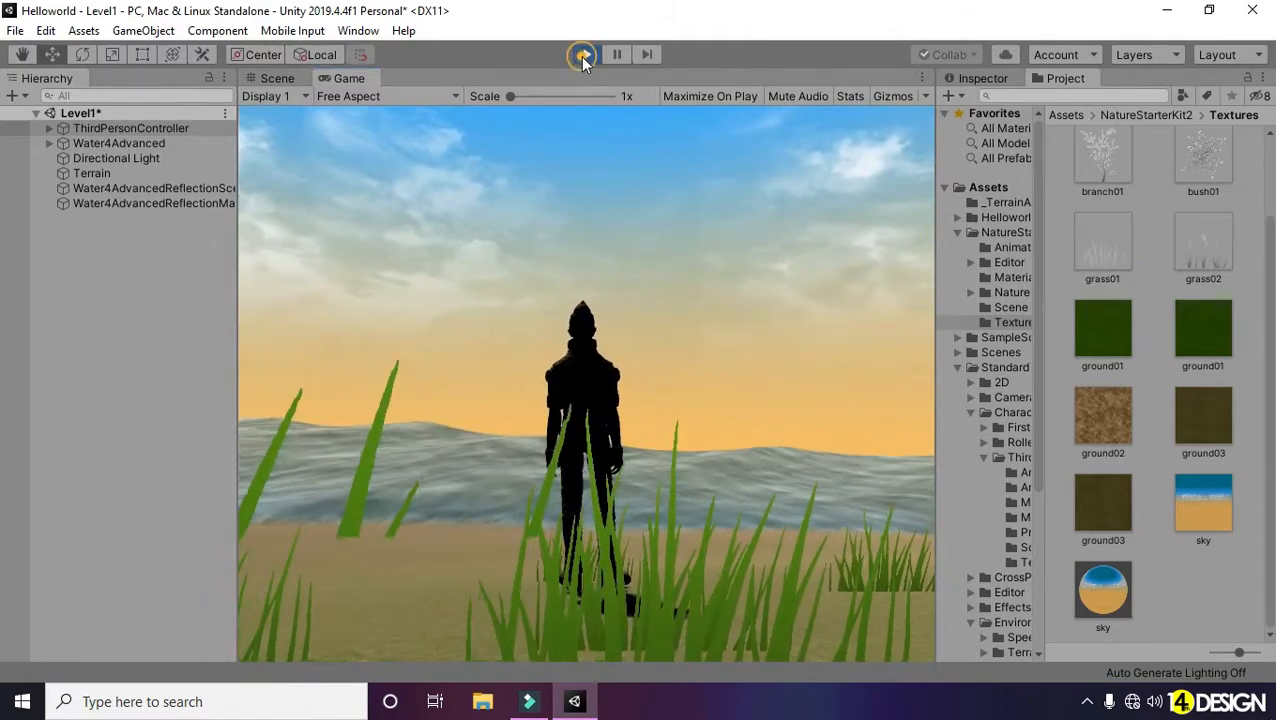
Step: Raise the ThirdPersonController's Main Camera and move it farther back from the character, checking the framing in the game view
{"action": "left_click", "coordinate": [48, 128]}
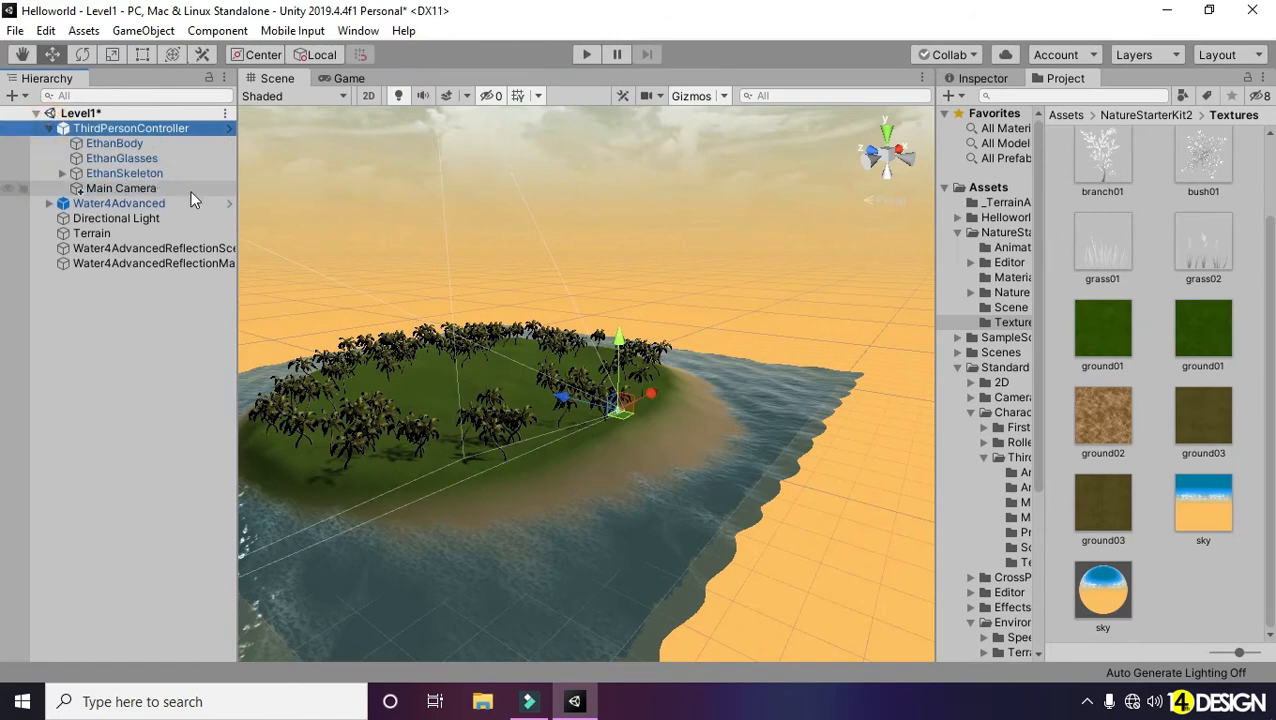
{"action": "key", "text": "f"}
{"action": "left_click_drag", "start_coordinate": [518, 388], "coordinate": [570, 388], "text": "alt"}
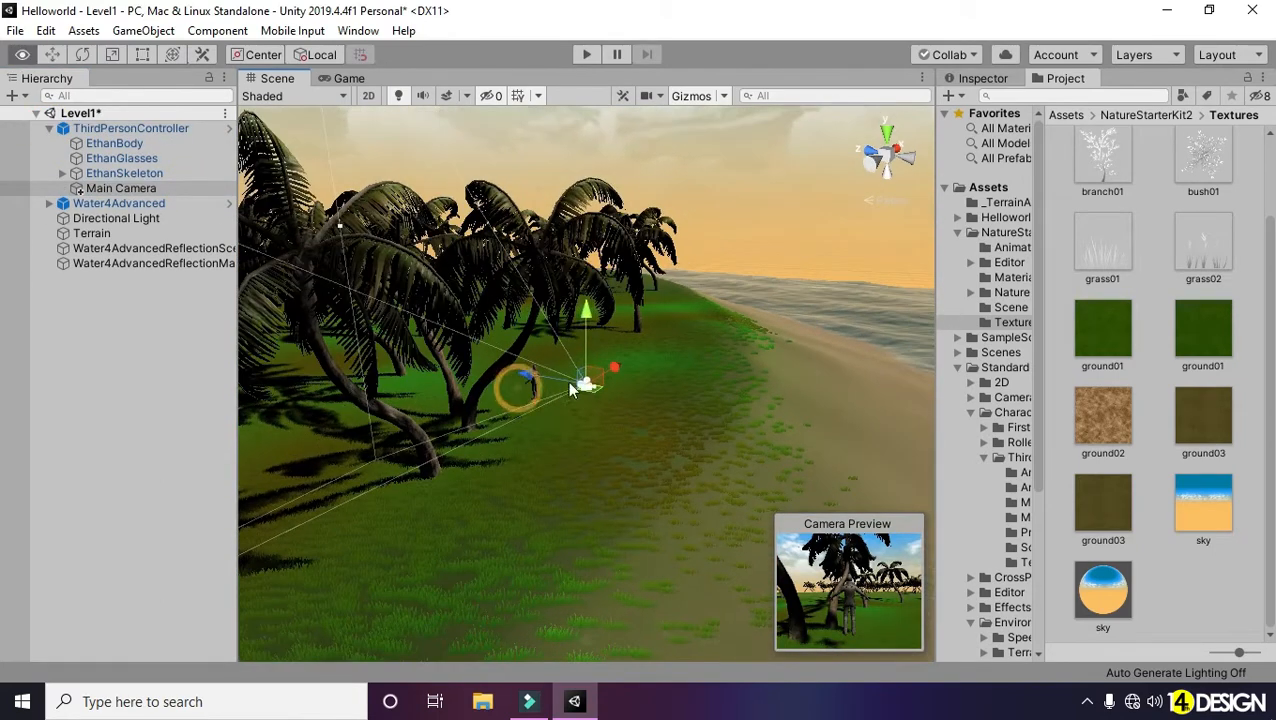
{"action": "left_click_drag", "start_coordinate": [588, 330], "coordinate": [588, 318]}
{"action": "left_click_drag", "start_coordinate": [527, 365], "coordinate": [561, 371]}
{"action": "left_click", "coordinate": [347, 79]}
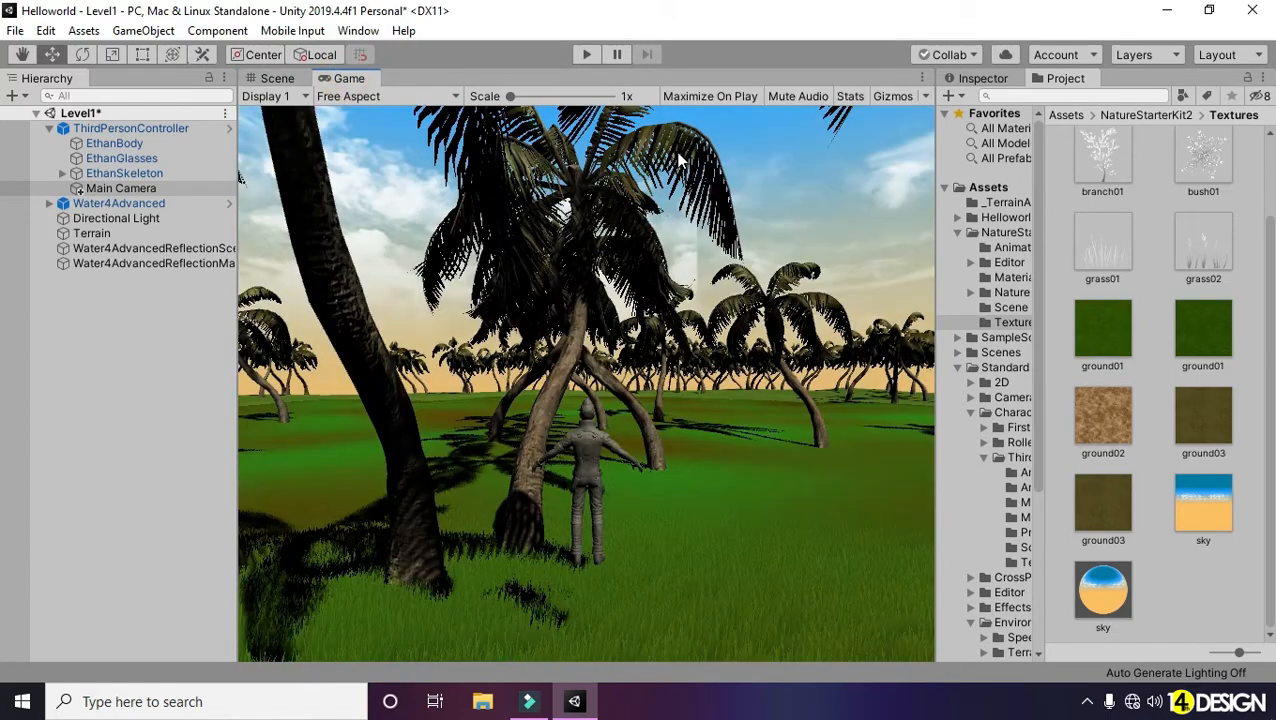
Step: Play-test the adjusted camera by running the character over the grass and along the beach, and stop the game
{"action": "left_click", "coordinate": [587, 58]}
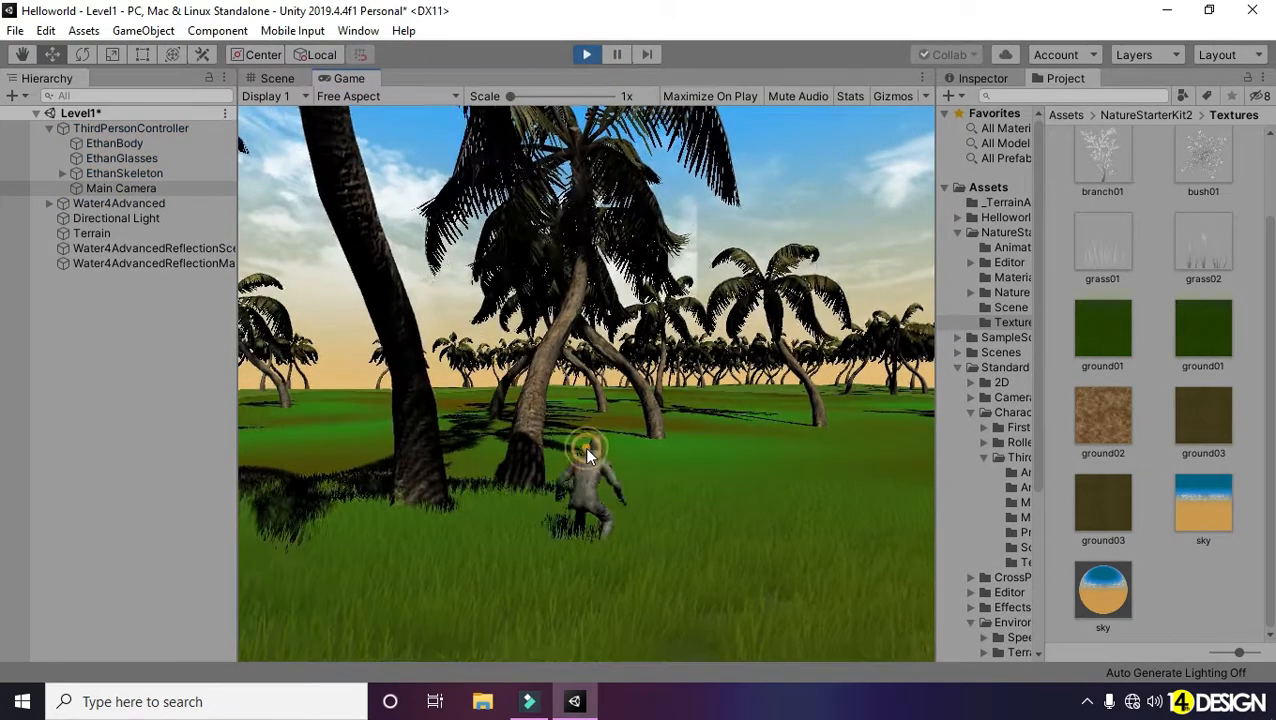
{"action": "key", "text": "d"}
{"action": "key", "text": "w"}
{"action": "key", "text": "d"}
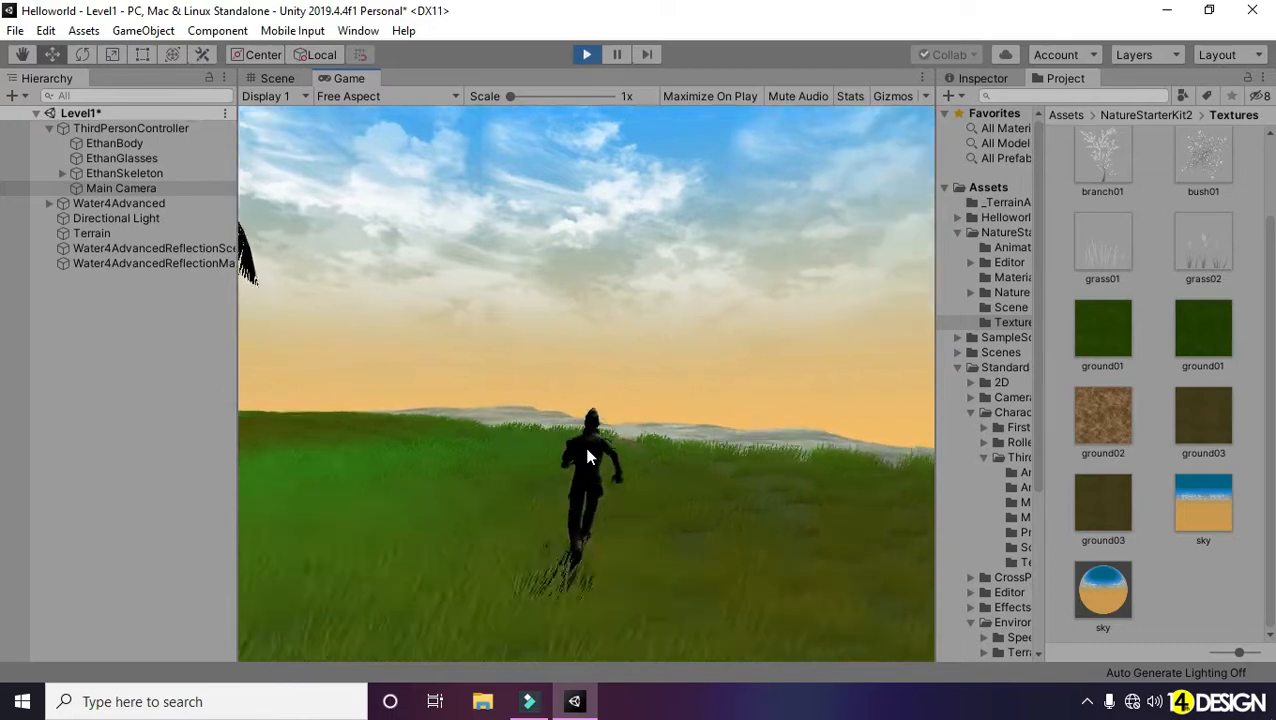
{"action": "key", "text": "w"}
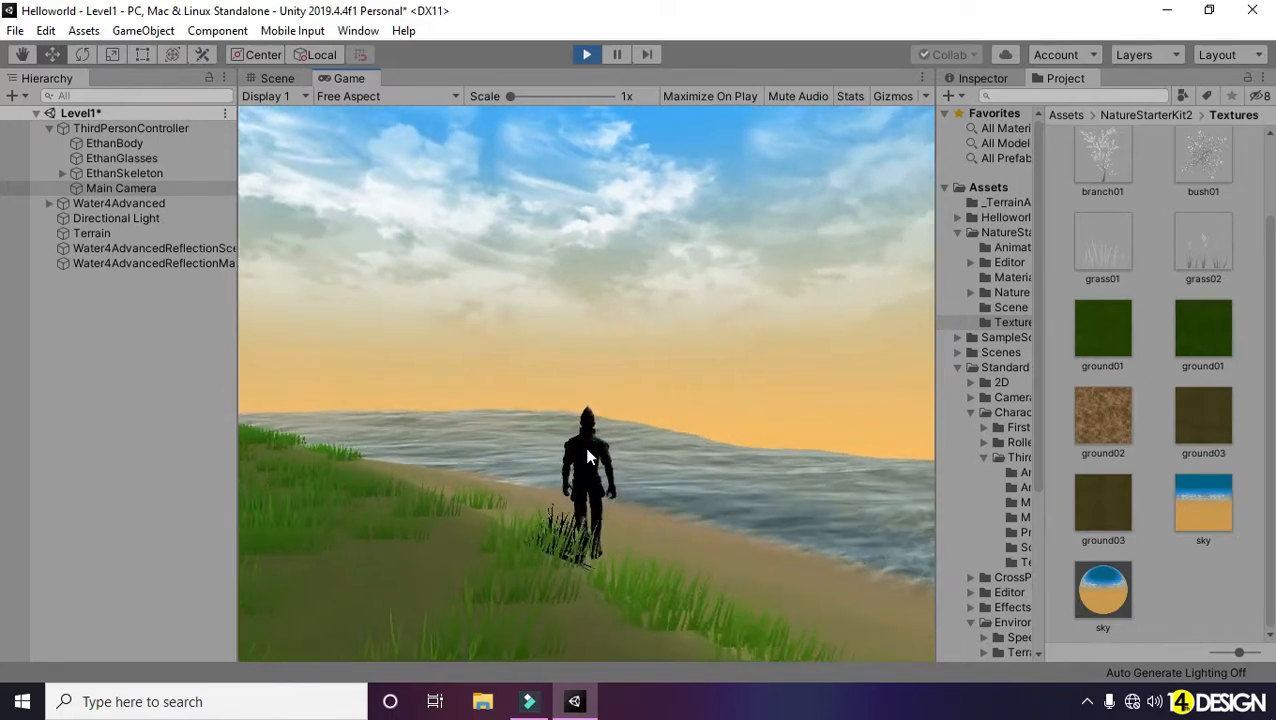
{"action": "key", "text": "a"}
{"action": "key", "text": "w"}
{"action": "key", "text": "d"}
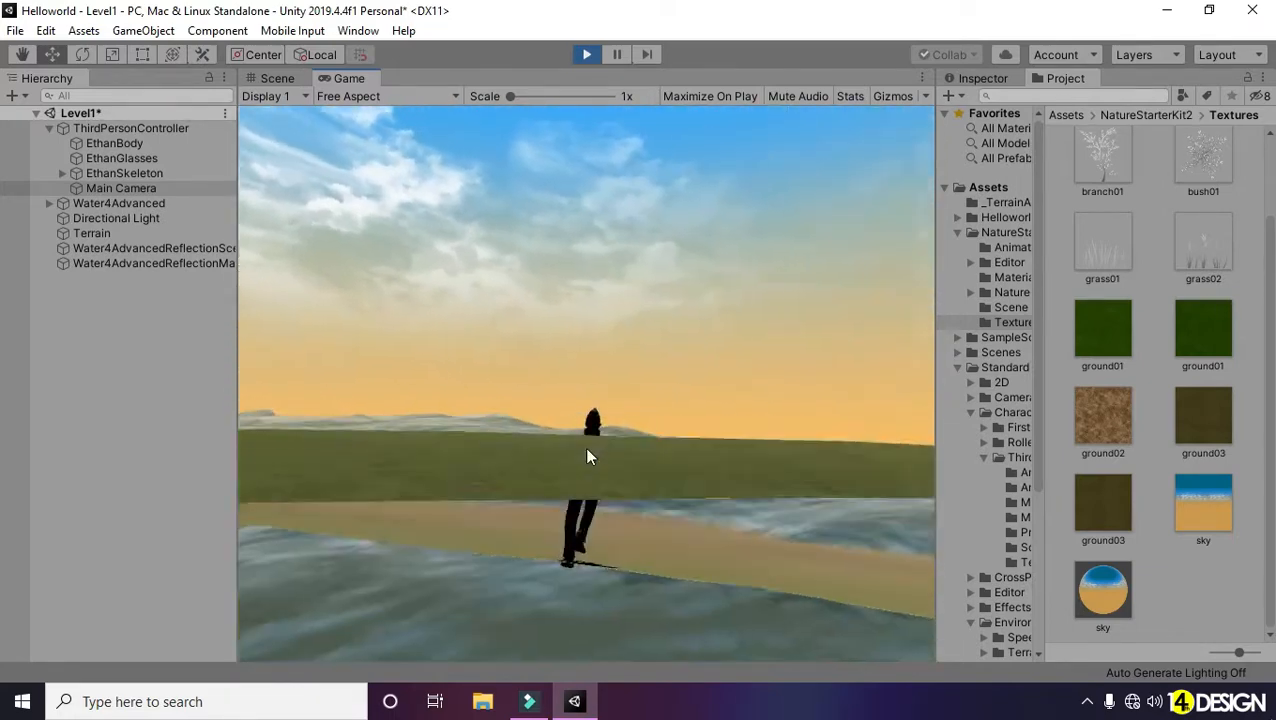
{"action": "key", "text": "d"}
{"action": "key", "text": "a"}
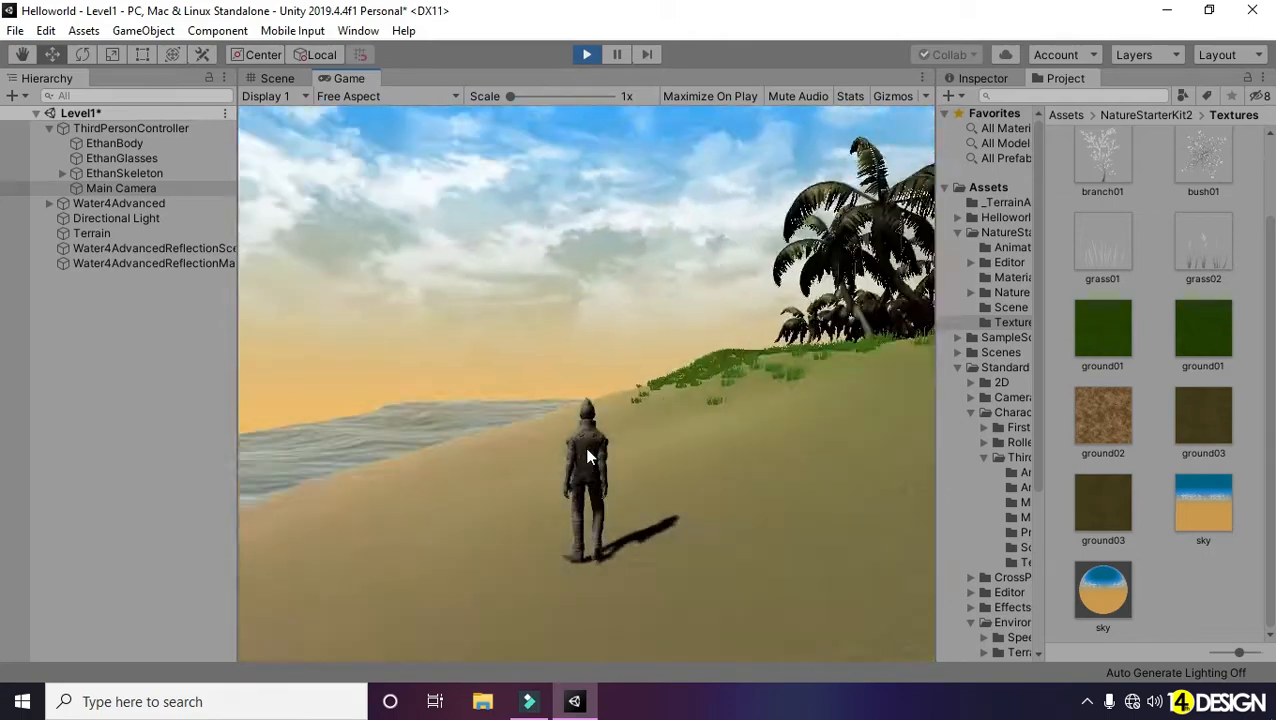
{"action": "key", "text": "w"}
{"action": "key", "text": "d"}
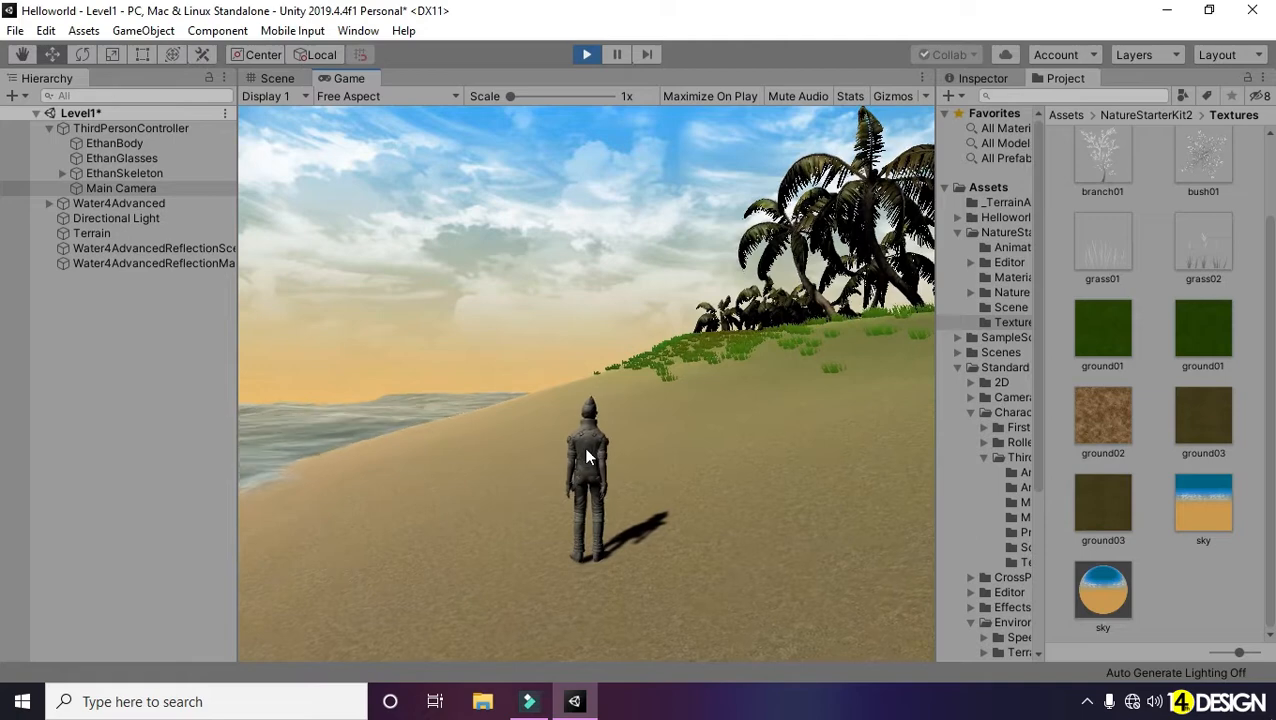
{"action": "key", "text": "d"}
{"action": "key", "text": "space"}
{"action": "left_click", "coordinate": [587, 55]}
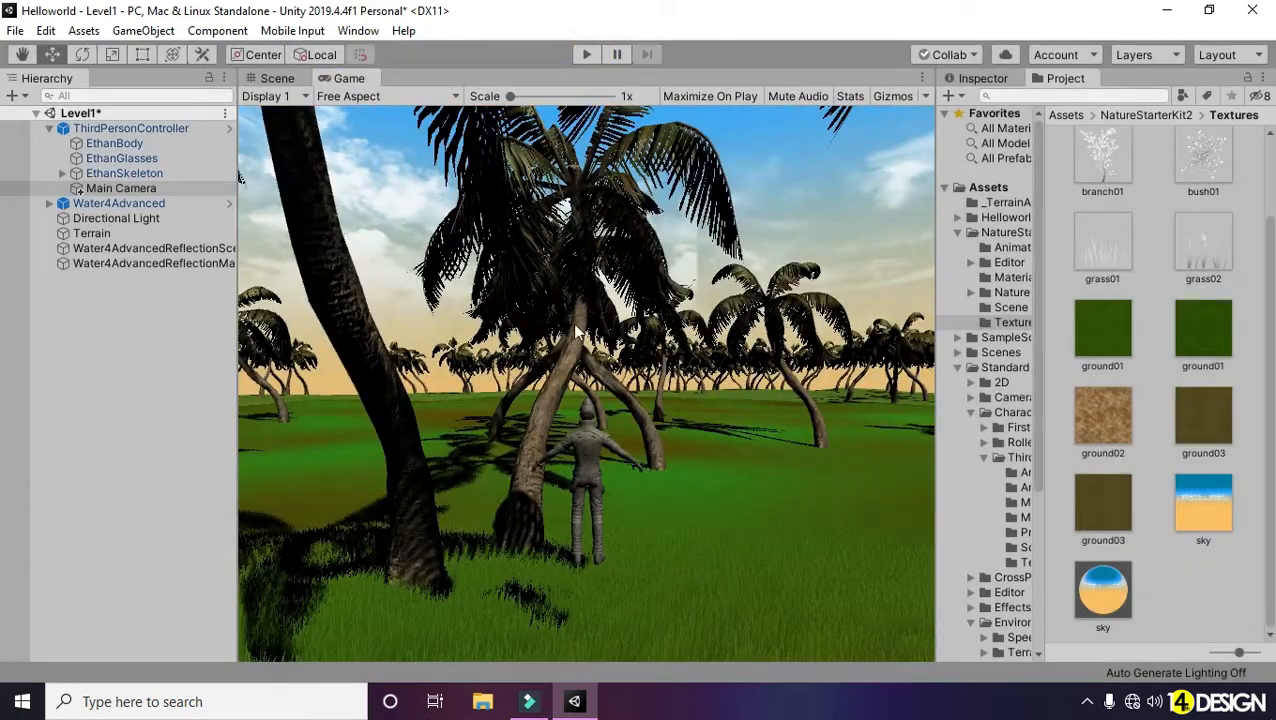
Step: Return to the scene view and open the Cabin folder inside the Helloworld Assets Prefabs folder
{"action": "left_click", "coordinate": [268, 79]}
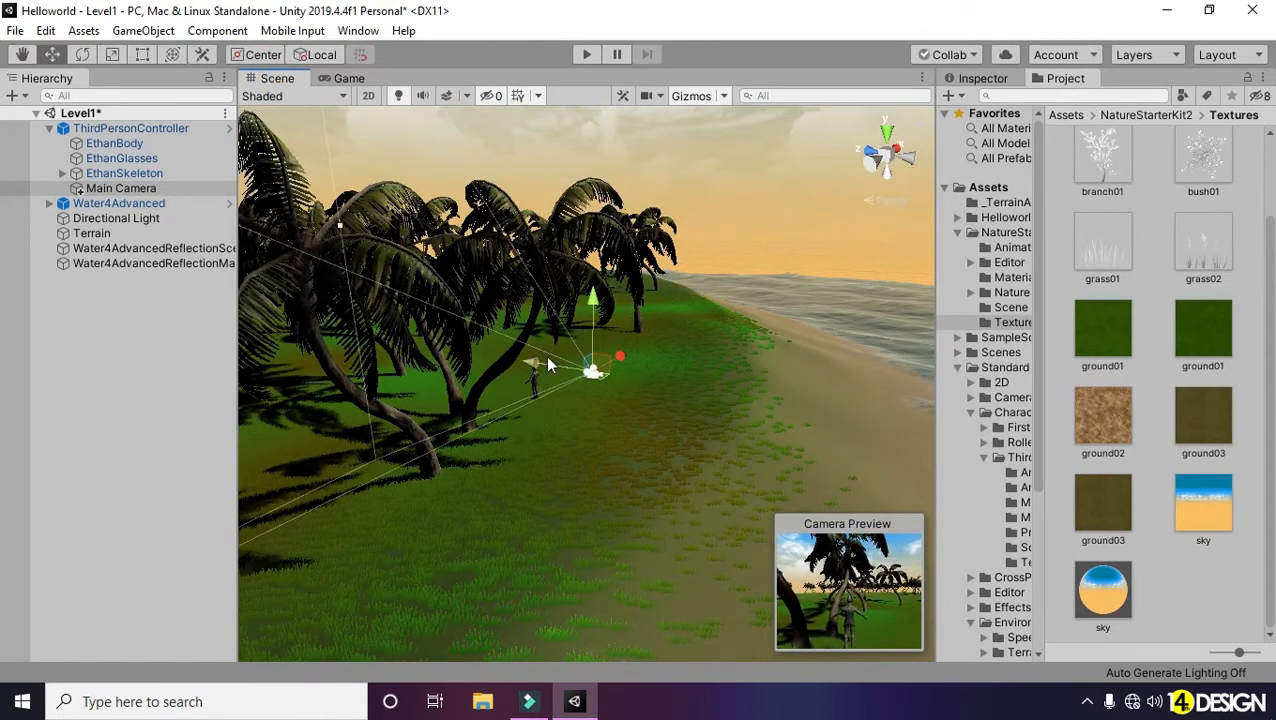
{"action": "right_click_drag", "start_coordinate": [710, 249], "coordinate": [2, 372], "text": "alt"}
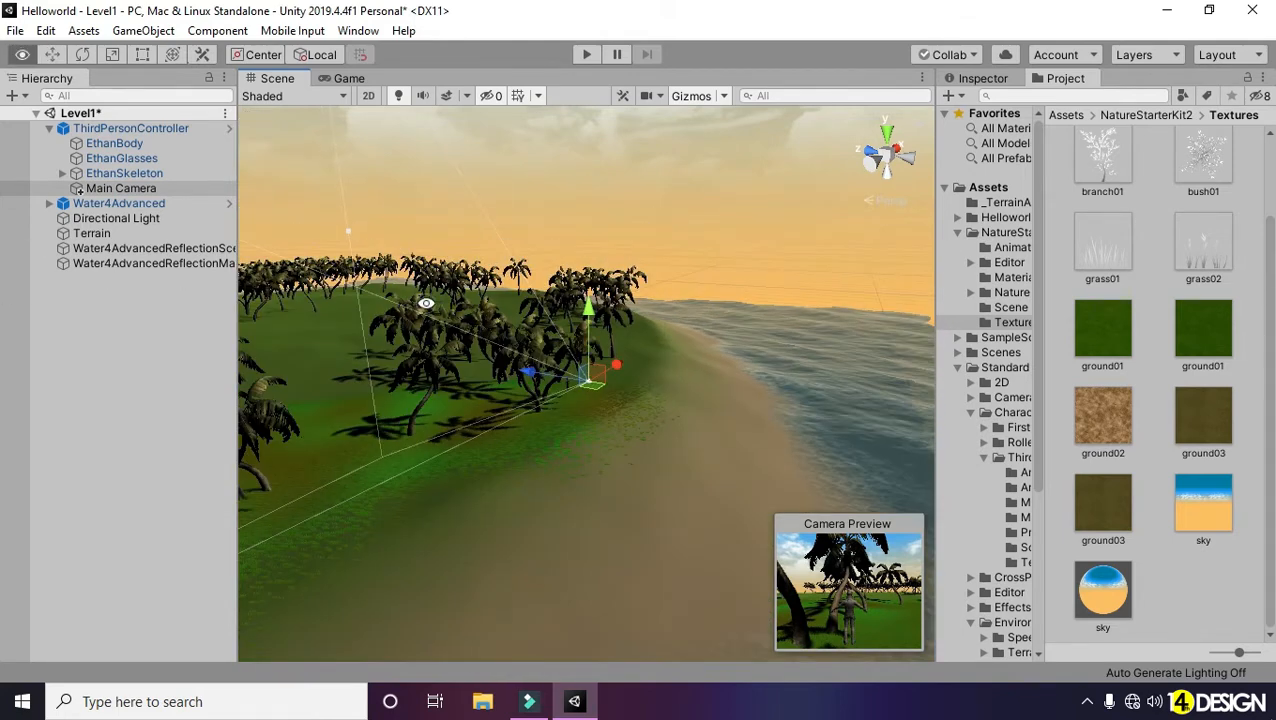
{"action": "left_click_drag", "start_coordinate": [426, 302], "coordinate": [1075, 152], "text": "alt"}
{"action": "left_click", "coordinate": [1068, 115]}
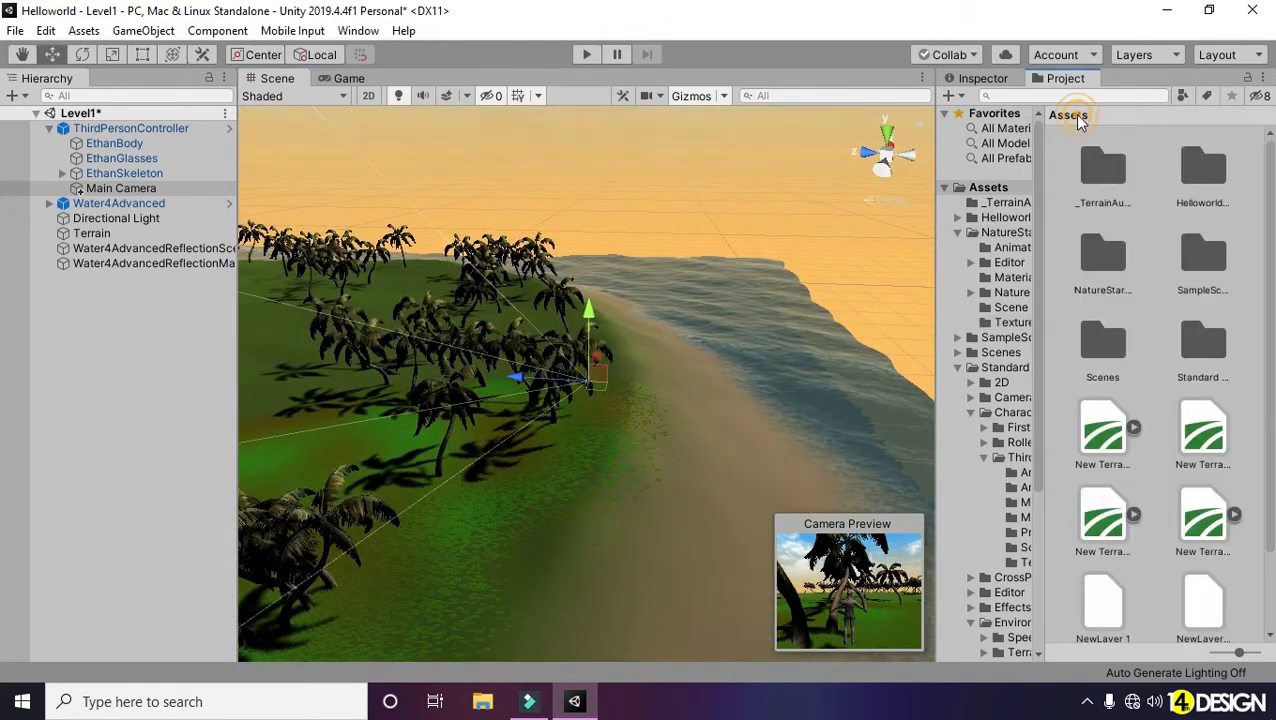
{"action": "left_click_drag", "start_coordinate": [583, 312], "coordinate": [553, 218]}
{"action": "left_click_drag", "start_coordinate": [664, 319], "coordinate": [290, 308], "text": "alt"}
{"action": "middle_click_drag", "start_coordinate": [509, 360], "coordinate": [436, 378]}
{"action": "double_click", "coordinate": [1206, 175]}
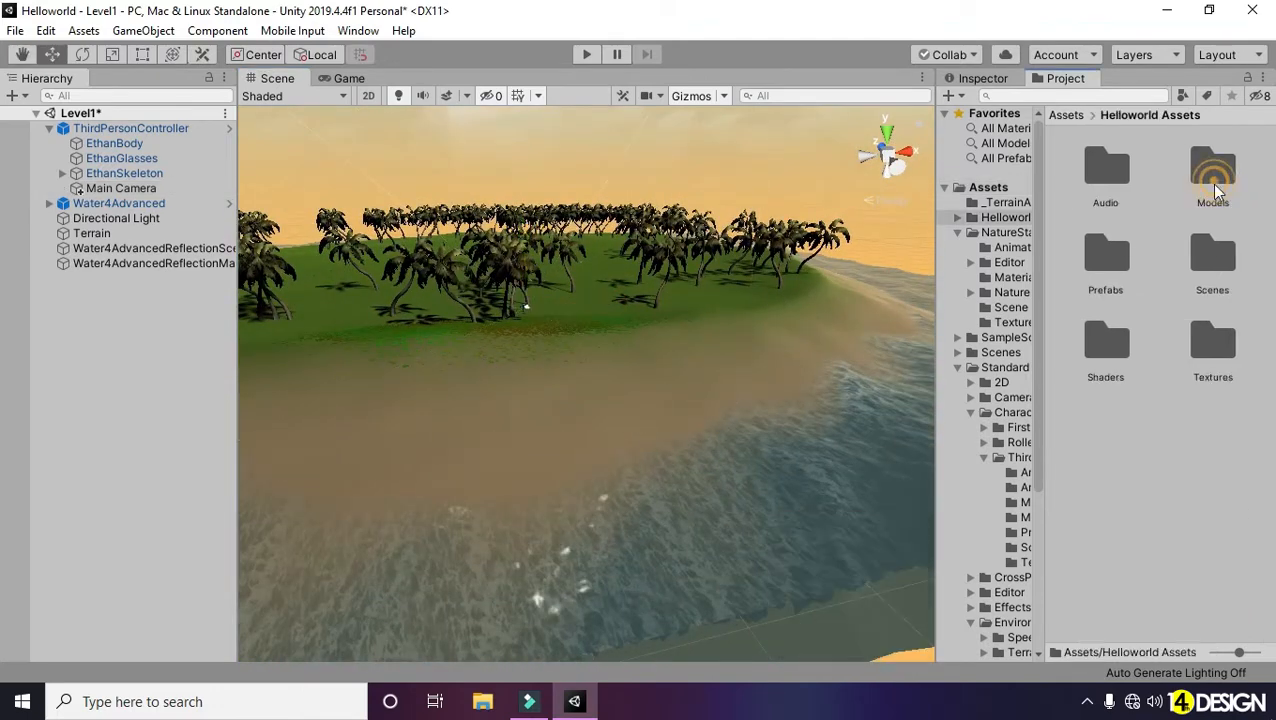
{"action": "double_click", "coordinate": [1110, 264]}
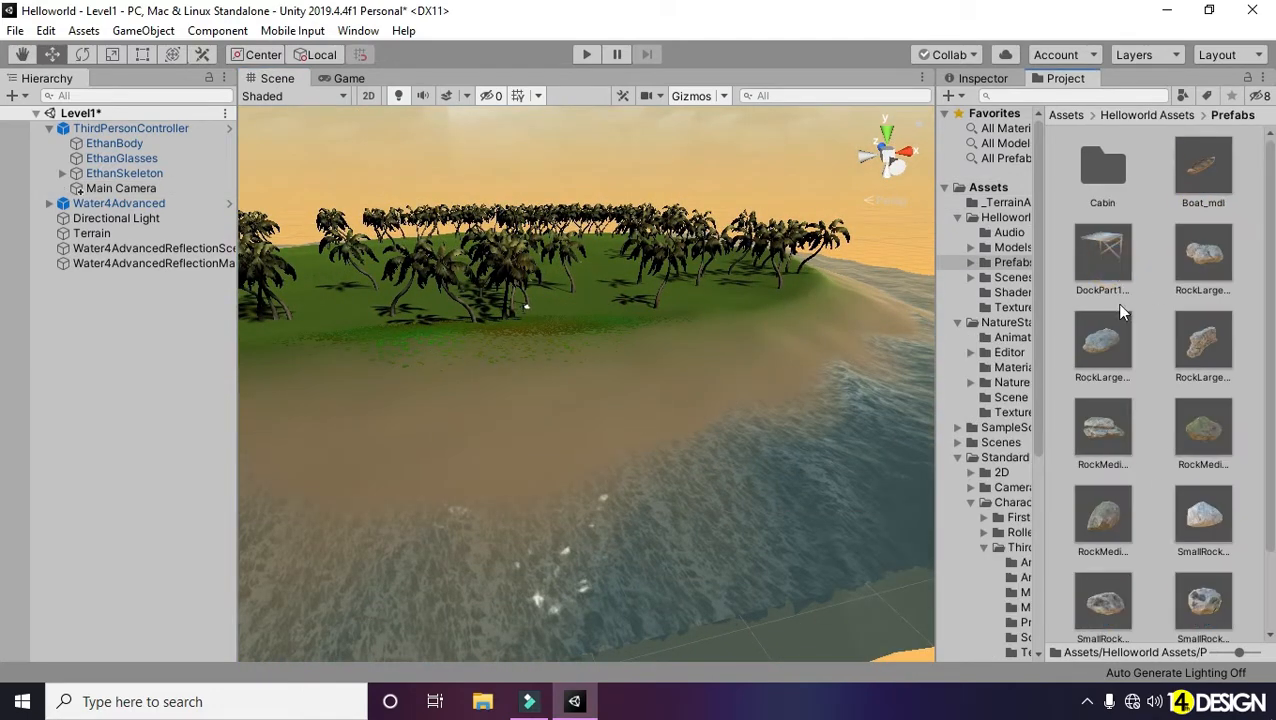
{"action": "double_click", "coordinate": [1095, 166]}
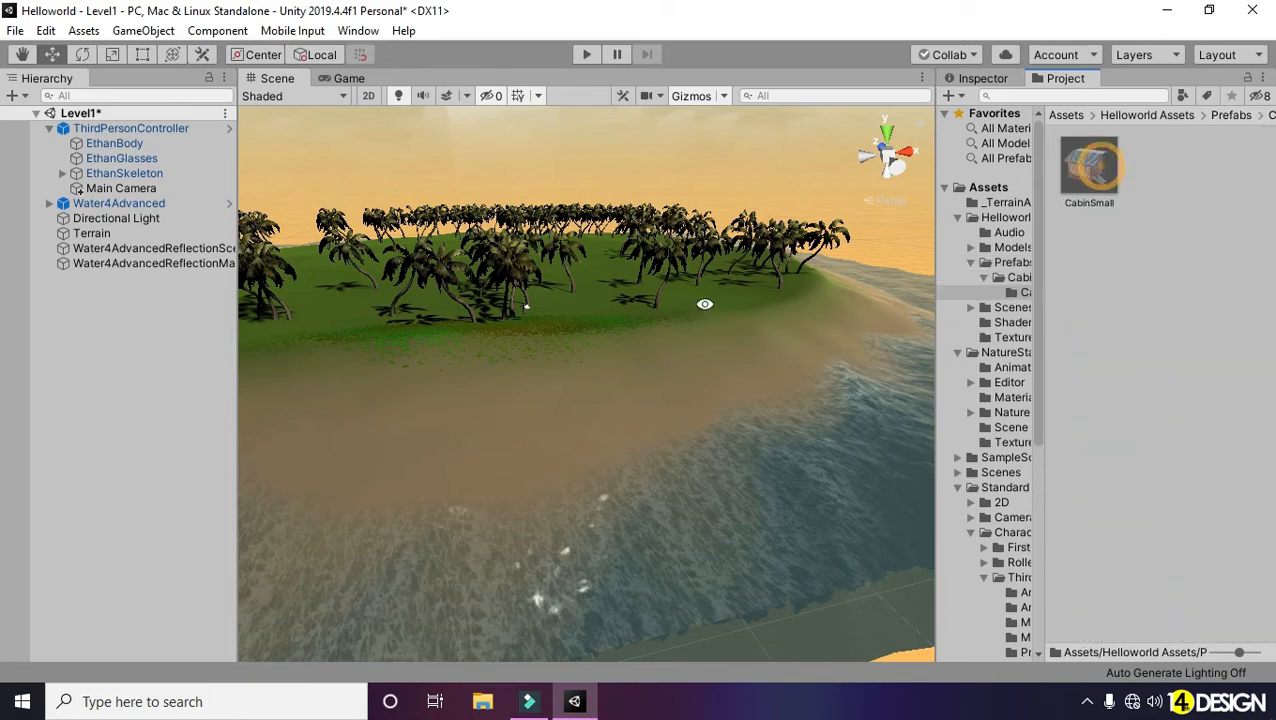
Step: Place the CabinSmall prefab on the open grass between the palms in the island's interior
{"action": "left_click_drag", "start_coordinate": [704, 302], "coordinate": [666, 345], "text": "alt"}
{"action": "left_click_drag", "start_coordinate": [516, 310], "coordinate": [641, 370], "text": "alt"}
{"action": "middle_click_drag", "start_coordinate": [641, 370], "coordinate": [818, 378]}
{"action": "left_click_drag", "start_coordinate": [661, 367], "coordinate": [833, 398], "text": "alt"}
{"action": "left_click_drag", "start_coordinate": [1094, 184], "coordinate": [587, 310]}
{"action": "left_click_drag", "start_coordinate": [514, 403], "coordinate": [547, 393]}
{"action": "key", "text": "f"}
{"action": "left_click_drag", "start_coordinate": [735, 433], "coordinate": [572, 437], "text": "alt"}
{"action": "scroll", "coordinate": [500, 420], "scroll_direction": "down", "scroll_amount": 10}
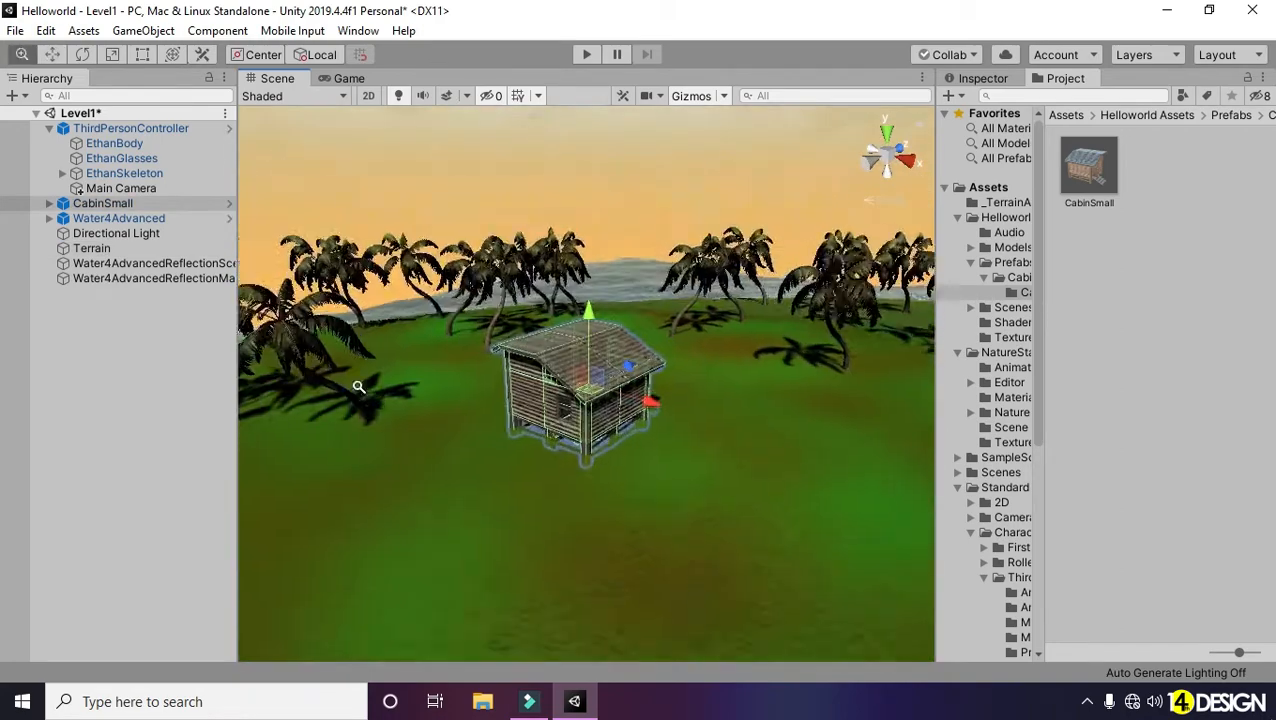
Step: Rotate the cabin about its vertical axis and adjust its height so that it sits on the grass
{"action": "left_click_drag", "start_coordinate": [402, 405], "coordinate": [752, 431], "text": "alt"}
{"action": "left_click_drag", "start_coordinate": [300, 440], "coordinate": [749, 427], "text": "alt"}
{"action": "left_click_drag", "start_coordinate": [565, 455], "coordinate": [646, 449], "text": "alt"}
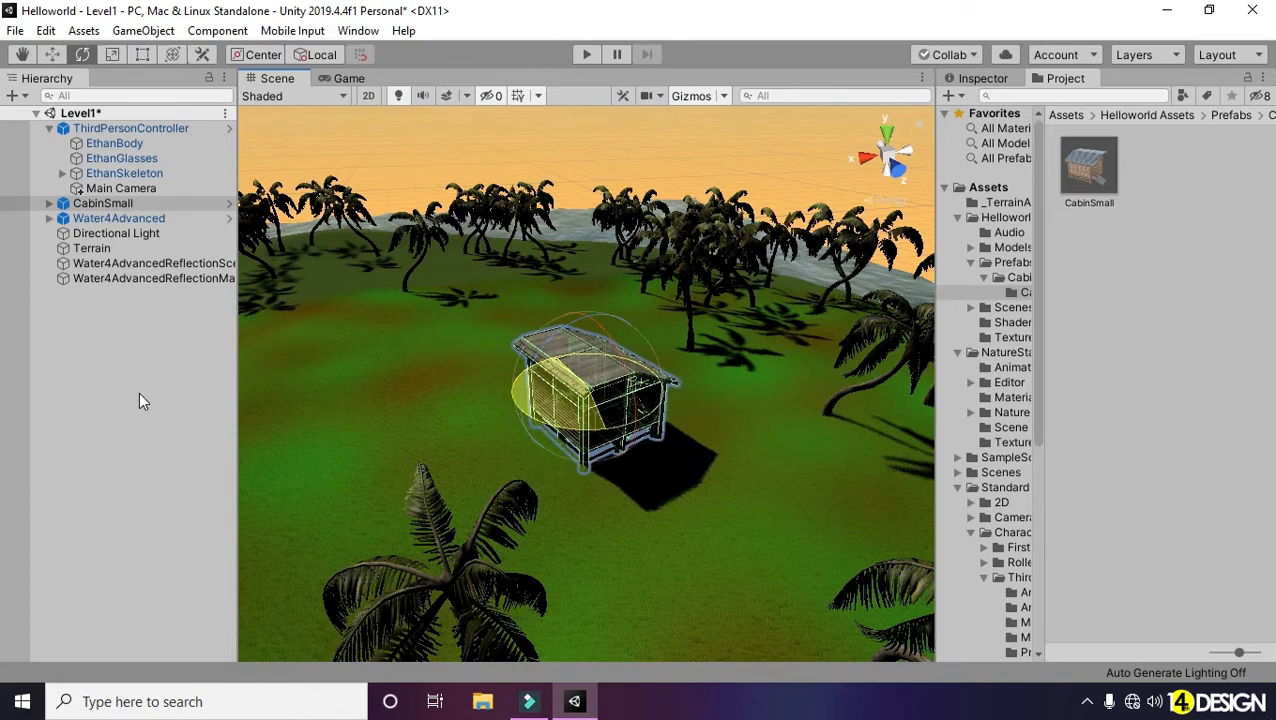
{"action": "left_click_drag", "start_coordinate": [347, 393], "coordinate": [726, 393], "text": "alt"}
{"action": "left_click_drag", "start_coordinate": [564, 456], "coordinate": [678, 427], "text": "alt"}
{"action": "scroll", "coordinate": [678, 427], "scroll_direction": "up", "scroll_amount": 3}
{"action": "key", "text": "w"}
{"action": "left_click_drag", "start_coordinate": [589, 313], "coordinate": [592, 300]}
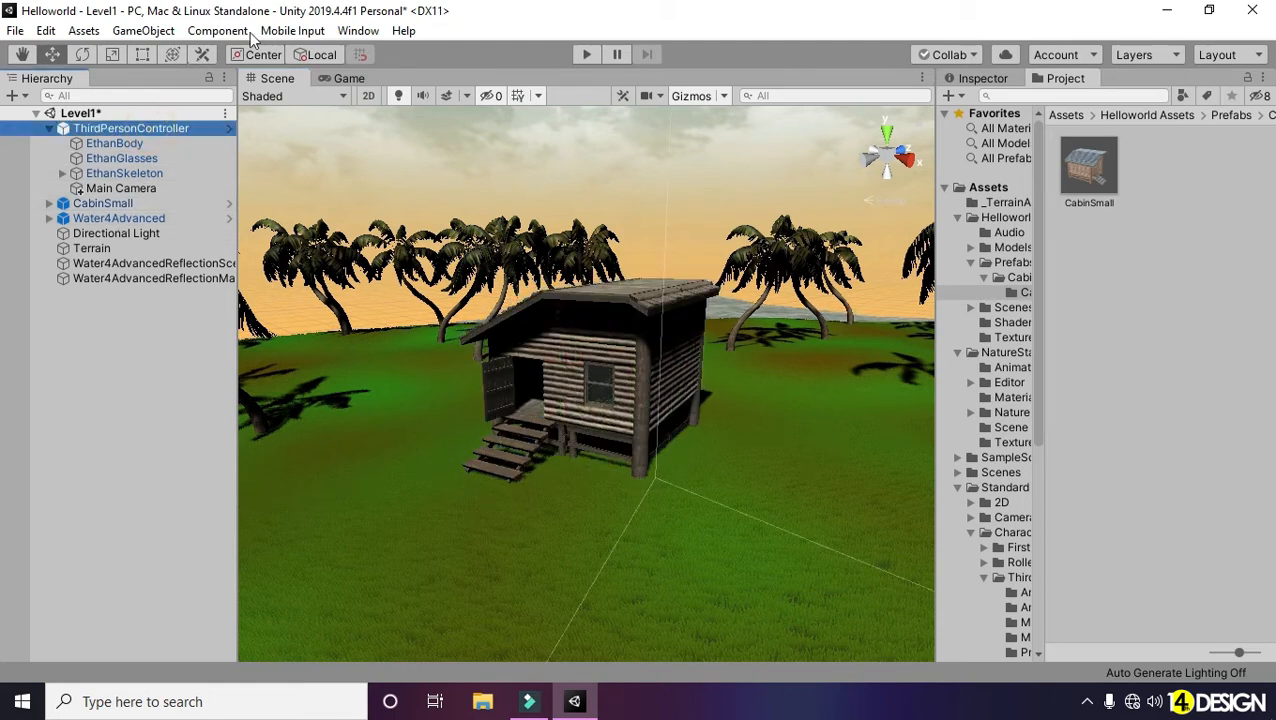
Step: Move the ThirdPersonController to the current view in front of the cabin's steps and check it in the game view
{"action": "left_click", "coordinate": [143, 30]}
{"action": "left_click", "coordinate": [220, 388]}
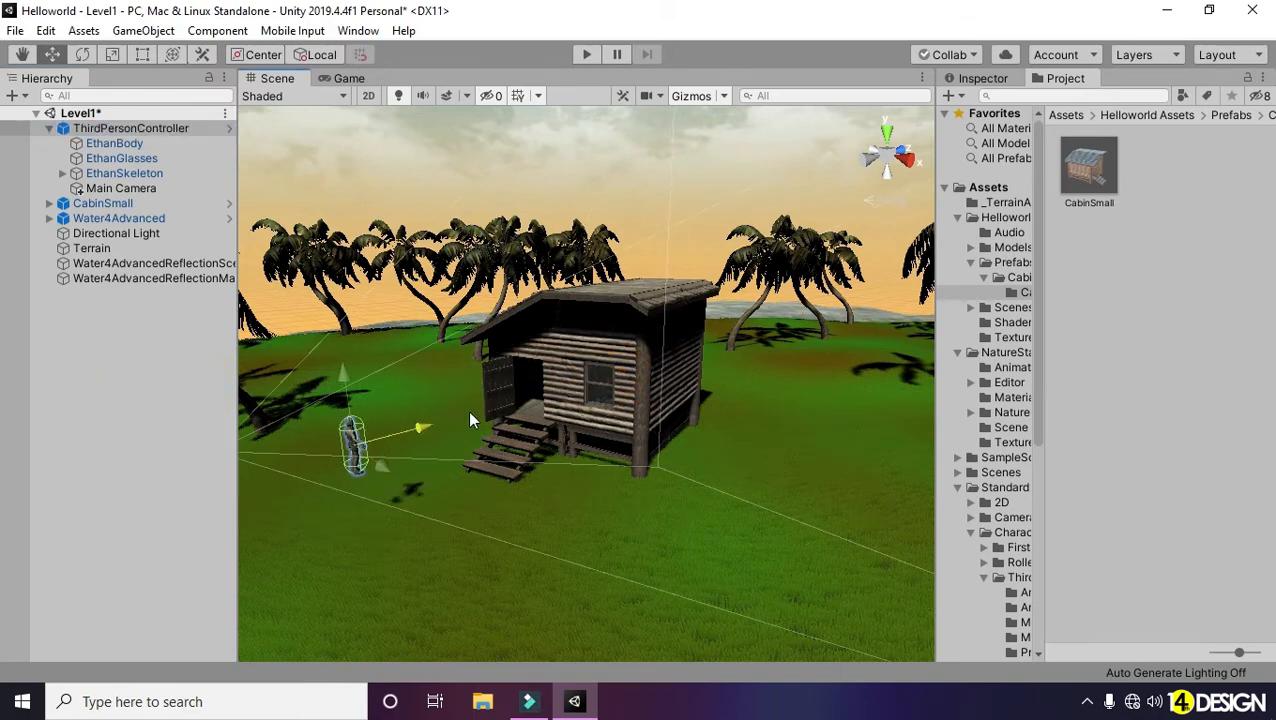
{"action": "left_click", "coordinate": [350, 79]}
Step: Play-test walking the character up the steps into the cabin and back out onto the grass, and stop the game
{"action": "left_click", "coordinate": [585, 58]}
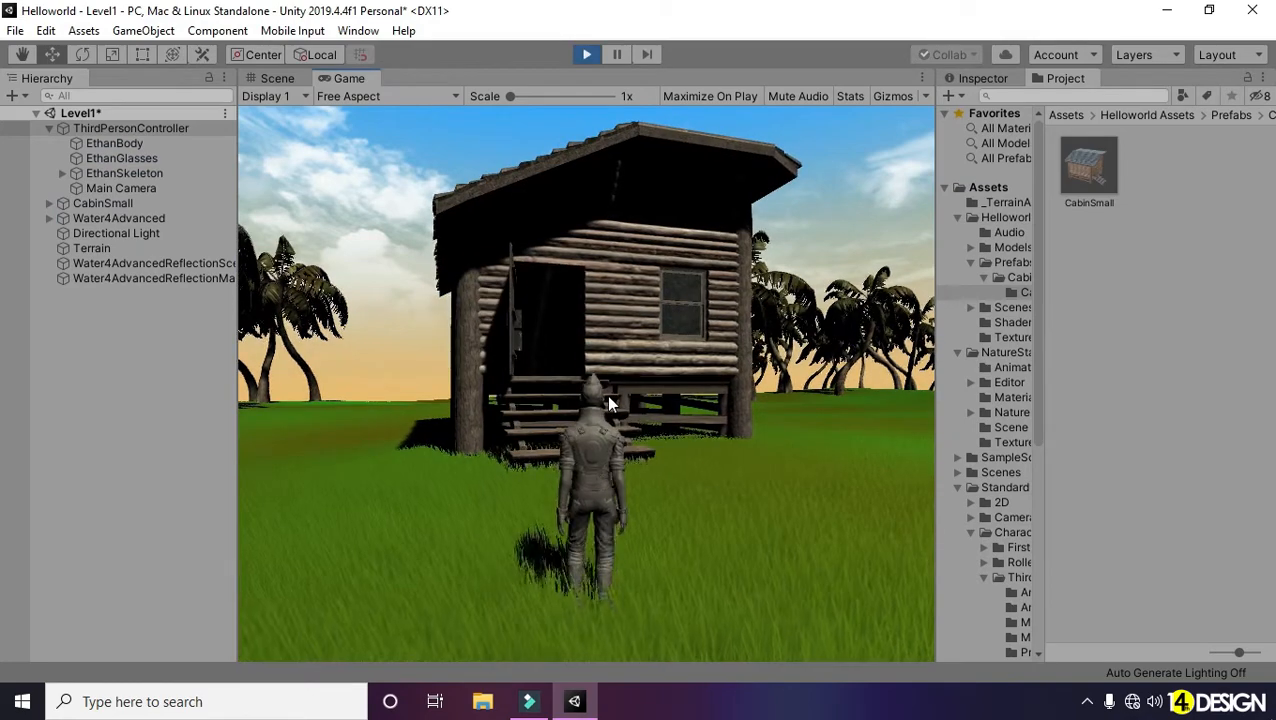
{"action": "key", "text": "w"}
{"action": "key", "text": "w"}
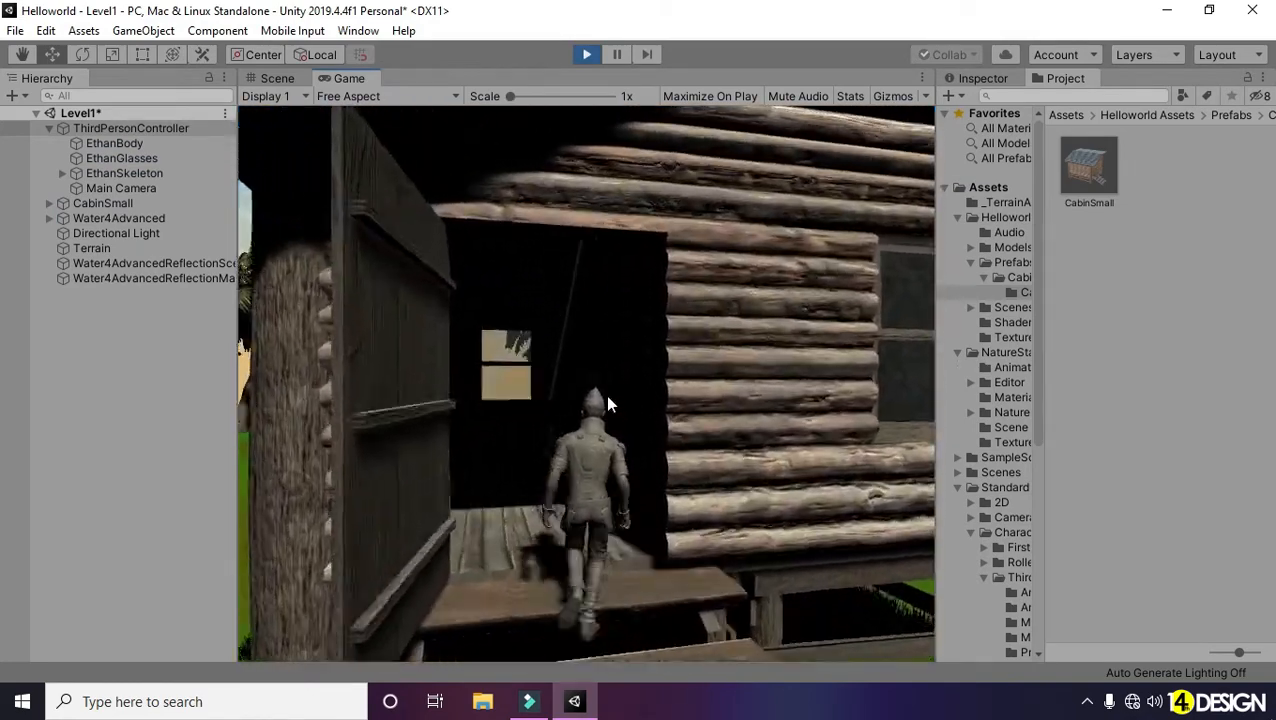
{"action": "key", "text": "w"}
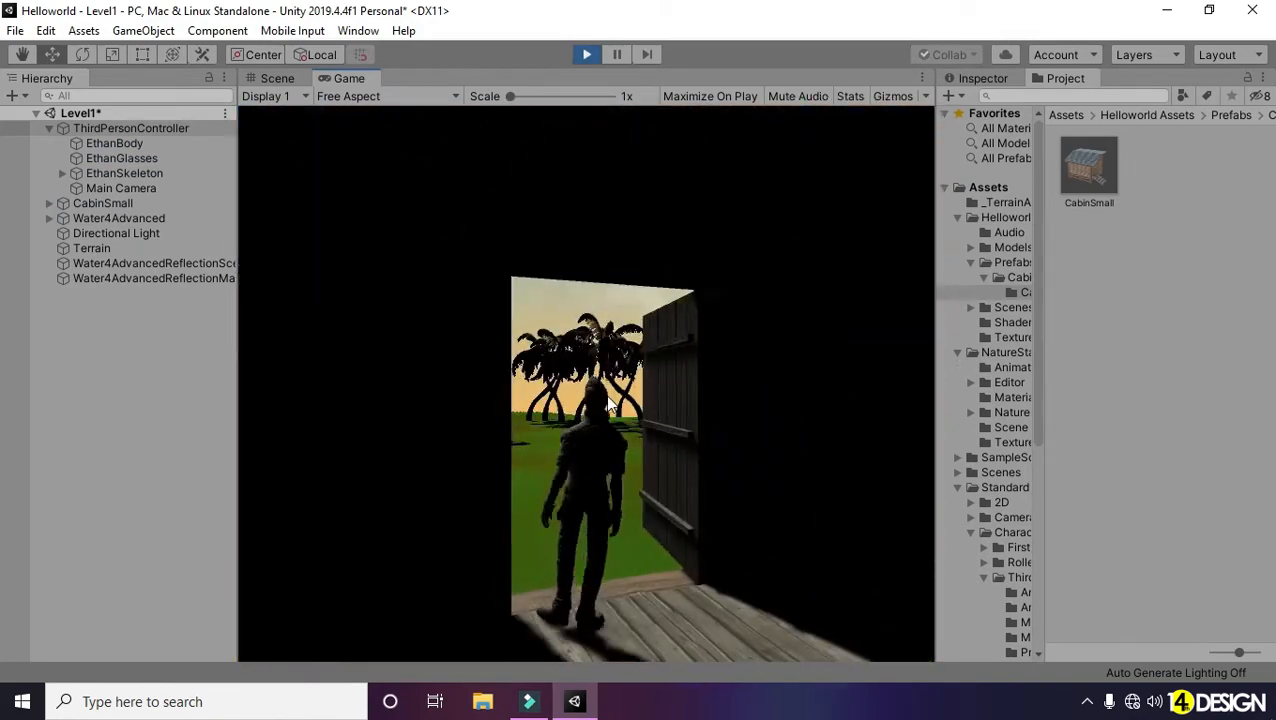
{"action": "key", "text": "w"}
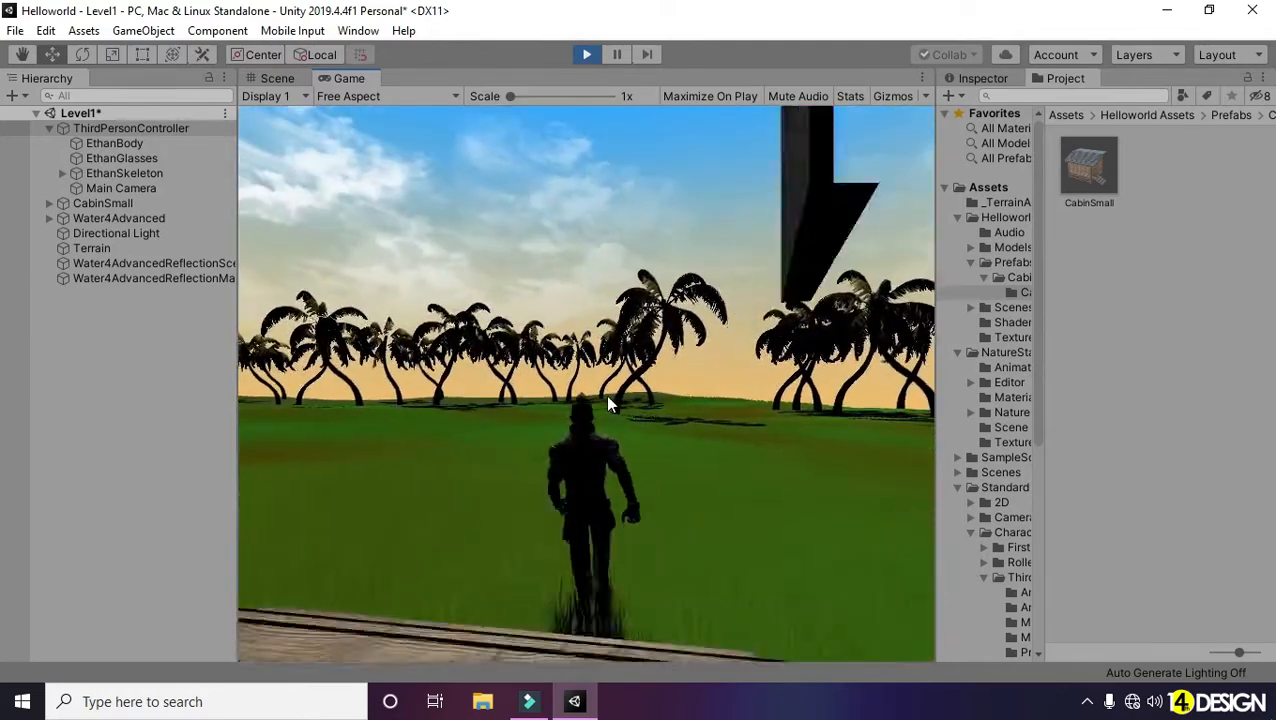
{"action": "key", "text": "a"}
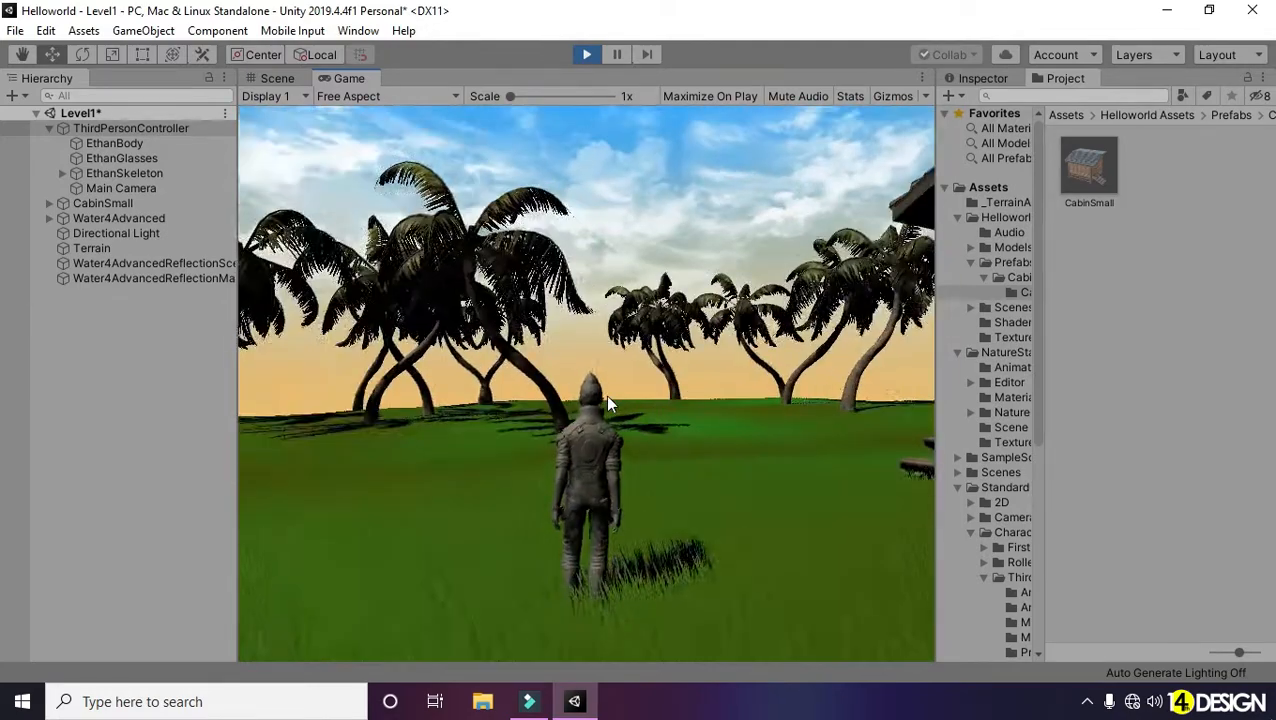
{"action": "key", "text": "d"}
{"action": "key", "text": "space"}
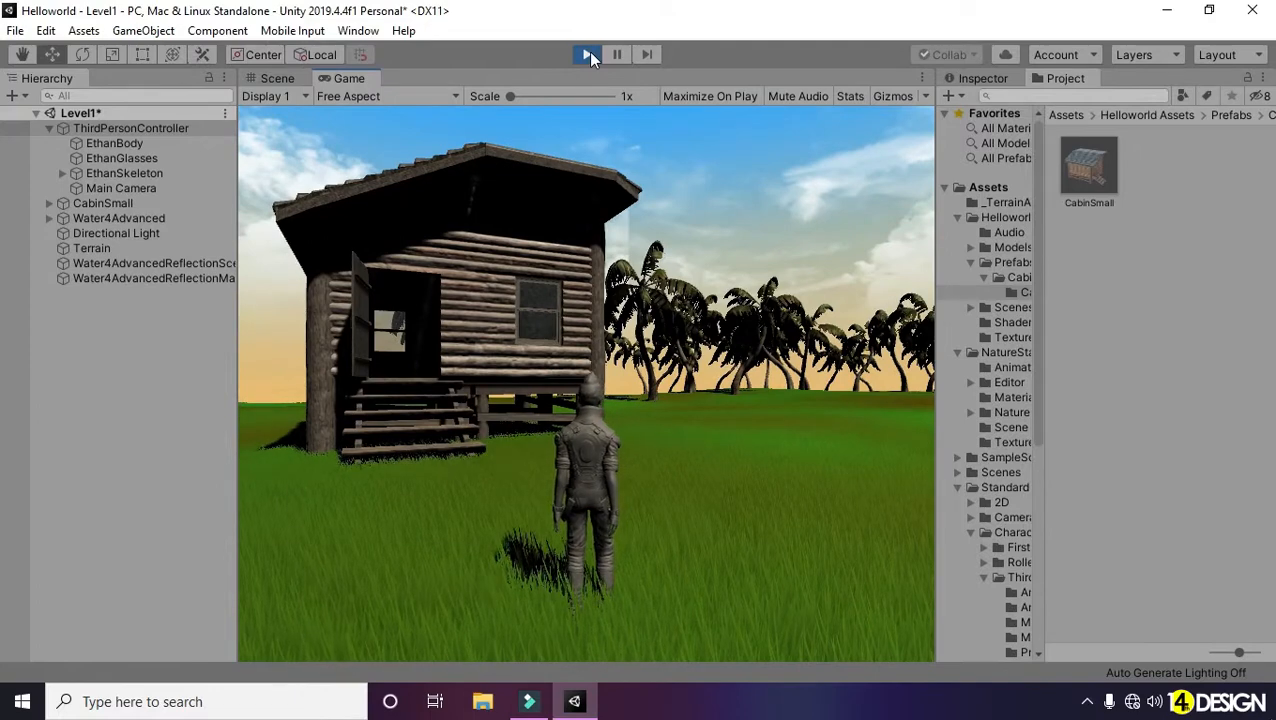
{"action": "left_click", "coordinate": [588, 55]}
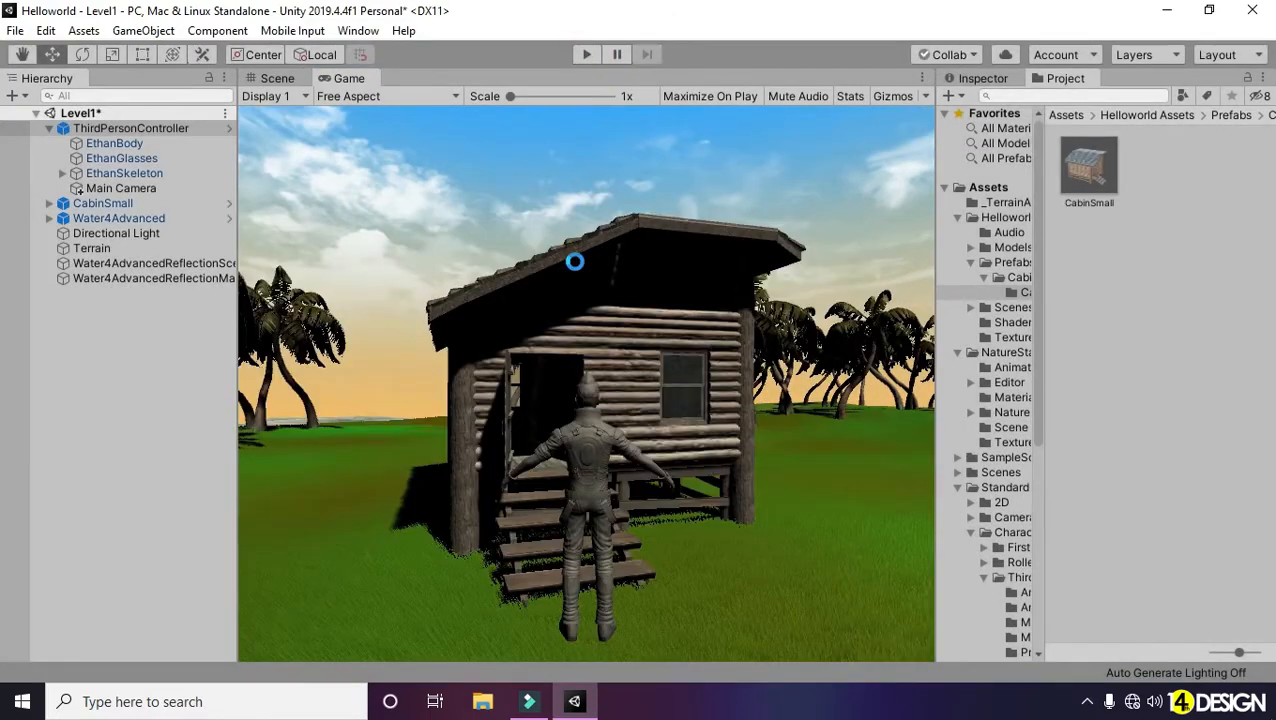
Step: Return to the scene view and place the DockPart1_mdl prefab from the Prefabs folder at the island's shoreline edge
{"action": "left_click", "coordinate": [269, 78]}
{"action": "right_click_drag", "start_coordinate": [571, 327], "coordinate": [1031, 251], "text": "alt"}
{"action": "right_click_drag", "start_coordinate": [636, 354], "coordinate": [12, 370], "text": "alt"}
{"action": "left_click_drag", "start_coordinate": [402, 398], "coordinate": [659, 410], "text": "alt"}
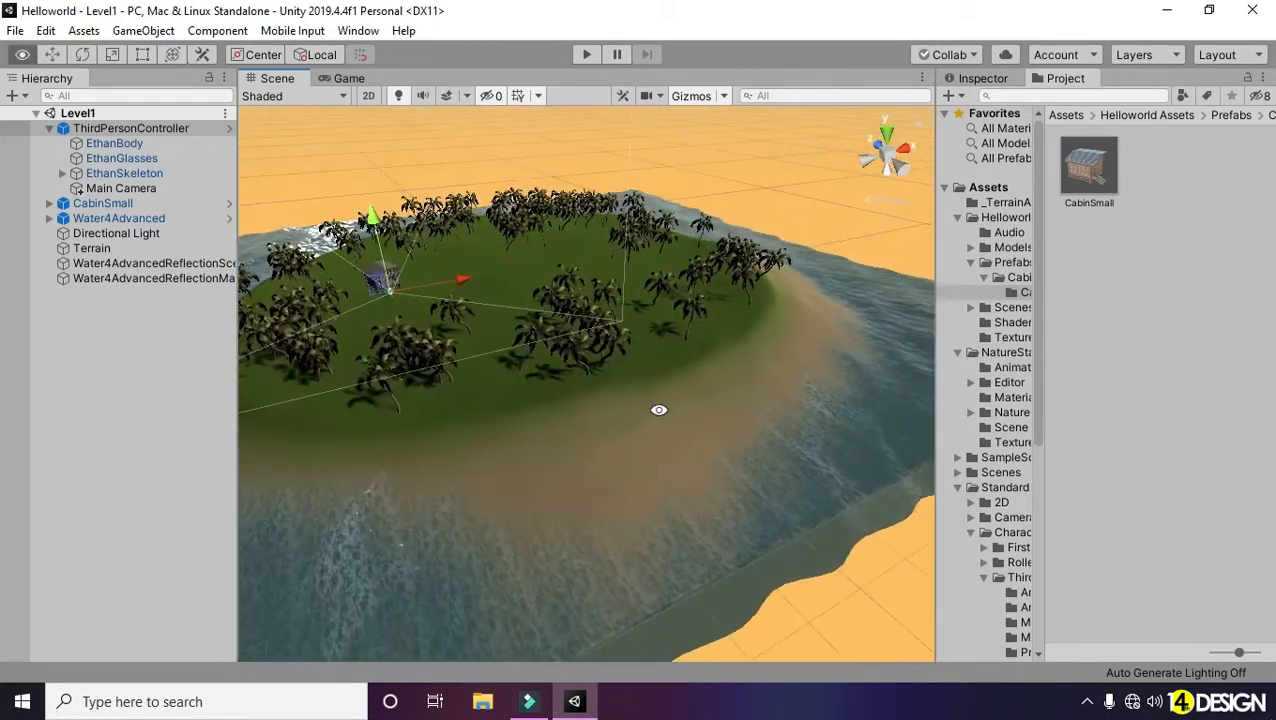
{"action": "left_click", "coordinate": [1232, 116]}
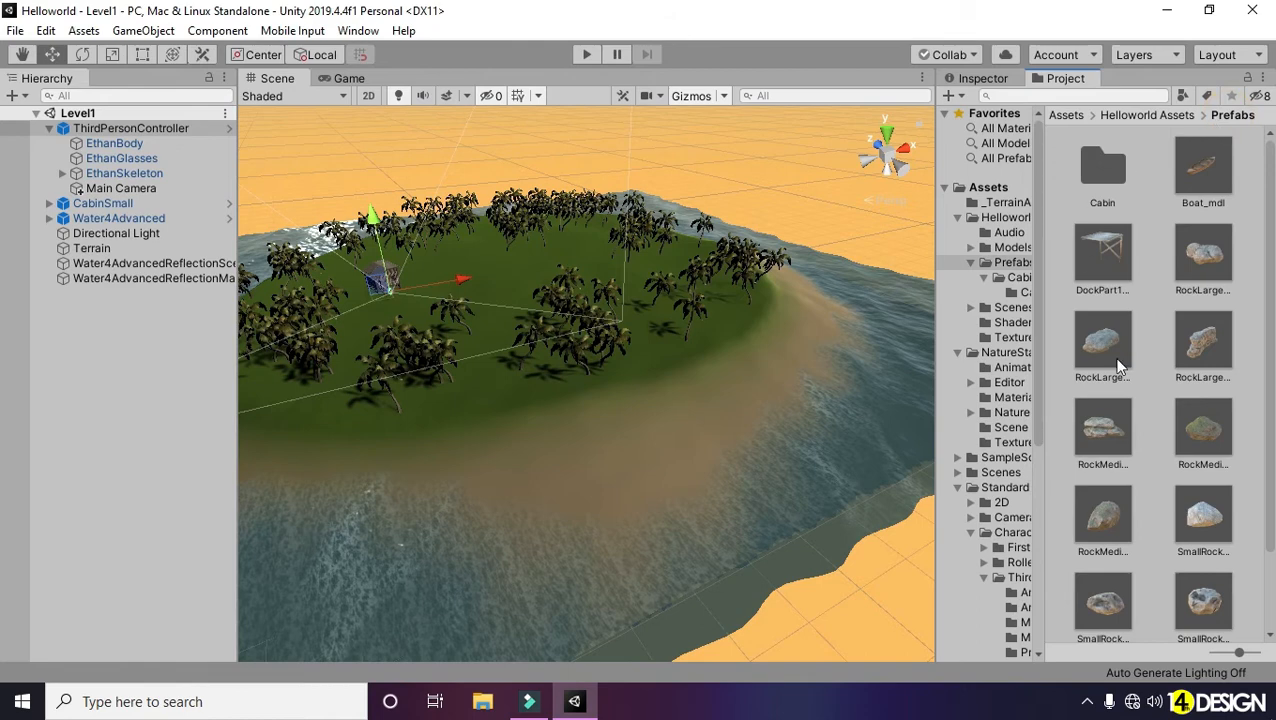
{"action": "left_click_drag", "start_coordinate": [613, 357], "coordinate": [655, 359], "text": "alt"}
{"action": "left_click_drag", "start_coordinate": [1102, 259], "coordinate": [603, 369]}
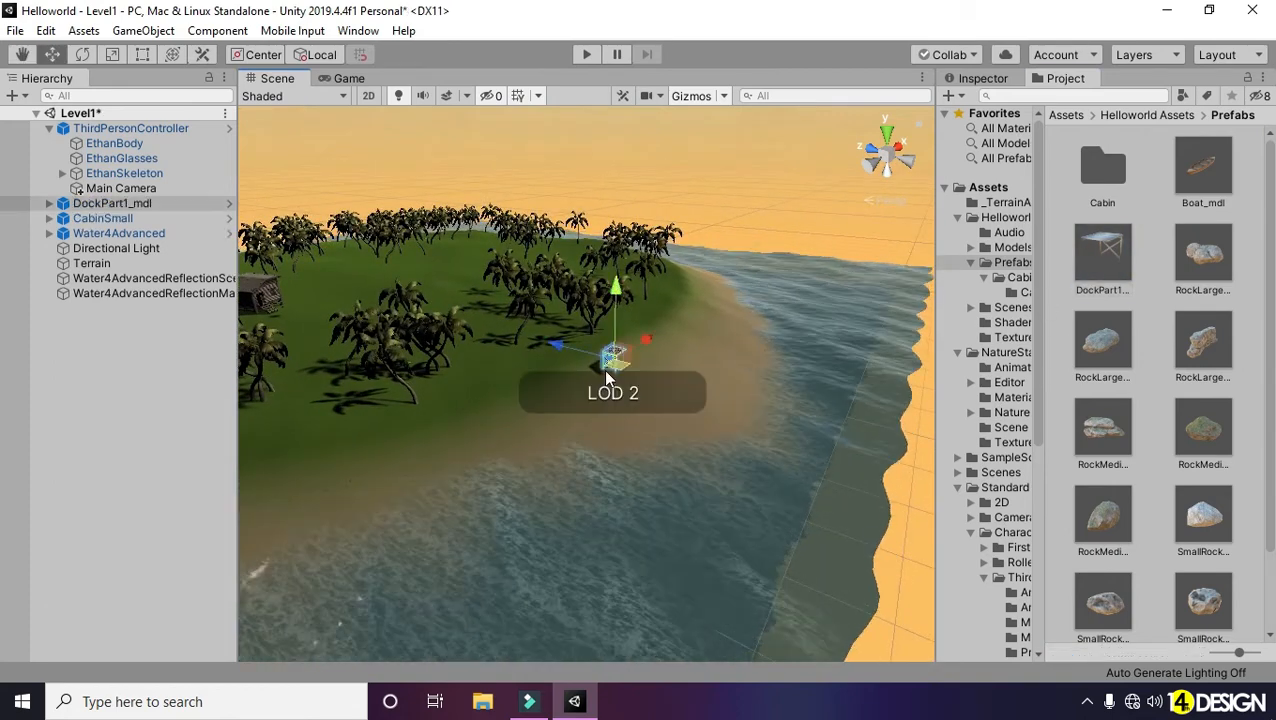
Step: Rotate the dock to about -87° around Y, stretch it to about 2.5 along X, and position it on the beach facing the water
{"action": "key", "text": "e"}
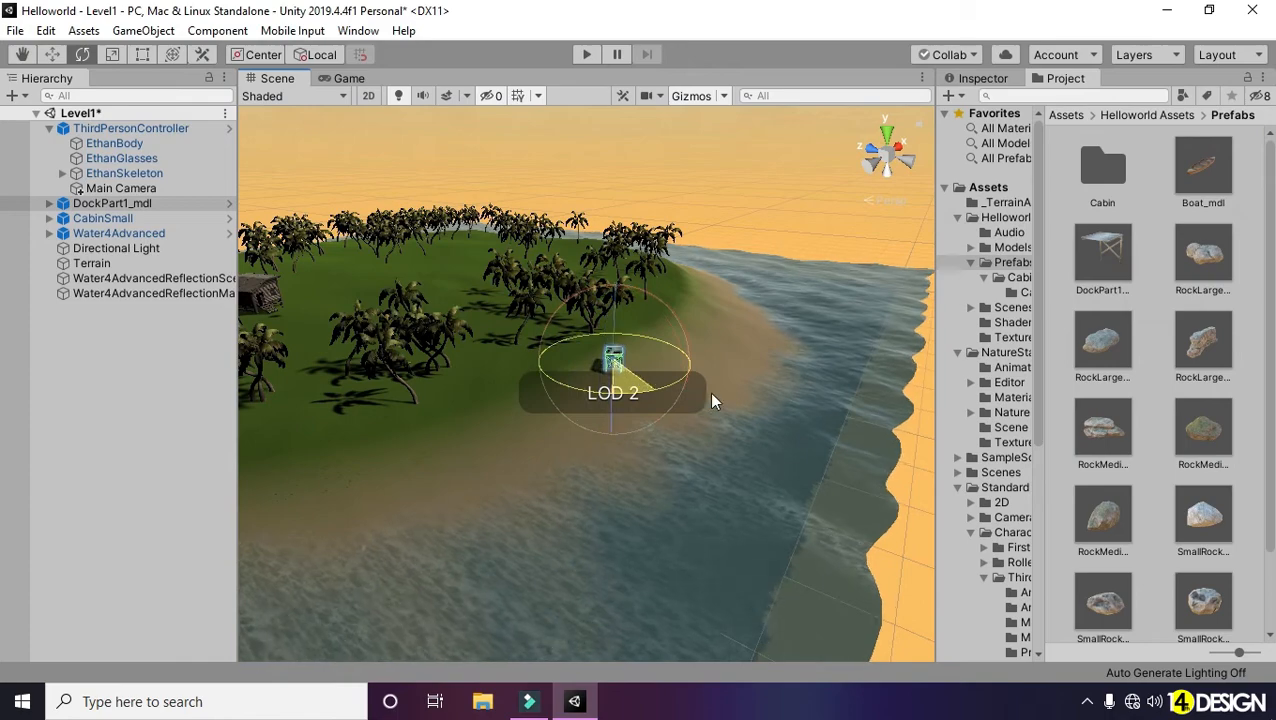
{"action": "key", "text": "f"}
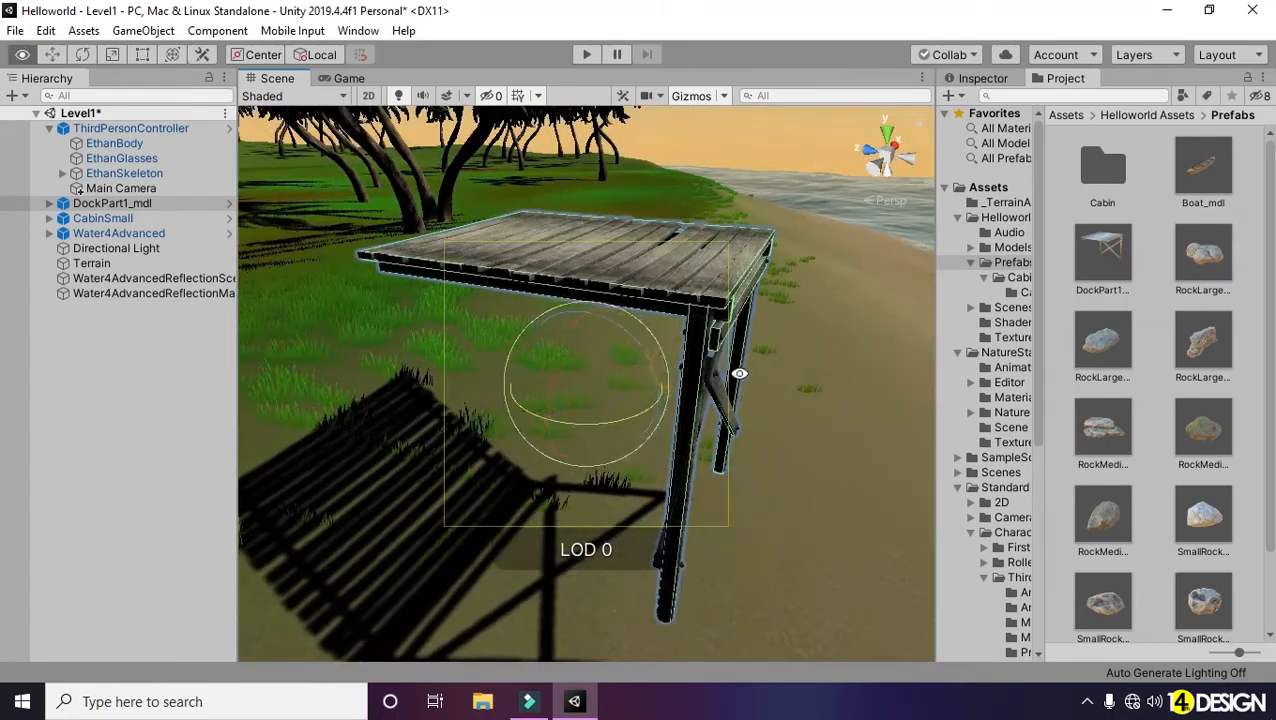
{"action": "left_click_drag", "start_coordinate": [587, 335], "coordinate": [340, 540]}
{"action": "key", "text": "w"}
{"action": "left_click_drag", "start_coordinate": [464, 521], "coordinate": [640, 525]}
{"action": "left_click", "coordinate": [721, 450]}
{"action": "left_click_drag", "start_coordinate": [661, 458], "coordinate": [479, 407], "text": "alt"}
{"action": "left_click", "coordinate": [479, 407]}
Step: Try a lower height for the Terrain, starting with 50, and settle on a terrain height of 80
{"action": "left_click", "coordinate": [48, 233]}
{"action": "left_click", "coordinate": [92, 263]}
{"action": "left_click_drag", "start_coordinate": [700, 460], "coordinate": [935, 330], "text": "alt"}
{"action": "left_click", "coordinate": [983, 78]}
{"action": "left_click_drag", "start_coordinate": [1270, 268], "coordinate": [1272, 445]}
{"action": "left_click", "coordinate": [1148, 476]}
{"action": "type", "text": "50"}
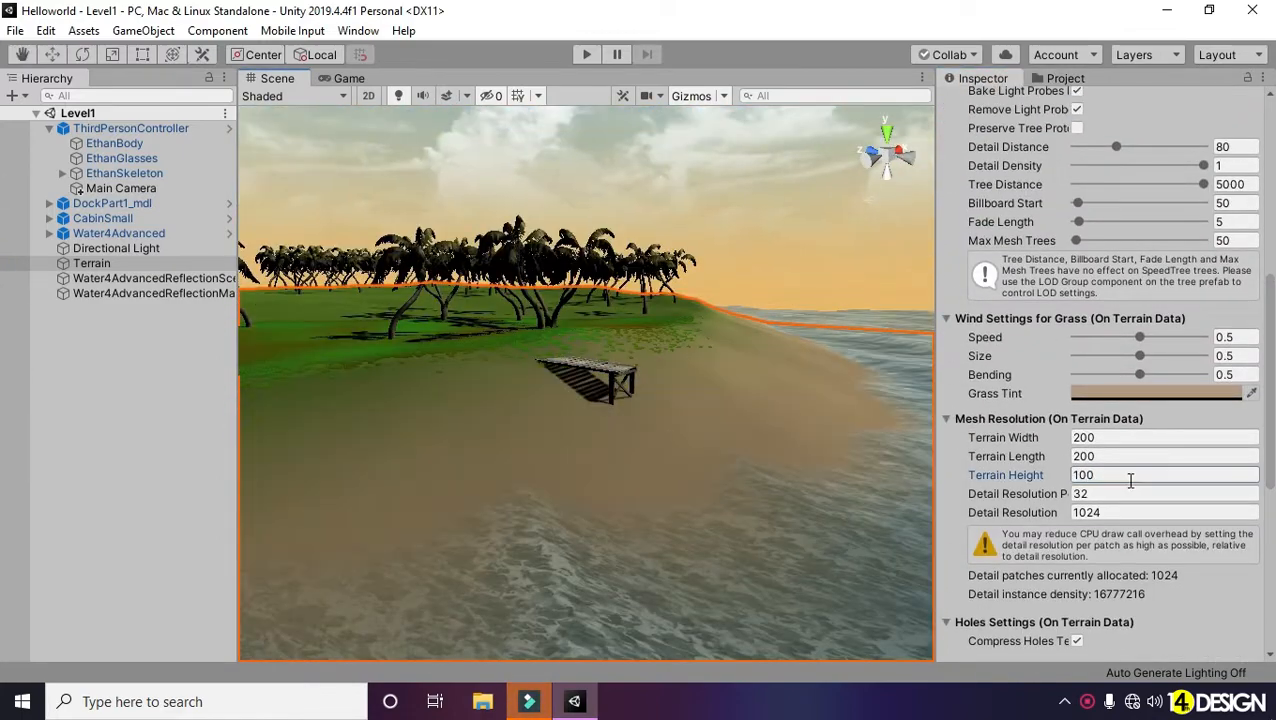
{"action": "left_click", "coordinate": [1087, 476]}
{"action": "type", "text": "90"}
{"action": "key", "text": "Return"}
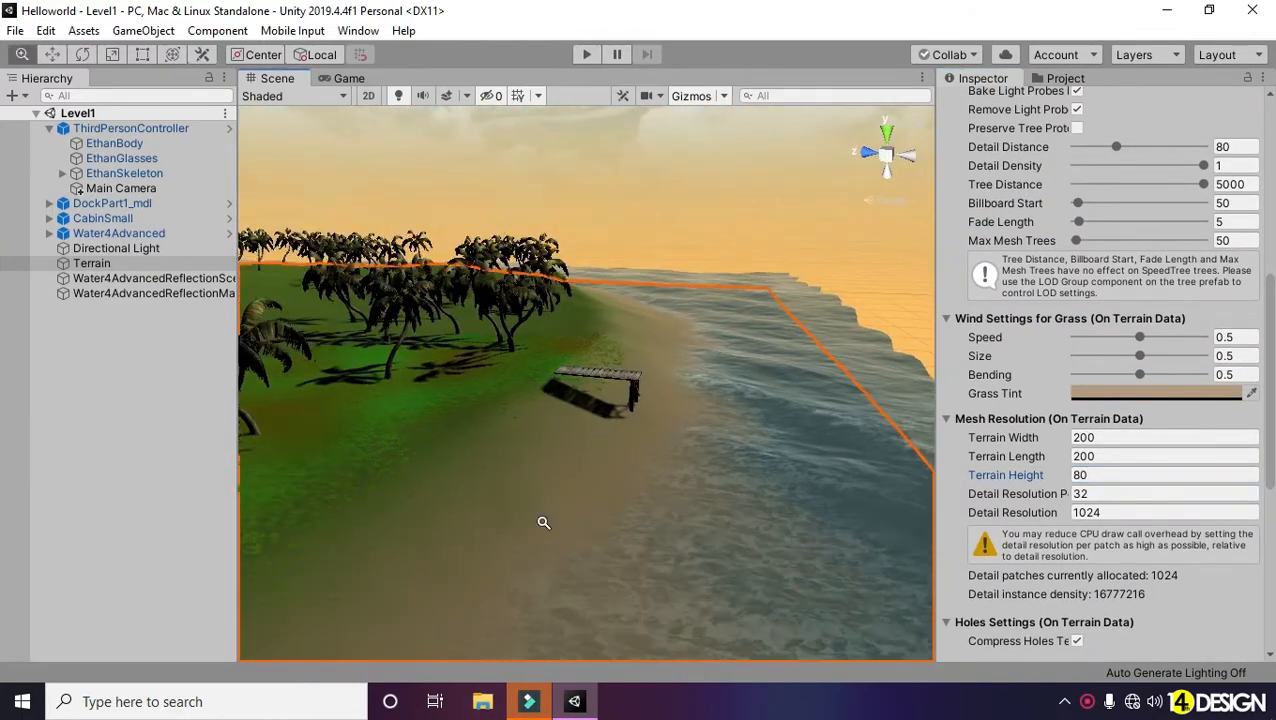
Step: Adjust the dock's position in the sand and move the ThirdPersonController onto its deck
{"action": "left_click", "coordinate": [612, 390]}
{"action": "left_click_drag", "start_coordinate": [612, 390], "coordinate": [584, 402]}
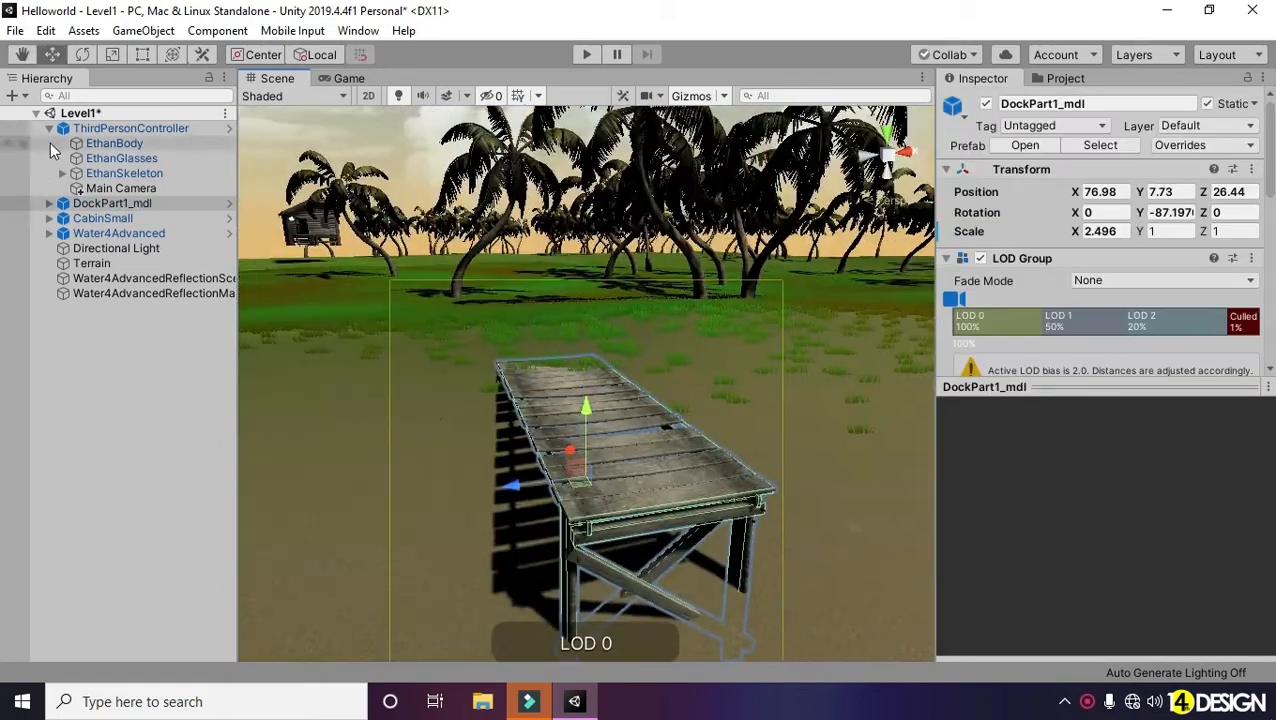
{"action": "left_click", "coordinate": [130, 128]}
{"action": "left_click", "coordinate": [143, 30]}
{"action": "scroll", "coordinate": [310, 293], "scroll_direction": "down", "scroll_amount": 3}
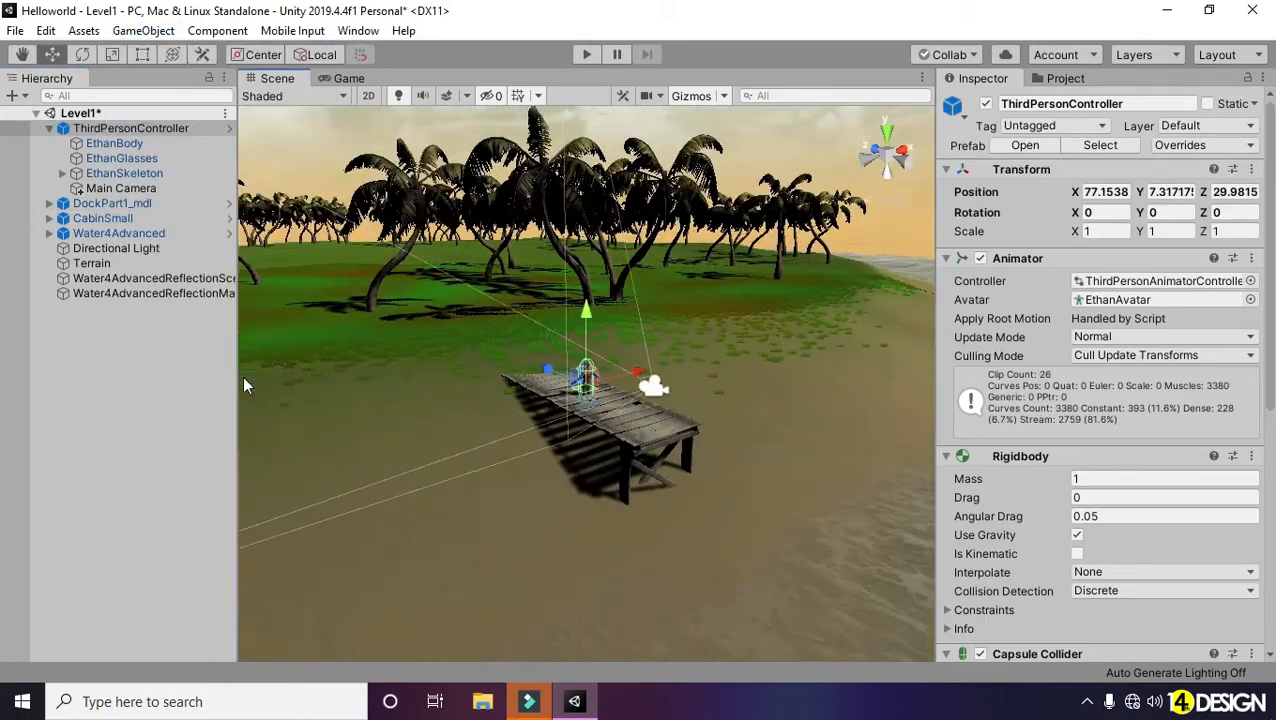
Step: Test the new starting point on the dock in the game and lower the cabin onto the reduced terrain
{"action": "left_click", "coordinate": [586, 54]}
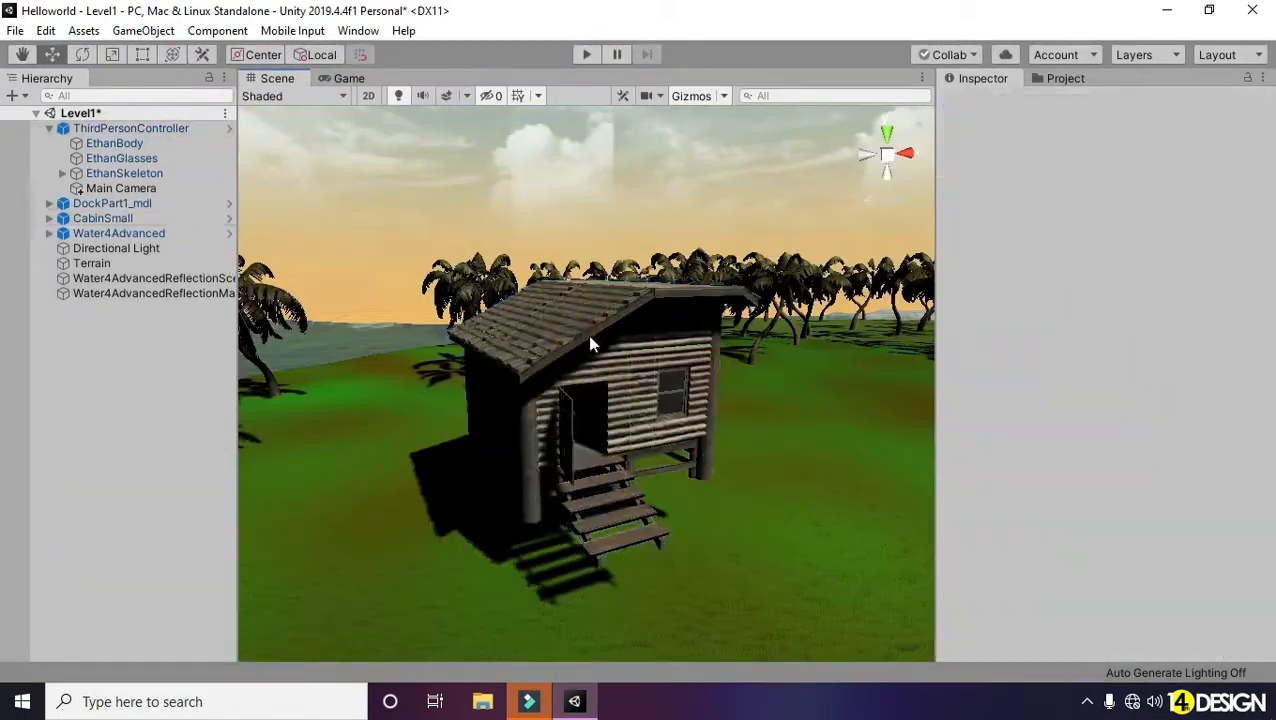
{"action": "left_click", "coordinate": [456, 393]}
{"action": "left_click_drag", "start_coordinate": [456, 393], "coordinate": [597, 369], "text": "alt"}
Step: Lower Water4Advanced to Y 2.7 and enlarge it to a scale of about 3.876, checking the shore with a short play-test
{"action": "left_click", "coordinate": [119, 233]}
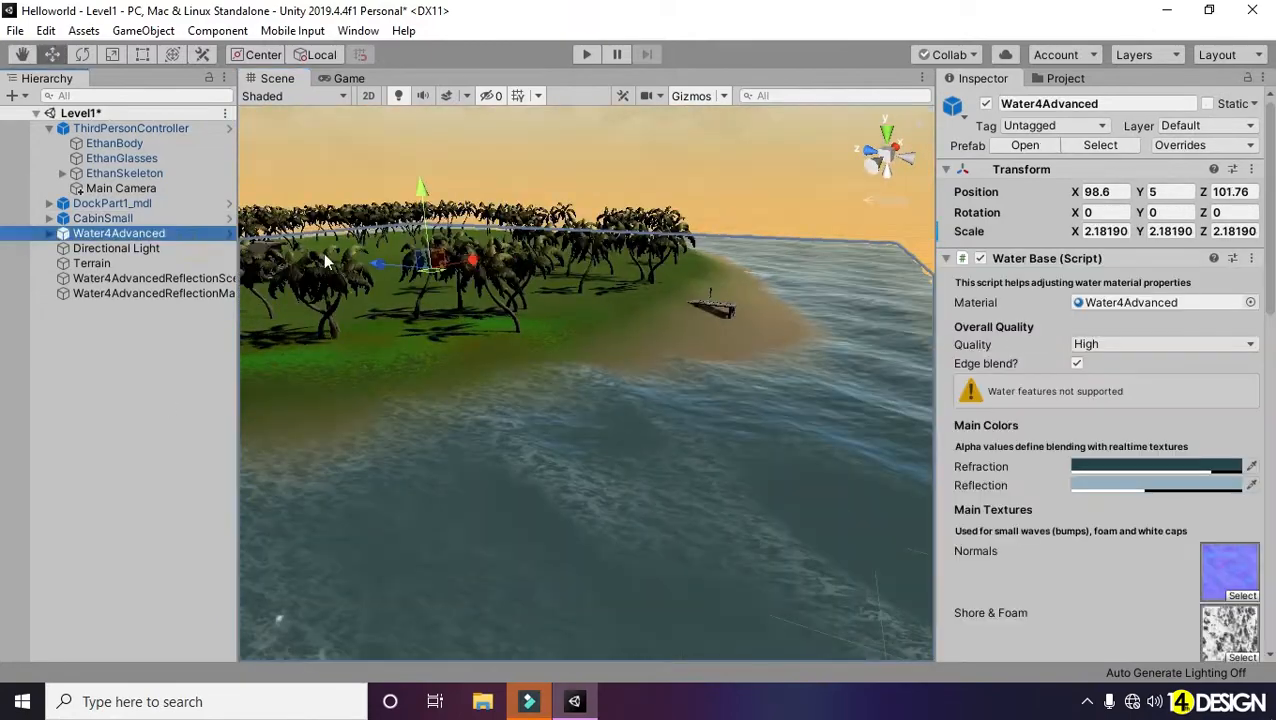
{"action": "left_click_drag", "start_coordinate": [419, 191], "coordinate": [419, 214]}
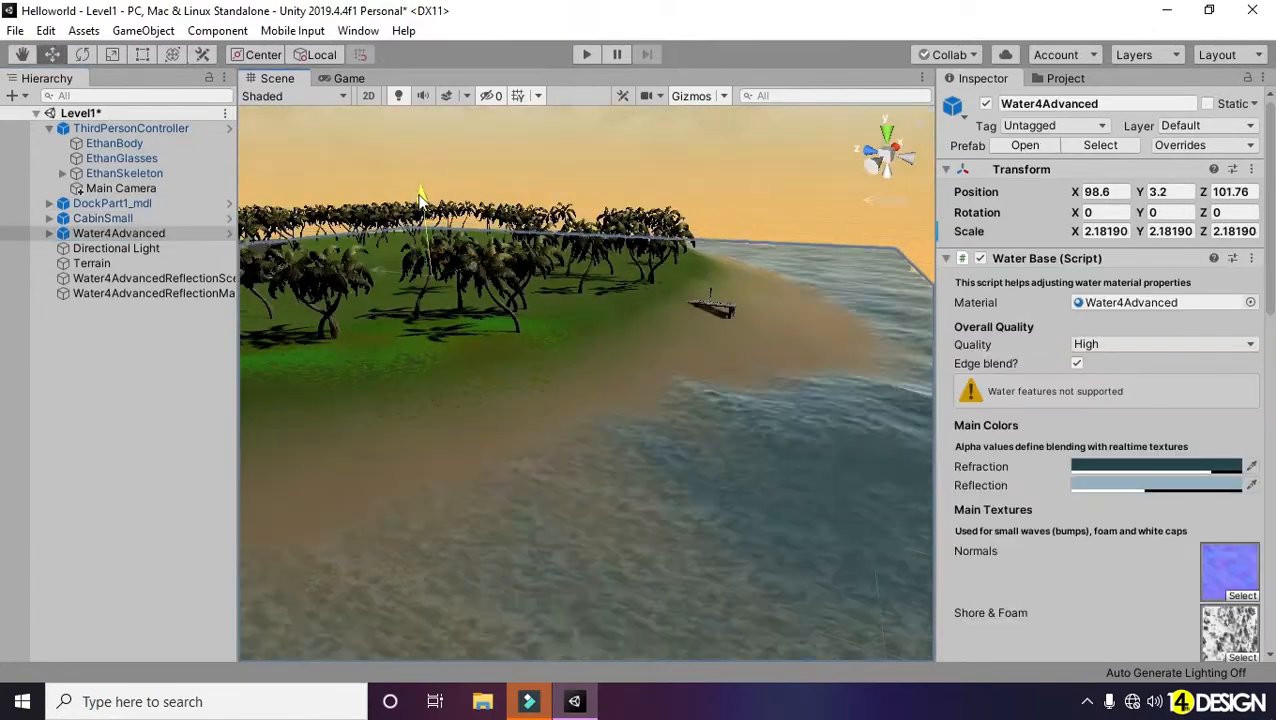
{"action": "left_click_drag", "start_coordinate": [485, 338], "coordinate": [557, 345]}
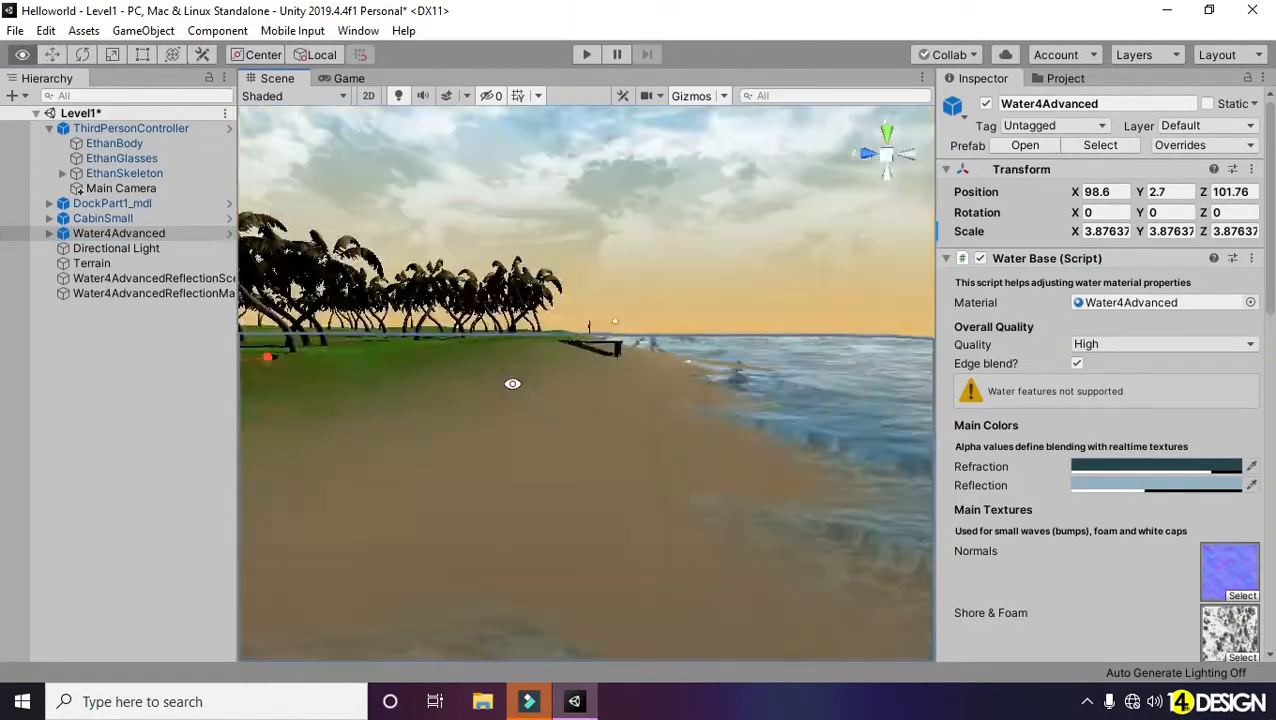
{"action": "key", "text": "ctrl+p"}
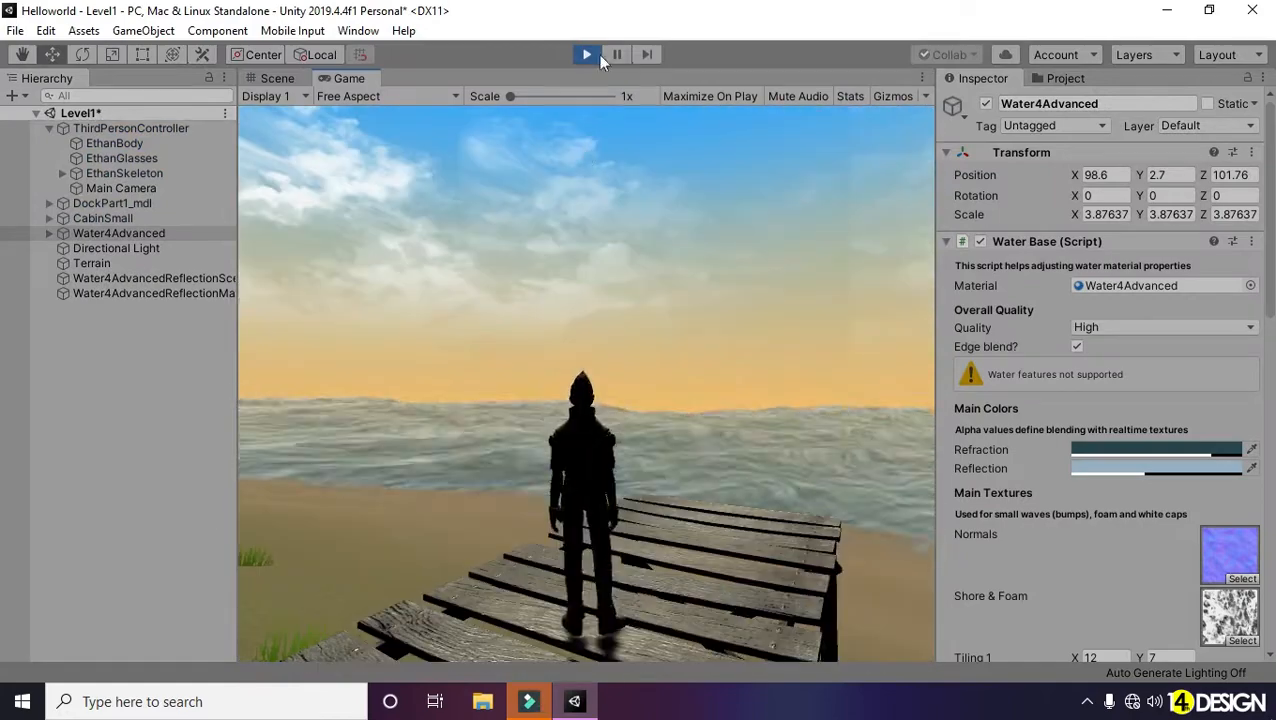
{"action": "left_click", "coordinate": [586, 54]}
Step: Place the Boat_mdl prefab on the sand beside the dock and adjust its position
{"action": "left_click_drag", "start_coordinate": [1202, 170], "coordinate": [430, 437]}
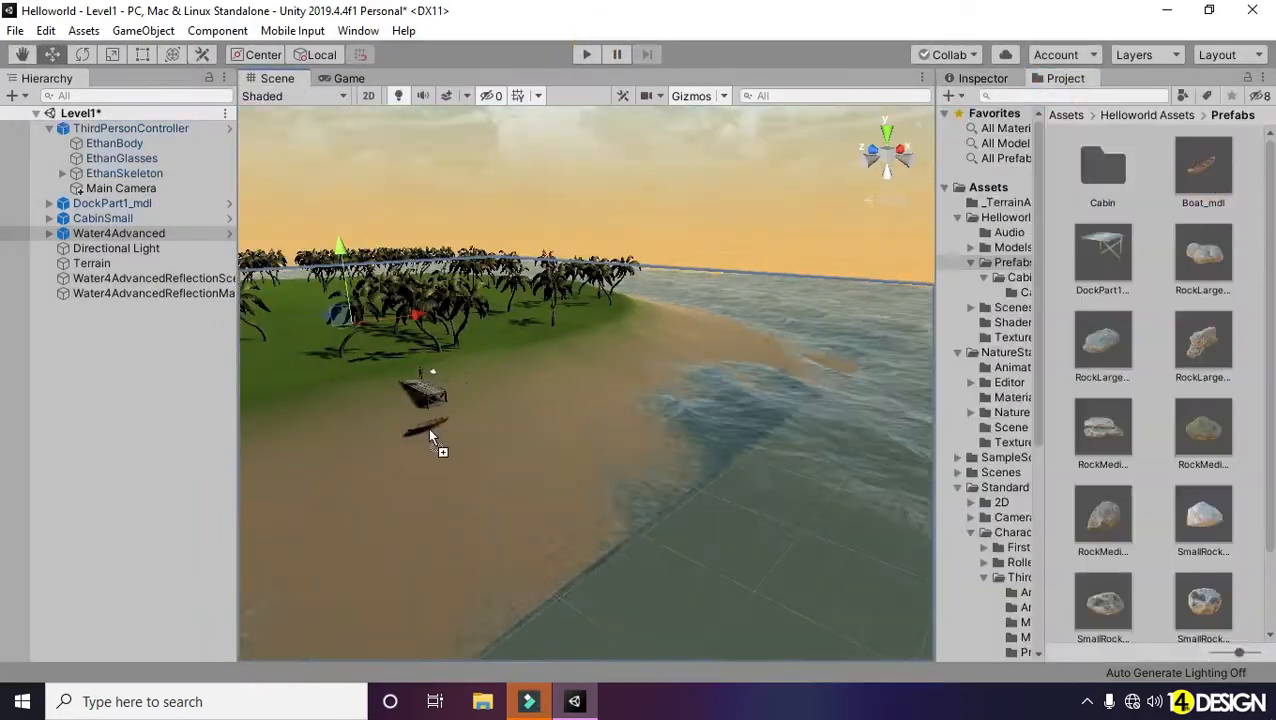
{"action": "key", "text": "f"}
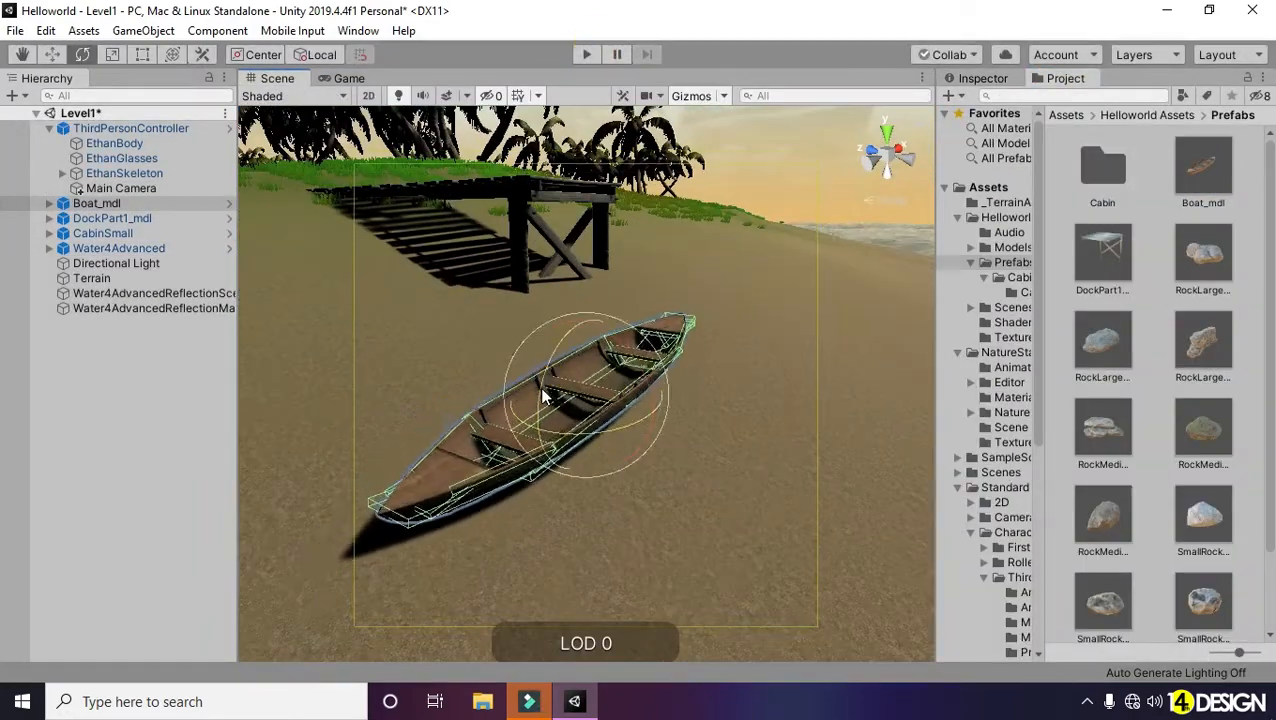
{"action": "key", "text": "w"}
{"action": "left_click_drag", "start_coordinate": [440, 316], "coordinate": [440, 313]}
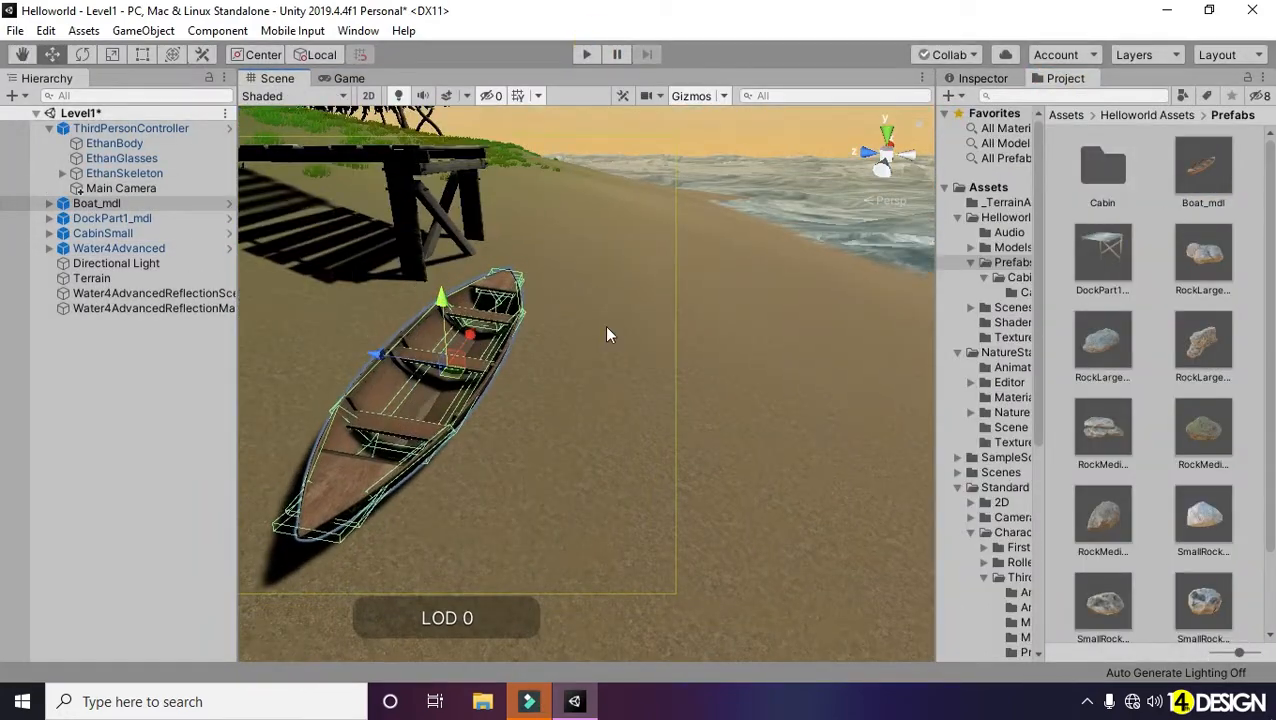
{"action": "scroll", "coordinate": [607, 334], "scroll_direction": "down", "scroll_amount": 3}
{"action": "left_click_drag", "start_coordinate": [607, 334], "coordinate": [500, 340], "text": "alt"}
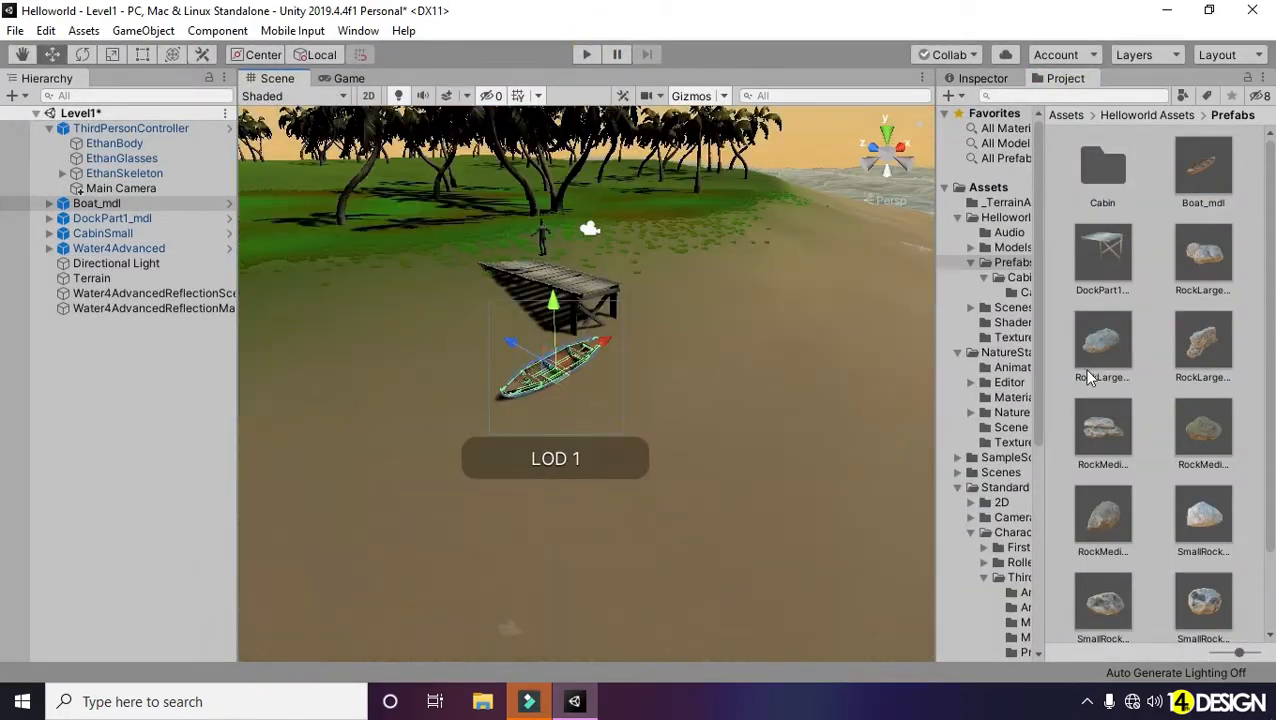
Step: Place two RockLarge_B_mdl rocks on the beach, one on each side of the dock, and save the scene
{"action": "left_click_drag", "start_coordinate": [1088, 376], "coordinate": [396, 342]}
{"action": "scroll", "coordinate": [500, 330], "scroll_direction": "down", "scroll_amount": 2}
{"action": "left_click_drag", "start_coordinate": [1104, 376], "coordinate": [708, 350]}
{"action": "scroll", "coordinate": [530, 488], "scroll_direction": "down", "scroll_amount": 3}
{"action": "key", "text": "ctrl+s"}
Step: Place a WoodWall_mdl prefab beside the cabin and a RockMedium_VarA_mdl rock near its steps
{"action": "scroll", "coordinate": [1222, 532], "scroll_direction": "down", "scroll_amount": 3}
{"action": "left_click_drag", "start_coordinate": [600, 280], "coordinate": [330, 302], "text": "alt"}
{"action": "double_click", "coordinate": [103, 263]}
{"action": "left_click_drag", "start_coordinate": [1106, 604], "coordinate": [668, 425]}
{"action": "scroll", "coordinate": [668, 425], "scroll_direction": "down", "scroll_amount": 3}
{"action": "left_click_drag", "start_coordinate": [1100, 340], "coordinate": [433, 427]}
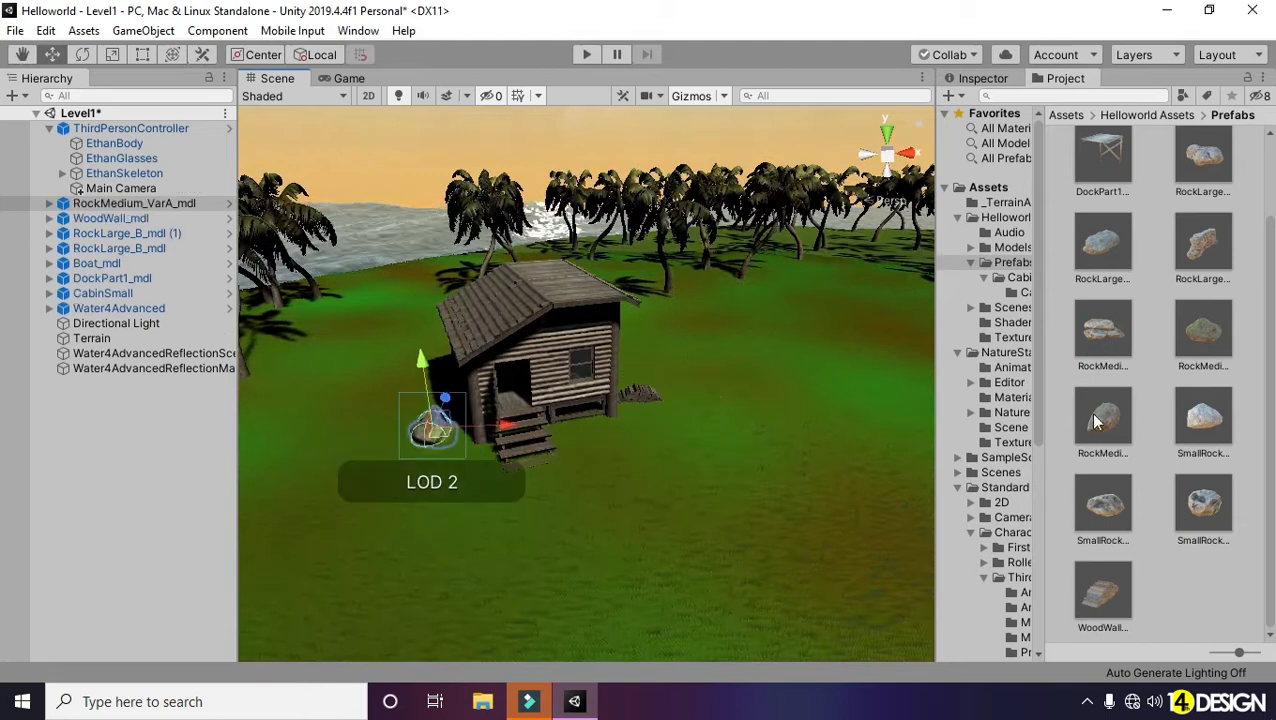
Step: Scatter RockMedium_VarB_mdl, SmallRock_VarA_mdl and SmallRock_VarC_mdl rocks over the island's grass in the top view
{"action": "scroll", "coordinate": [900, 400], "scroll_direction": "down", "scroll_amount": 5}
{"action": "left_click", "coordinate": [885, 130]}
{"action": "scroll", "coordinate": [617, 336], "scroll_direction": "up", "scroll_amount": 4}
{"action": "middle_click_drag", "start_coordinate": [762, 341], "coordinate": [634, 346]}
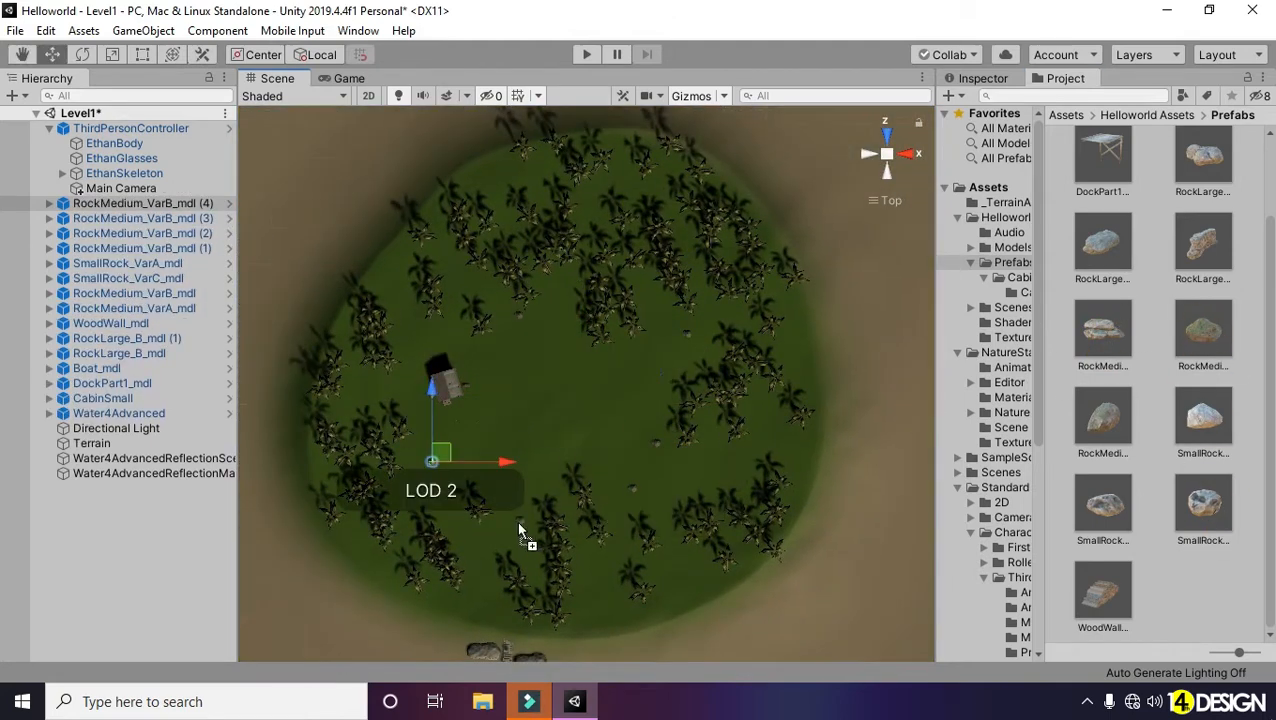
{"action": "left_click_drag", "start_coordinate": [519, 530], "coordinate": [585, 378]}
Step: Add a SmallRock_VarB_mdl and two RockLarge_A_mdl rocks, one large rock in the clearing and one among the far palms
{"action": "left_click_drag", "start_coordinate": [1108, 533], "coordinate": [604, 432]}
{"action": "left_click_drag", "start_coordinate": [500, 600], "coordinate": [680, 460], "text": "alt"}
{"action": "left_click", "coordinate": [578, 385]}
{"action": "left_click", "coordinate": [382, 376]}
{"action": "left_click_drag", "start_coordinate": [382, 379], "coordinate": [1020, 533], "text": "alt"}
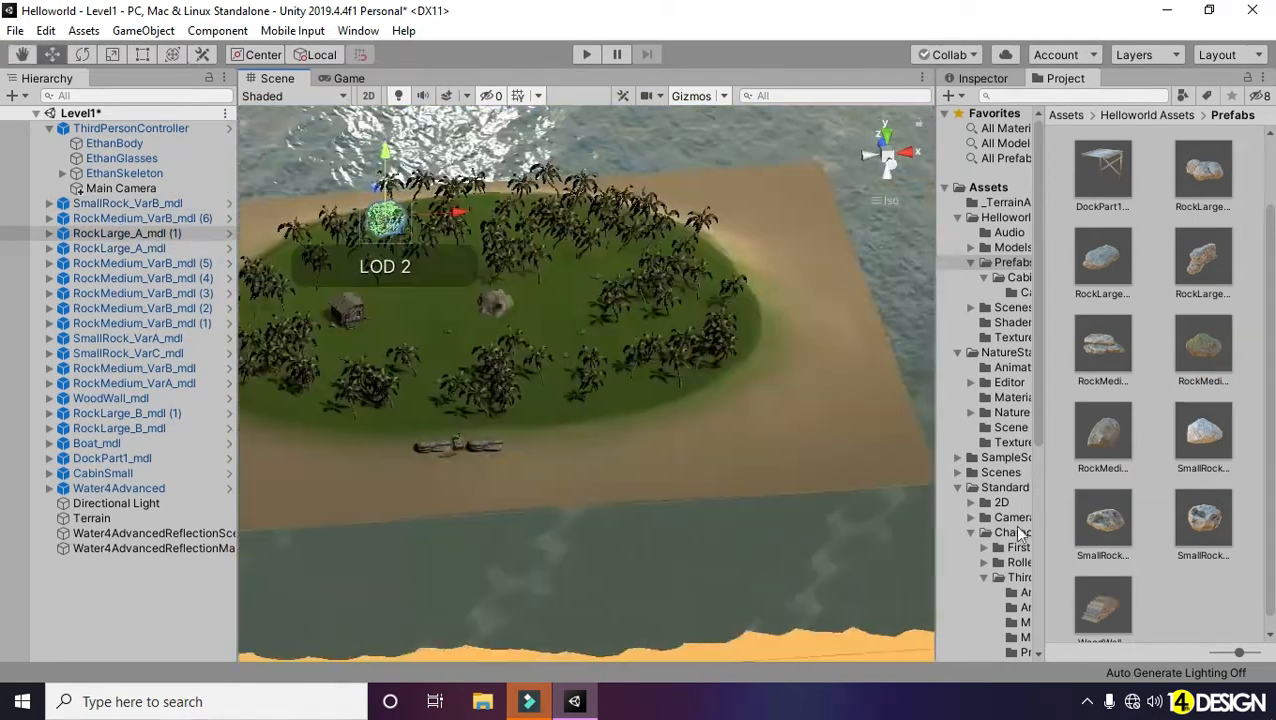
Step: Place a RockMedium_VarA_mdl rock and a RockLarge_B_mdl rock together at the edge of the beach
{"action": "left_click_drag", "start_coordinate": [1103, 343], "coordinate": [601, 436]}
{"action": "key", "text": "f"}
{"action": "scroll", "coordinate": [586, 400], "scroll_direction": "down", "scroll_amount": 5}
{"action": "left_click_drag", "start_coordinate": [1103, 256], "coordinate": [586, 420]}
{"action": "key", "text": "f"}
{"action": "left_click_drag", "start_coordinate": [586, 318], "coordinate": [544, 455]}
Step: Duplicate the RockLarge_B_mdl rock in the top view and rotate and move the copy to extend a row along the beach
{"action": "left_click", "coordinate": [885, 133]}
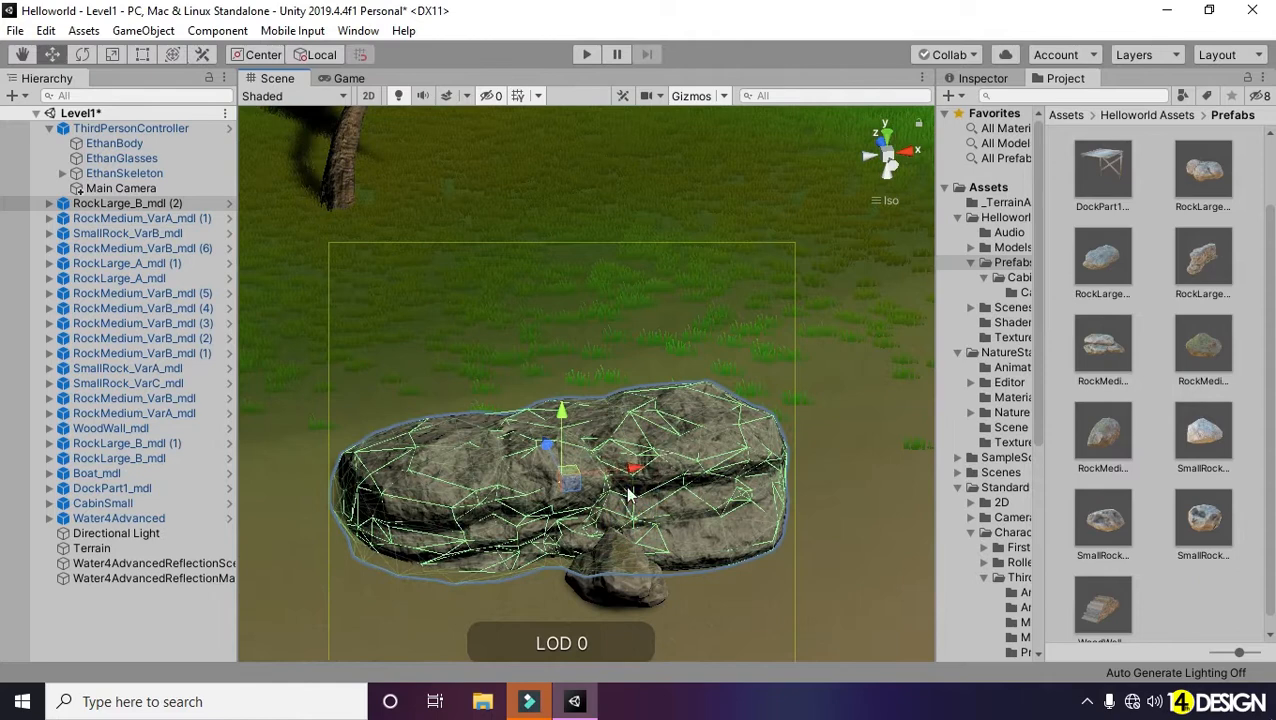
{"action": "scroll", "coordinate": [884, 138], "scroll_direction": "down", "scroll_amount": 10}
{"action": "left_click", "coordinate": [49, 129]}
{"action": "key", "text": "ctrl+d"}
{"action": "left_click_drag", "start_coordinate": [600, 397], "coordinate": [672, 397]}
{"action": "key", "text": "e"}
{"action": "left_click_drag", "start_coordinate": [670, 424], "coordinate": [678, 407]}
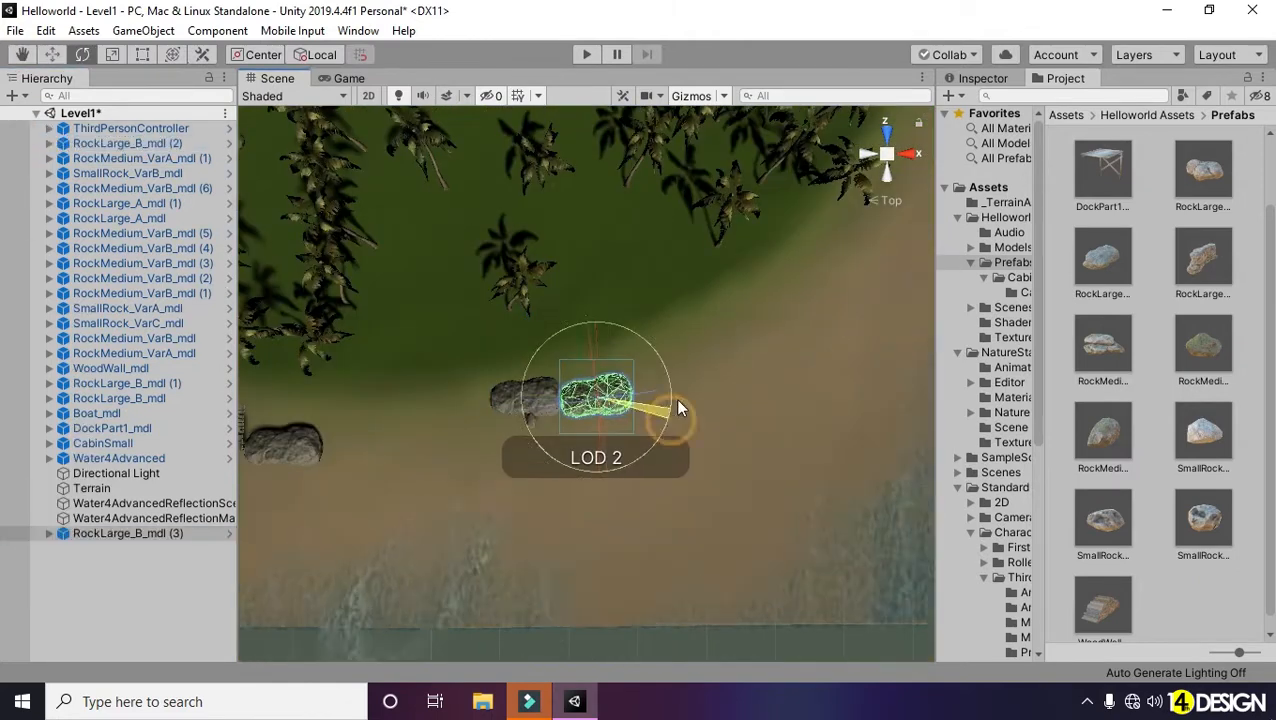
{"action": "key", "text": "w"}
{"action": "left_click_drag", "start_coordinate": [610, 378], "coordinate": [587, 364]}
Step: Remove the unwanted selected piece and place a RockLarge_A_mdl rock against the beach rock row, rotating and shifting it to fit
{"action": "middle_click_drag", "start_coordinate": [600, 371], "coordinate": [535, 483]}
{"action": "left_click_drag", "start_coordinate": [595, 445], "coordinate": [921, 435], "text": "alt"}
{"action": "left_click_drag", "start_coordinate": [600, 440], "coordinate": [597, 430]}
{"action": "key", "text": "Delete"}
{"action": "left_click_drag", "start_coordinate": [1219, 182], "coordinate": [566, 397]}
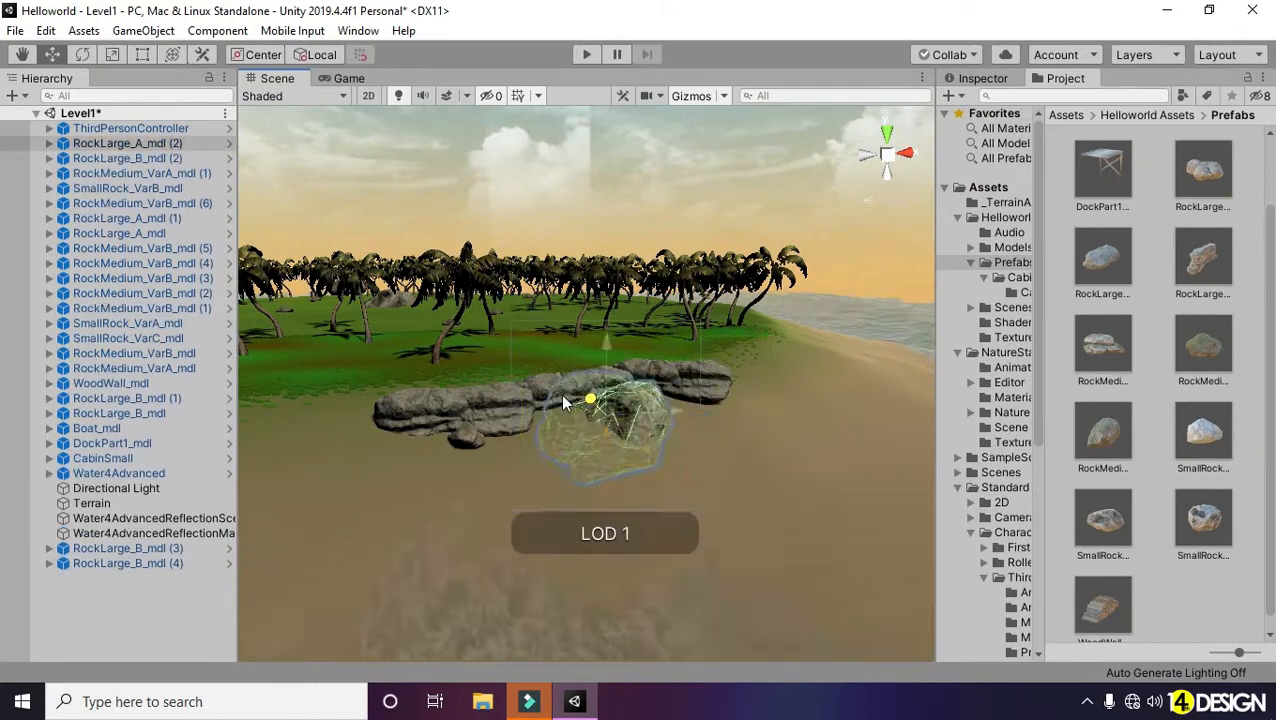
{"action": "scroll", "coordinate": [570, 380], "scroll_direction": "up", "scroll_amount": 4}
{"action": "left_click_drag", "start_coordinate": [573, 348], "coordinate": [900, 395], "text": "alt"}
{"action": "key", "text": "e"}
{"action": "left_click_drag", "start_coordinate": [545, 370], "coordinate": [240, 360]}
{"action": "key", "text": "w"}
{"action": "left_click_drag", "start_coordinate": [600, 365], "coordinate": [800, 380]}
Step: Select all rocks of the beach row and duplicate them as a group, moving and rotating the copy farther along the same shore
{"action": "left_click", "coordinate": [600, 310]}
{"action": "left_click", "coordinate": [412, 371], "text": "shift"}
{"action": "left_click", "coordinate": [440, 540], "text": "shift"}
{"action": "left_click", "coordinate": [530, 460], "text": "shift"}
{"action": "left_click", "coordinate": [575, 365], "text": "shift"}
{"action": "scroll", "coordinate": [560, 380], "scroll_direction": "down", "scroll_amount": 4}
{"action": "left_click_drag", "start_coordinate": [560, 380], "coordinate": [430, 390], "text": "alt"}
{"action": "left_click_drag", "start_coordinate": [163, 213], "coordinate": [163, 181]}
{"action": "left_click", "coordinate": [127, 143], "text": "shift"}
{"action": "left_click_drag", "start_coordinate": [652, 433], "coordinate": [669, 475], "text": "alt"}
{"action": "key", "text": "ctrl+d"}
{"action": "left_click_drag", "start_coordinate": [585, 452], "coordinate": [672, 496]}
{"action": "key", "text": "e"}
{"action": "key", "text": "w"}
Step: Duplicate the rock group again and place it at the grass edge behind the cabin, rotating and adjusting it to the terrain
{"action": "left_click_drag", "start_coordinate": [700, 460], "coordinate": [766, 421], "text": "alt"}
{"action": "left_click", "coordinate": [886, 131]}
{"action": "key", "text": "ctrl+d"}
{"action": "left_click_drag", "start_coordinate": [650, 486], "coordinate": [407, 292]}
{"action": "key", "text": "f"}
{"action": "left_click_drag", "start_coordinate": [568, 520], "coordinate": [540, 430], "text": "alt"}
{"action": "key", "text": "w"}
{"action": "key", "text": "e"}
{"action": "left_click_drag", "start_coordinate": [540, 430], "coordinate": [472, 392], "text": "alt"}
{"action": "key", "text": "w"}
Step: Duplicate the rock group in the top view, move the copy to the island's southwest grass edge and rotate it along the shore
{"action": "scroll", "coordinate": [472, 595], "scroll_direction": "down", "scroll_amount": 5}
{"action": "left_click", "coordinate": [886, 131]}
{"action": "key", "text": "ctrl+d"}
{"action": "left_click_drag", "start_coordinate": [484, 219], "coordinate": [491, 506]}
{"action": "key", "text": "e"}
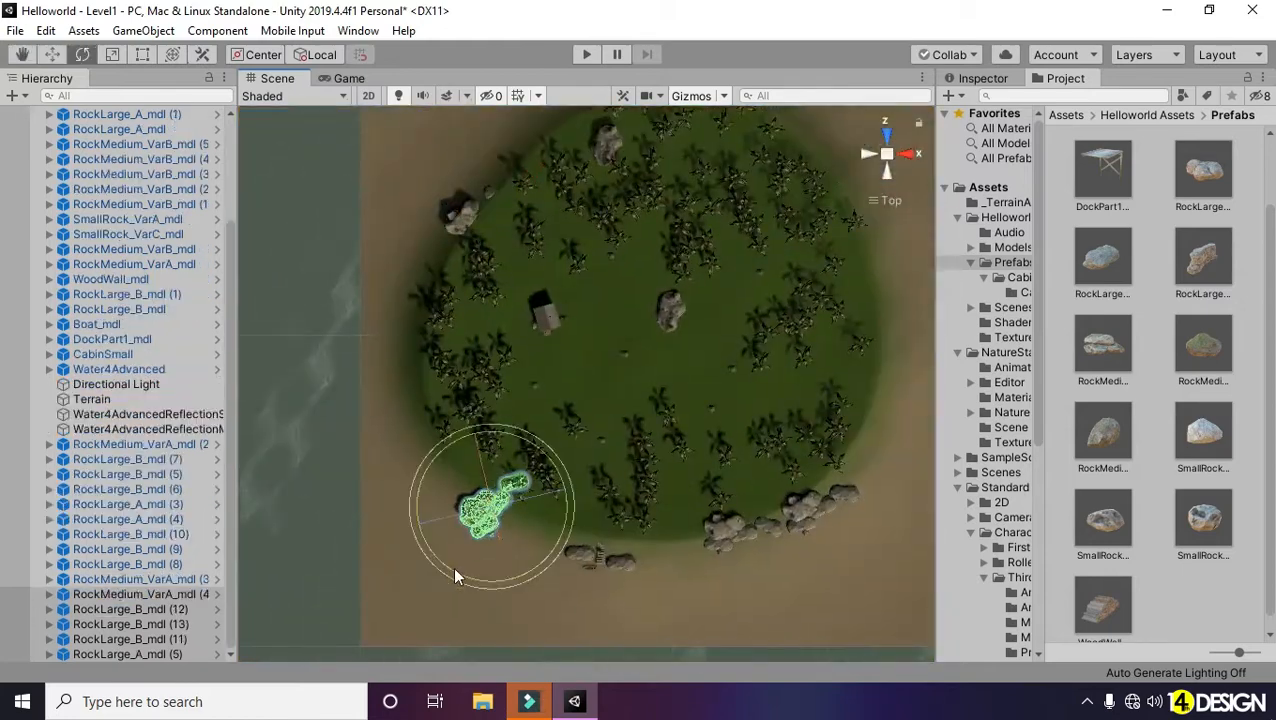
{"action": "left_click_drag", "start_coordinate": [455, 576], "coordinate": [690, 610]}
Step: Duplicate the southwest rock group again and place the copy at the island's northeast grass edge
{"action": "middle_click_drag", "start_coordinate": [502, 491], "coordinate": [345, 547]}
{"action": "key", "text": "w"}
{"action": "key", "text": "ctrl+d"}
{"action": "left_click_drag", "start_coordinate": [338, 564], "coordinate": [697, 264]}
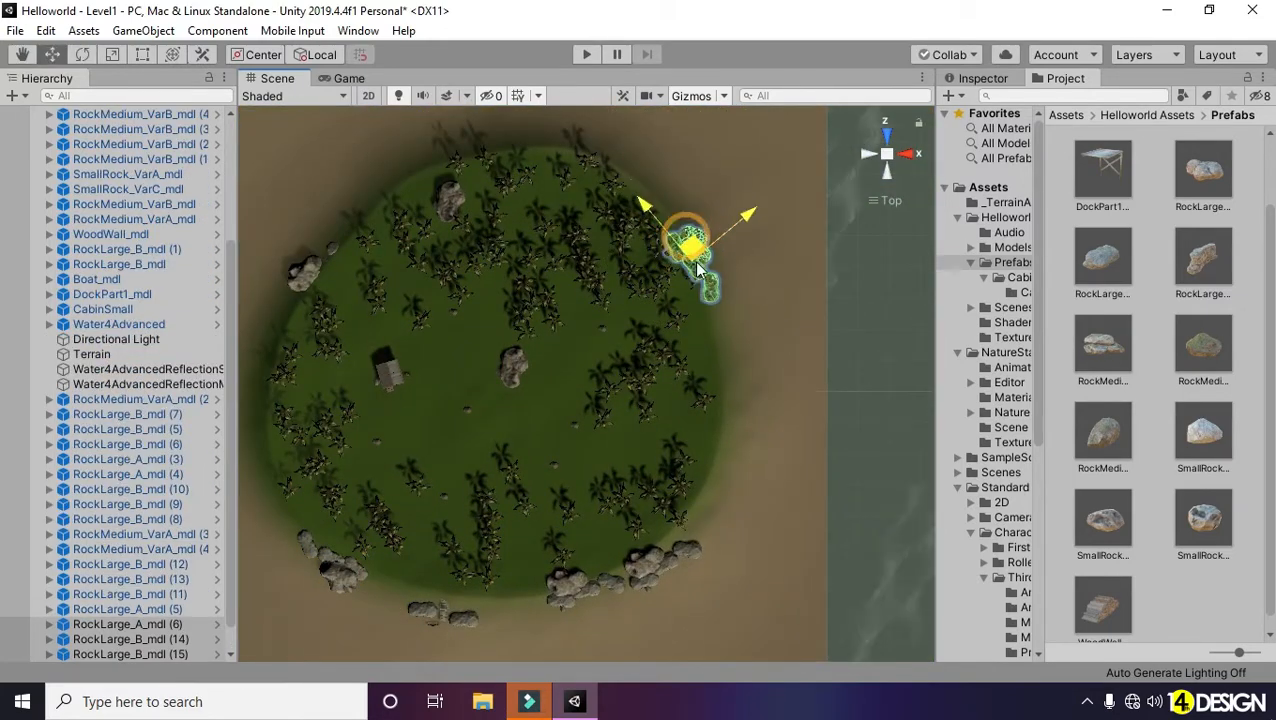
Step: Try to place another copy of the rock group on the west shore beside the cabin
{"action": "middle_click_drag", "start_coordinate": [726, 312], "coordinate": [772, 388]}
{"action": "left_click_drag", "start_coordinate": [348, 435], "coordinate": [330, 450]}
{"action": "middle_click_drag", "start_coordinate": [397, 480], "coordinate": [408, 376]}
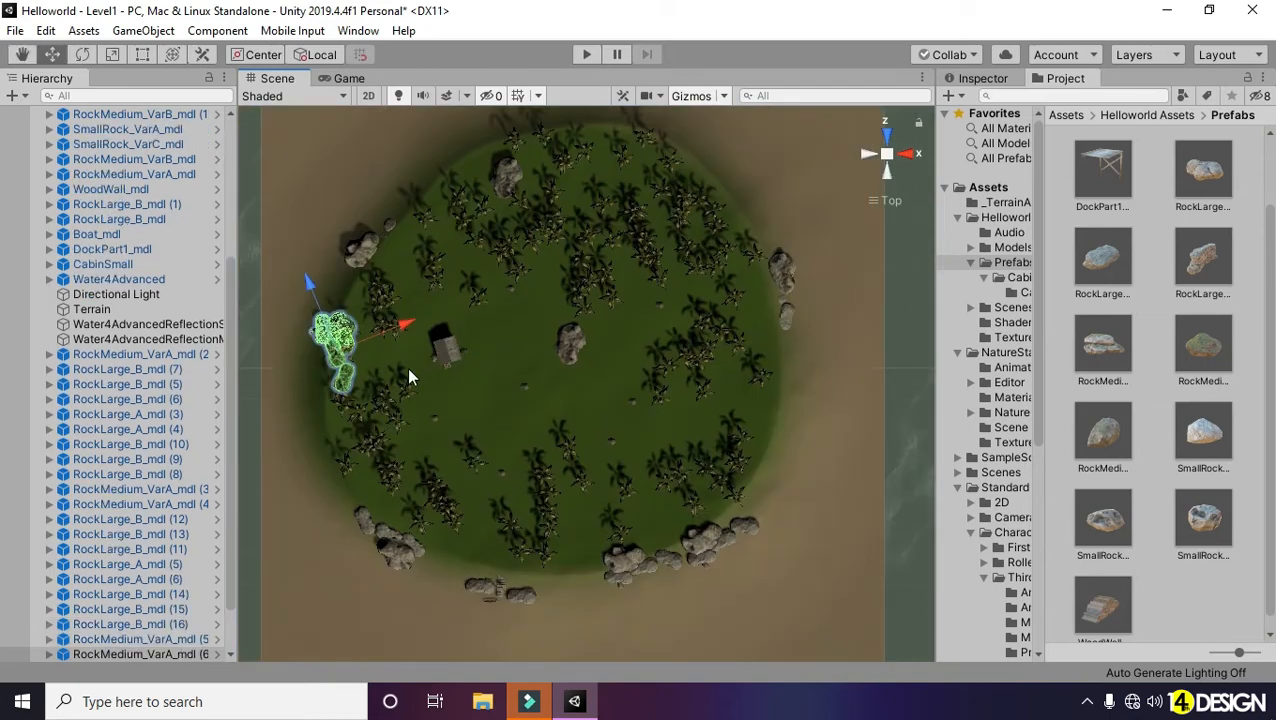
{"action": "left_click", "coordinate": [375, 337]}
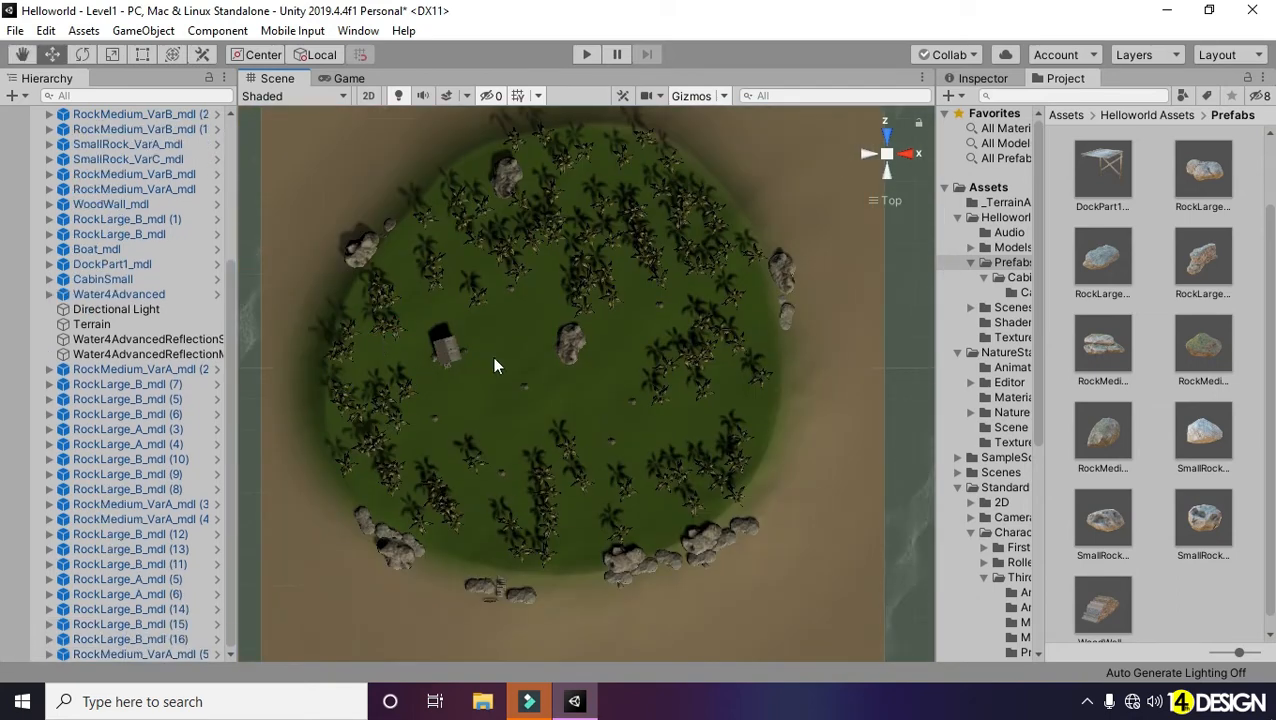
Step: Examine the rock groups around the whole island from angled perspective views
{"action": "left_click_drag", "start_coordinate": [797, 413], "coordinate": [690, 350], "text": "alt"}
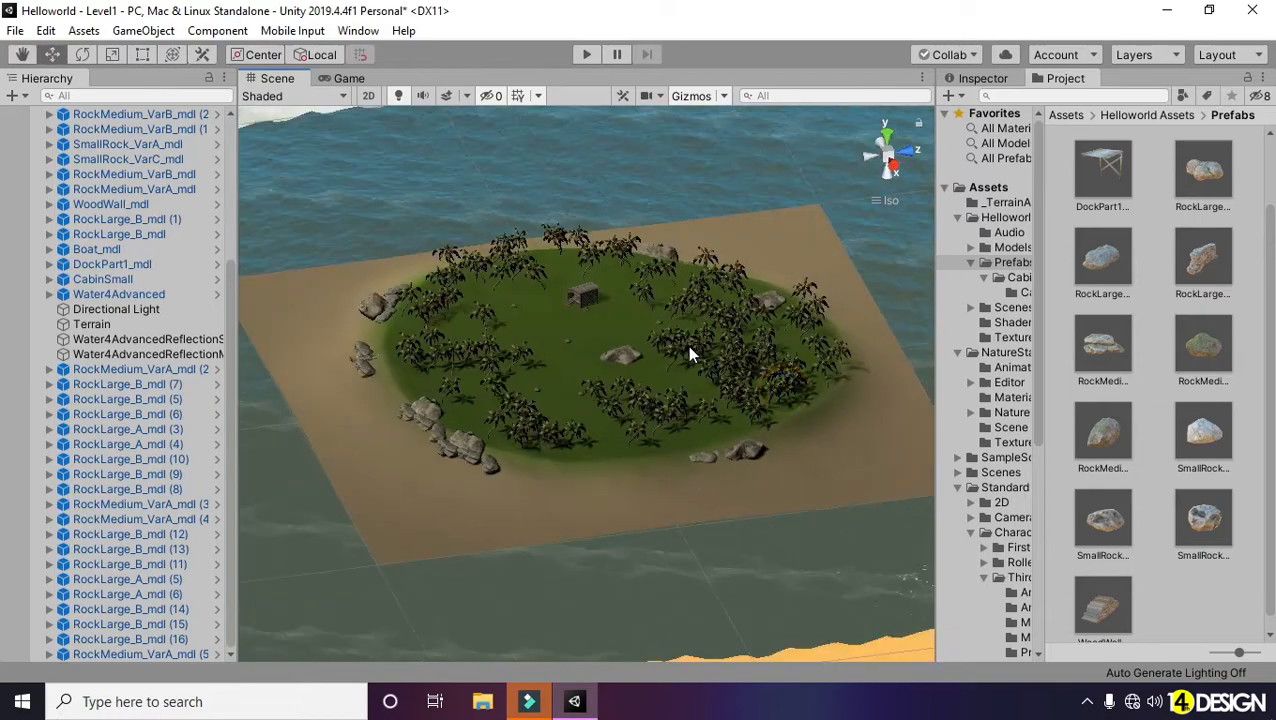
{"action": "left_click", "coordinate": [690, 350]}
{"action": "left_click_drag", "start_coordinate": [659, 397], "coordinate": [572, 450], "text": "alt"}
{"action": "left_click_drag", "start_coordinate": [712, 485], "coordinate": [585, 390], "text": "alt"}
{"action": "left_click", "coordinate": [783, 487]}
{"action": "mouse_move", "coordinate": [783, 487]}
{"action": "right_mouse_down", "text": "alt"}
{"action": "mouse_move", "coordinate": [931, 488]}
{"action": "mouse_move", "coordinate": [795, 472]}
{"action": "right_mouse_up", "text": "alt"}
{"action": "middle_click_drag", "start_coordinate": [653, 509], "coordinate": [610, 424]}
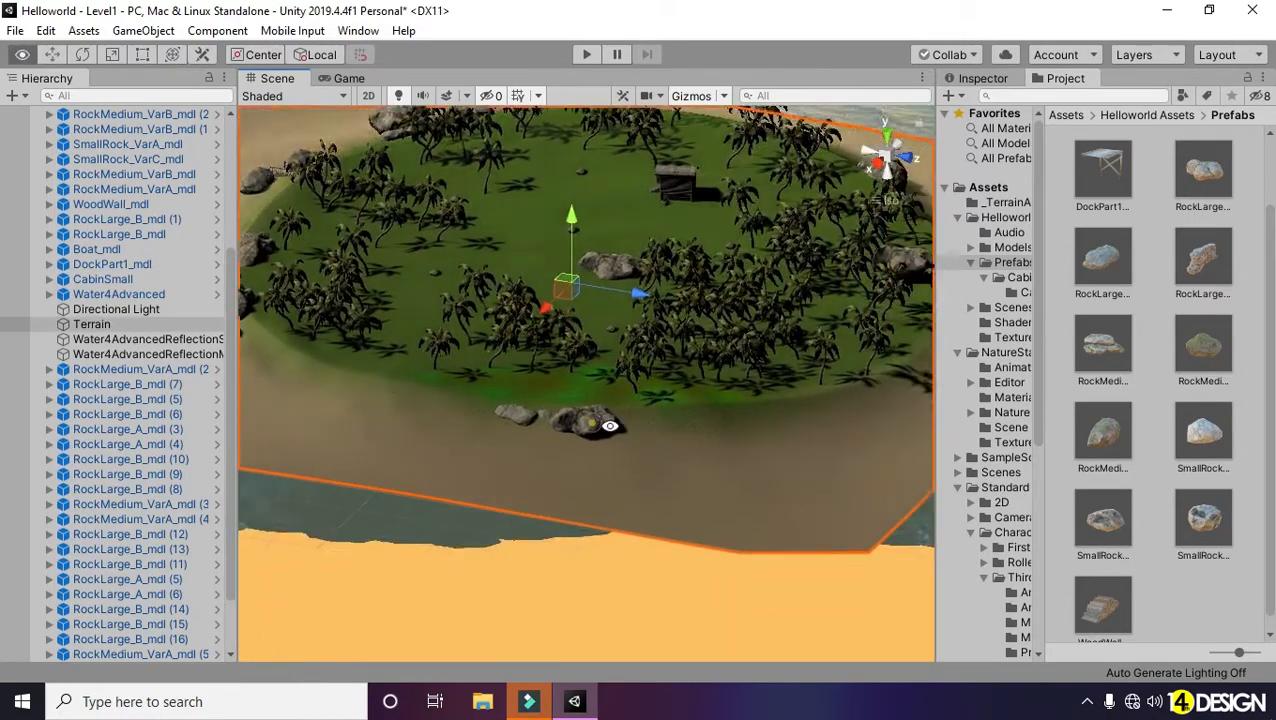
Step: Examine the shore rocks up close, including RockLarge_B_mdl (14), RockLarge_A_mdl (6) and RockLarge_A_mdl (5)
{"action": "left_click_drag", "start_coordinate": [610, 424], "coordinate": [712, 432], "text": "alt"}
{"action": "left_click", "coordinate": [712, 432]}
{"action": "key", "text": "f"}
{"action": "left_click_drag", "start_coordinate": [501, 413], "coordinate": [712, 418], "text": "alt"}
{"action": "scroll", "coordinate": [427, 424], "scroll_direction": "down", "scroll_amount": 4}
{"action": "left_click_drag", "start_coordinate": [427, 424], "coordinate": [527, 447], "text": "alt"}
{"action": "left_click", "coordinate": [503, 485]}
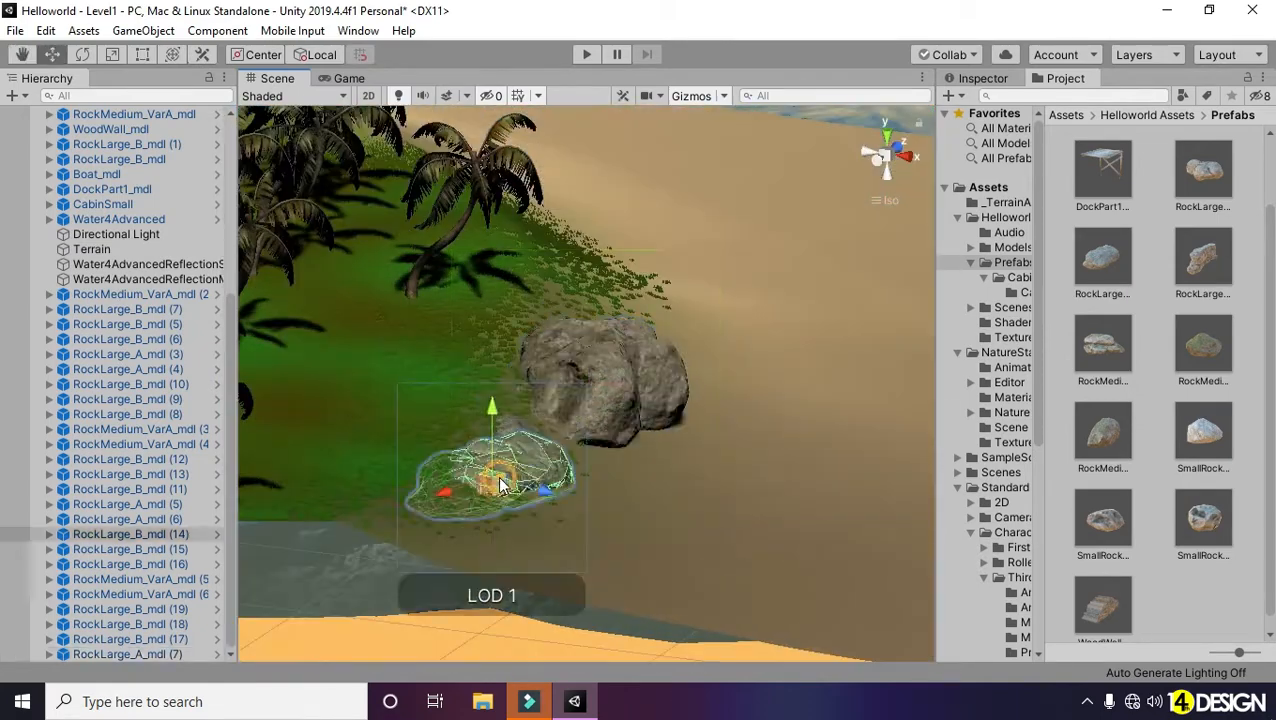
{"action": "left_click", "coordinate": [152, 518]}
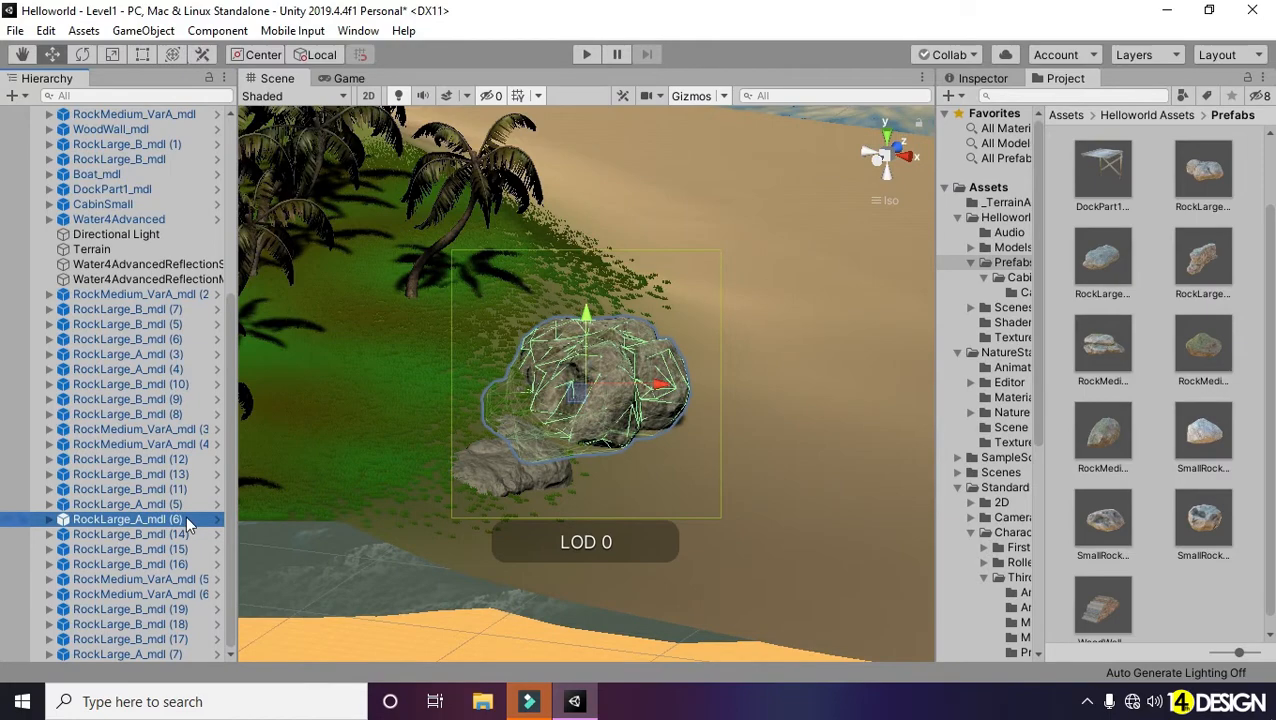
{"action": "right_click_drag", "start_coordinate": [617, 445], "coordinate": [160, 430], "text": "alt"}
{"action": "key", "text": "f"}
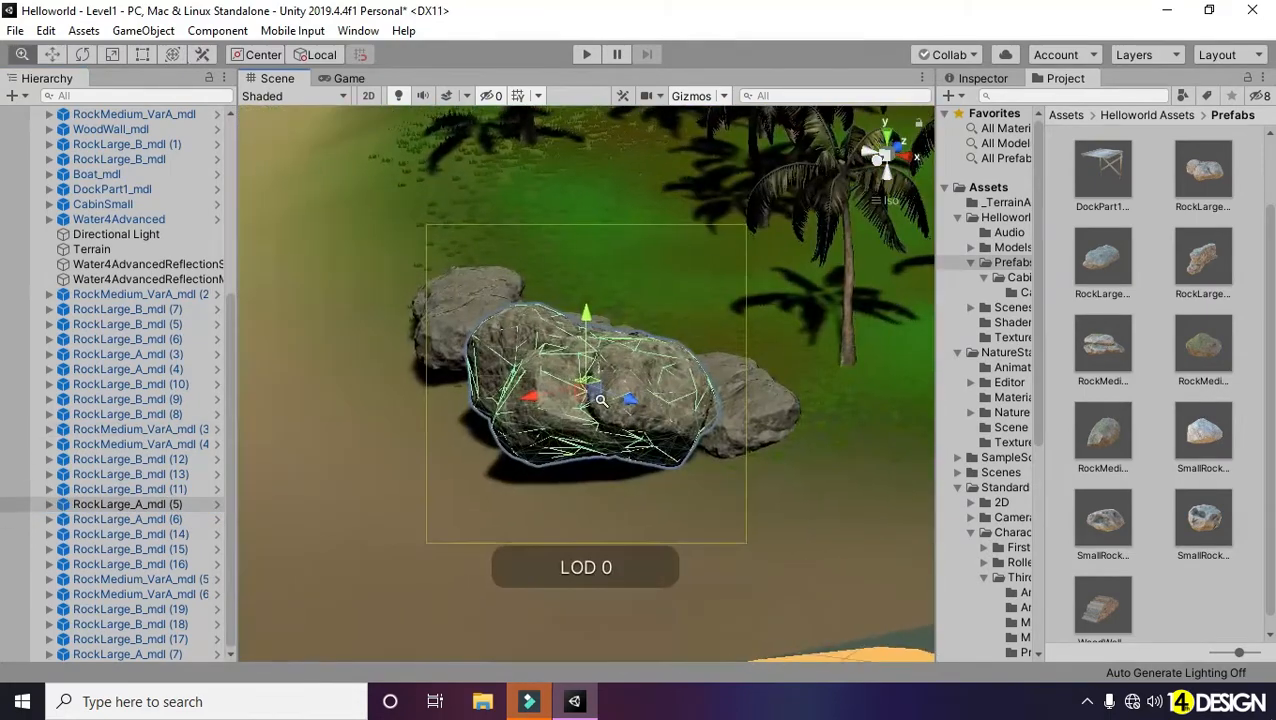
{"action": "right_click_drag", "start_coordinate": [444, 427], "coordinate": [321, 295], "text": "alt"}
Step: Shift RockLarge_A_mdl (6) slightly north along the eastern grass edge in the top view to lengthen that rock row
{"action": "left_click", "coordinate": [888, 134]}
{"action": "right_click_drag", "start_coordinate": [760, 250], "coordinate": [564, 302], "text": "alt"}
{"action": "middle_click_drag", "start_coordinate": [590, 297], "coordinate": [482, 383]}
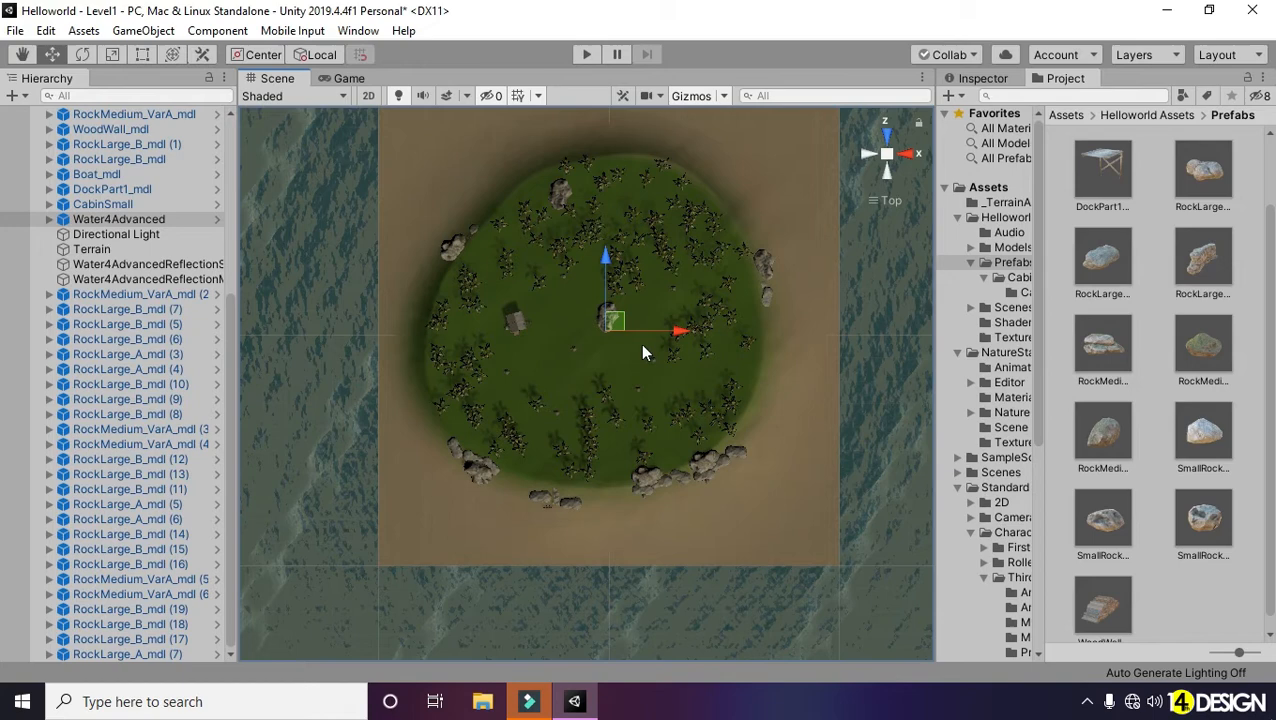
{"action": "key", "text": "f"}
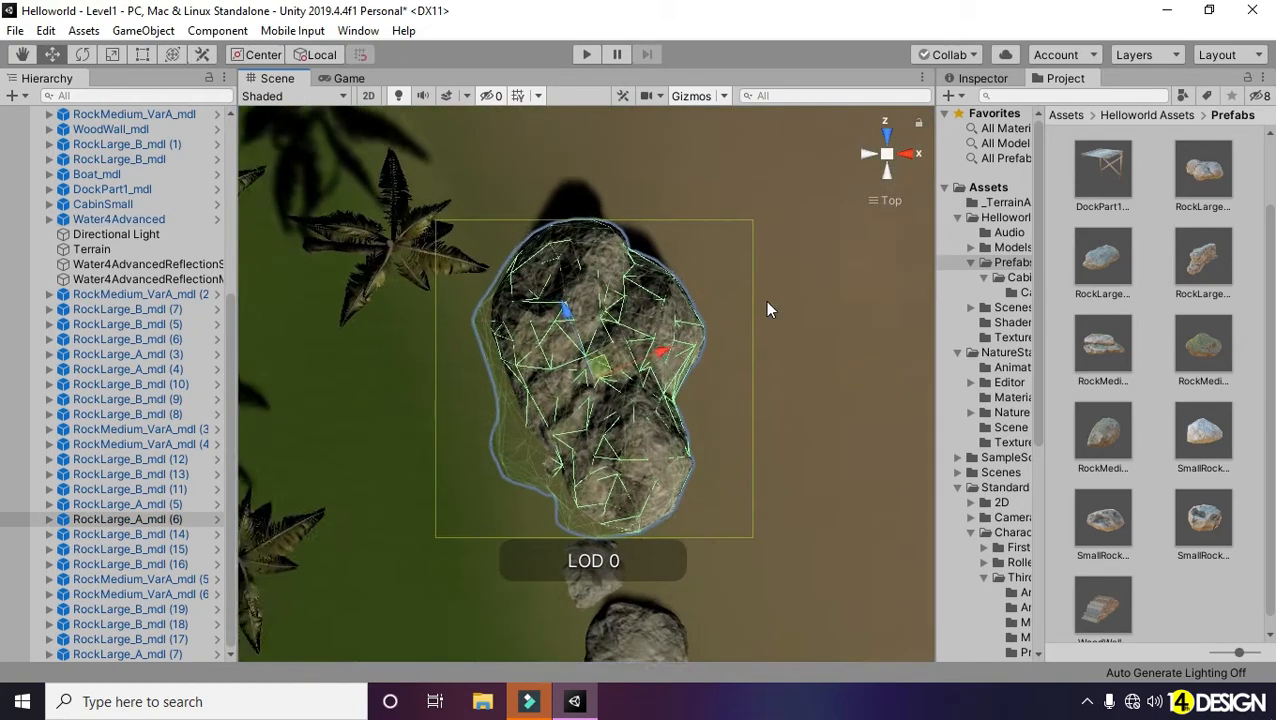
{"action": "scroll", "coordinate": [370, 205], "scroll_direction": "down", "scroll_amount": 5}
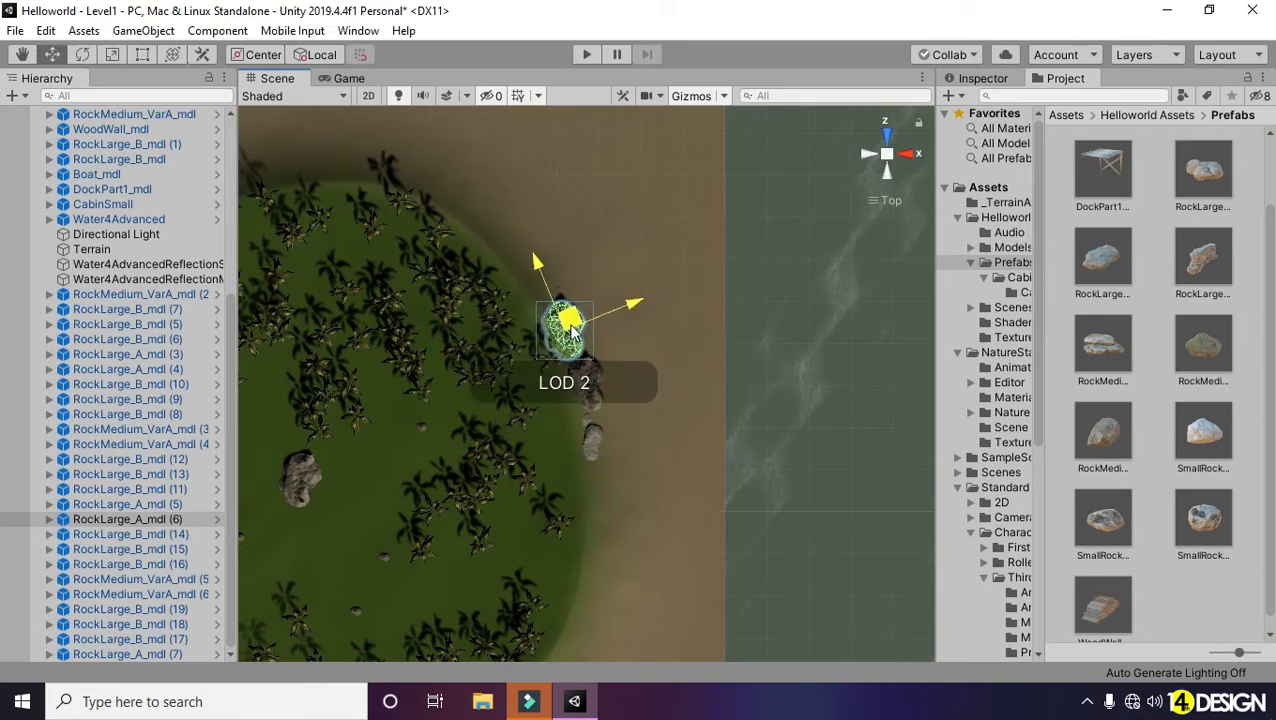
Step: Duplicate the large rock at the island's centre, move the copy to the west shore beyond the cabin and lower it into the terrain
{"action": "middle_click_drag", "start_coordinate": [551, 264], "coordinate": [769, 333], "text": "alt"}
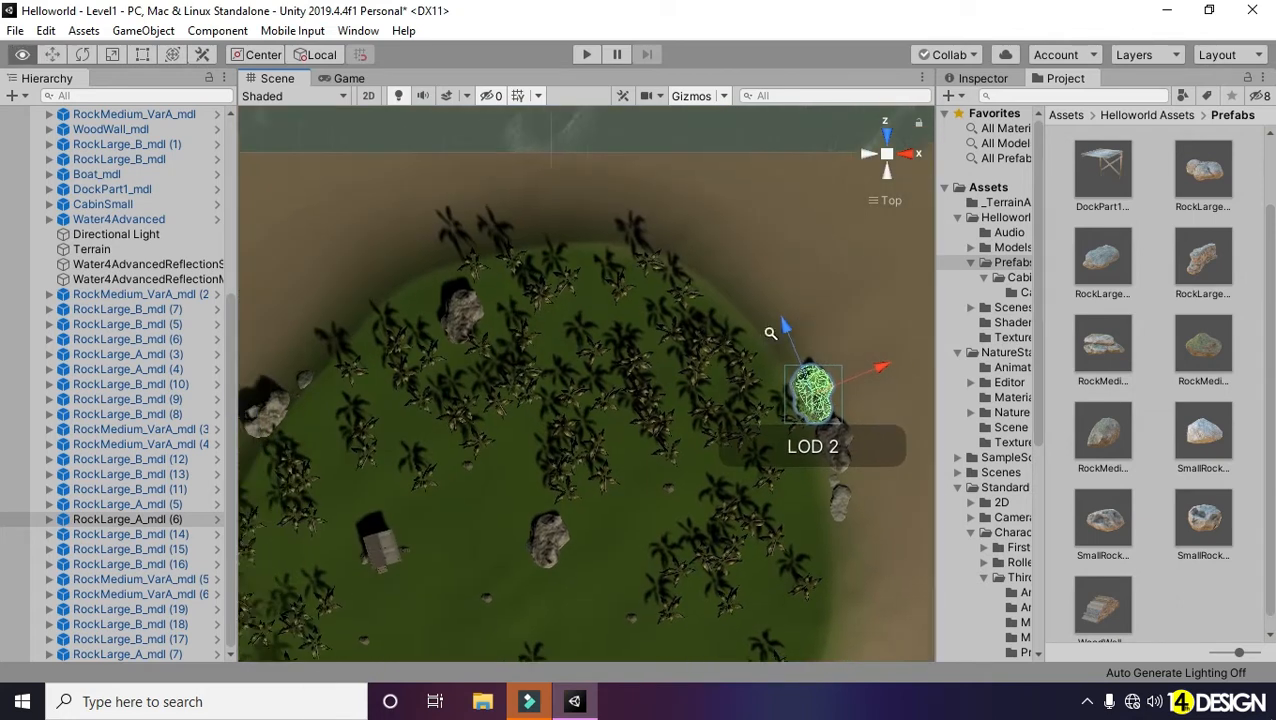
{"action": "right_click_drag", "start_coordinate": [769, 333], "coordinate": [700, 350], "text": "alt"}
{"action": "middle_click_drag", "start_coordinate": [700, 350], "coordinate": [754, 135], "text": "alt"}
{"action": "right_click_drag", "start_coordinate": [686, 230], "coordinate": [641, 251], "text": "alt"}
{"action": "middle_click_drag", "start_coordinate": [615, 273], "coordinate": [630, 289], "text": "alt"}
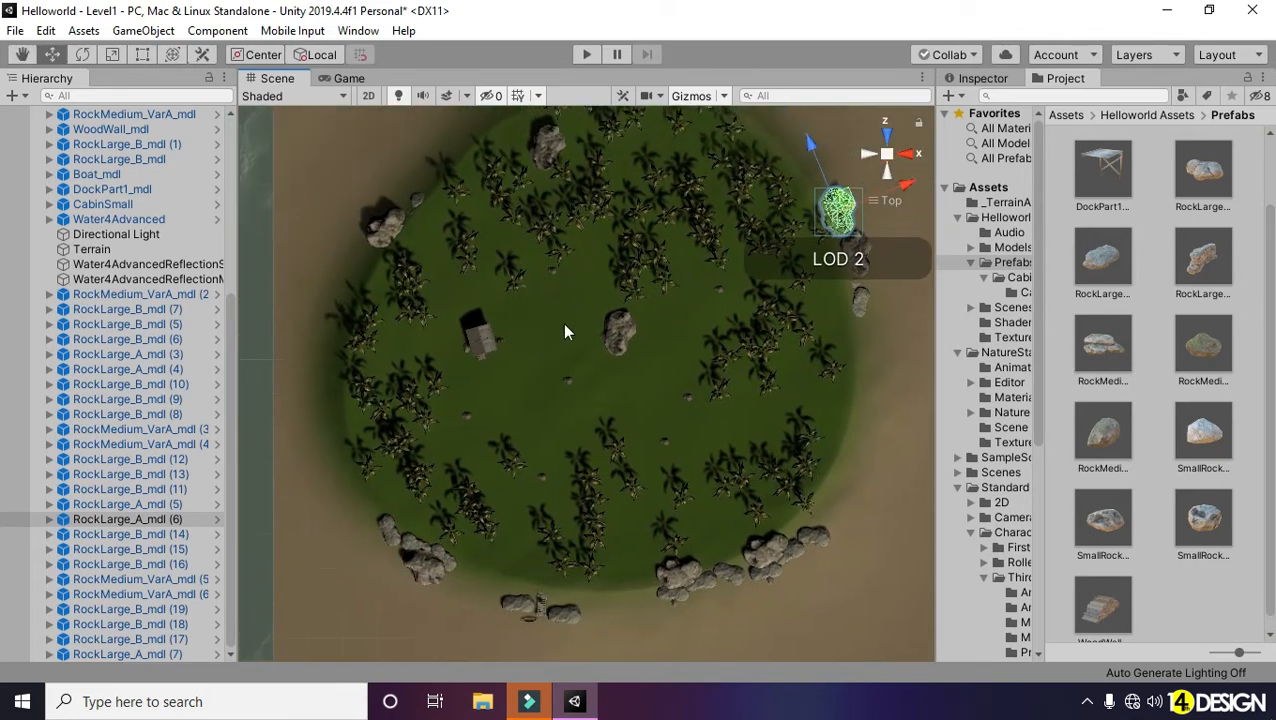
{"action": "left_click", "coordinate": [606, 330]}
{"action": "key", "text": "ctrl+d"}
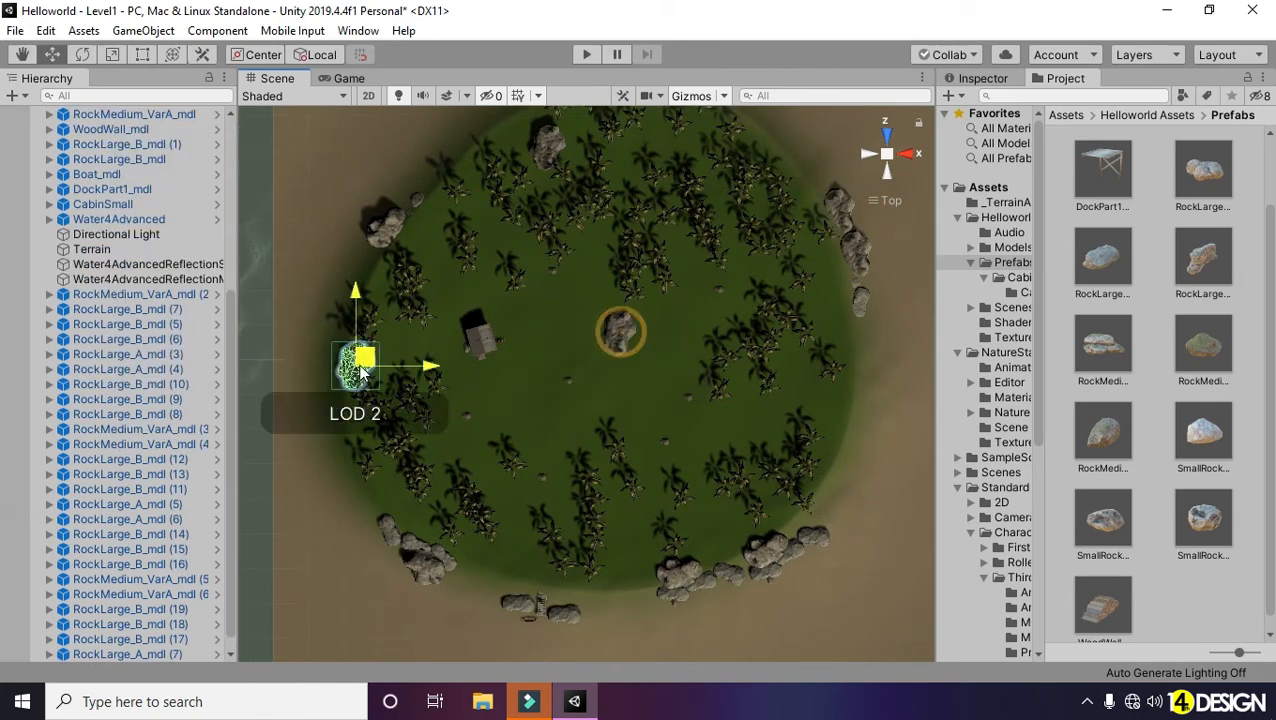
{"action": "key", "text": "f"}
{"action": "left_click_drag", "start_coordinate": [302, 439], "coordinate": [730, 150], "text": "alt"}
{"action": "left_click_drag", "start_coordinate": [582, 332], "coordinate": [586, 362]}
Step: Check the rock arrangement from several sides of the island and save the scene
{"action": "right_click_drag", "start_coordinate": [475, 354], "coordinate": [40, 342], "text": "alt"}
{"action": "left_click_drag", "start_coordinate": [800, 370], "coordinate": [590, 370], "text": "alt"}
{"action": "right_click_drag", "start_coordinate": [580, 335], "coordinate": [440, 330], "text": "alt"}
{"action": "left_click_drag", "start_coordinate": [750, 350], "coordinate": [649, 350], "text": "alt"}
{"action": "middle_click_drag", "start_coordinate": [744, 336], "coordinate": [347, 322]}
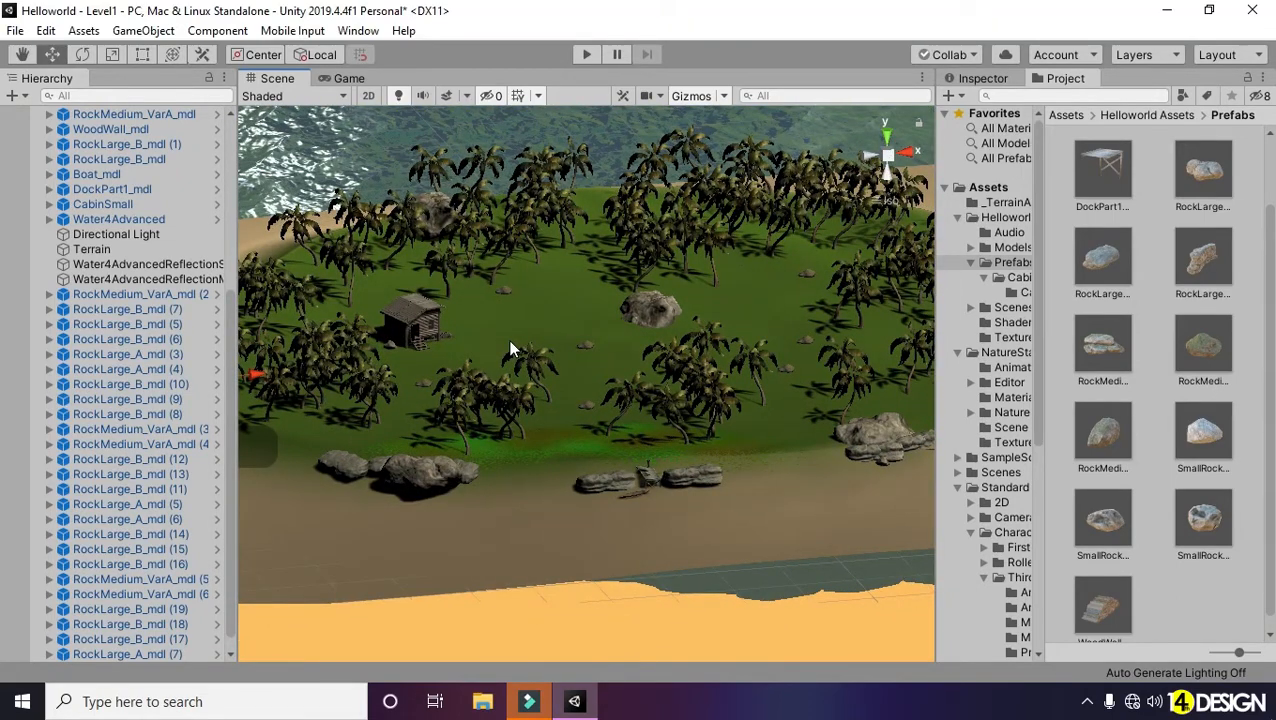
{"action": "left_click_drag", "start_coordinate": [456, 303], "coordinate": [746, 333], "text": "alt"}
{"action": "right_click_drag", "start_coordinate": [746, 333], "coordinate": [655, 339], "text": "alt"}
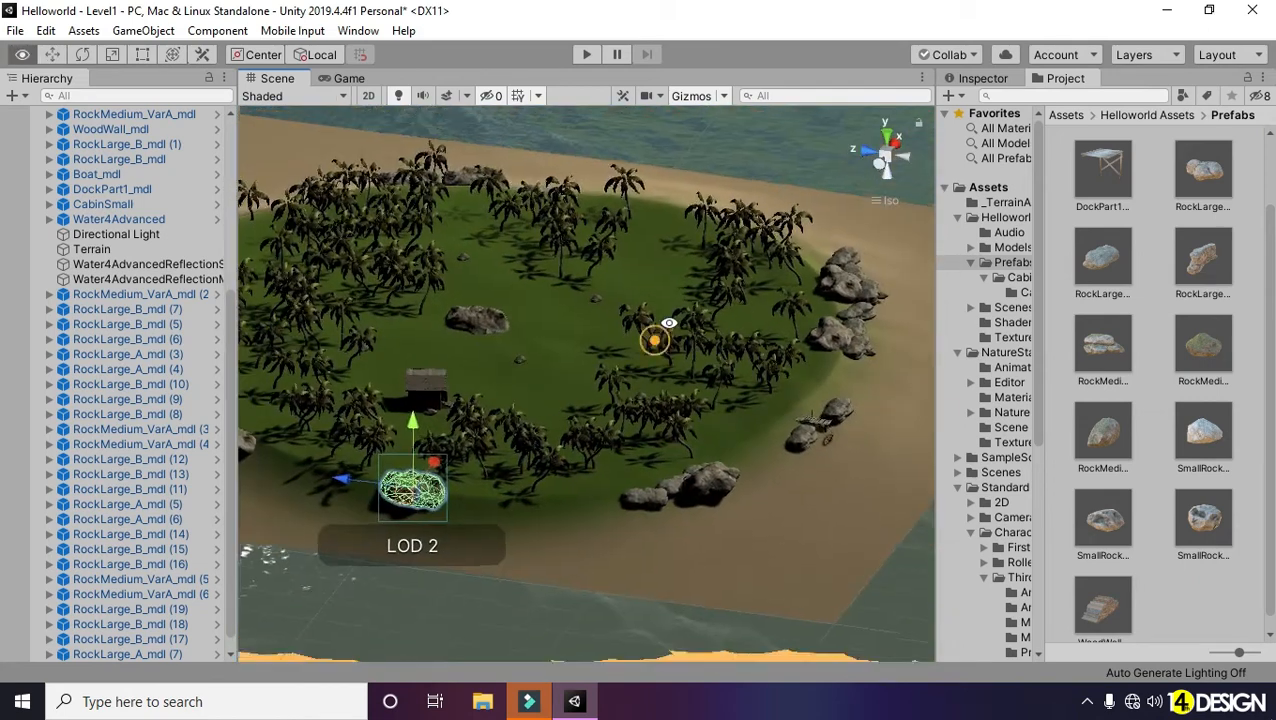
{"action": "left_click_drag", "start_coordinate": [655, 339], "coordinate": [729, 307], "text": "alt"}
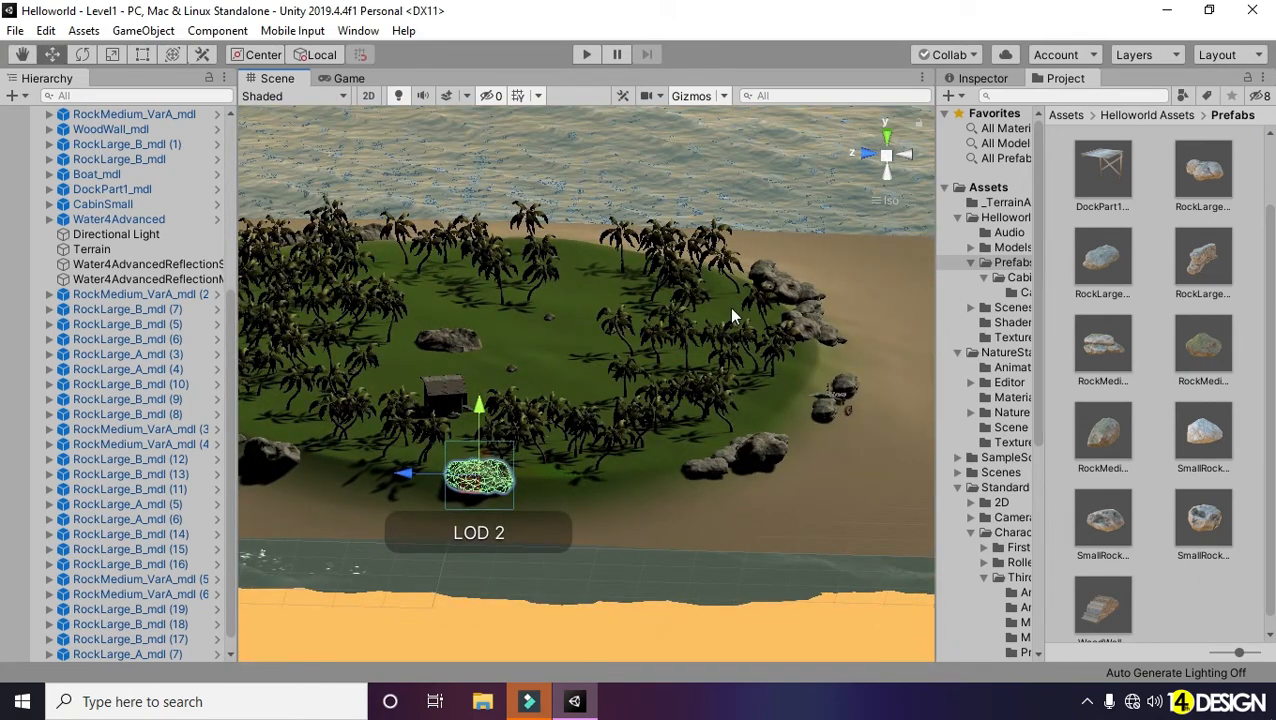
Step: Examine the complete island, its surrounding water and the sky from several angles
{"action": "left_click_drag", "start_coordinate": [729, 307], "coordinate": [595, 250], "text": "alt"}
{"action": "left_click_drag", "start_coordinate": [770, 176], "coordinate": [519, 272], "text": "alt"}
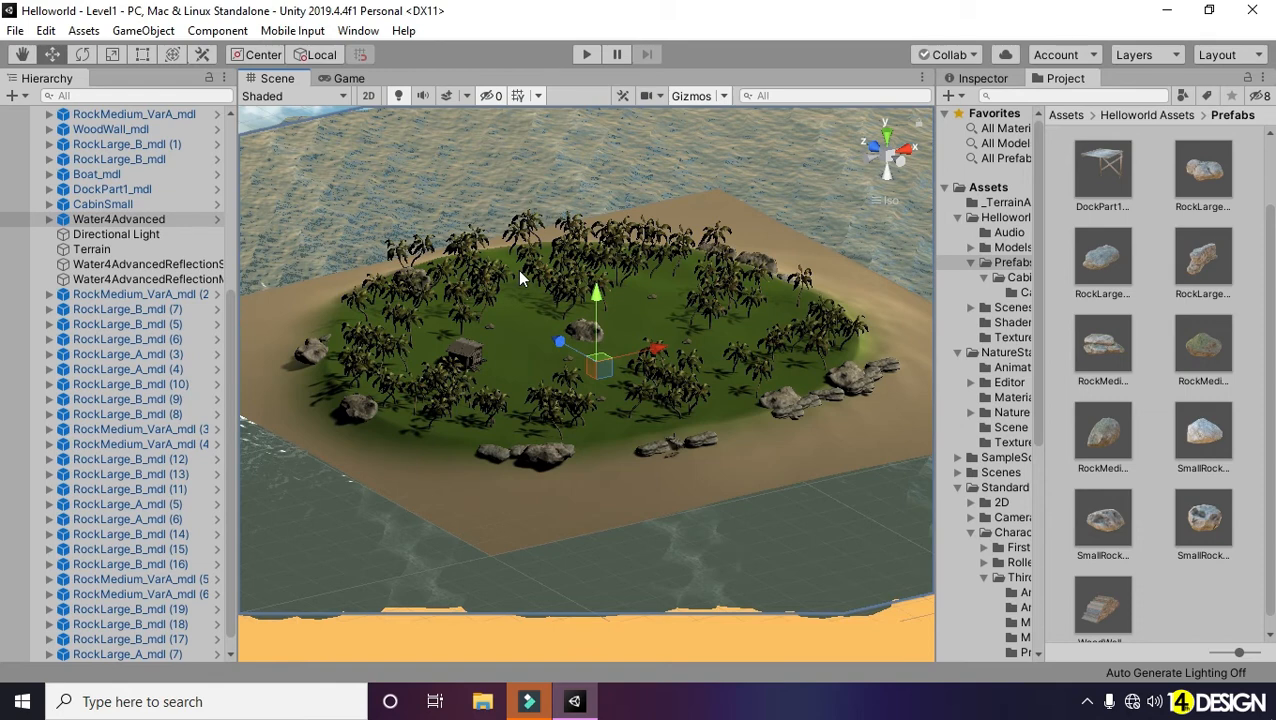
{"action": "mouse_move", "coordinate": [517, 284]}
{"action": "left_mouse_down", "text": "alt"}
{"action": "mouse_move", "coordinate": [513, 270]}
{"action": "mouse_move", "coordinate": [515, 290]}
{"action": "left_mouse_up", "text": "alt"}
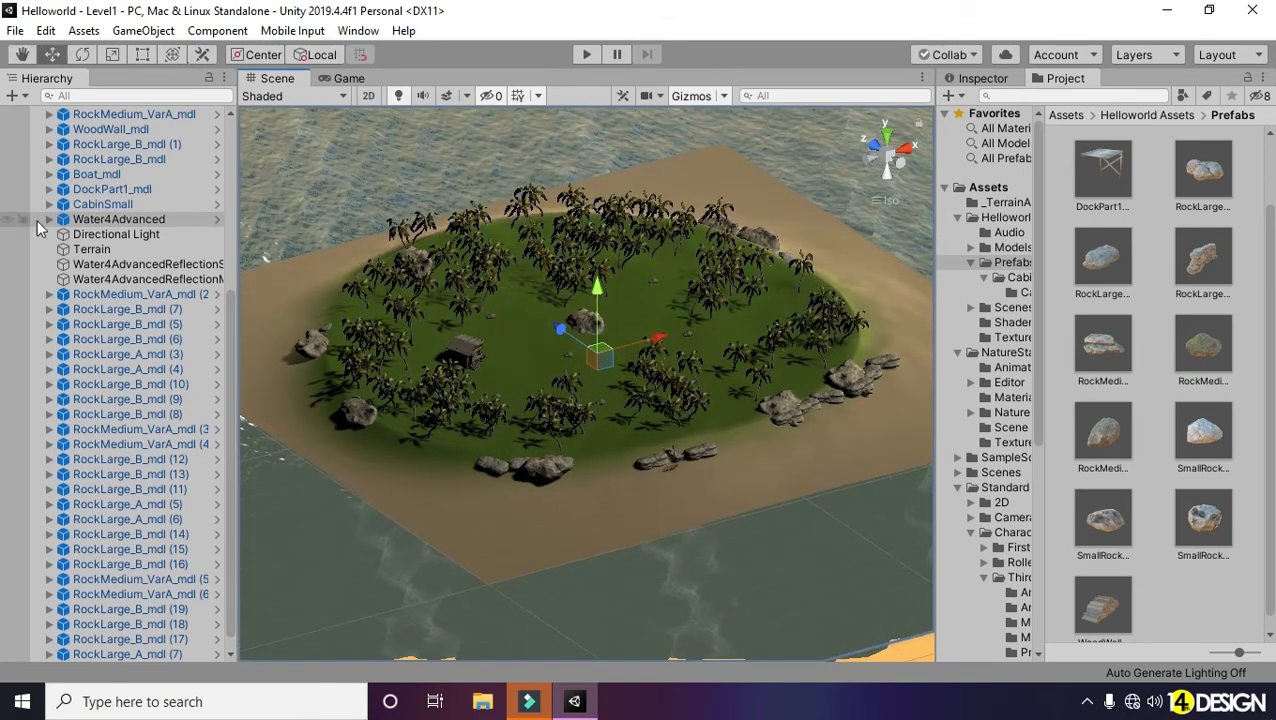
{"action": "left_click_drag", "start_coordinate": [639, 301], "coordinate": [730, 560], "text": "alt"}
{"action": "right_click_drag", "start_coordinate": [730, 560], "coordinate": [476, 504], "text": "alt"}
{"action": "left_click_drag", "start_coordinate": [476, 504], "coordinate": [701, 350], "text": "alt"}
{"action": "middle_click_drag", "start_coordinate": [701, 350], "coordinate": [692, 413]}
Step: Move the Directional Light across the island to about X 305.2, Z 176.2
{"action": "left_click_drag", "start_coordinate": [231, 323], "coordinate": [232, 133]}
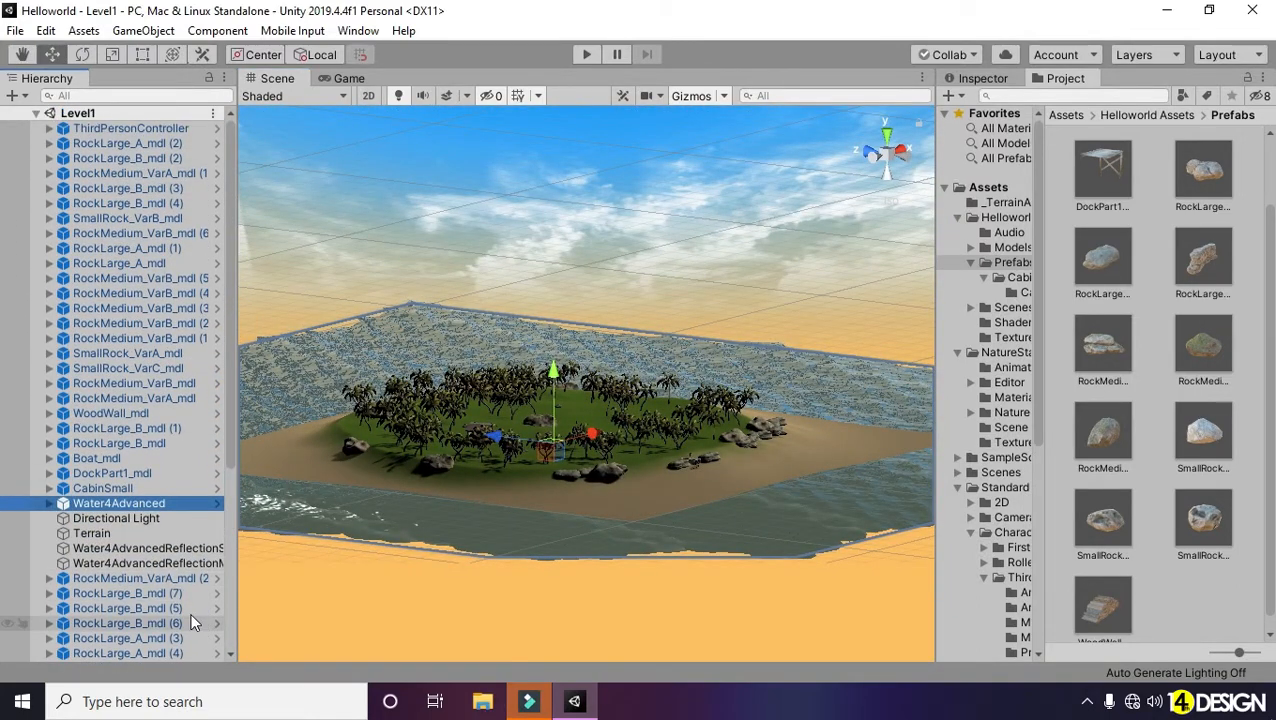
{"action": "left_click", "coordinate": [152, 518]}
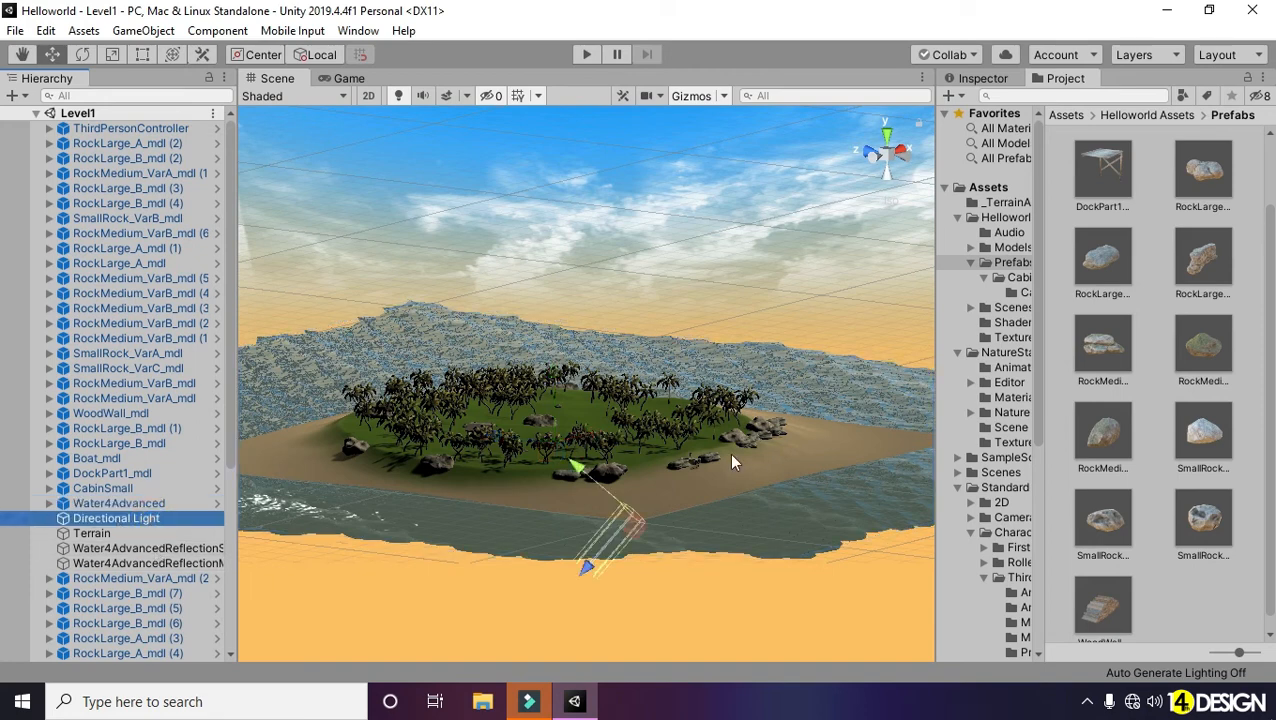
{"action": "left_click_drag", "start_coordinate": [627, 508], "coordinate": [710, 317]}
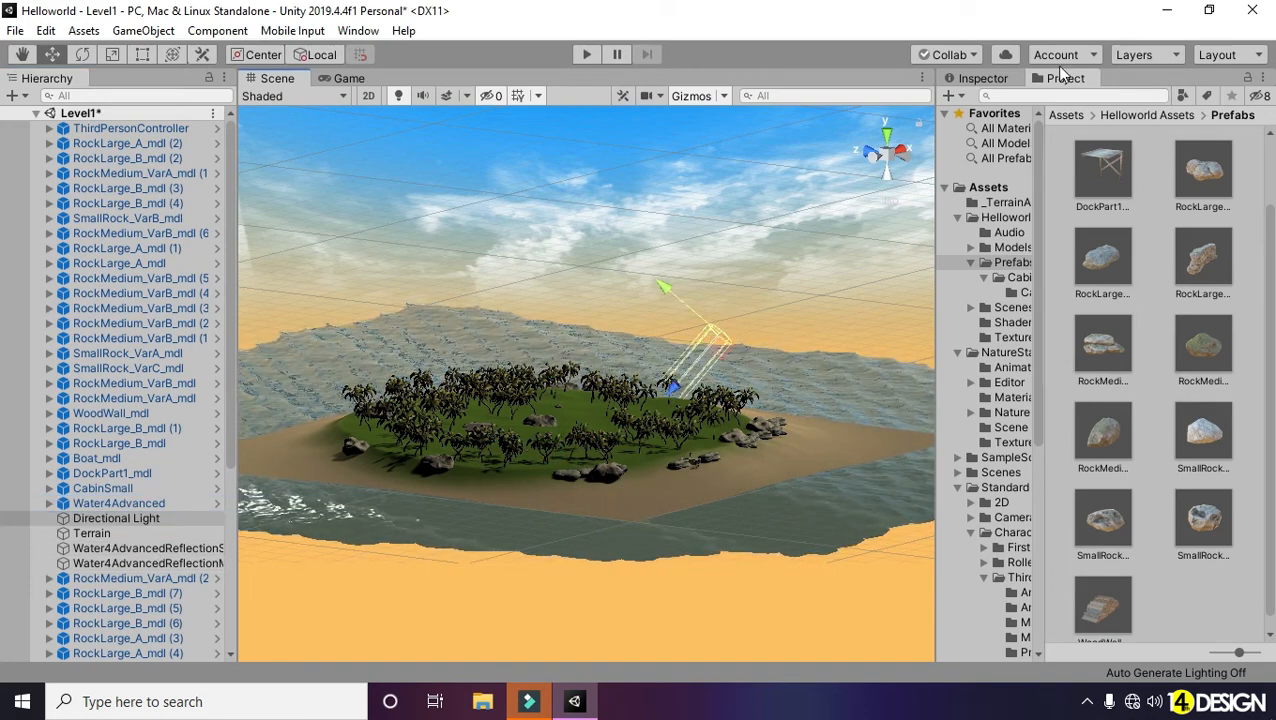
Step: Set the Directional Light's color to a warm yellow, F1EA88
{"action": "left_click", "coordinate": [999, 79]}
{"action": "left_click", "coordinate": [1200, 290]}
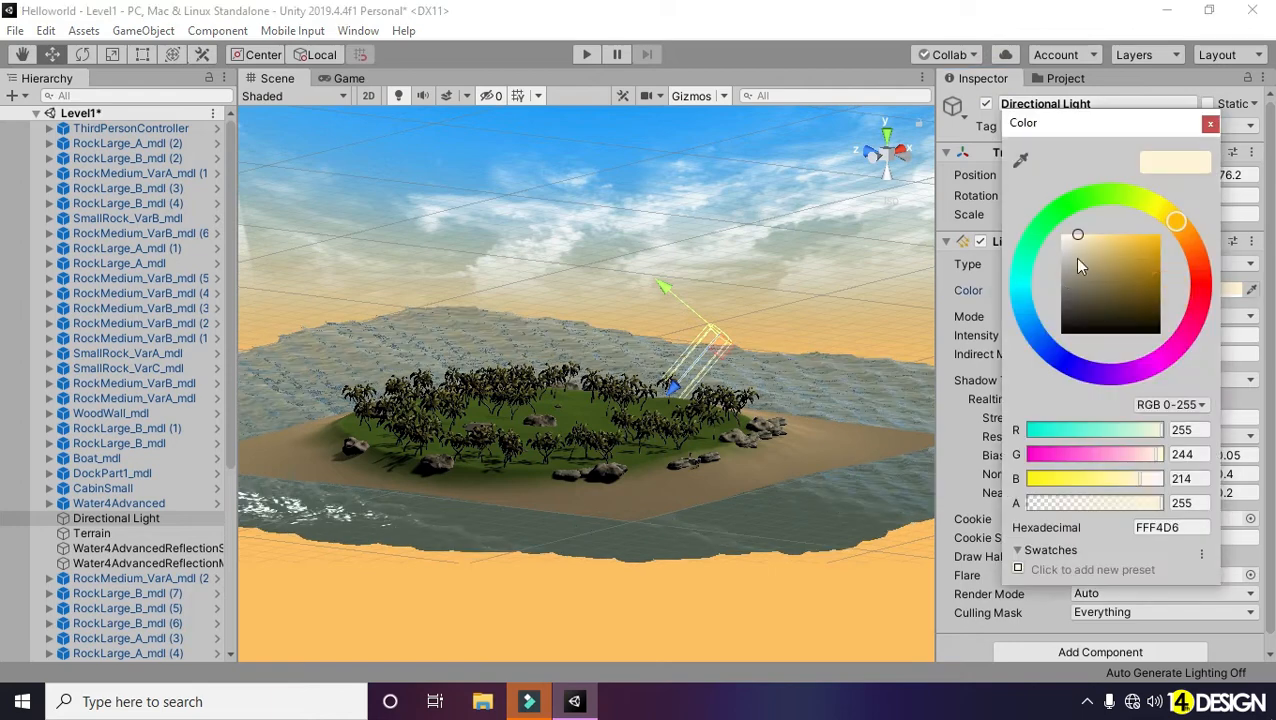
{"action": "left_click_drag", "start_coordinate": [1168, 214], "coordinate": [1163, 216]}
{"action": "left_click_drag", "start_coordinate": [1094, 245], "coordinate": [1105, 240]}
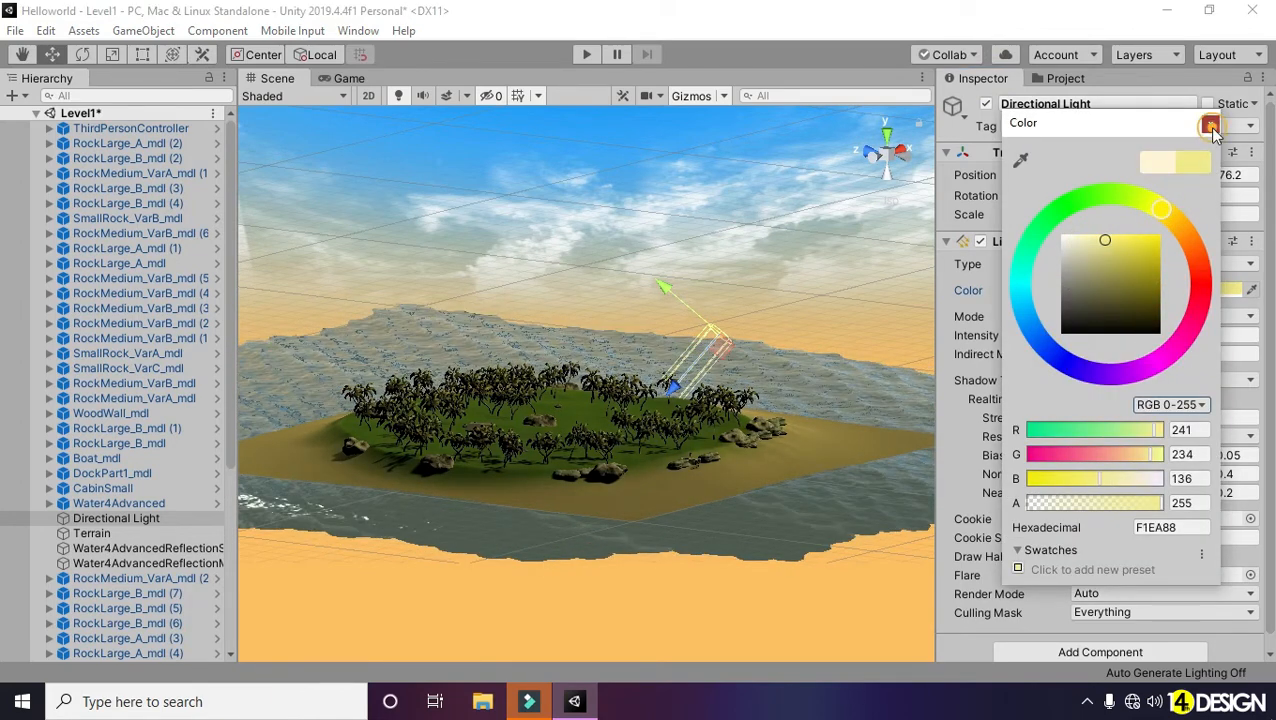
{"action": "left_click", "coordinate": [1211, 126]}
Step: Open the Lighting Settings and generate the scene's lighting with the sky 1 skybox
{"action": "left_click", "coordinate": [359, 31]}
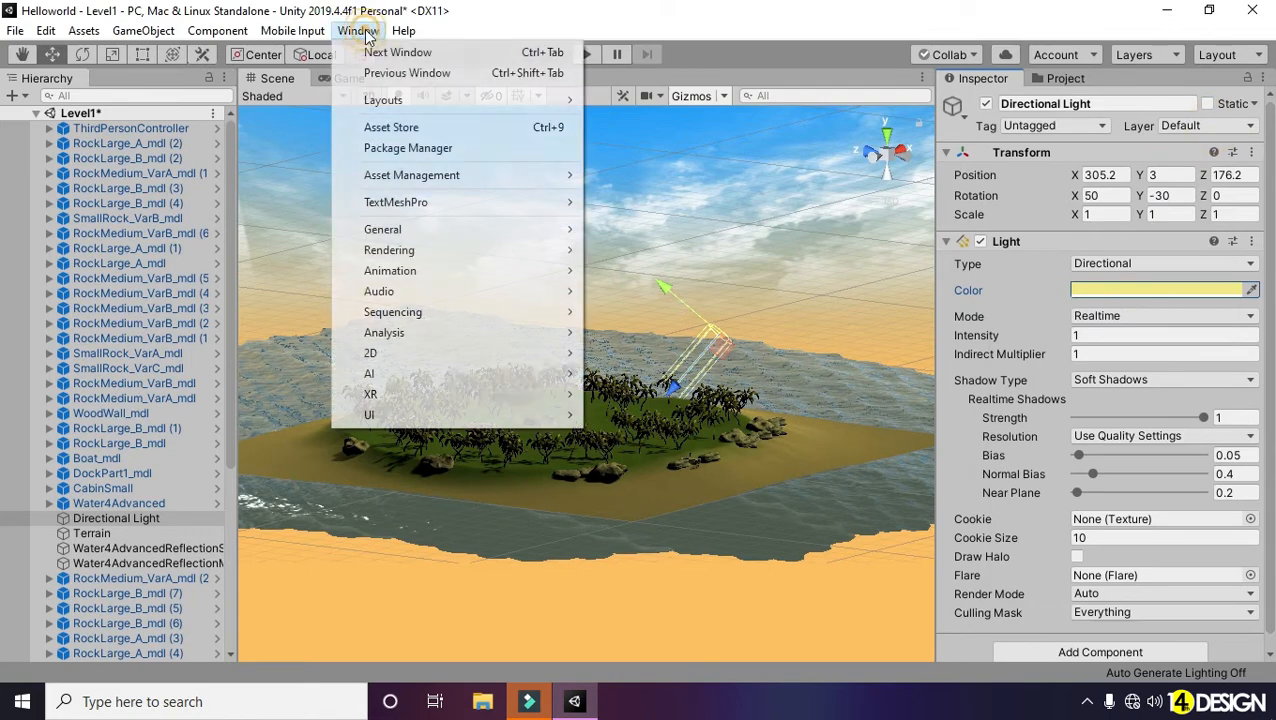
{"action": "left_click", "coordinate": [447, 258]}
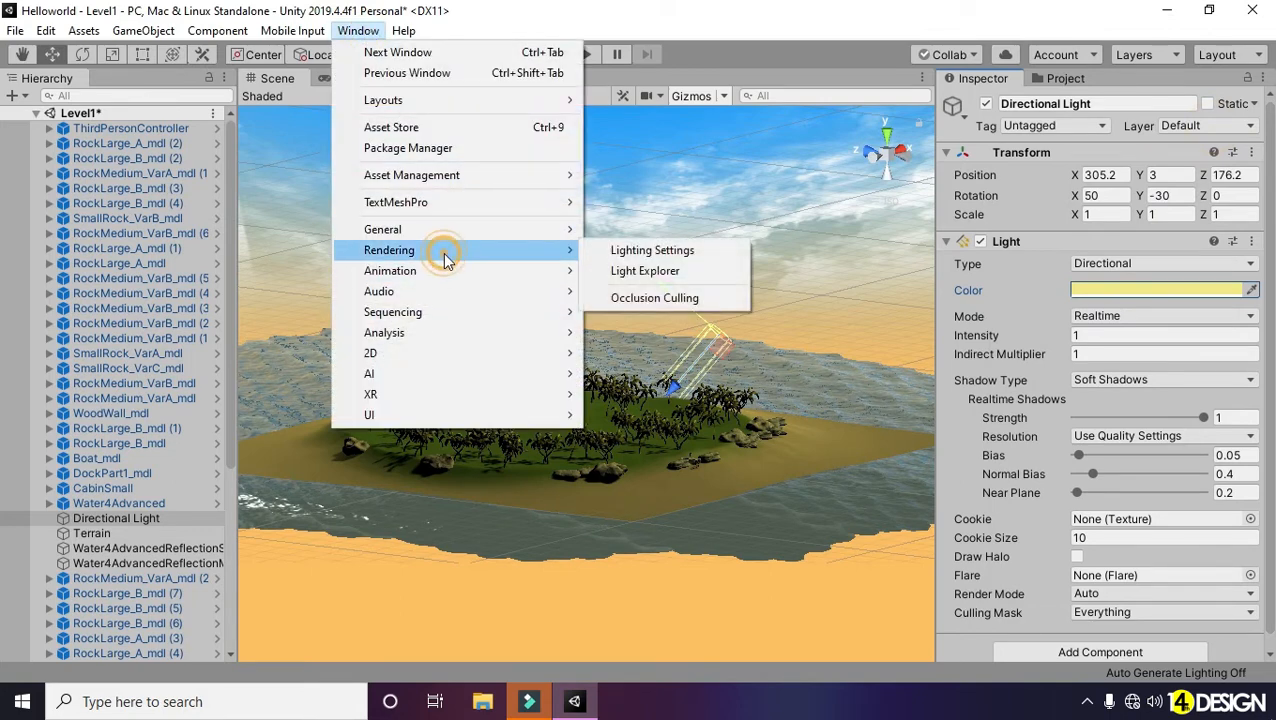
{"action": "left_click", "coordinate": [614, 255]}
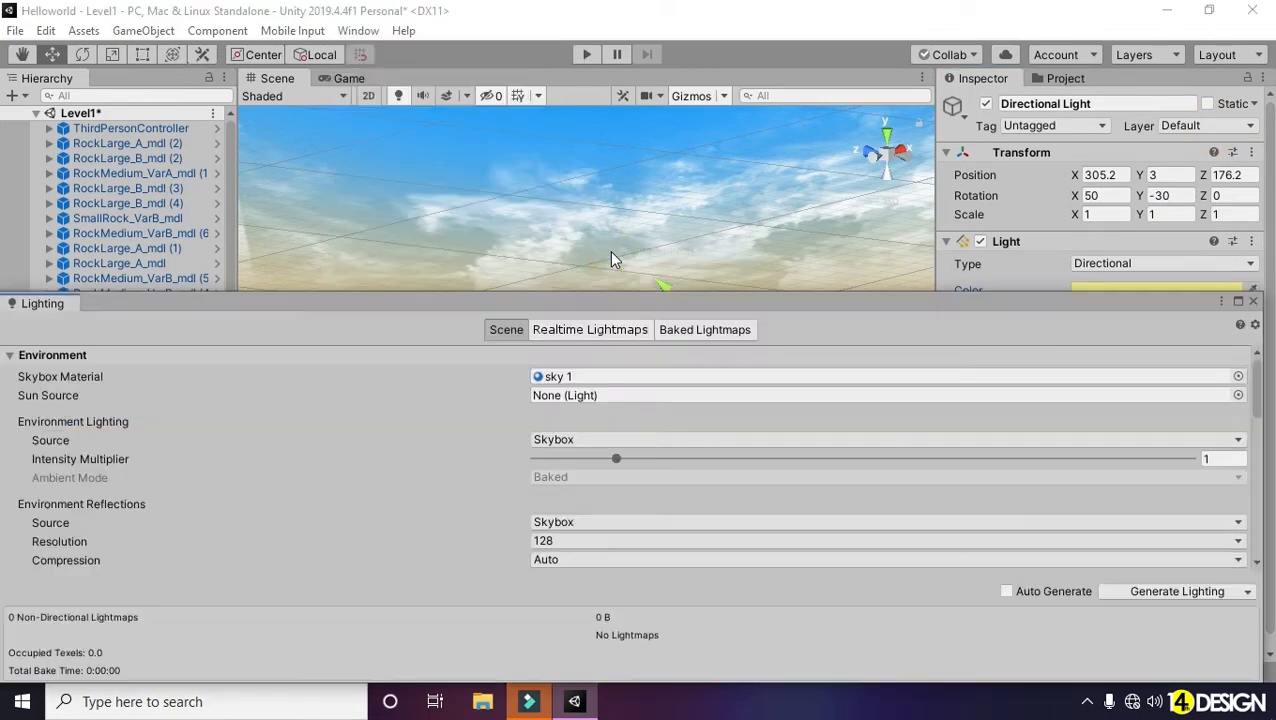
{"action": "left_click", "coordinate": [1160, 592]}
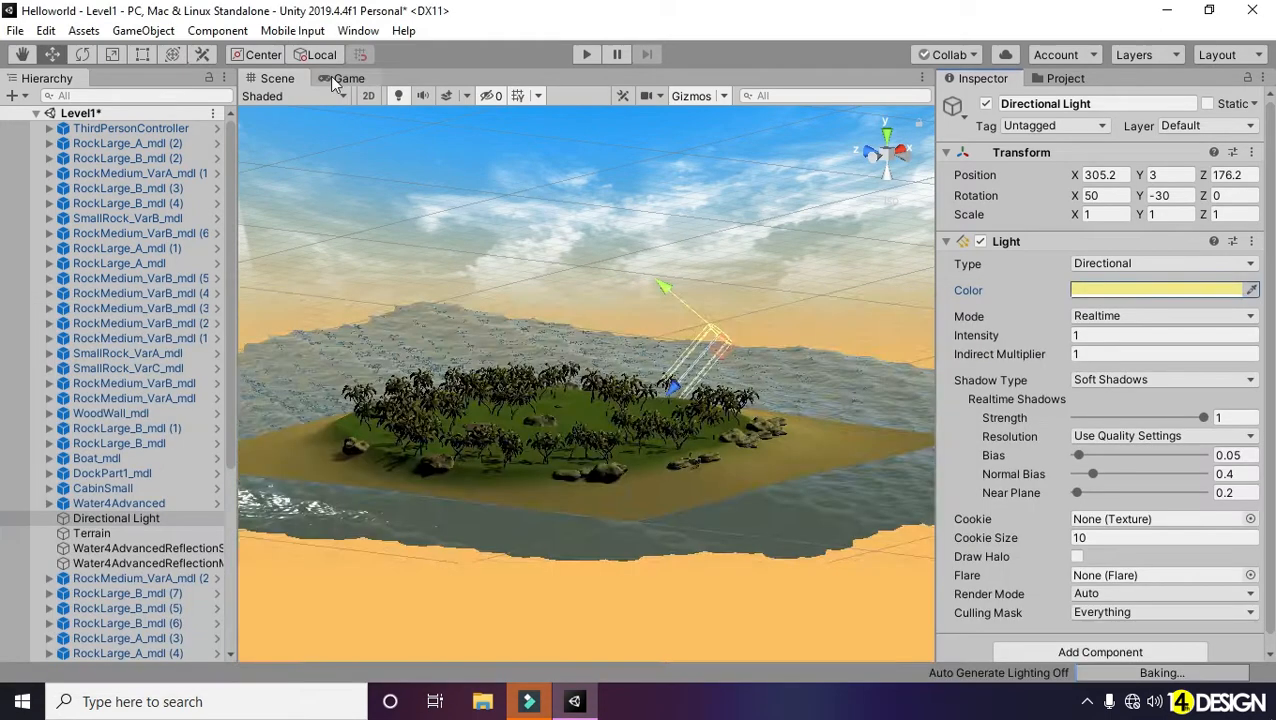
Step: Preview the character's view of the level in the Game view and look through the project's asset folders
{"action": "left_click", "coordinate": [347, 78]}
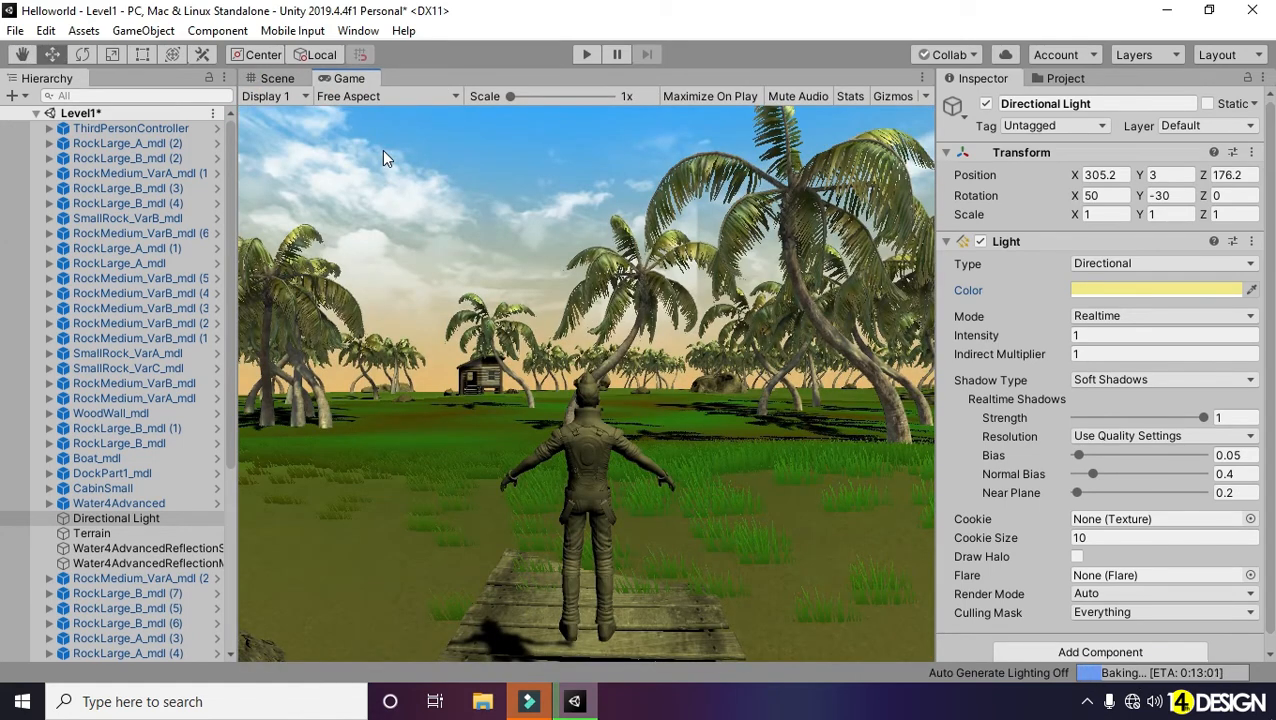
{"action": "left_click", "coordinate": [1063, 78]}
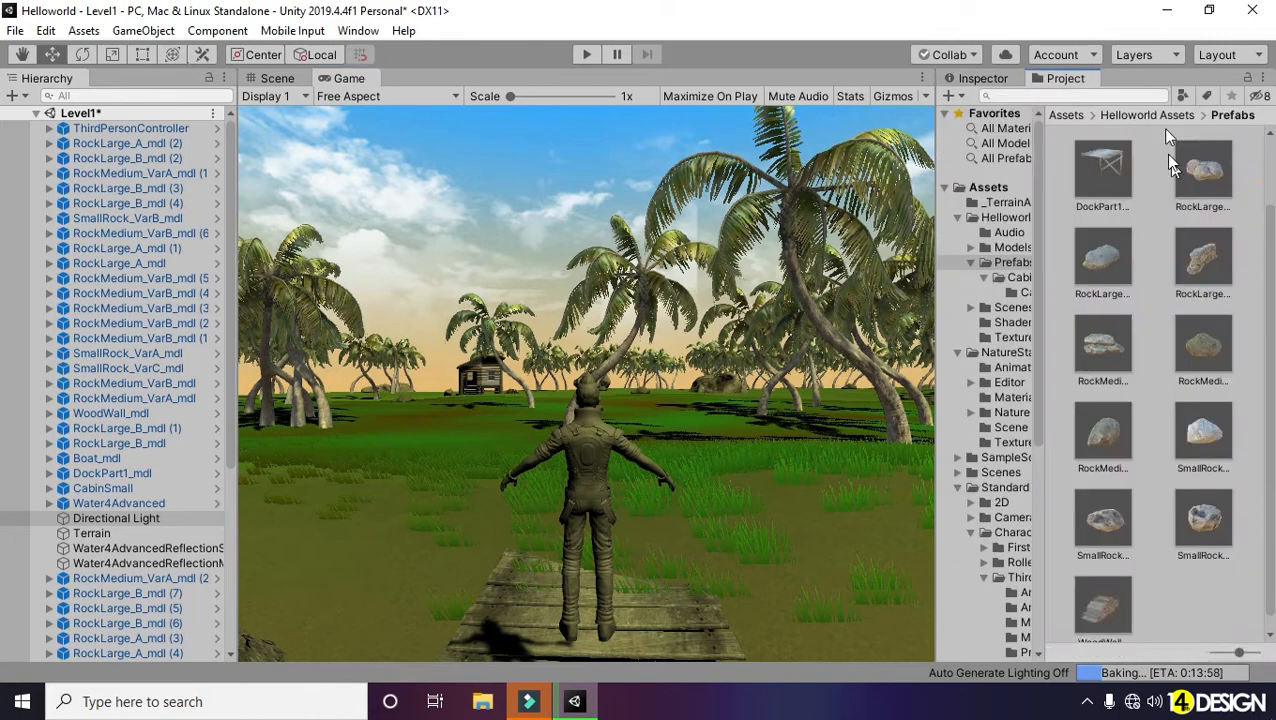
{"action": "left_click", "coordinate": [1066, 115]}
{"action": "double_click", "coordinate": [1203, 350]}
{"action": "double_click", "coordinate": [1204, 385]}
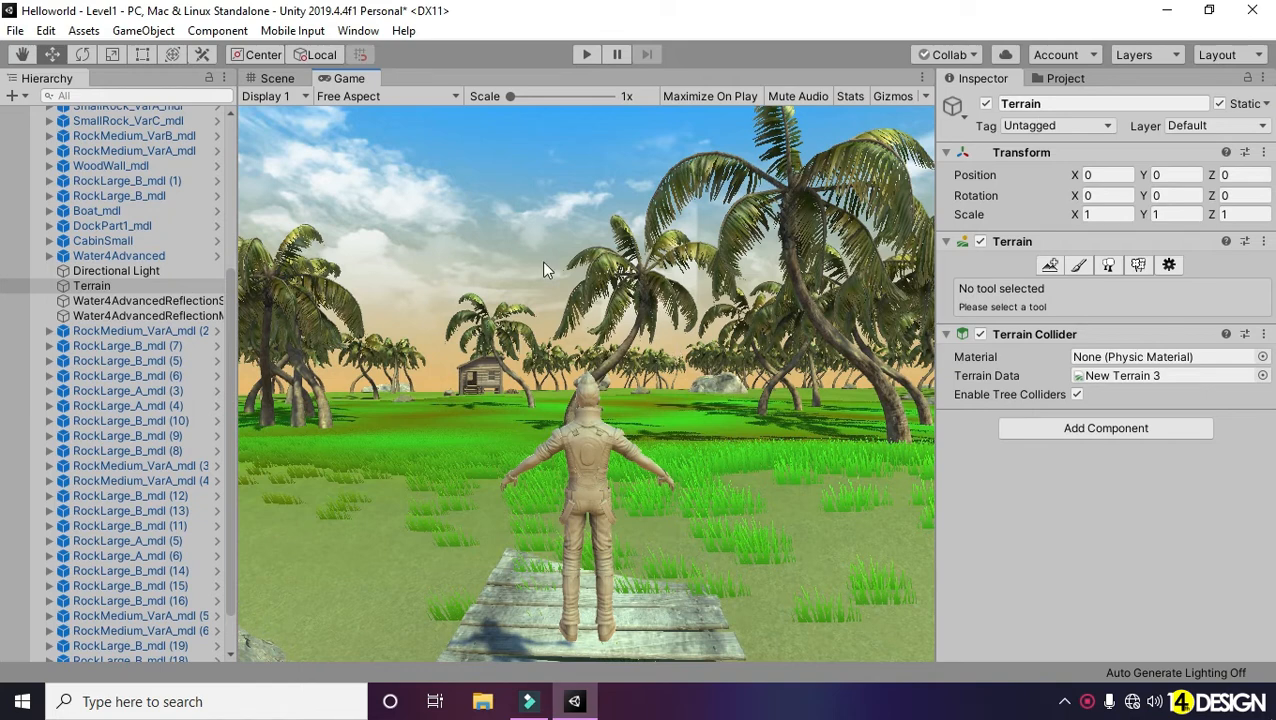
Step: Play-test the level, turning the character around on the dock and running it off onto the grass near the shore rocks
{"action": "left_click", "coordinate": [288, 79]}
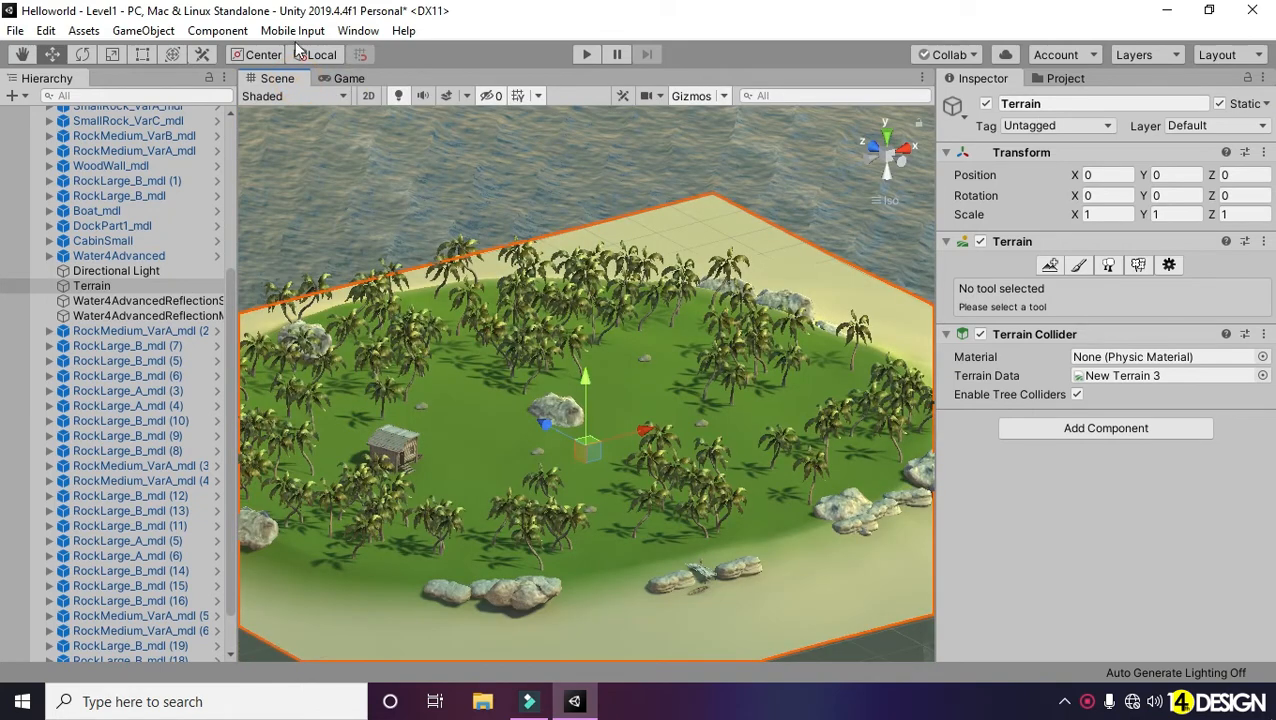
{"action": "left_click", "coordinate": [345, 78]}
{"action": "left_click", "coordinate": [587, 55]}
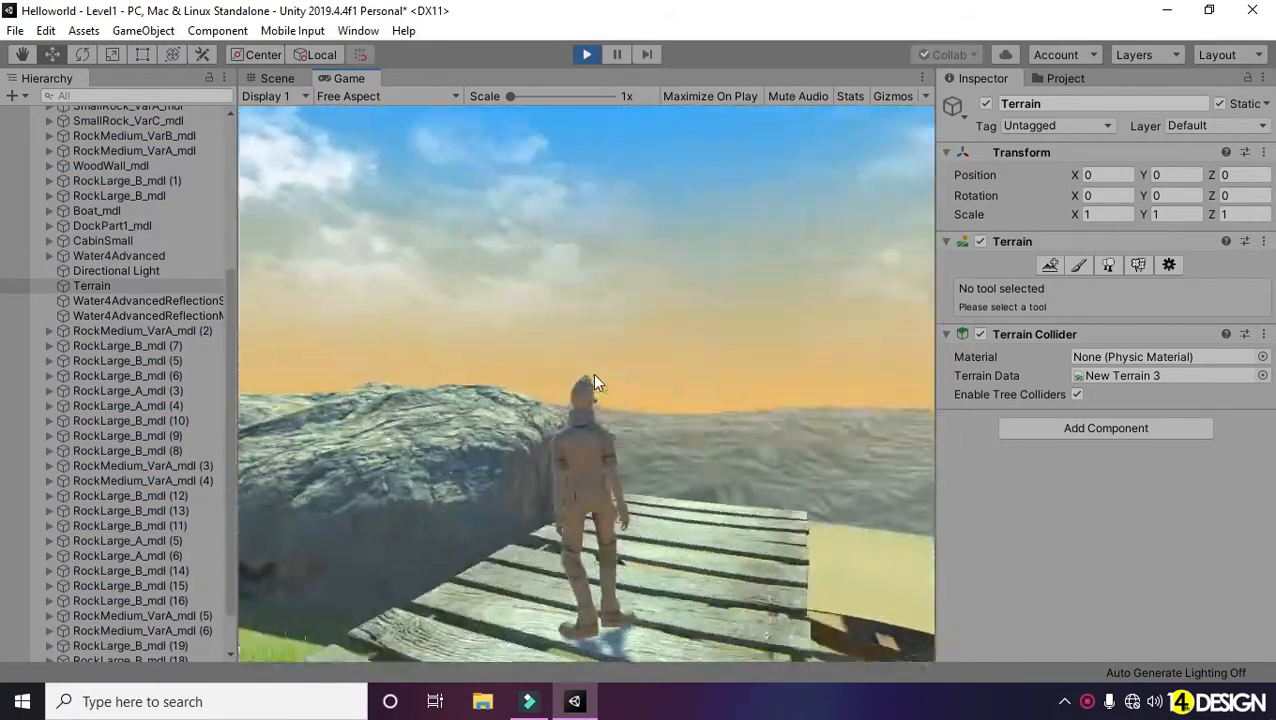
{"action": "key", "text": "d"}
{"action": "key", "text": "w"}
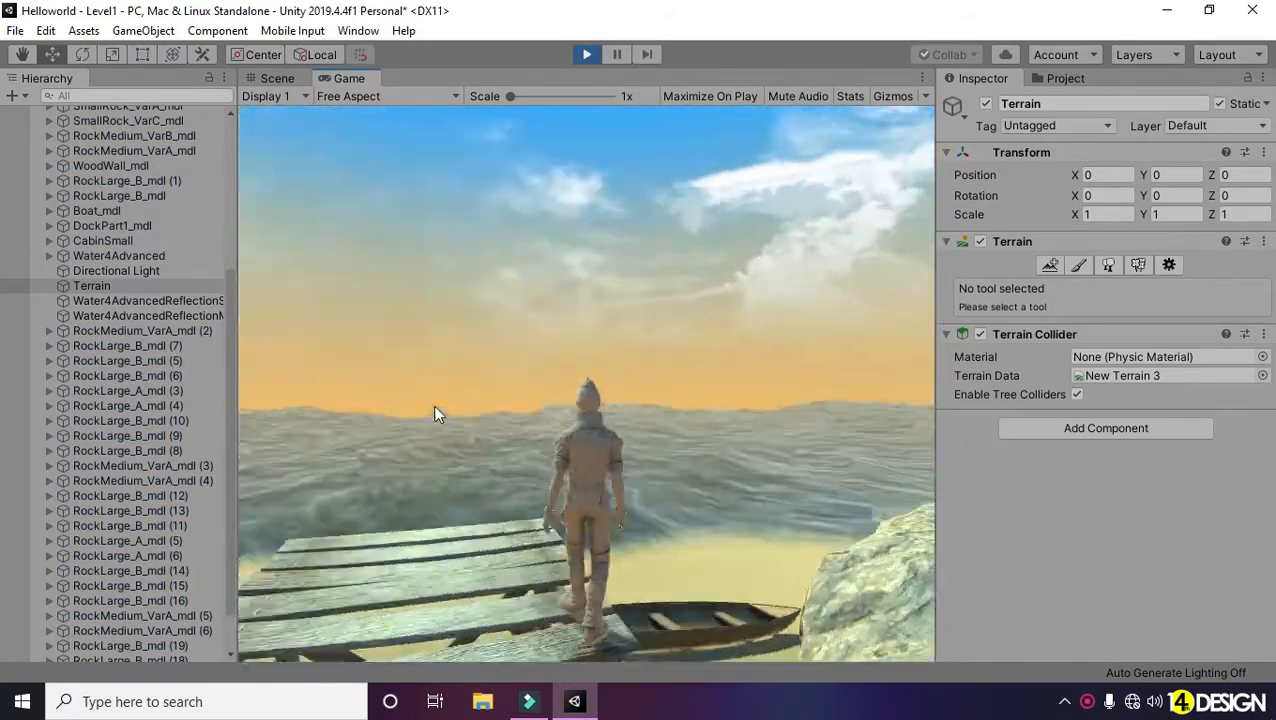
{"action": "key", "text": "d"}
{"action": "key", "text": "w"}
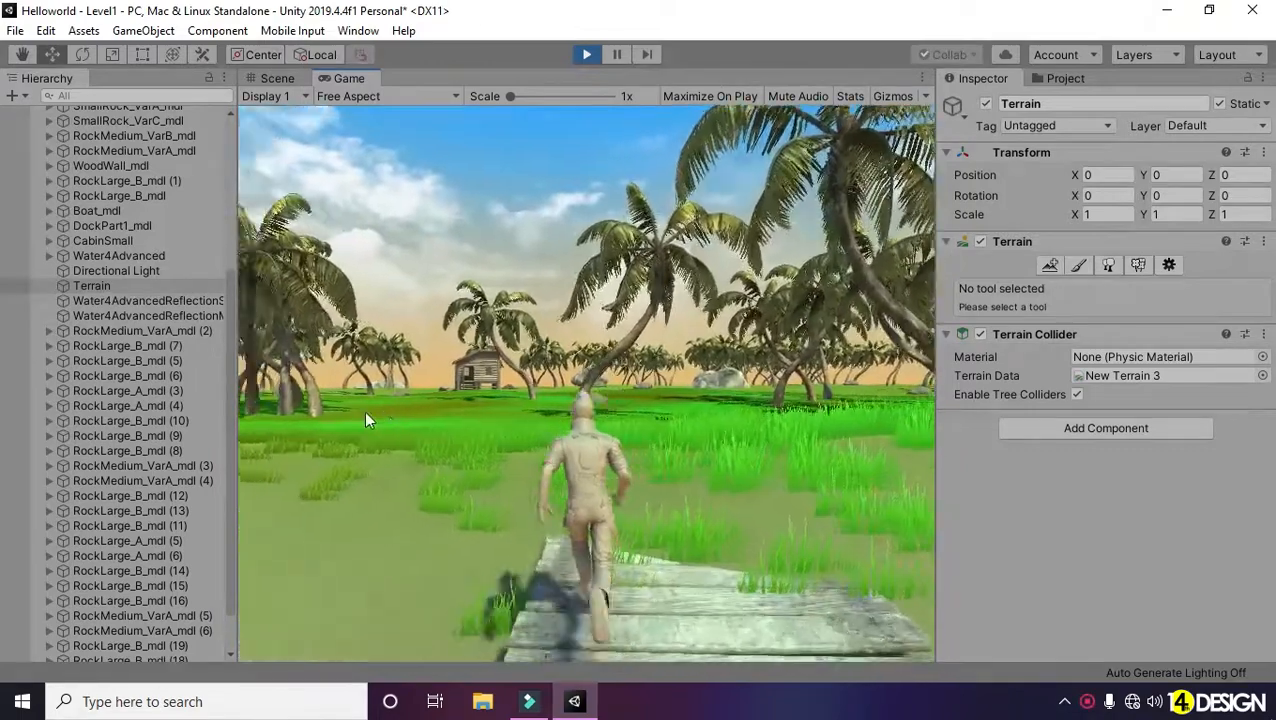
{"action": "key", "text": "a"}
{"action": "key", "text": "w"}
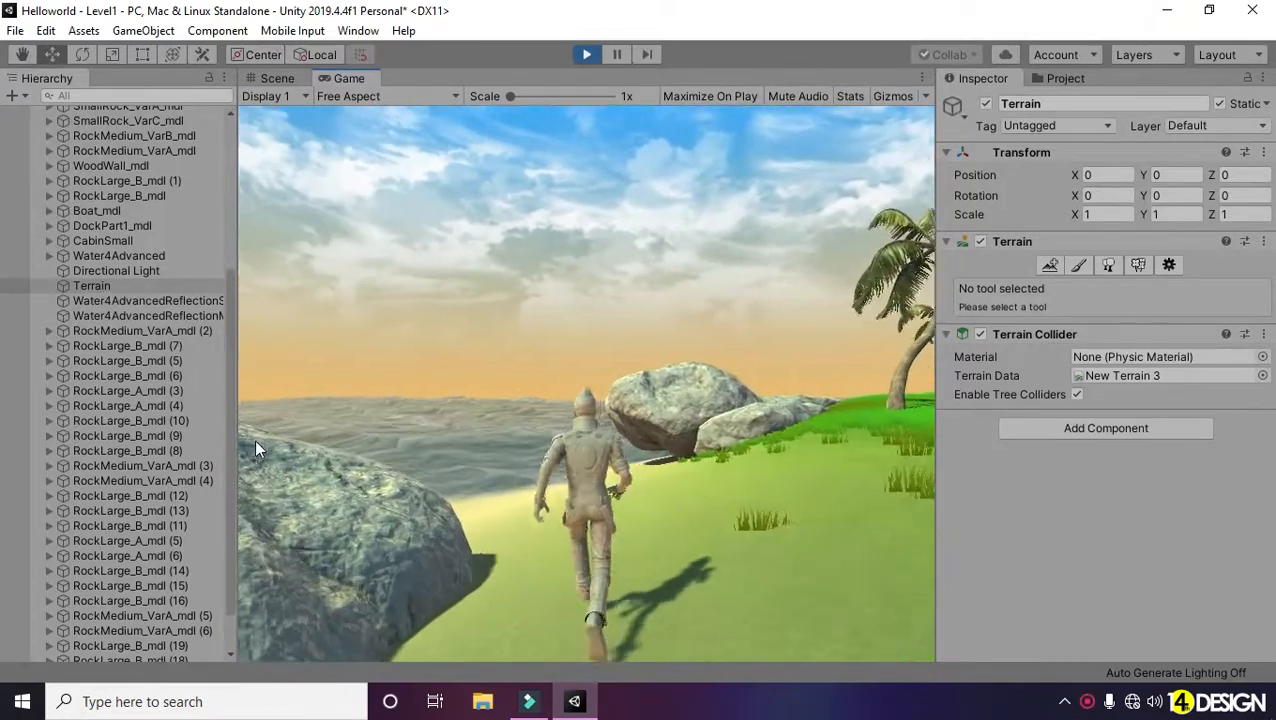
Step: Run the character along the sandy shoreline past the large rocks and the boat to check the beach and water
{"action": "key", "text": "w"}
{"action": "key", "text": "a"}
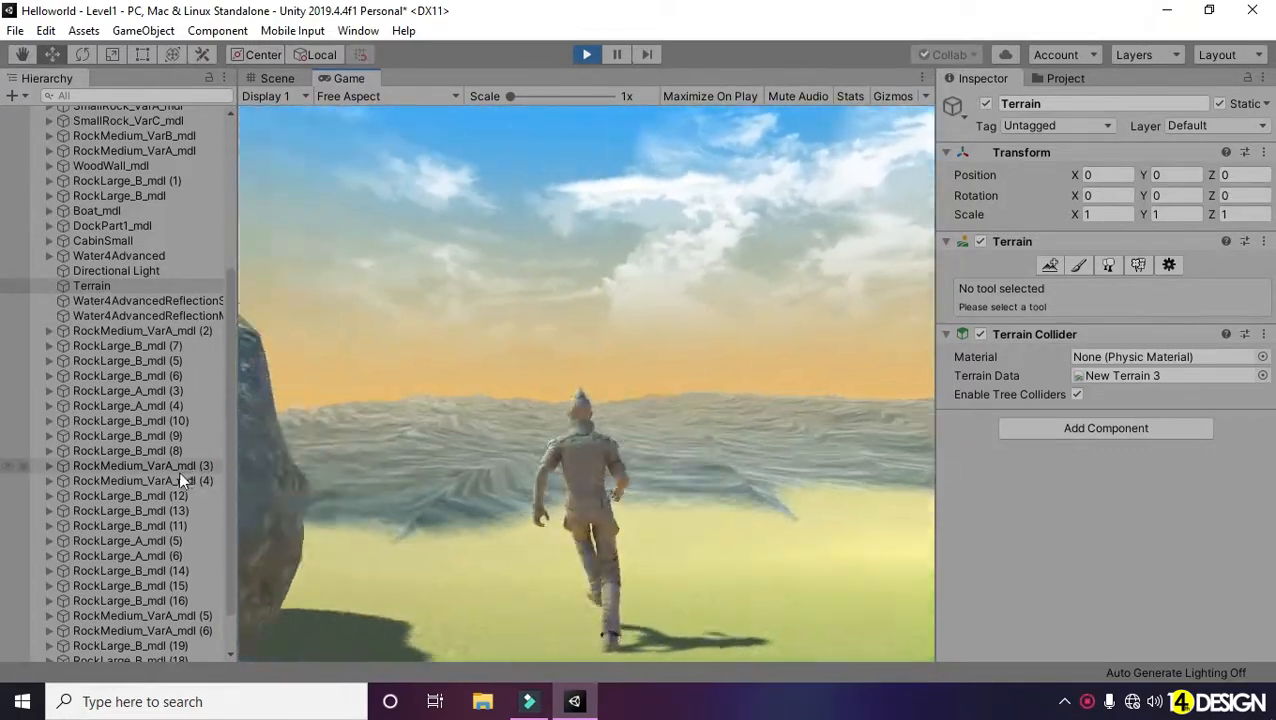
{"action": "key", "text": "w"}
{"action": "key", "text": "a"}
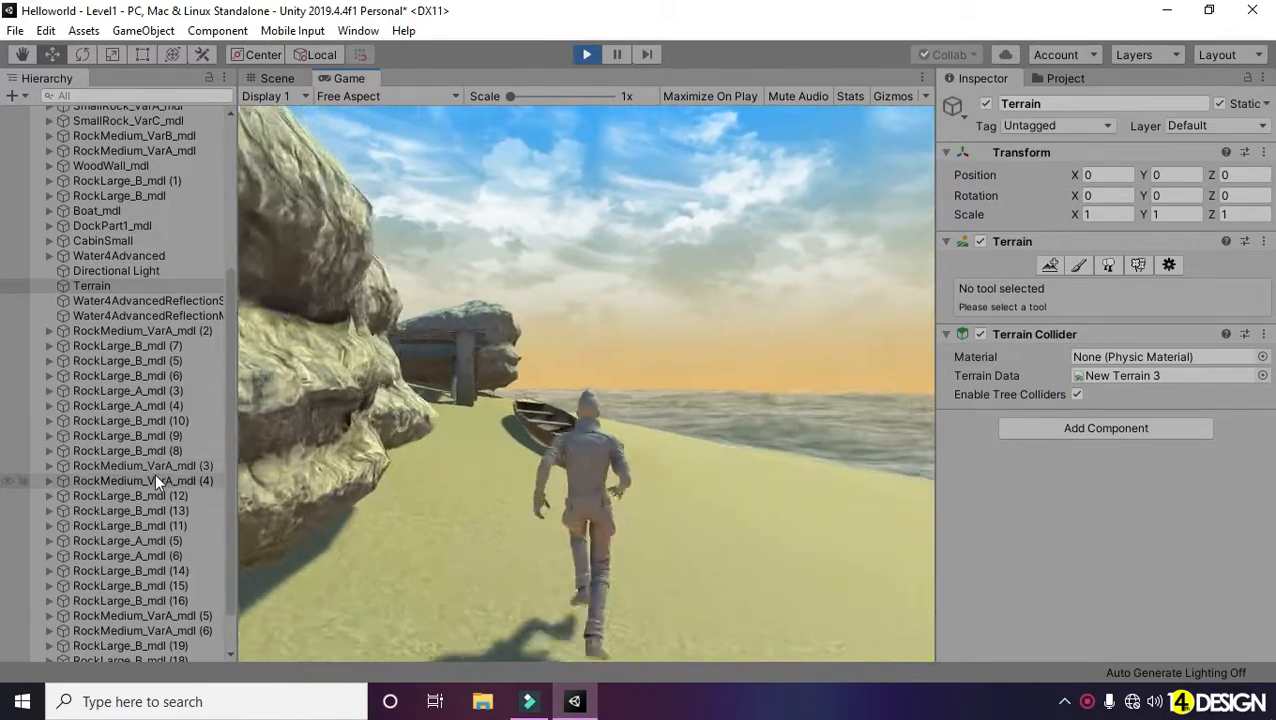
{"action": "key", "text": "w"}
{"action": "key", "text": "d"}
{"action": "key", "text": "a"}
{"action": "key", "text": "d"}
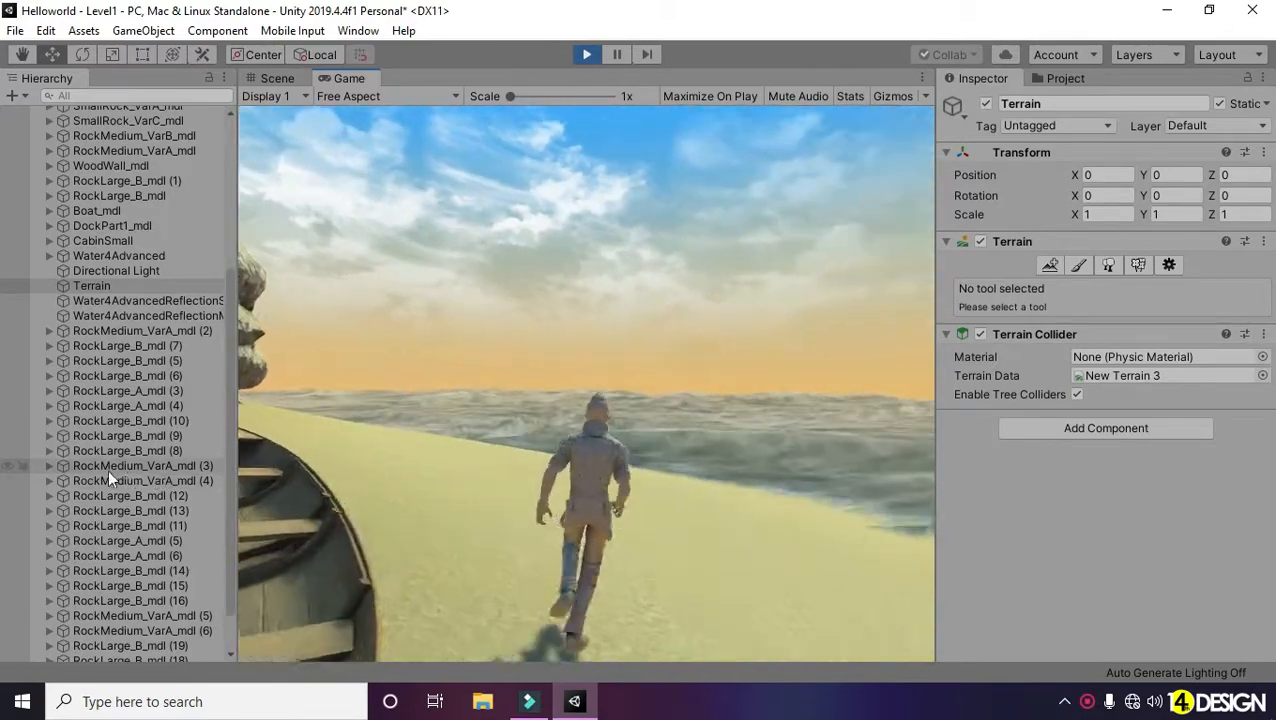
{"action": "key", "text": "a"}
{"action": "key", "text": "w"}
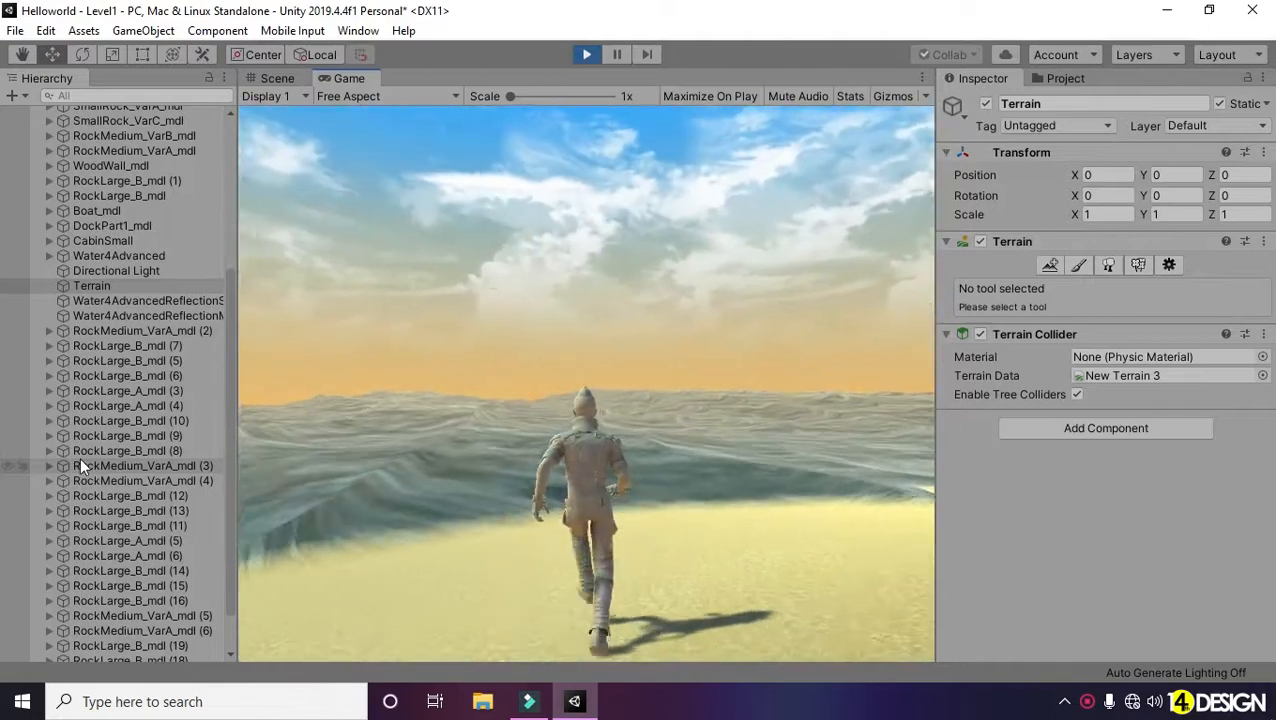
{"action": "key", "text": "d"}
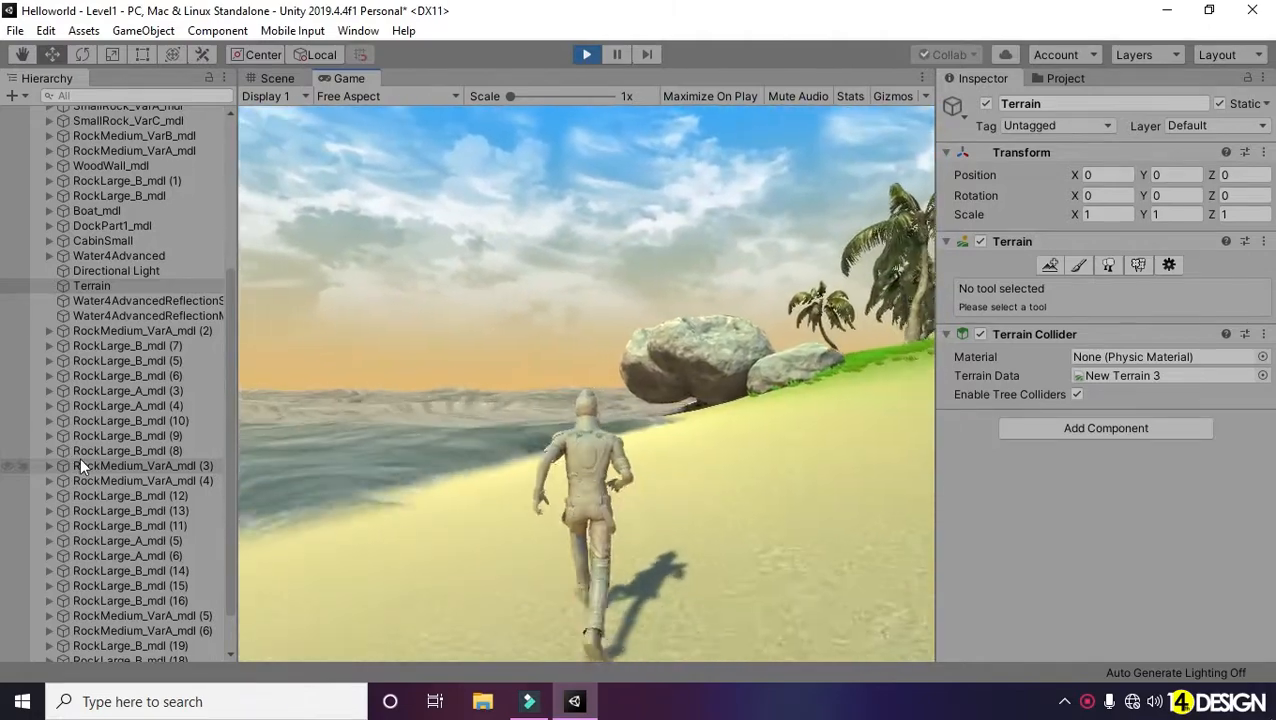
{"action": "key", "text": "a"}
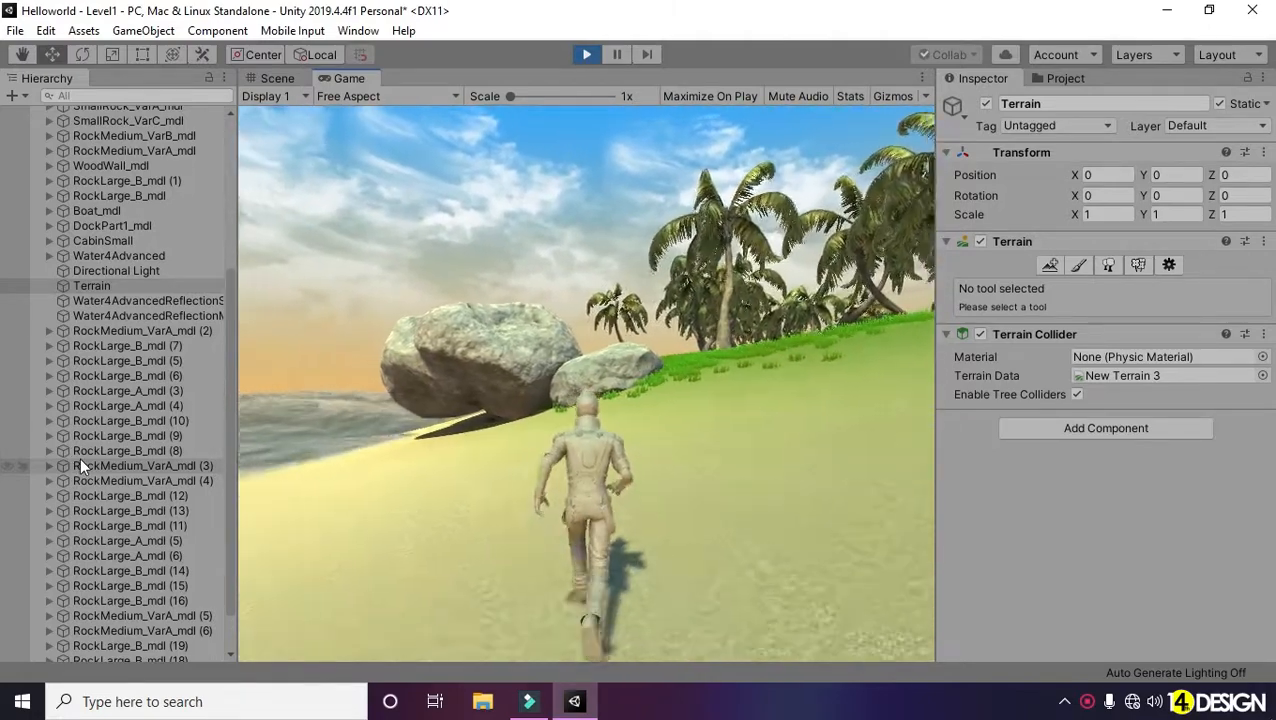
Step: Run the character inland past the large rock and through the grass and palms, ending the play test back on the beach
{"action": "key", "text": "a"}
{"action": "key", "text": "d"}
{"action": "key", "text": "a"}
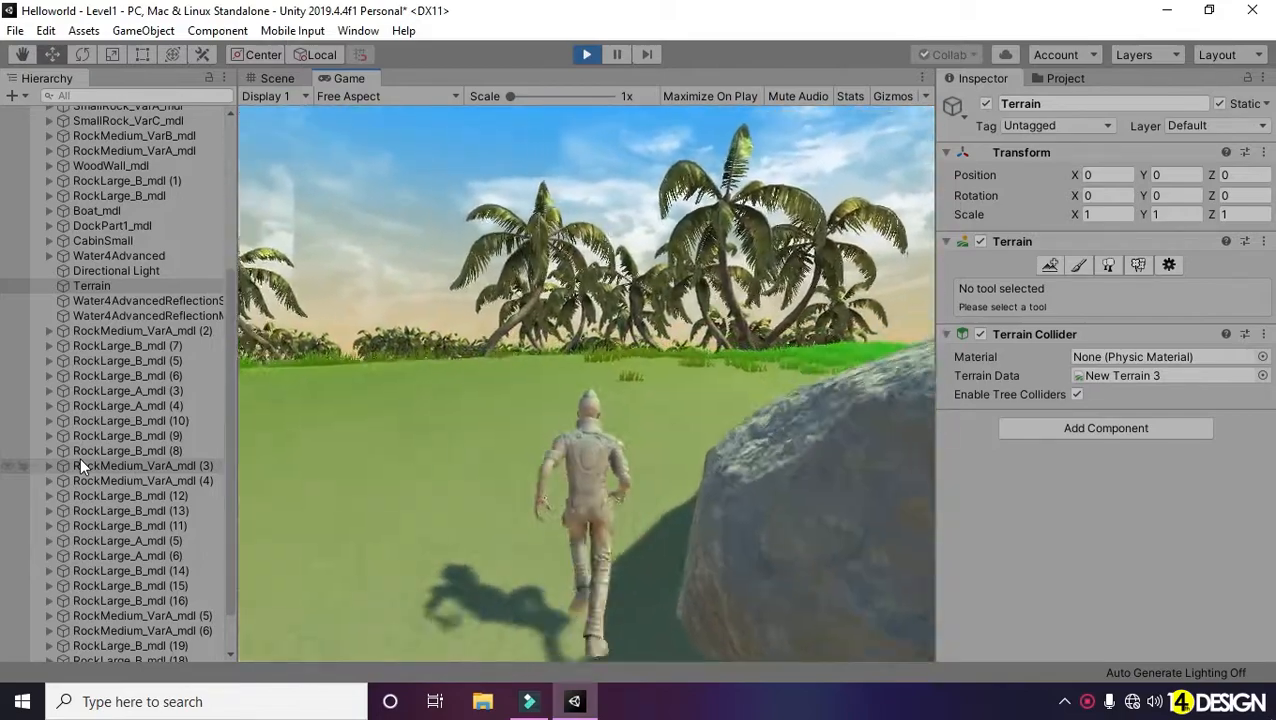
{"action": "key", "text": "a"}
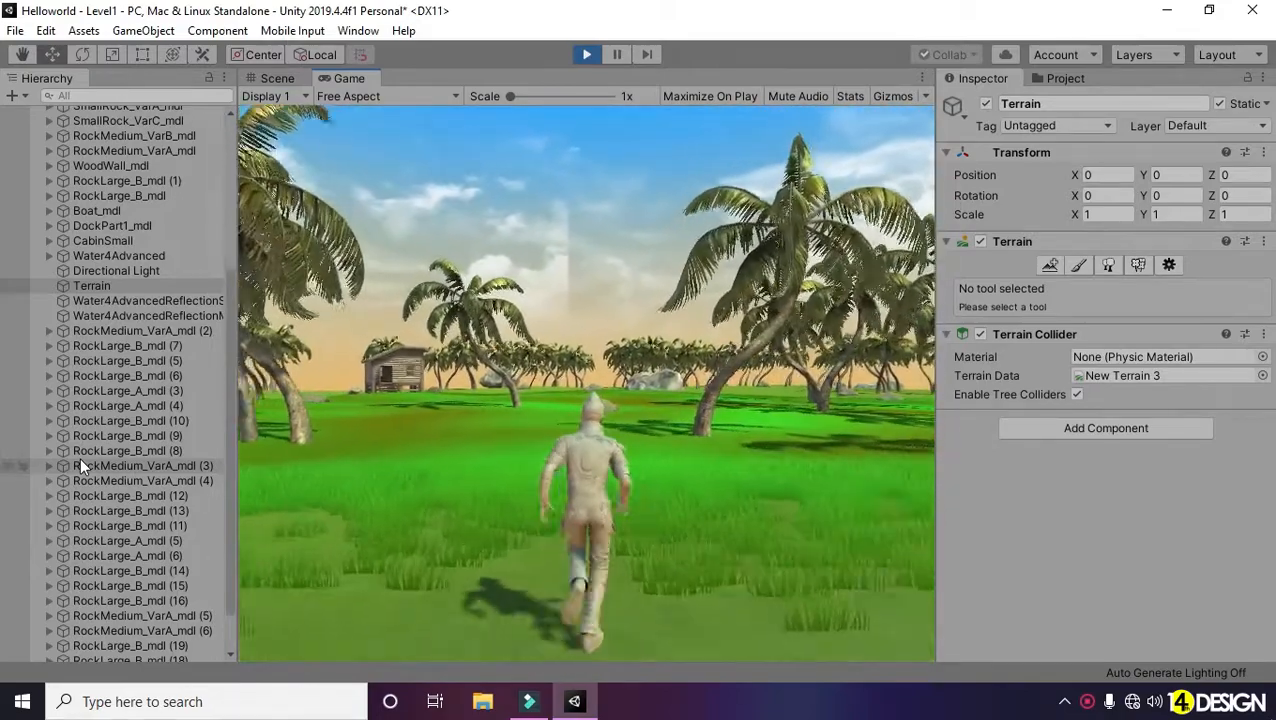
{"action": "key", "text": "a"}
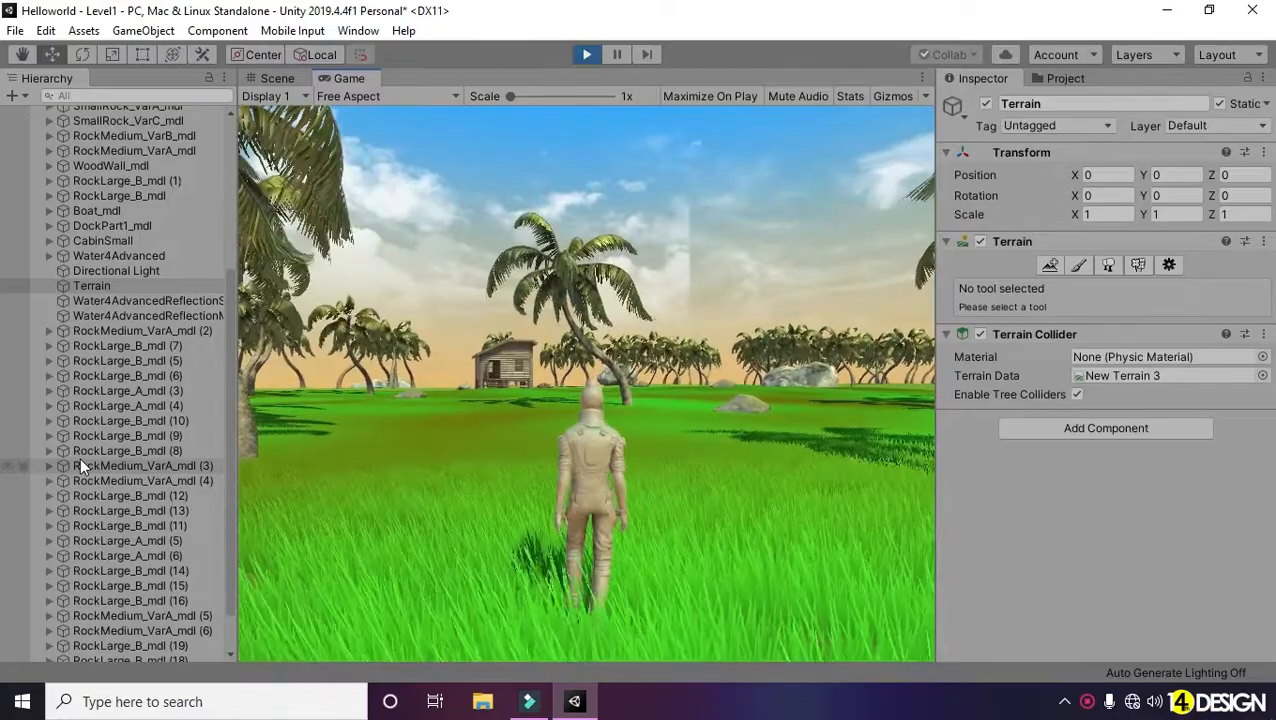
{"action": "key", "text": "d"}
{"action": "key", "text": "w"}
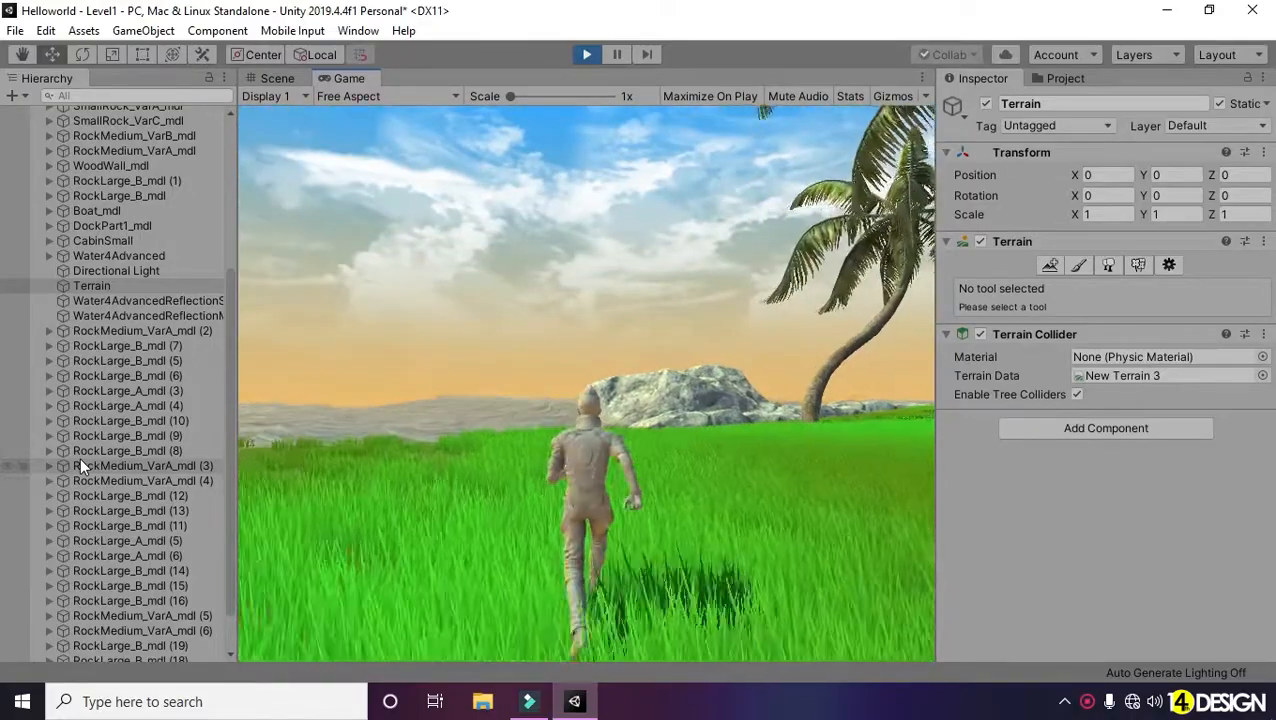
{"action": "key", "text": "a"}
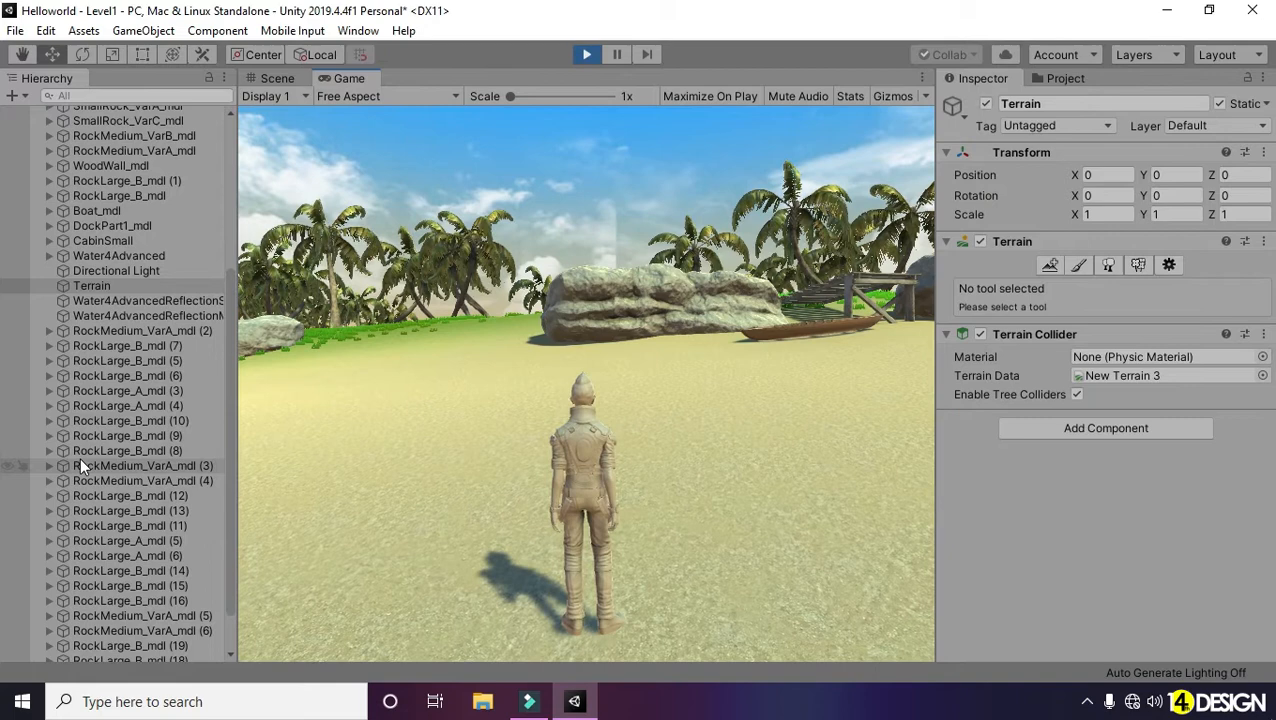
{"action": "left_click", "coordinate": [584, 55]}
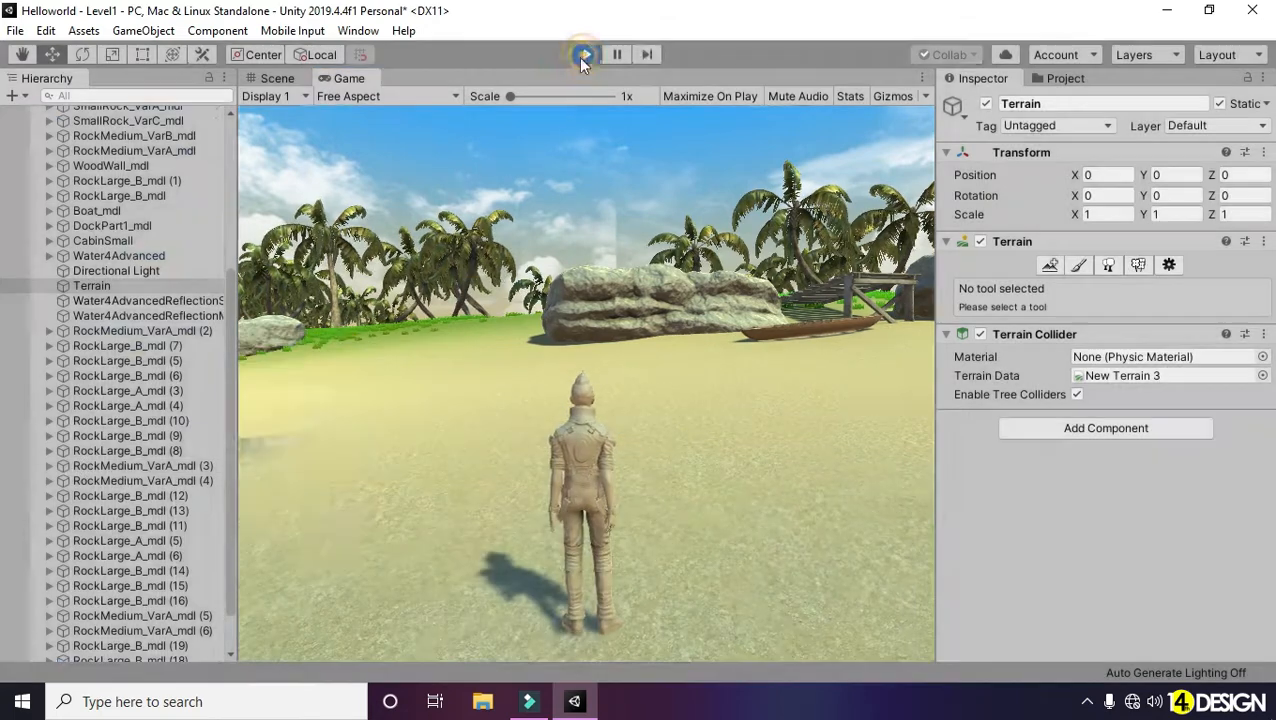
Step: Add a cube to the scene and move it out to the beach in front of the dock, at about Z 20.8
{"action": "scroll", "coordinate": [50, 305], "scroll_direction": "up", "scroll_amount": 5}
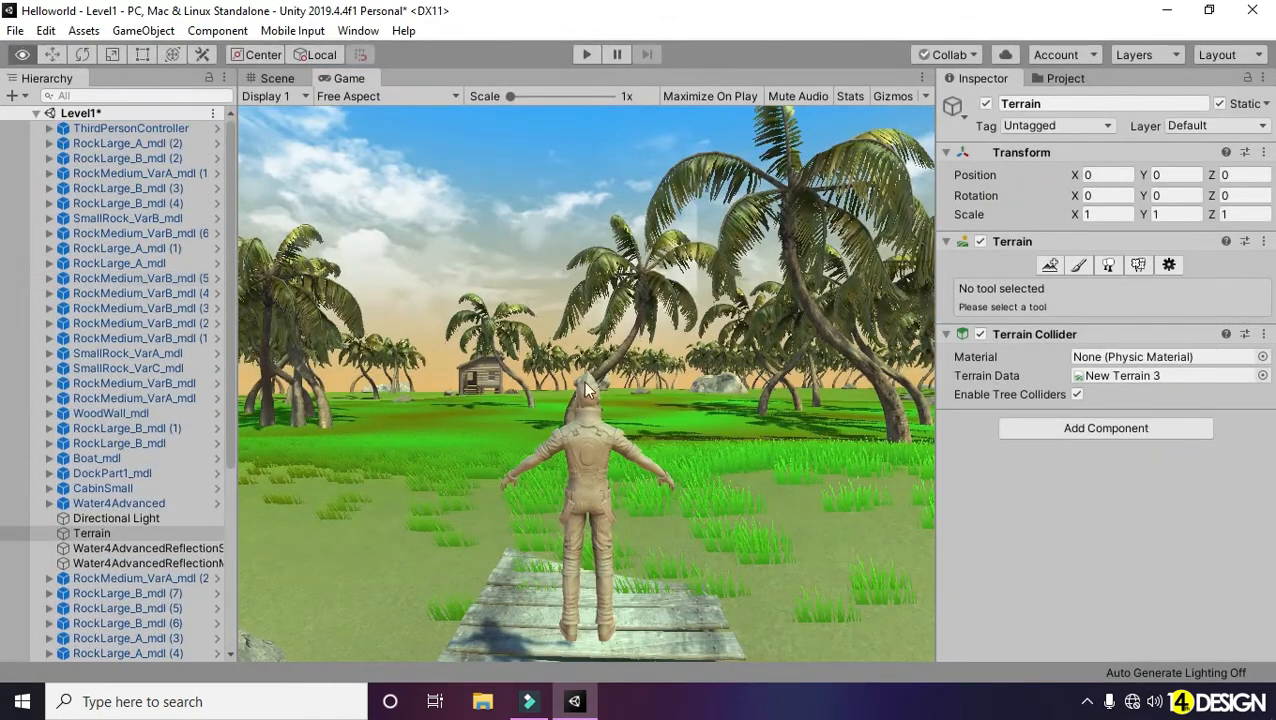
{"action": "left_click", "coordinate": [272, 79]}
{"action": "right_click_drag", "start_coordinate": [676, 324], "coordinate": [470, 342], "text": "alt"}
{"action": "left_click_drag", "start_coordinate": [470, 342], "coordinate": [729, 433], "text": "alt"}
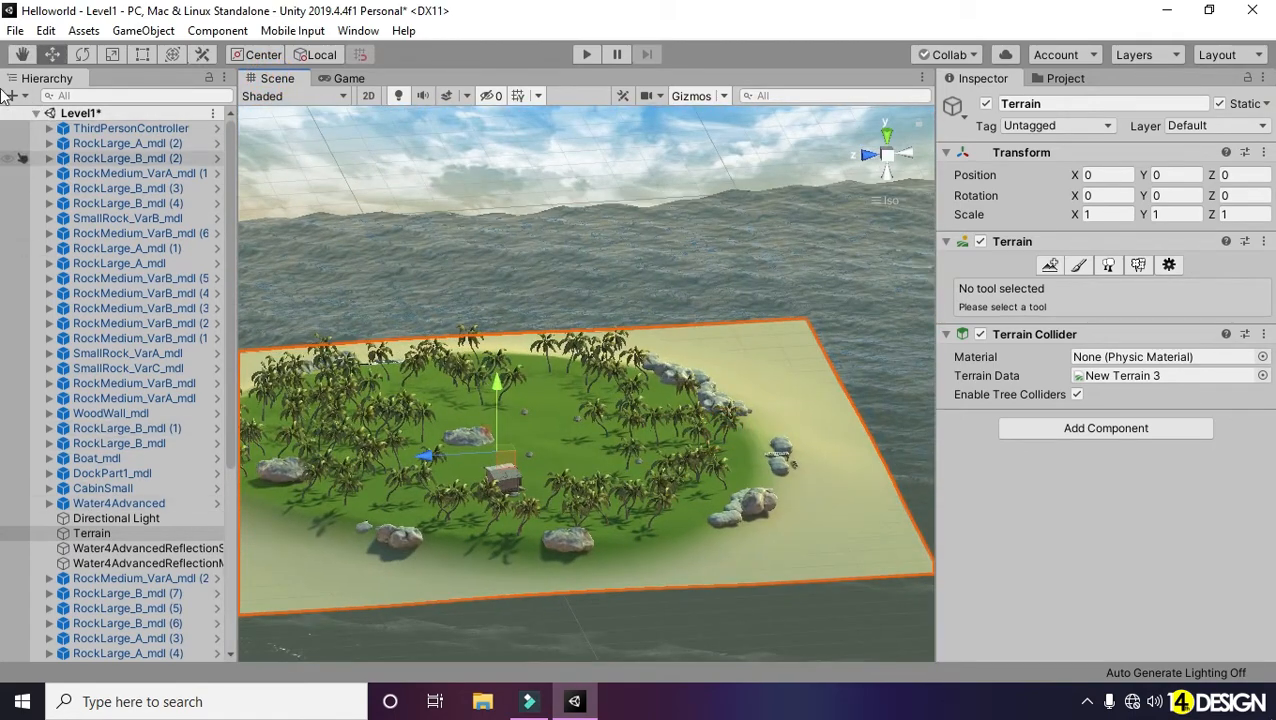
{"action": "left_click", "coordinate": [22, 96]}
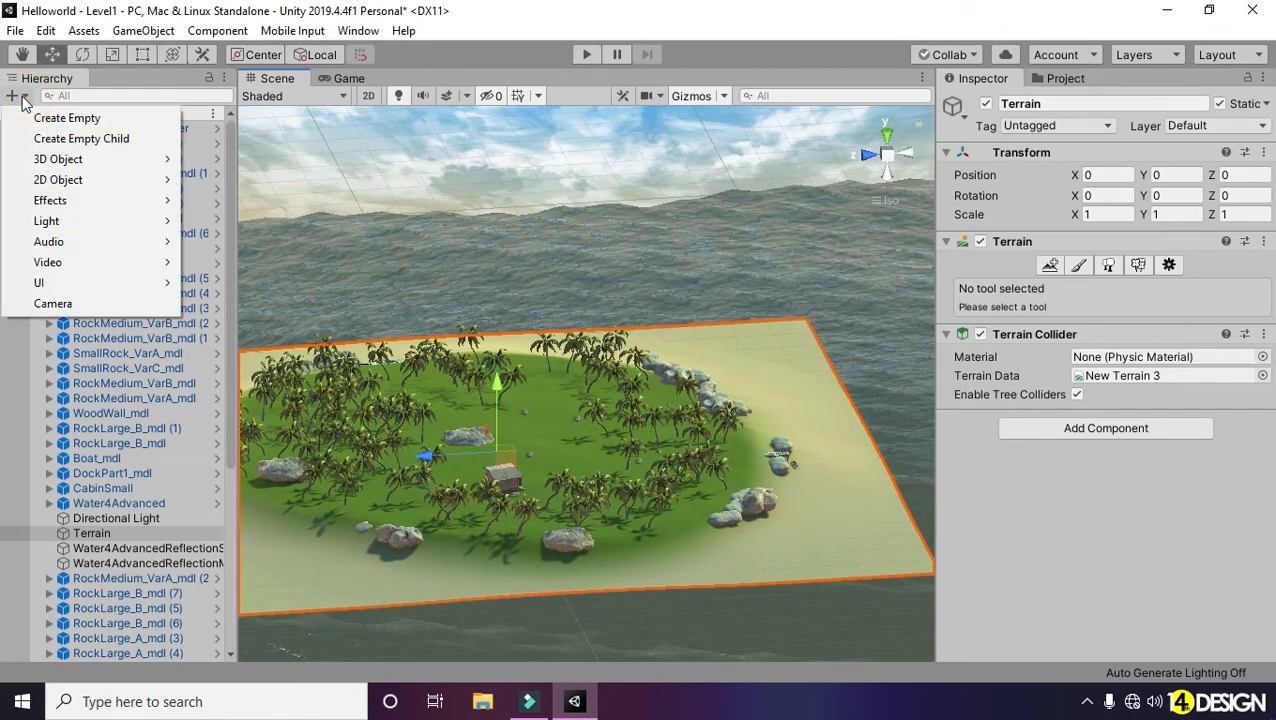
{"action": "mouse_move", "coordinate": [80, 166]}
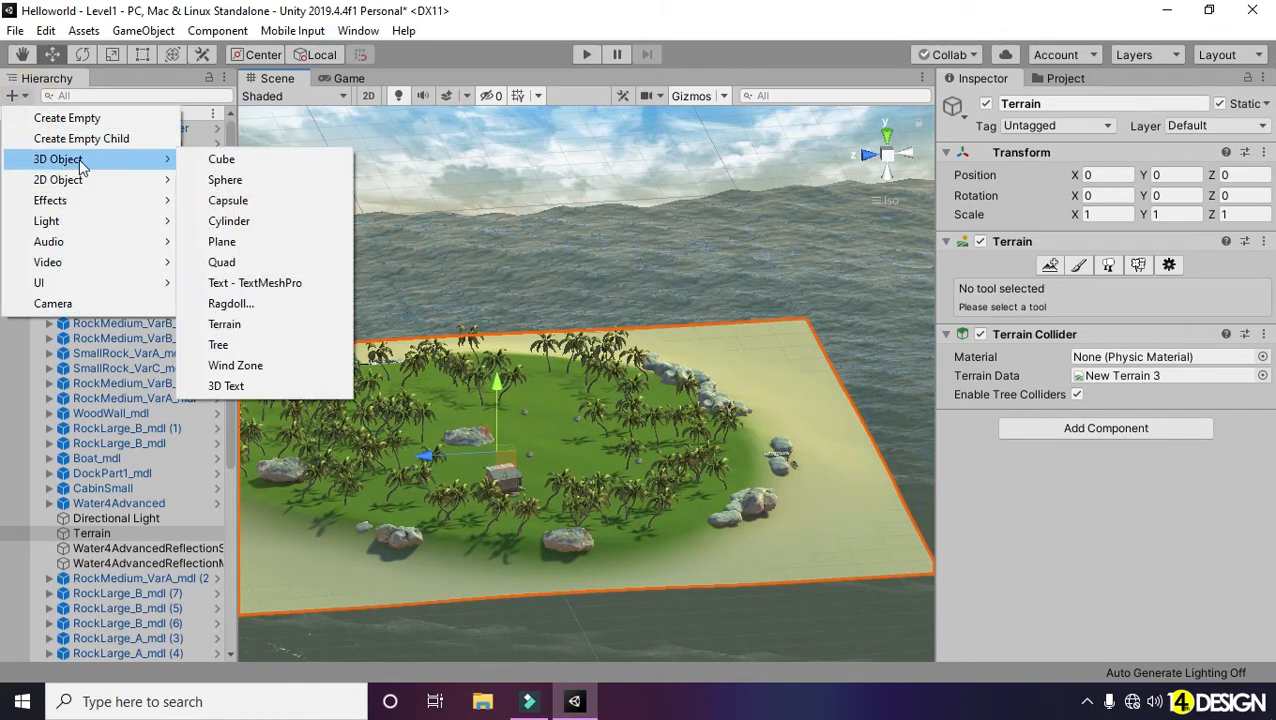
{"action": "left_click", "coordinate": [281, 166]}
{"action": "left_click_drag", "start_coordinate": [508, 392], "coordinate": [726, 396]}
Step: Rename the cube as Wal
{"action": "left_click", "coordinate": [1076, 100]}
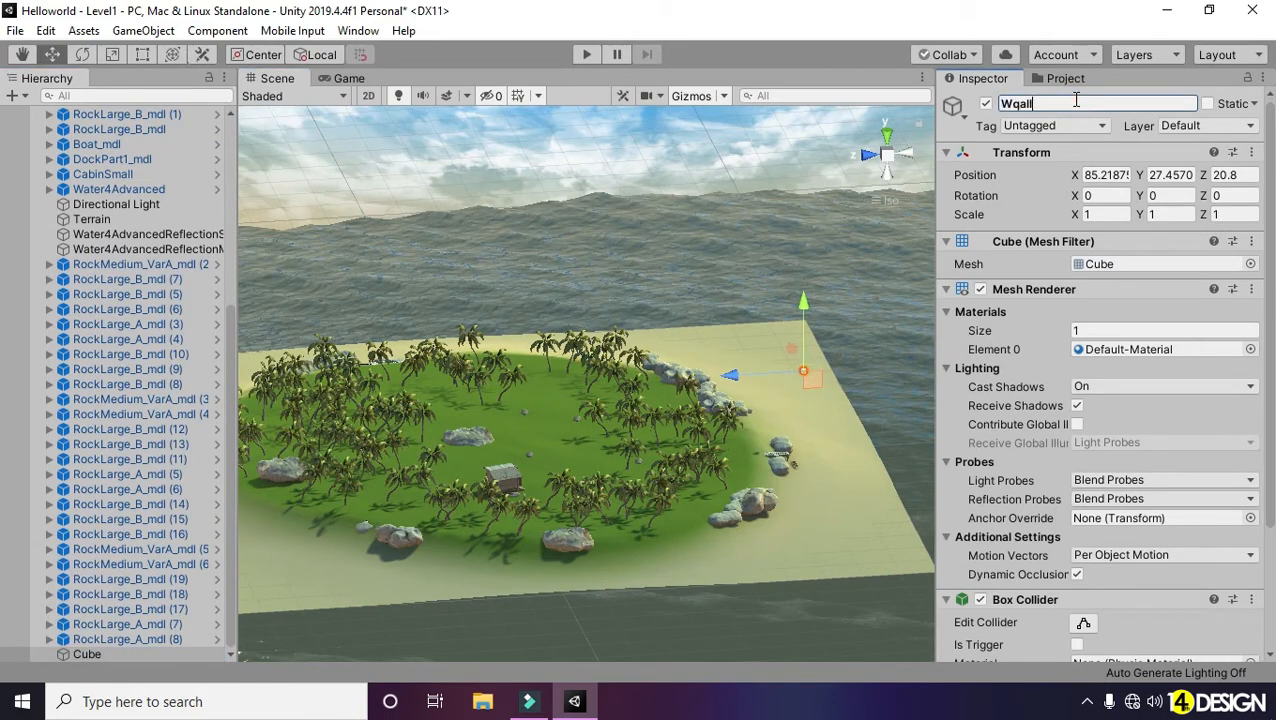
{"action": "type", "text": "Wal"}
{"action": "key", "text": "Return"}
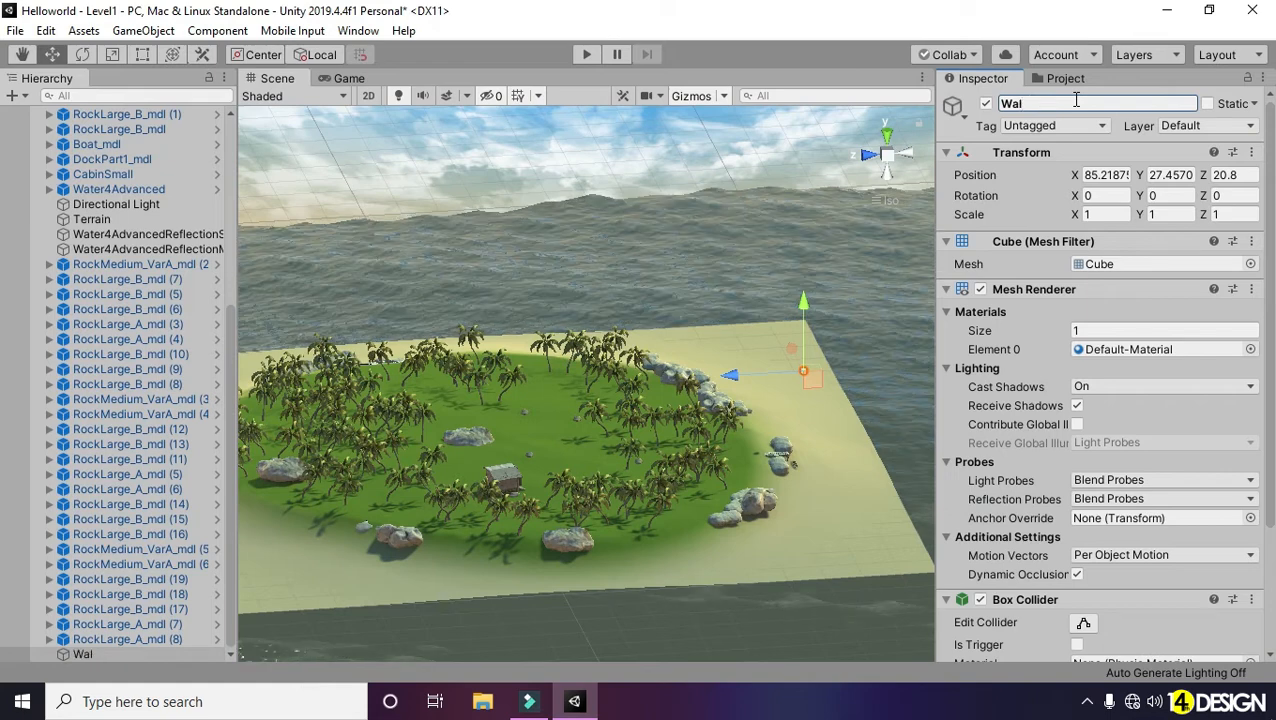
Step: Stretch the Wal cube along the beach to an X scale of about 187.79 and shift it to X 99.5
{"action": "left_click", "coordinate": [885, 131]}
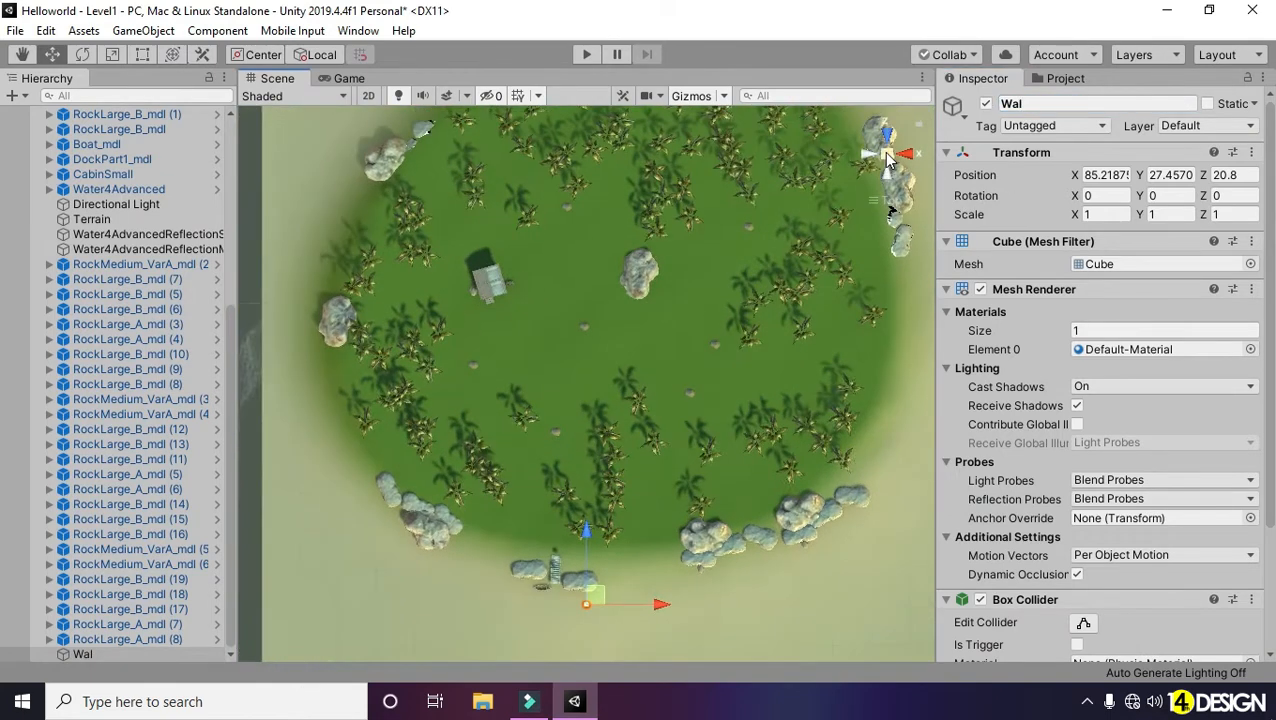
{"action": "scroll", "coordinate": [471, 415], "scroll_direction": "down", "scroll_amount": 5}
{"action": "scroll", "coordinate": [471, 415], "scroll_direction": "down", "scroll_amount": 2}
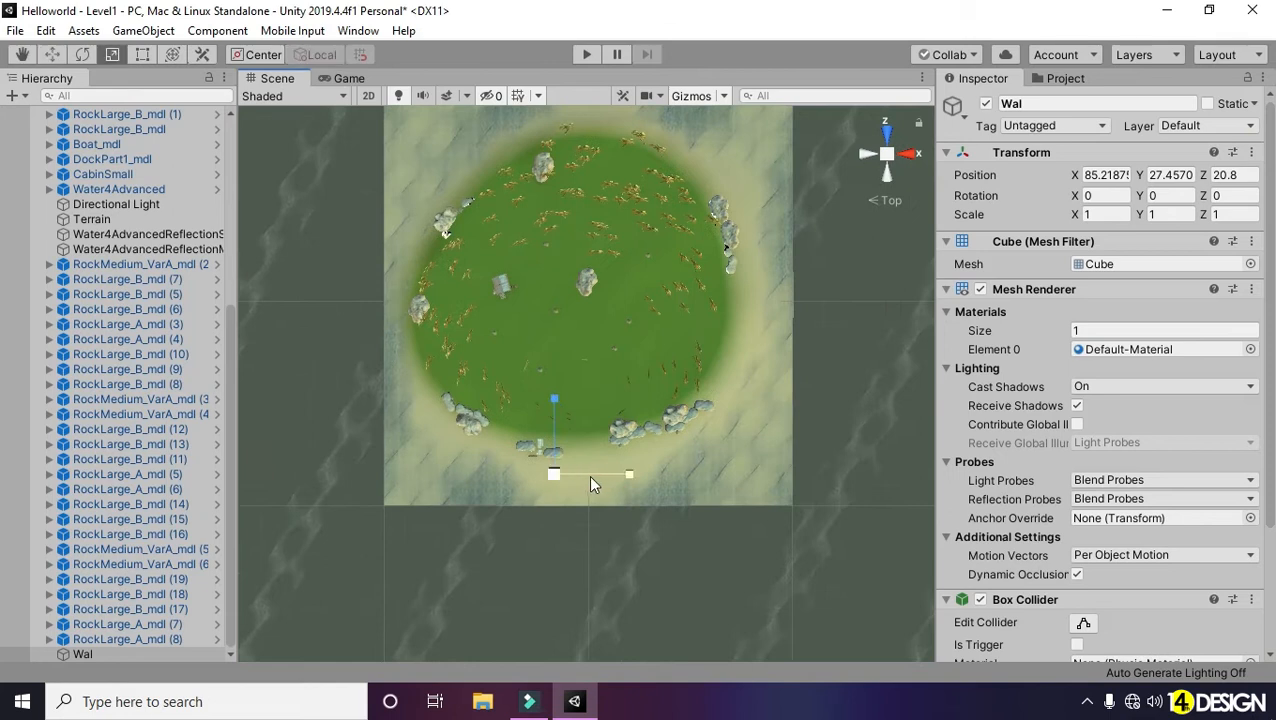
{"action": "left_click_drag", "start_coordinate": [634, 480], "coordinate": [650, 22]}
{"action": "left_click_drag", "start_coordinate": [620, 475], "coordinate": [684, 406]}
{"action": "key", "text": "r"}
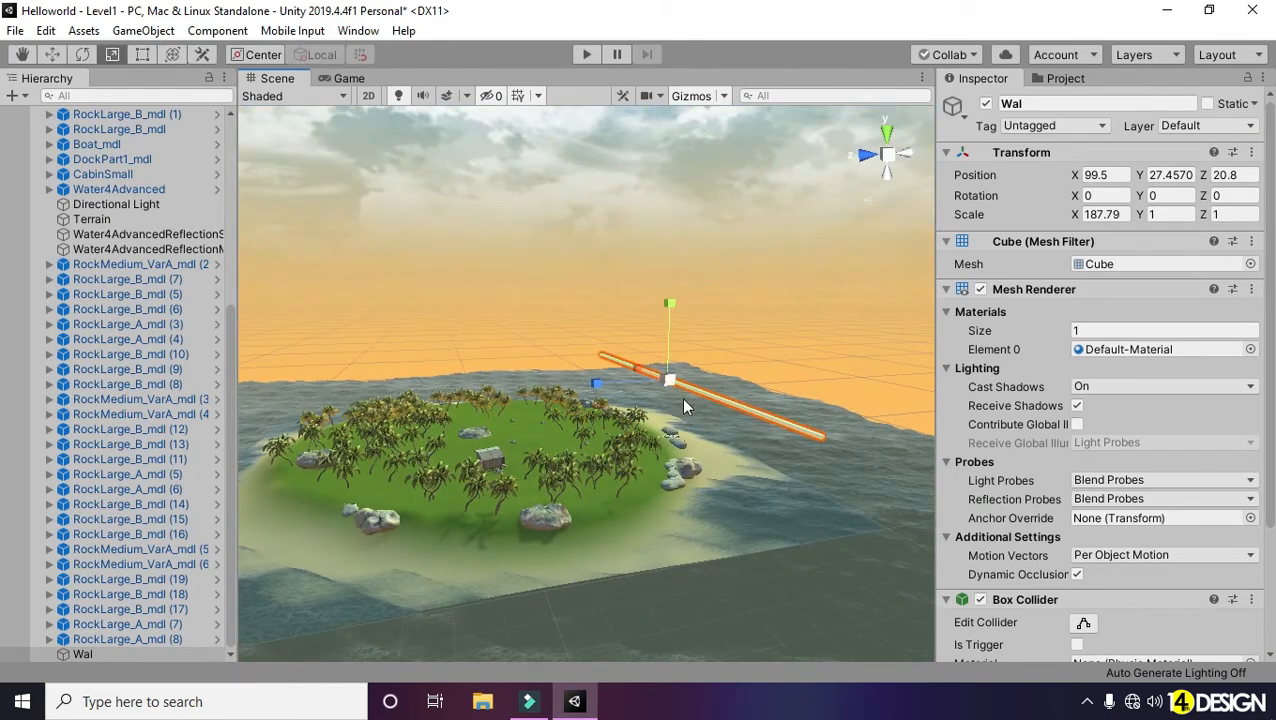
Step: Scale the Wal object's height to about 39.26 and position it at Y 6.4, Z 8.5 along the shore
{"action": "left_click_drag", "start_coordinate": [670, 306], "coordinate": [880, 205]}
{"action": "left_click_drag", "start_coordinate": [683, 320], "coordinate": [662, 353]}
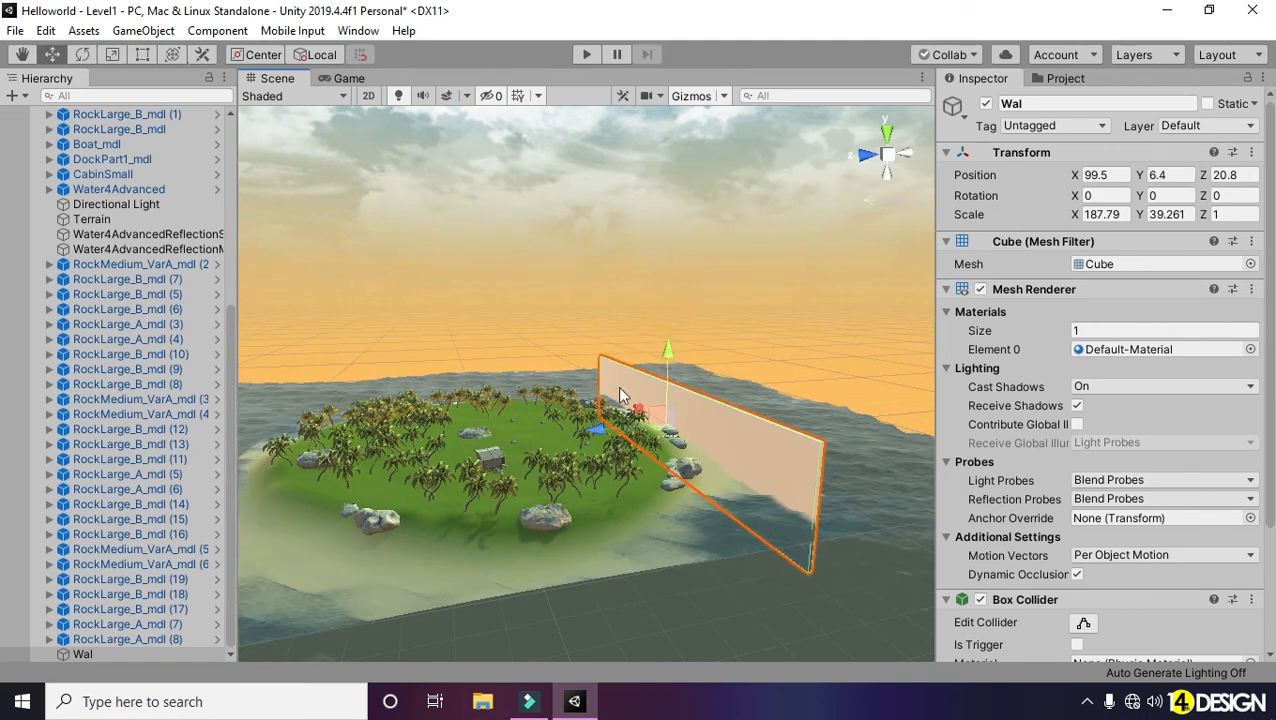
{"action": "left_click_drag", "start_coordinate": [598, 420], "coordinate": [625, 423]}
{"action": "left_click_drag", "start_coordinate": [692, 497], "coordinate": [562, 447], "text": "alt"}
{"action": "left_click_drag", "start_coordinate": [521, 487], "coordinate": [730, 600], "text": "alt"}
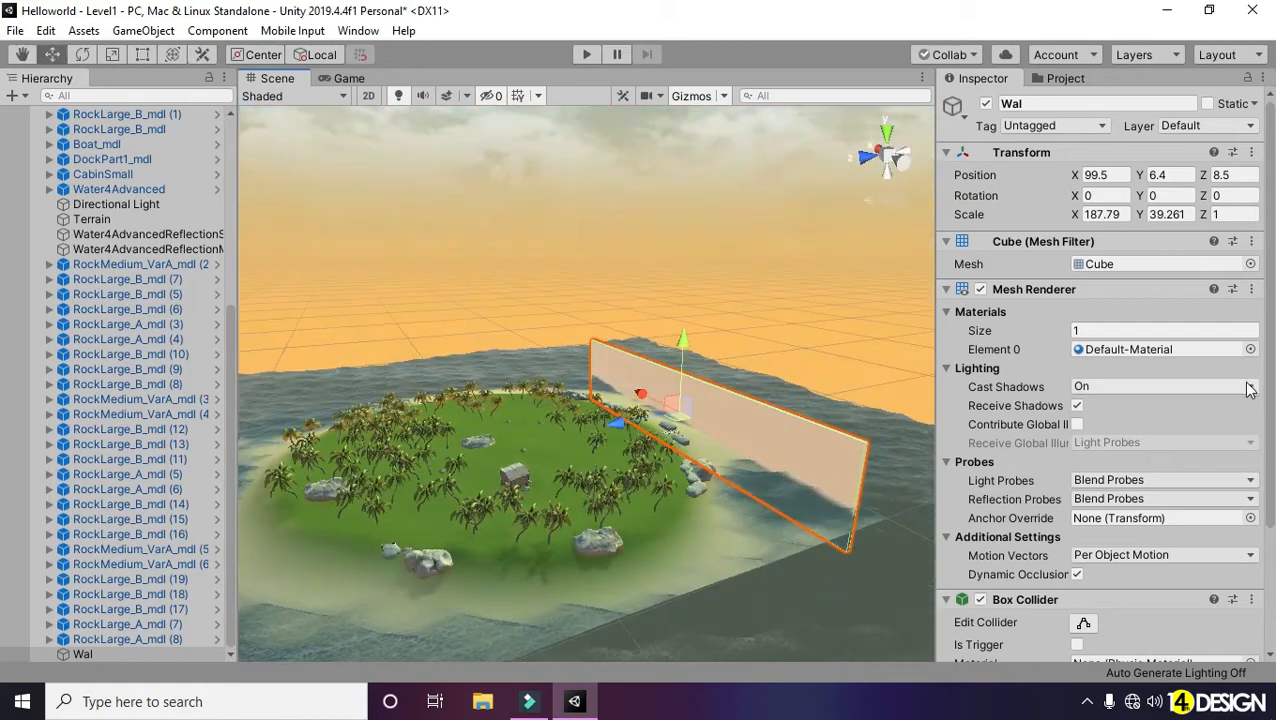
Step: Make the Wal object invisible by disabling its Mesh Renderer, and thicken it to a Z scale of about 2.46
{"action": "left_click", "coordinate": [981, 290]}
{"action": "left_click_drag", "start_coordinate": [702, 451], "coordinate": [486, 388], "text": "alt"}
{"action": "left_click_drag", "start_coordinate": [634, 435], "coordinate": [540, 434]}
{"action": "left_click_drag", "start_coordinate": [610, 487], "coordinate": [705, 448], "text": "alt"}
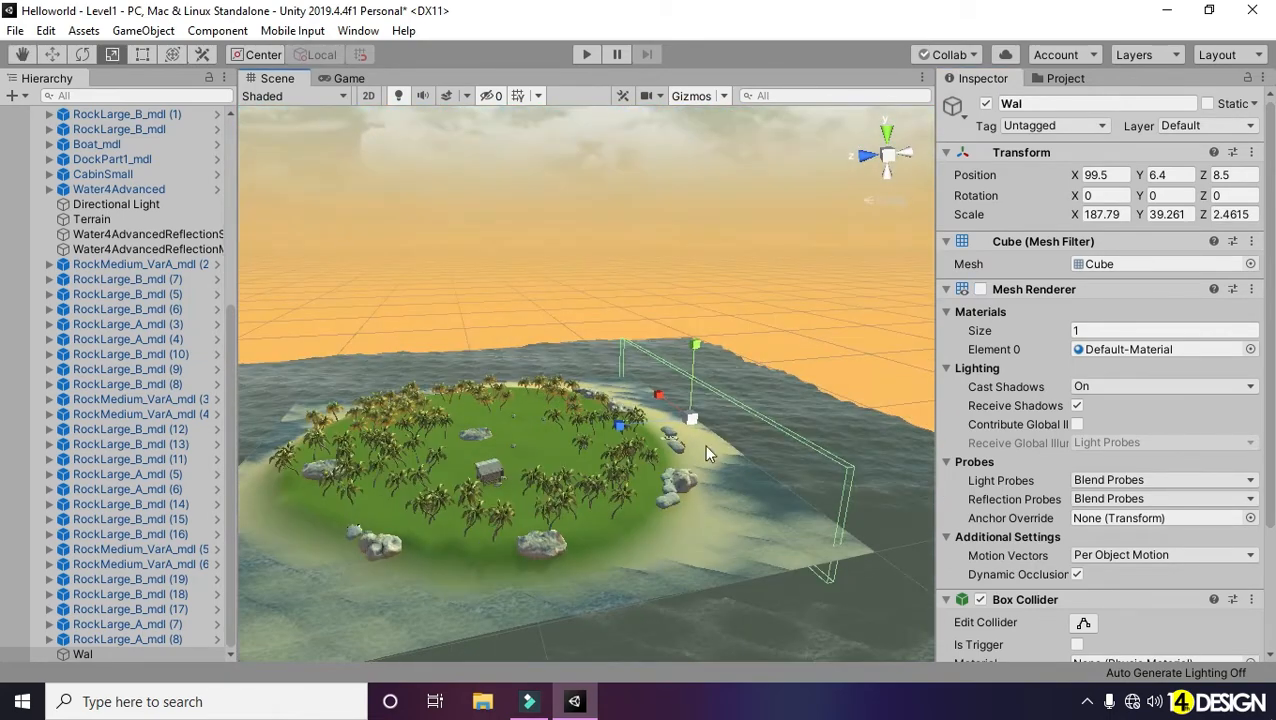
Step: Play-test the level by walking the character off the dock and across the beach towards the invisible wall
{"action": "left_click", "coordinate": [346, 80]}
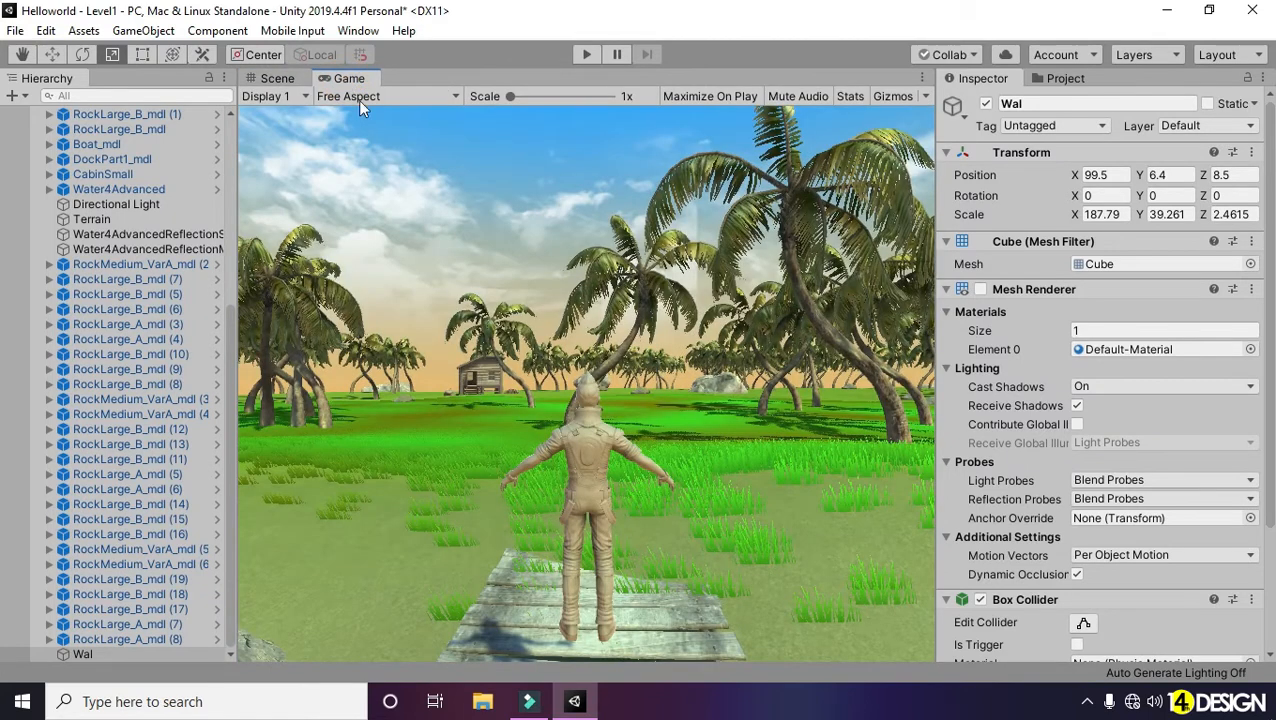
{"action": "left_click", "coordinate": [584, 54]}
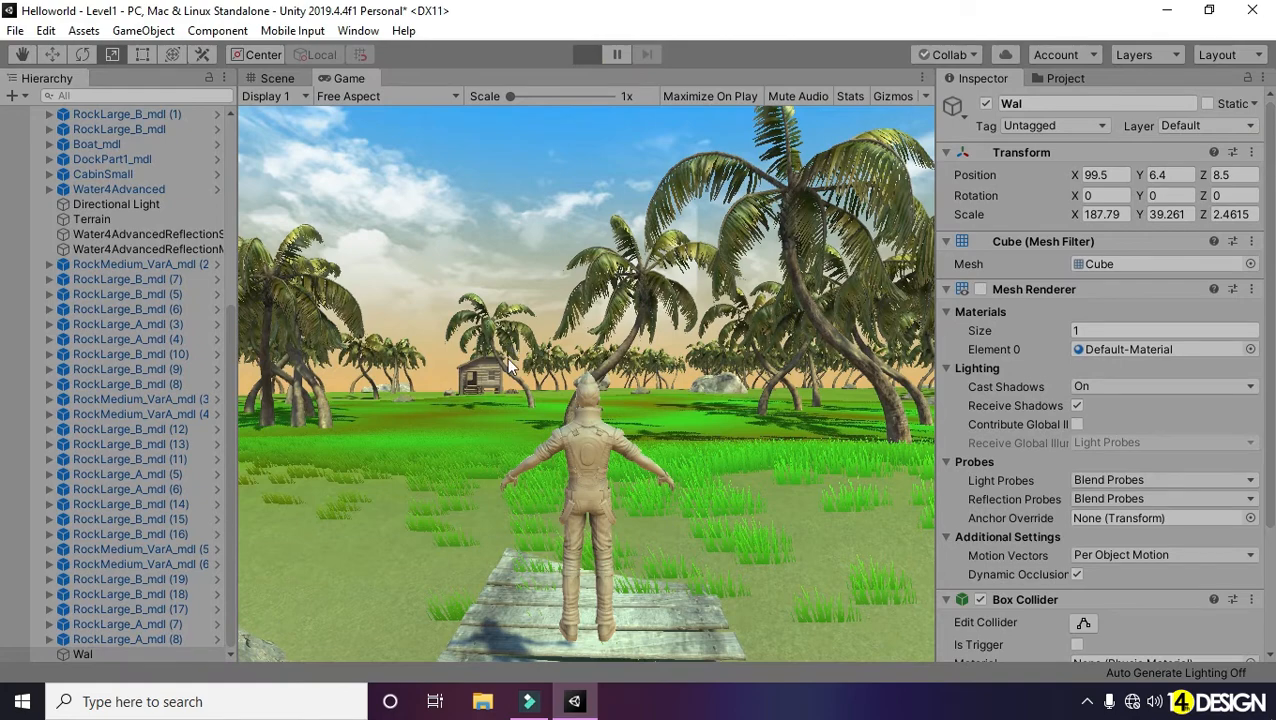
{"action": "key", "text": "d"}
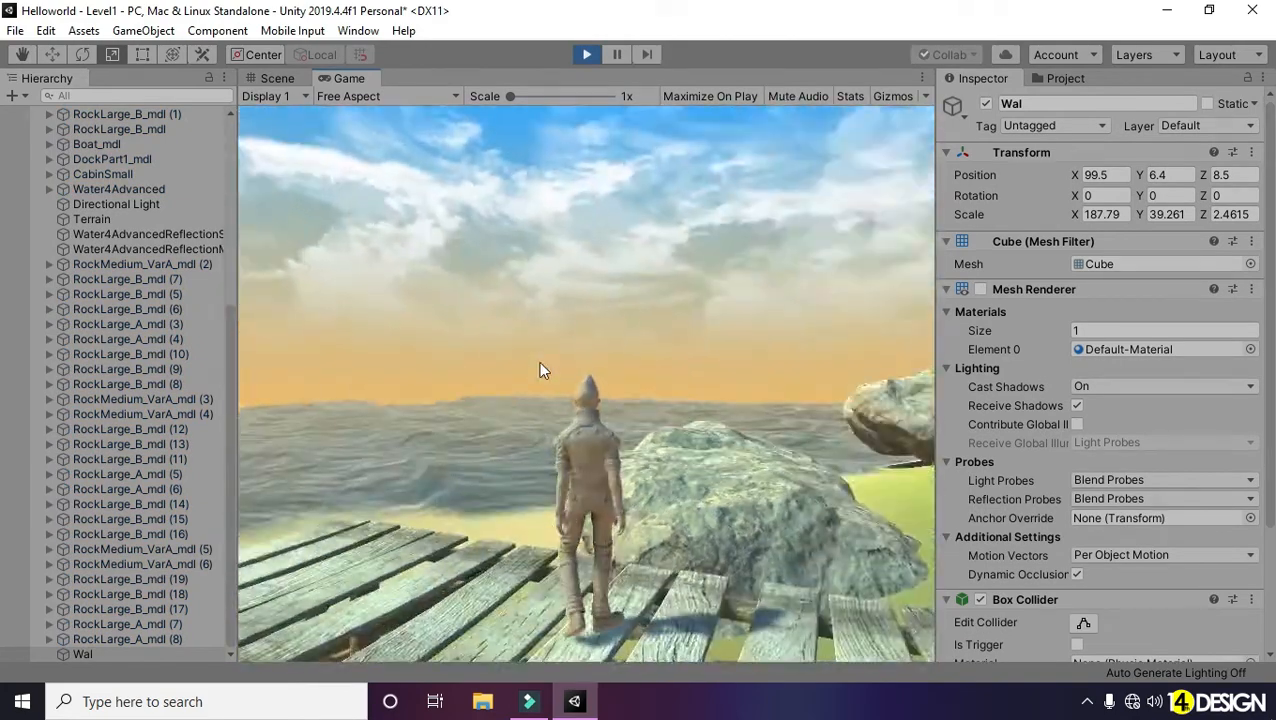
{"action": "key", "text": "w"}
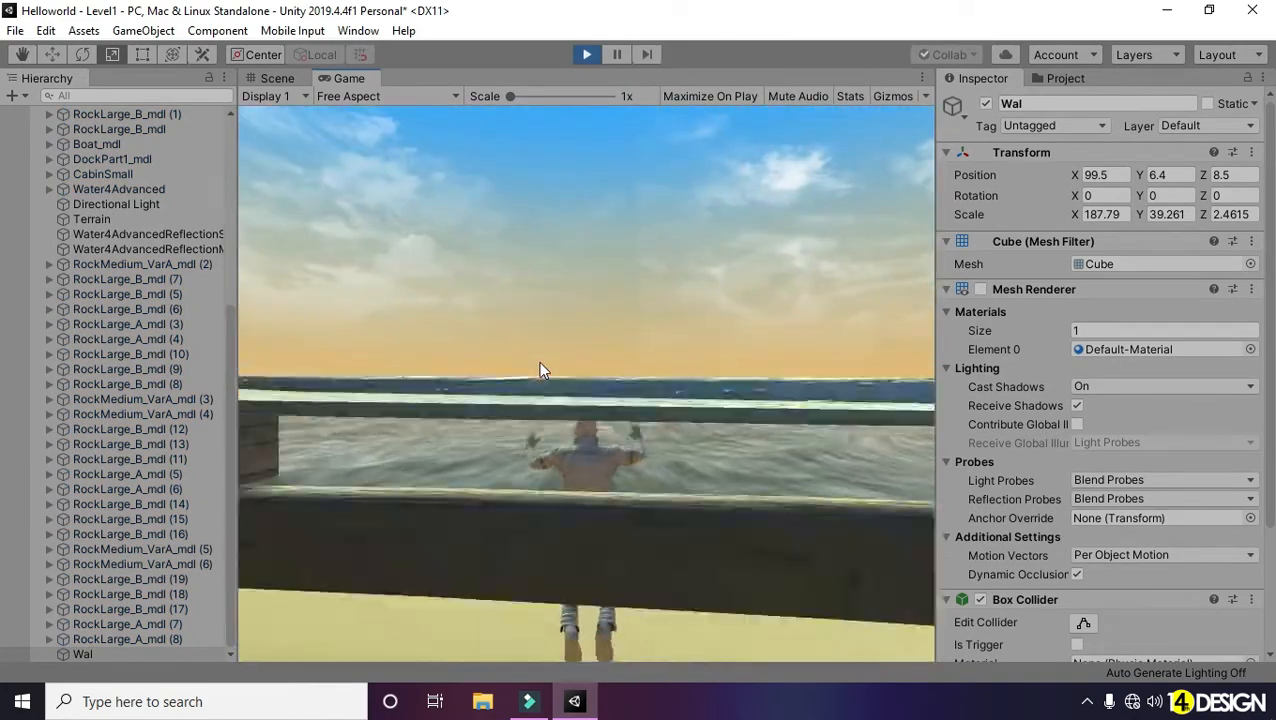
{"action": "key", "text": "w"}
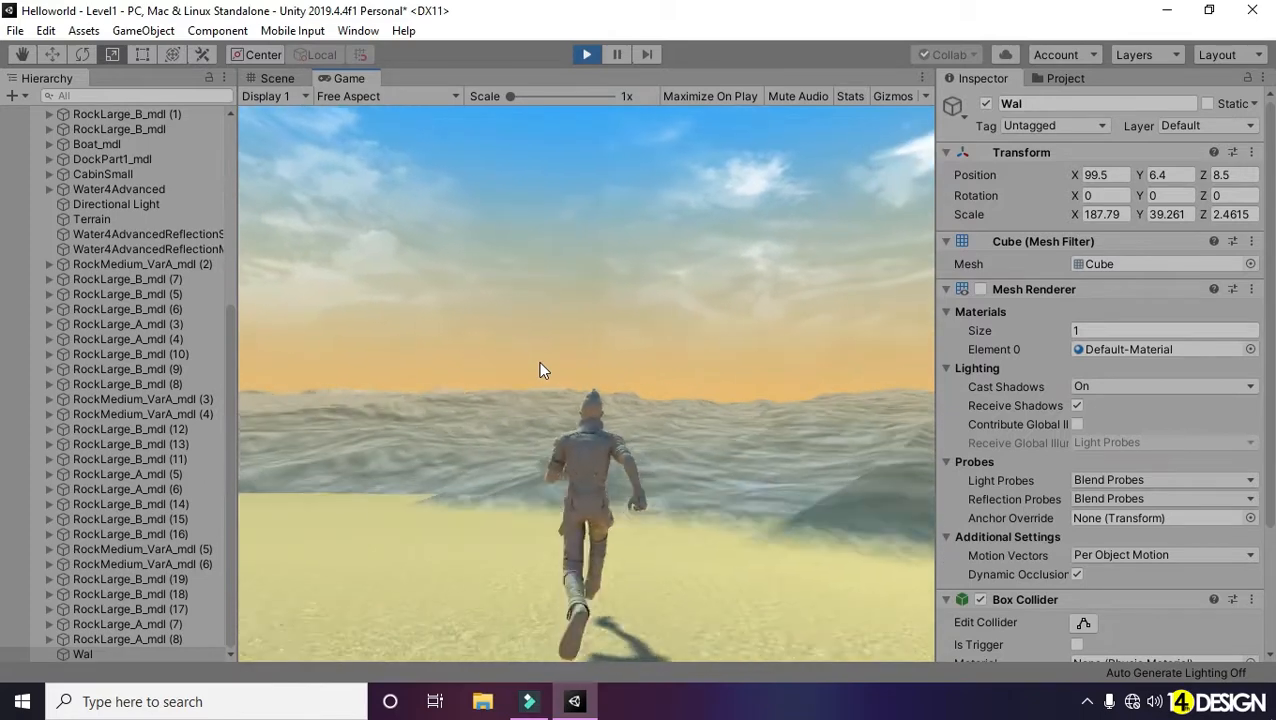
{"action": "key", "text": "w"}
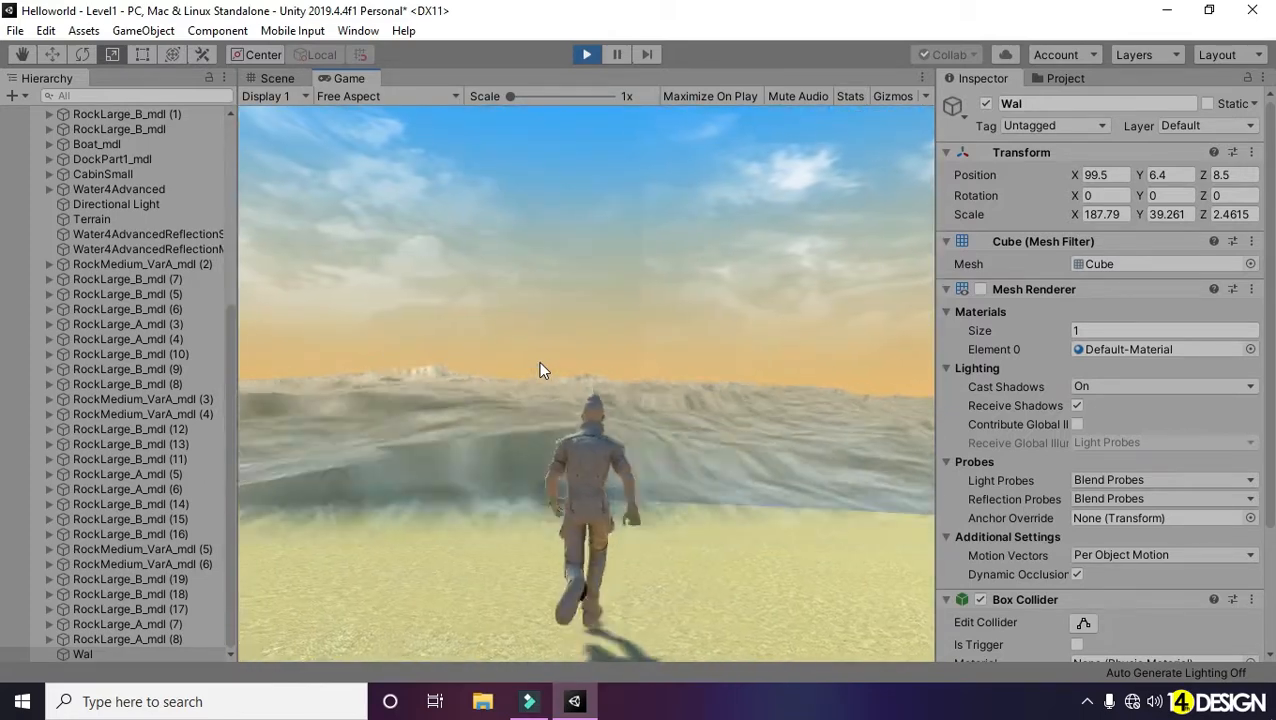
{"action": "key", "text": "w"}
{"action": "key", "text": "d"}
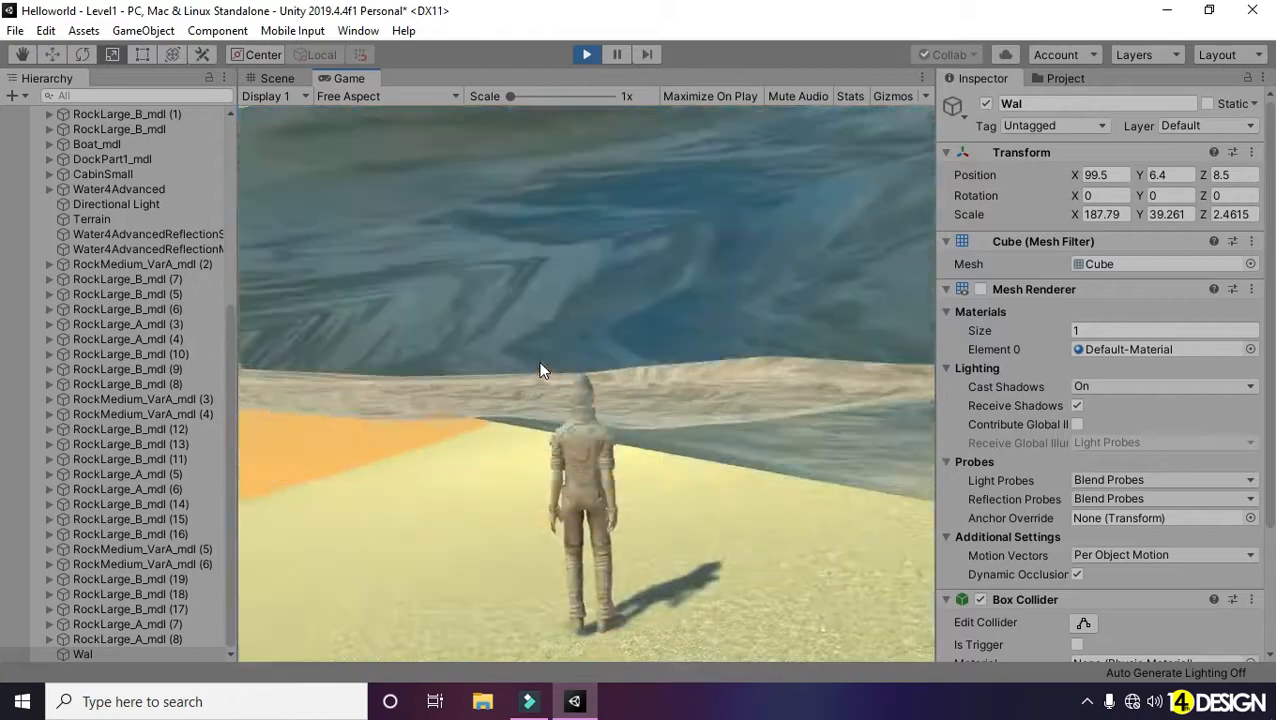
{"action": "key", "text": "d"}
{"action": "left_click", "coordinate": [586, 56]}
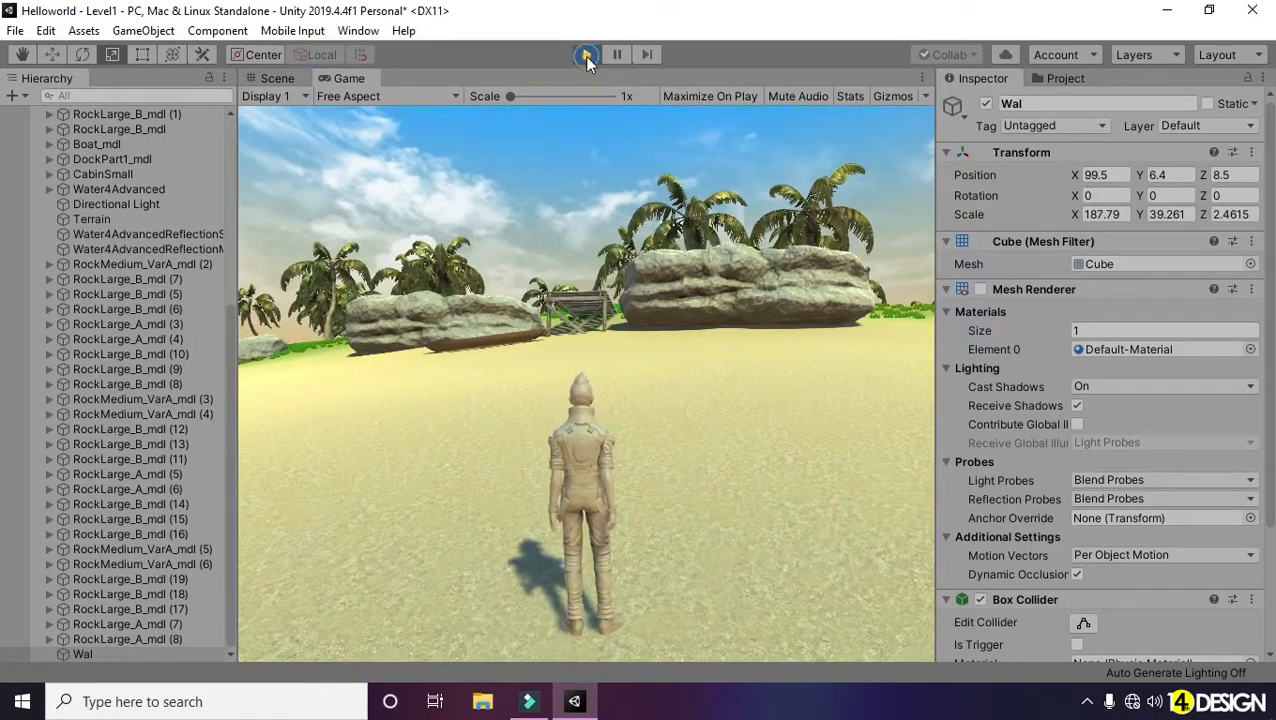
Step: Move the Wal object inland to Z 13.3 and lengthen it to an X scale of about 211.26 so it spans the terrain
{"action": "left_click", "coordinate": [268, 96]}
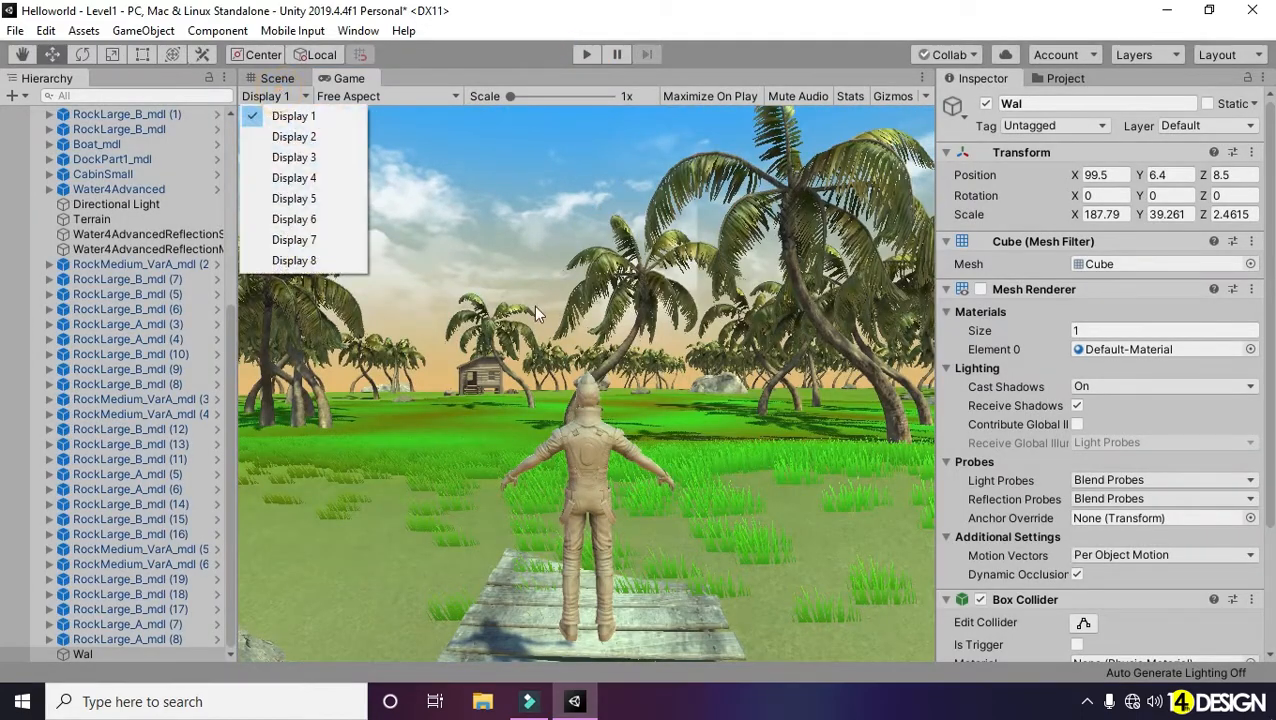
{"action": "left_click", "coordinate": [558, 303]}
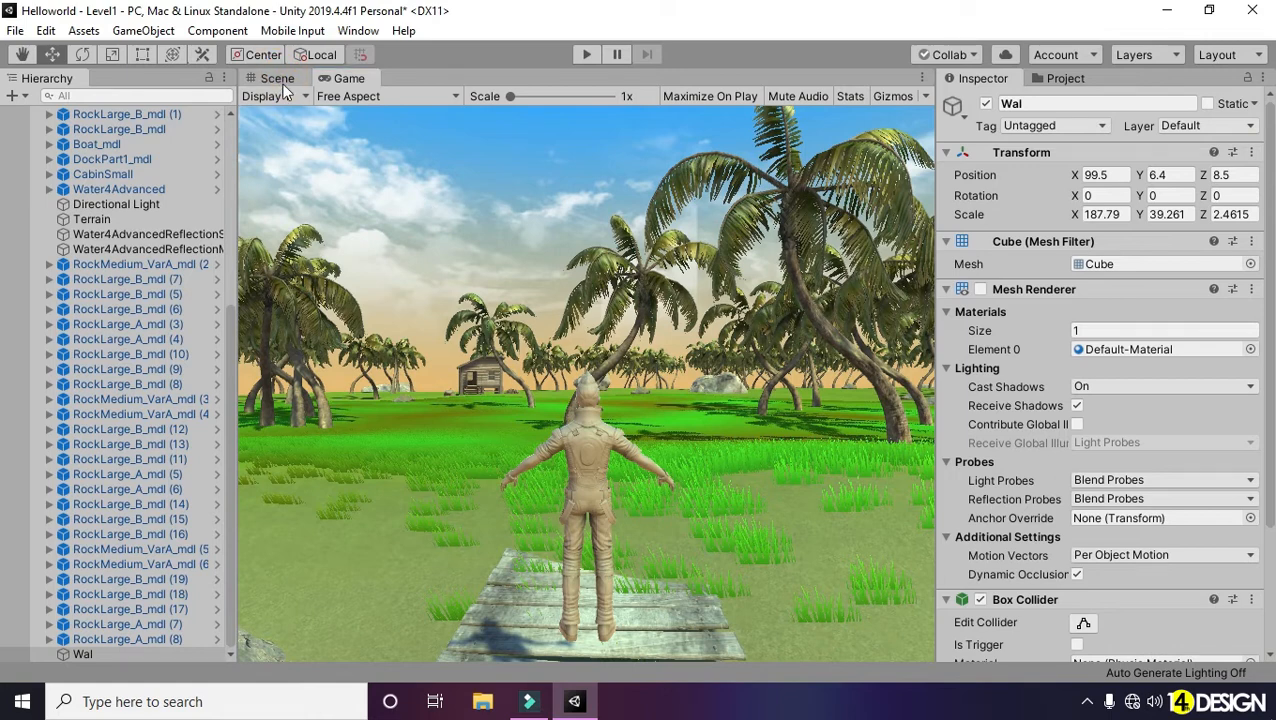
{"action": "left_click", "coordinate": [278, 79]}
{"action": "left_click_drag", "start_coordinate": [527, 390], "coordinate": [590, 575]}
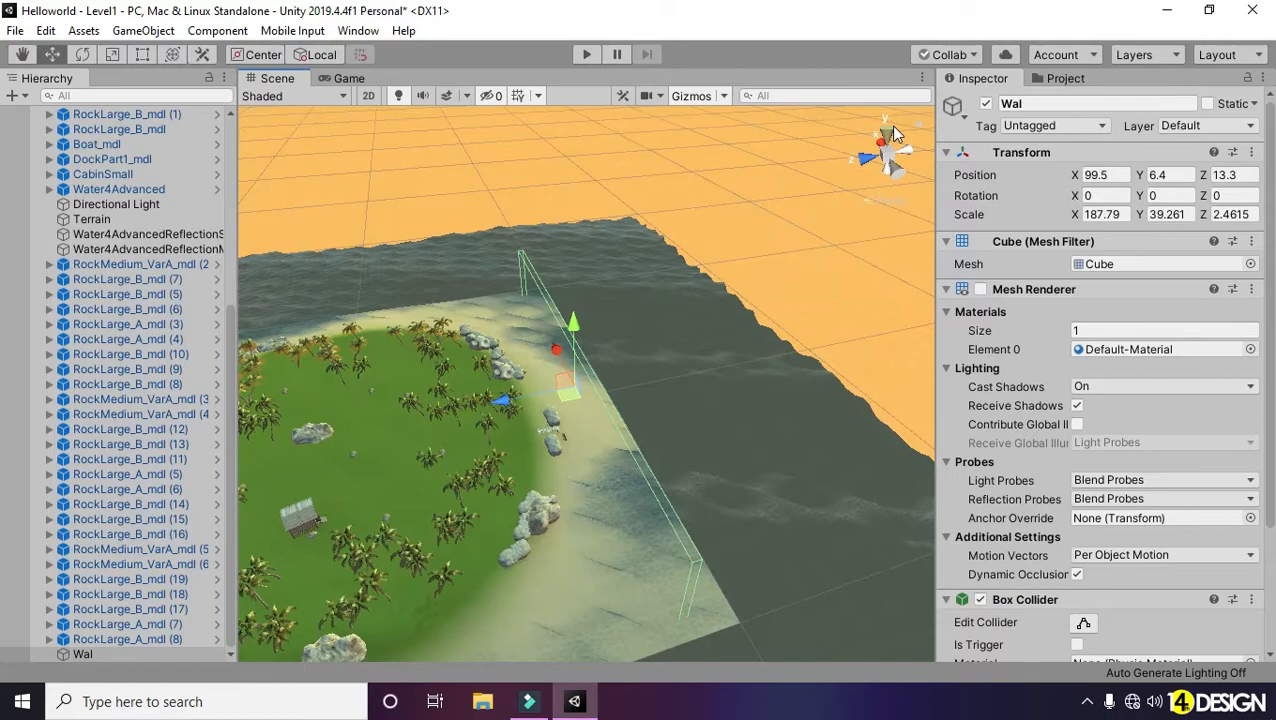
{"action": "left_click", "coordinate": [890, 133]}
{"action": "left_click", "coordinate": [887, 133]}
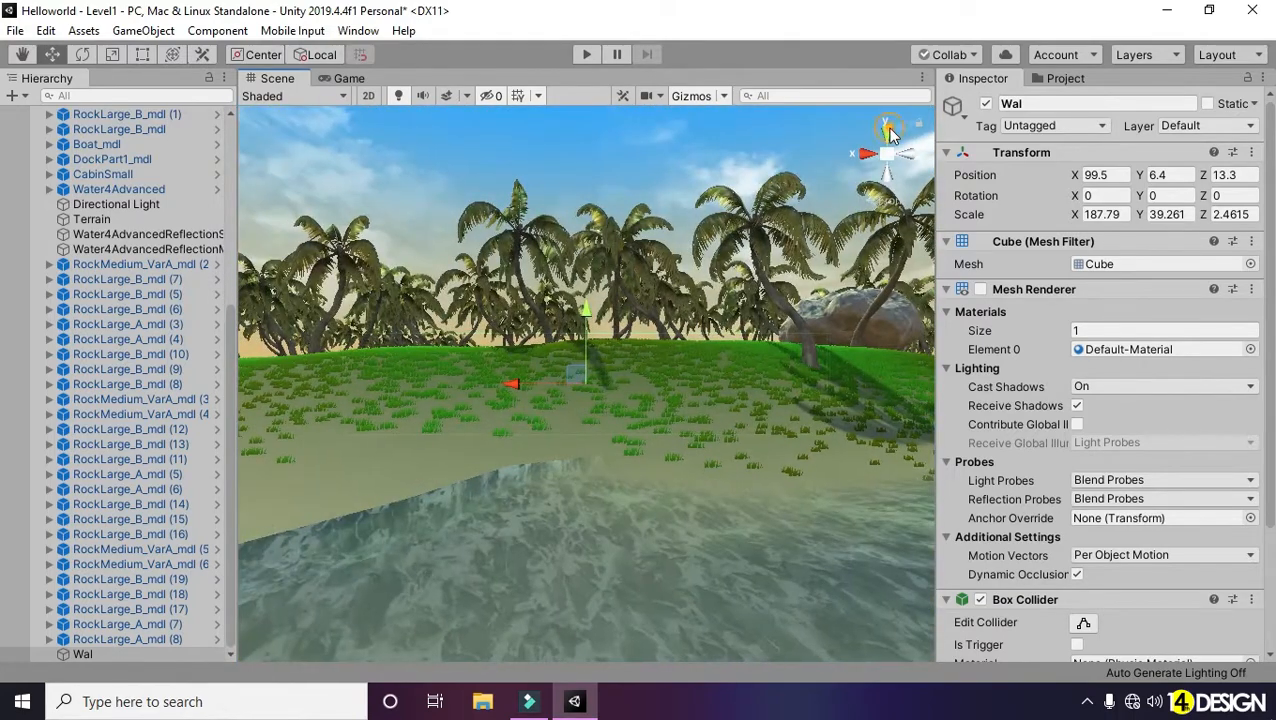
{"action": "left_click", "coordinate": [890, 133]}
{"action": "left_click", "coordinate": [886, 149]}
{"action": "middle_click_drag", "start_coordinate": [385, 307], "coordinate": [377, 361]}
{"action": "key", "text": "r"}
{"action": "left_click_drag", "start_coordinate": [644, 431], "coordinate": [650, 431]}
Step: Duplicate the Wal object and place the copy along the opposite shore of the terrain
{"action": "key", "text": "w"}
{"action": "key", "text": "ctrl+d"}
{"action": "left_click_drag", "start_coordinate": [575, 366], "coordinate": [579, 172]}
{"action": "middle_click_drag", "start_coordinate": [718, 259], "coordinate": [718, 418]}
Step: Create another wall copy, move it to mid-island at Z 100.7 and set its Y rotation to 90
{"action": "left_click_drag", "start_coordinate": [579, 272], "coordinate": [578, 363]}
{"action": "key", "text": "ctrl+d"}
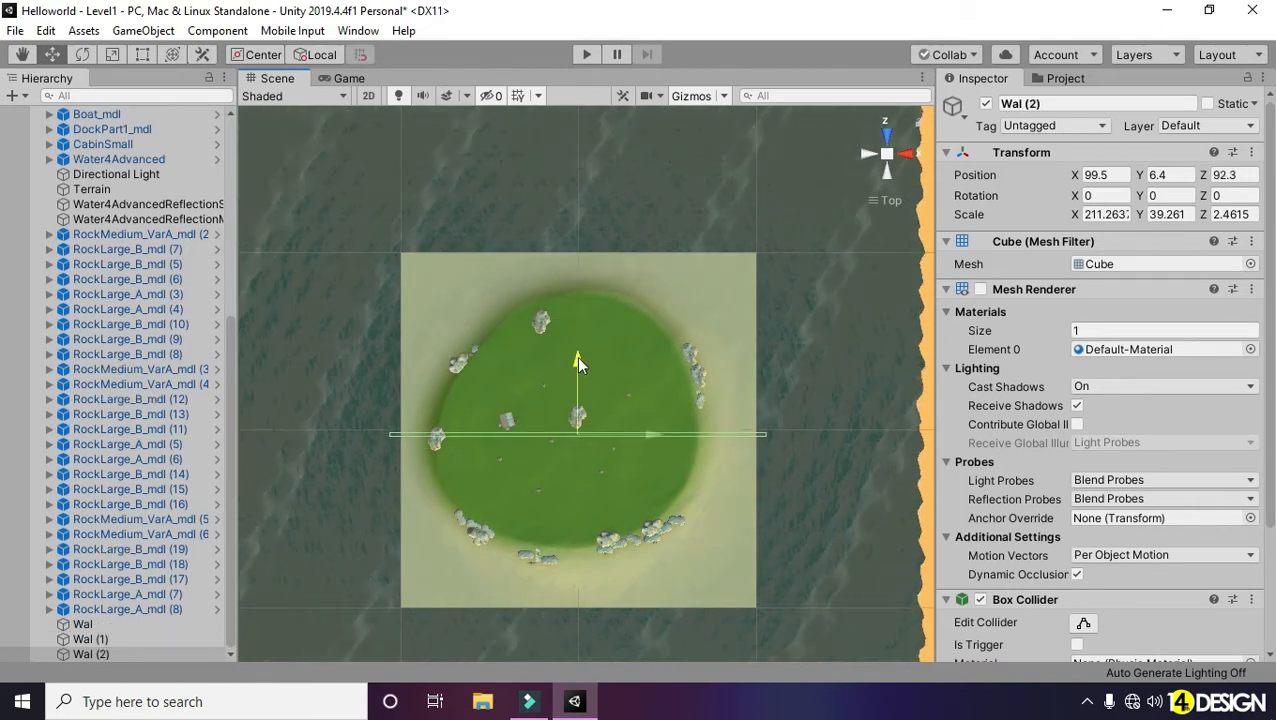
{"action": "left_click_drag", "start_coordinate": [658, 431], "coordinate": [350, 625]}
{"action": "type", "text": "9"}
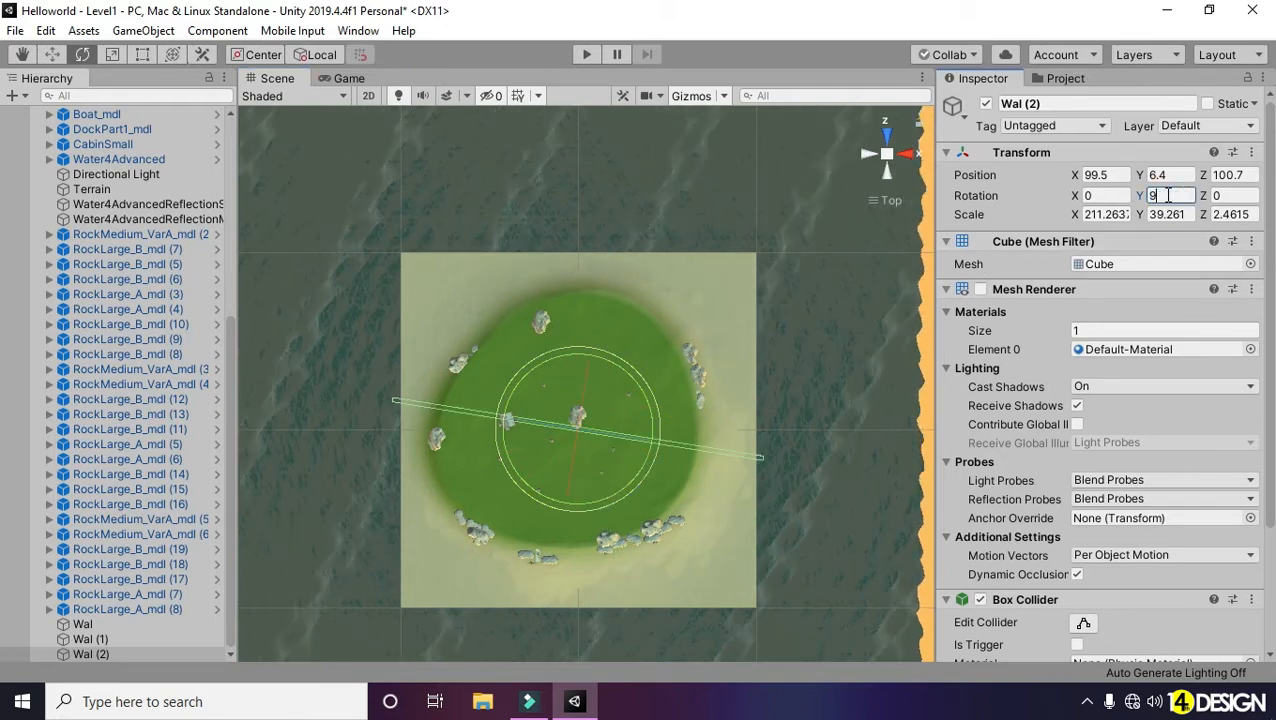
{"action": "type", "text": "0w"}
Step: Place the rotated wall along one side shore and a duplicate of it along the opposite side at X 8.3
{"action": "left_click_drag", "start_coordinate": [626, 406], "coordinate": [464, 458]}
{"action": "left_click", "coordinate": [777, 408]}
{"action": "key", "text": "ctrl+d"}
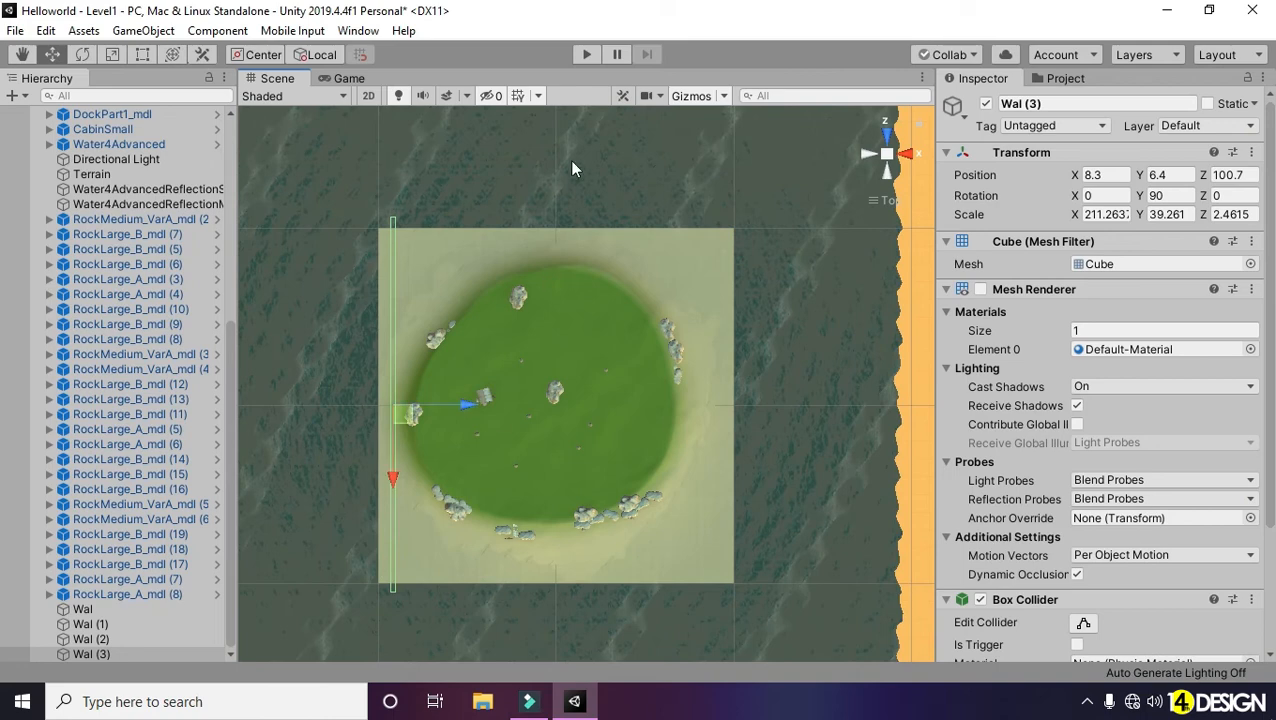
{"action": "left_click", "coordinate": [344, 79]}
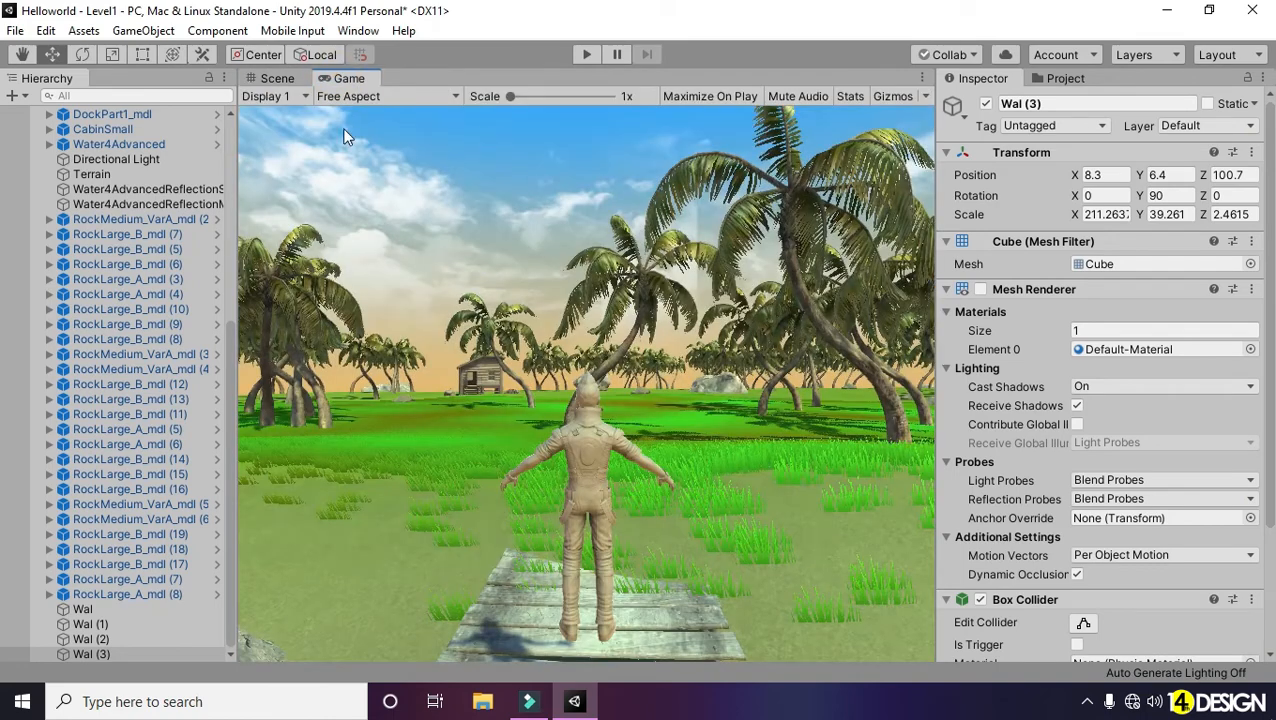
{"action": "left_click", "coordinate": [275, 79]}
Step: Create an empty GameObject and make the four Wal objects its children
{"action": "left_click_drag", "start_coordinate": [541, 385], "coordinate": [616, 194], "text": "alt"}
{"action": "left_click_drag", "start_coordinate": [231, 341], "coordinate": [236, 120]}
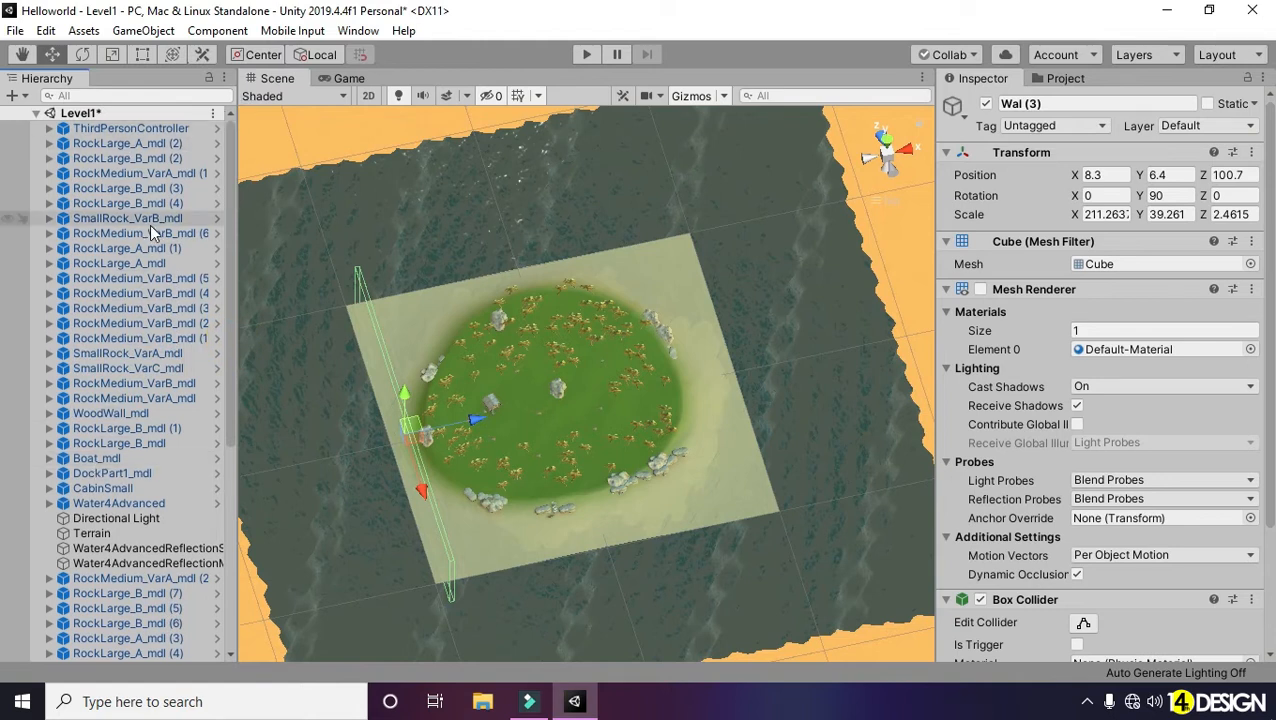
{"action": "left_click", "coordinate": [14, 96]}
{"action": "left_click", "coordinate": [70, 118]}
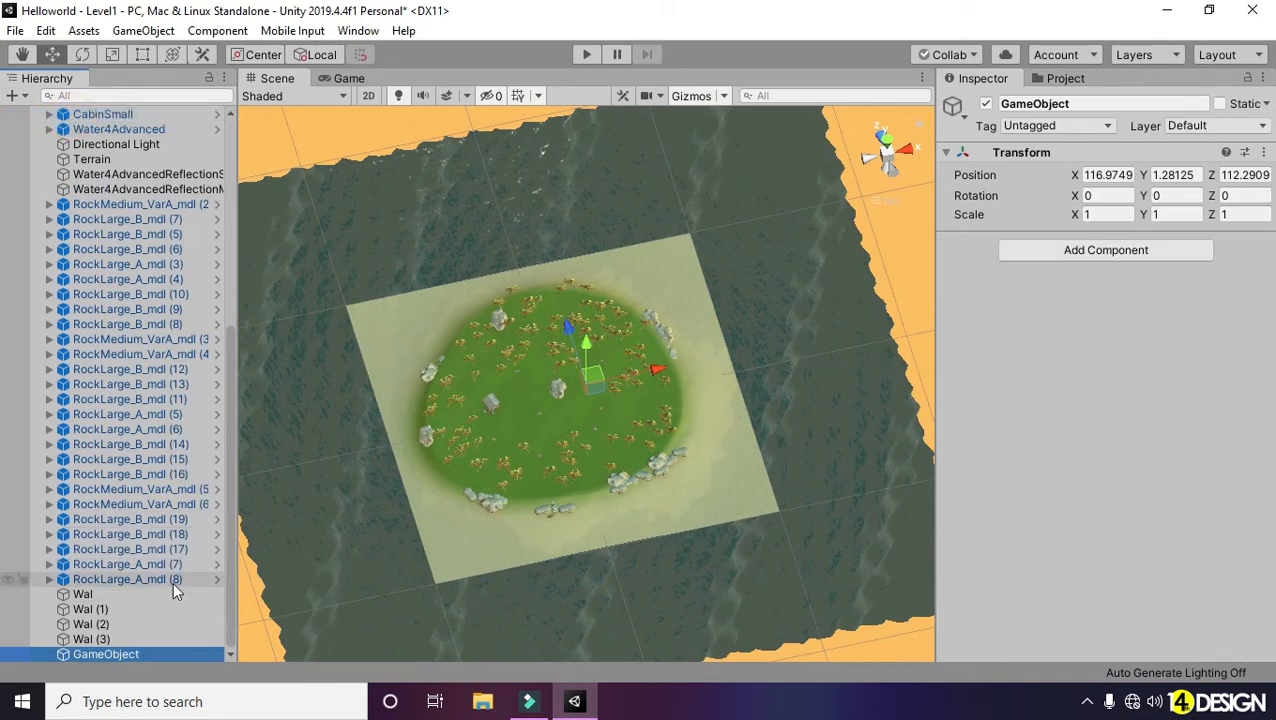
{"action": "left_click", "coordinate": [128, 595]}
{"action": "left_click", "coordinate": [129, 638], "text": "shift"}
{"action": "left_click_drag", "start_coordinate": [82, 592], "coordinate": [123, 654]}
{"action": "left_click", "coordinate": [122, 653]}
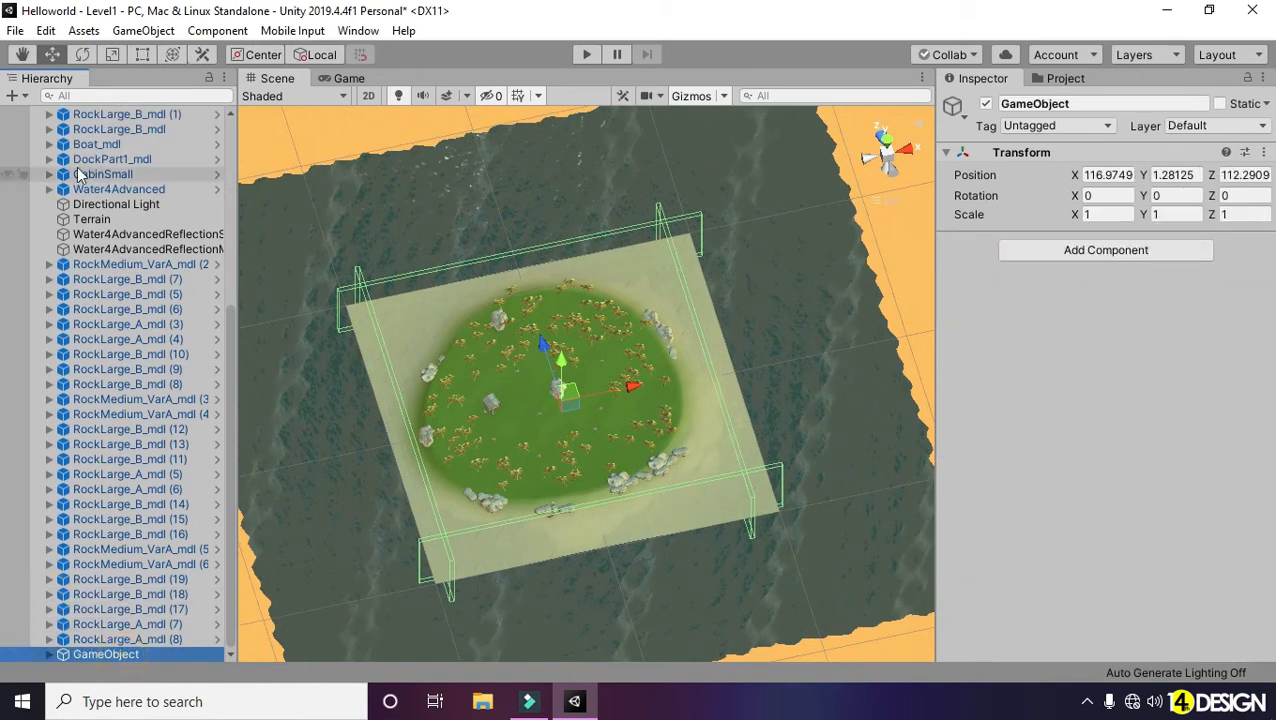
Step: Create a second empty GameObject and parent the rocks from RockMedium_VarA_mdl (2) through RockLarge_A_mdl (8) to it
{"action": "left_click", "coordinate": [14, 95]}
{"action": "left_click", "coordinate": [62, 118]}
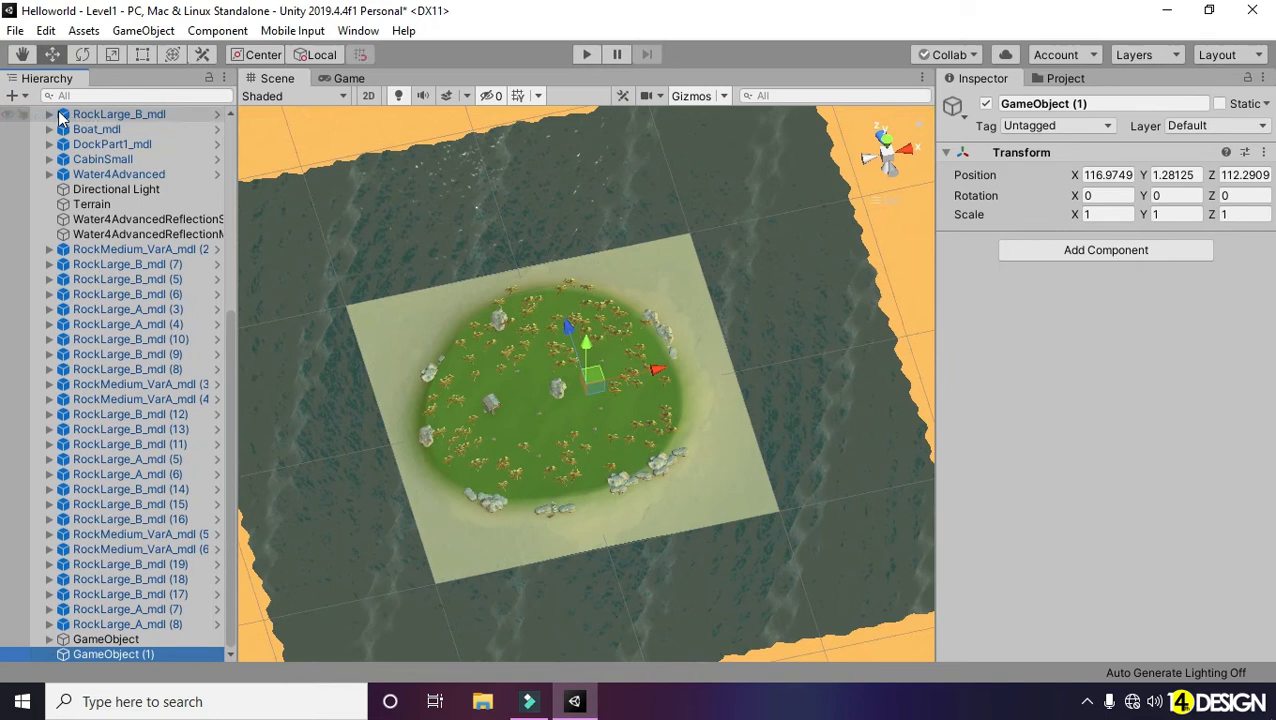
{"action": "left_click", "coordinate": [173, 623]}
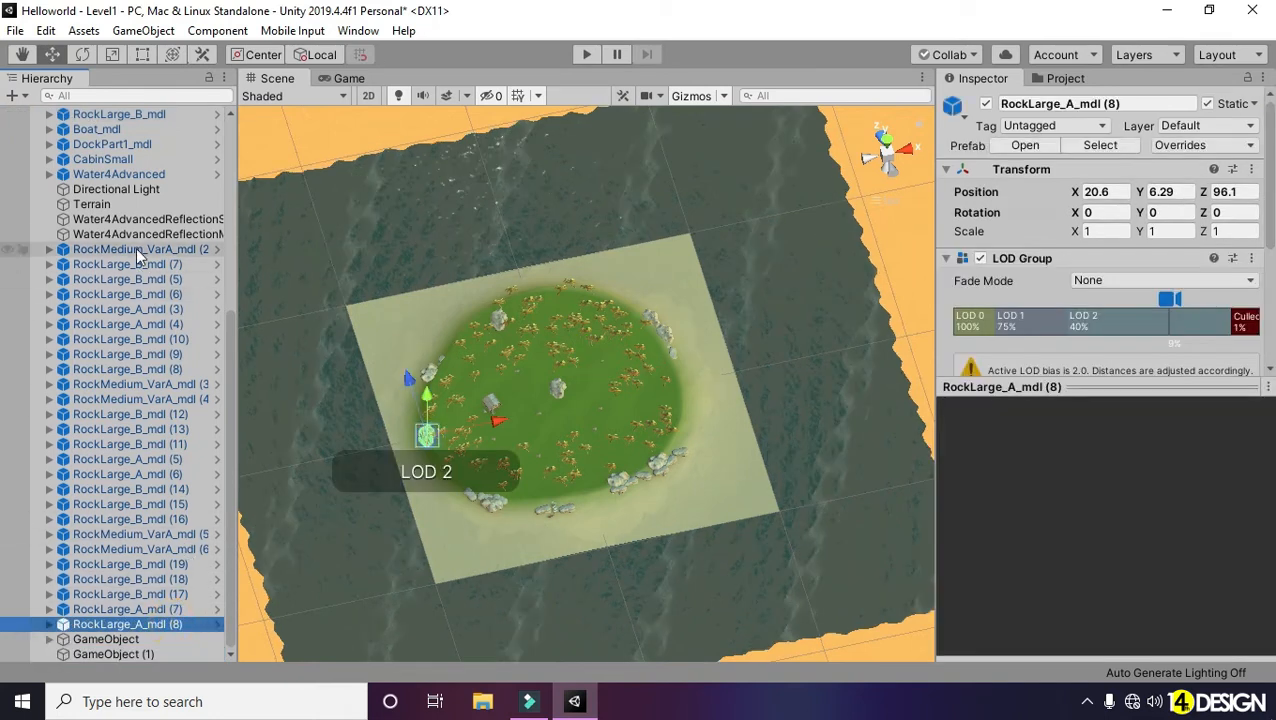
{"action": "left_click", "coordinate": [149, 250], "text": "shift"}
{"action": "left_click_drag", "start_coordinate": [149, 250], "coordinate": [149, 654]}
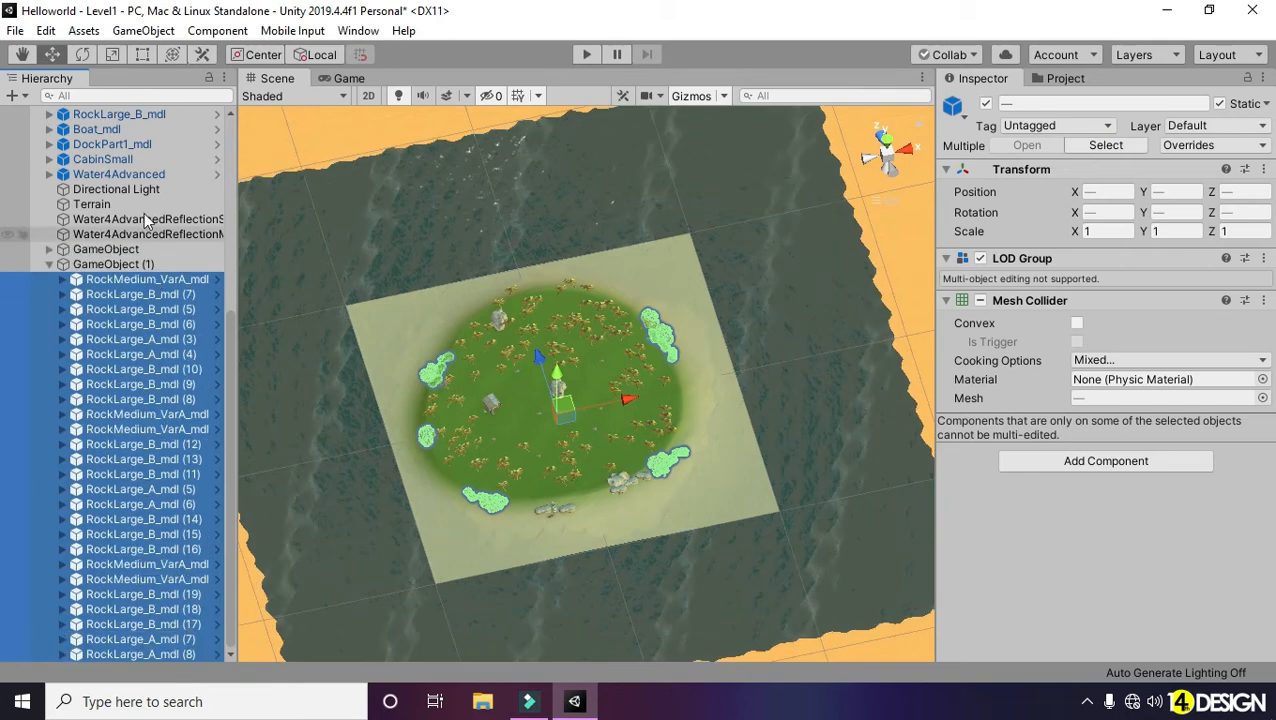
Step: Parent the remaining objects from RockLarge_A_mdl (2) through RockLarge_B_mdl, including WoodWall_mdl, to GameObject (1) and collapse the group
{"action": "left_click_drag", "start_coordinate": [231, 322], "coordinate": [235, 283]}
{"action": "left_click", "coordinate": [175, 297]}
{"action": "left_click", "coordinate": [175, 283]}
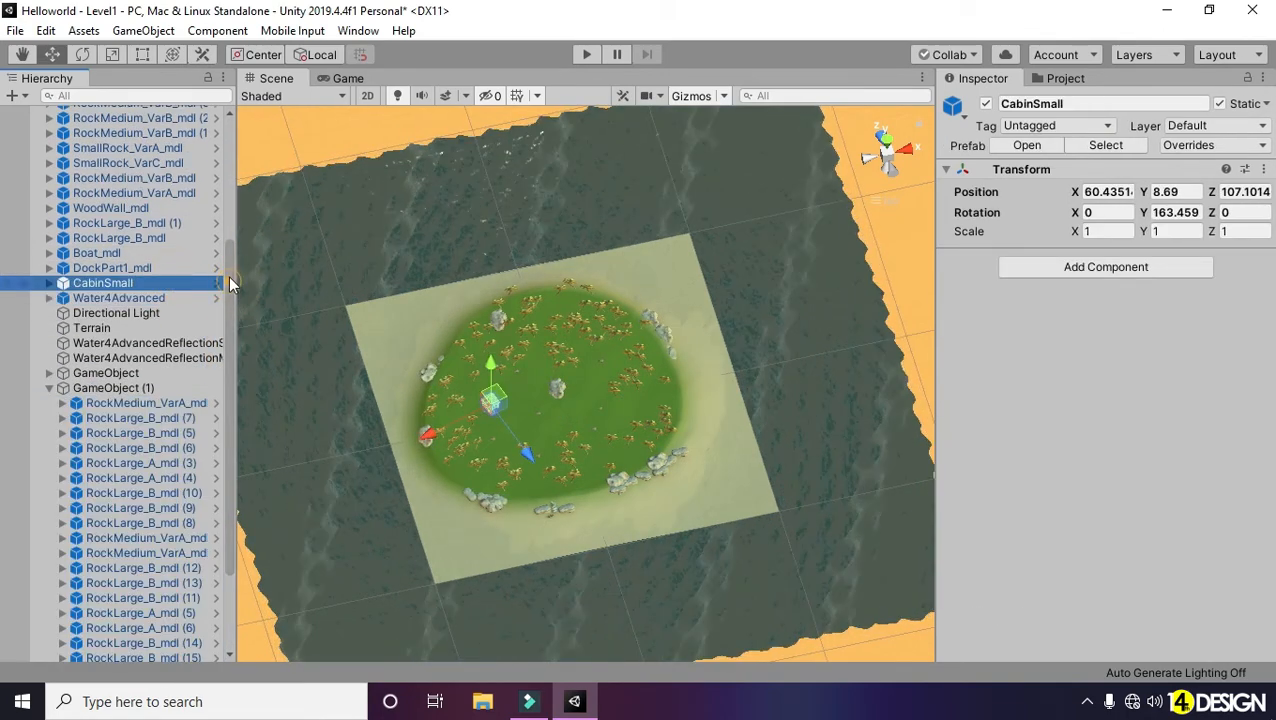
{"action": "scroll", "coordinate": [228, 276], "scroll_direction": "up", "scroll_amount": 3}
{"action": "left_click", "coordinate": [157, 332]}
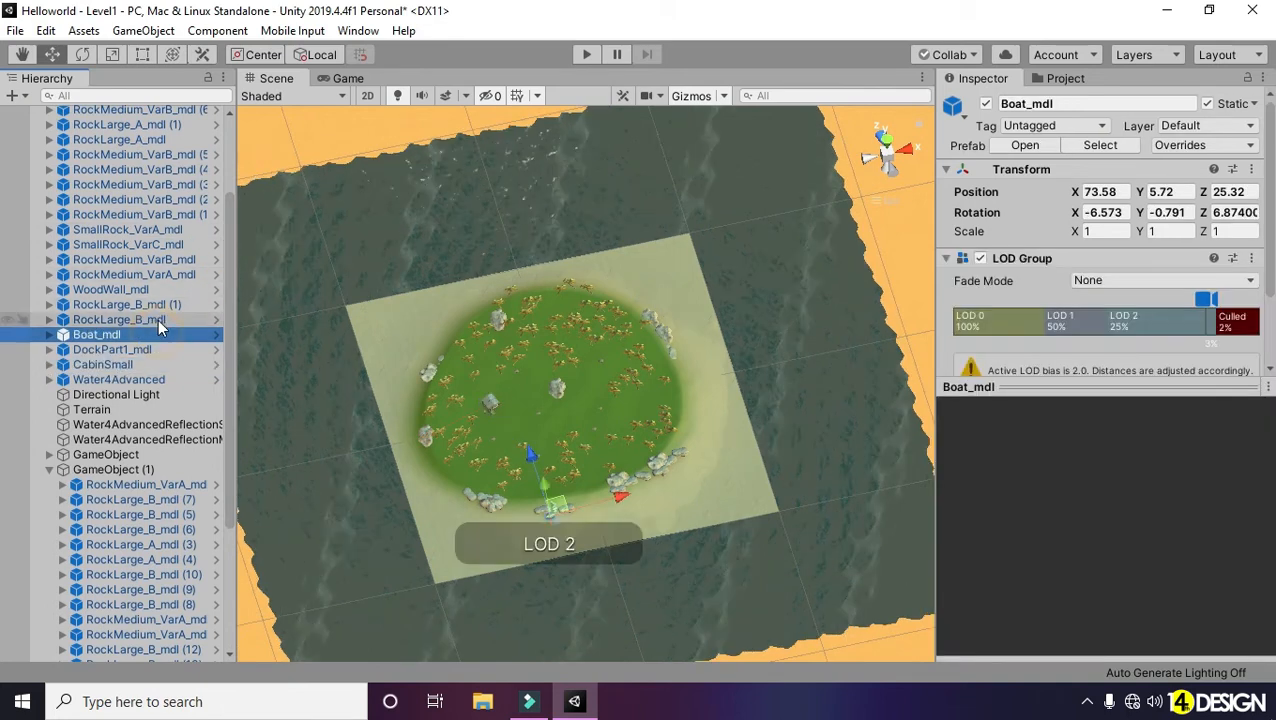
{"action": "left_click", "coordinate": [158, 320]}
{"action": "left_click_drag", "start_coordinate": [233, 341], "coordinate": [284, 271]}
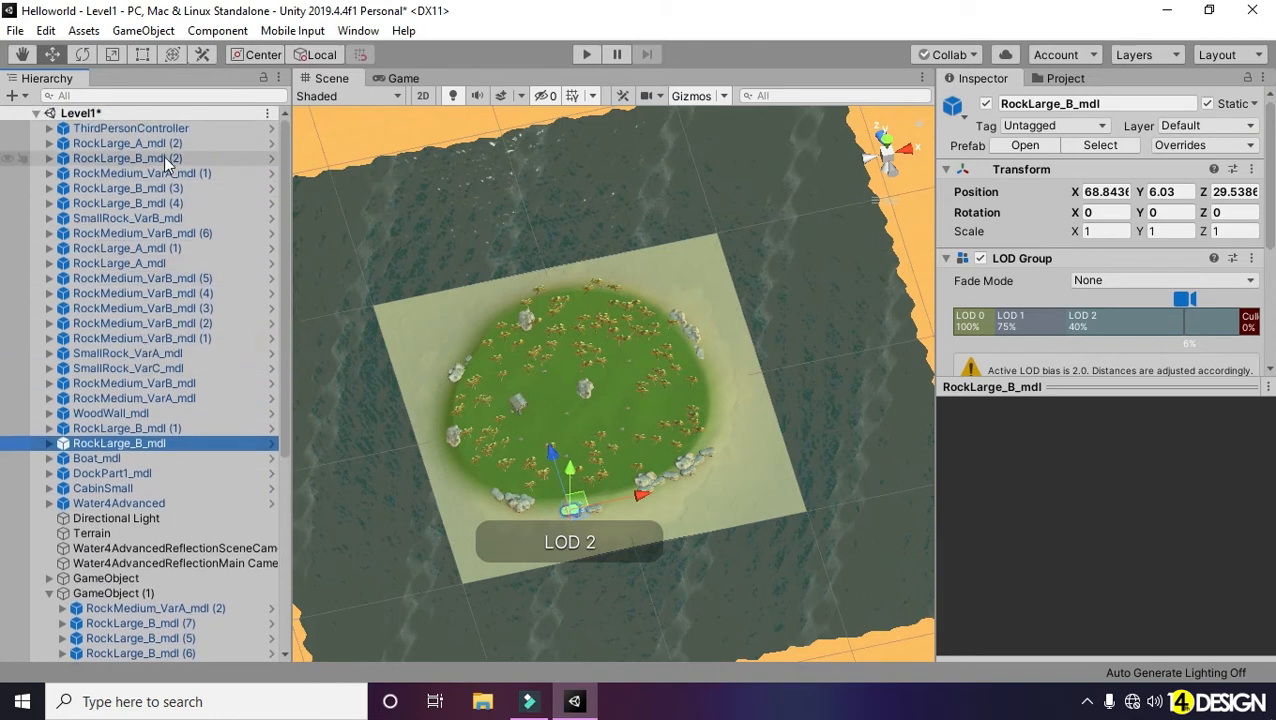
{"action": "left_click", "coordinate": [162, 143], "text": "shift"}
{"action": "left_click", "coordinate": [151, 131], "text": "shift"}
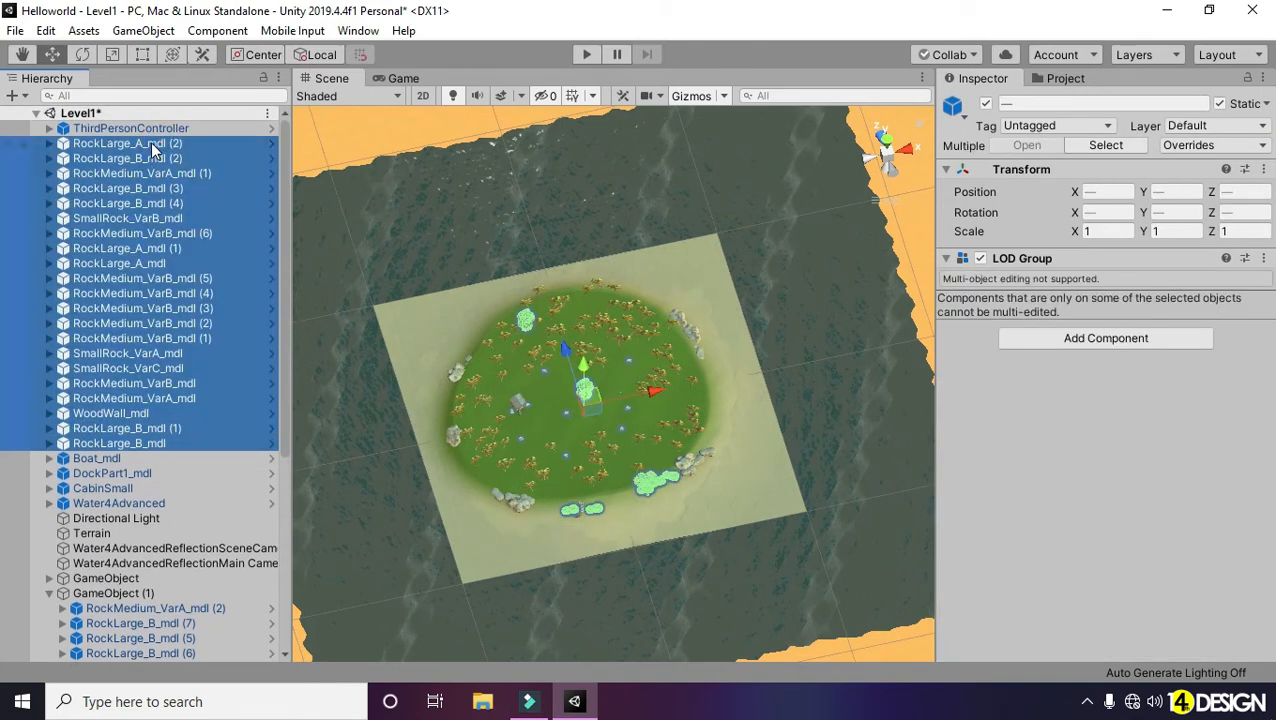
{"action": "left_click_drag", "start_coordinate": [154, 592], "coordinate": [154, 593]}
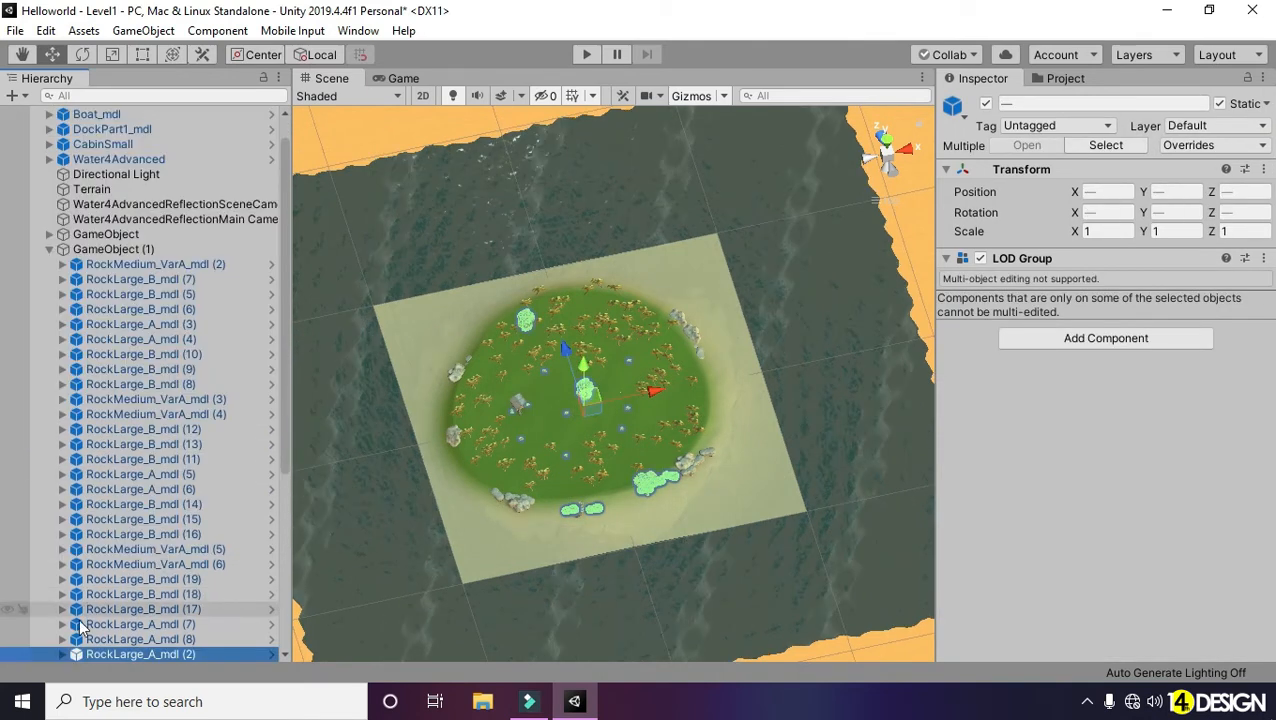
{"action": "left_click", "coordinate": [49, 248]}
{"action": "left_click", "coordinate": [123, 428]}
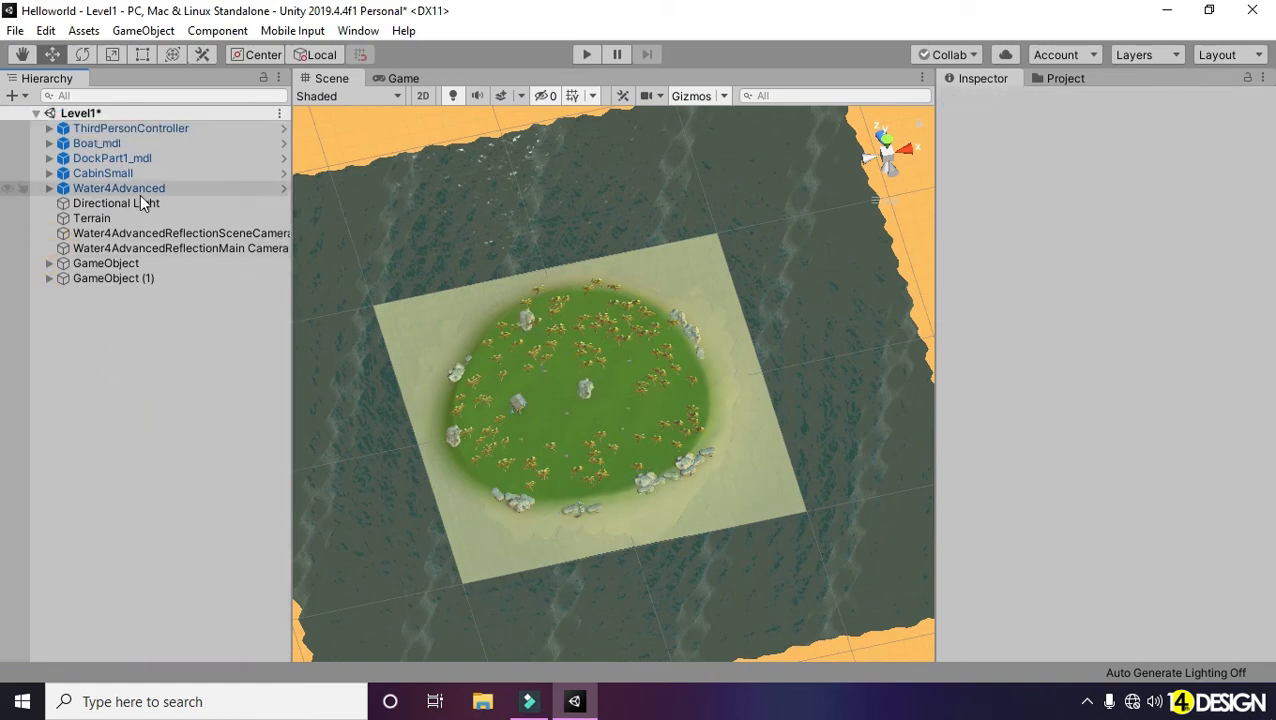
Step: Frame CabinSmall in the scene and examine the island around it from several angles
{"action": "left_click", "coordinate": [102, 173]}
{"action": "key", "text": "f"}
{"action": "left_click_drag", "start_coordinate": [652, 376], "coordinate": [718, 319], "text": "alt"}
{"action": "right_click_drag", "start_coordinate": [400, 365], "coordinate": [176, 302], "text": "alt"}
{"action": "middle_click_drag", "start_coordinate": [541, 371], "coordinate": [400, 414]}
{"action": "right_click_drag", "start_coordinate": [400, 414], "coordinate": [330, 400], "text": "alt"}
{"action": "left_click_drag", "start_coordinate": [678, 373], "coordinate": [810, 420], "text": "alt"}
{"action": "left_click_drag", "start_coordinate": [706, 430], "coordinate": [930, 410], "text": "alt"}
{"action": "right_click_drag", "start_coordinate": [660, 400], "coordinate": [582, 384], "text": "alt"}
{"action": "left_click_drag", "start_coordinate": [820, 419], "coordinate": [207, 370], "text": "alt"}
{"action": "right_click_drag", "start_coordinate": [689, 408], "coordinate": [202, 406], "text": "alt"}
{"action": "left_click_drag", "start_coordinate": [453, 366], "coordinate": [760, 450], "text": "alt"}
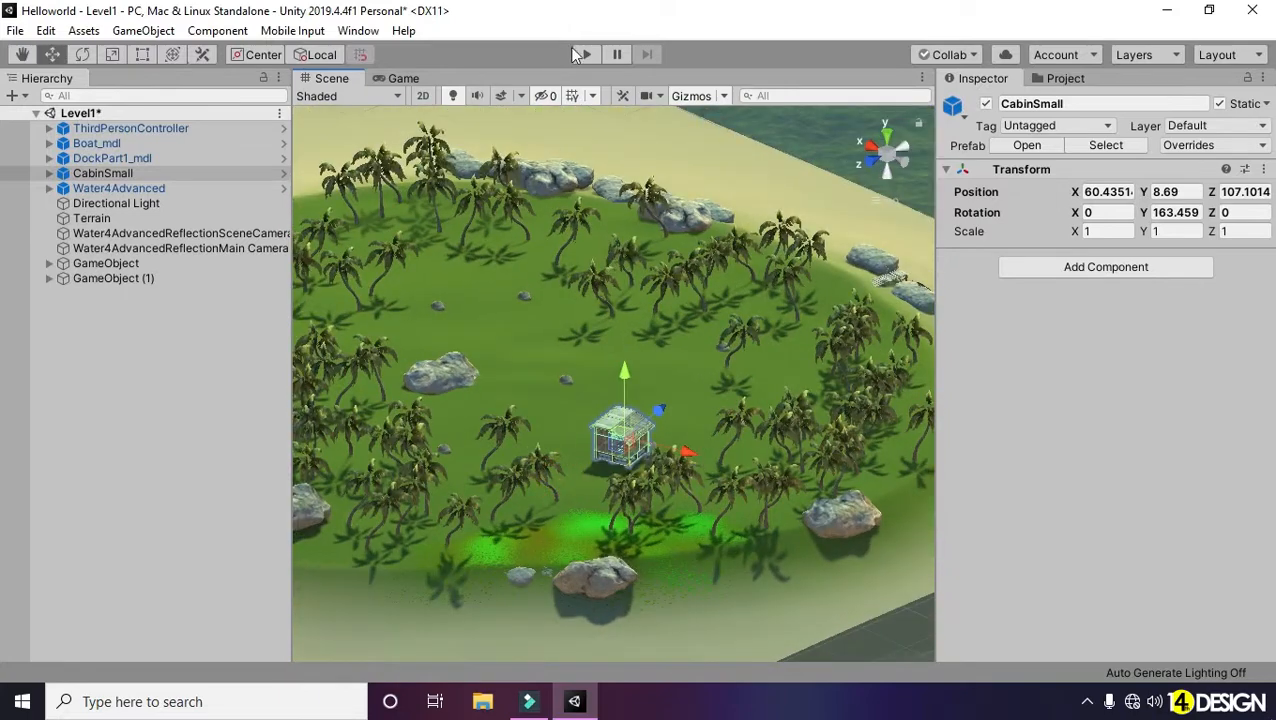
Step: Narrow the object list to enlarge the view, and play-test the level by walking the character to the water's edge
{"action": "left_click_drag", "start_coordinate": [291, 347], "coordinate": [190, 350]}
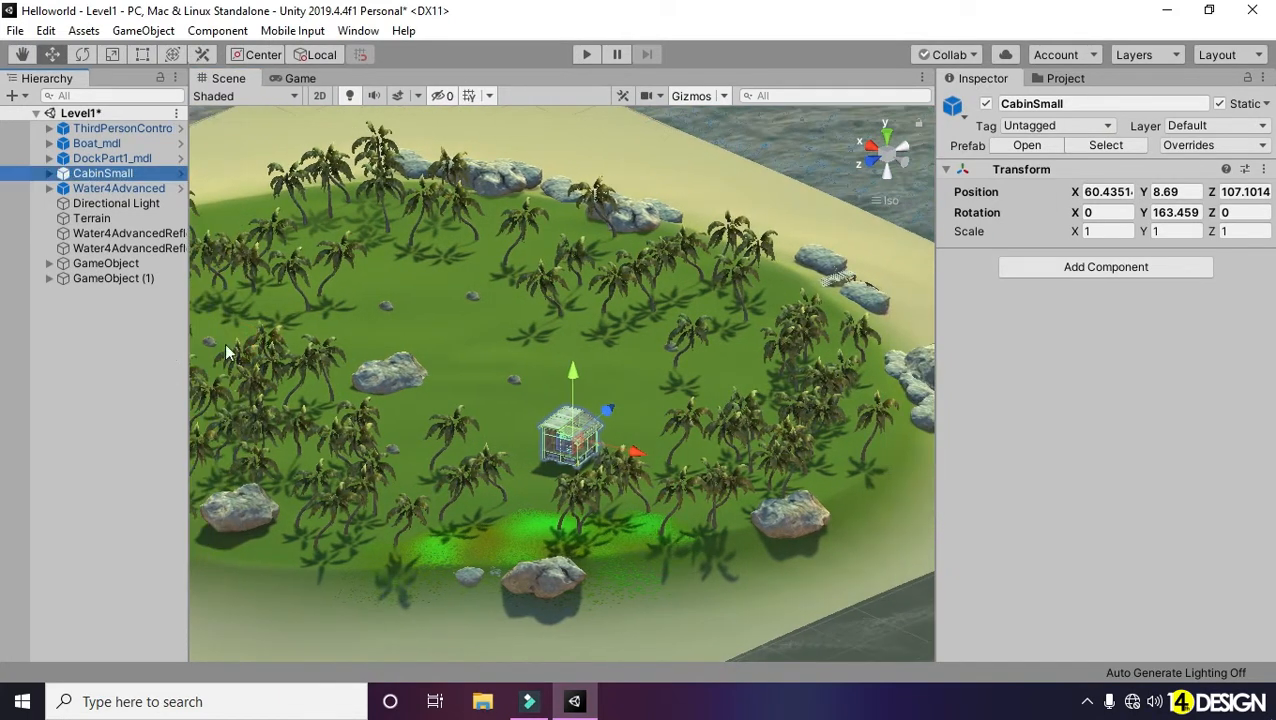
{"action": "left_click", "coordinate": [581, 55]}
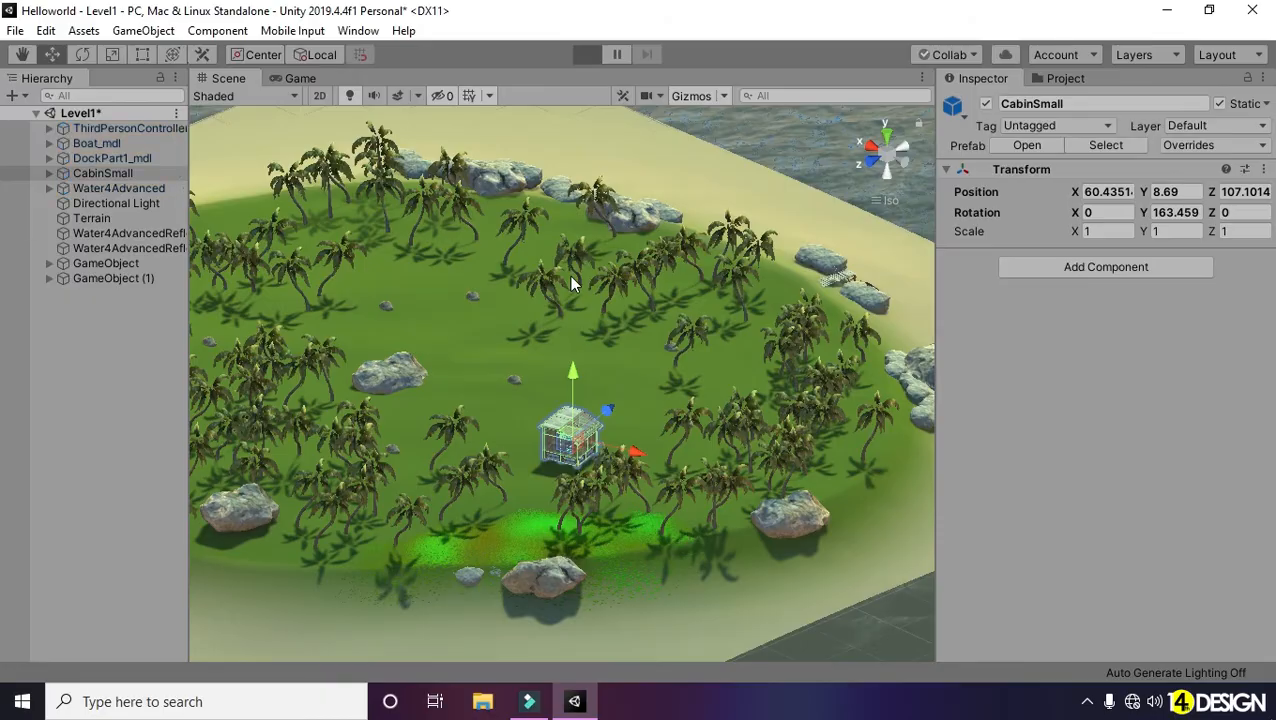
{"action": "key", "text": "w"}
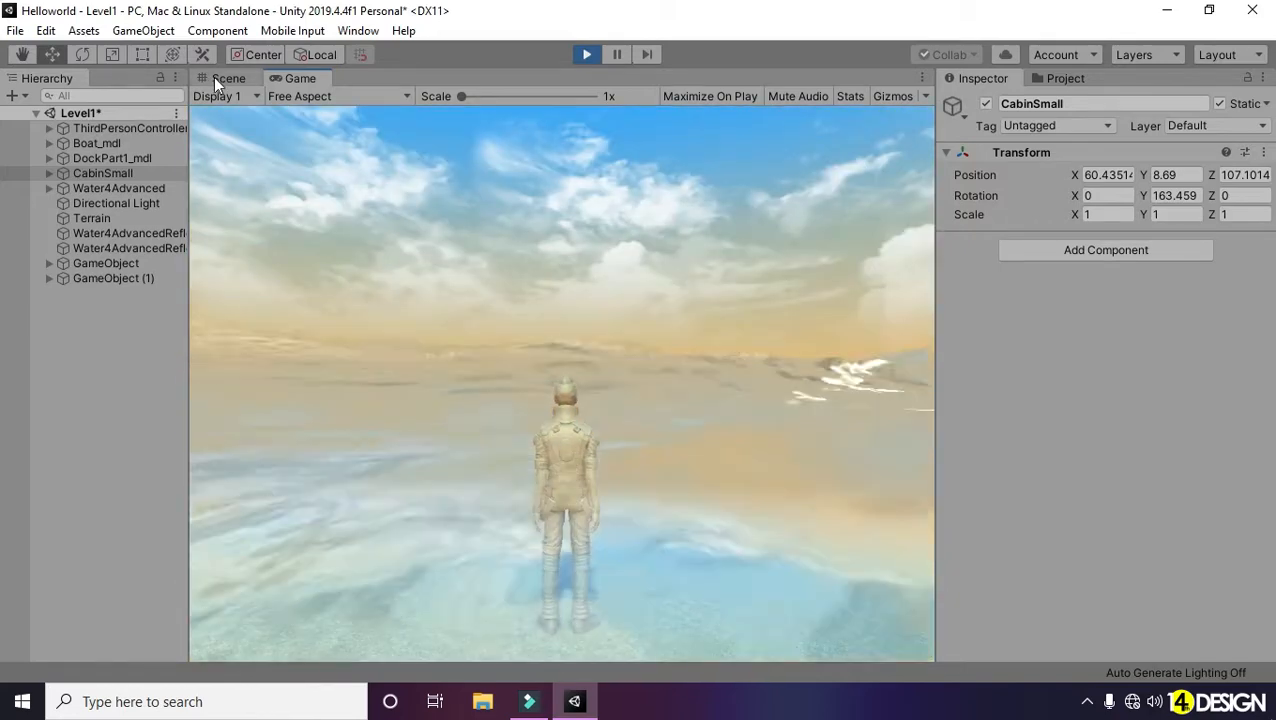
Step: Locate the ThirdPersonController in the scene during play and check where it stands relative to the island's edge
{"action": "left_click", "coordinate": [205, 78]}
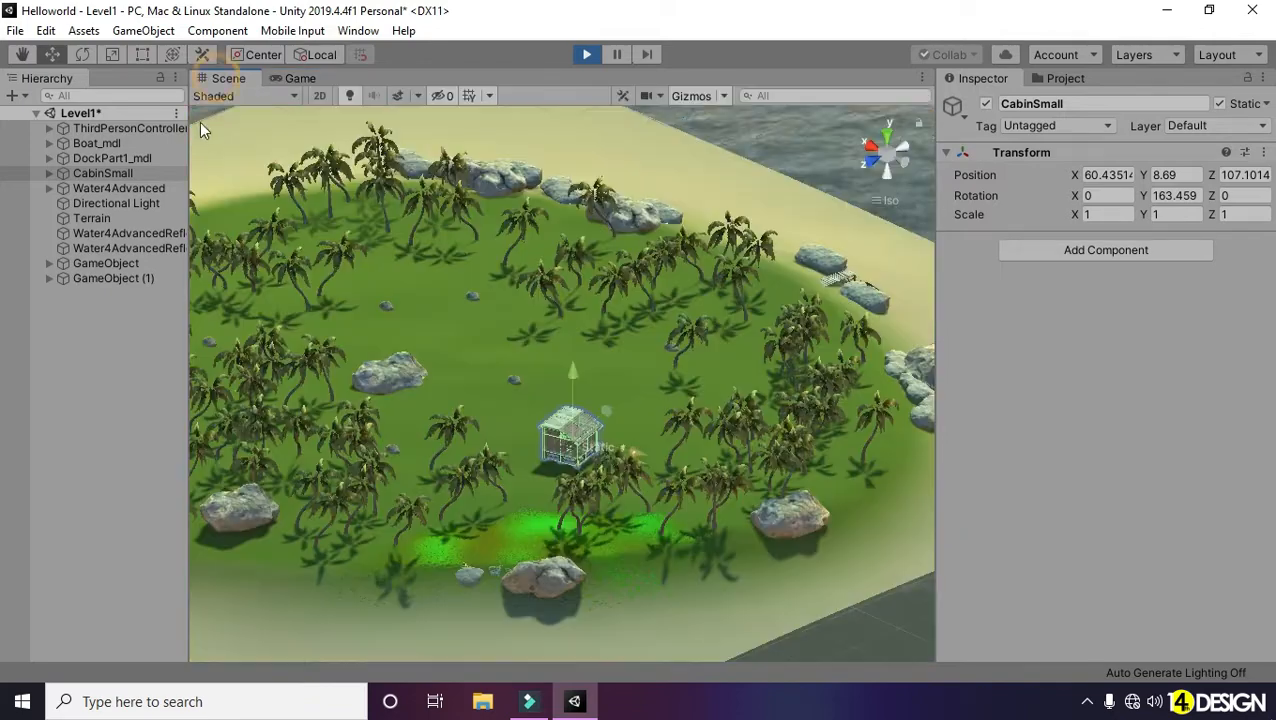
{"action": "double_click", "coordinate": [122, 130]}
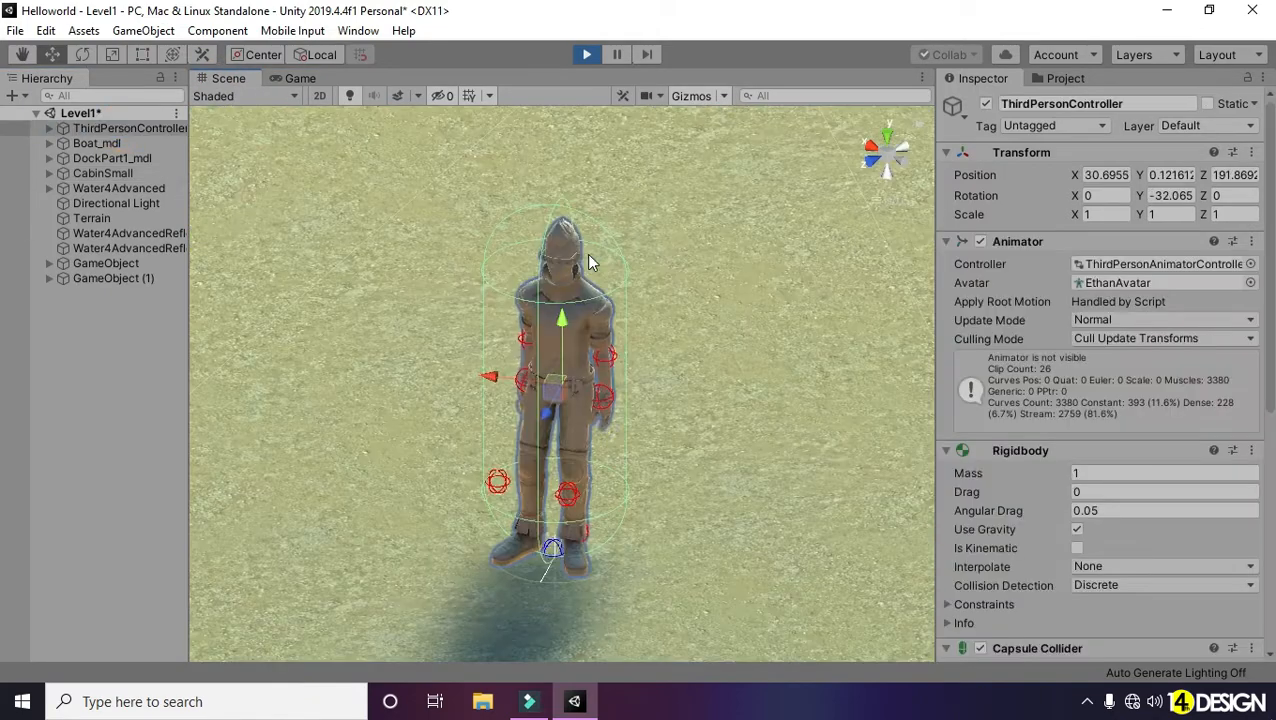
{"action": "right_click_drag", "start_coordinate": [586, 253], "coordinate": [475, 175], "text": "alt"}
{"action": "left_click_drag", "start_coordinate": [475, 175], "coordinate": [489, 394], "text": "alt"}
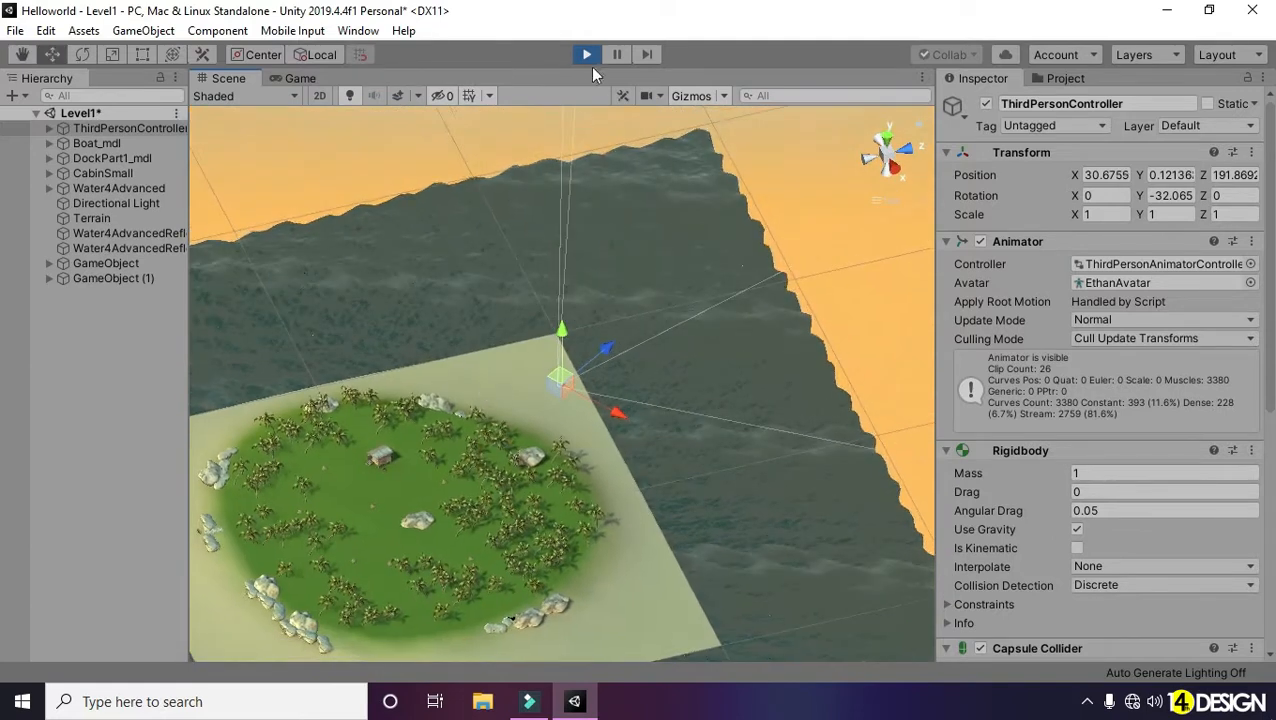
Step: Stop the play-test and frame the boundary wall Wal from the GameObject group in a straight top view
{"action": "left_click", "coordinate": [587, 54]}
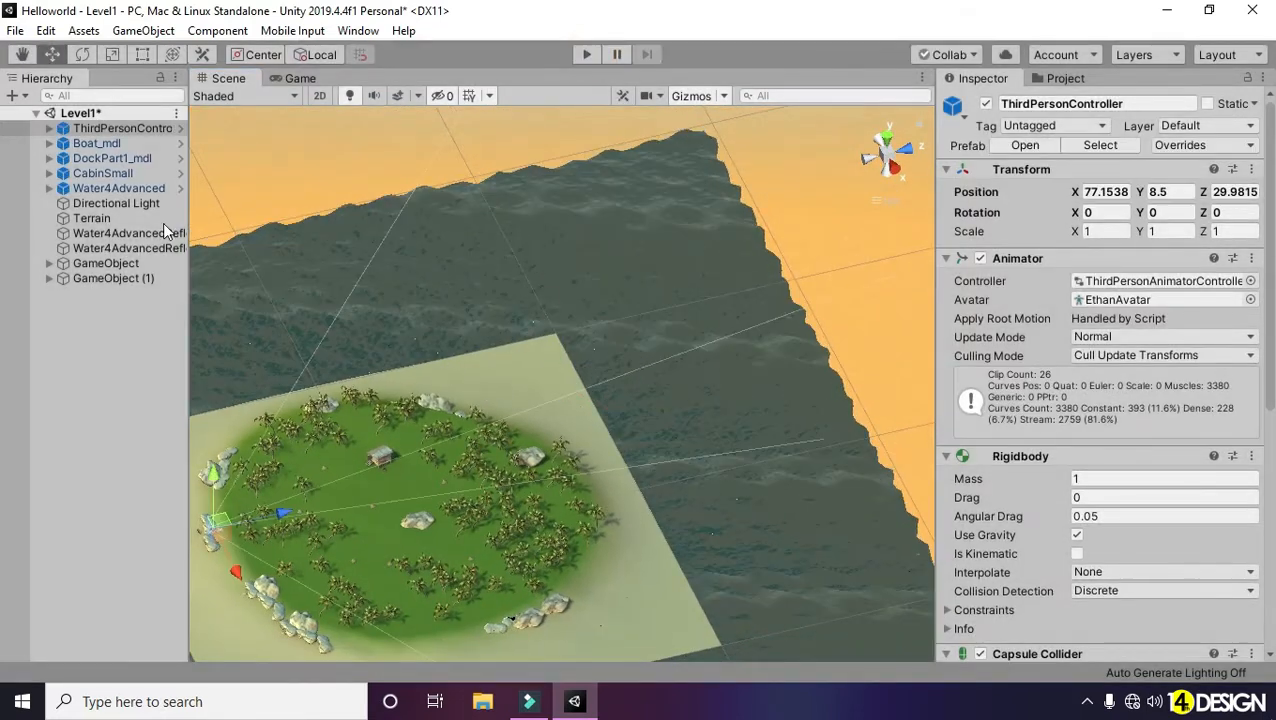
{"action": "left_click", "coordinate": [49, 264]}
{"action": "left_click", "coordinate": [103, 280]}
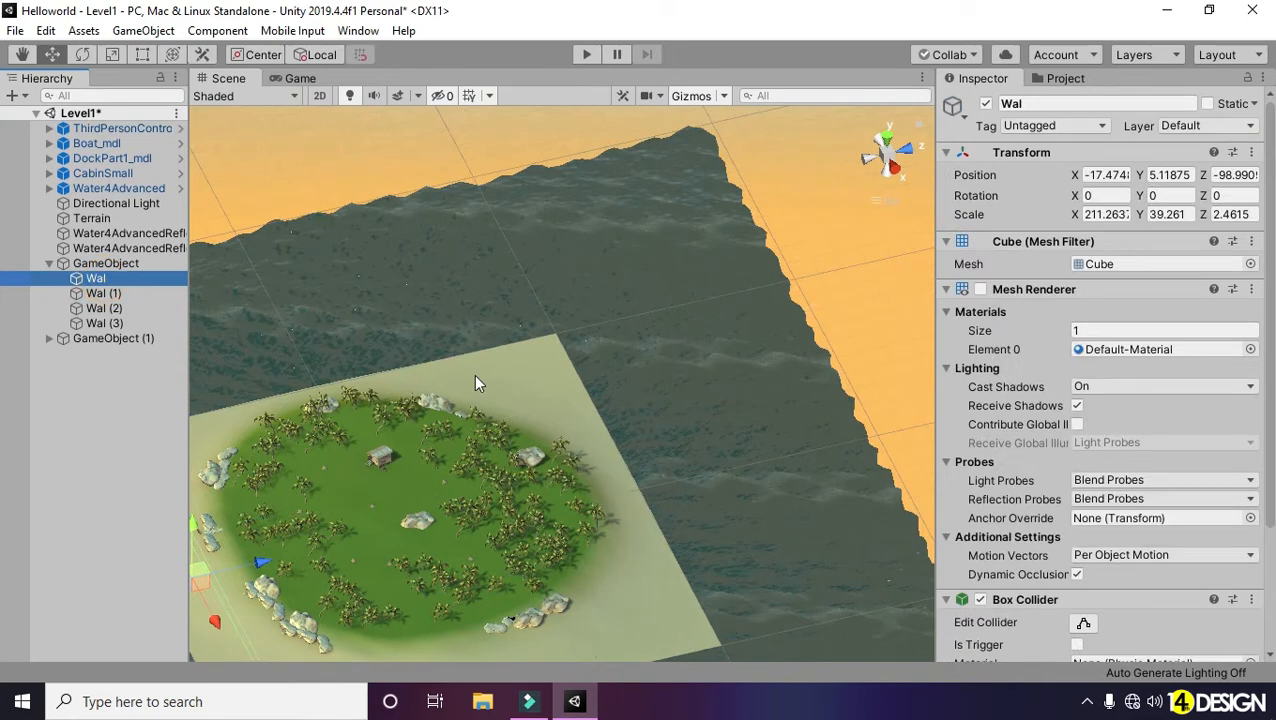
{"action": "key", "text": "f"}
{"action": "left_click_drag", "start_coordinate": [462, 340], "coordinate": [560, 400], "text": "alt"}
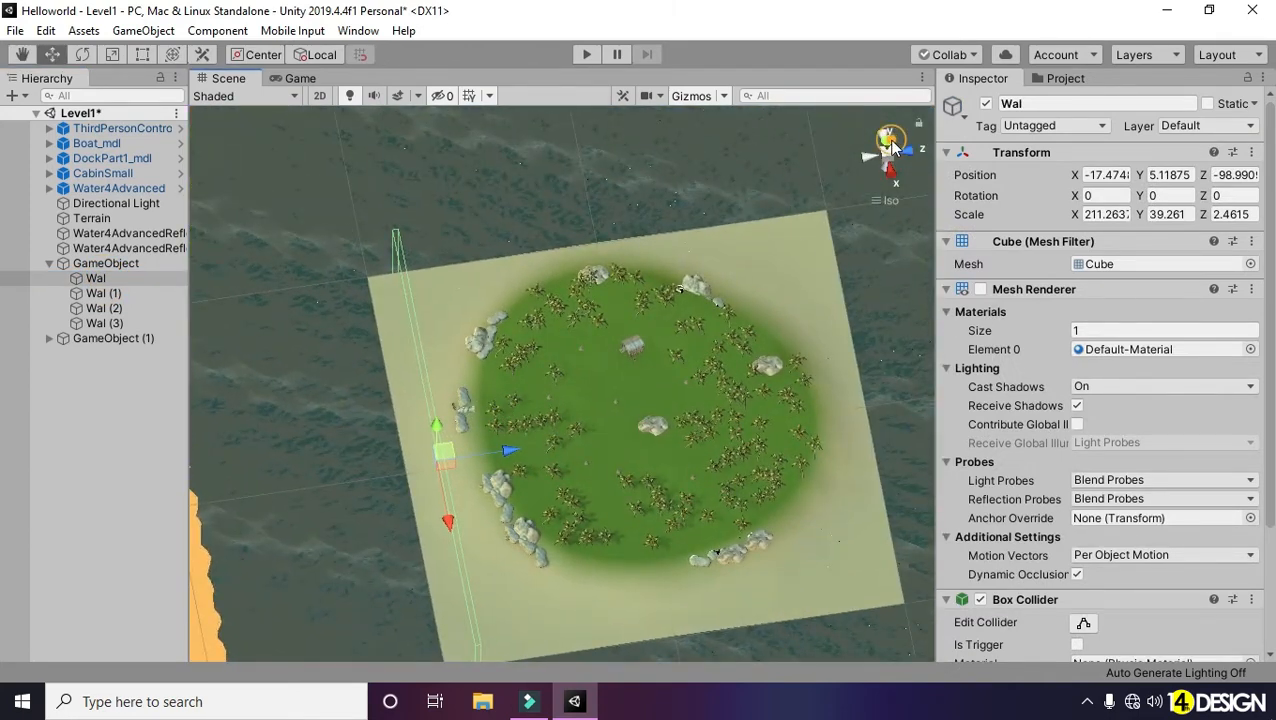
{"action": "left_click", "coordinate": [886, 138]}
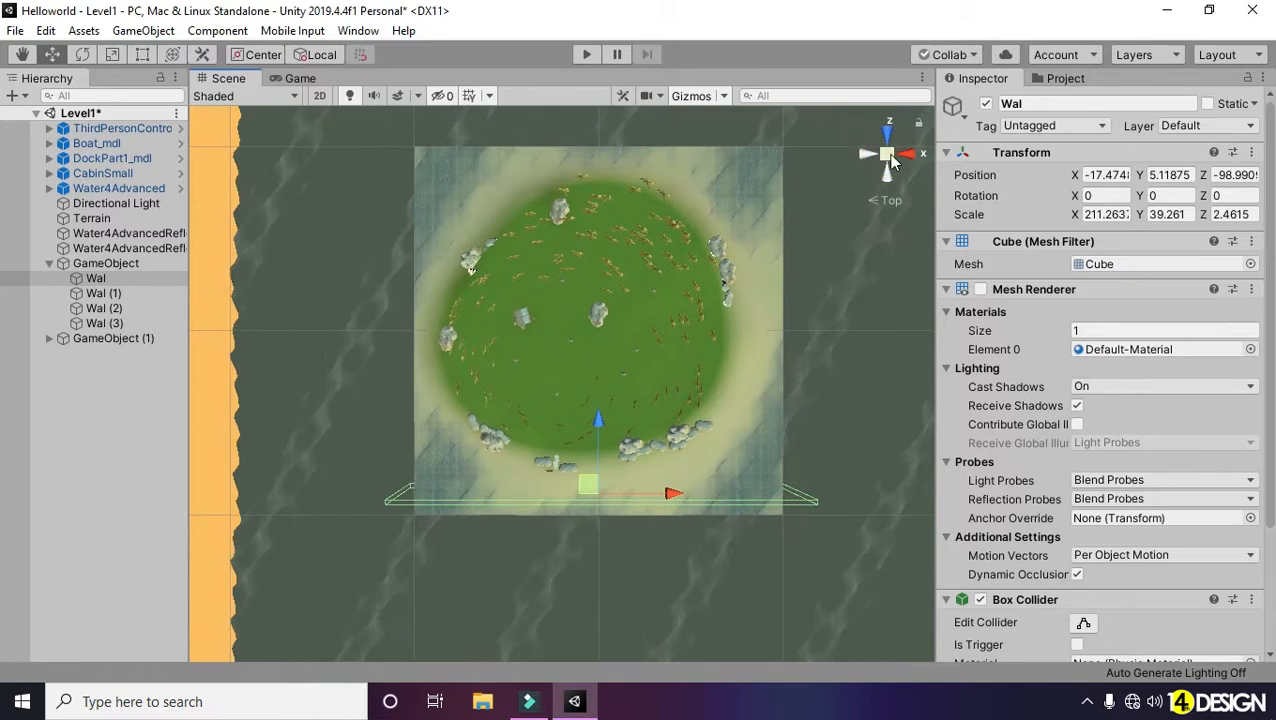
Step: Duplicate Wal, turn the copy diagonally across the terrain's -X, -Z corner and shorten it to an X scale of about 109
{"action": "key", "text": "ctrl+d"}
{"action": "left_click_drag", "start_coordinate": [662, 514], "coordinate": [421, 405]}
{"action": "key", "text": "e"}
{"action": "left_click_drag", "start_coordinate": [501, 486], "coordinate": [421, 584]}
{"action": "key", "text": "w"}
{"action": "left_click_drag", "start_coordinate": [433, 486], "coordinate": [431, 455]}
{"action": "key", "text": "r"}
{"action": "left_click_drag", "start_coordinate": [481, 509], "coordinate": [450, 465]}
{"action": "key", "text": "w"}
Step: Duplicate the short diagonal wall and place the copy across the terrain's opposite +X, +Z corner
{"action": "middle_click_drag", "start_coordinate": [581, 421], "coordinate": [508, 483]}
{"action": "key", "text": "ctrl+d"}
{"action": "left_click_drag", "start_coordinate": [421, 484], "coordinate": [588, 332]}
Step: Duplicate the corner wall again, place it across the +X, -Z corner at X 41.7, Z -87.5 and rotate it to about 138.3° around Y
{"action": "key", "text": "ctrl+d"}
{"action": "key", "text": "e"}
{"action": "left_click_drag", "start_coordinate": [615, 375], "coordinate": [505, 645]}
{"action": "key", "text": "w"}
{"action": "left_click_drag", "start_coordinate": [536, 380], "coordinate": [670, 570]}
{"action": "key", "text": "e"}
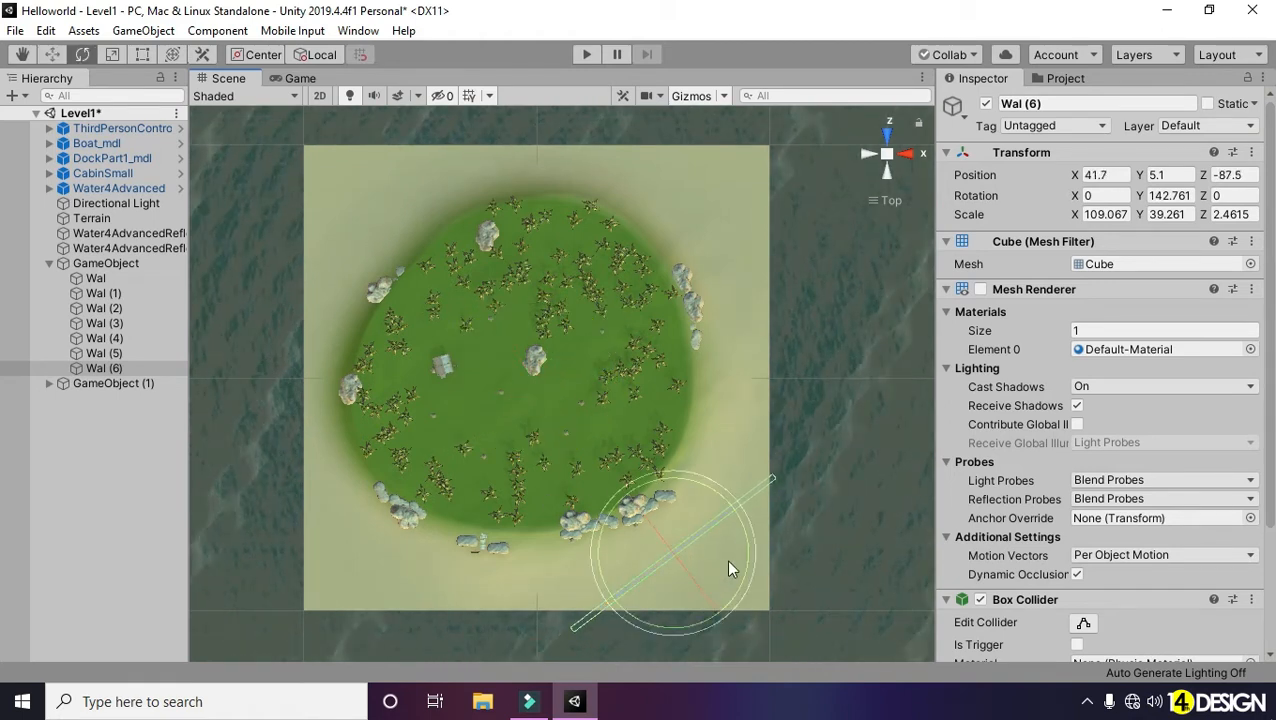
{"action": "left_click_drag", "start_coordinate": [757, 552], "coordinate": [680, 550]}
Step: Duplicate Wal (6) and move the copy across the remaining -X, +Z corner of the terrain, at X -82.5, Z 58.4
{"action": "key", "text": "w"}
{"action": "key", "text": "ctrl+d"}
{"action": "left_click_drag", "start_coordinate": [716, 592], "coordinate": [410, 276]}
{"action": "left_click_drag", "start_coordinate": [449, 371], "coordinate": [555, 225], "text": "alt"}
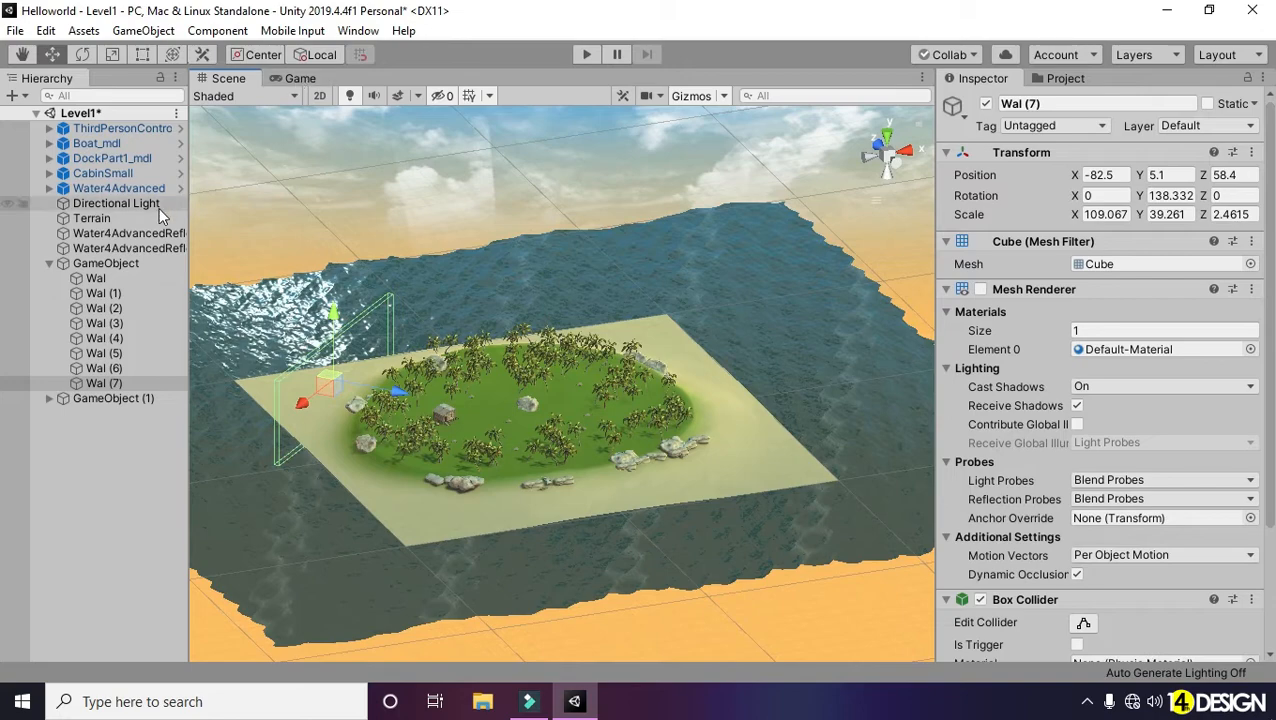
Step: Focus on CabinSmall and inspect the cabin with its surrounding palms, rocks and grass from different sides
{"action": "left_click", "coordinate": [122, 174]}
{"action": "key", "text": "f"}
{"action": "left_click_drag", "start_coordinate": [665, 388], "coordinate": [826, 390], "text": "alt"}
{"action": "right_click_drag", "start_coordinate": [826, 390], "coordinate": [615, 424], "text": "alt"}
{"action": "left_click_drag", "start_coordinate": [615, 424], "coordinate": [686, 325], "text": "alt"}
{"action": "right_click_drag", "start_coordinate": [686, 325], "coordinate": [750, 218], "text": "alt"}
{"action": "left_click_drag", "start_coordinate": [750, 218], "coordinate": [754, 378], "text": "alt"}
{"action": "right_click_drag", "start_coordinate": [556, 391], "coordinate": [592, 351], "text": "alt"}
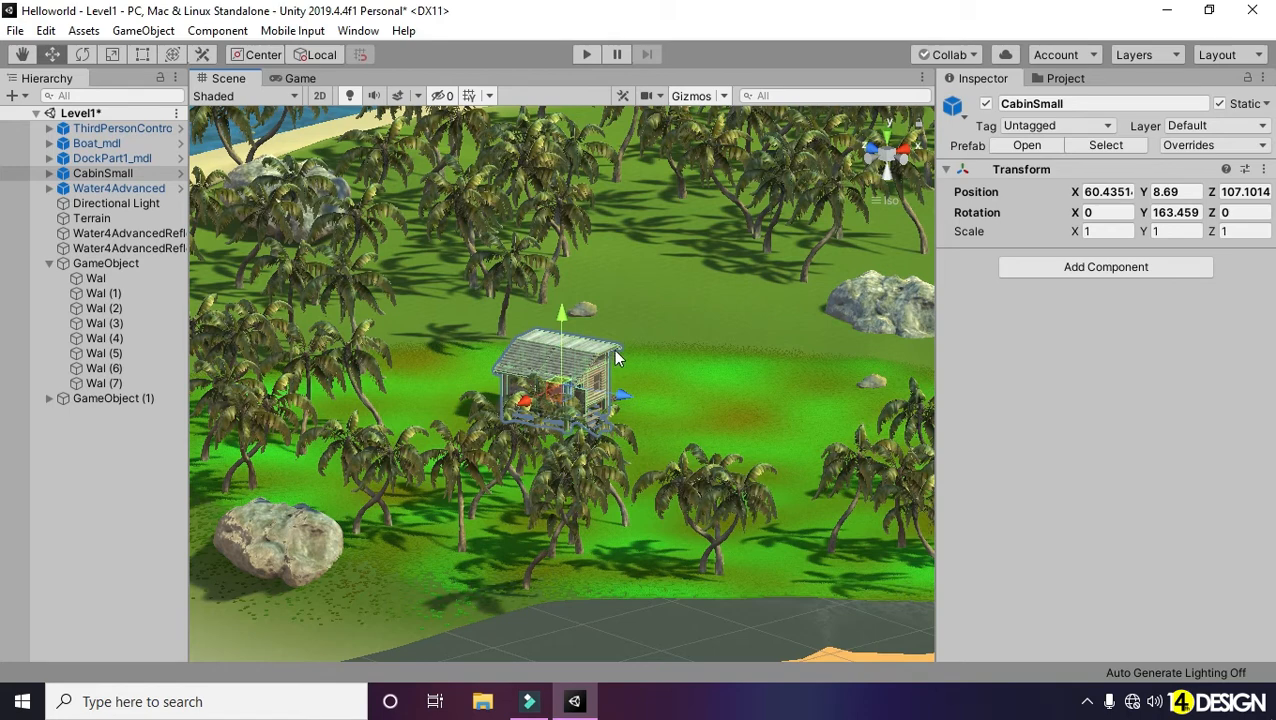
{"action": "right_click_drag", "start_coordinate": [606, 349], "coordinate": [349, 316], "text": "alt"}
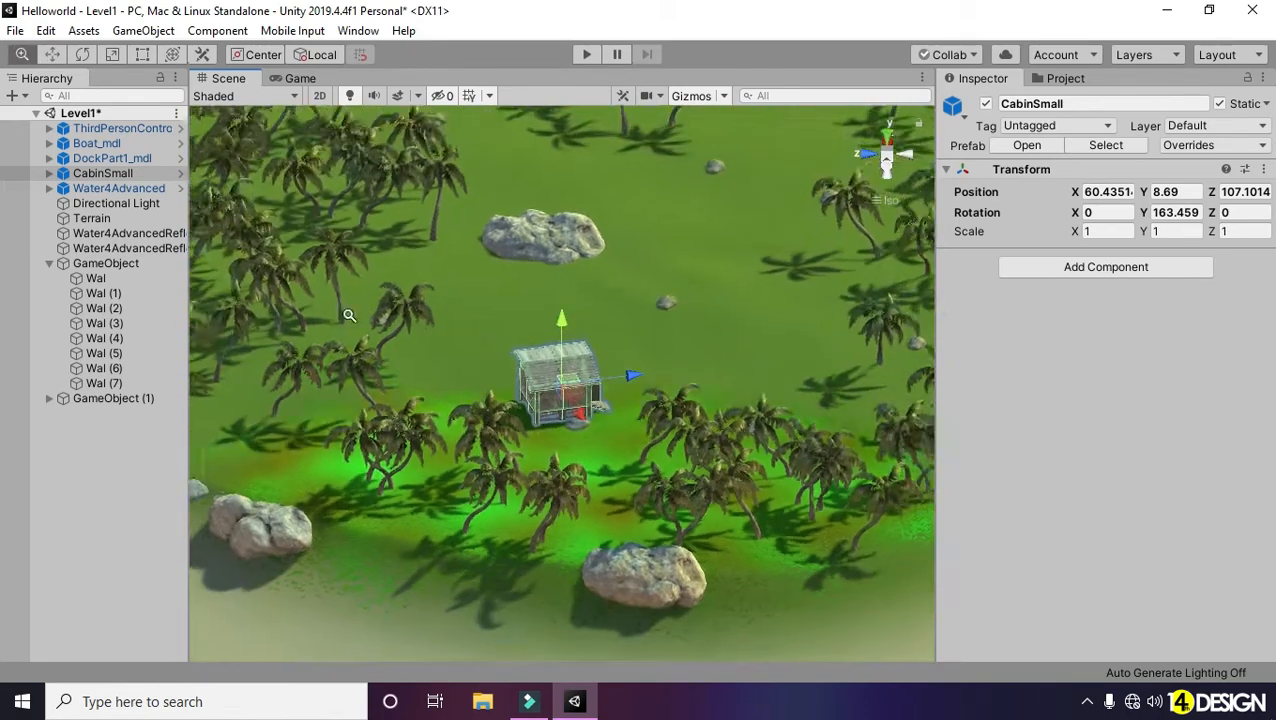
{"action": "left_click_drag", "start_coordinate": [349, 316], "coordinate": [705, 277], "text": "alt"}
{"action": "middle_click_drag", "start_coordinate": [652, 295], "coordinate": [650, 355], "text": "alt"}
{"action": "left_click_drag", "start_coordinate": [650, 355], "coordinate": [585, 356], "text": "alt"}
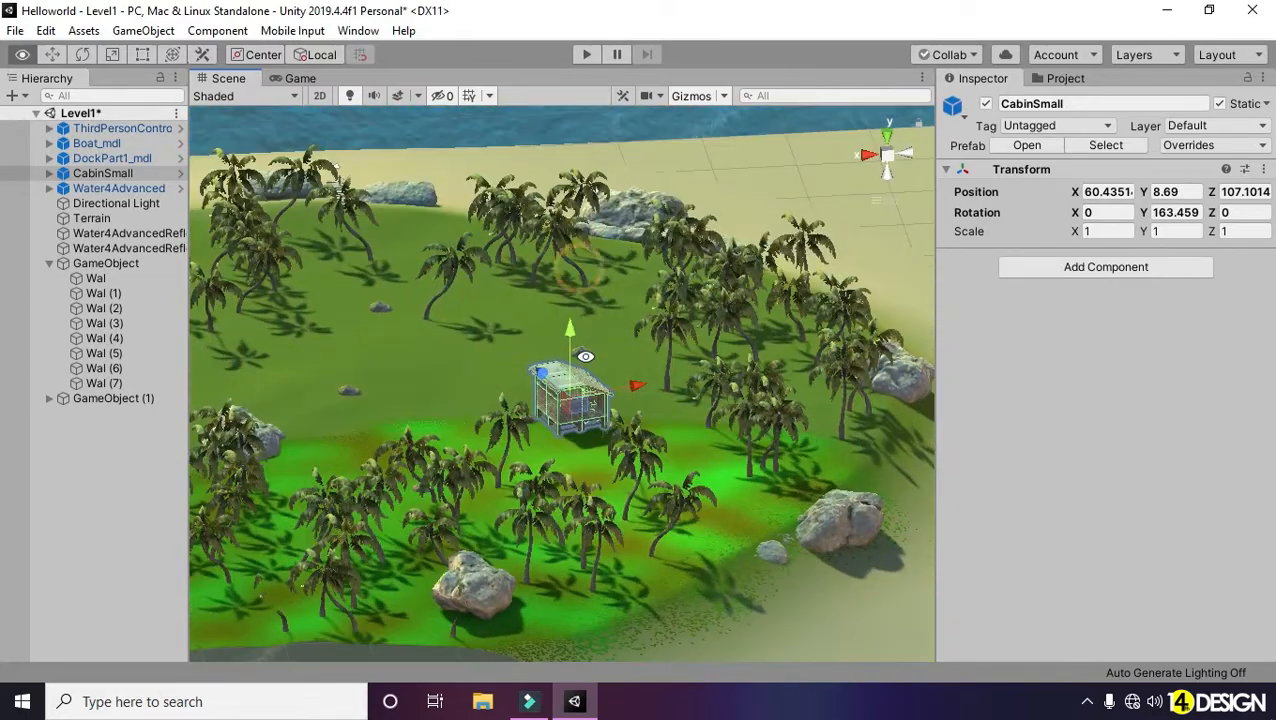